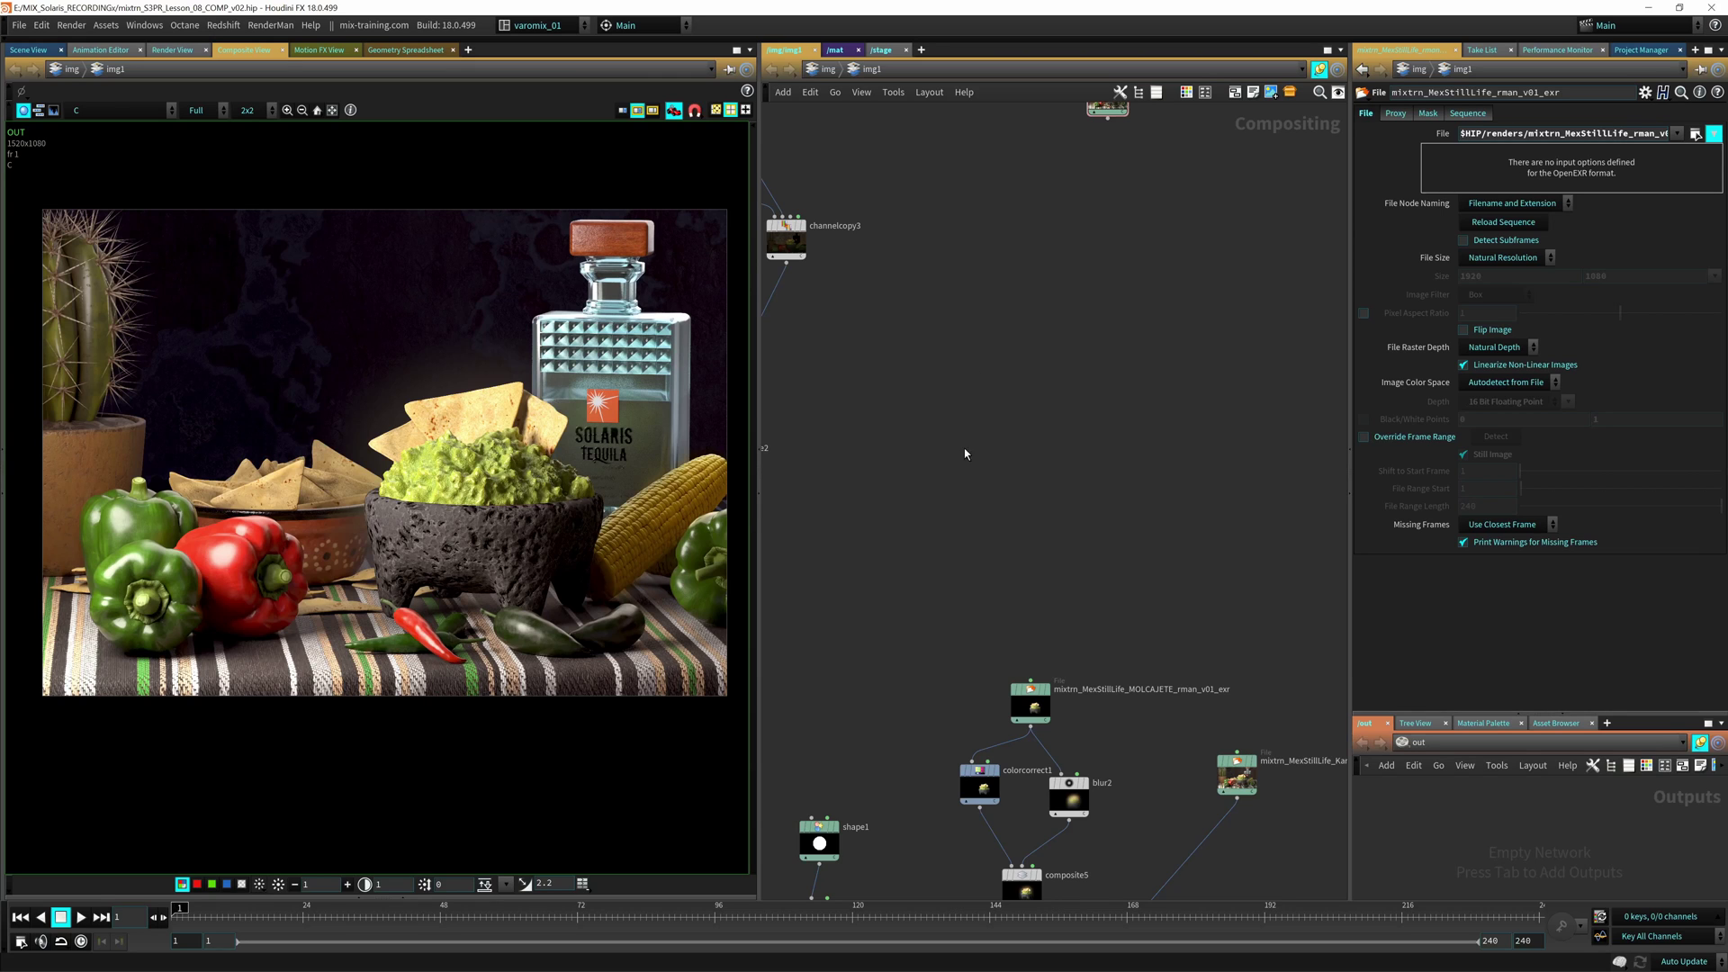
Step: Display the beauty pass of the mixtrn_MexStillLife_Arnold_v01_exr render and frame the whole image in the viewer
middle_click_drag(965, 453, 1042, 514)
middle_click_drag(997, 375, 1070, 385)
scroll(986, 351, "up", 3)
middle_click_drag(1007, 321, 1112, 341)
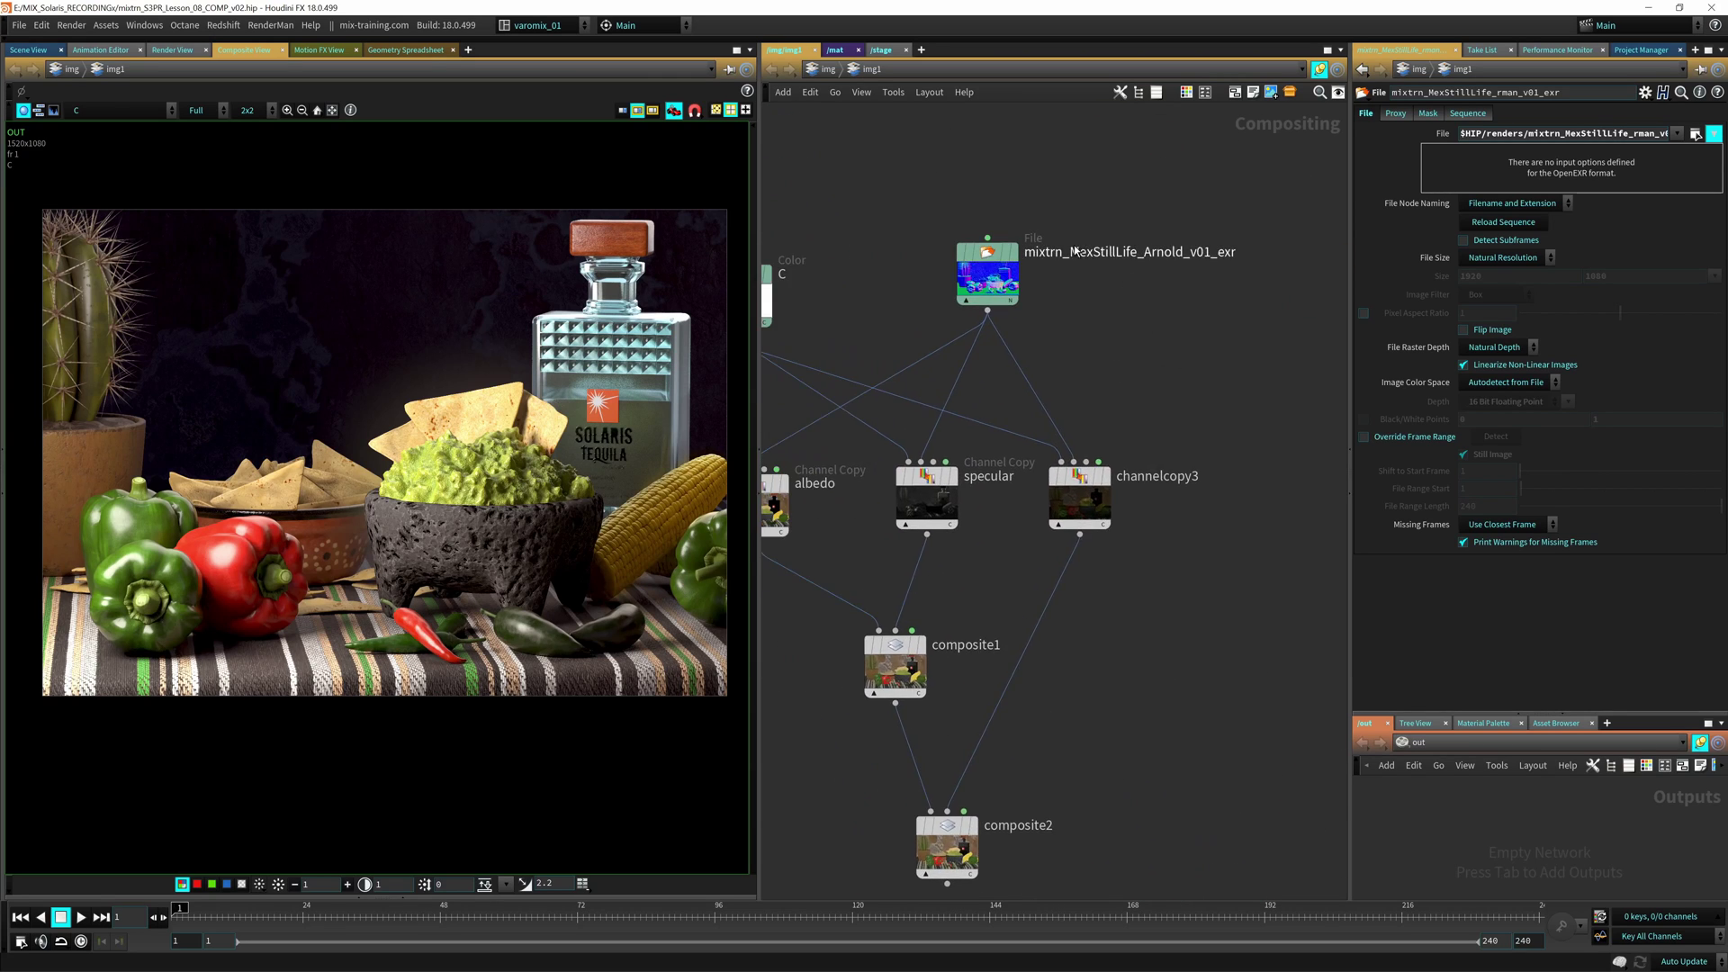
mouse_move(991, 262)
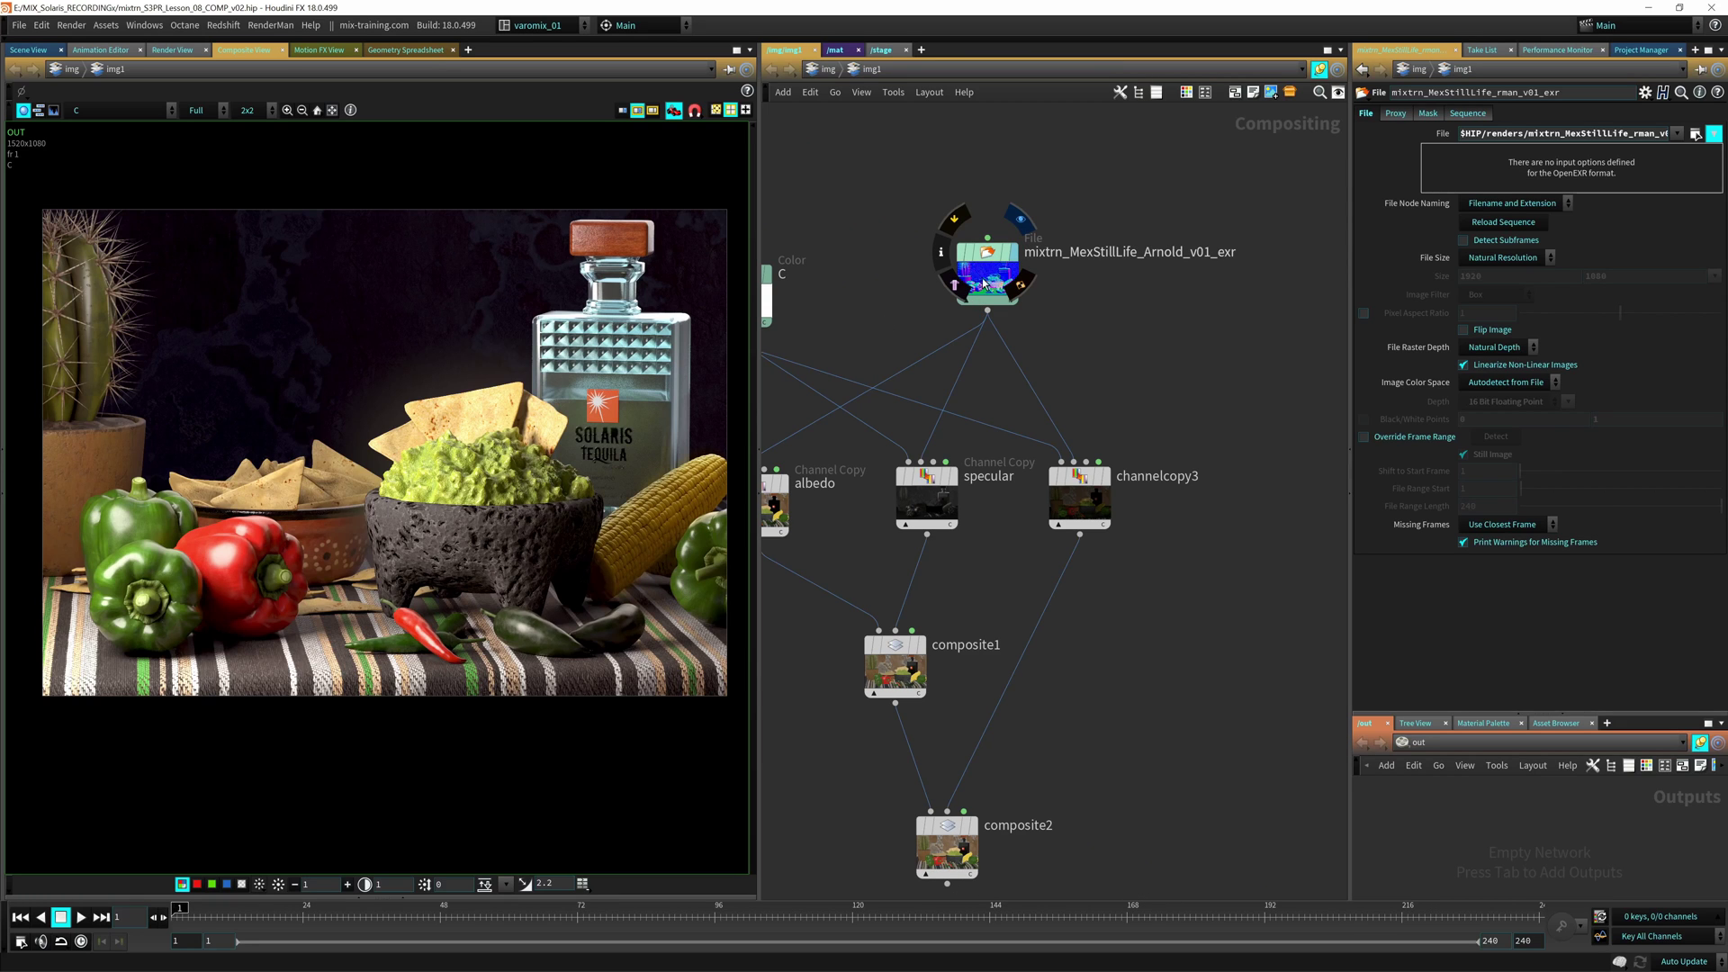
left_click(1059, 270)
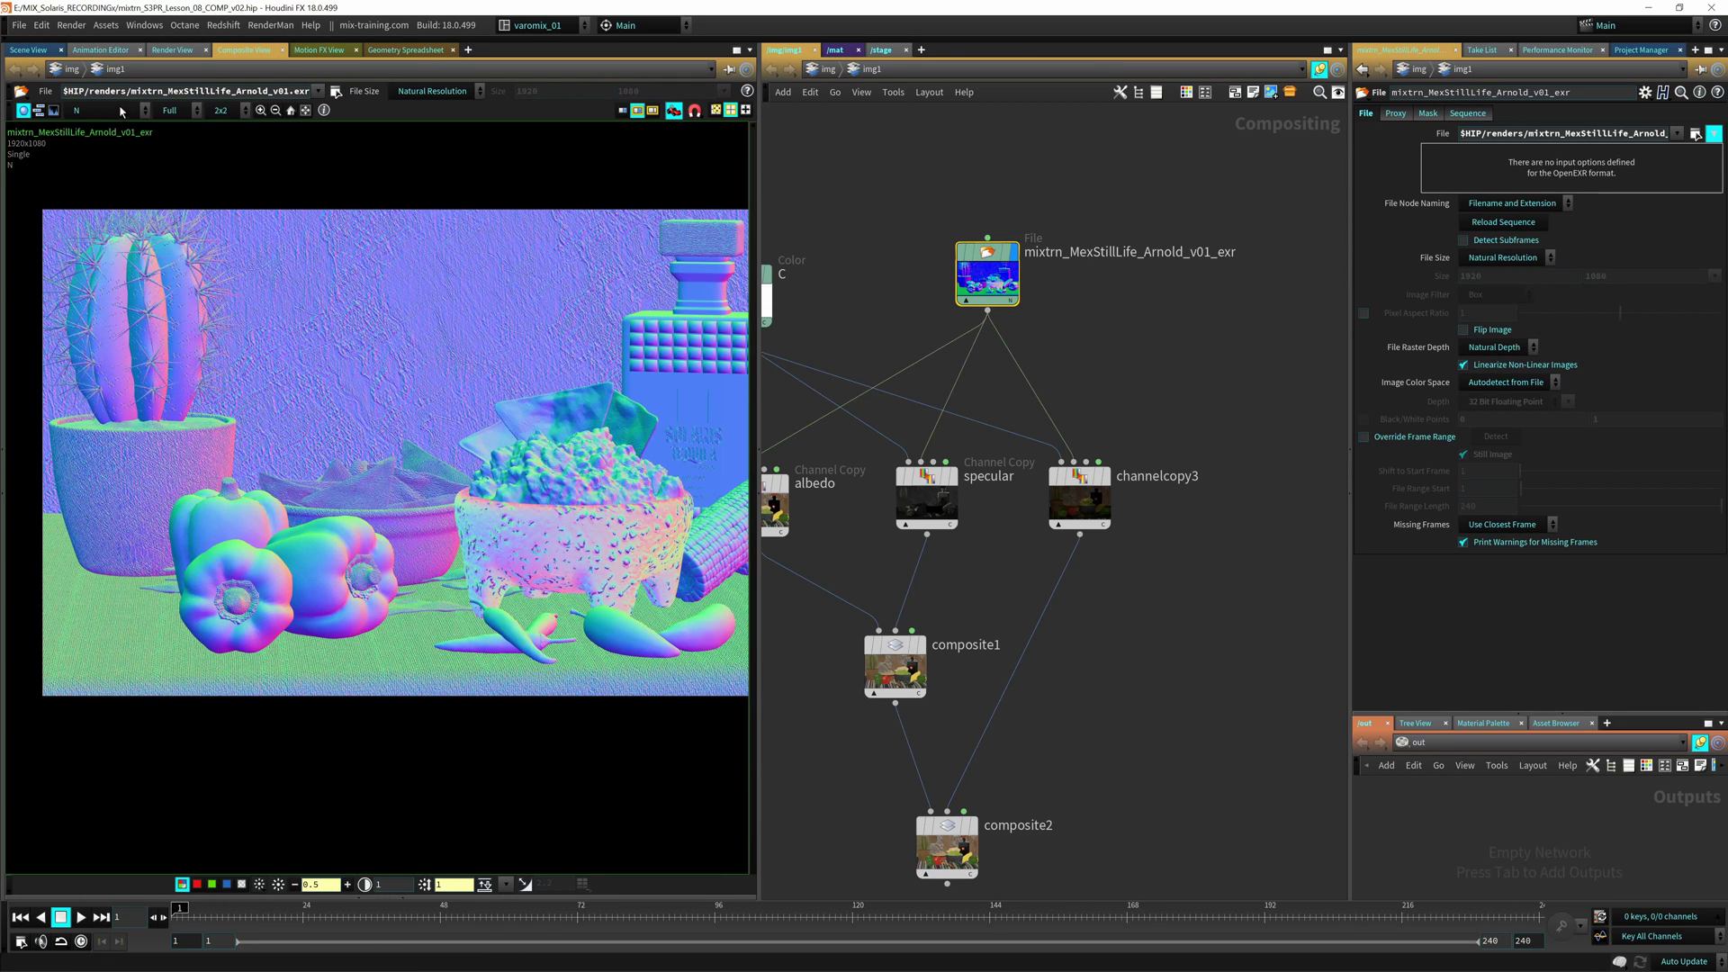
left_click(106, 110)
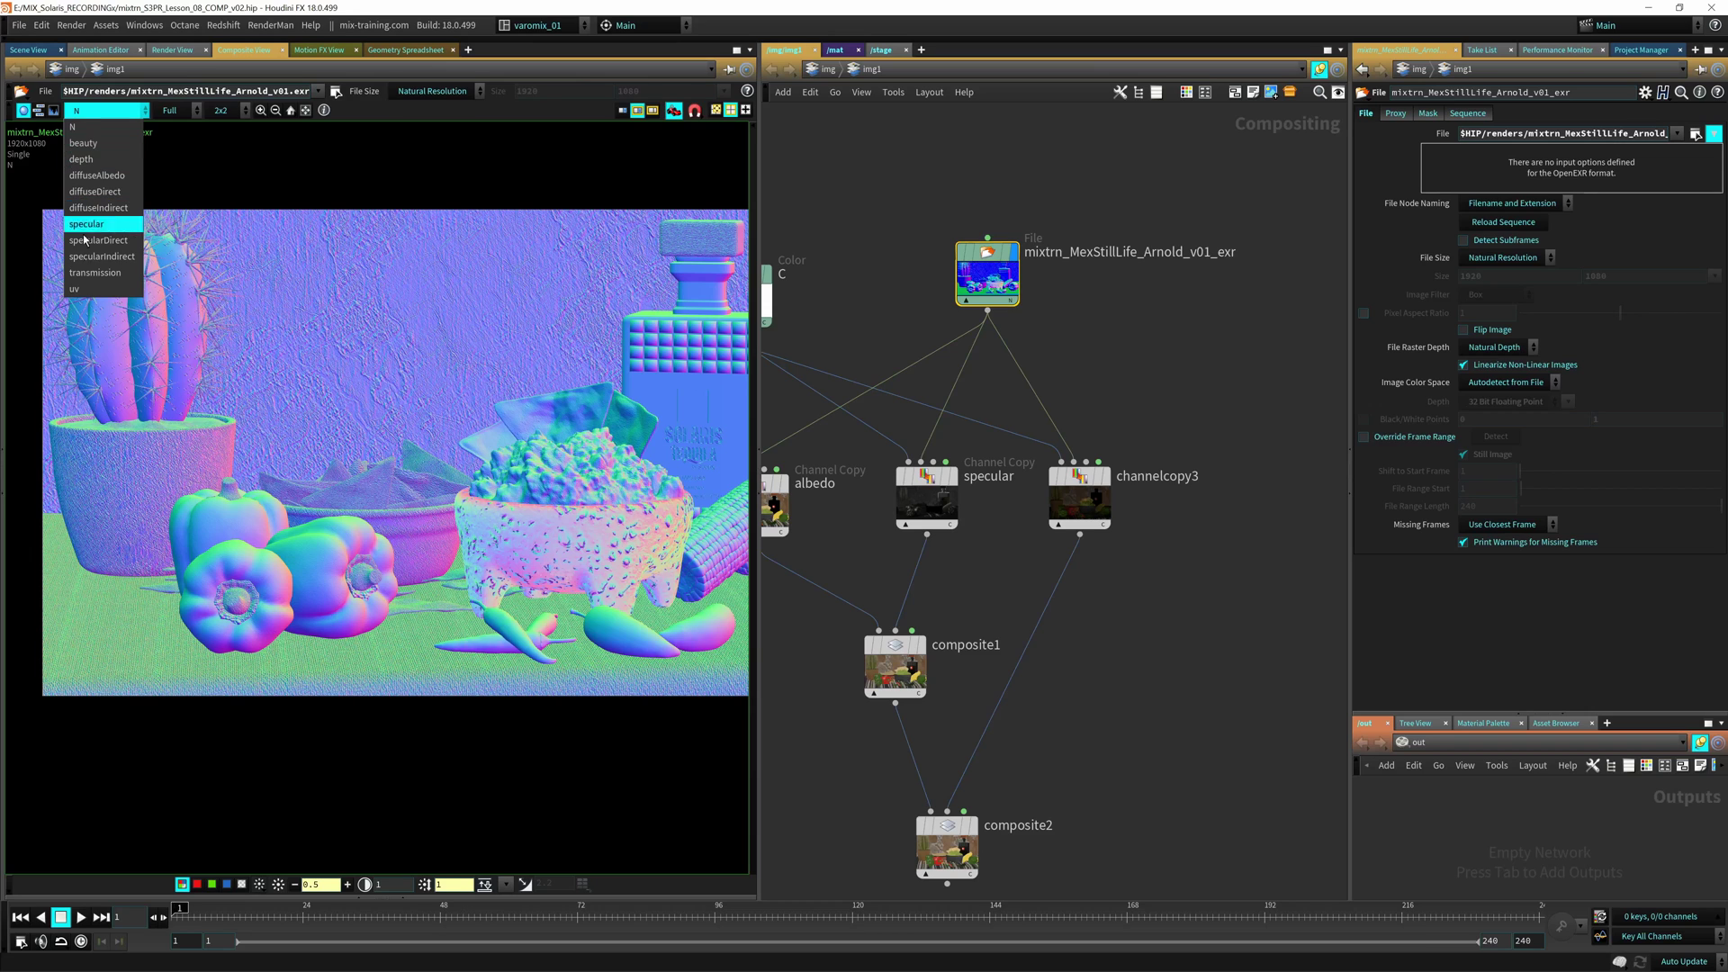
left_click(77, 127)
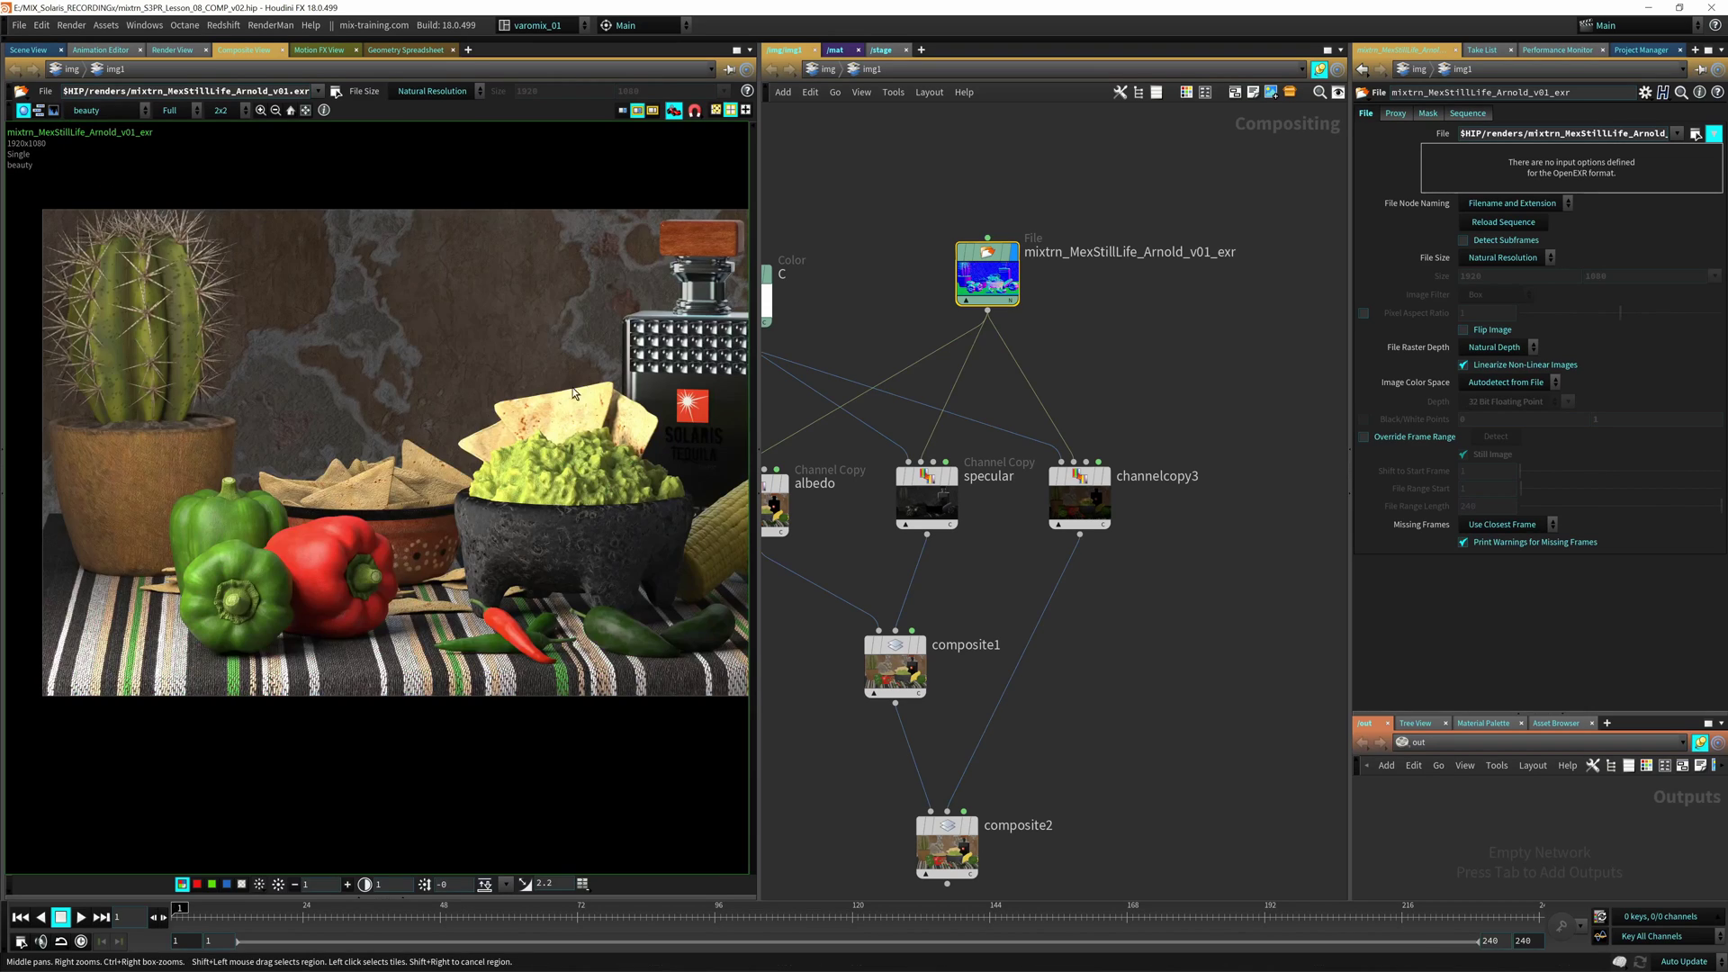
middle_click_drag(590, 477, 465, 492)
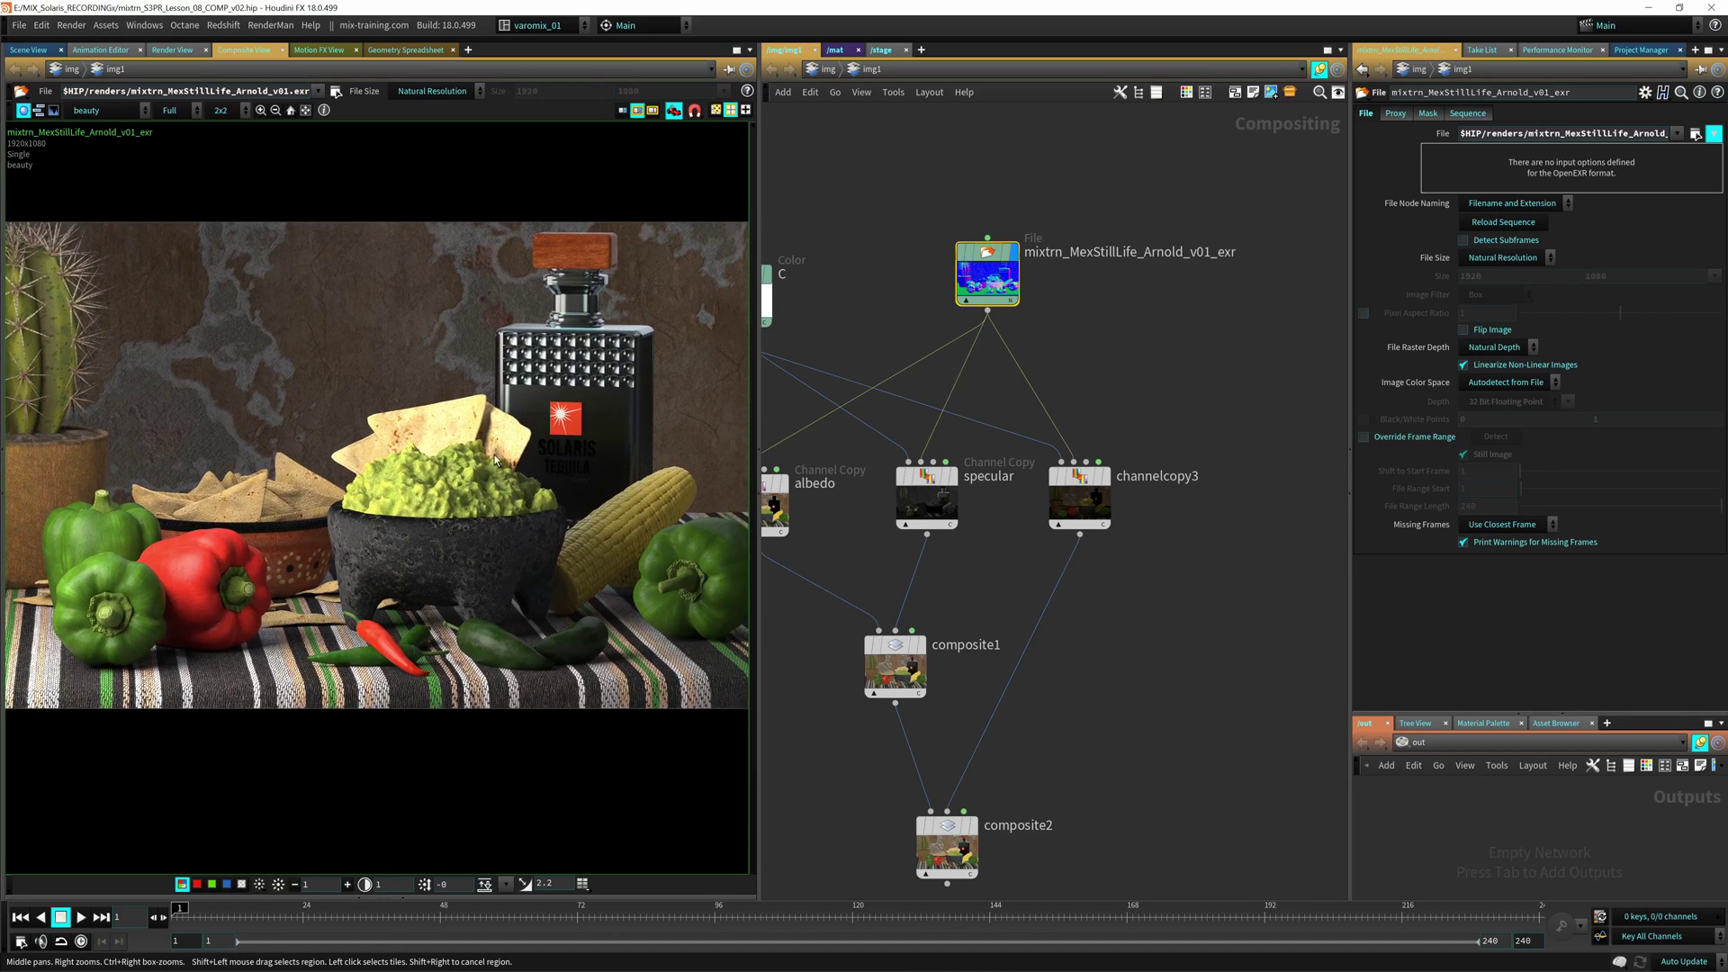
right_click_drag(492, 454, 415, 470)
Step: Display the mixtrn_MexStillLife_rman_v01_exr render in the composite viewer
middle_click_drag(1172, 565, 827, 492)
middle_click_drag(989, 476, 889, 596)
middle_click_drag(1071, 413, 931, 418)
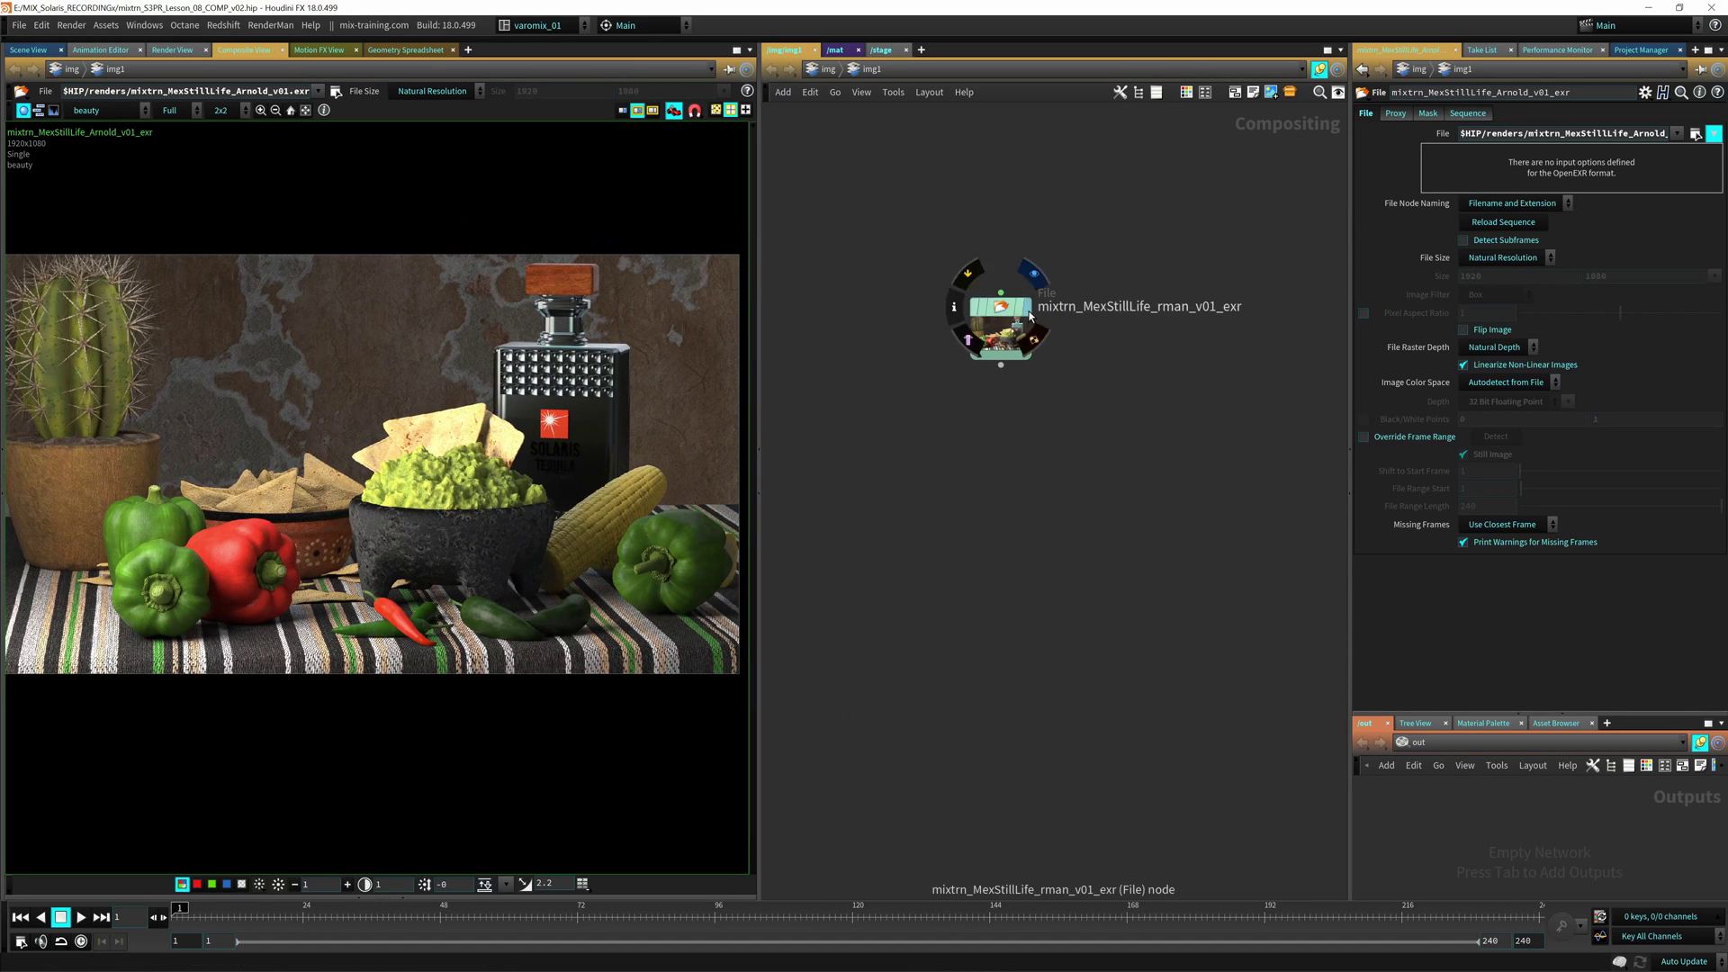
left_click(1027, 308)
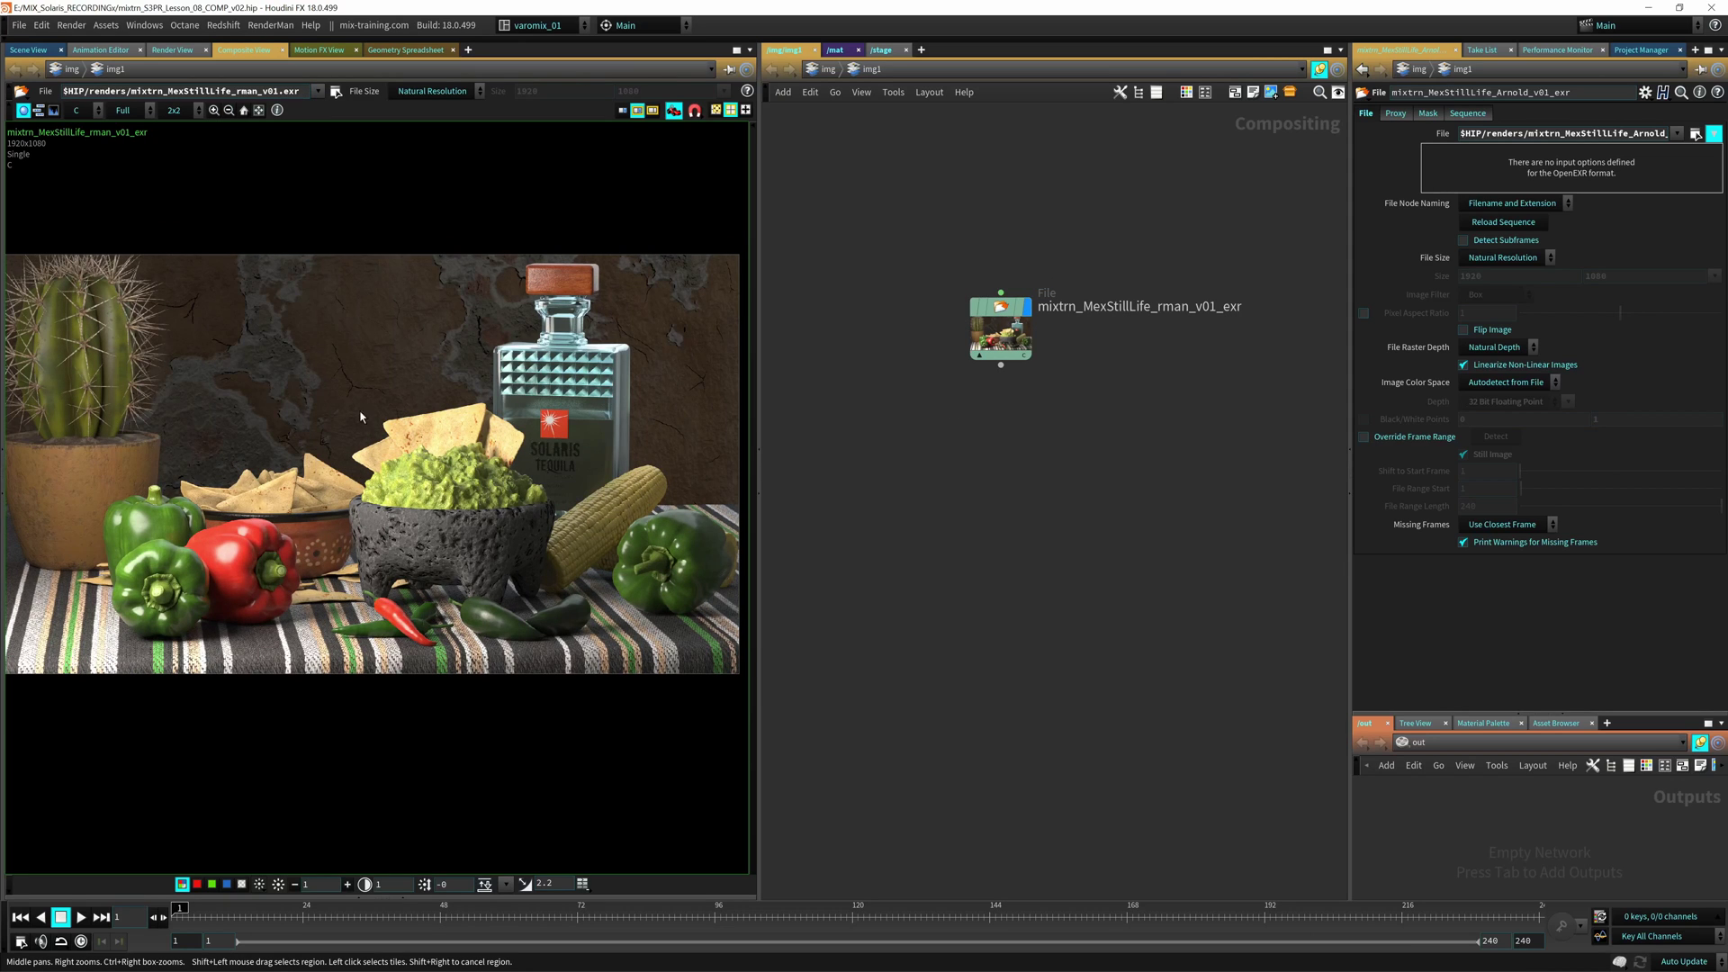
Step: Display the mixtrn_MexStillLife_Karma_v01_exr render that feeds composite3
middle_click_drag(970, 600, 959, 448)
scroll(960, 439, "down", 6)
middle_click_drag(979, 558, 943, 338)
middle_click_drag(993, 605, 979, 479)
scroll(999, 432, "up", 8)
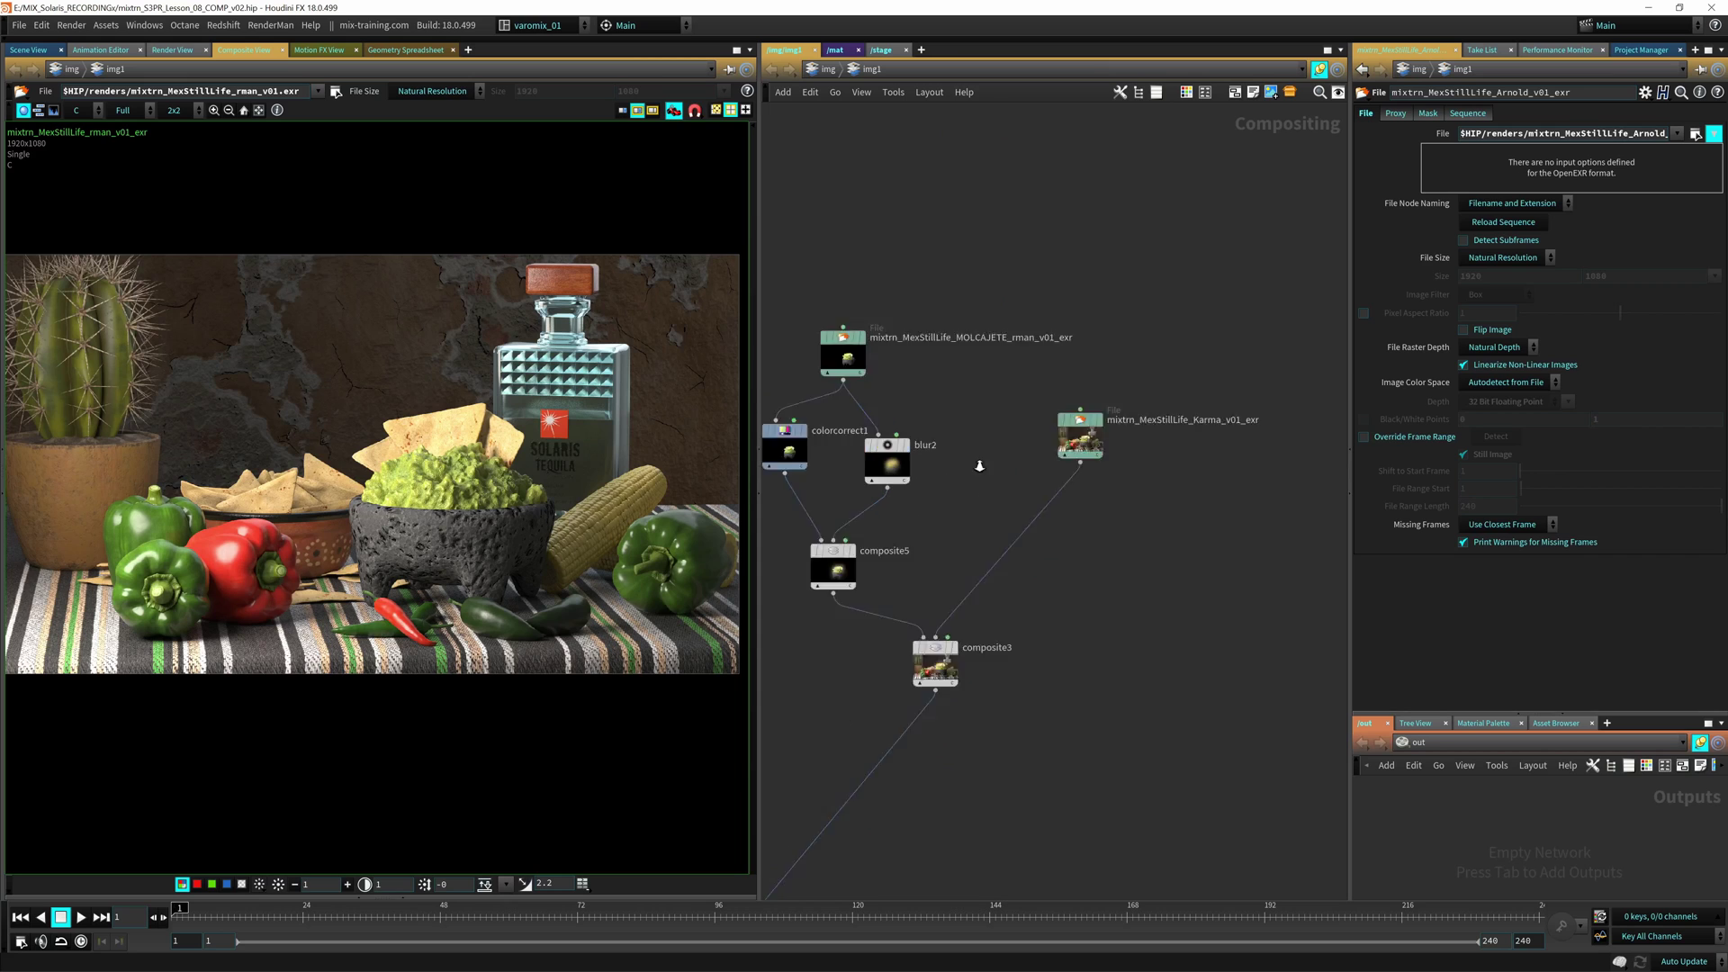
left_click(1000, 412)
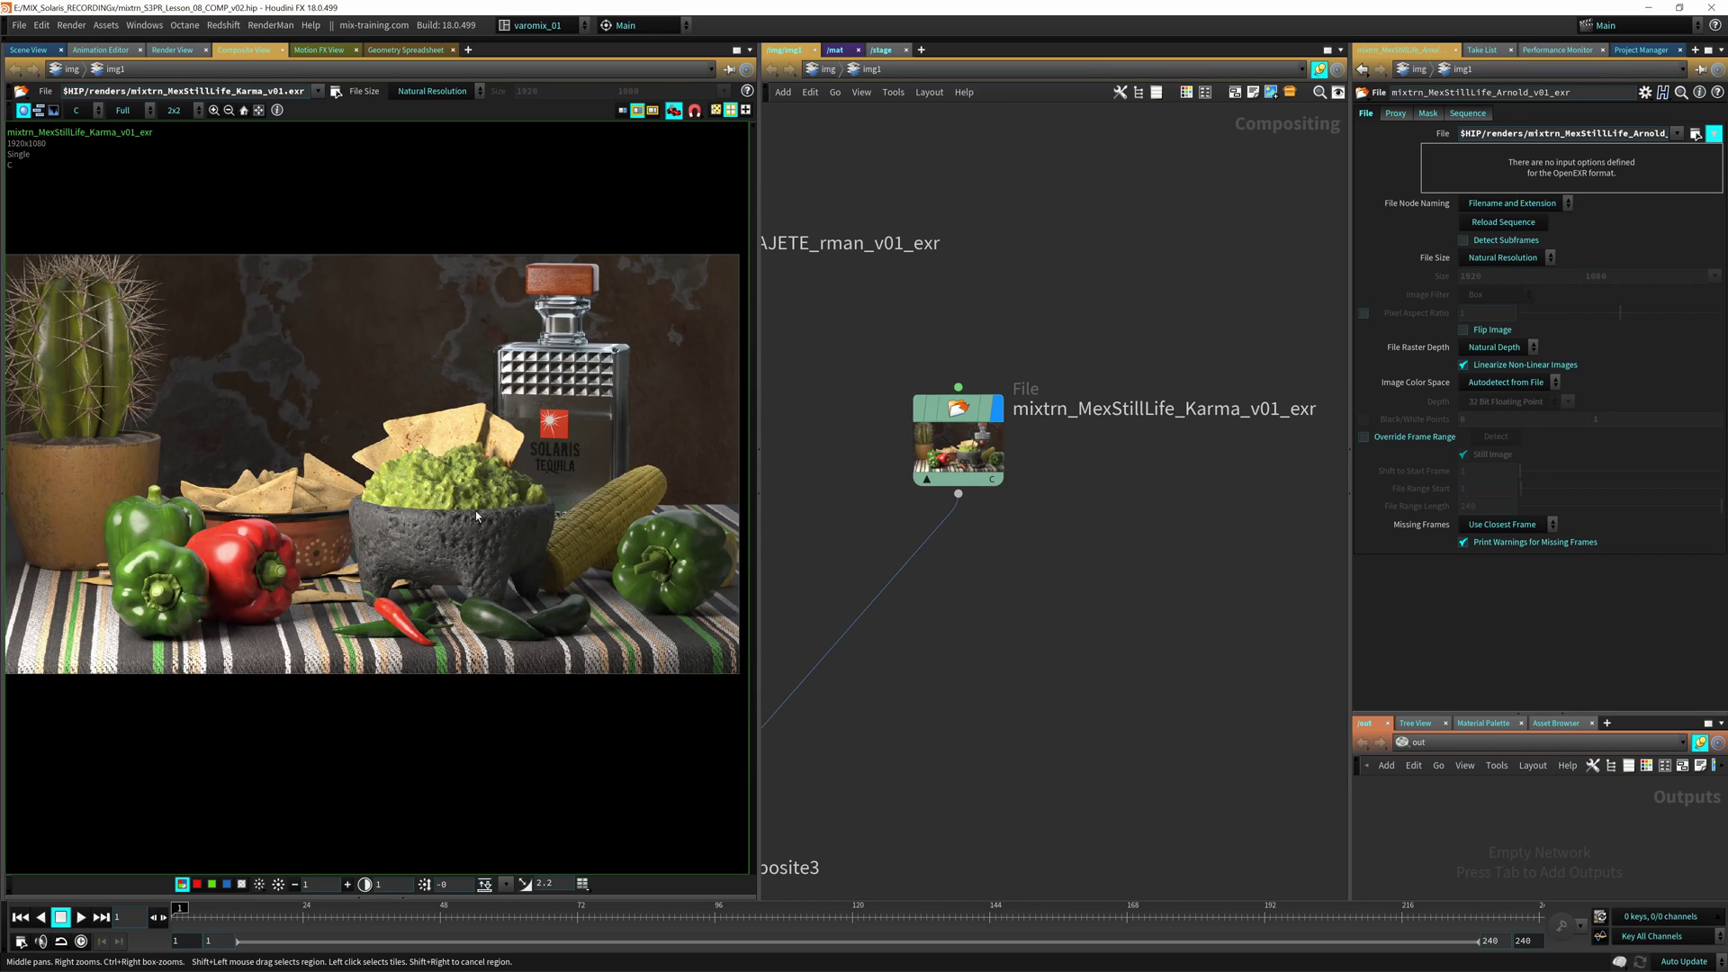
Step: Display the beauty pass of the mixtrn_MexStillLife_redshift_v01_exr render
middle_click_drag(800, 495, 1177, 501)
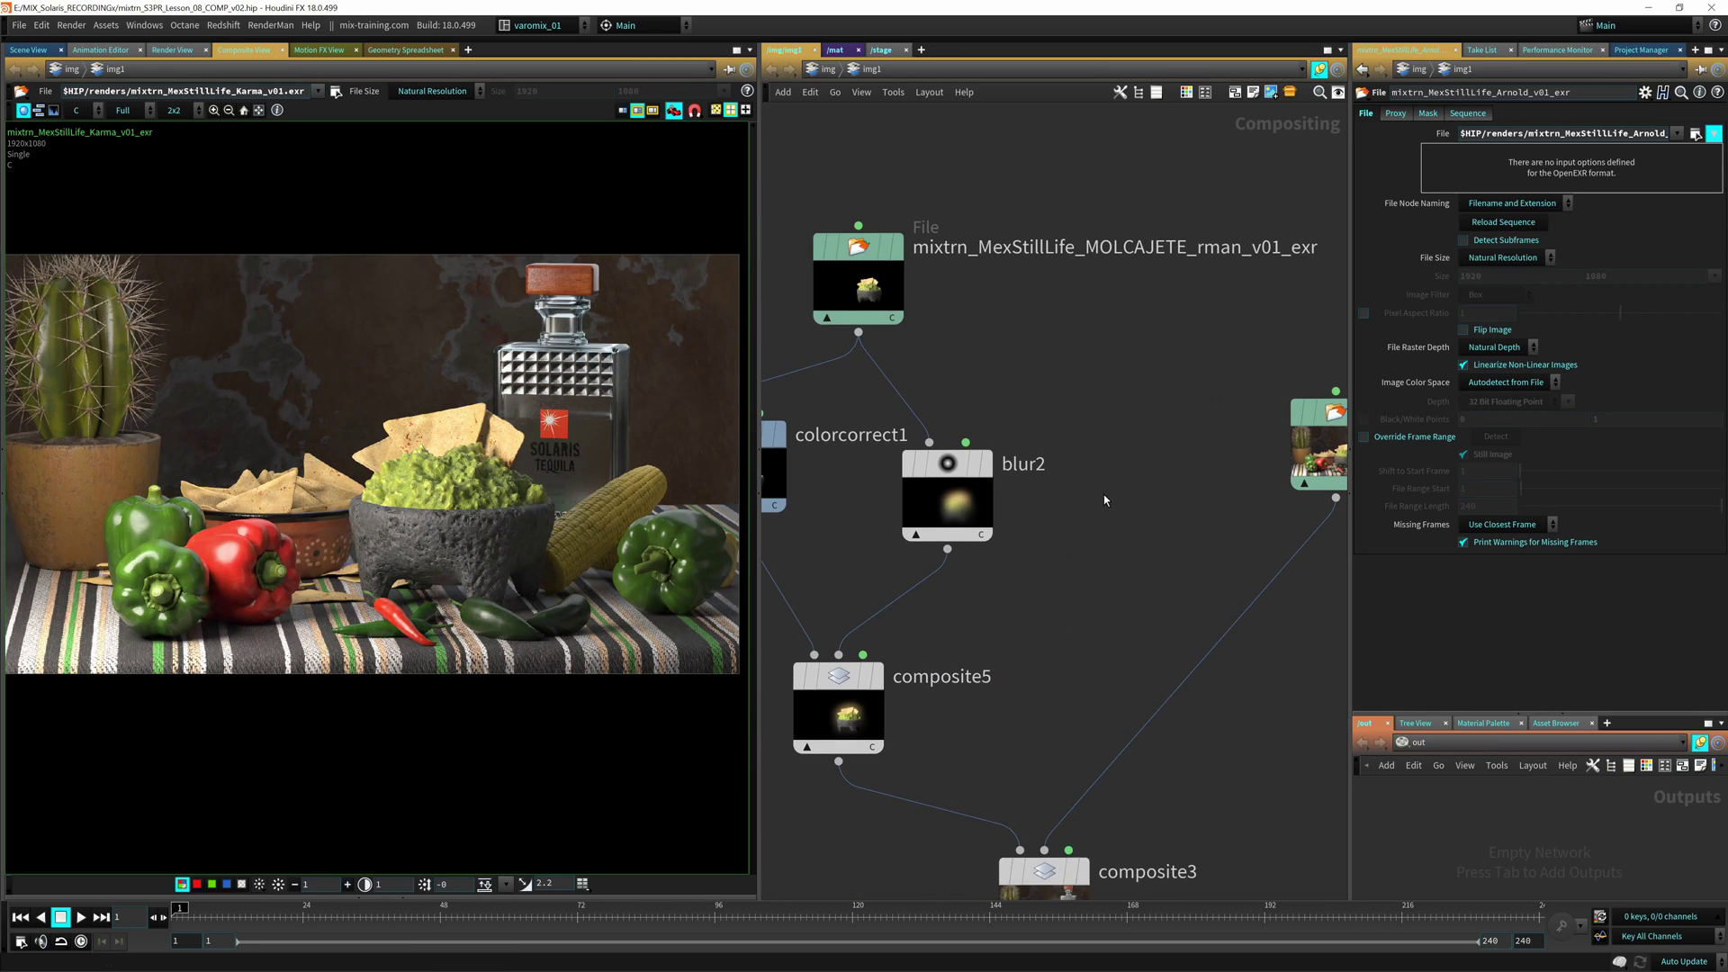
scroll(1105, 497, "down", 4)
middle_click_drag(1224, 636, 1232, 440)
scroll(1210, 444, "down", 5)
middle_click_drag(1052, 553, 1057, 460)
scroll(986, 546, "up", 5)
middle_click_drag(987, 546, 1083, 538)
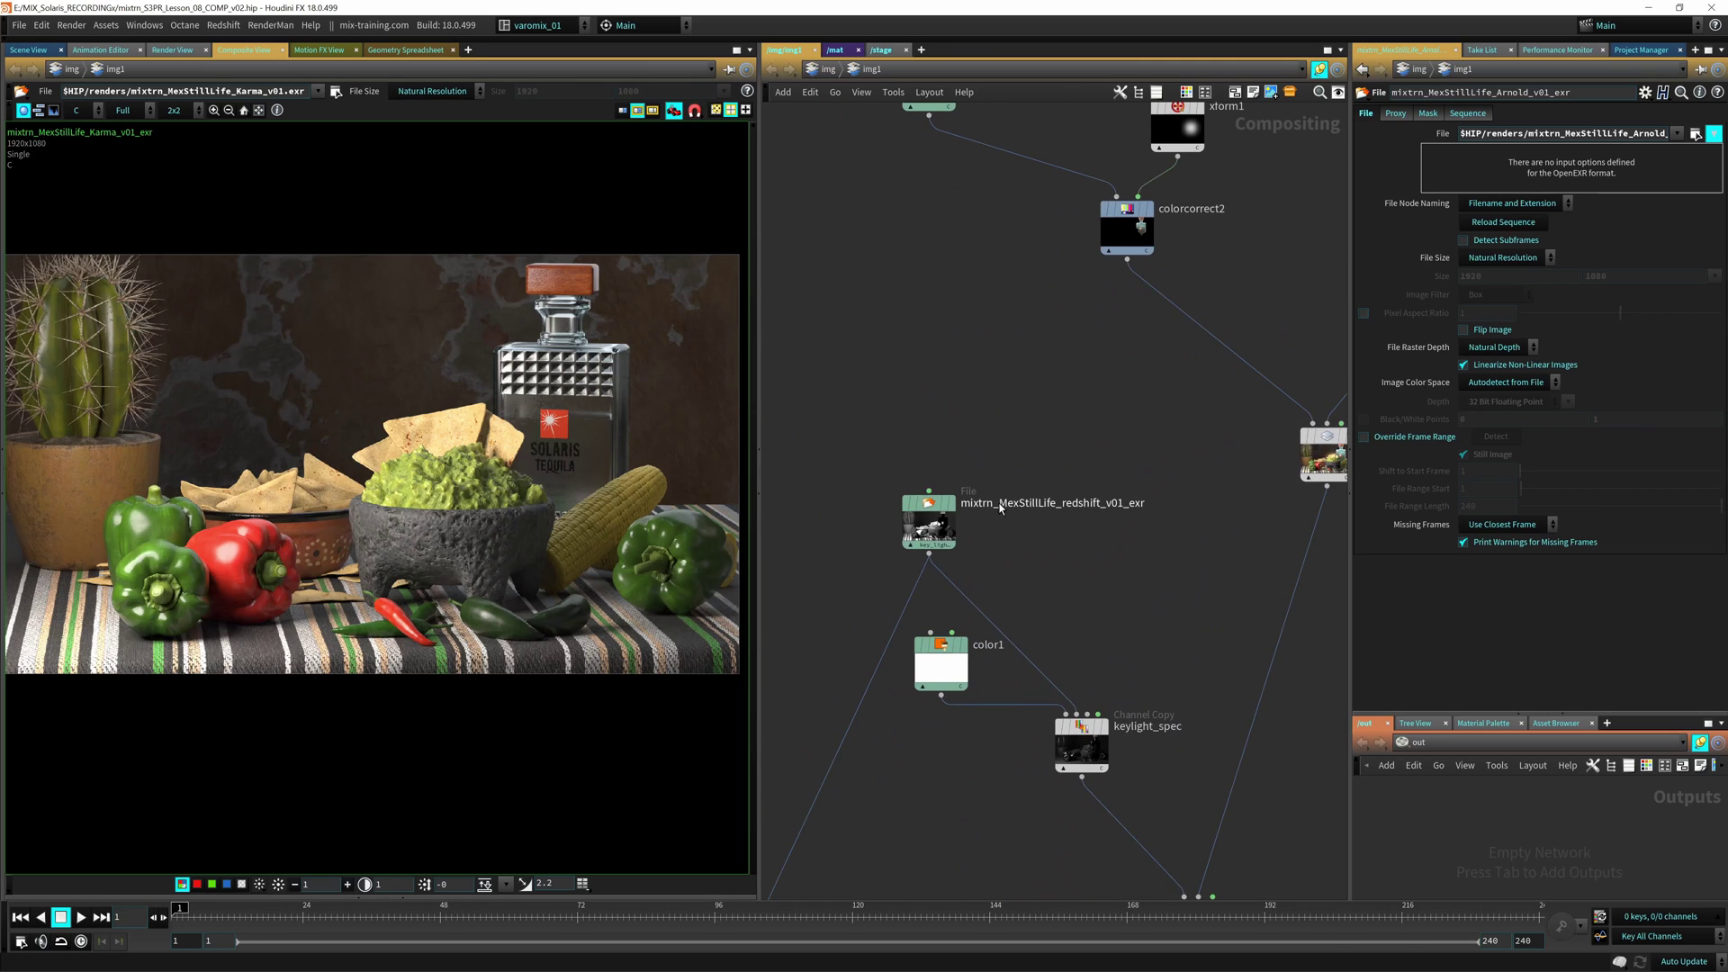
mouse_move(927, 529)
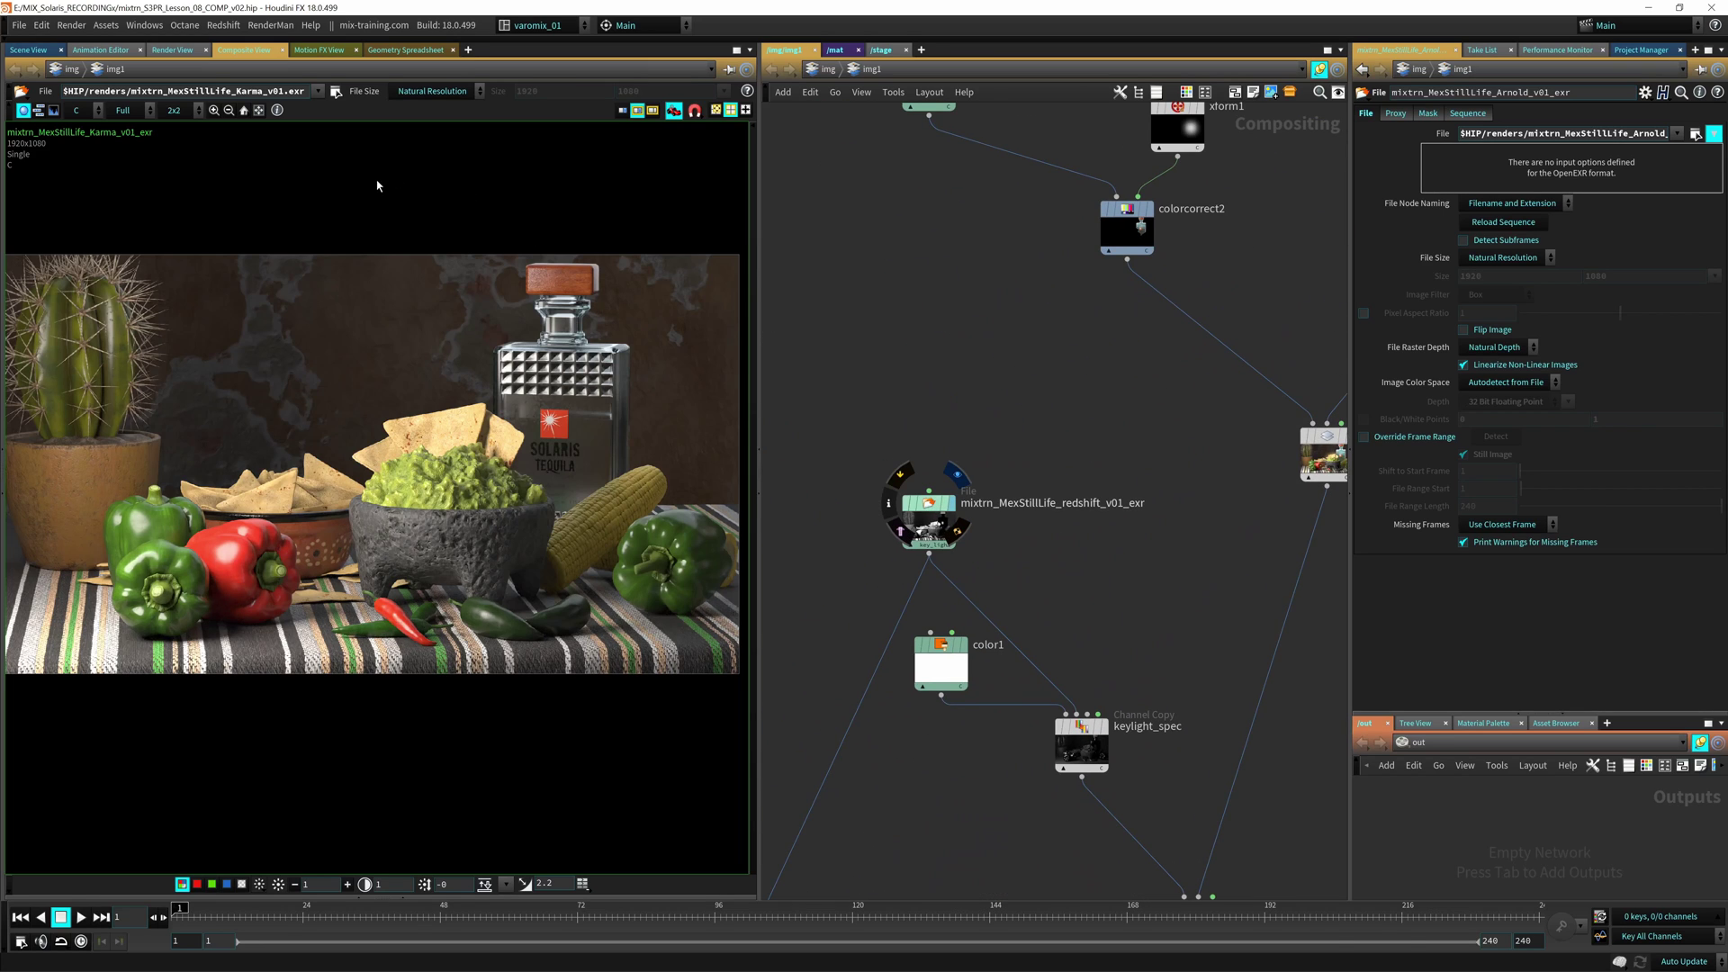
left_click(114, 108)
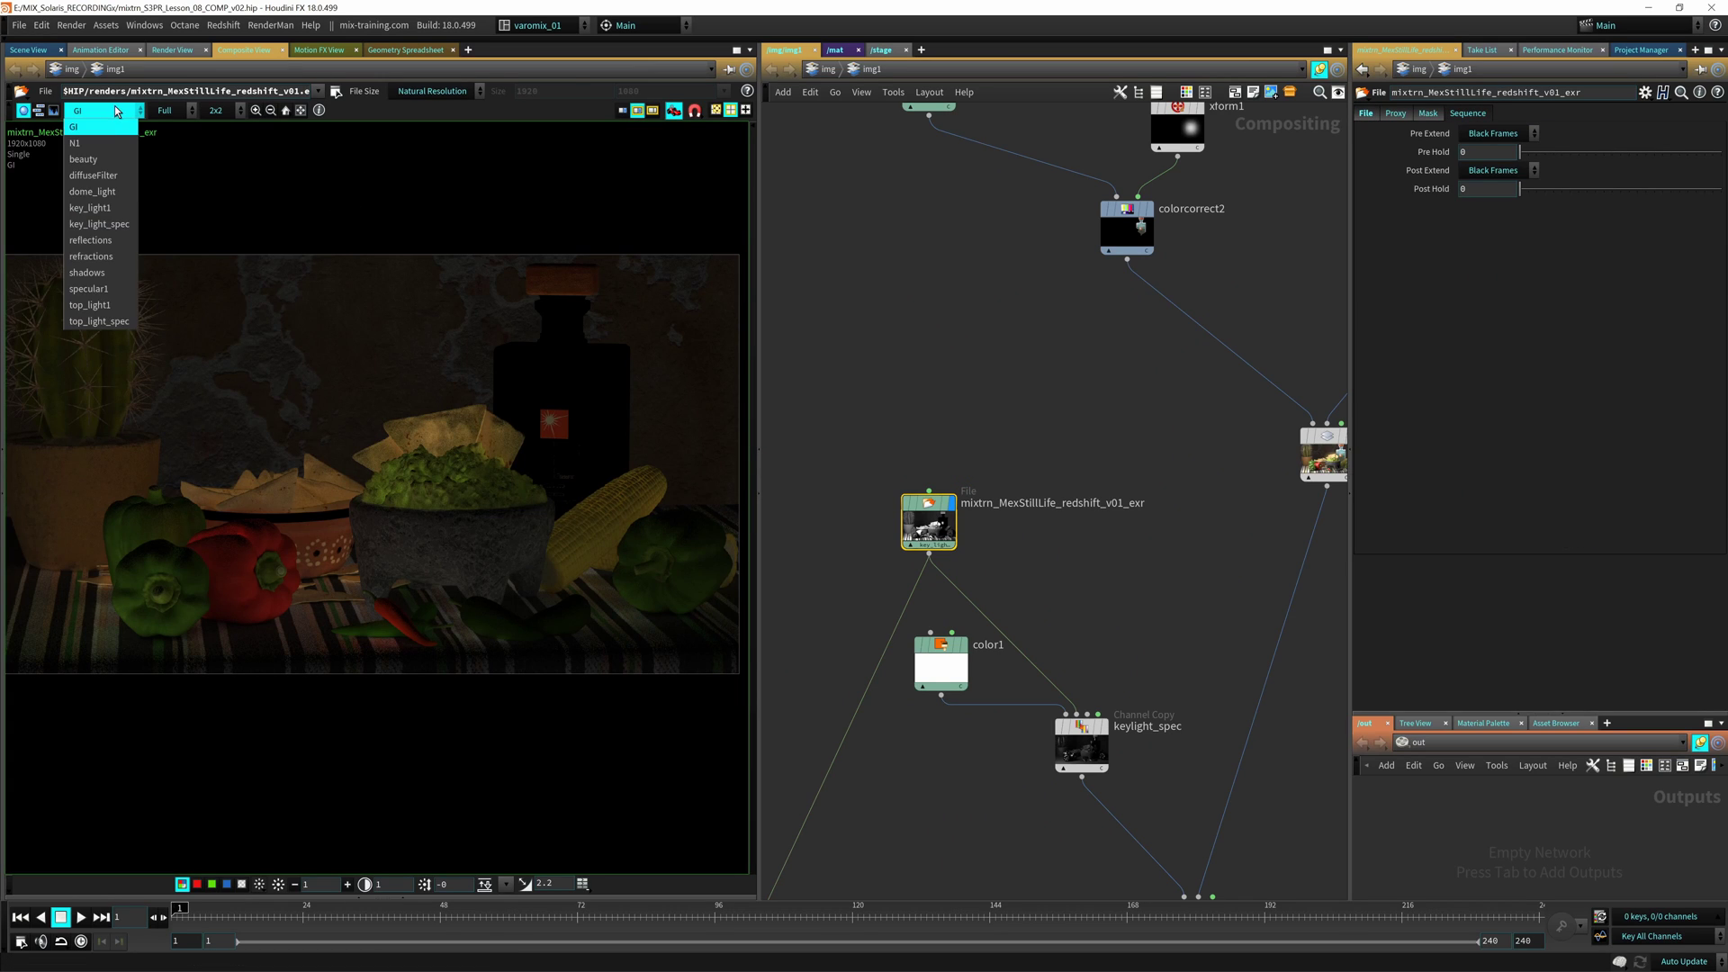
left_click(106, 160)
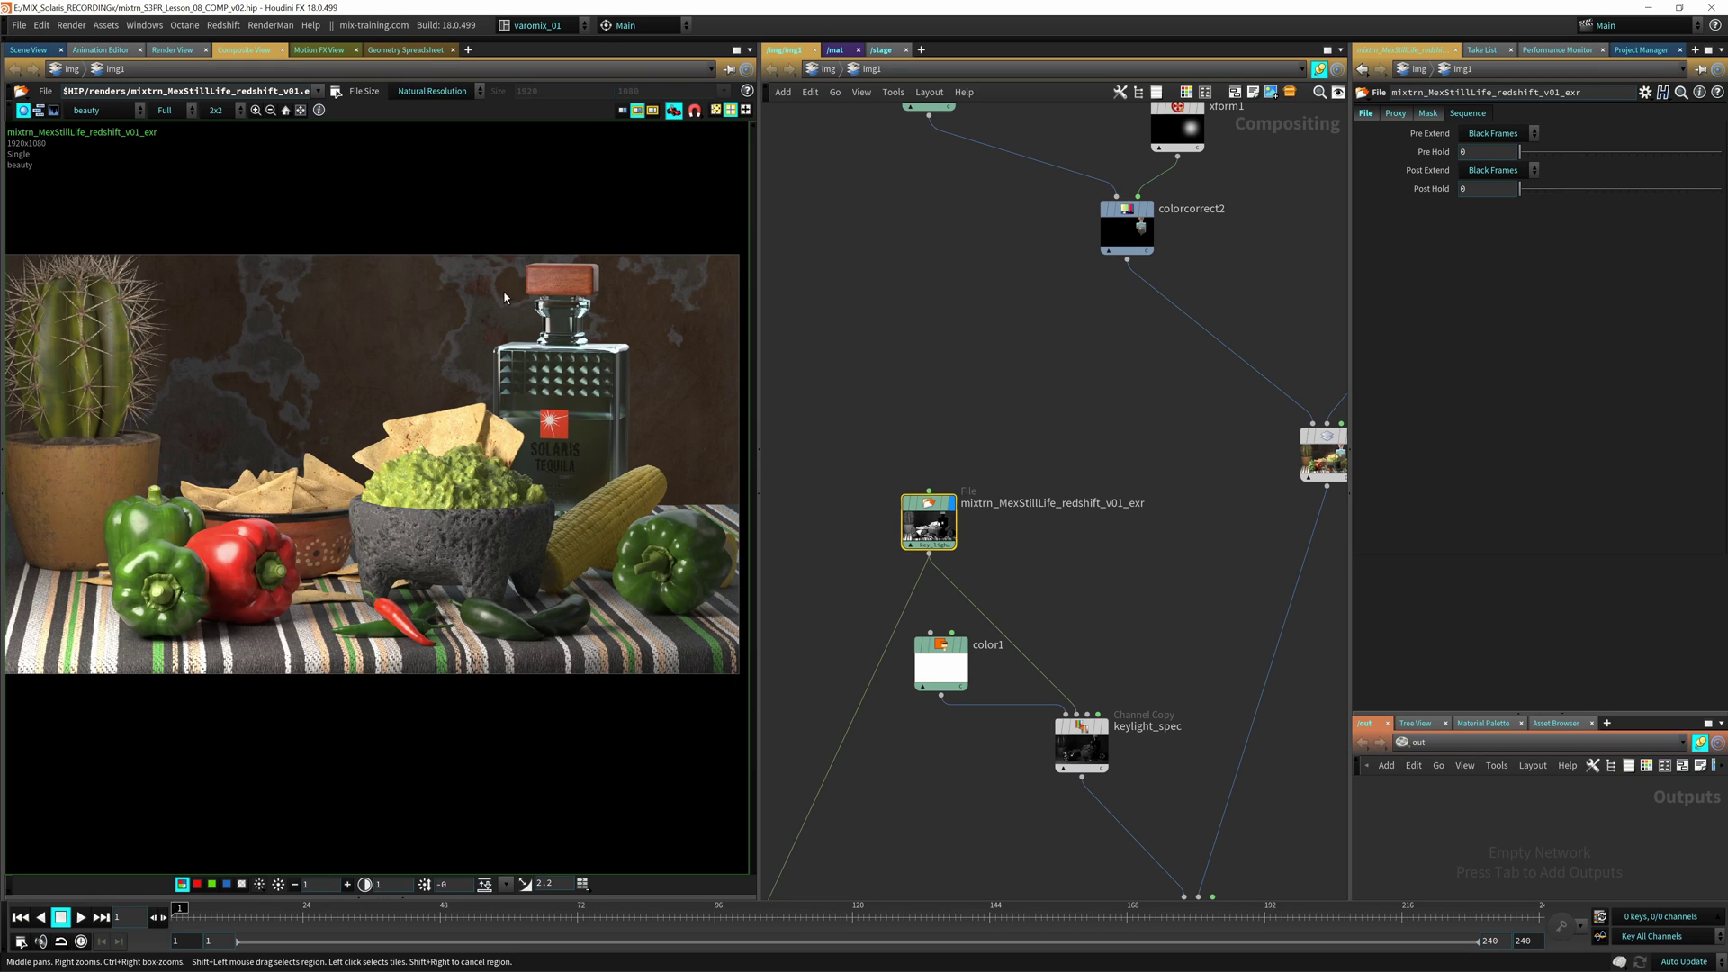
Step: Examine the layout of the whole compositing network and the branches merging into composite3 and composite4
key("h")
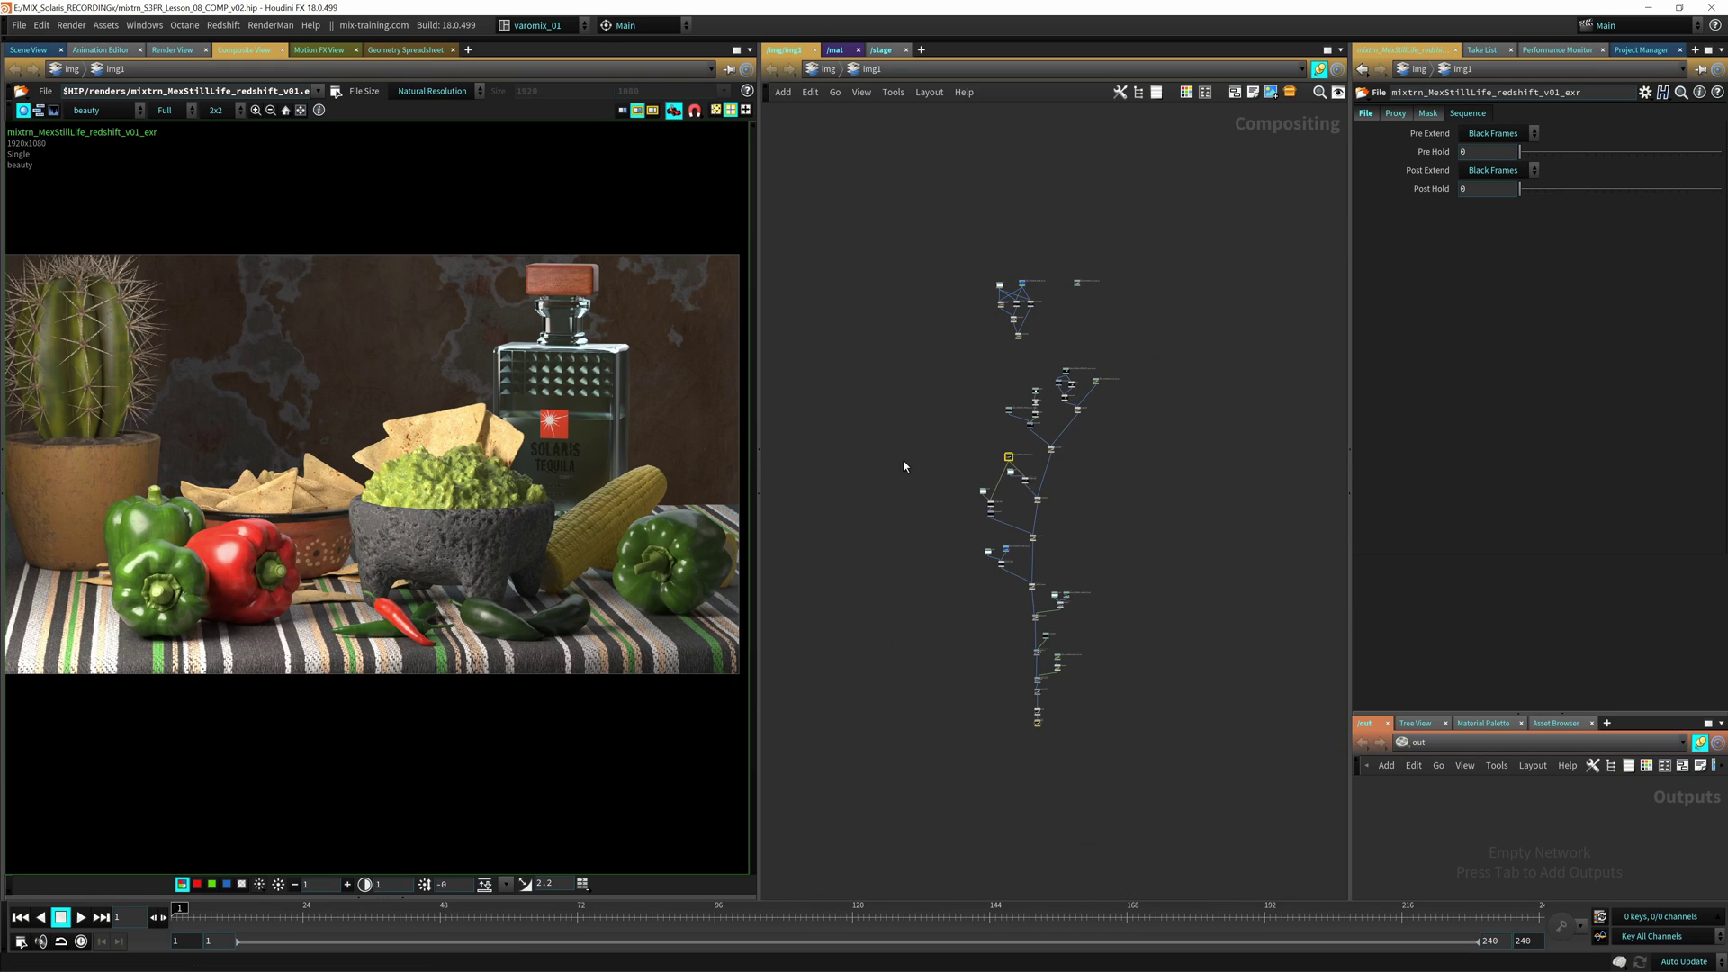
middle_click_drag(1124, 509, 1093, 396)
right_click_drag(1093, 396, 1182, 277)
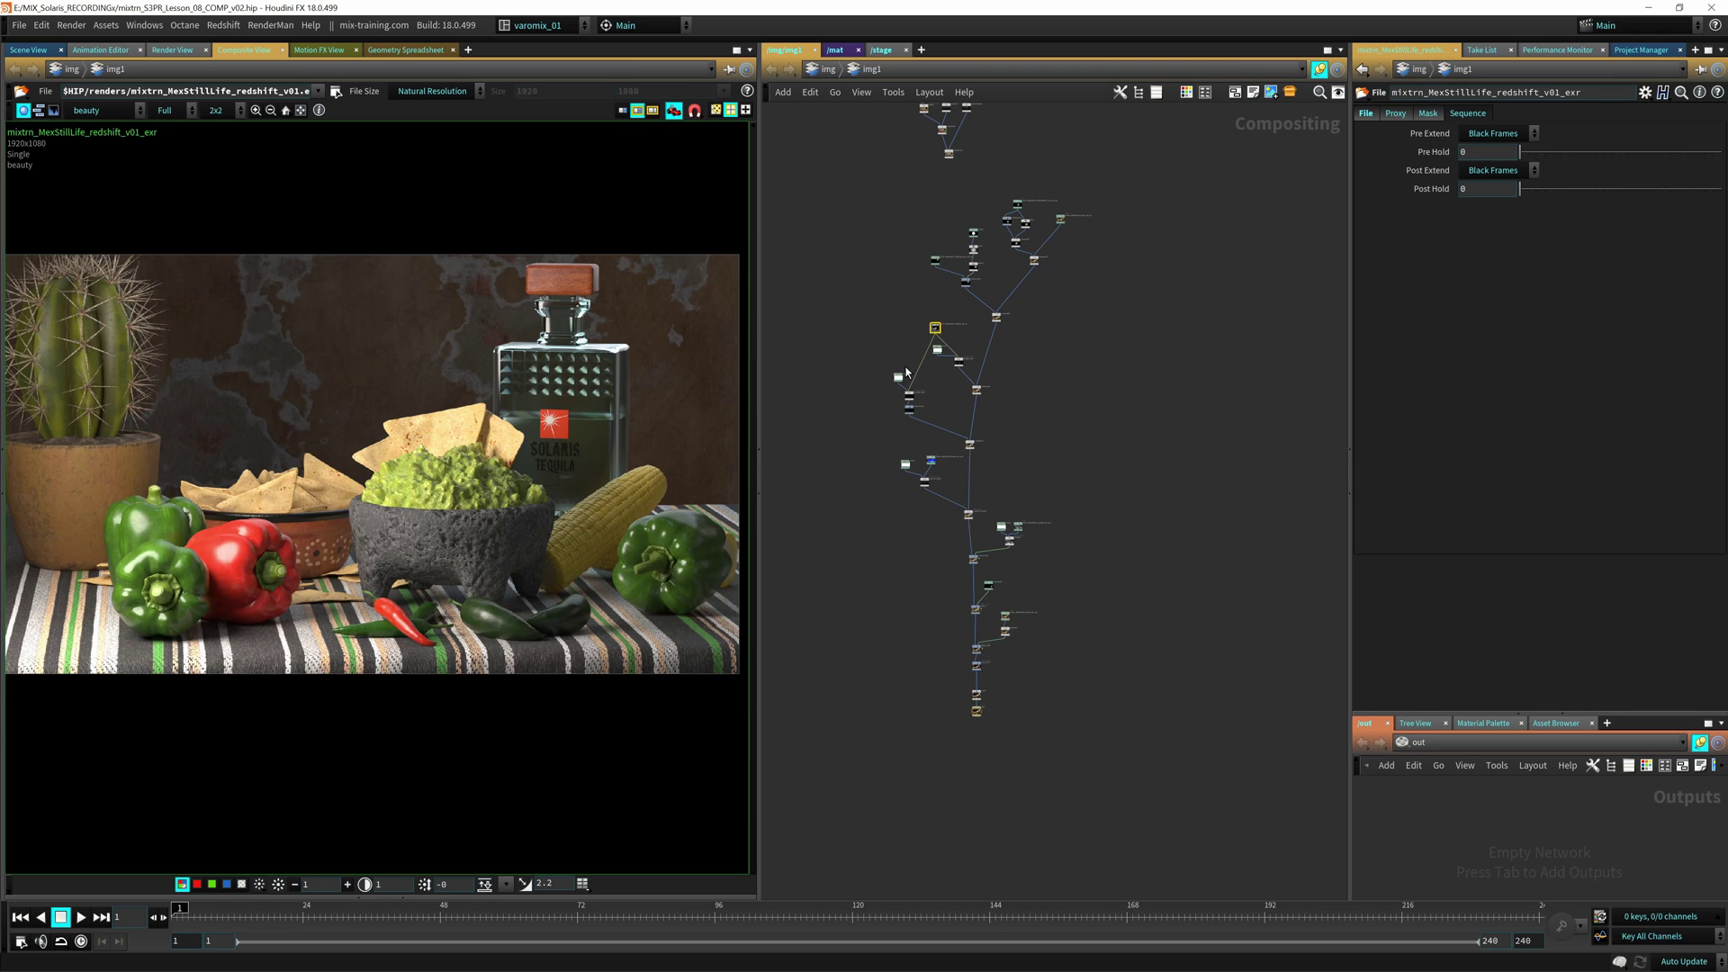
scroll(1091, 360, "up", 10)
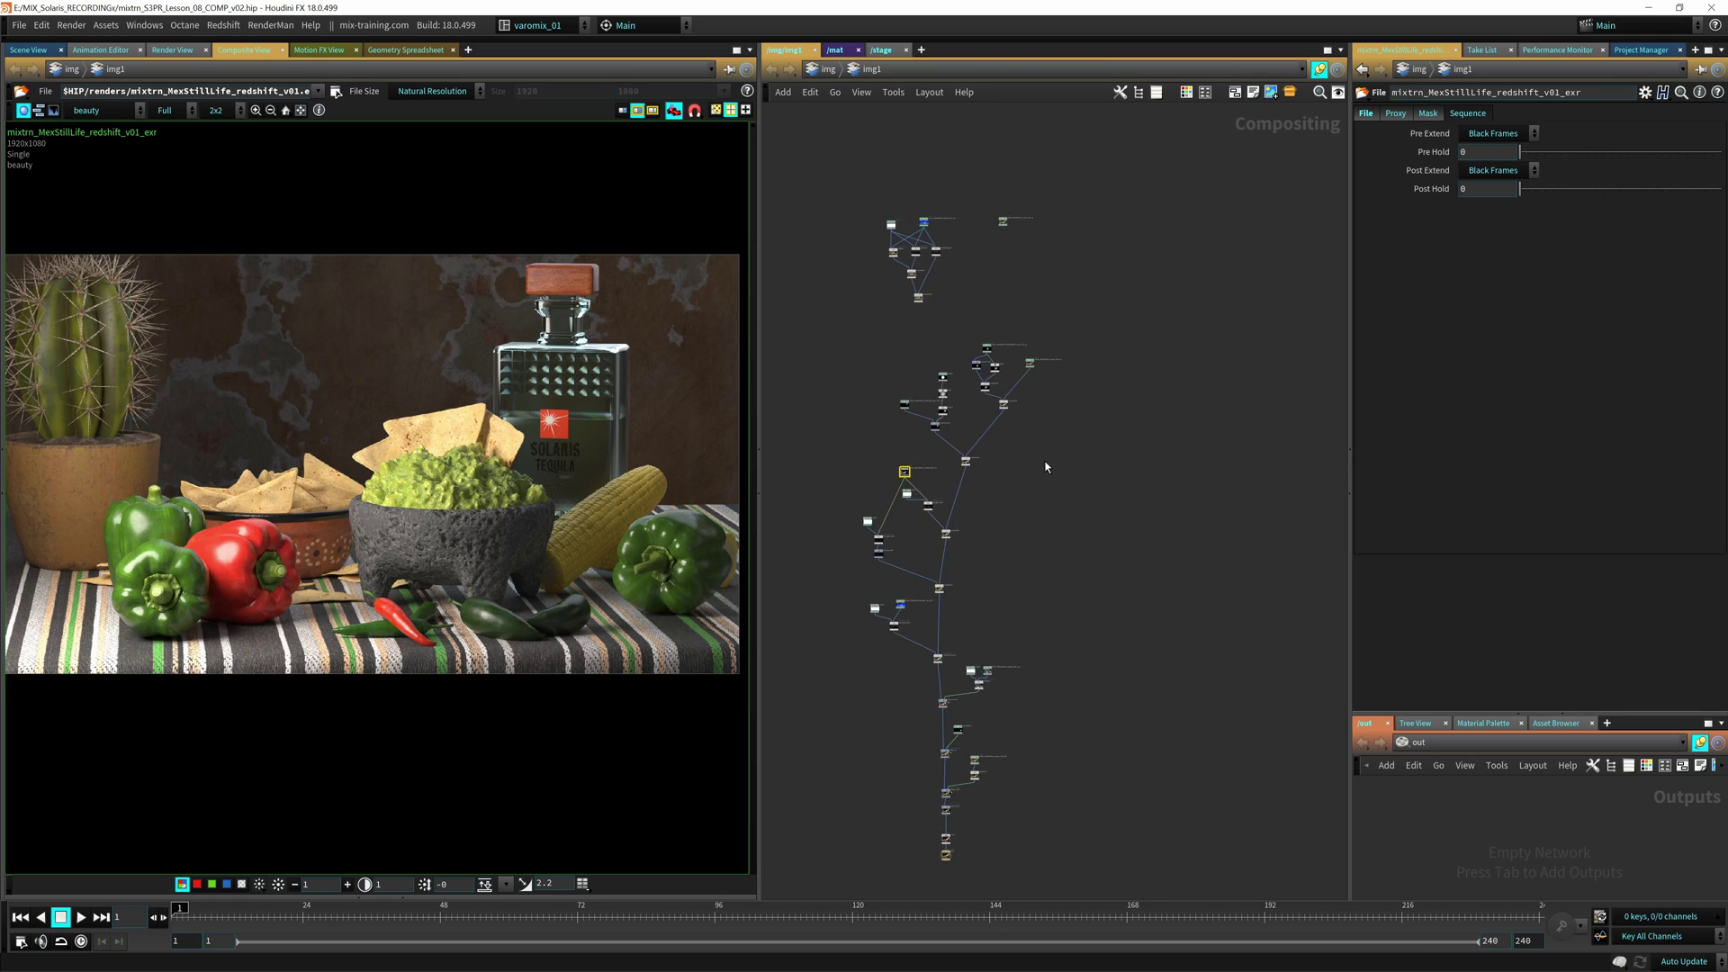
scroll(1044, 407, "up", 3)
middle_click_drag(1015, 399, 1102, 352)
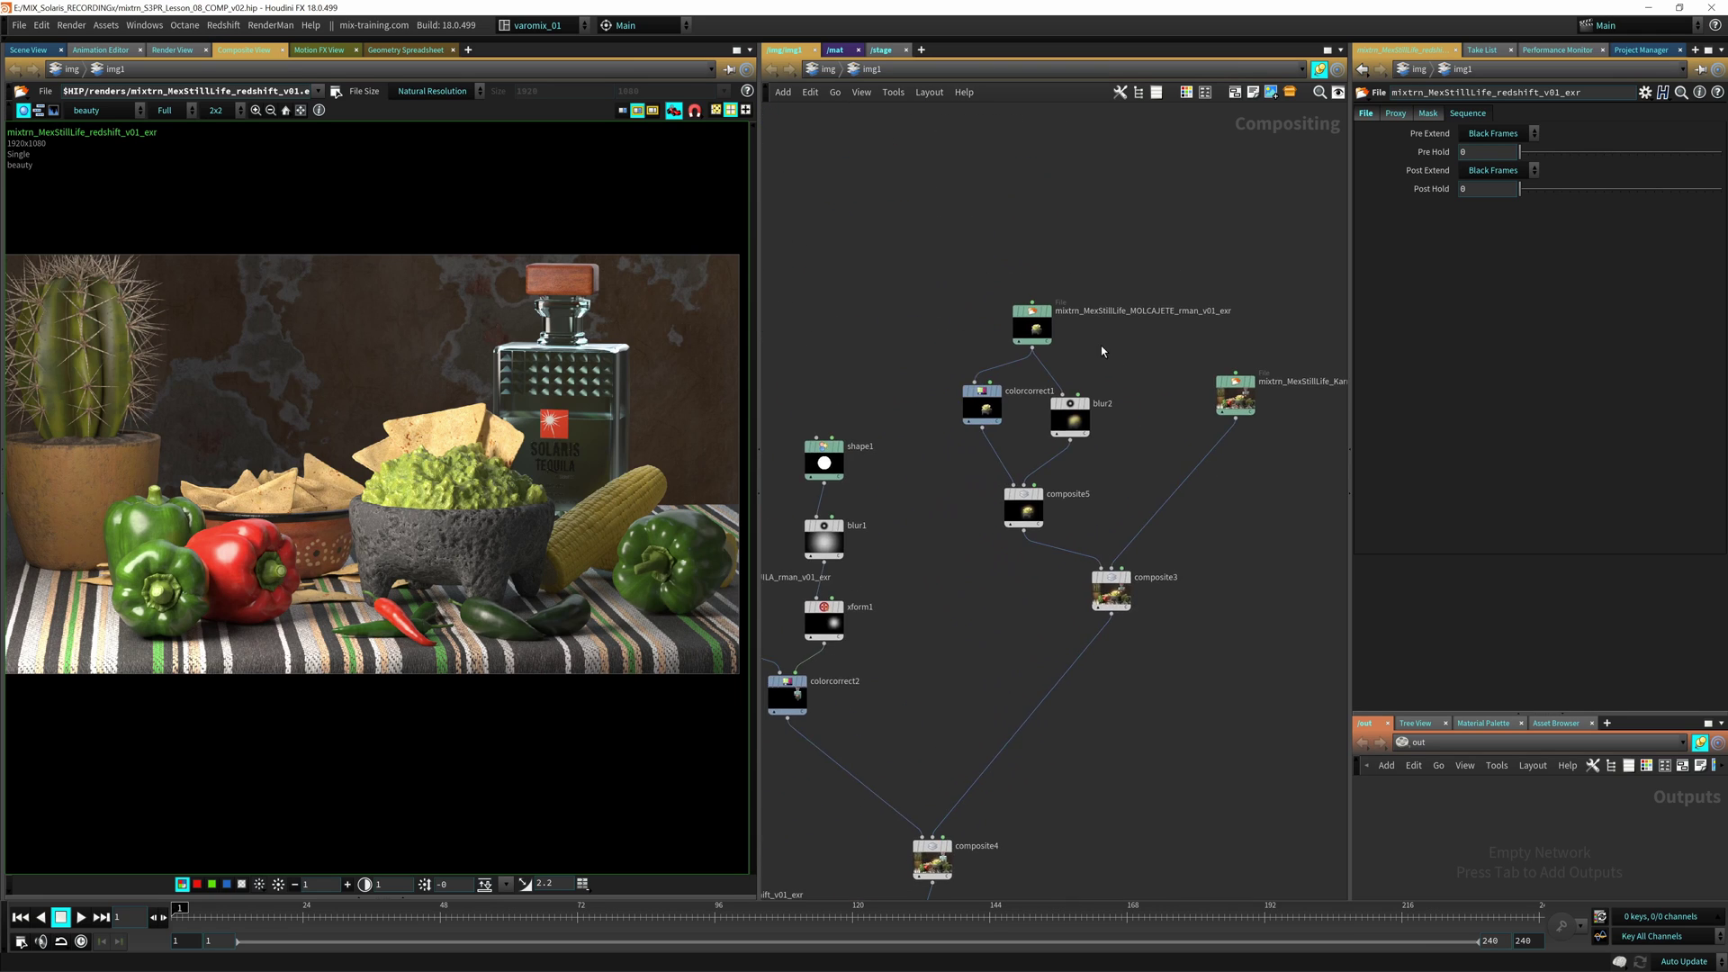
middle_click_drag(932, 520, 837, 512)
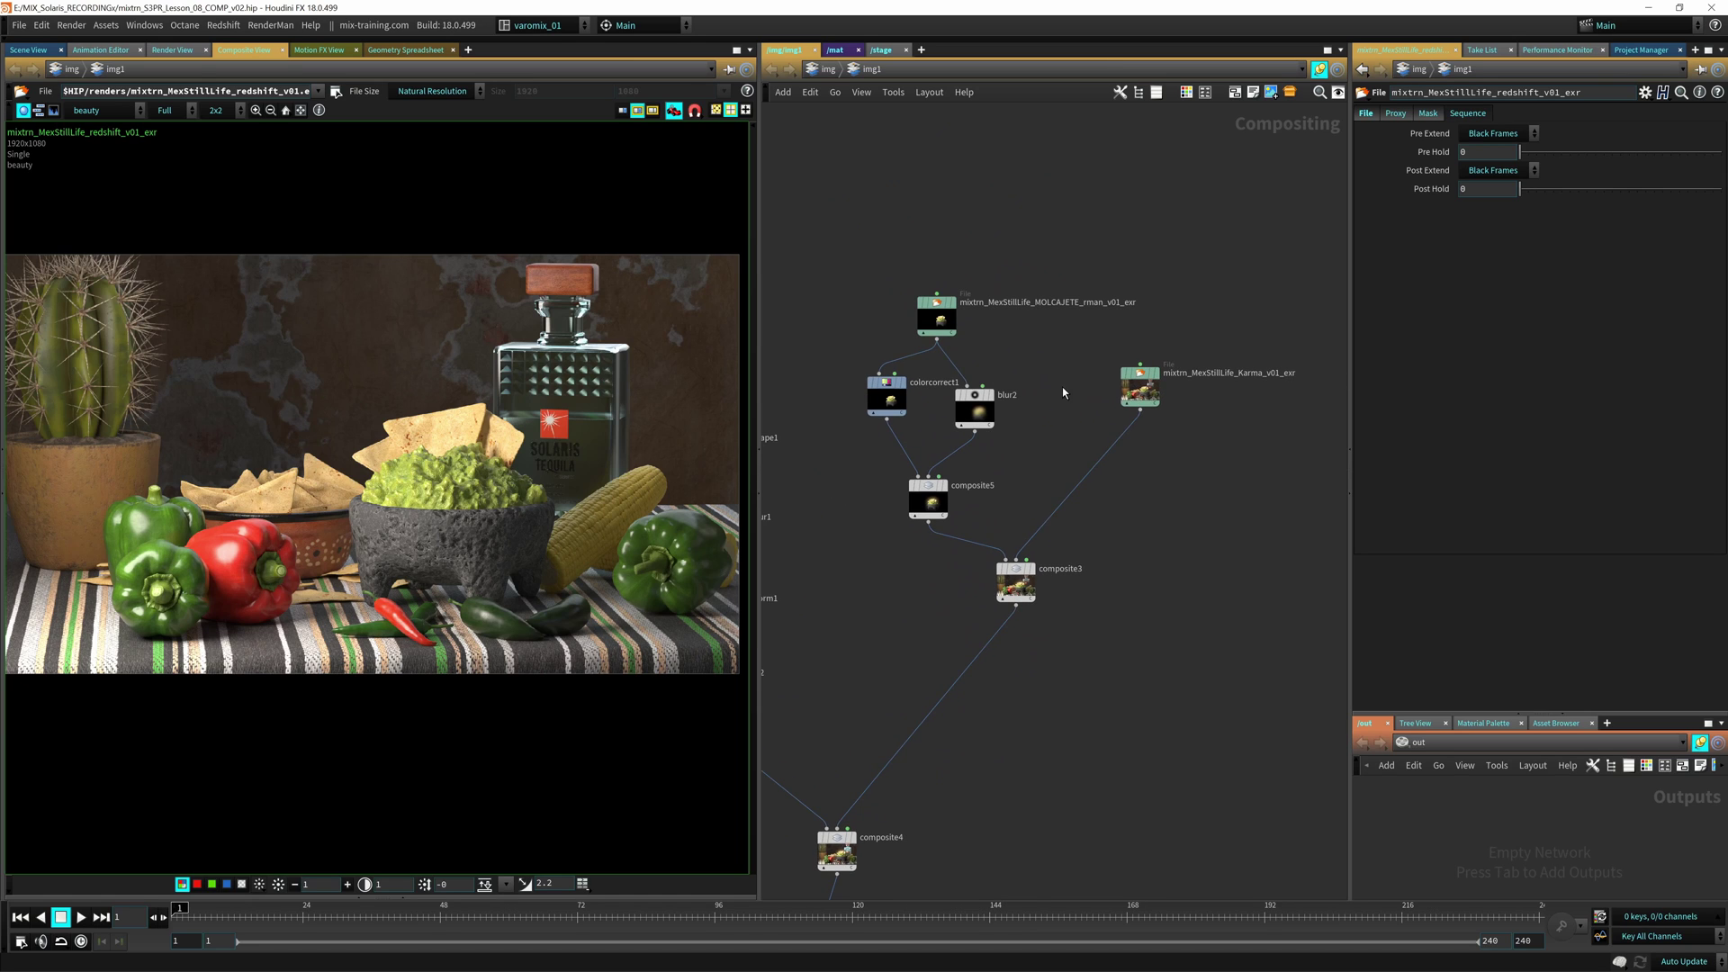
scroll(1174, 523, "down", 10)
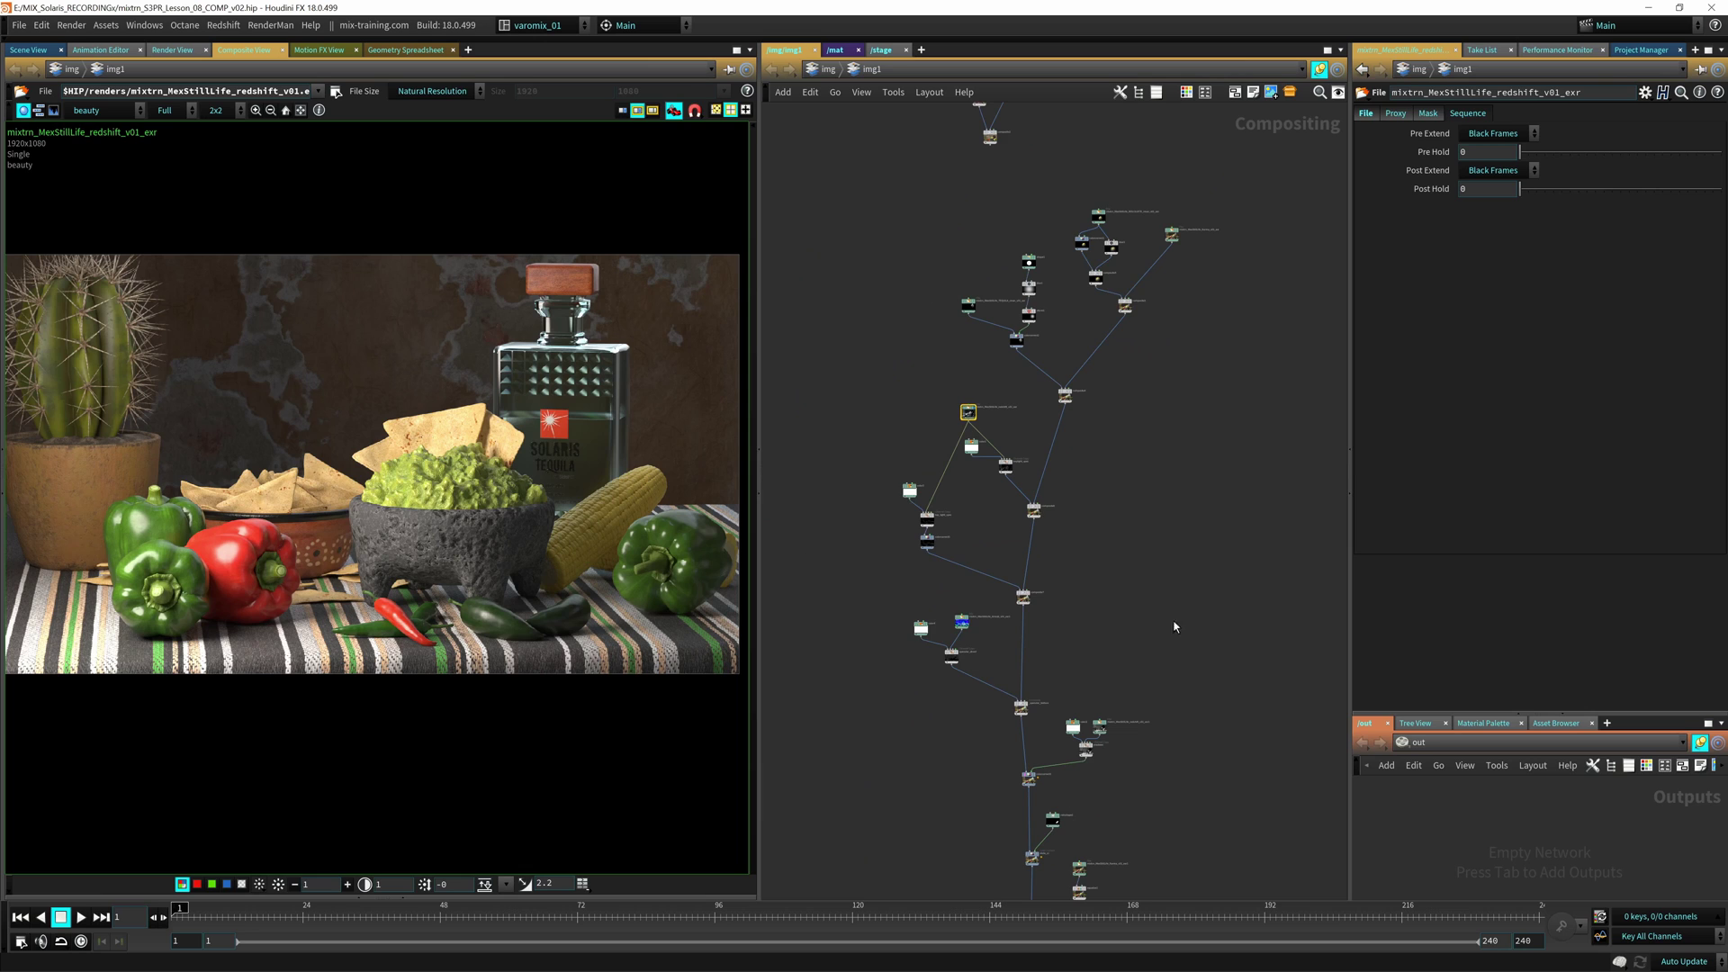
Step: Display the final composite from the OUT null at the end of the network and fit it to the viewer
middle_click_drag(1143, 573, 1081, 304)
middle_click_drag(1060, 603, 1101, 444)
right_click_drag(1058, 558, 1170, 520)
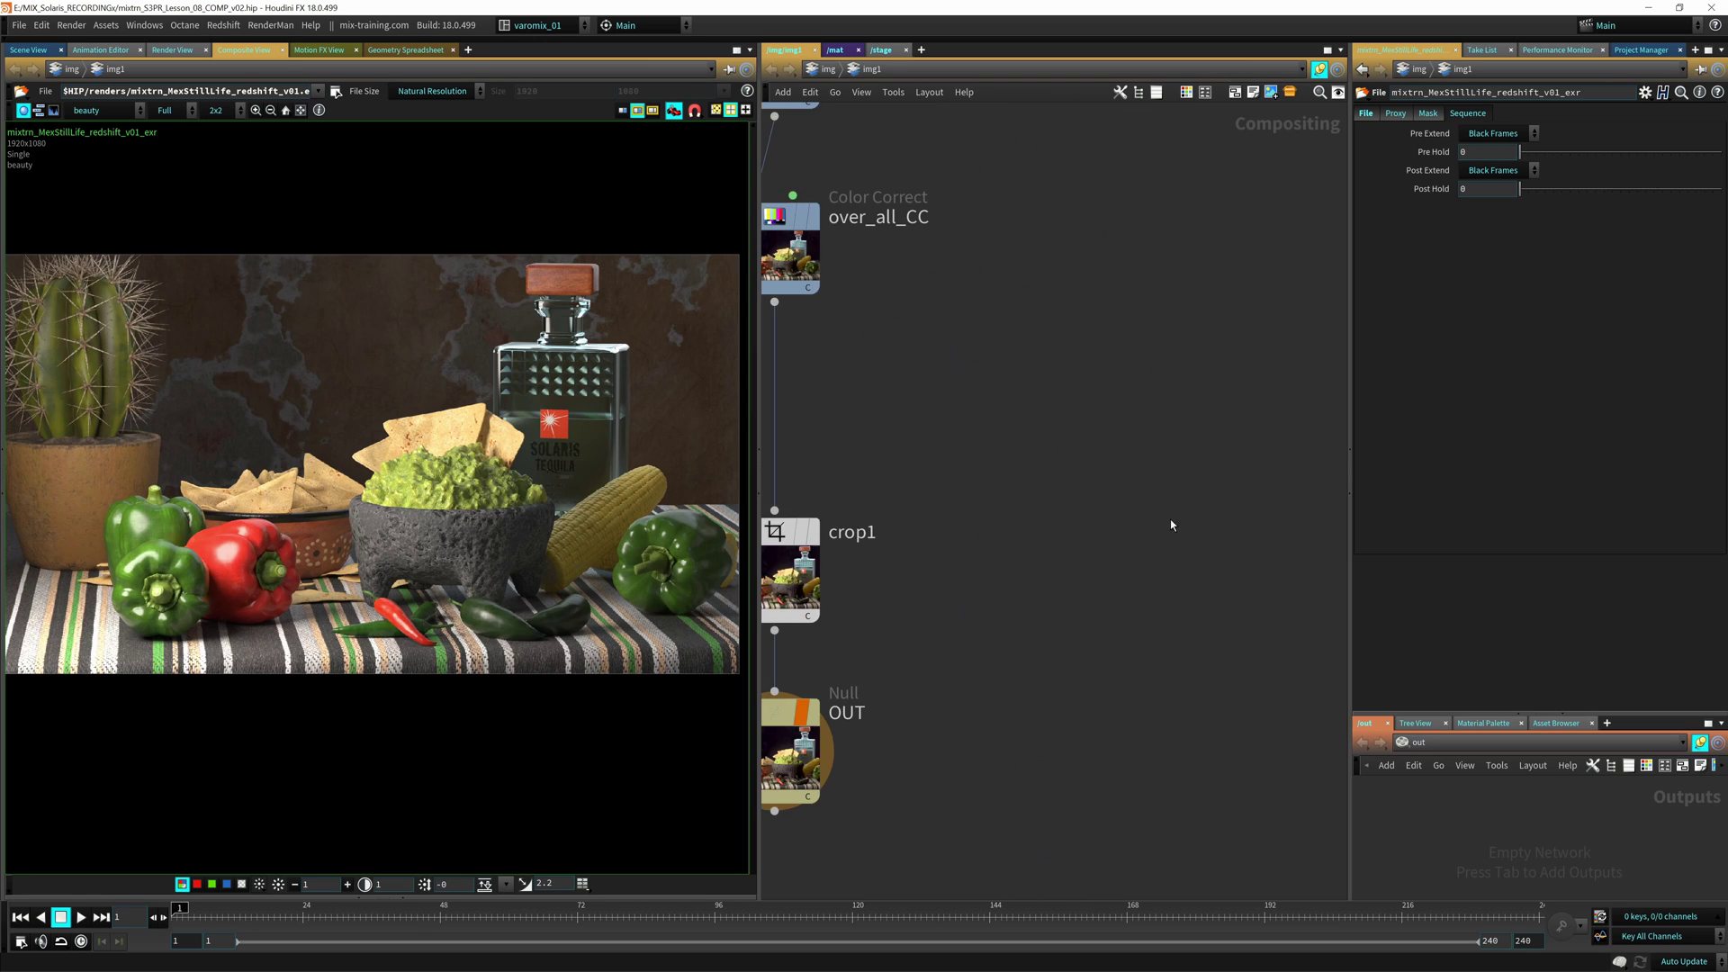
middle_click_drag(903, 677, 1101, 476)
left_click(1011, 512)
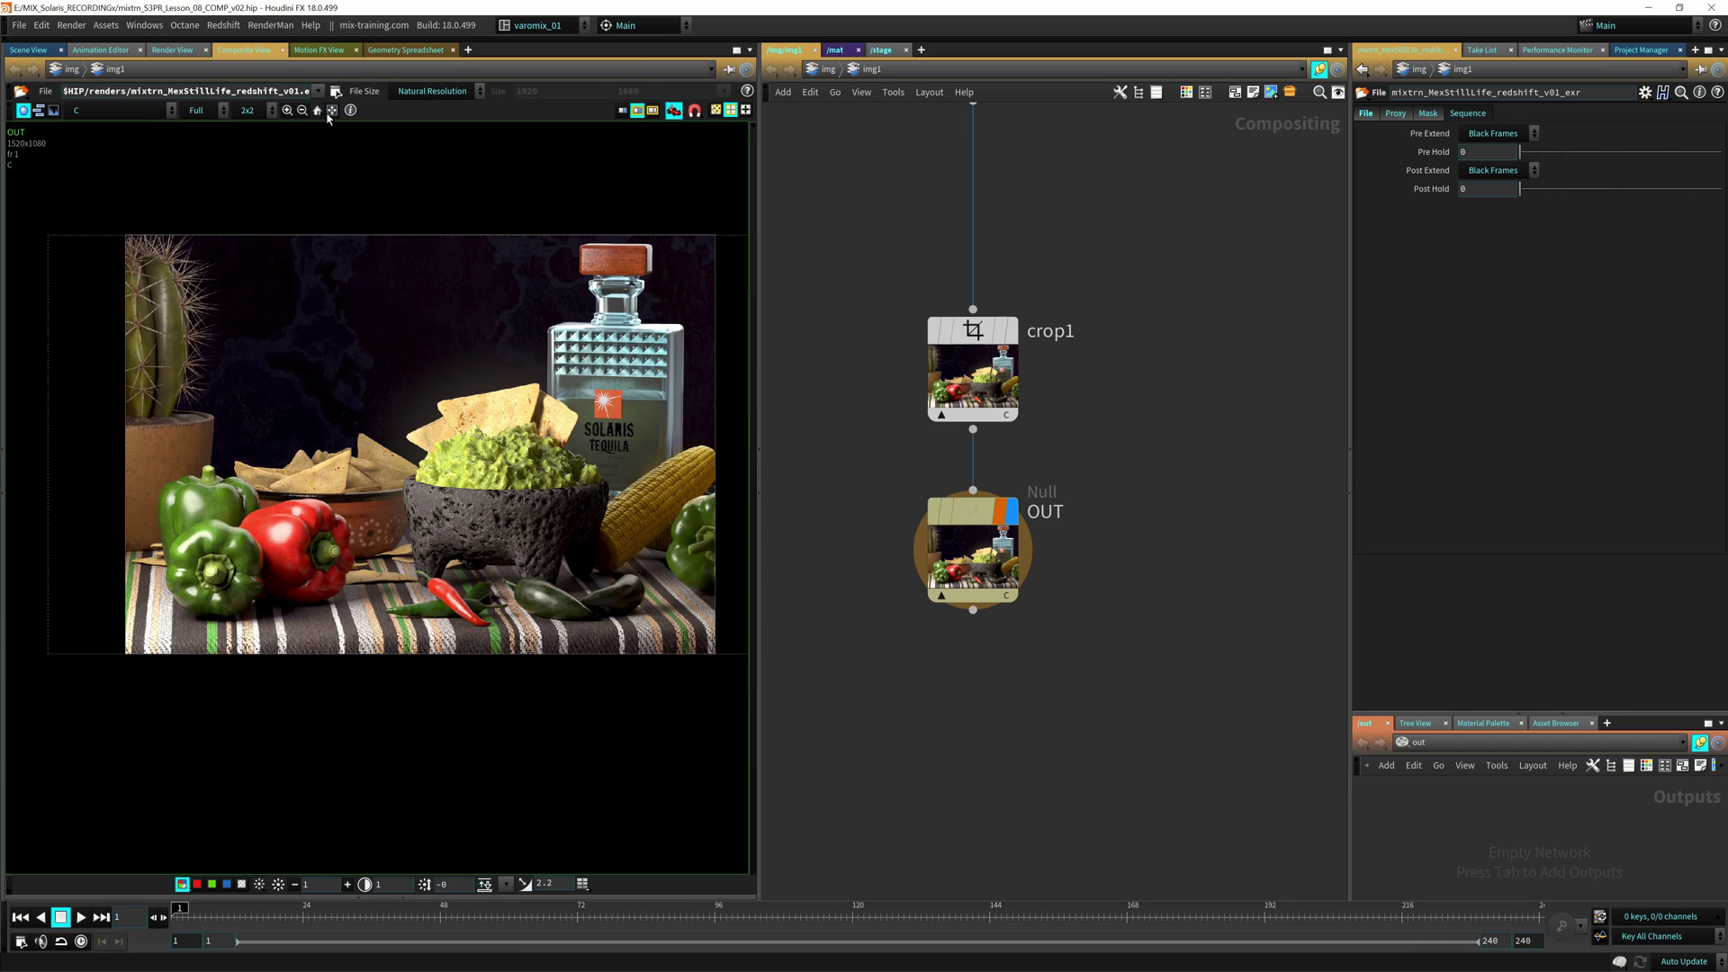
left_click(332, 111)
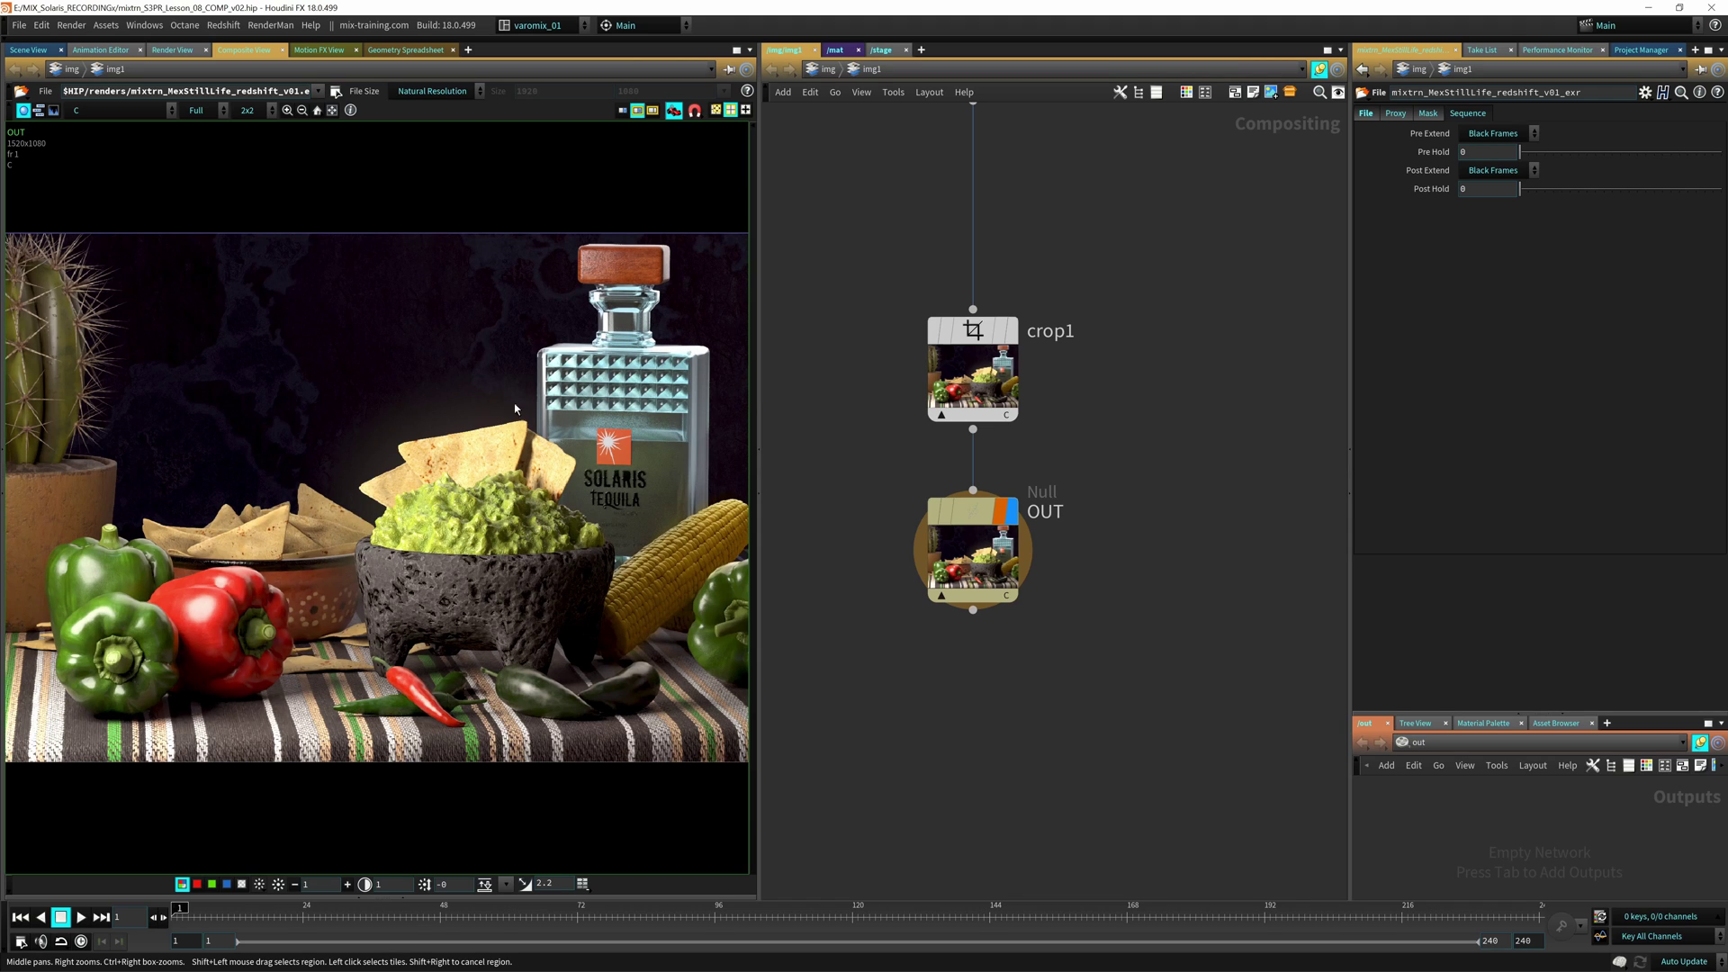
Step: Widen the viewer and compare the OUT composite side by side with the mixtrn_MexStillLife_Karma_v01_exr1 render
middle_click_drag(1130, 192, 1088, 471)
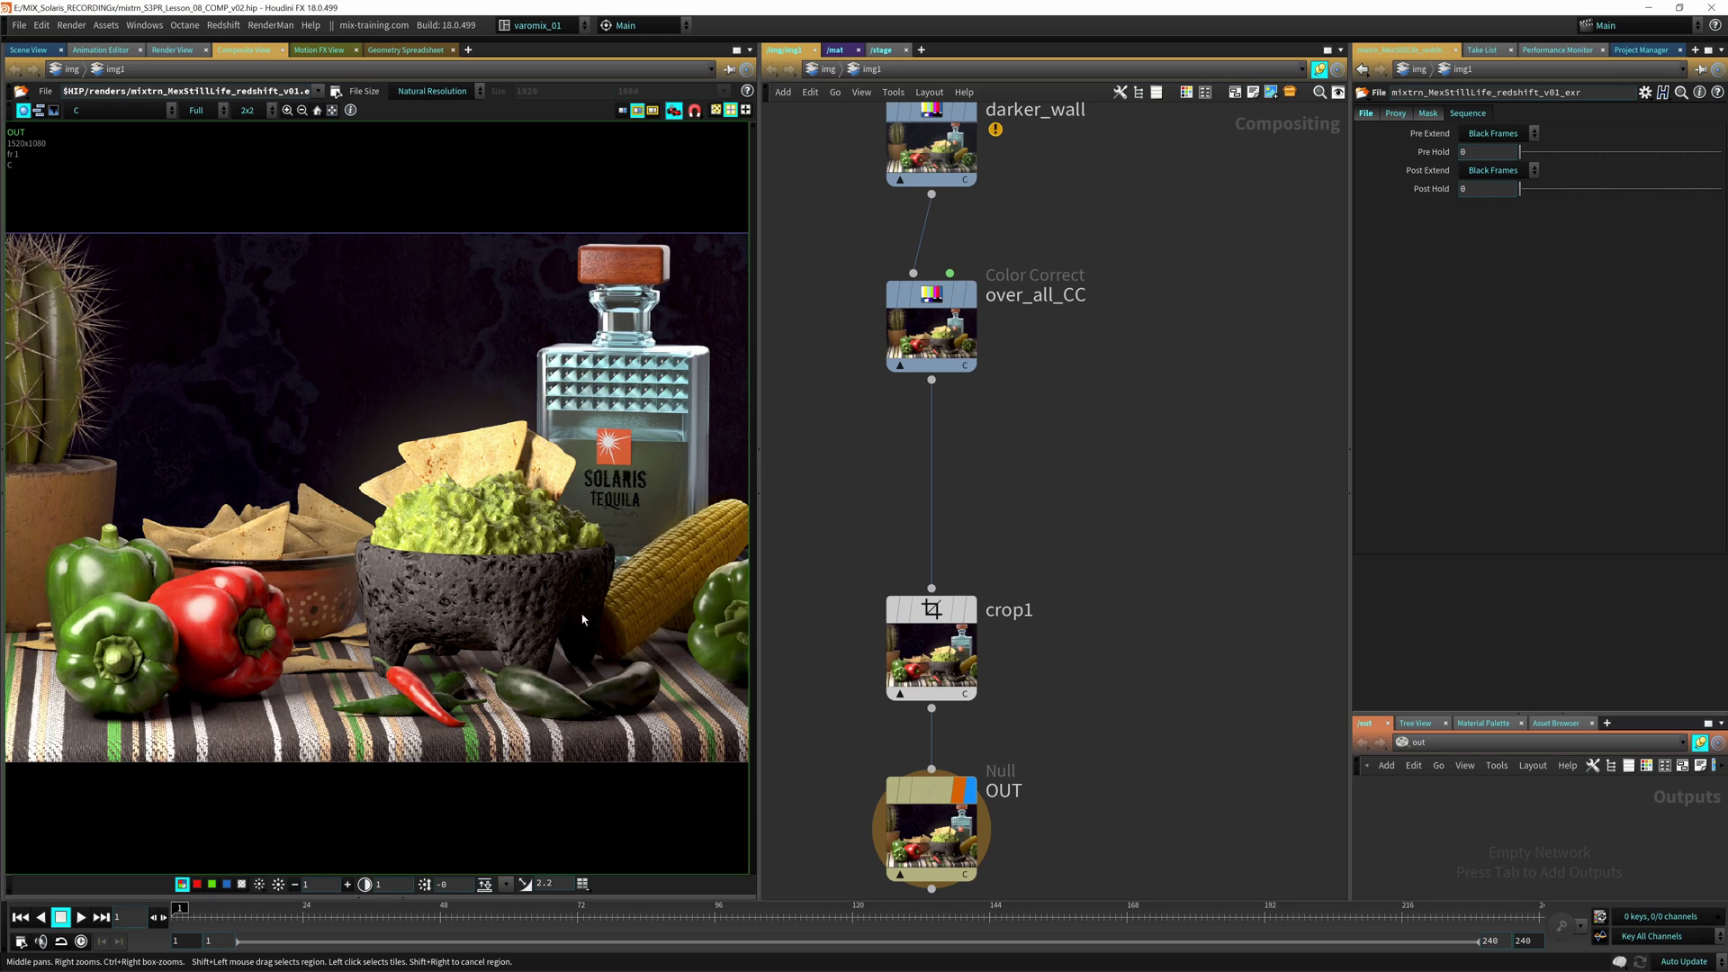
left_click_drag(759, 457, 847, 409)
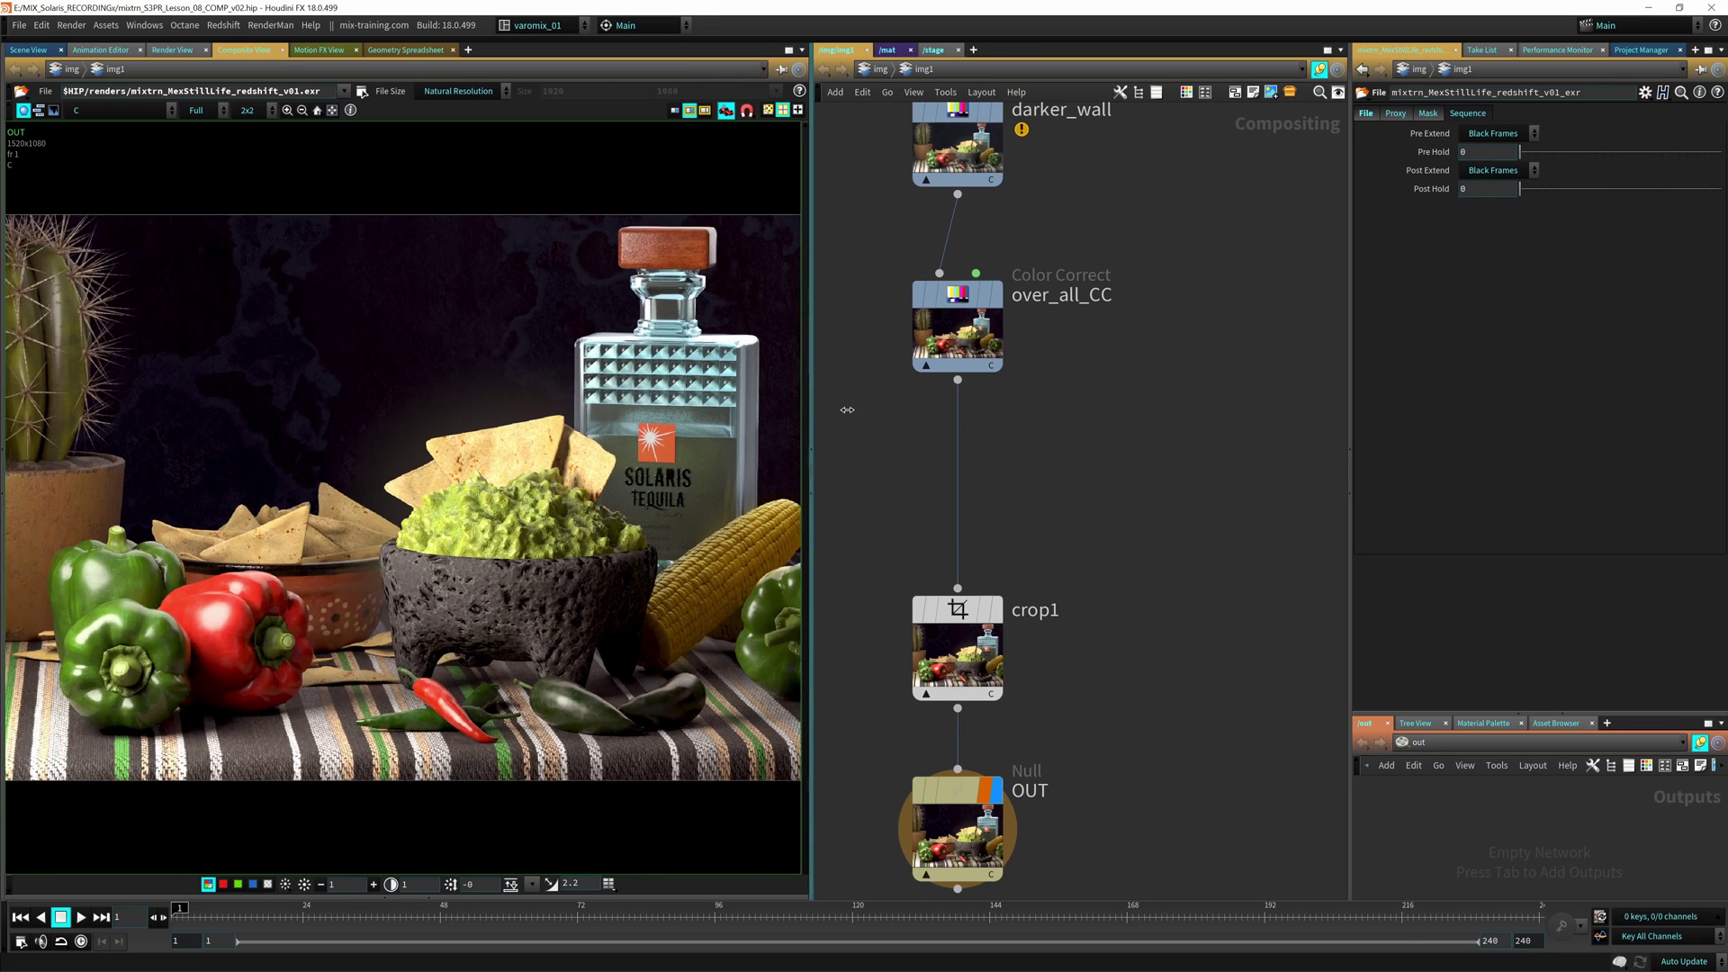
scroll(1155, 369, "down", 5)
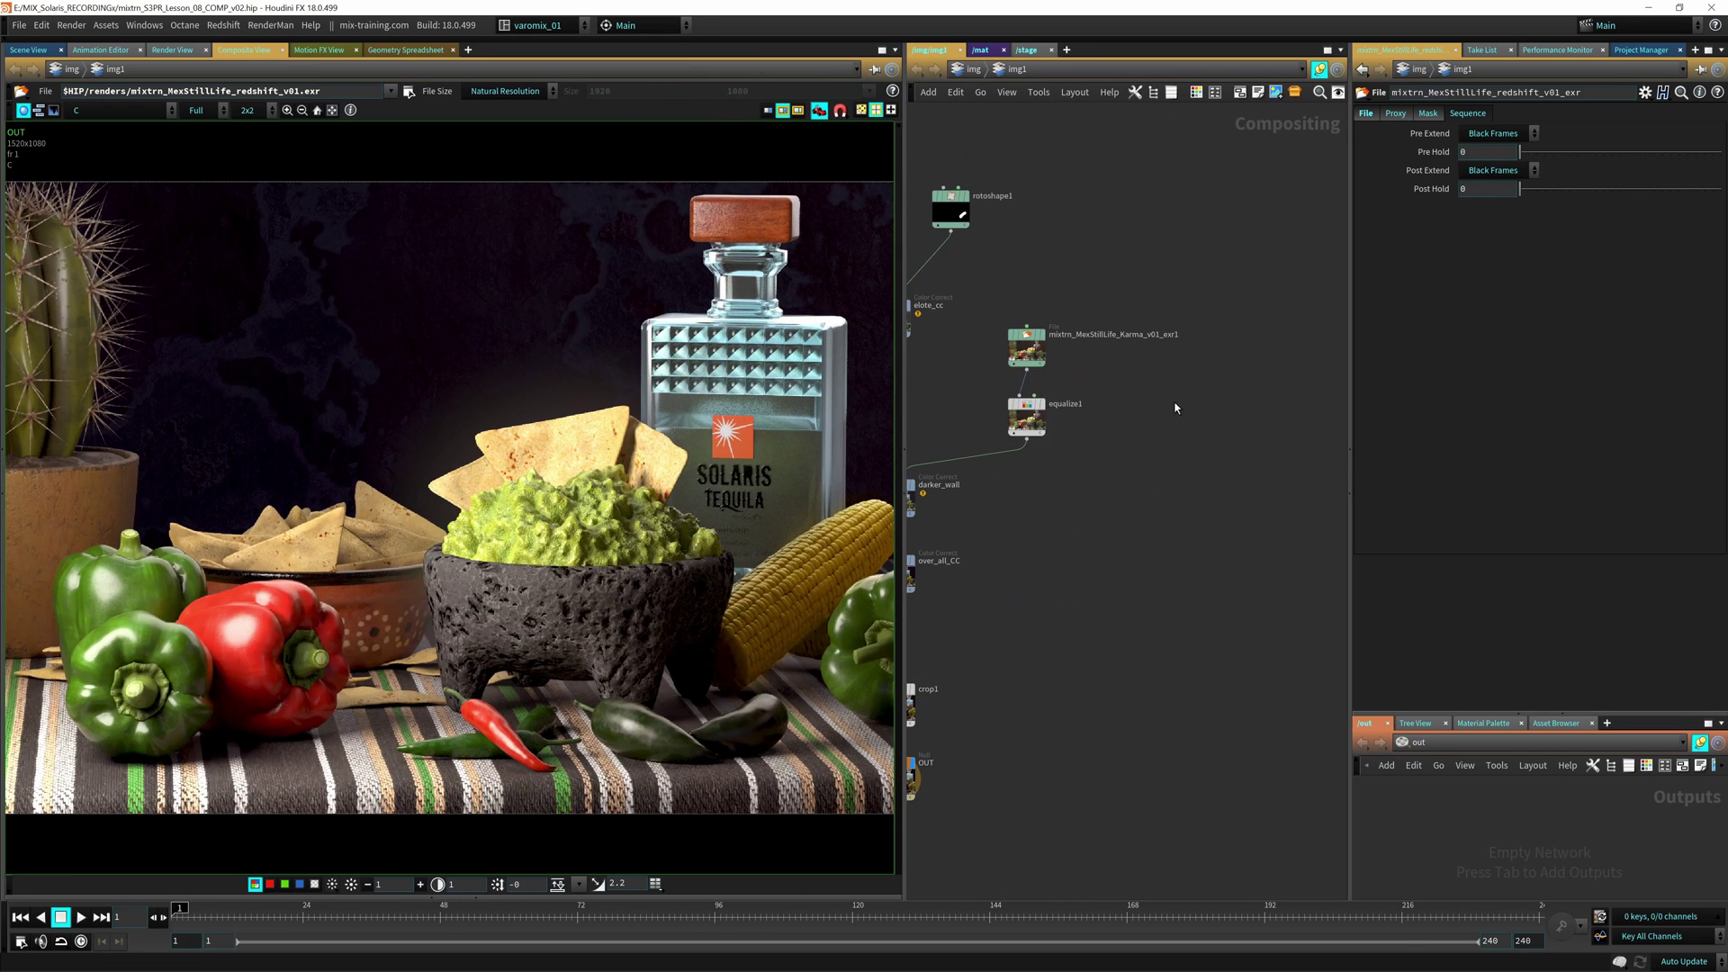
scroll(1157, 396, "up", 3)
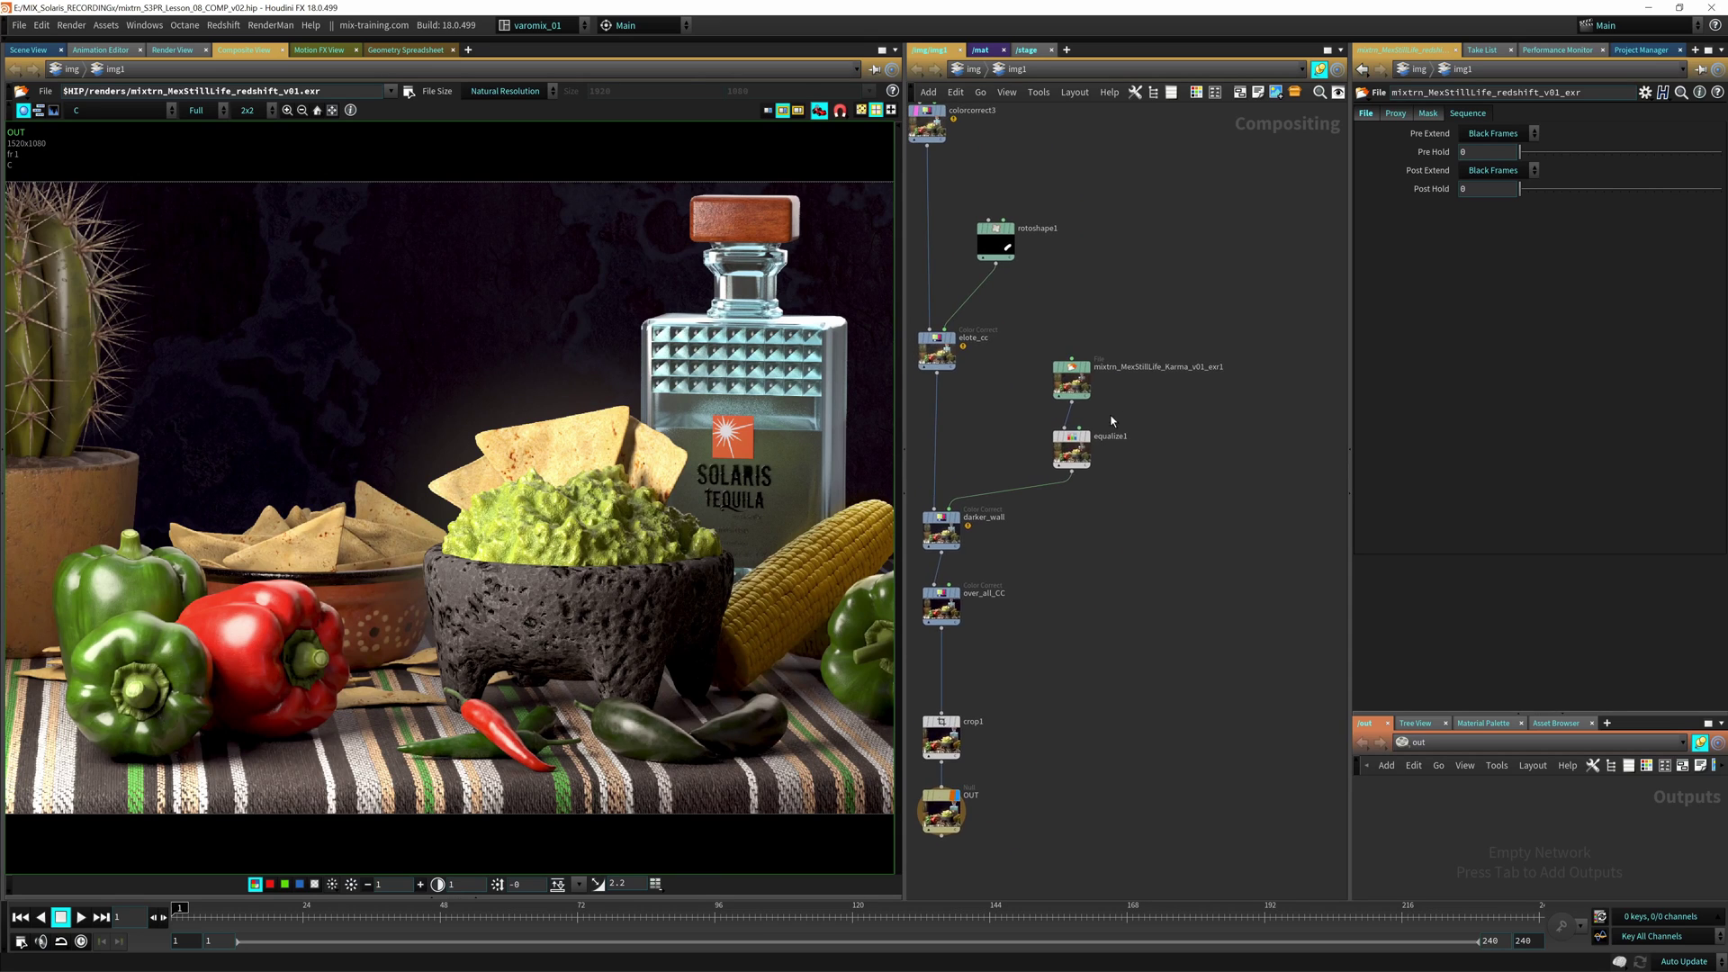
left_click(1129, 361)
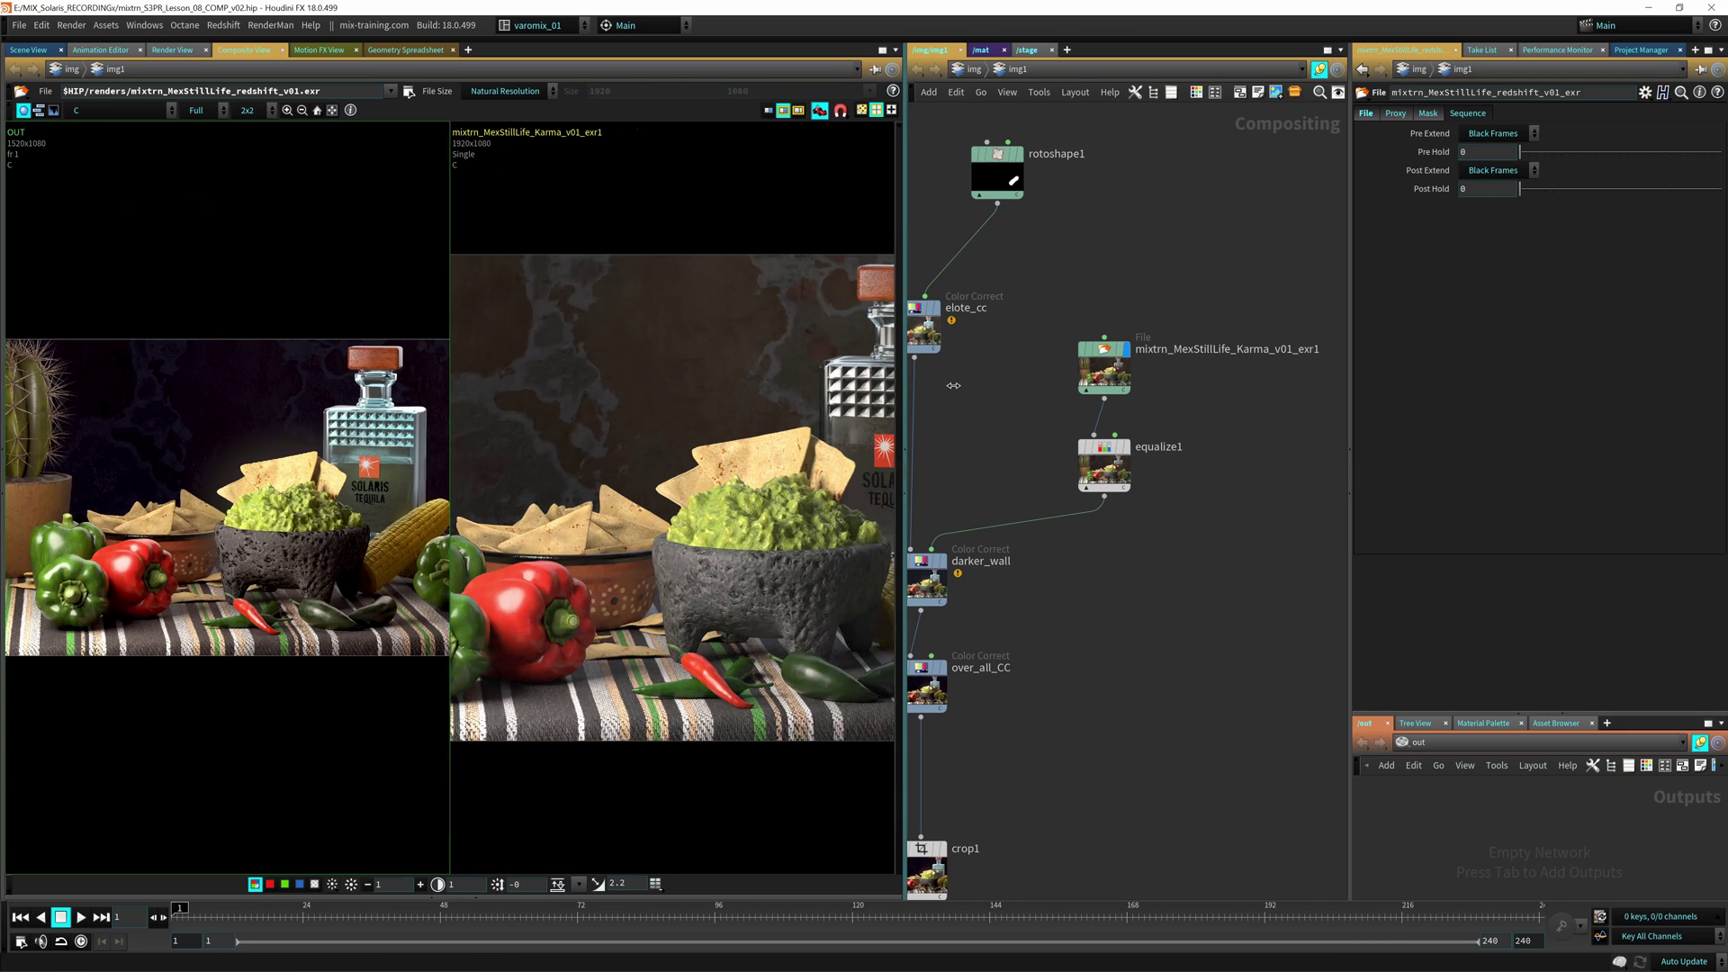
left_click_drag(953, 385, 1236, 387)
scroll(1004, 474, "down", 3)
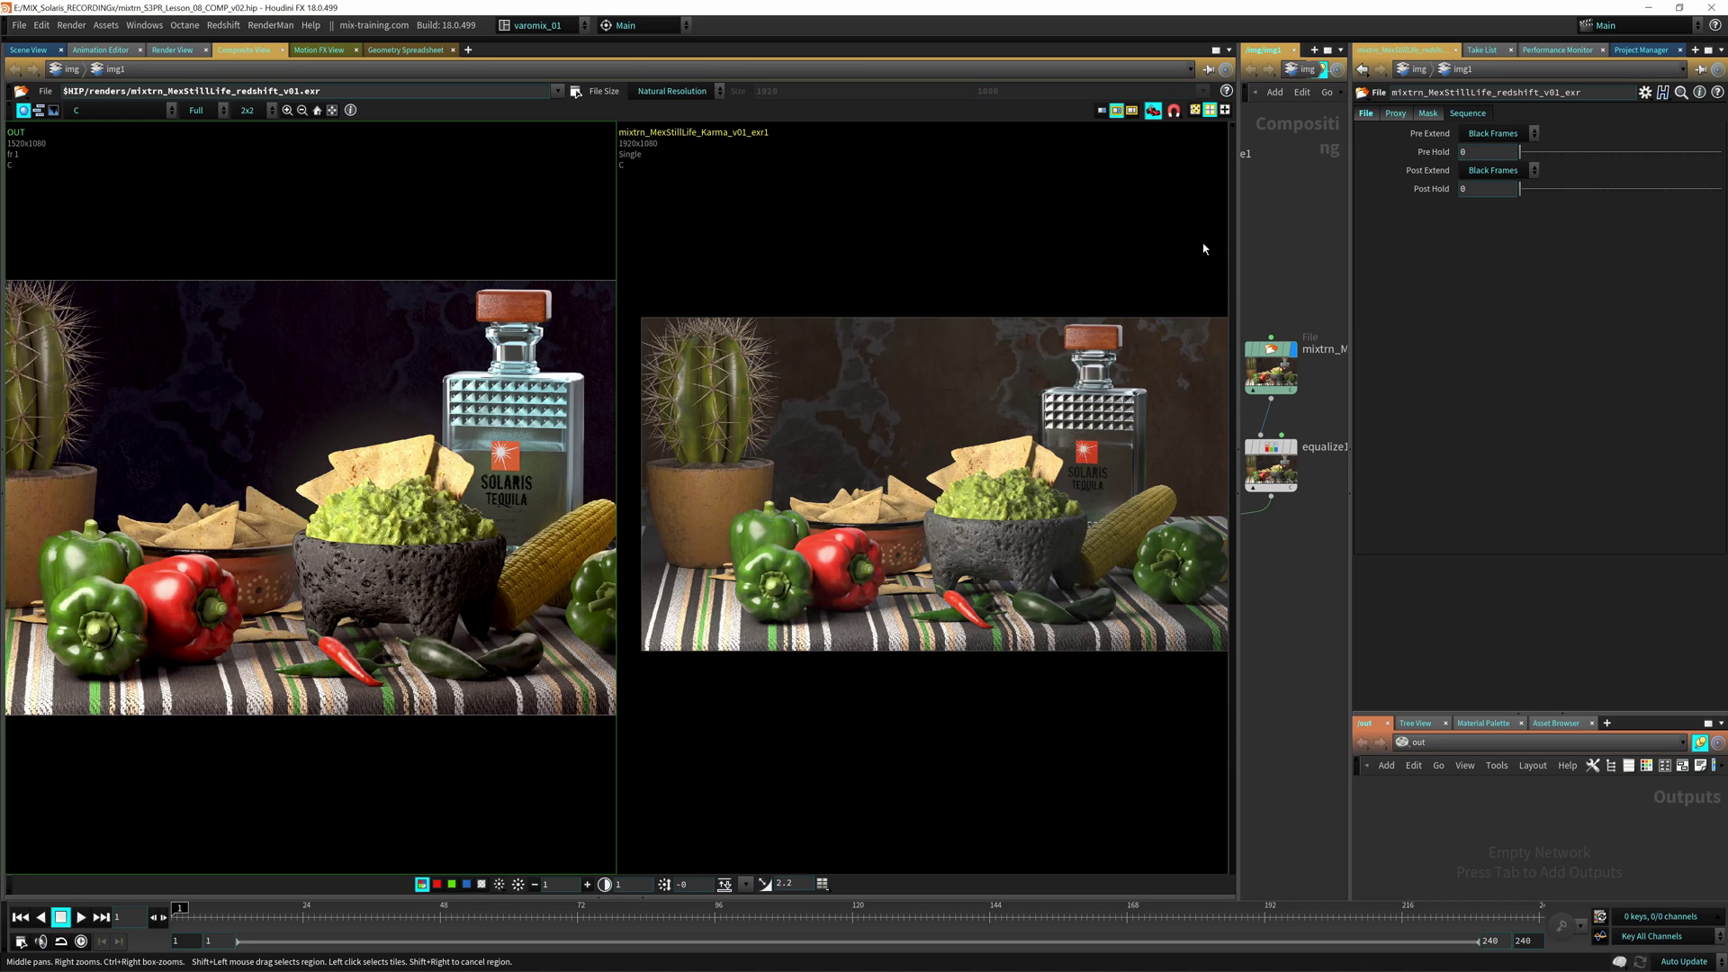
Step: Narrow the viewer, display only the mixtrn_MexStillLife_Karma_v01_exr render feeding composite3, and check its available image planes
left_click_drag(1242, 257, 765, 270)
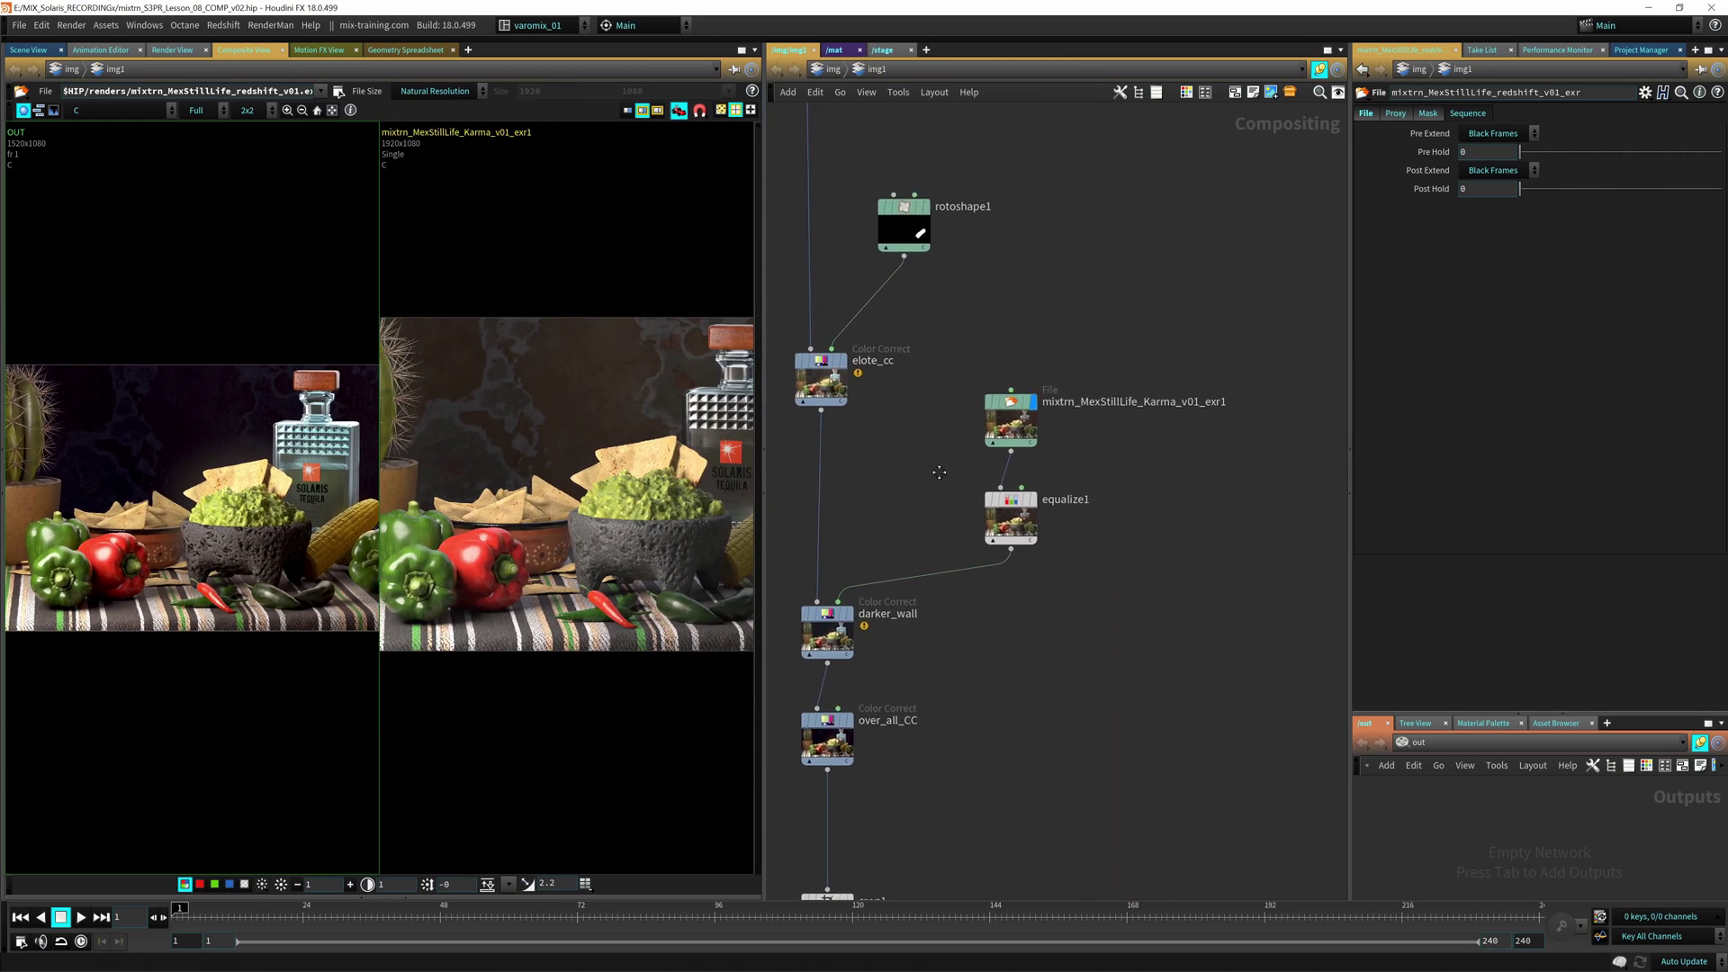
middle_click_drag(939, 471, 1118, 399)
scroll(1088, 470, "up", 2)
left_click(1101, 302)
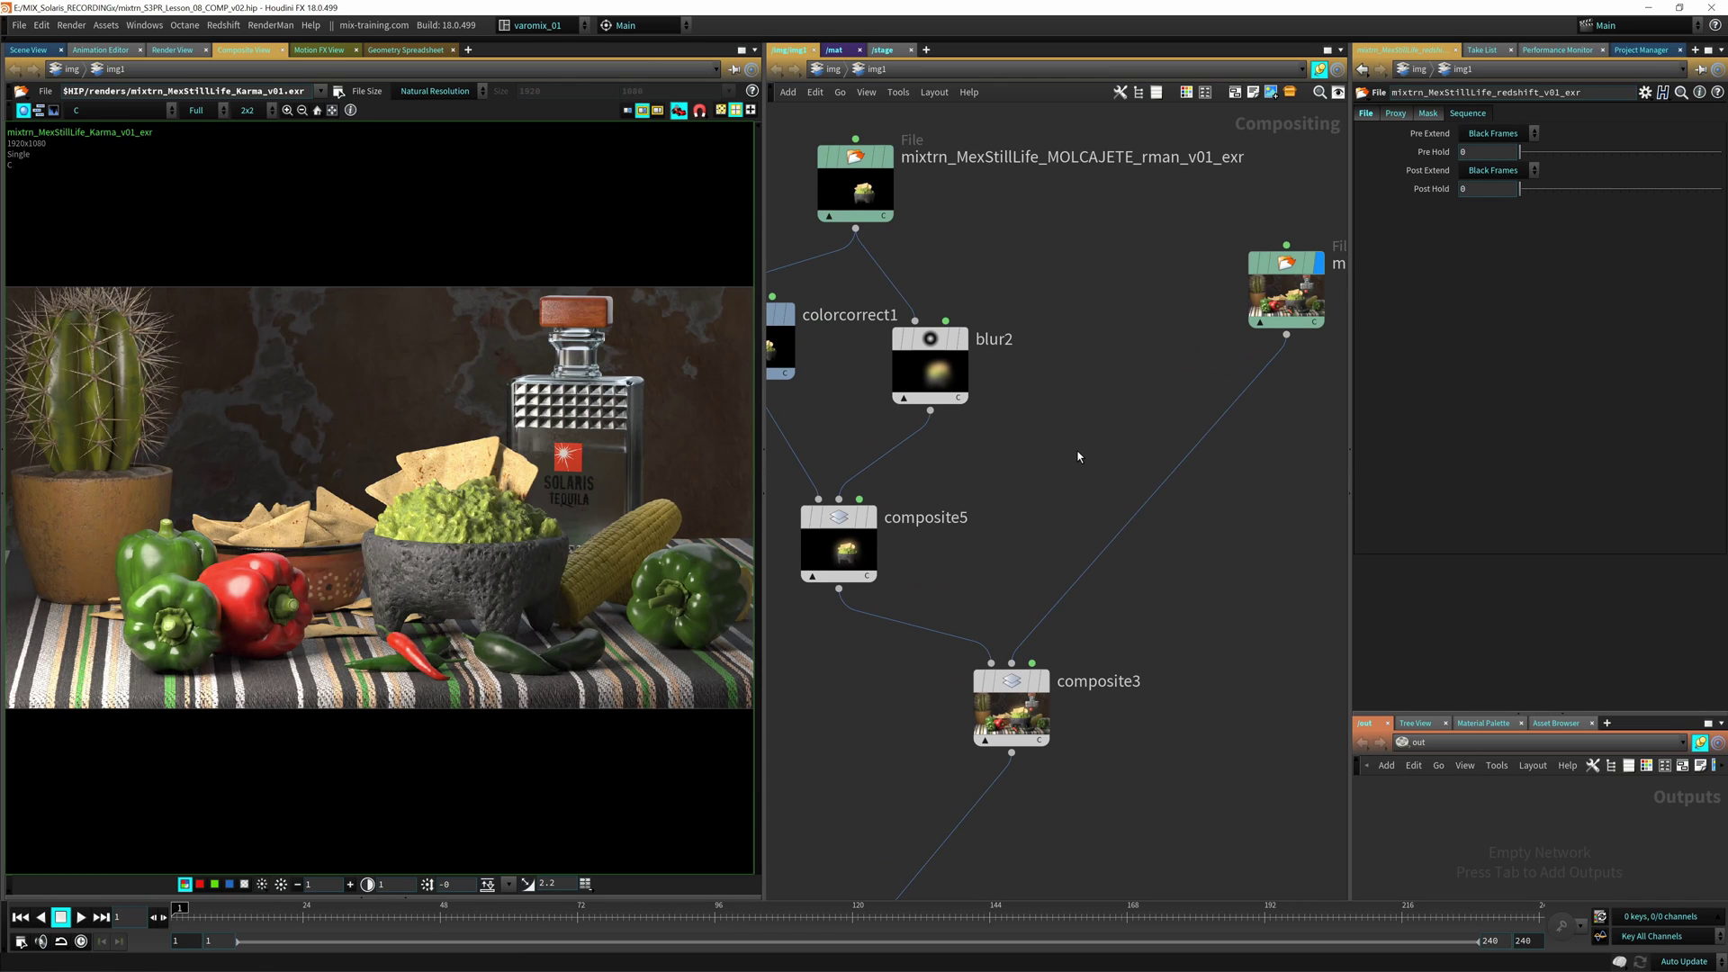
left_click(139, 110)
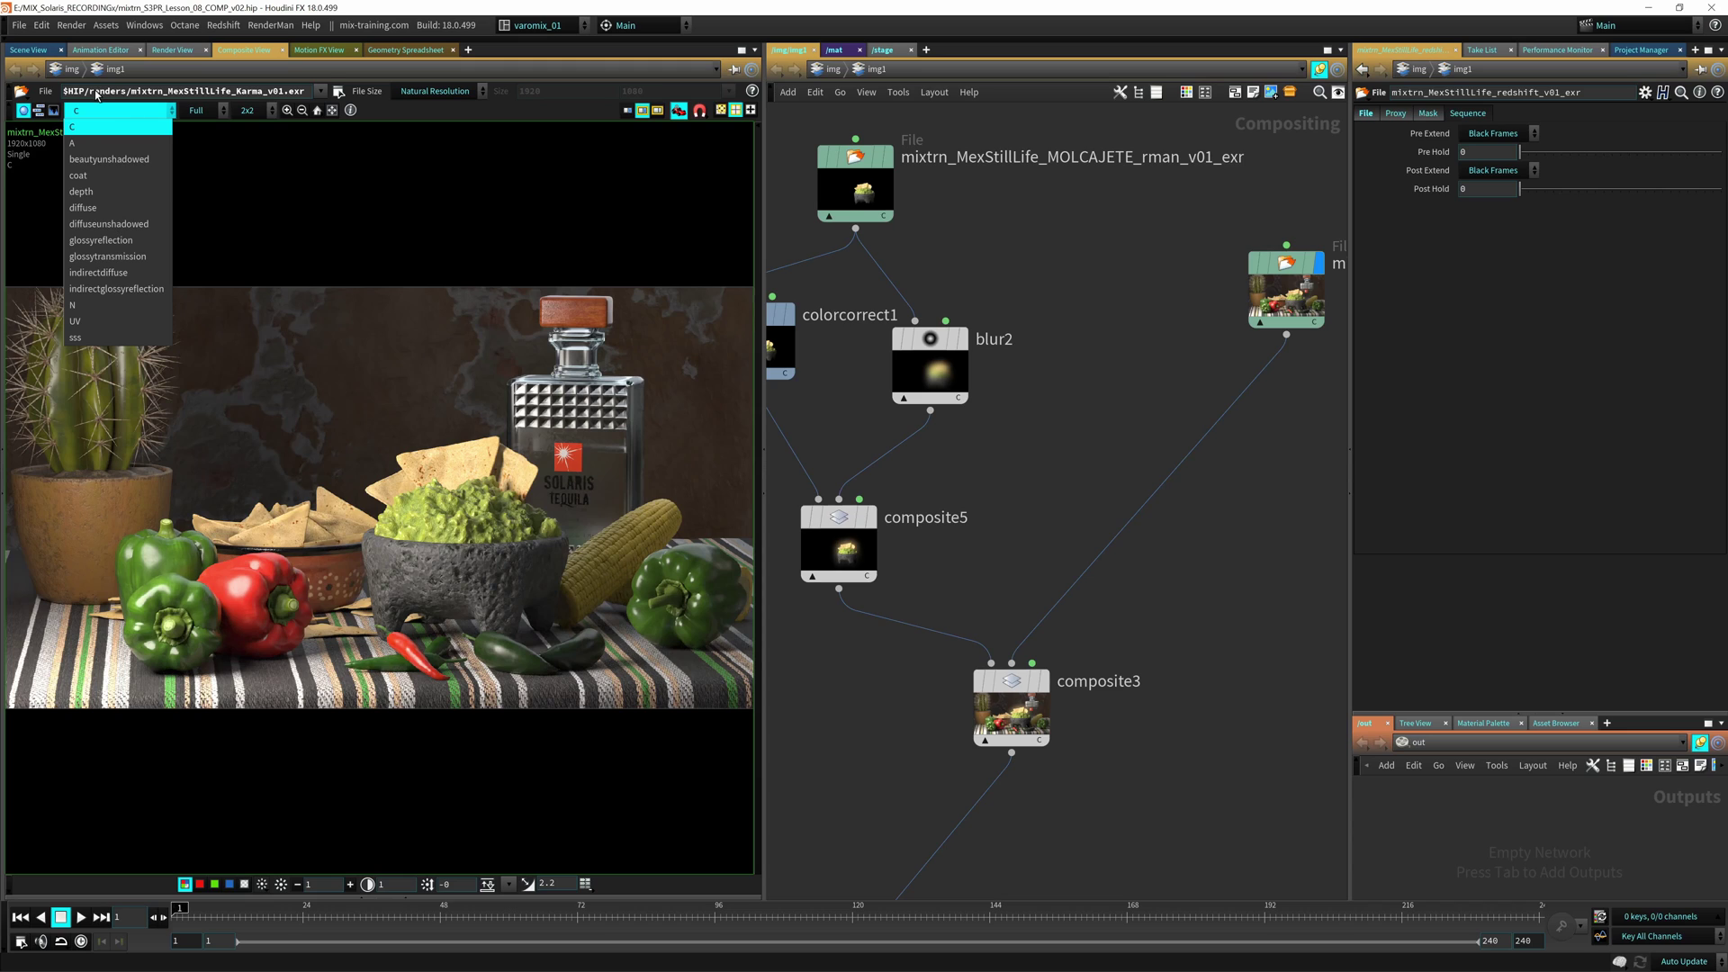
left_click(1082, 430)
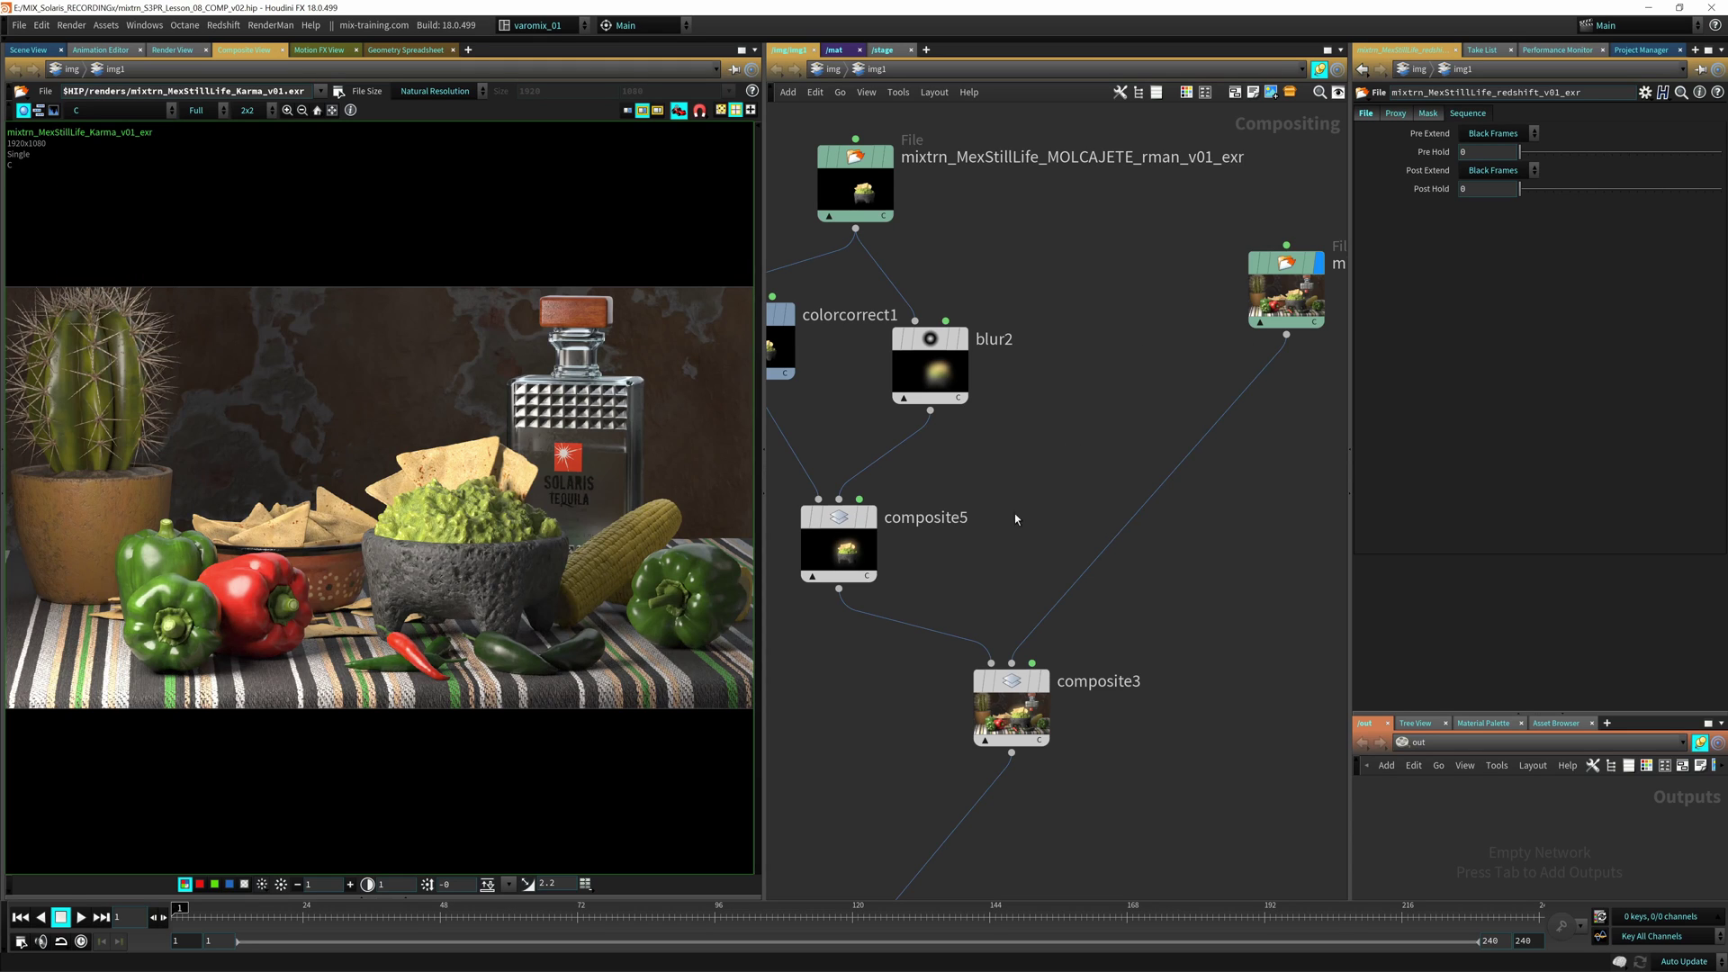
middle_click_drag(1161, 630, 1173, 487)
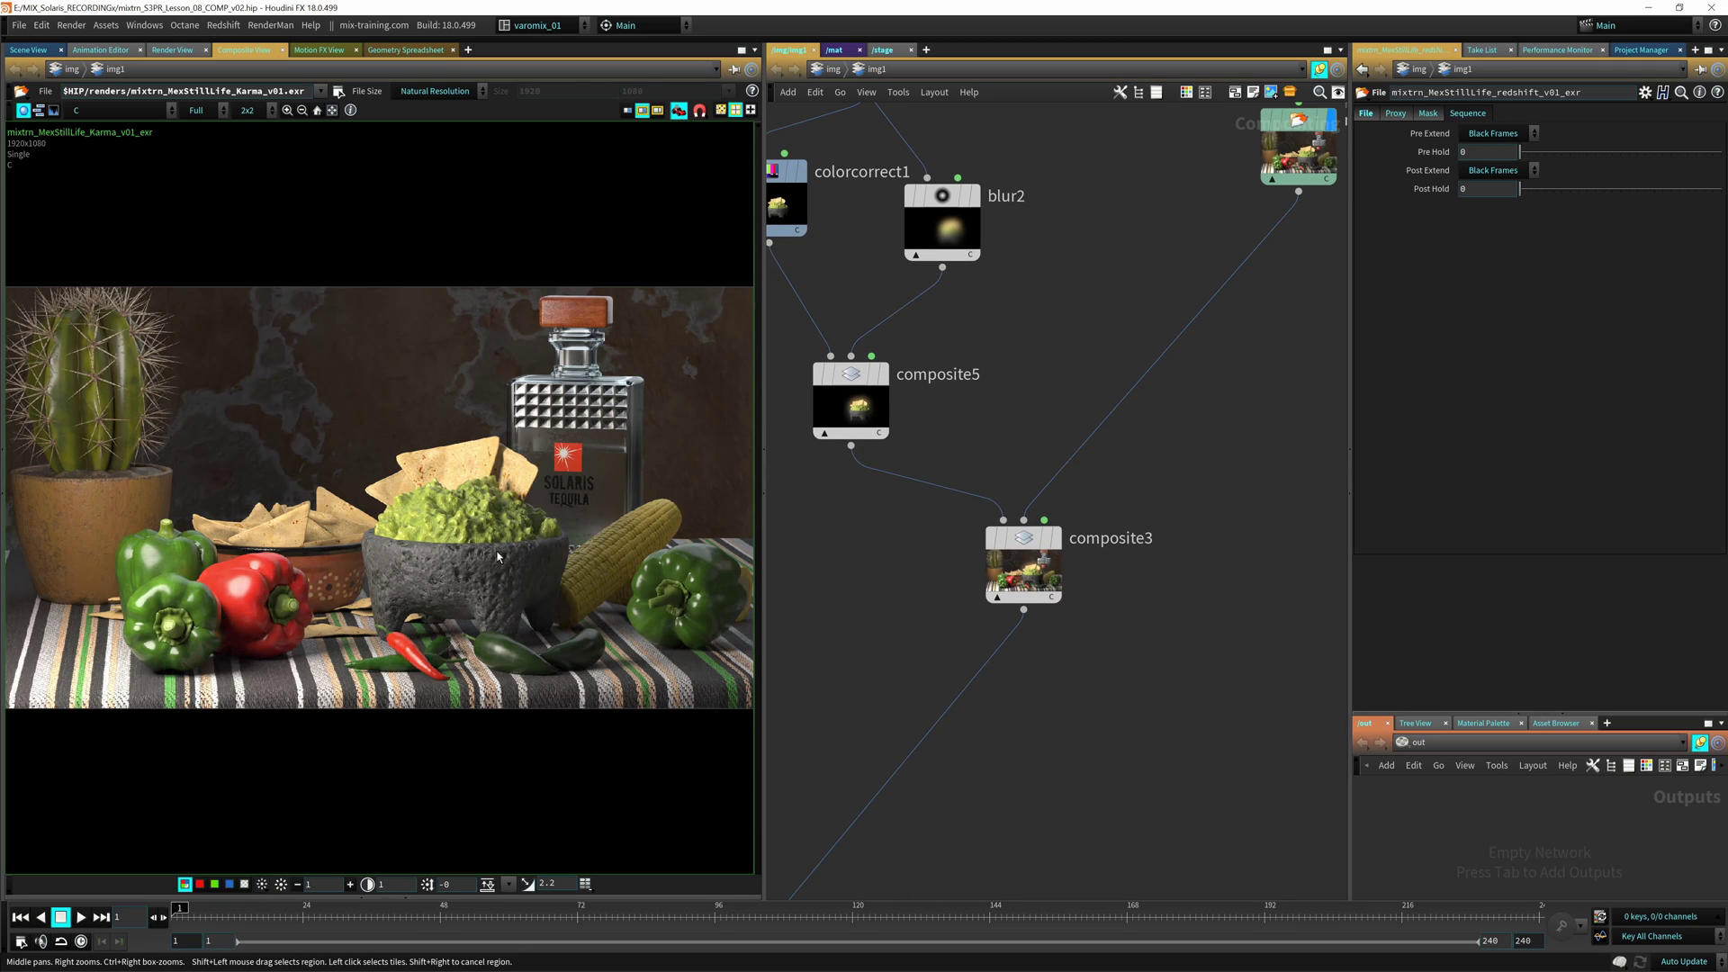
Step: Display the composite3 result in the viewer to check the glow added around the guacamole bowl
middle_click_drag(1026, 679, 1115, 672)
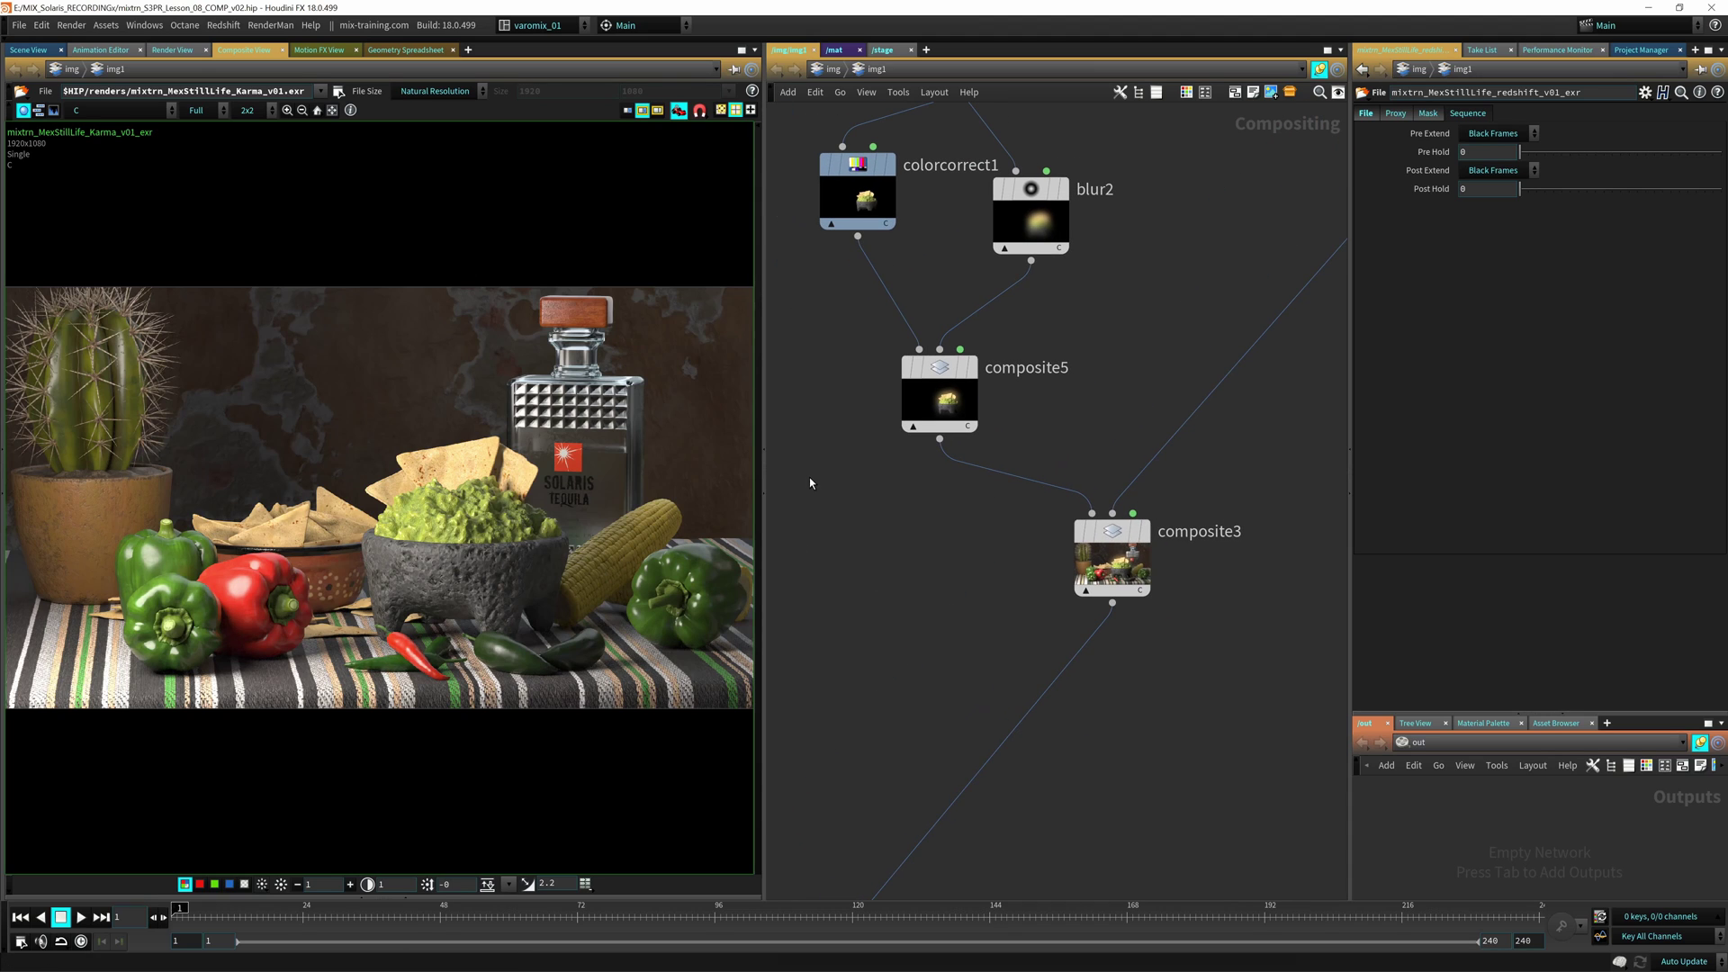
middle_click_drag(873, 581, 811, 478)
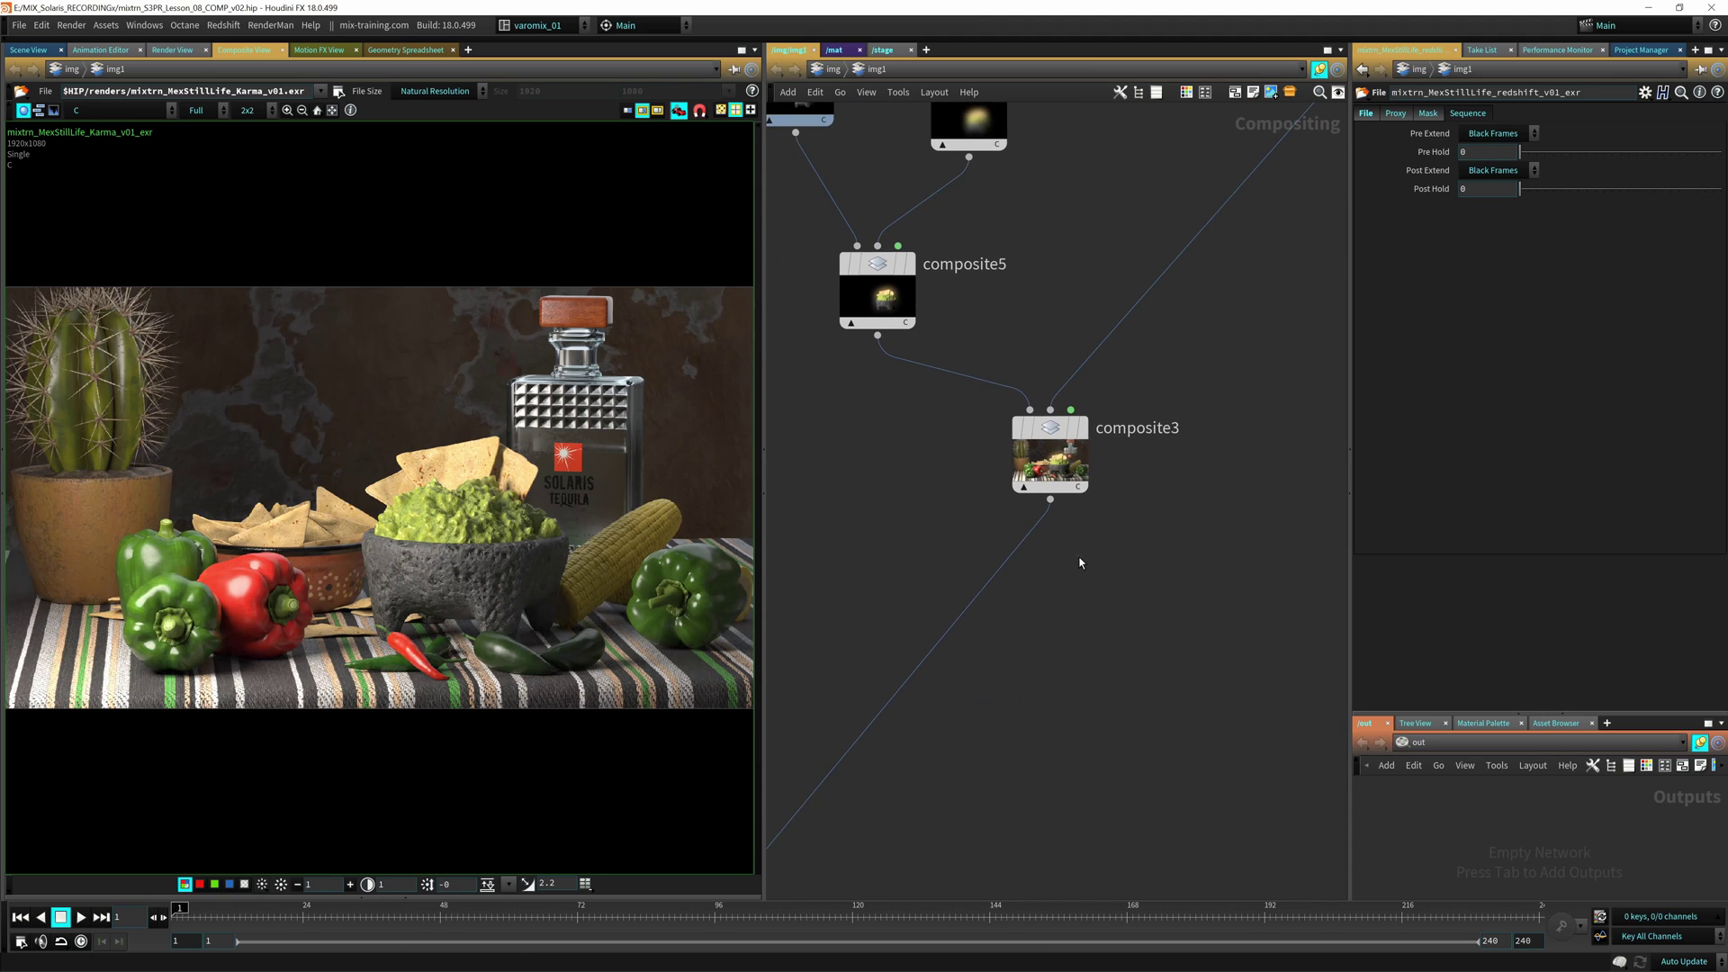
scroll(1080, 562, "up", 1)
left_click(1085, 412)
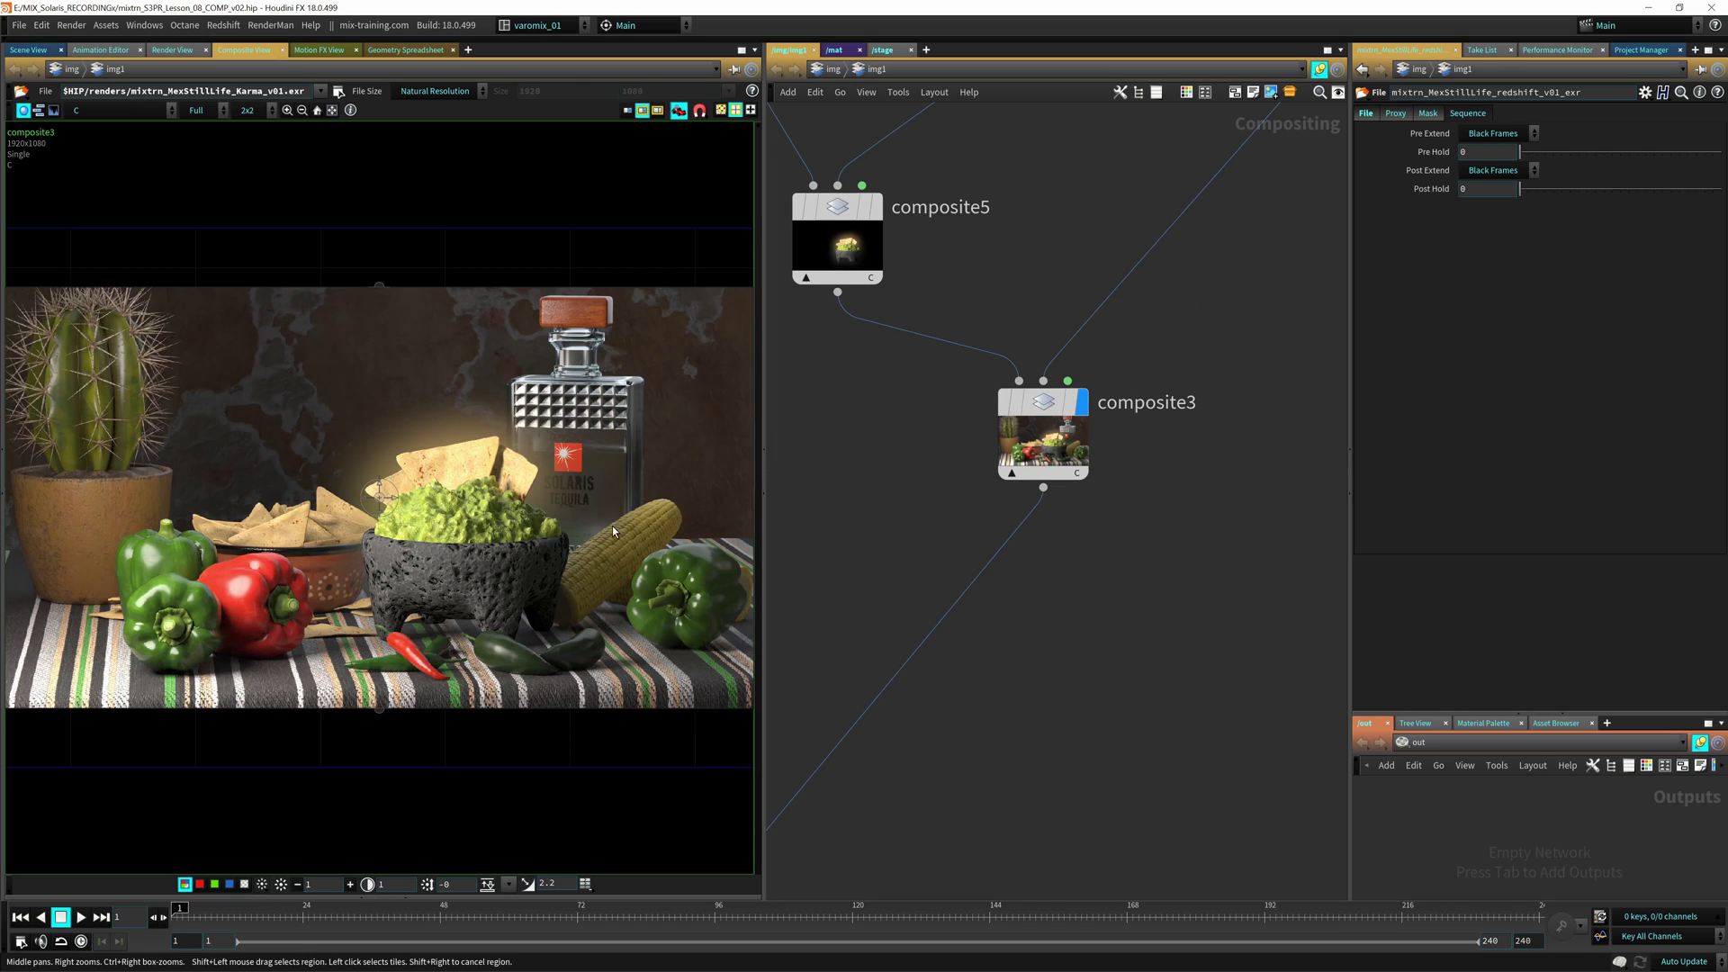
Step: Display the mixtrn_MexStillLife_MOLCAJETE_rman_v01_exr render feeding colorcorrect1 and blur2, and check its alpha channel
middle_click_drag(905, 352, 930, 625)
middle_click_drag(992, 204, 1053, 543)
left_click(990, 397)
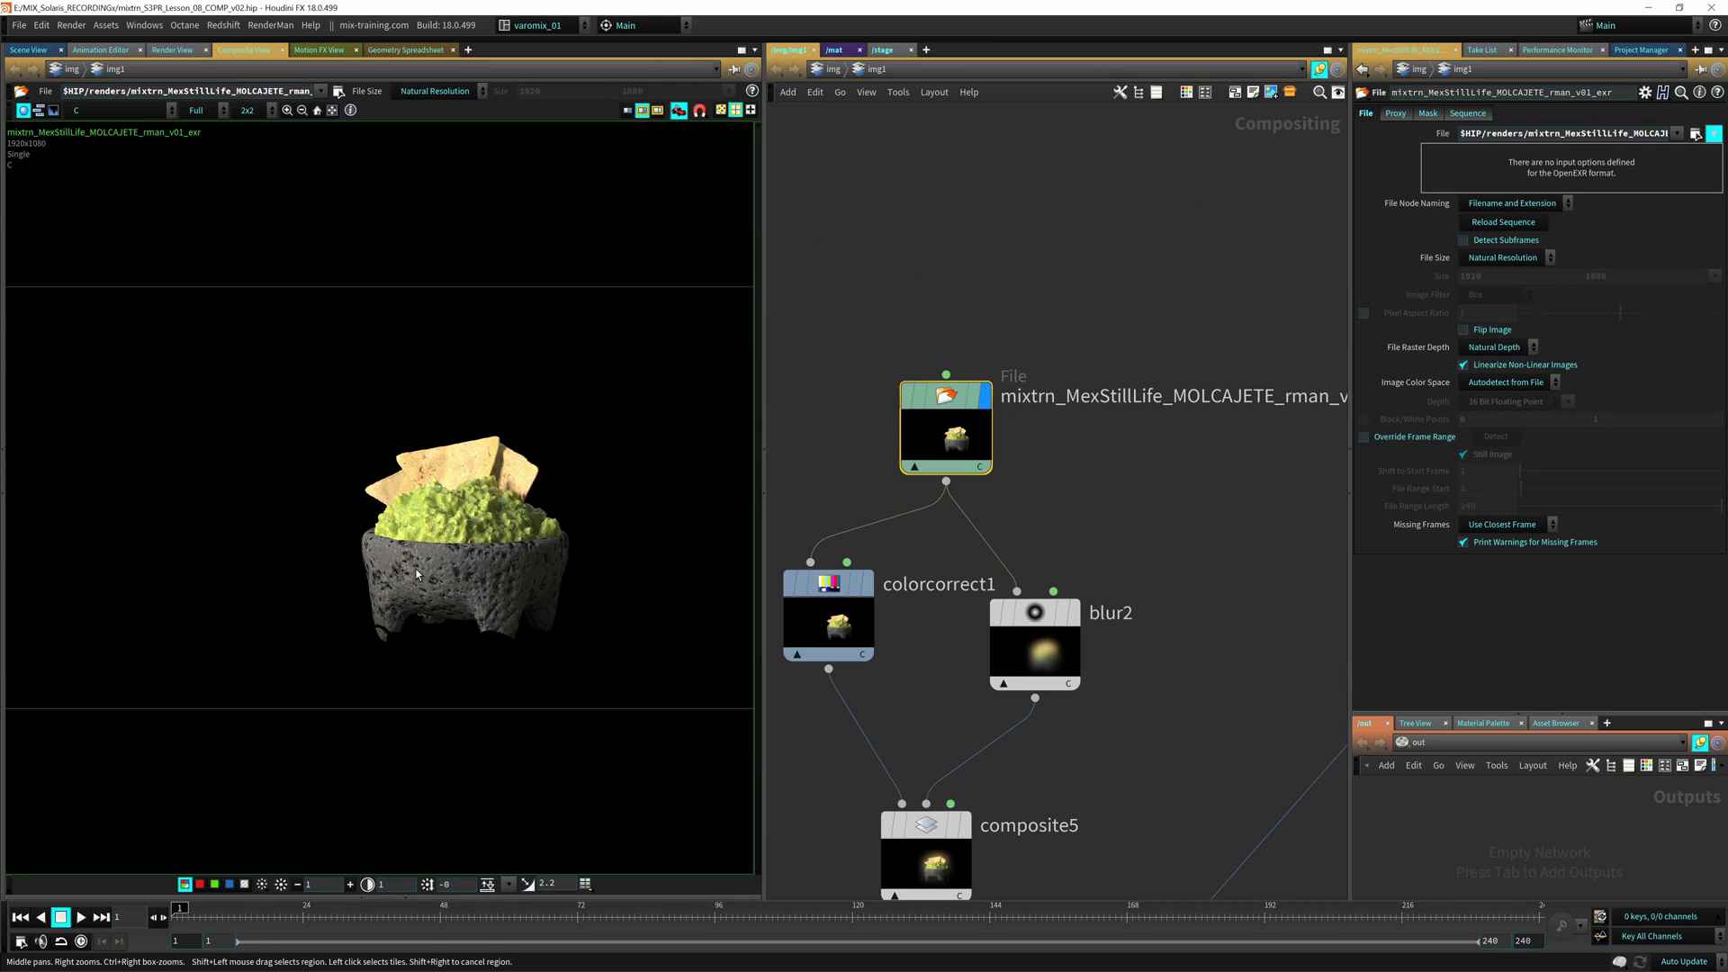
key("a")
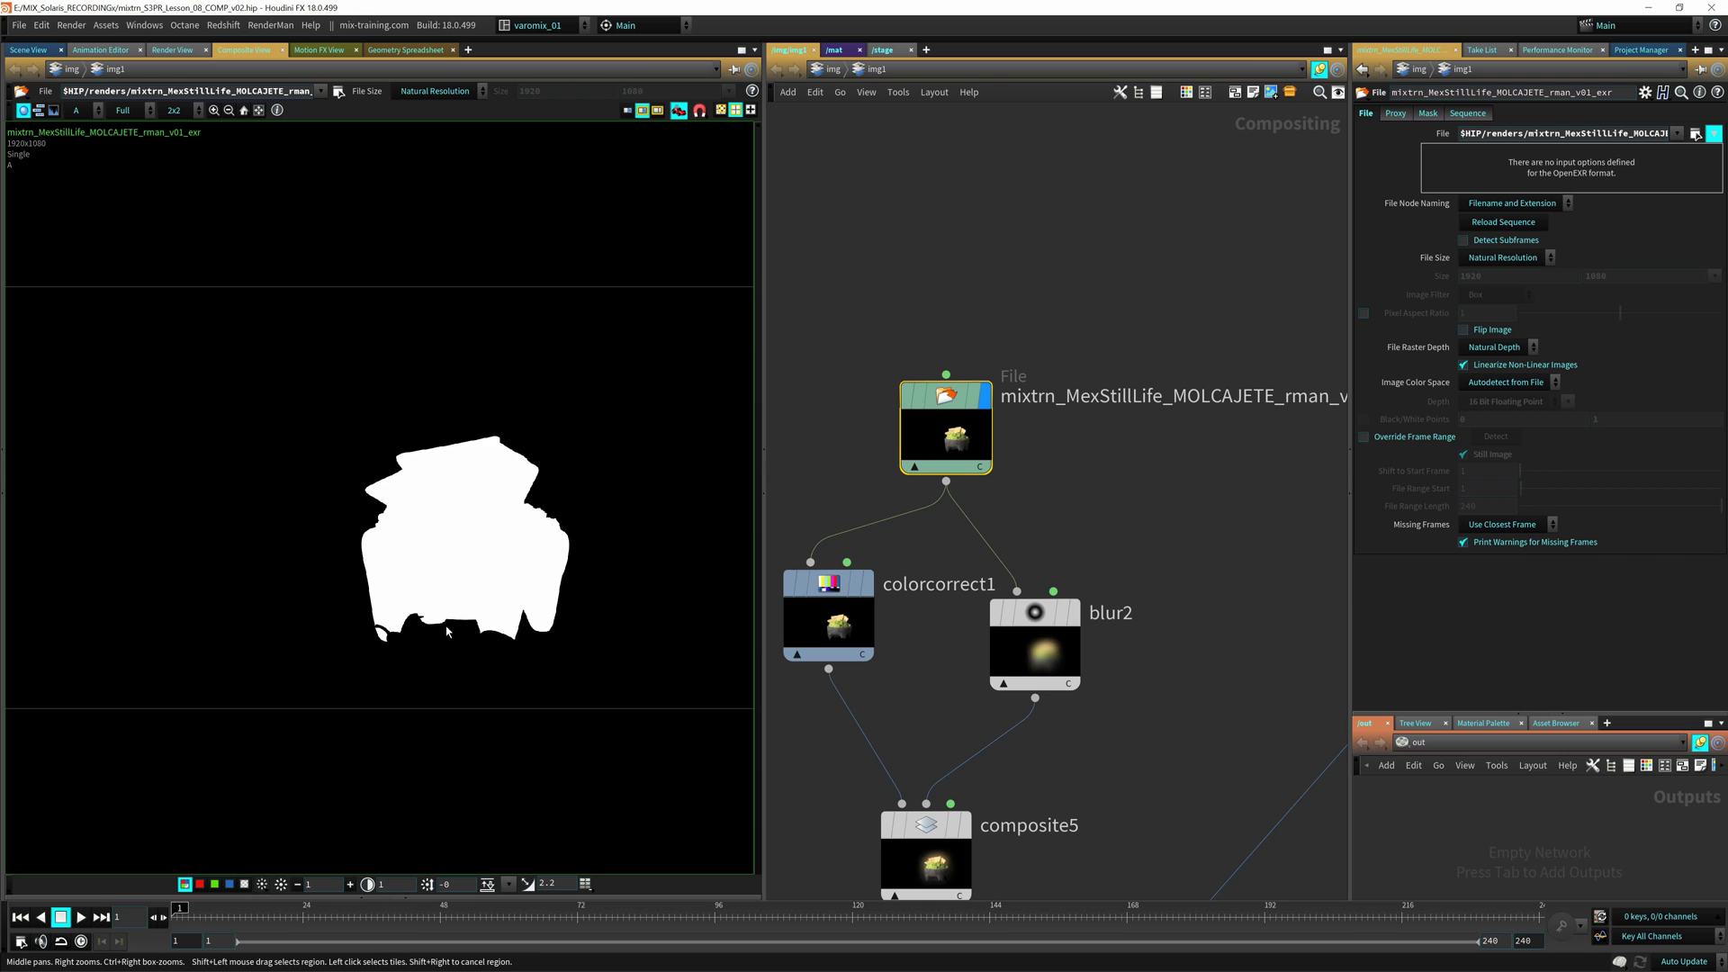
middle_click_drag(1037, 486, 1029, 406)
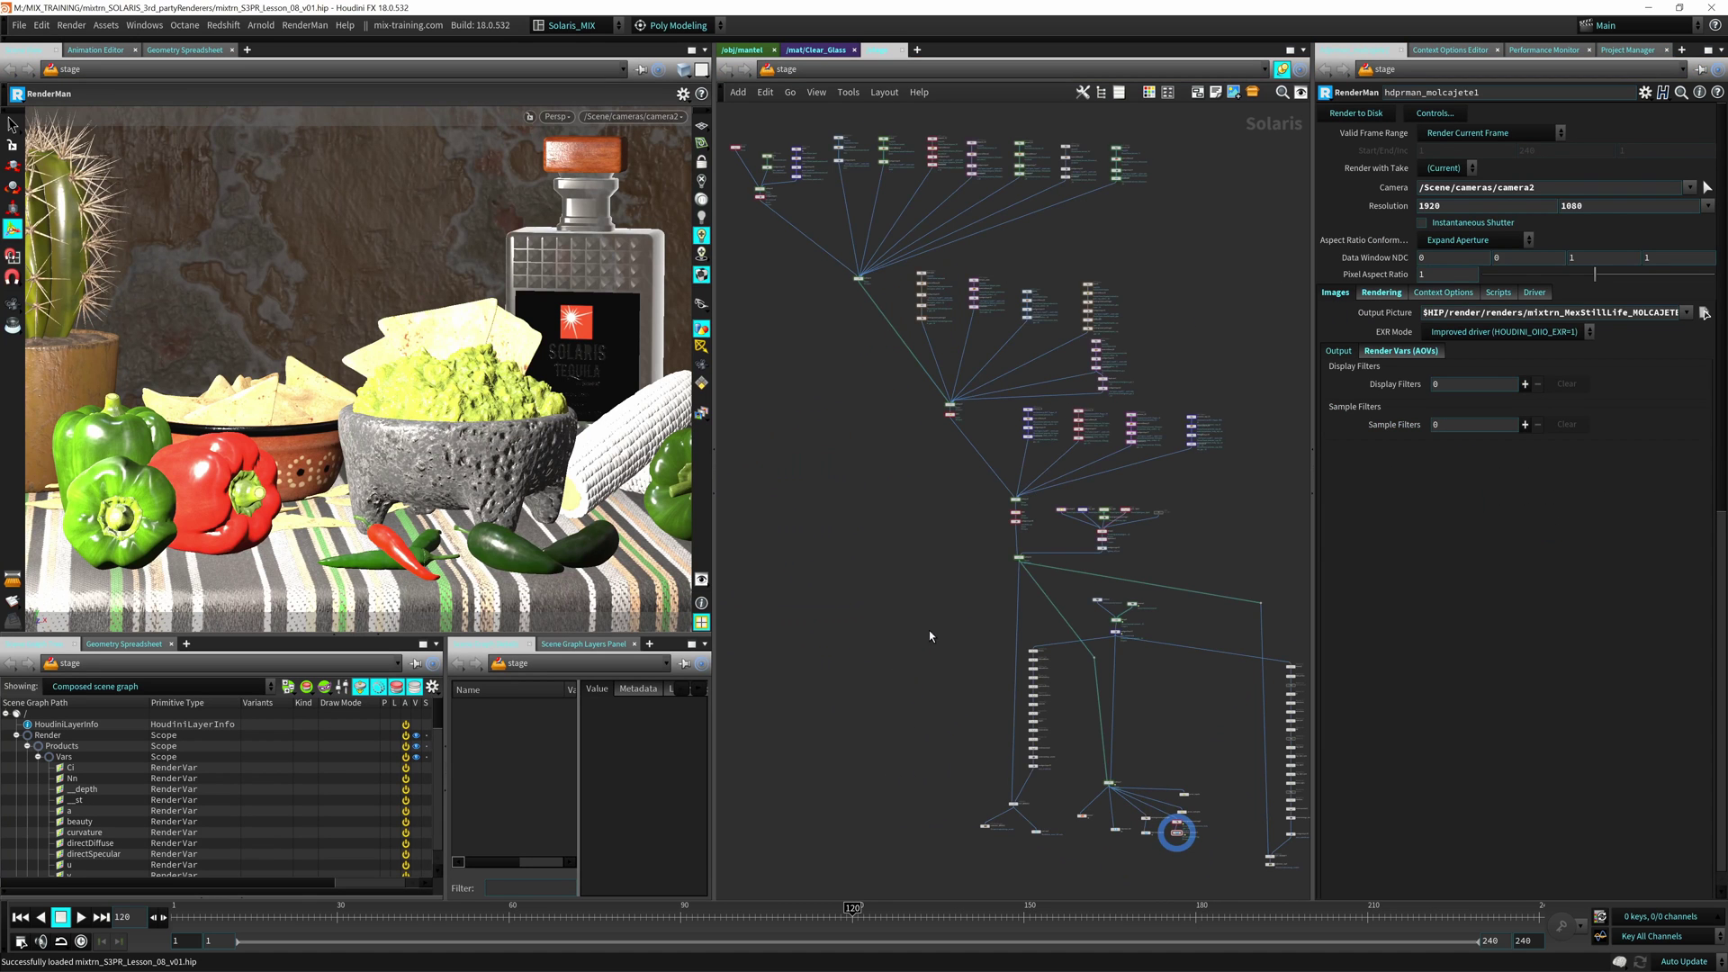
Step: Locate the RenderMan render nodes in the Solaris stage network and display the full-scene hdprman_full node
right_click_drag(904, 558, 969, 544)
middle_click_drag(983, 488, 835, 599)
right_click_drag(949, 559, 1017, 551)
middle_click_drag(1018, 520, 1011, 625)
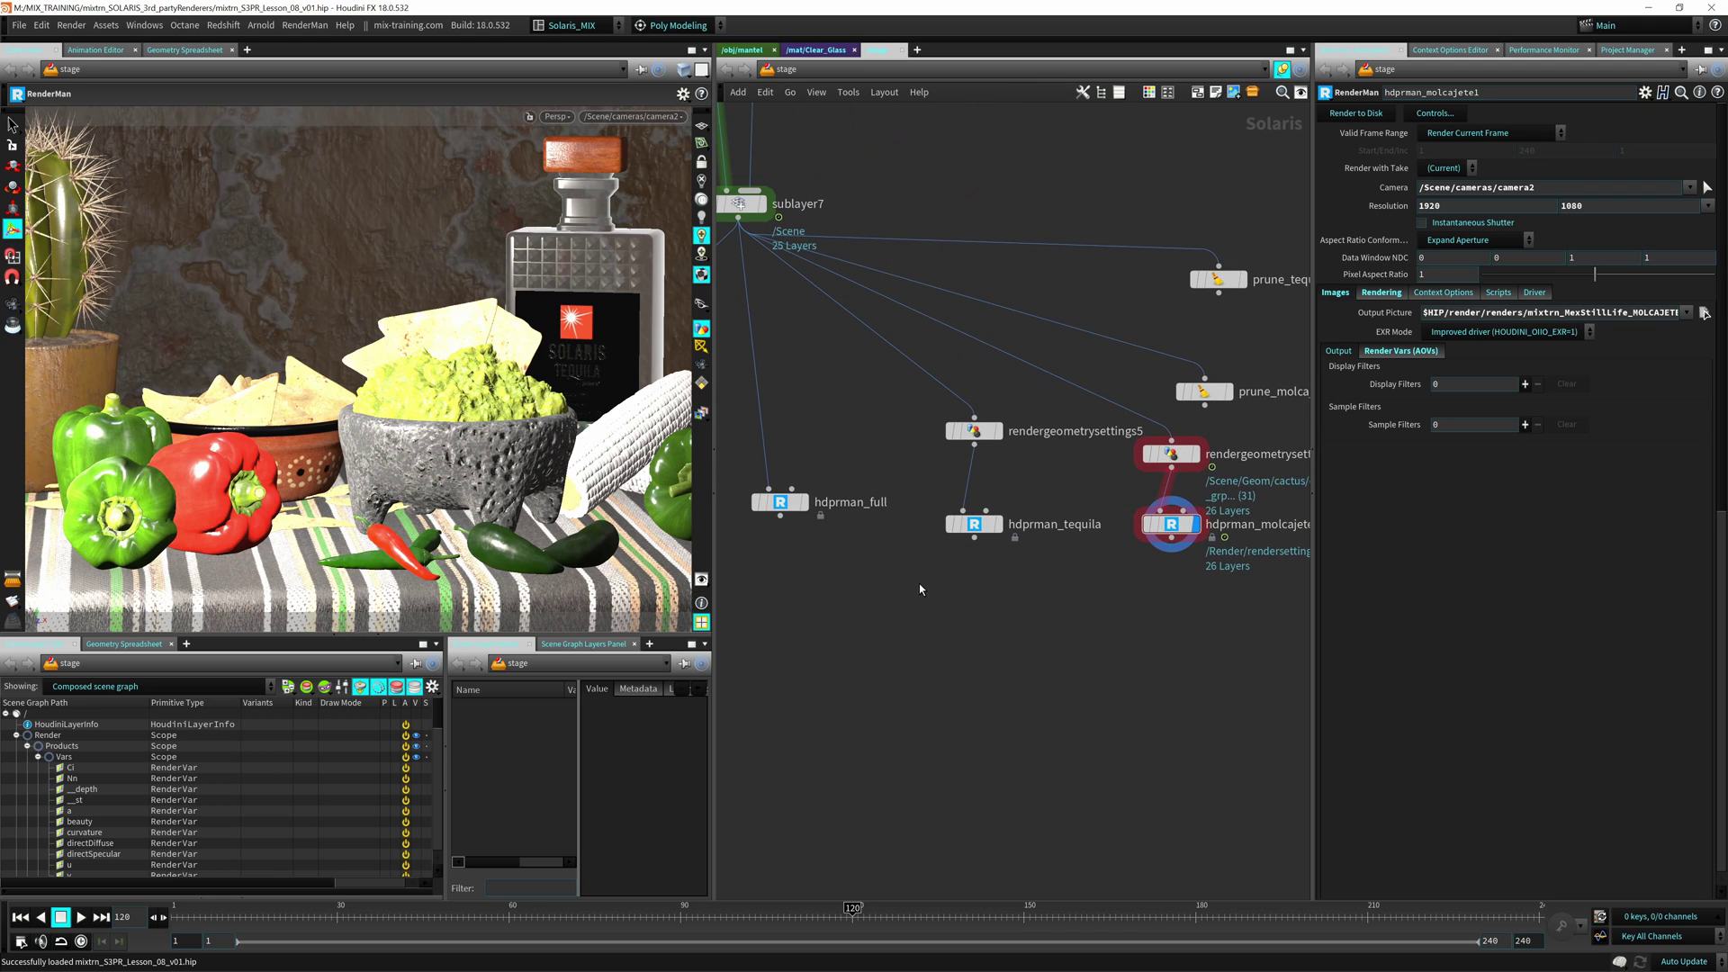
middle_click_drag(917, 590, 1057, 636)
left_click(918, 546)
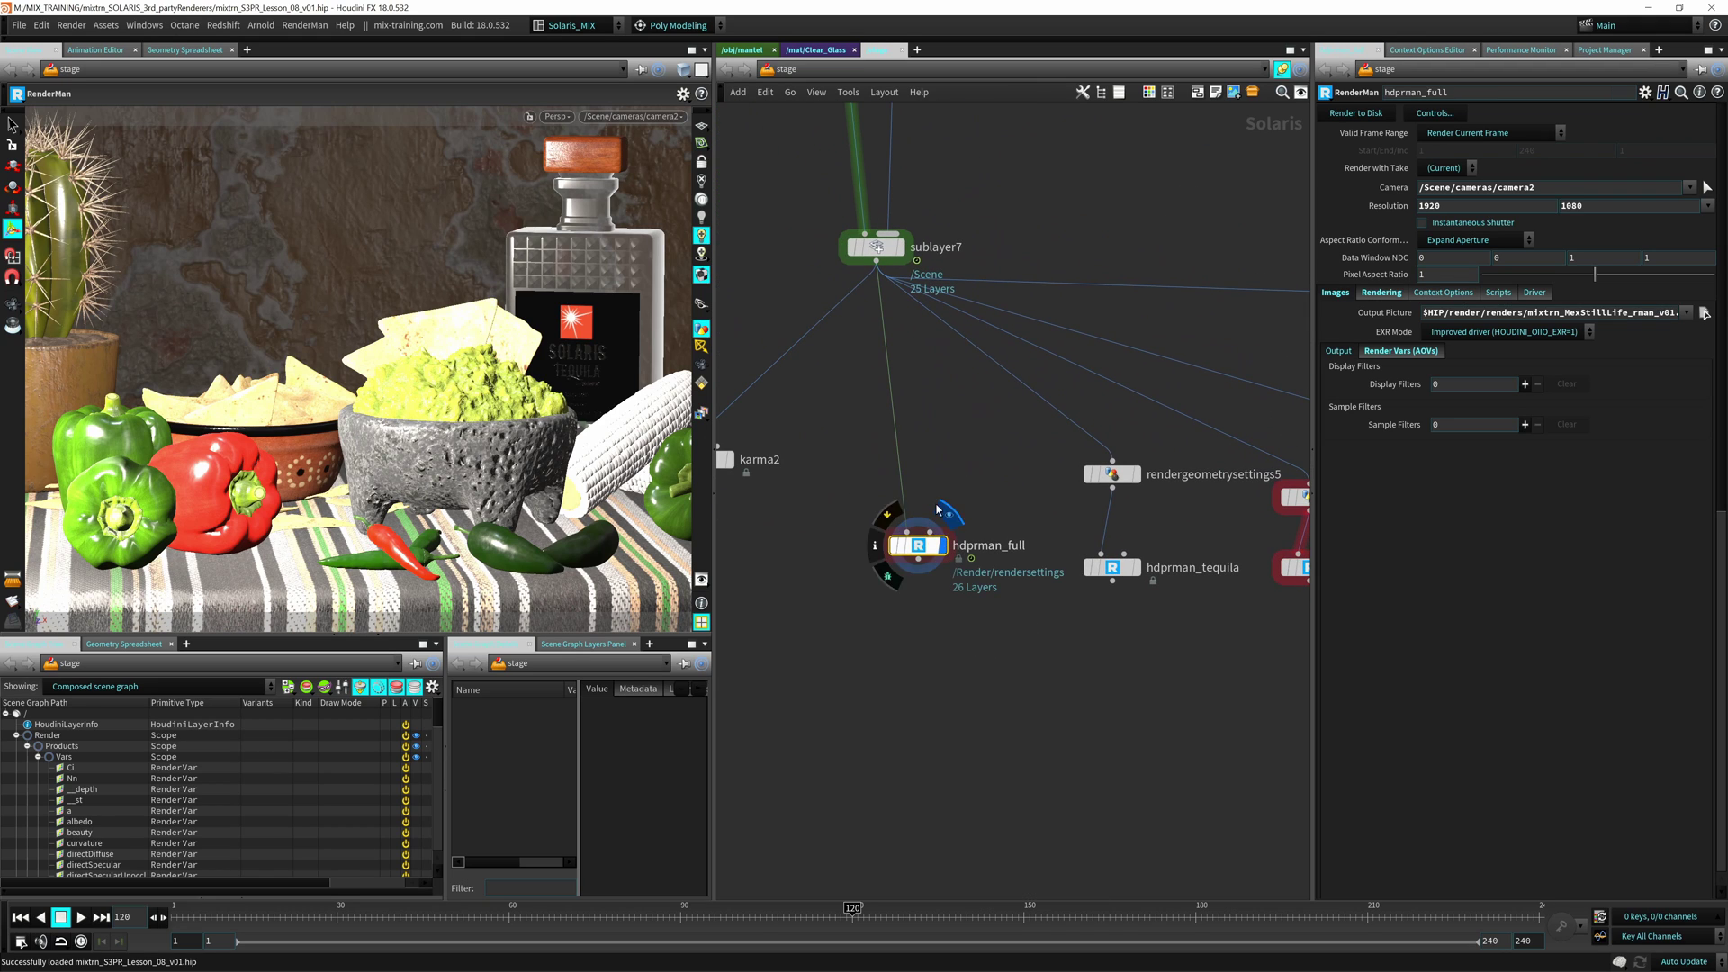
left_click_drag(914, 572, 898, 569)
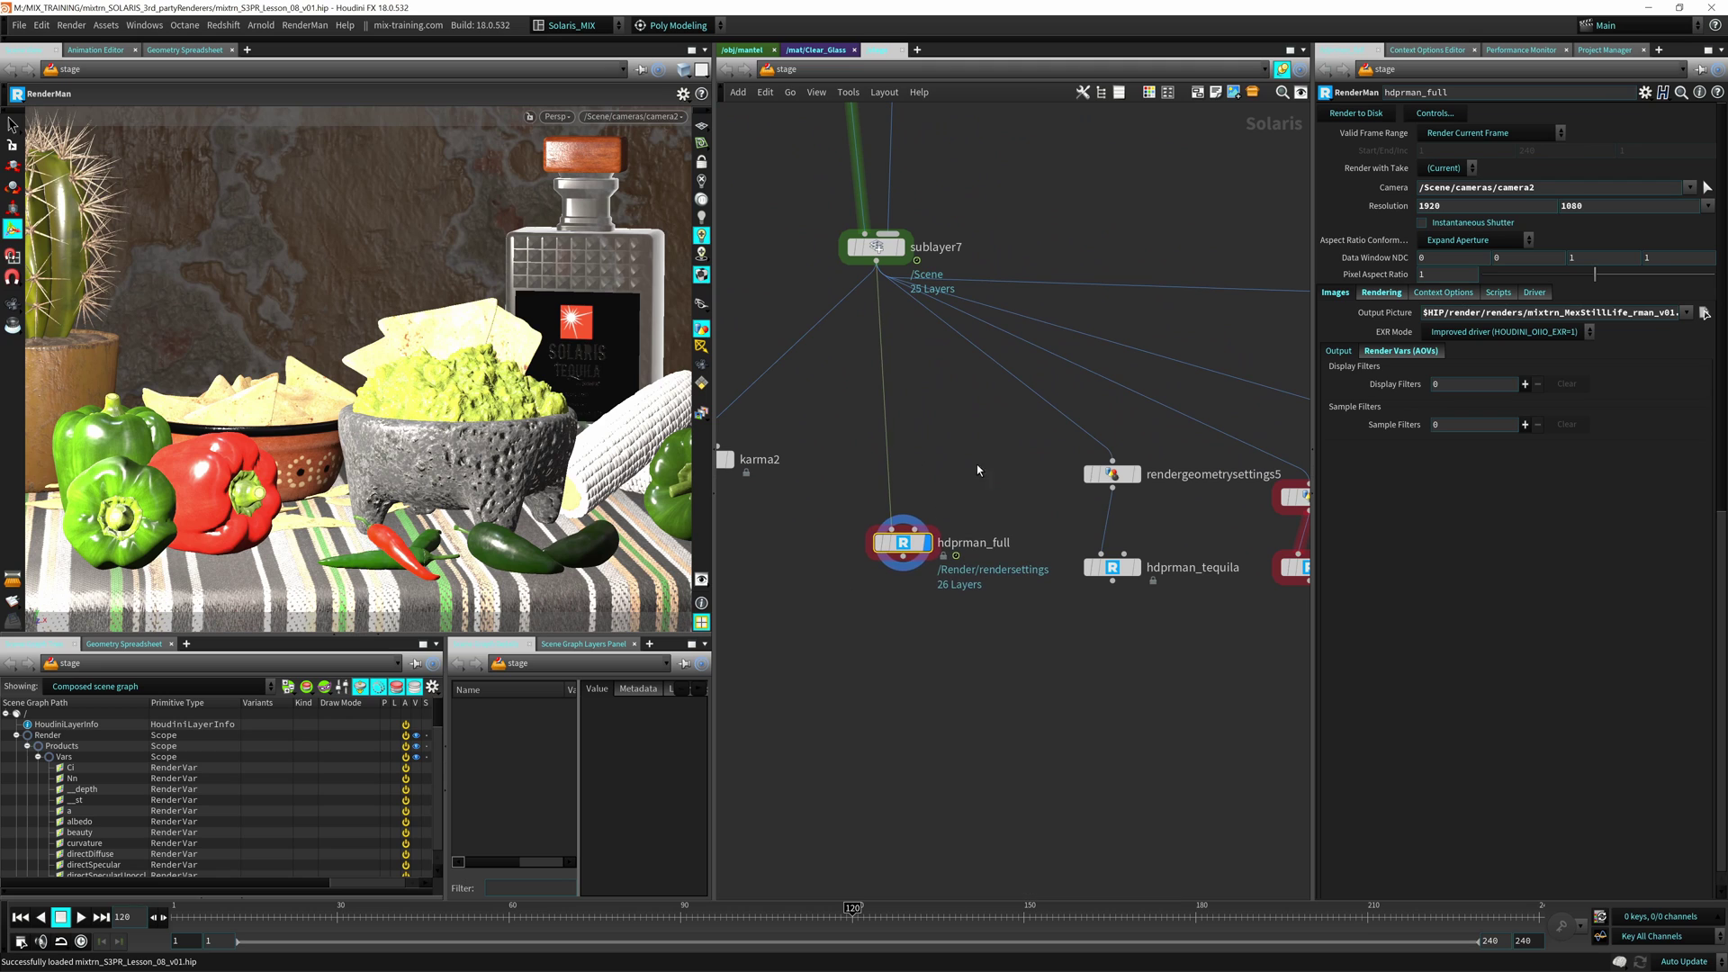
Step: Display the hdprman_tequila render node beneath rendergeometrysettings5 and show its parameters
middle_click_drag(1077, 622, 906, 548)
middle_click_drag(822, 442, 909, 515)
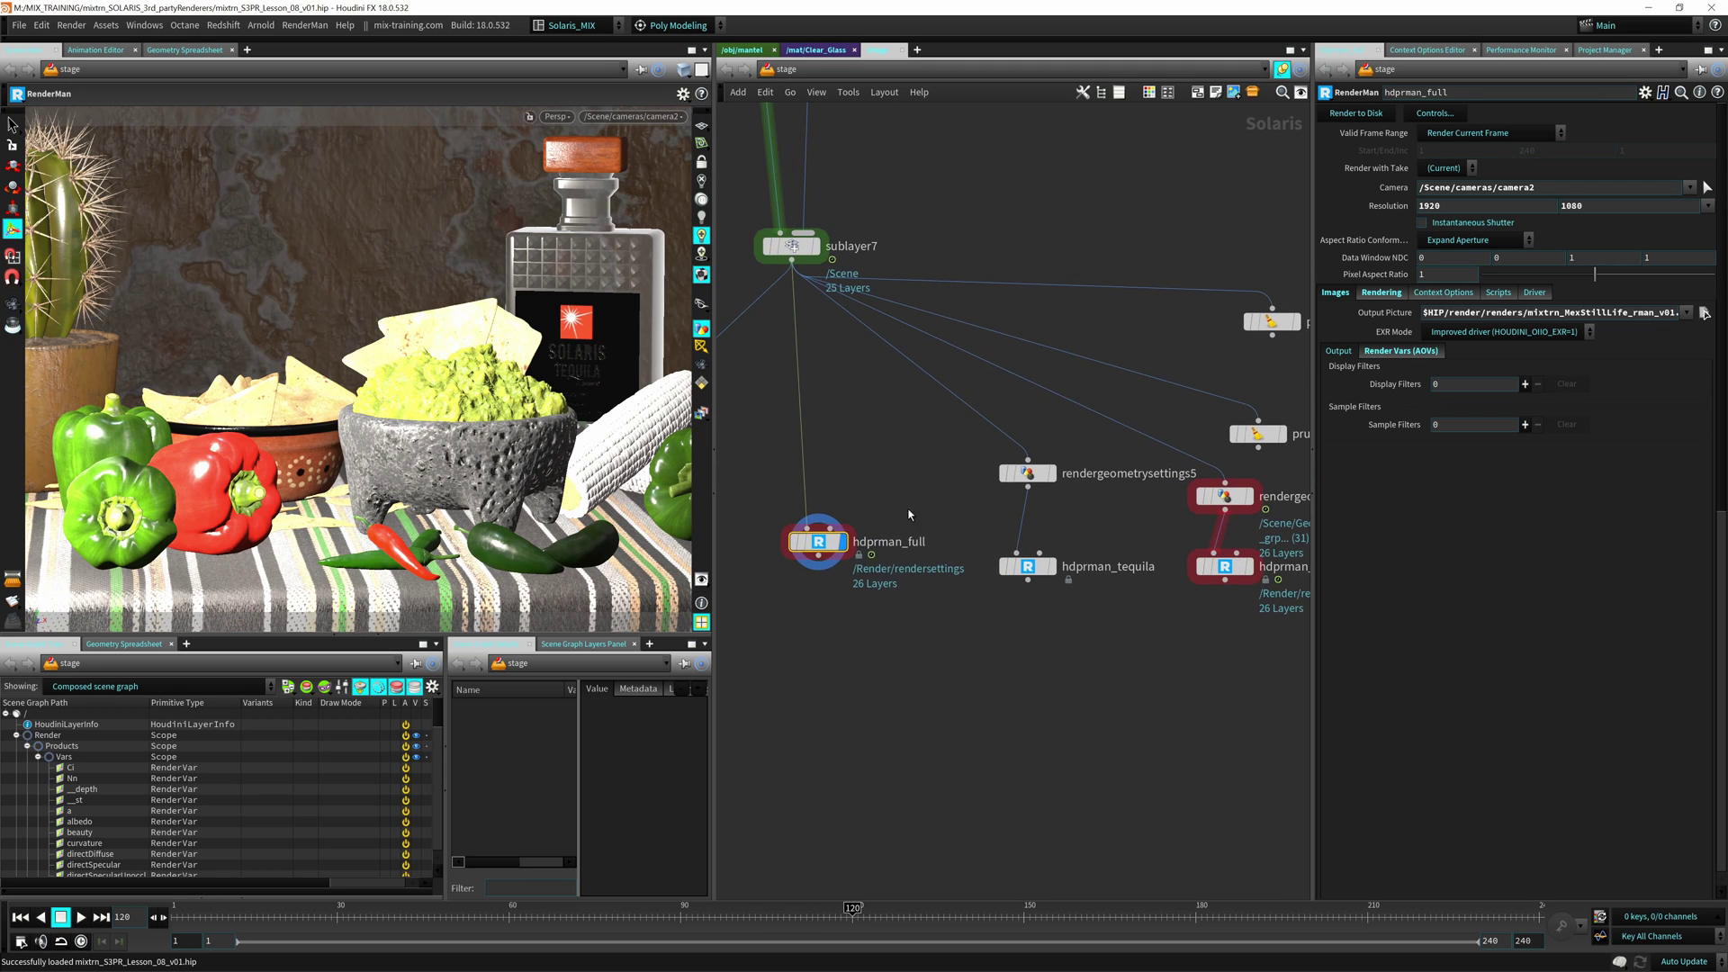
middle_click_drag(936, 588, 880, 521)
scroll(988, 538, "up", 3)
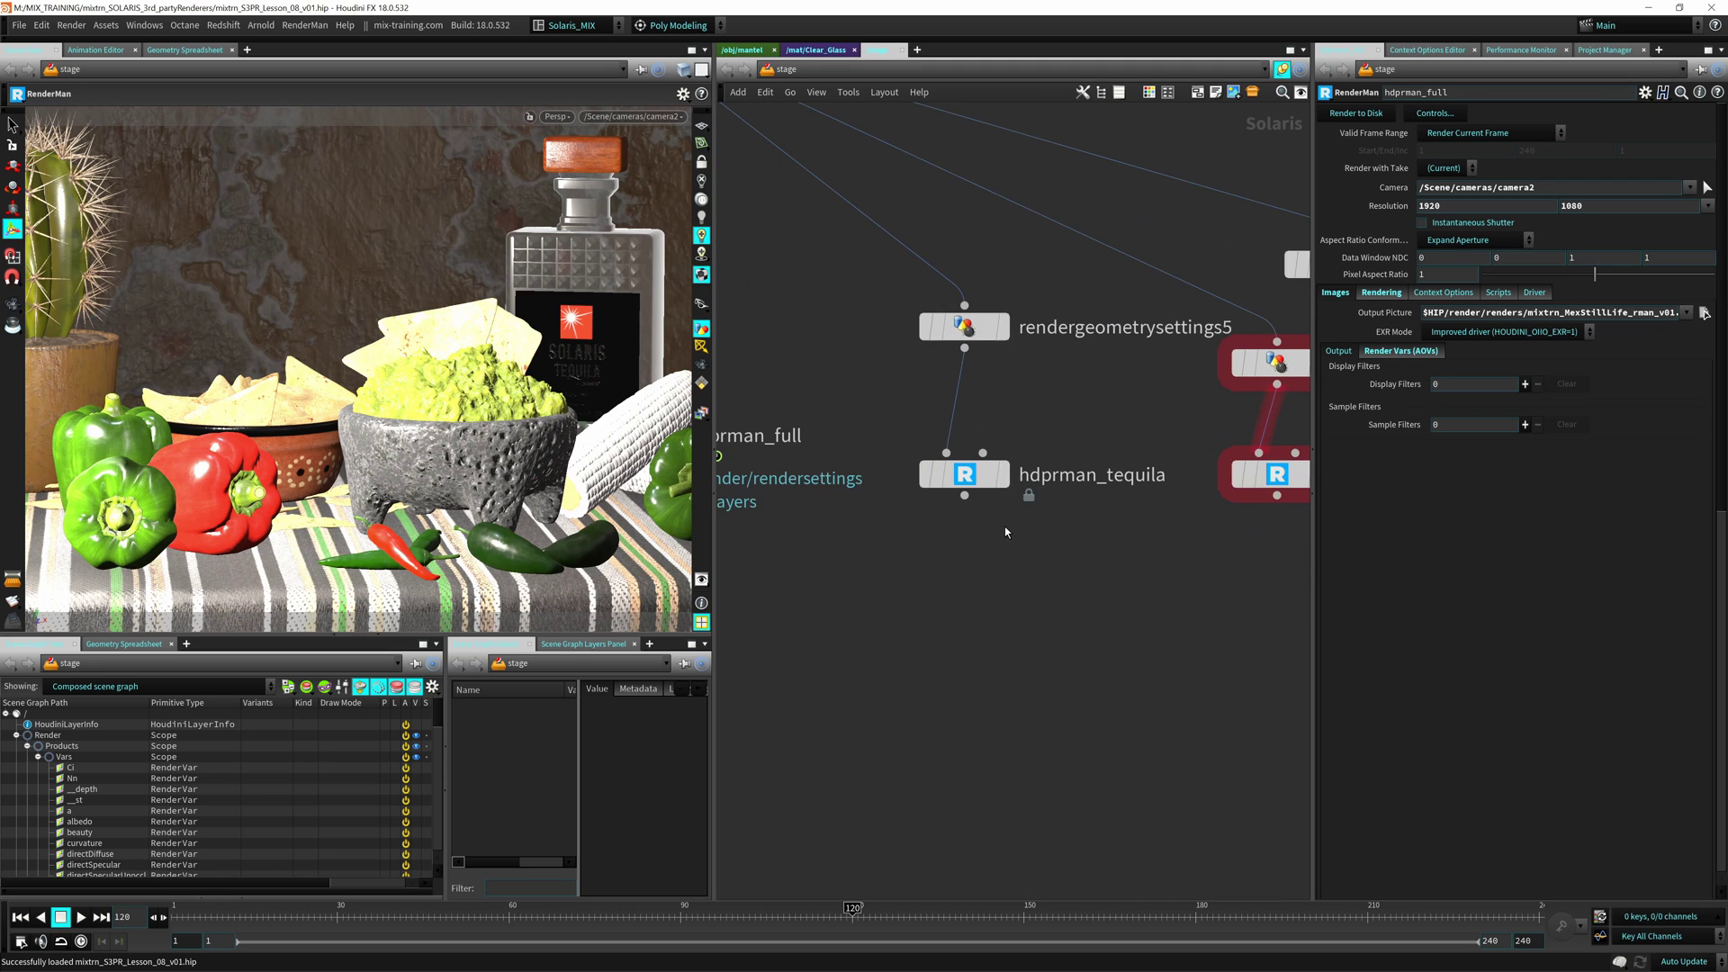
left_click(1004, 335)
left_click(1004, 477)
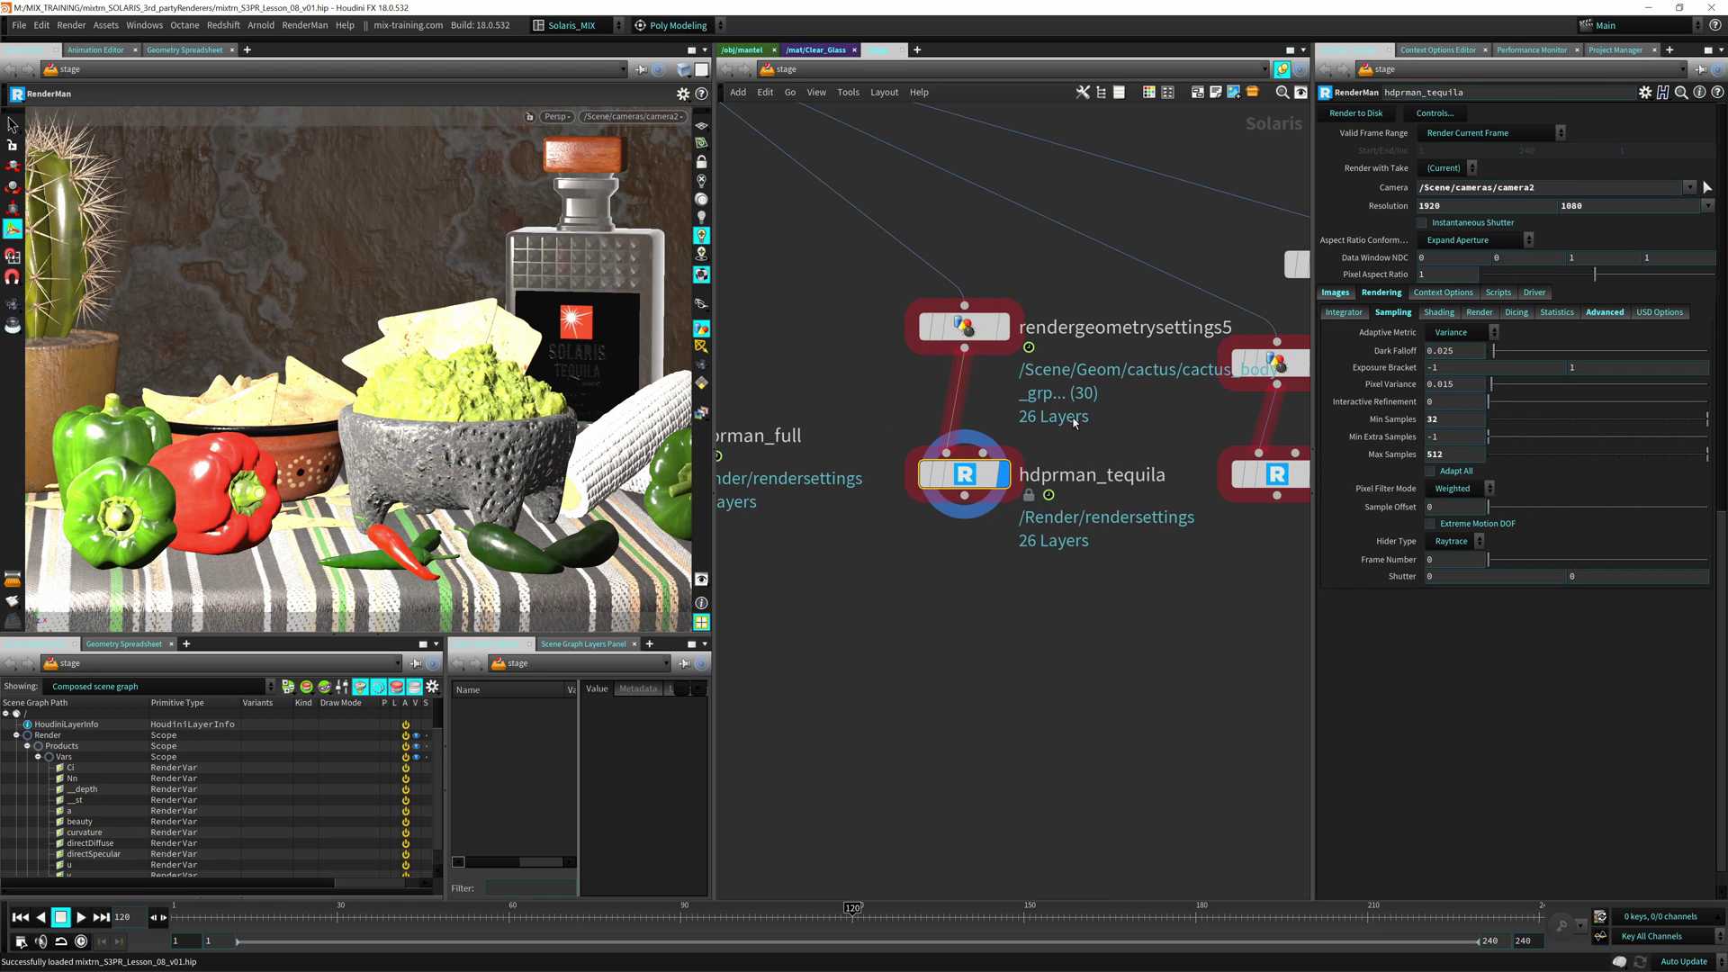
Step: Review the Primitives pattern and Ri Matte setting of rendergeometrysettings5, and widen the network and parameter area
middle_click_drag(980, 557, 837, 621)
left_click(862, 369)
scroll(863, 371, "down", 3)
middle_click_drag(862, 370, 982, 457)
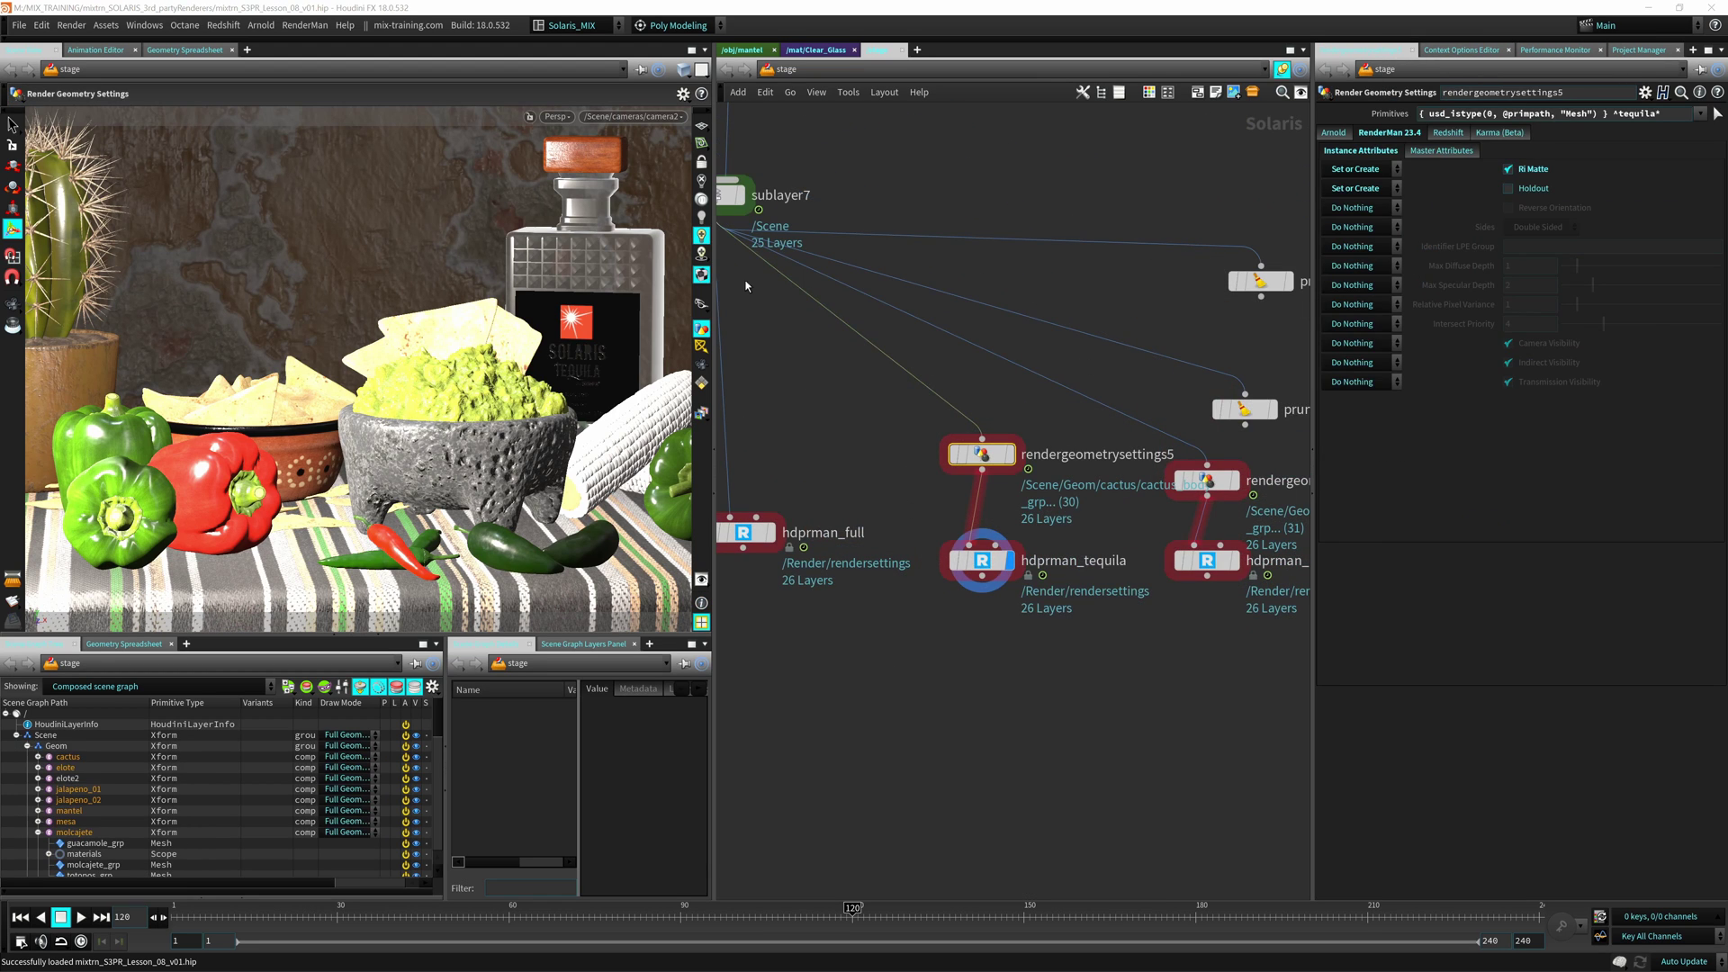
middle_click_drag(748, 220, 794, 295)
middle_click_drag(1030, 533, 910, 446)
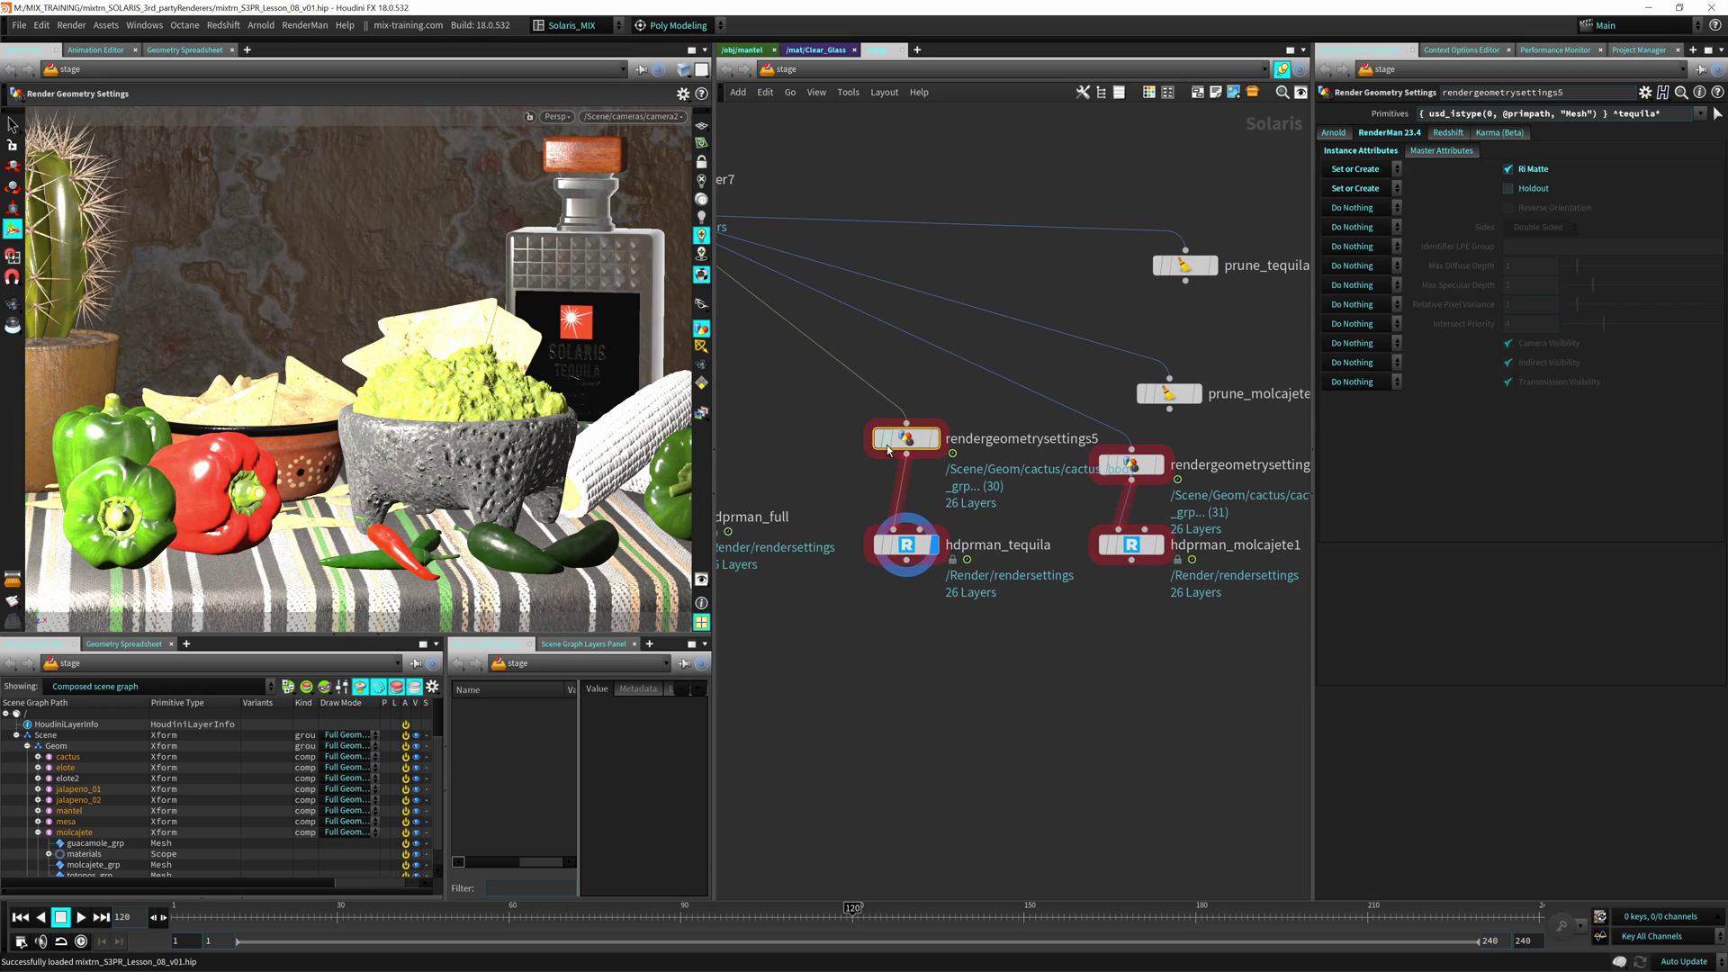
left_click_drag(911, 446, 911, 460)
middle_click_drag(910, 460, 860, 460)
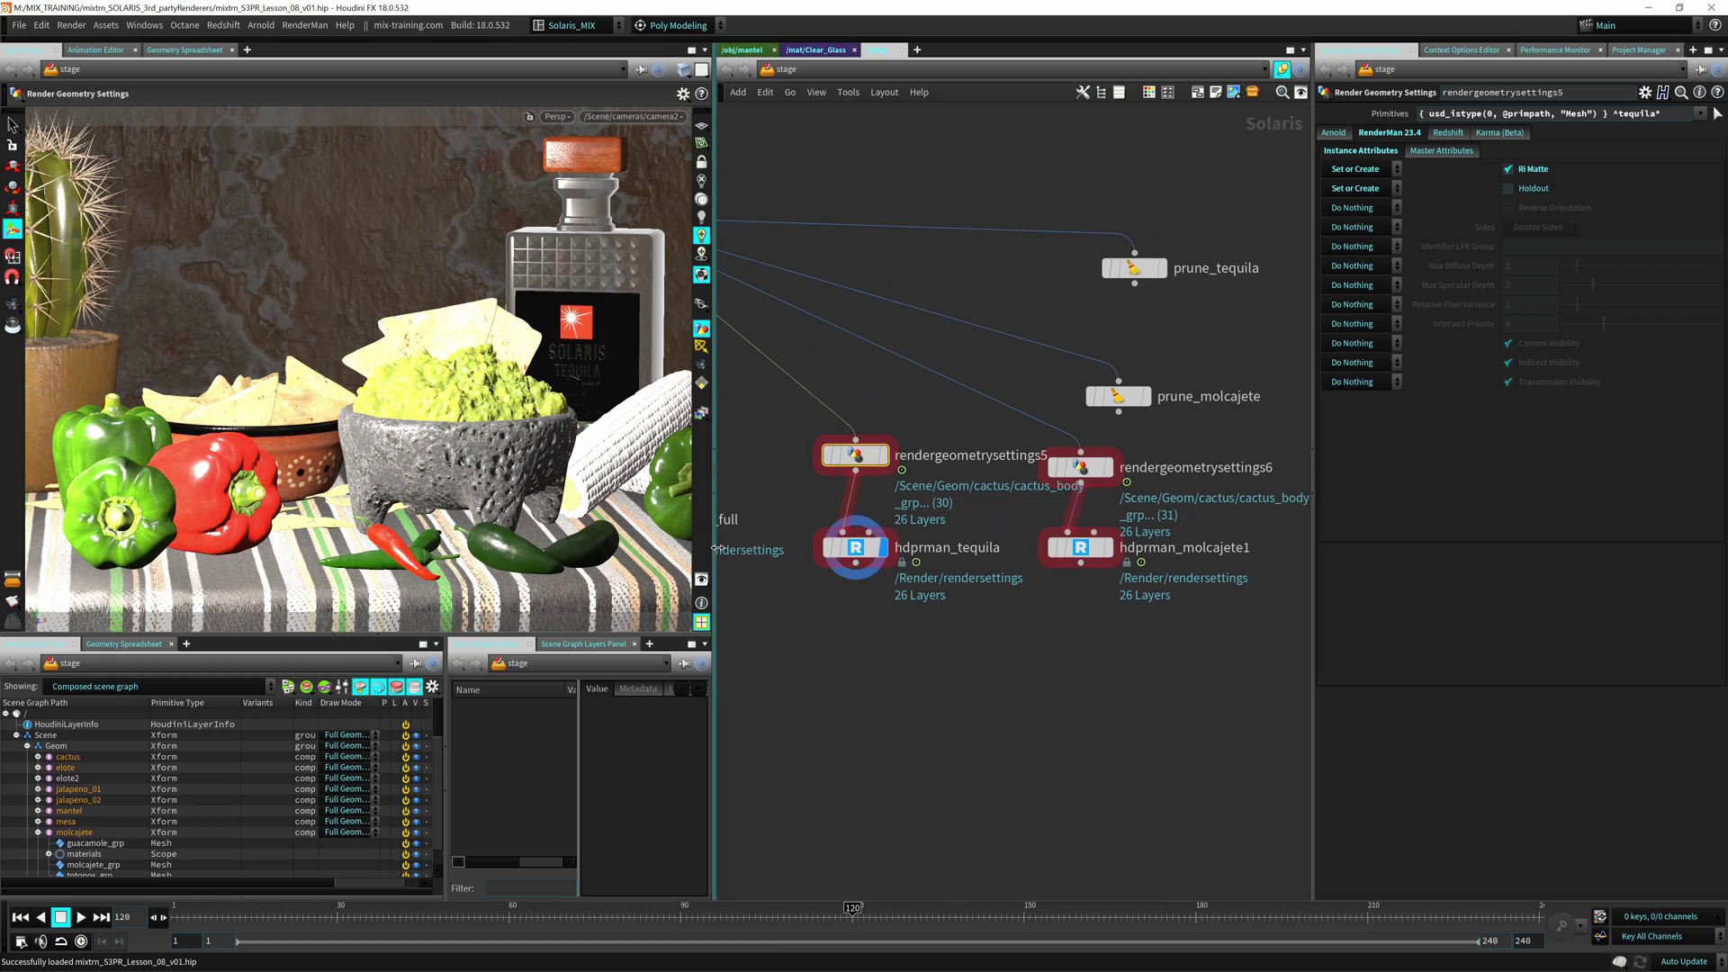
left_click_drag(716, 558, 561, 564)
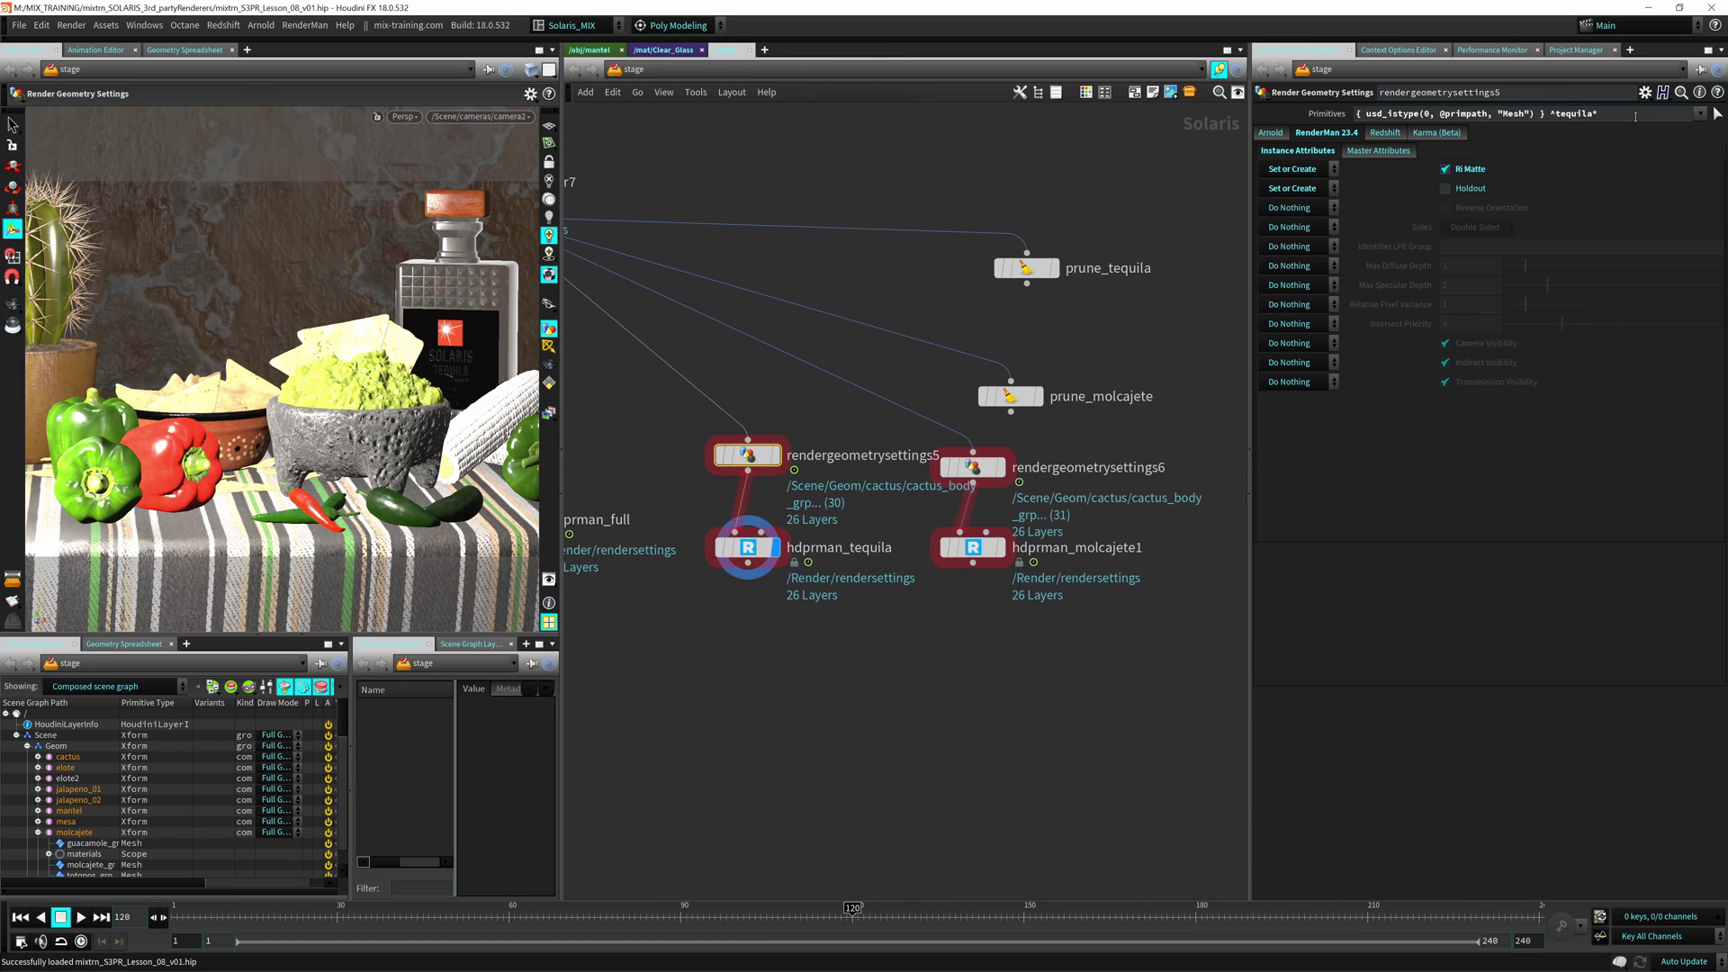
Step: Duplicate rendergeometrysettings5, keeping its sublayer7 input, and place the copy in the empty space below hdprman_tequila
middle_click_drag(763, 464, 851, 393)
left_click_drag(850, 389, 758, 660, "alt")
left_click(756, 577)
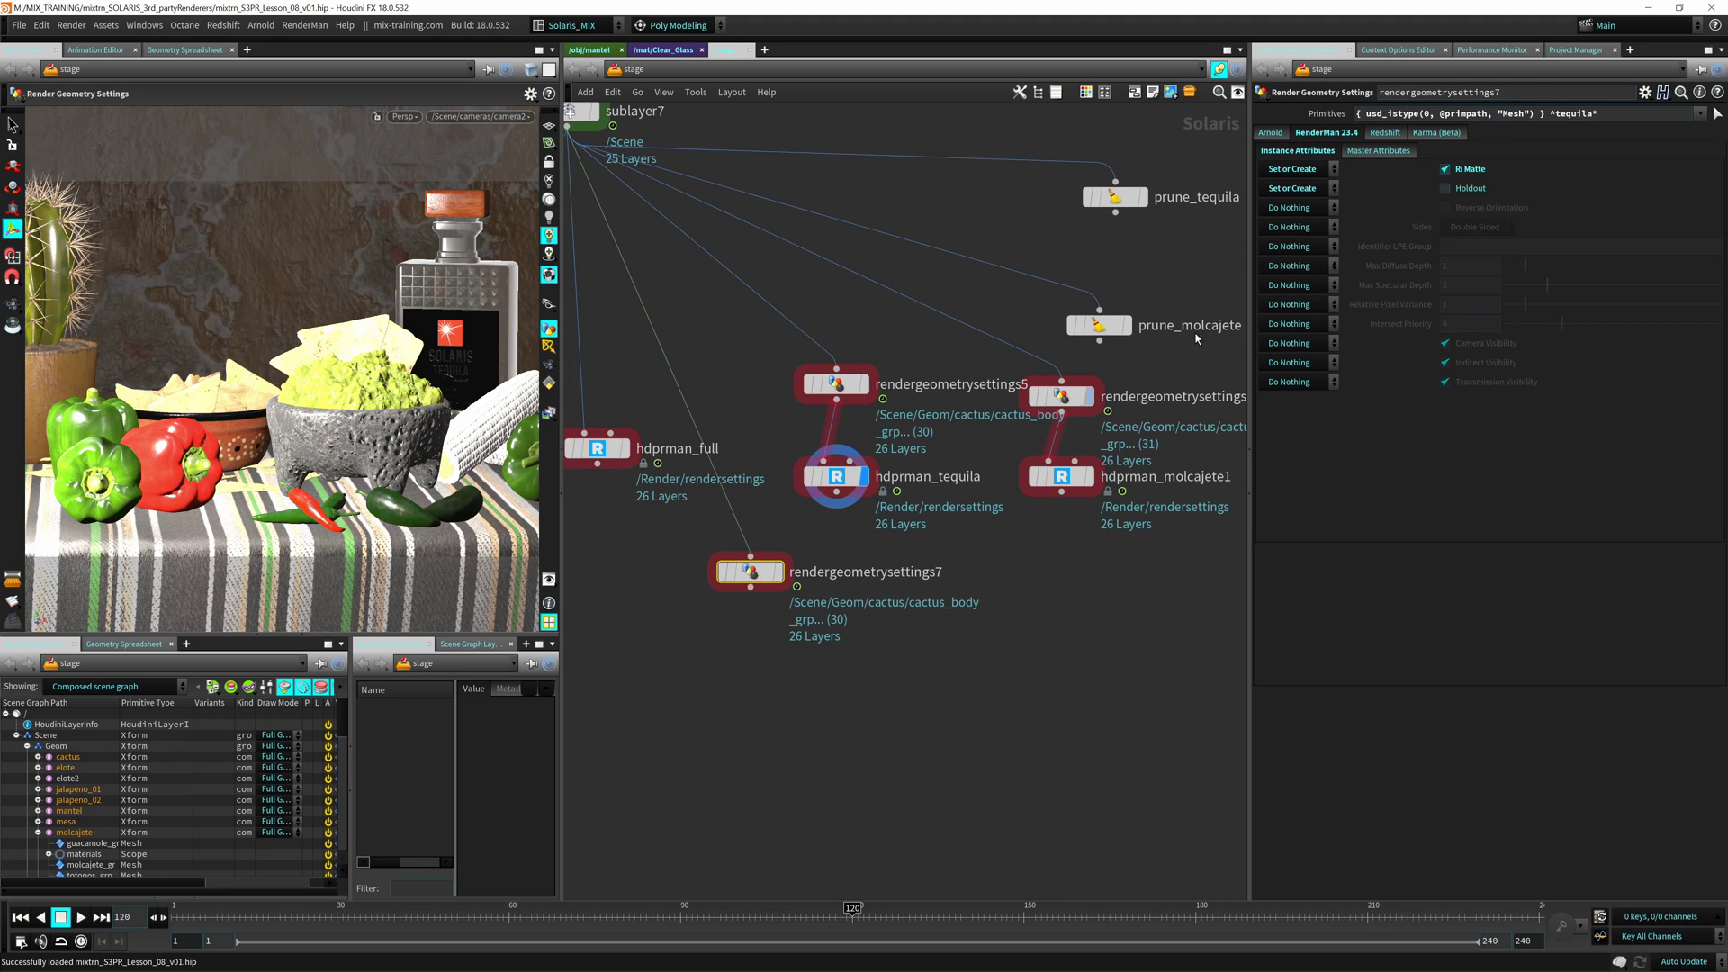
Step: Reset the copied node's Primitives pattern to its default and set its Ri Matte attribute to Do Nothing
middle_click(1337, 117, "ctrl")
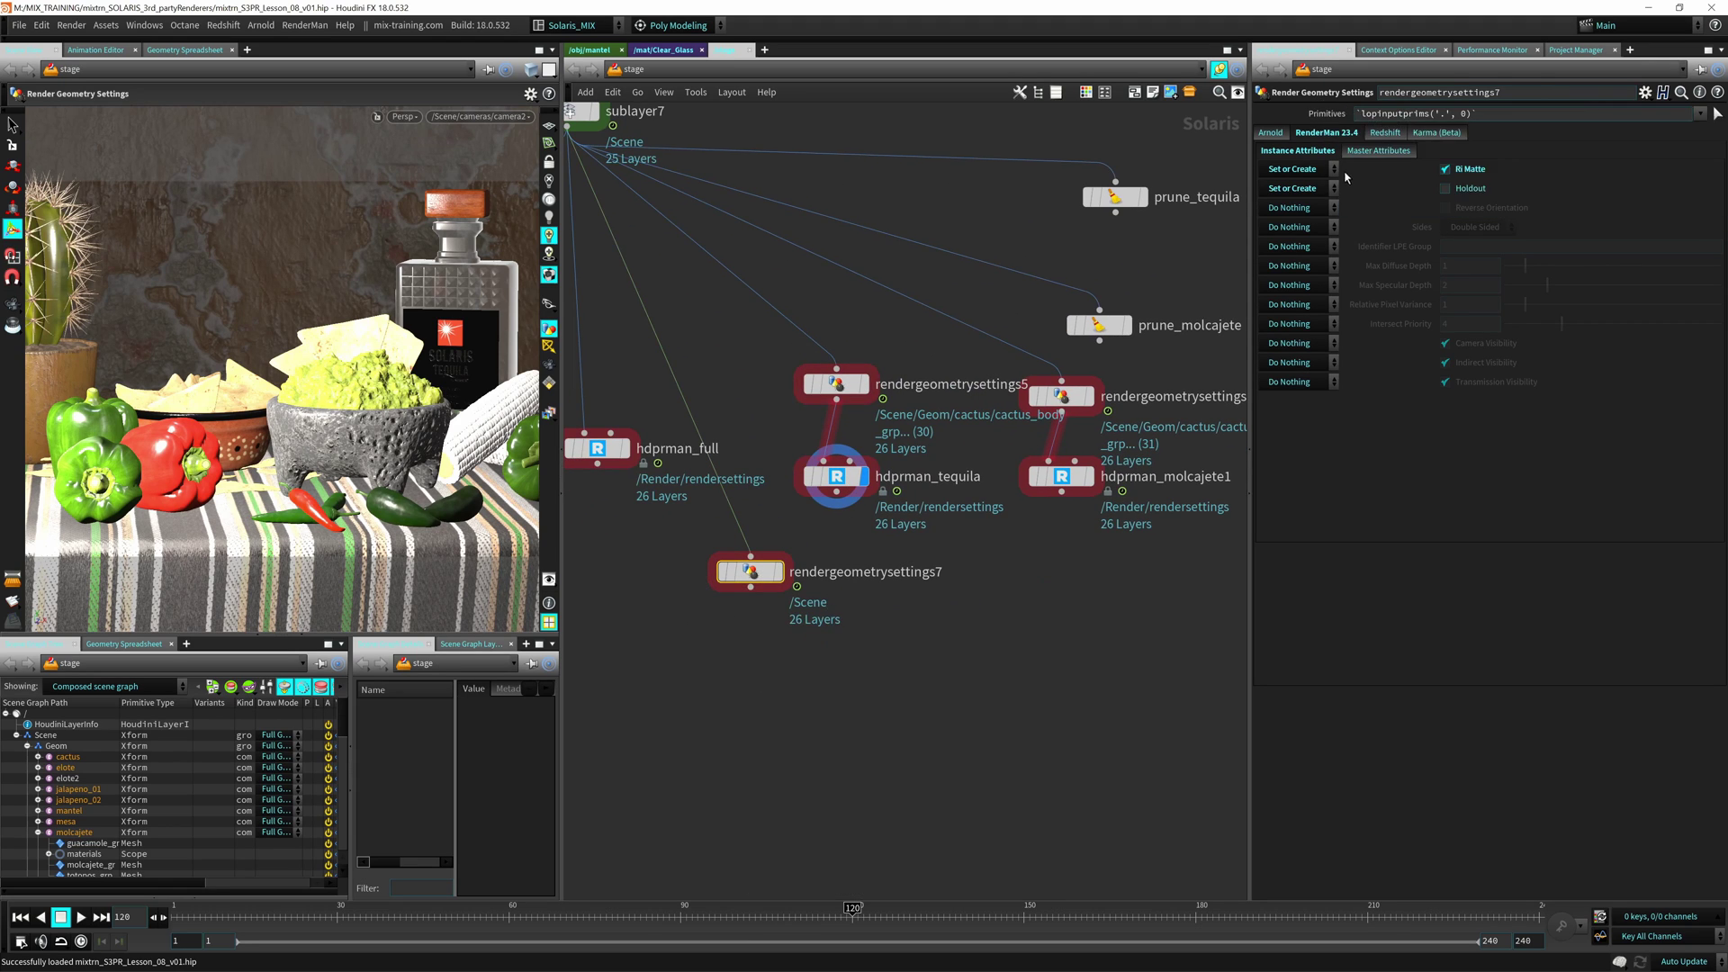
left_click(1314, 170)
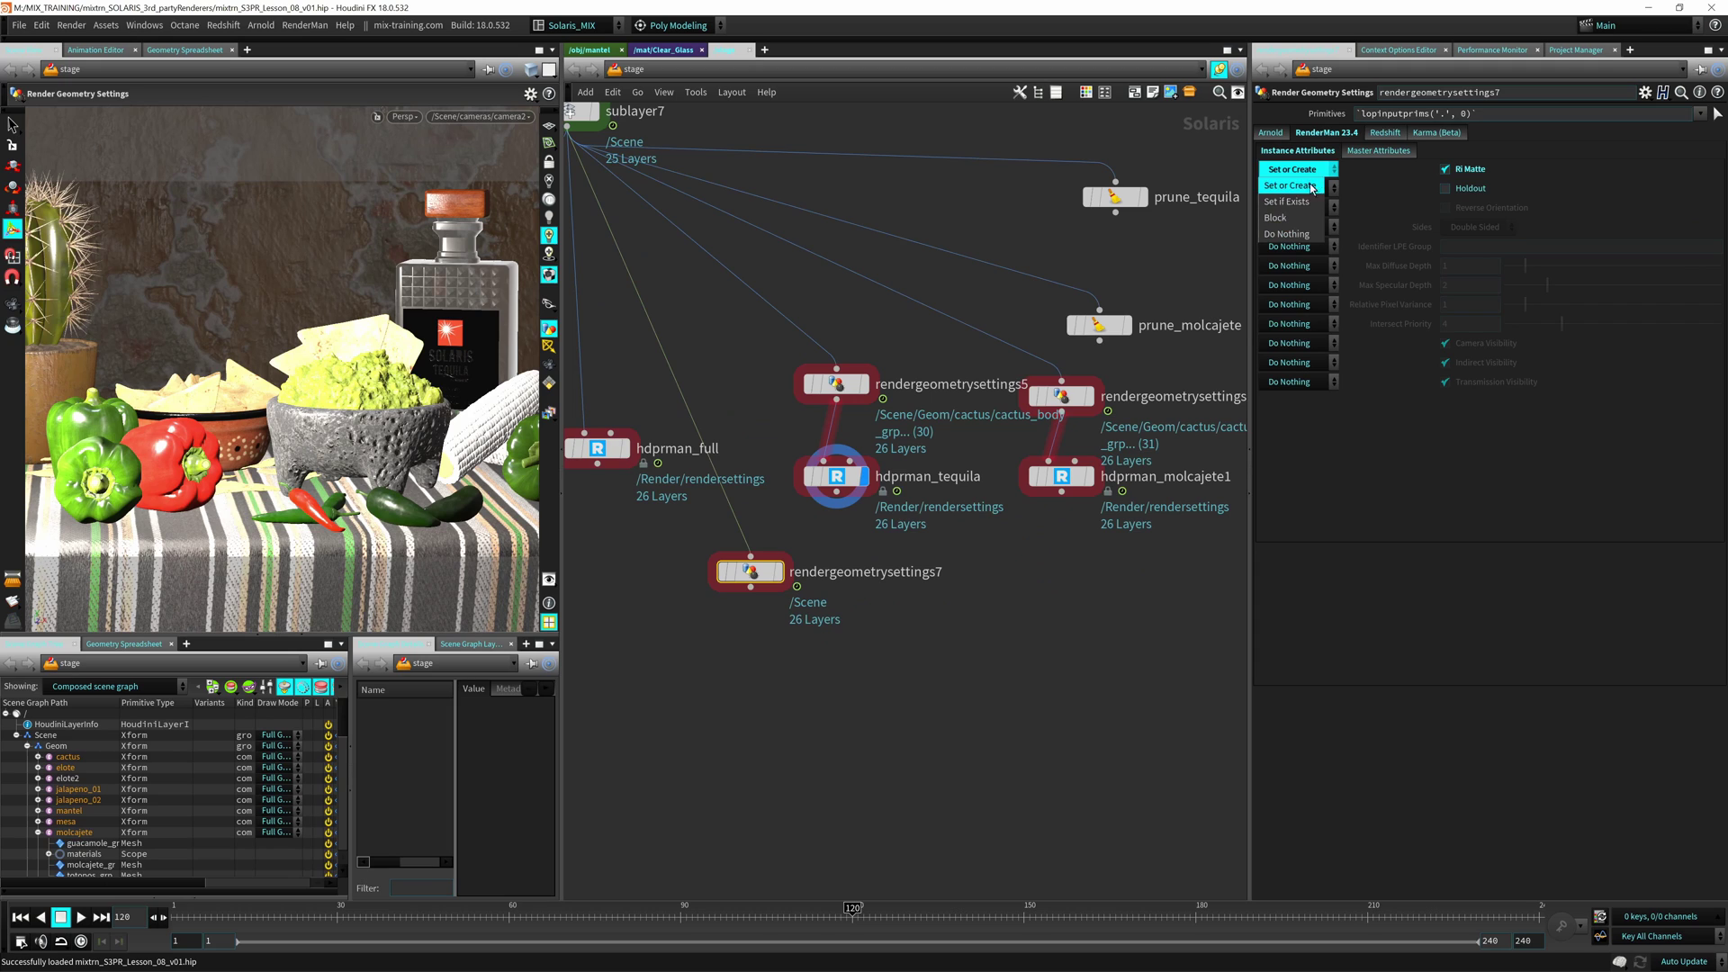
left_click(1282, 233)
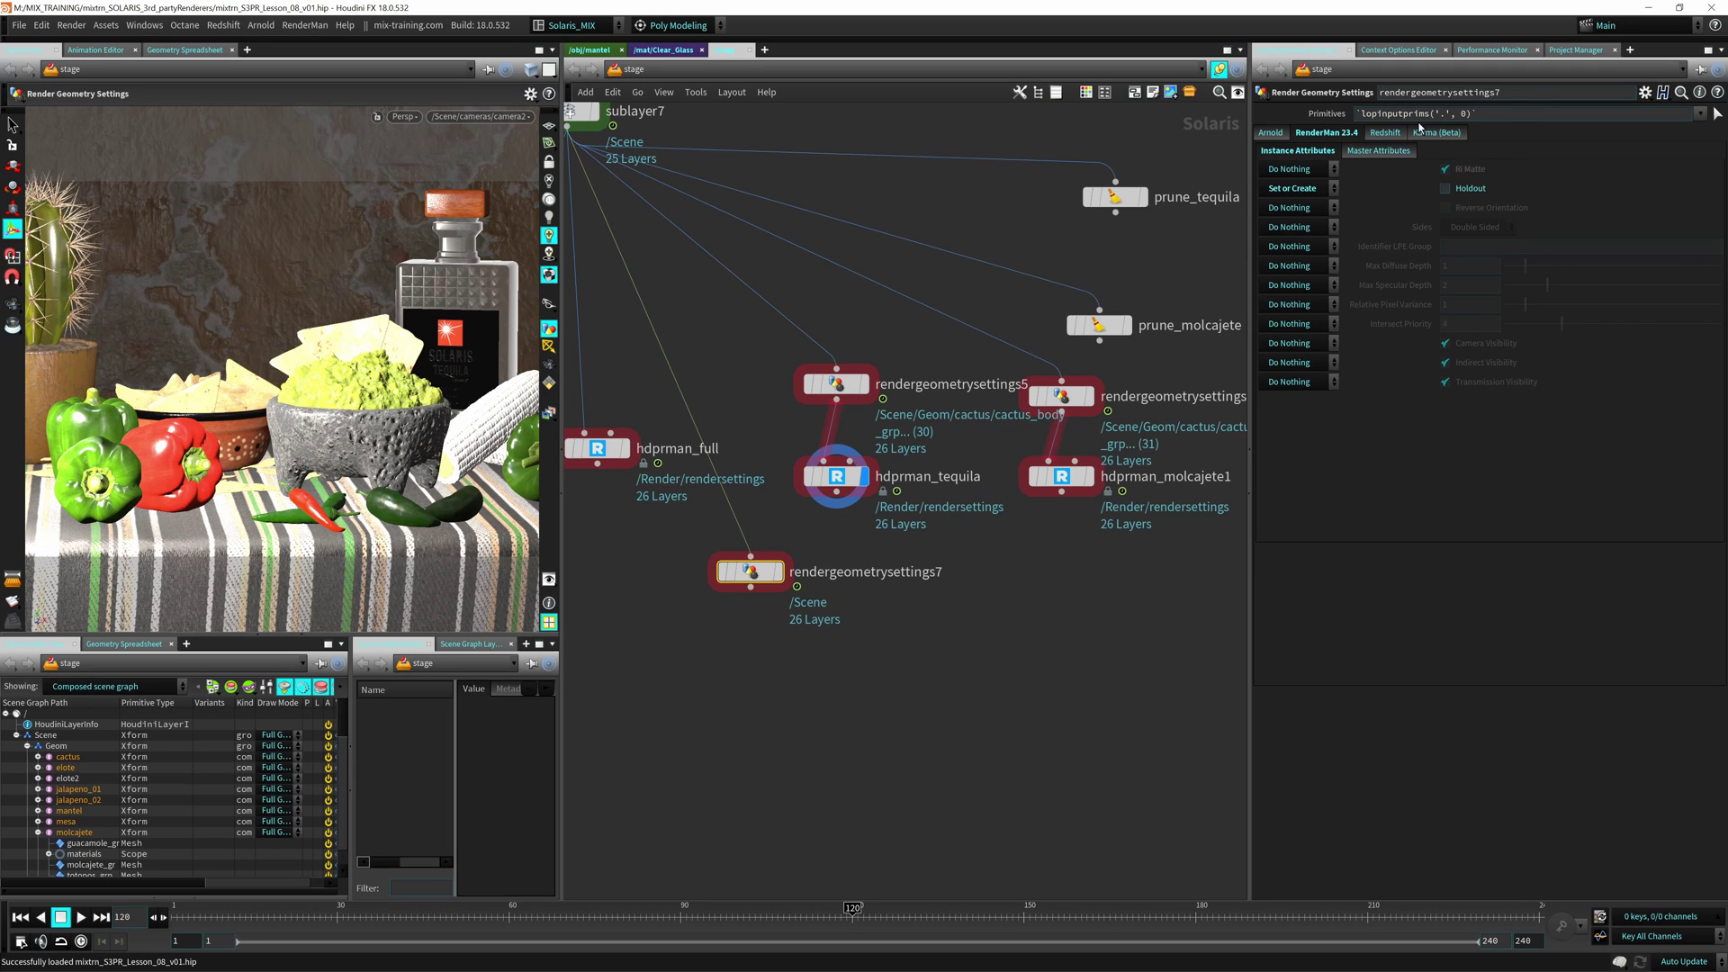
Step: Replace rendergeometrysettings7's Primitives pattern with only the All Mesh Primitives expression
left_click(1700, 114)
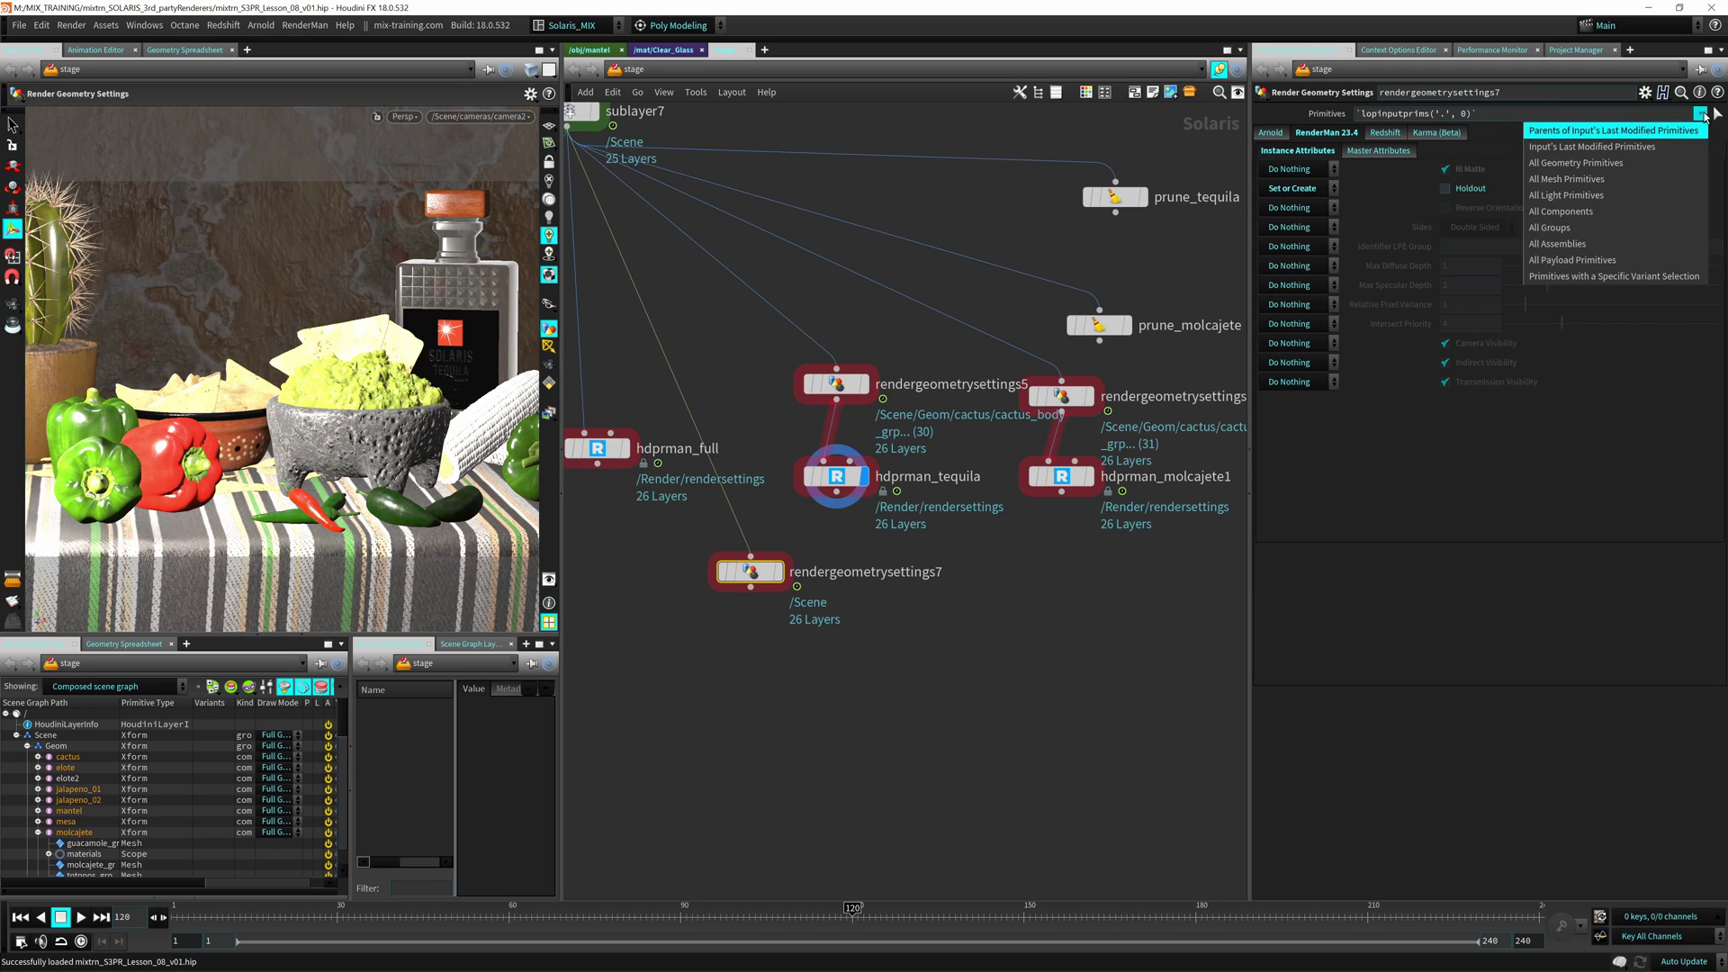
left_click(1585, 180)
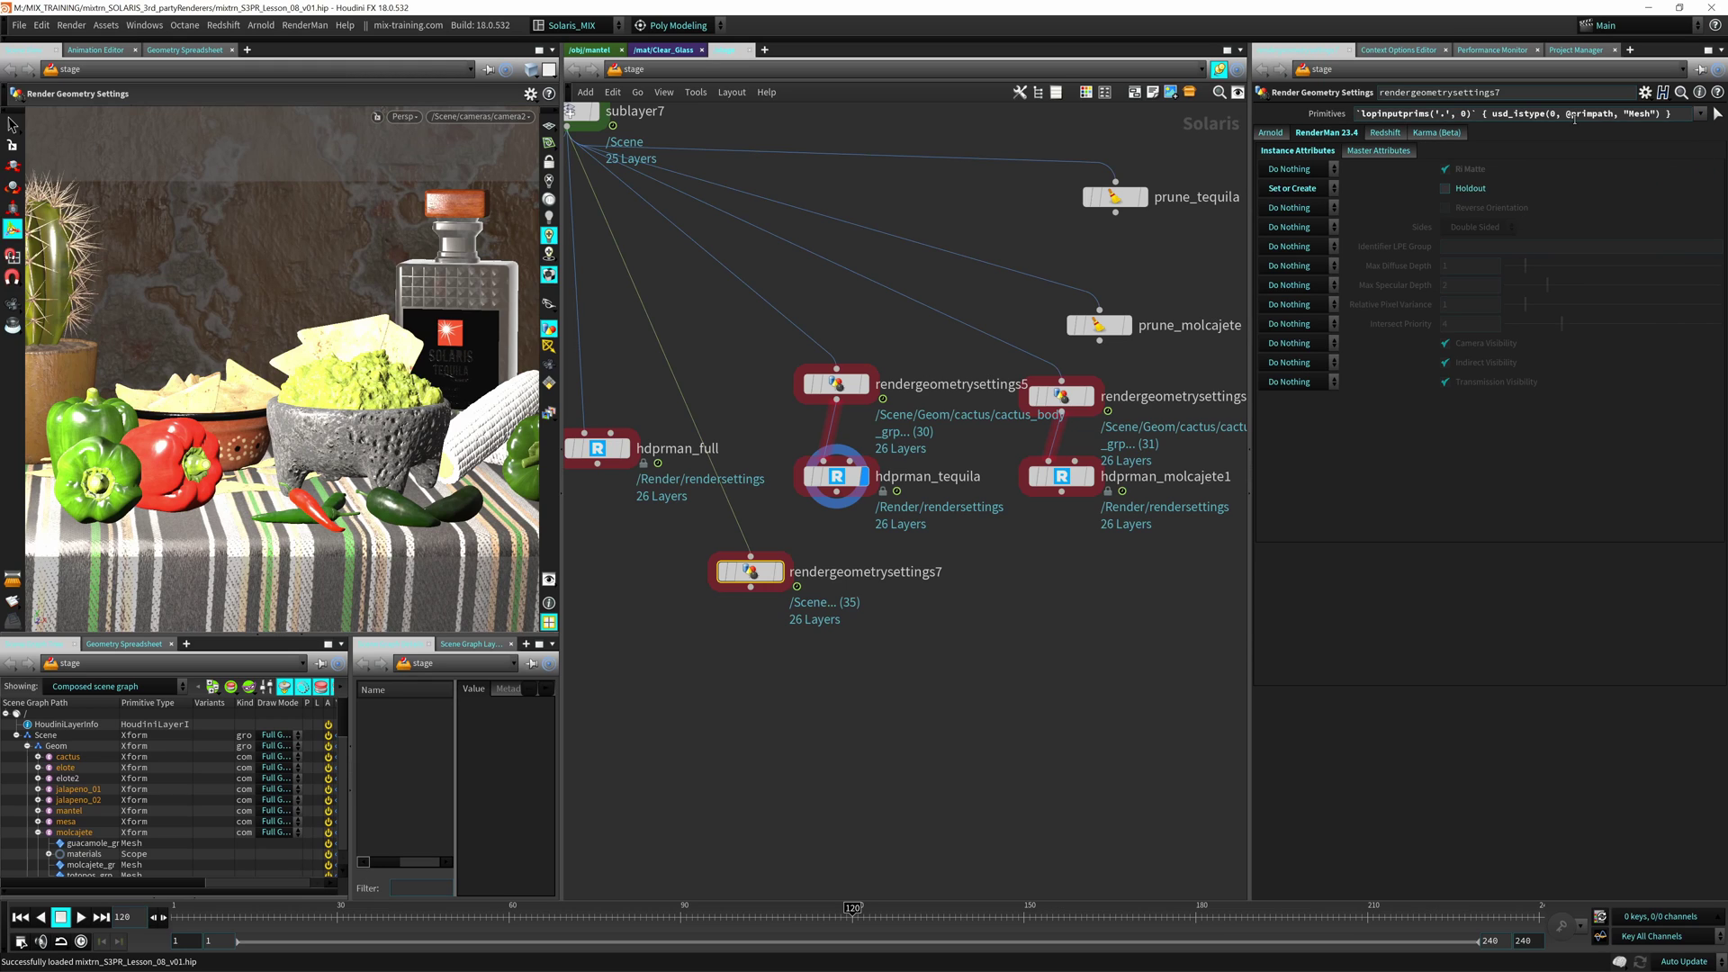
key("Delete")
key("Return")
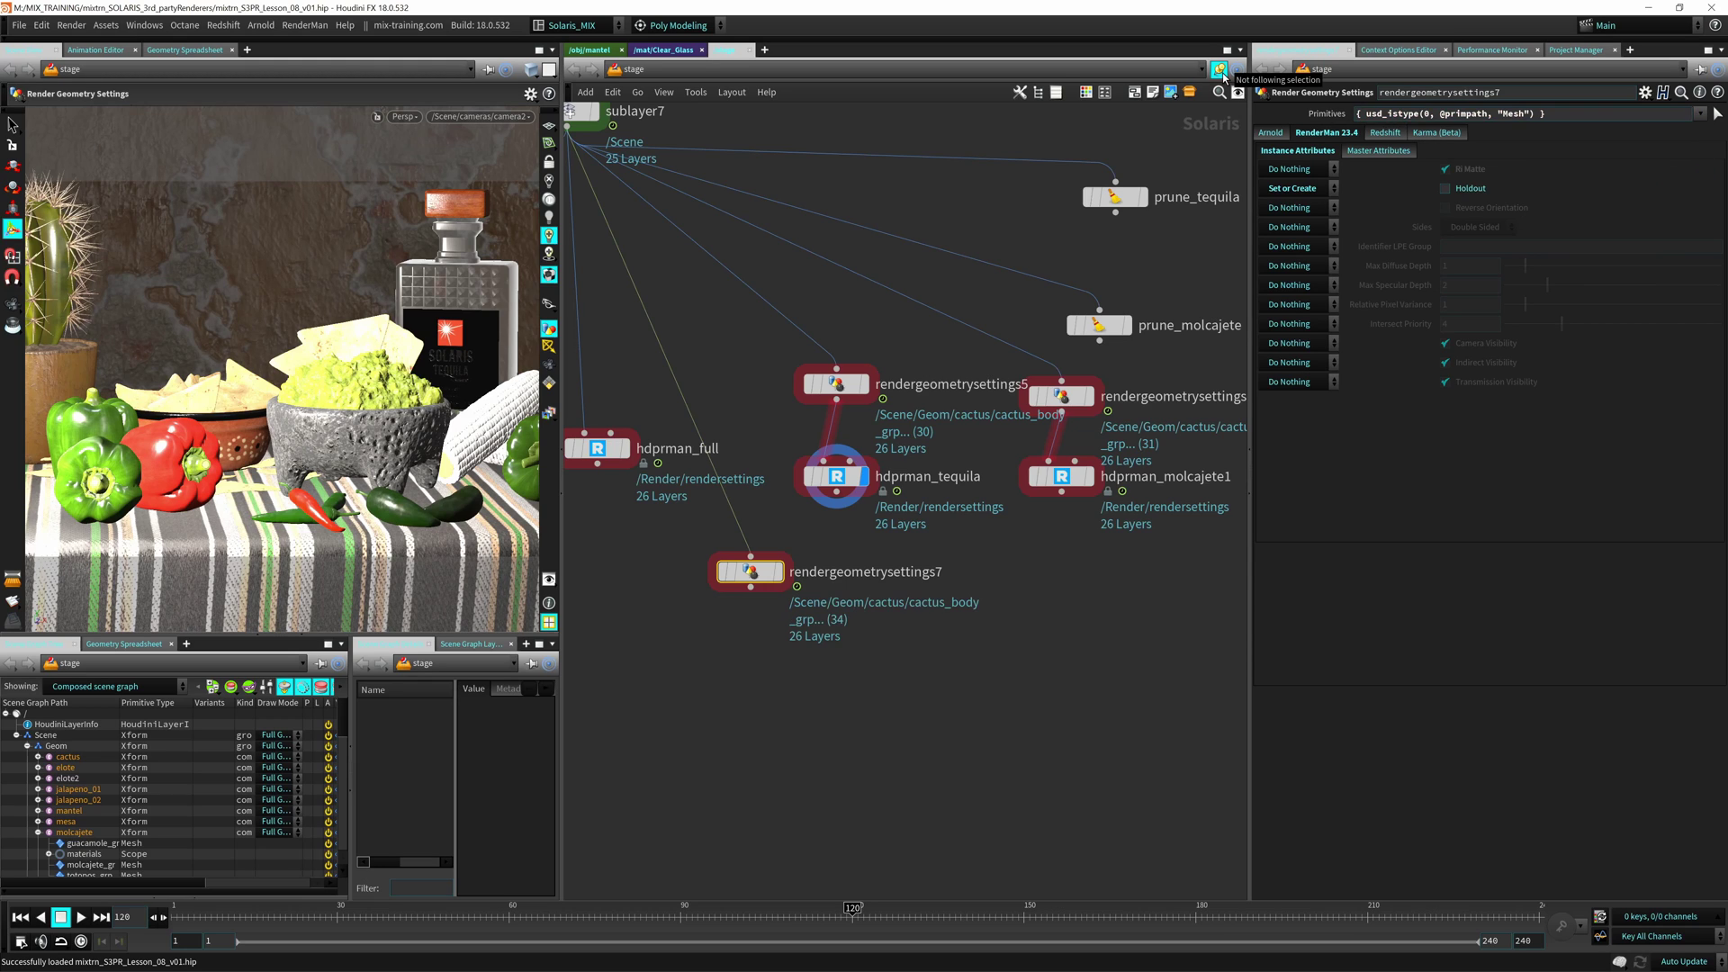
left_click_drag(1561, 114, 1102, 122)
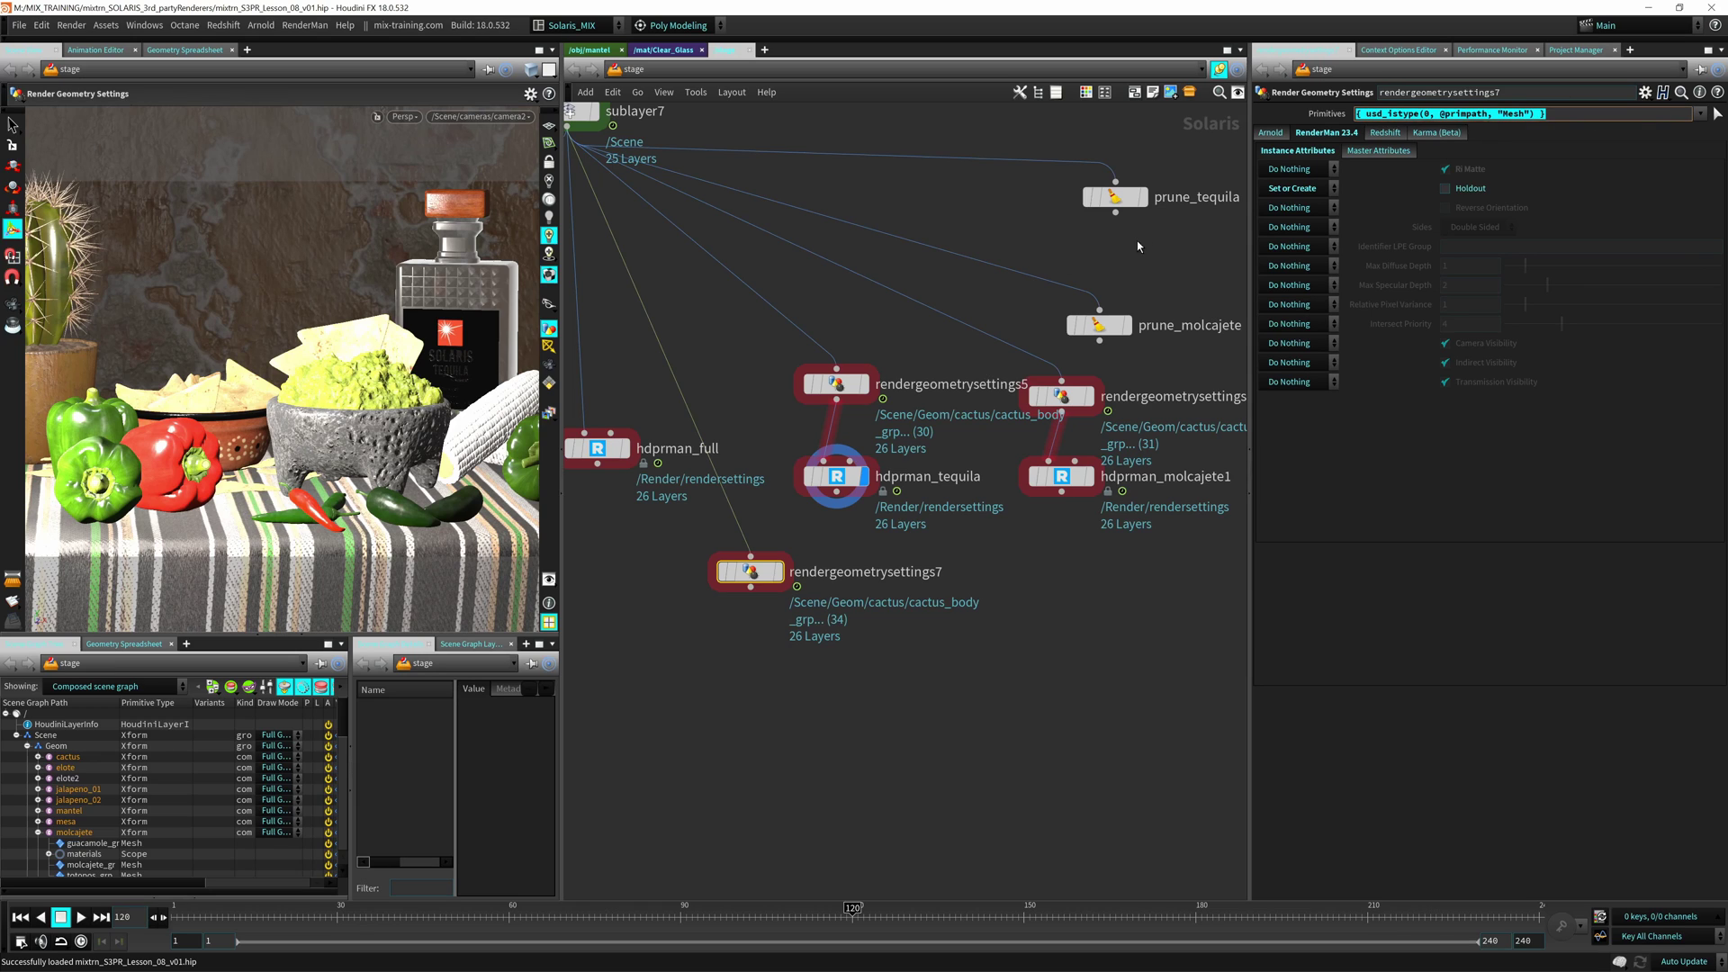
Step: Display rendergeometrysettings7 and add a tequila exclusion to its mesh Primitives pattern, matching rendergeometrysettings5
left_click(836, 384)
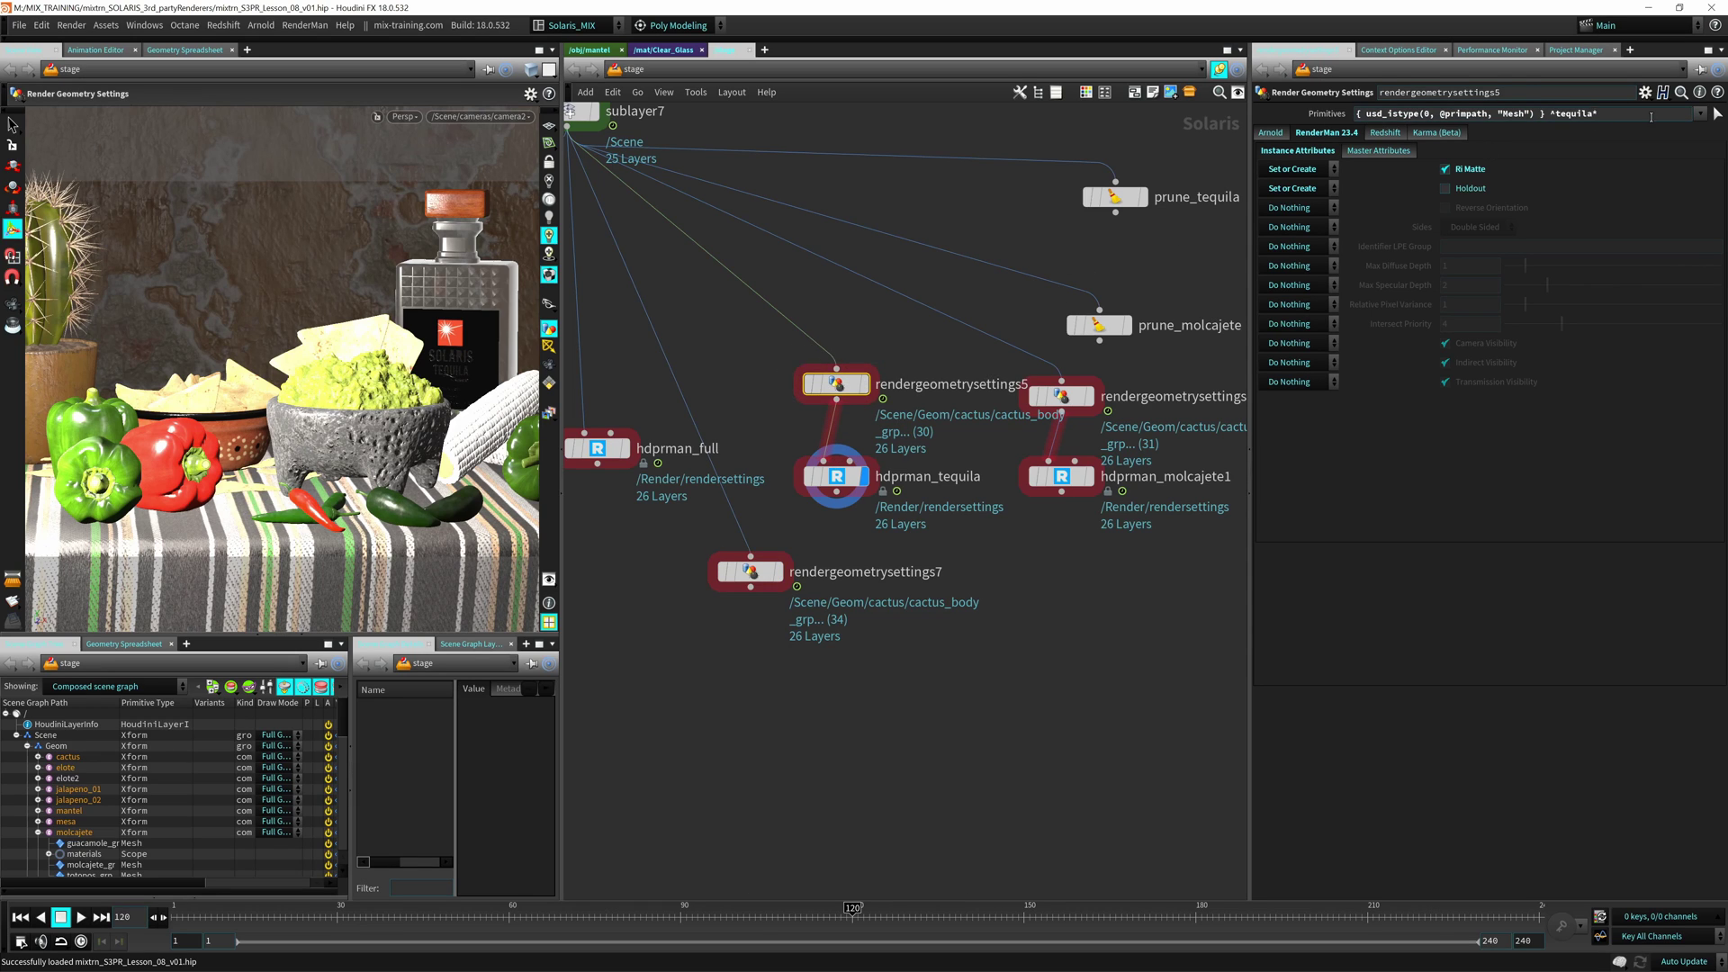
left_click(778, 572)
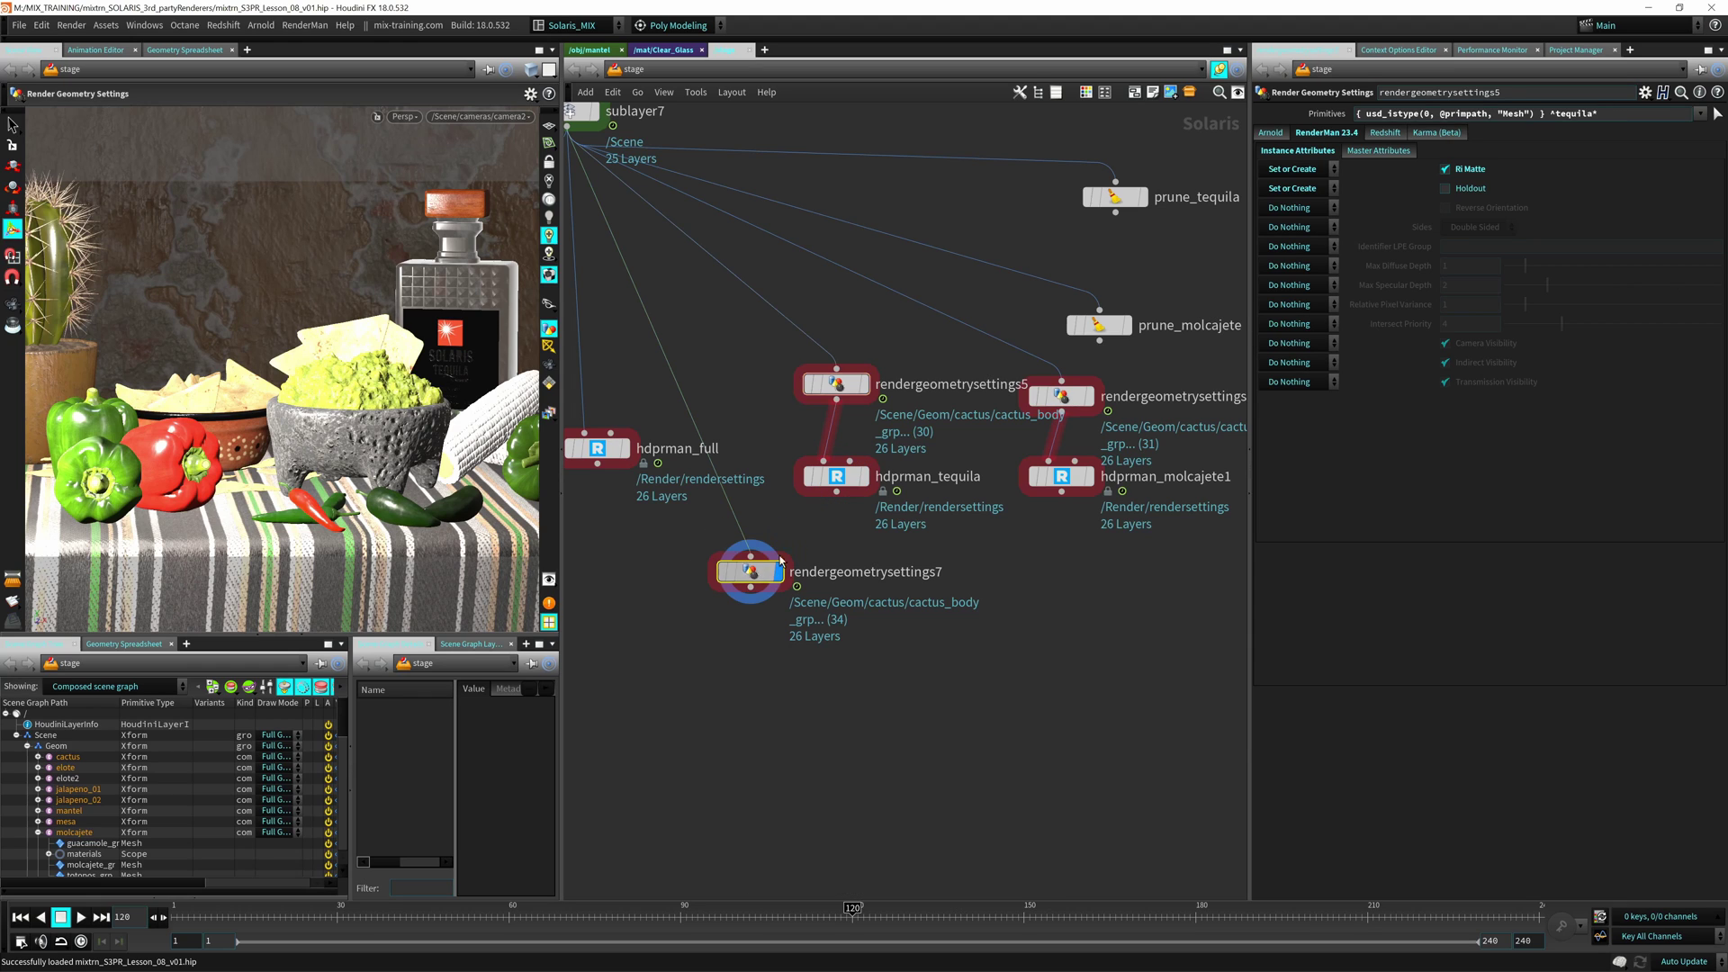
left_click(747, 571)
left_click(1551, 117)
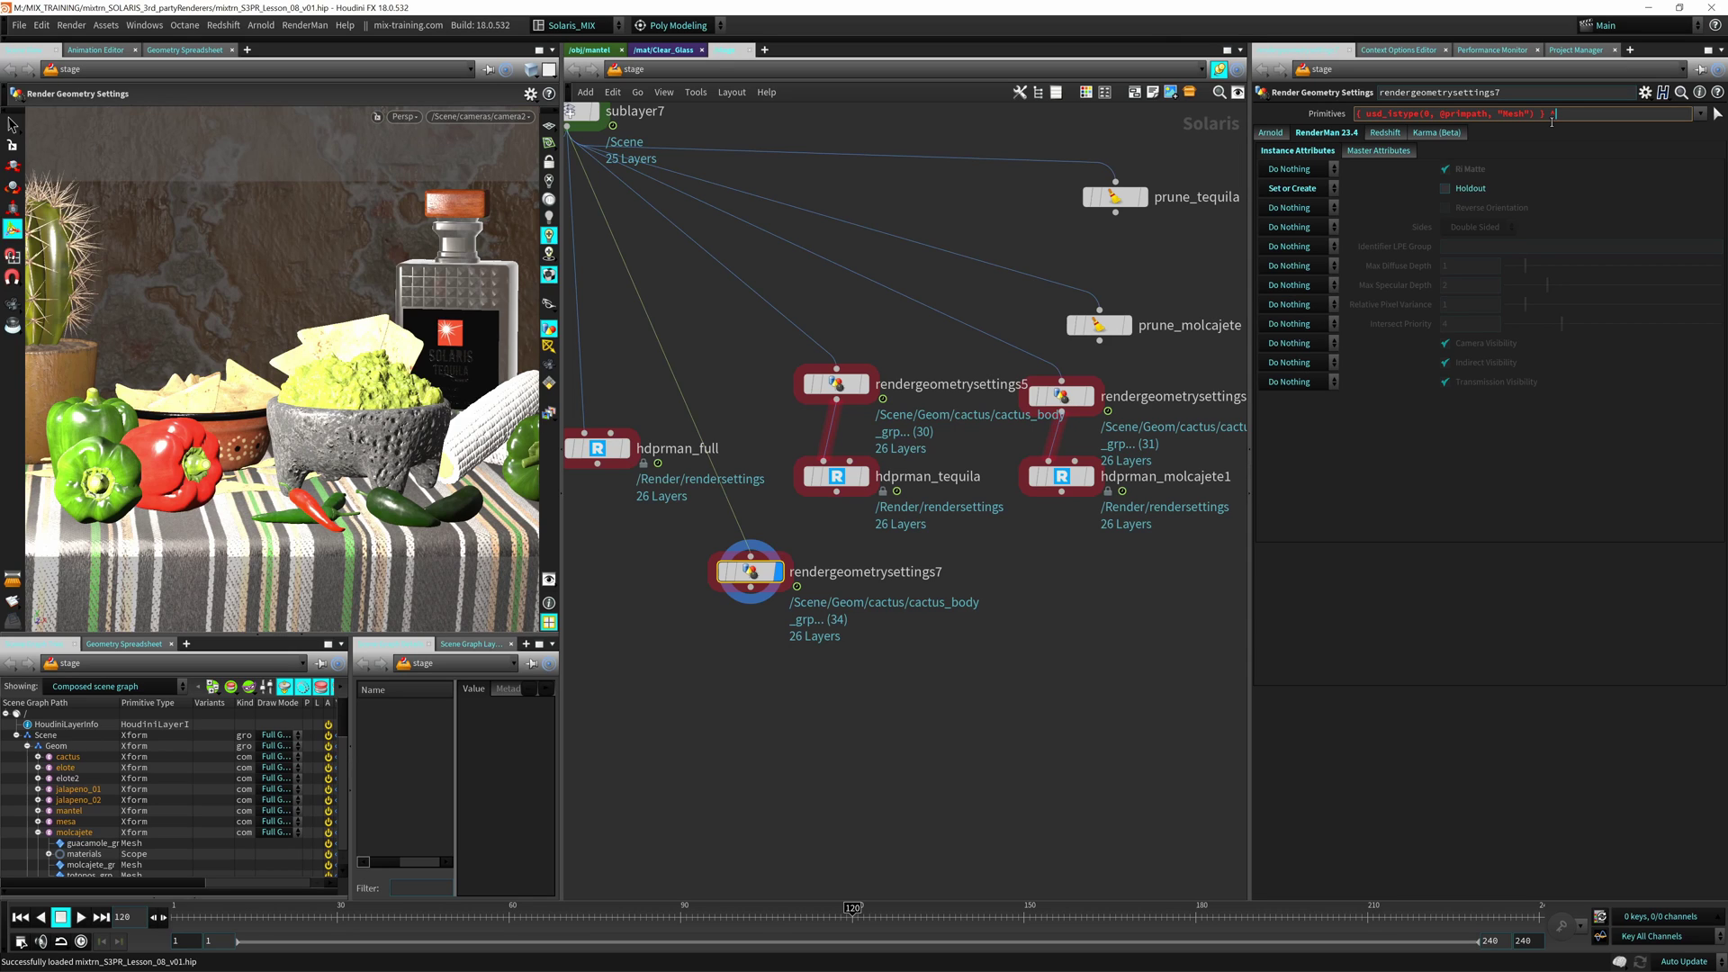
type("*tequi*")
key("Return")
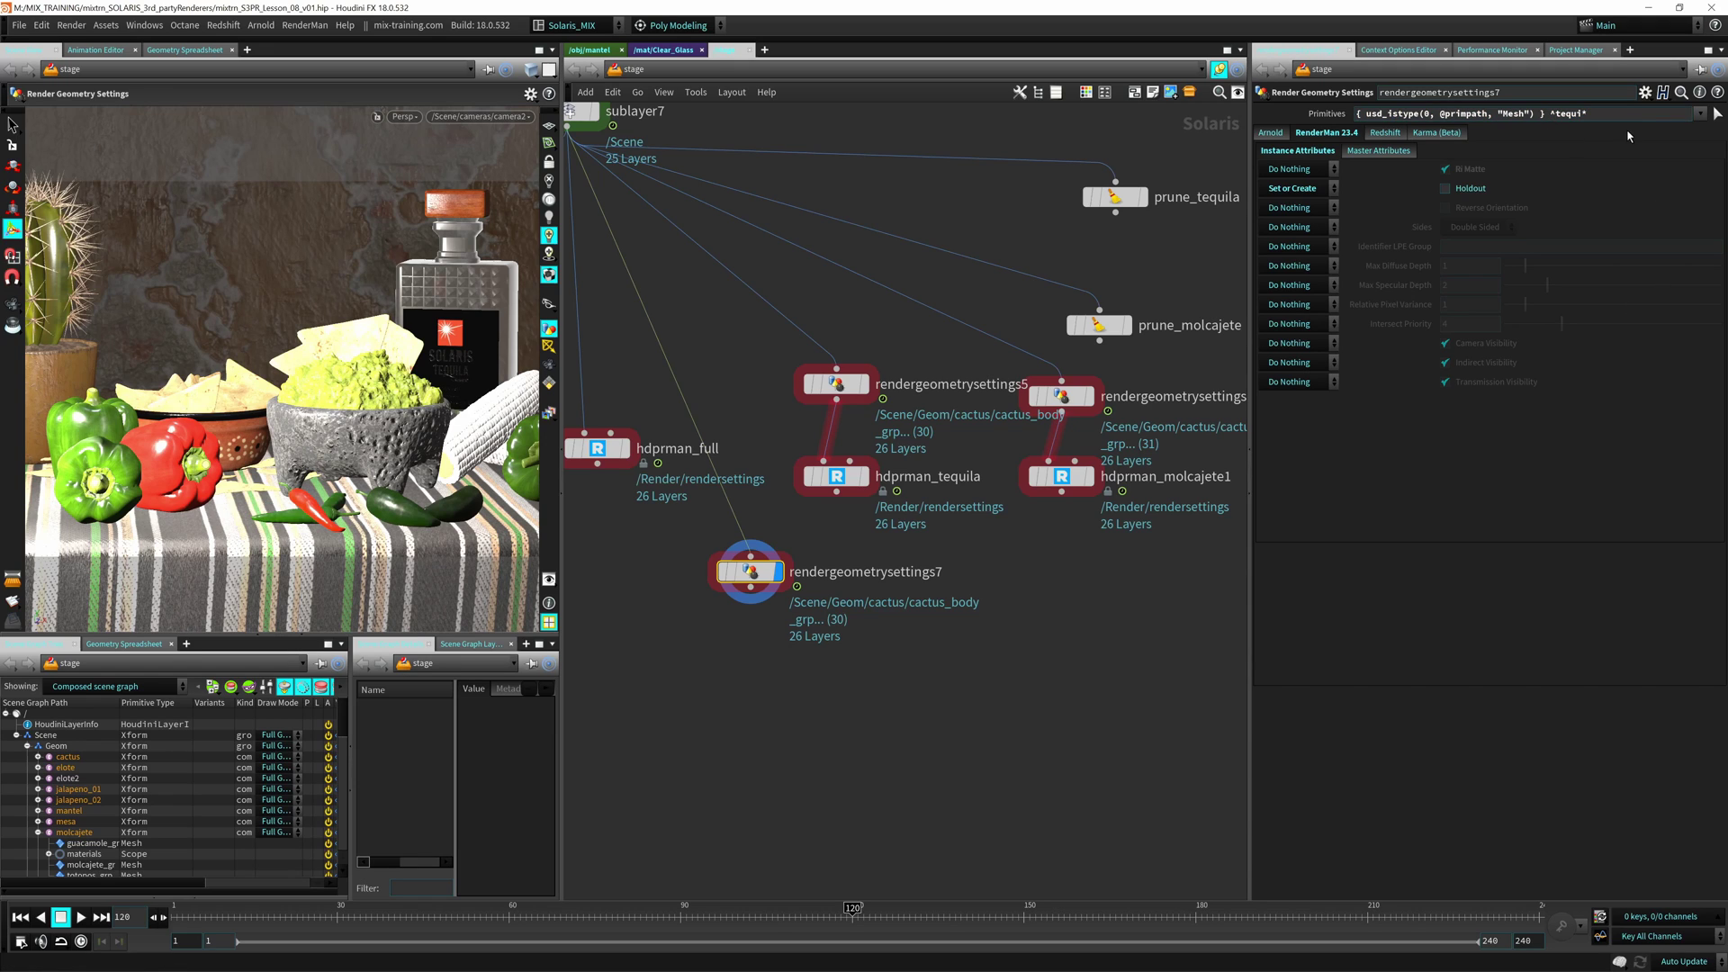
left_click(1577, 113)
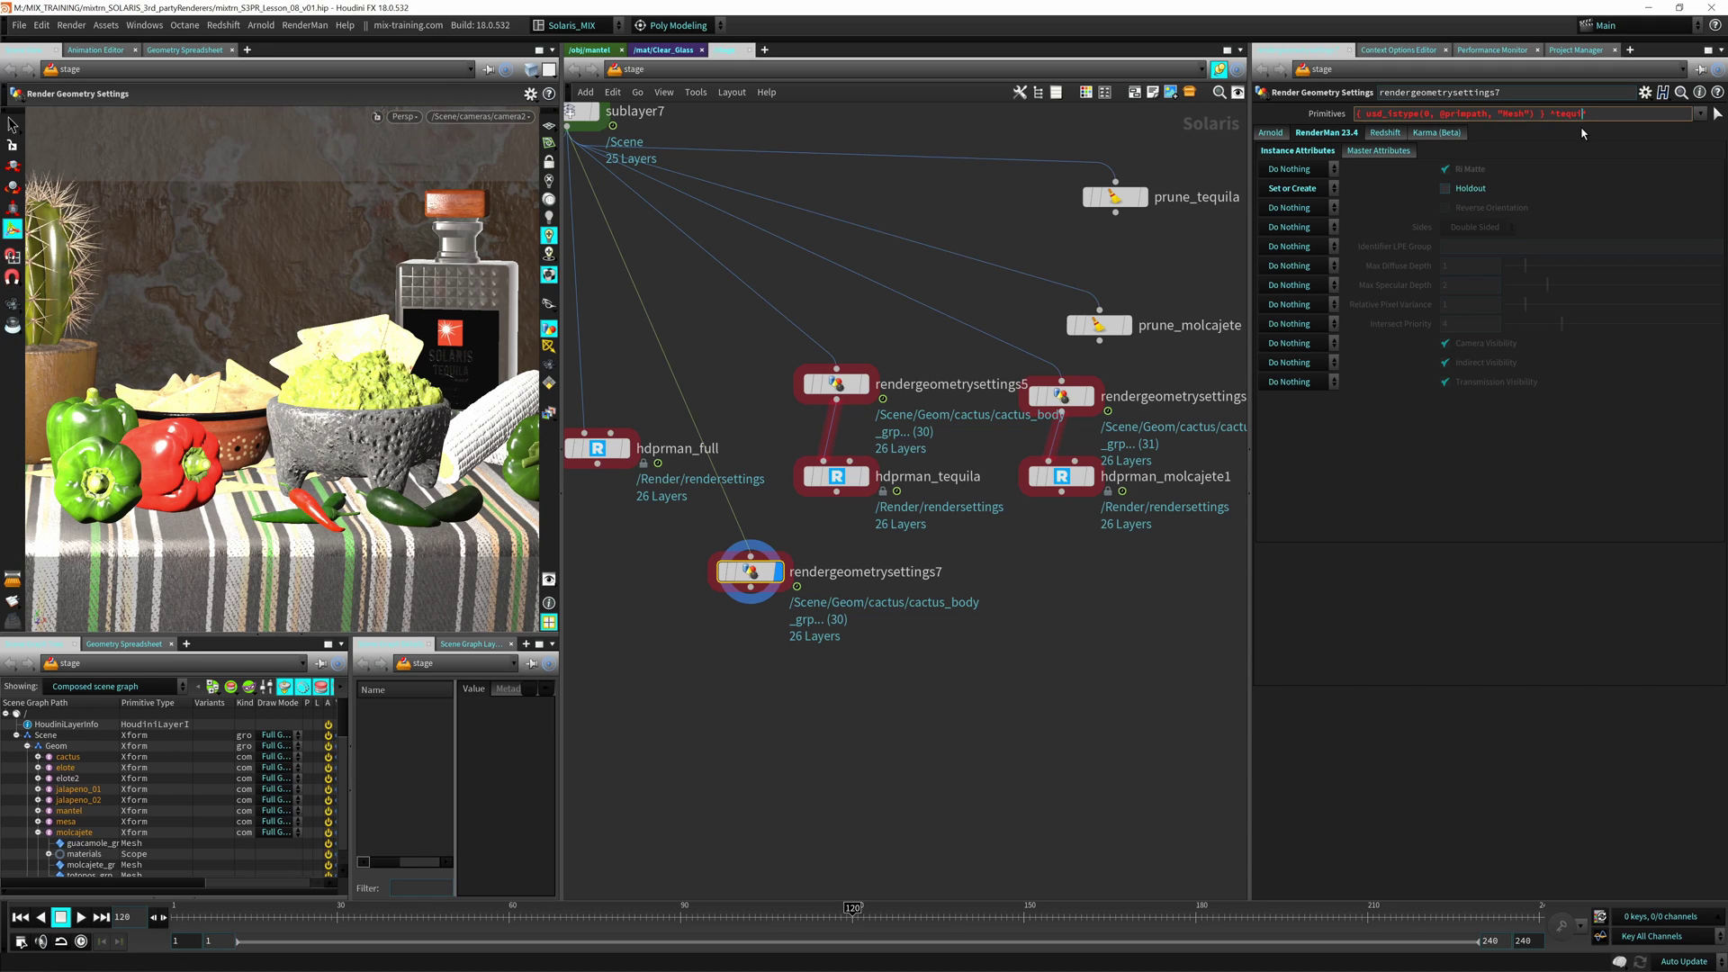
type("la")
key("Return")
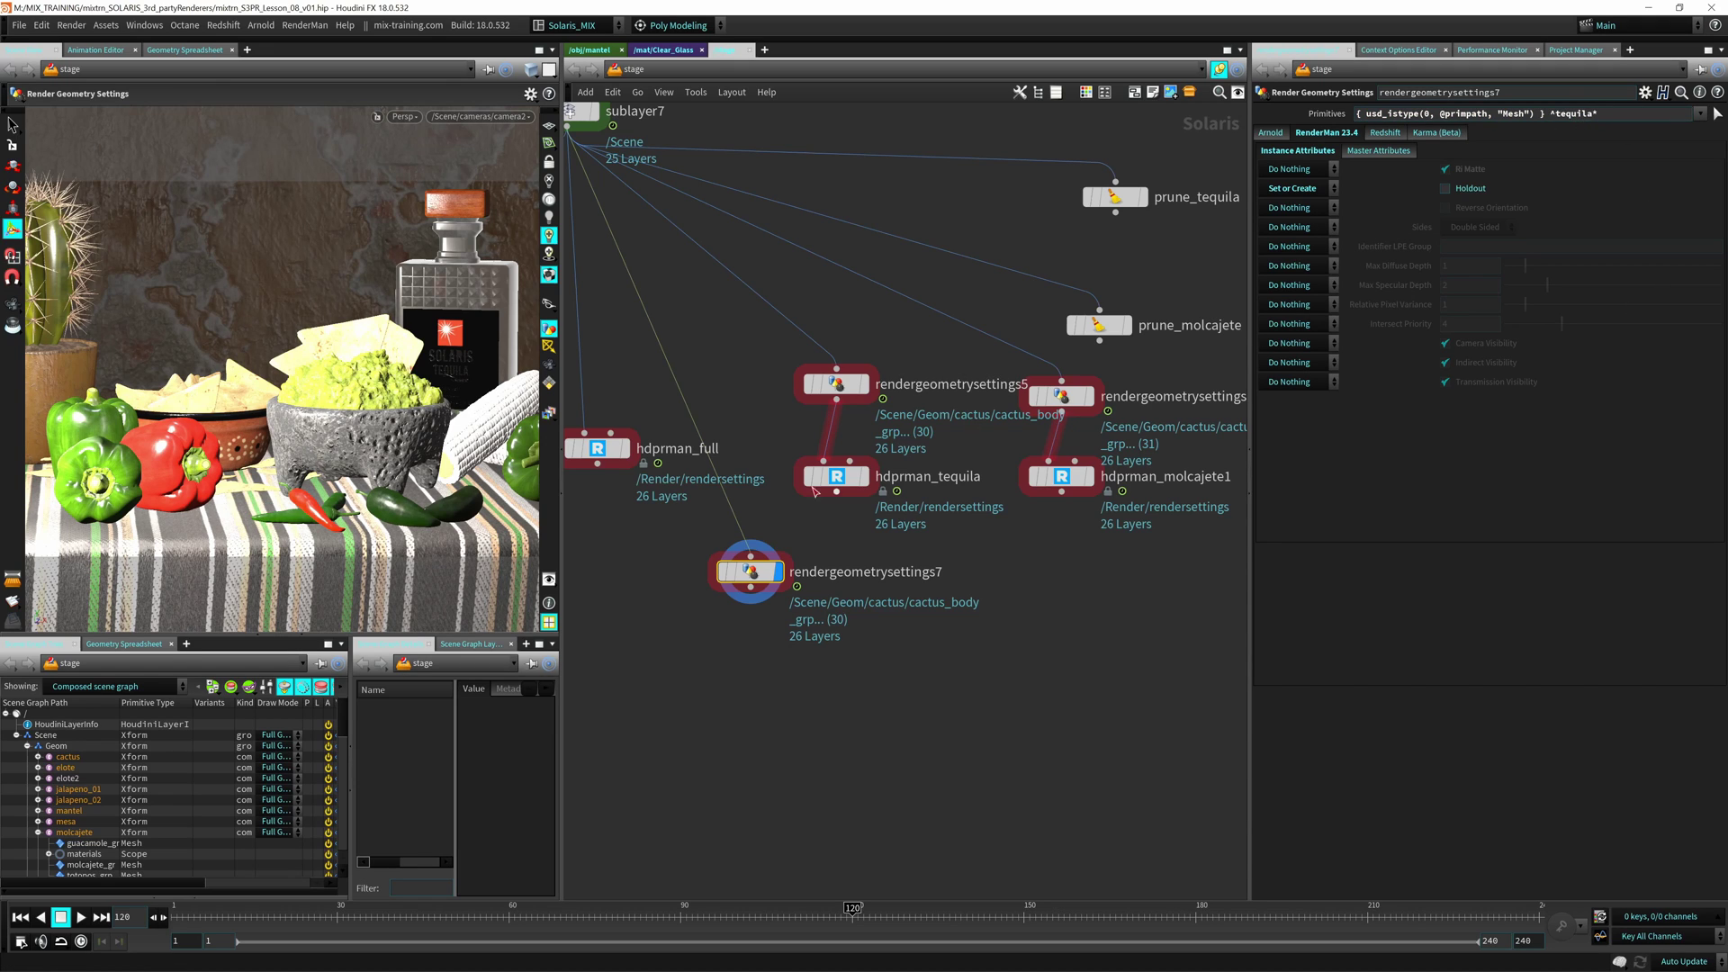
Step: Recheck rendergeometrysettings5's Ri Matte setting, then display hdprman_tequila and render the viewport with RenderMan 23.4
left_click(830, 384)
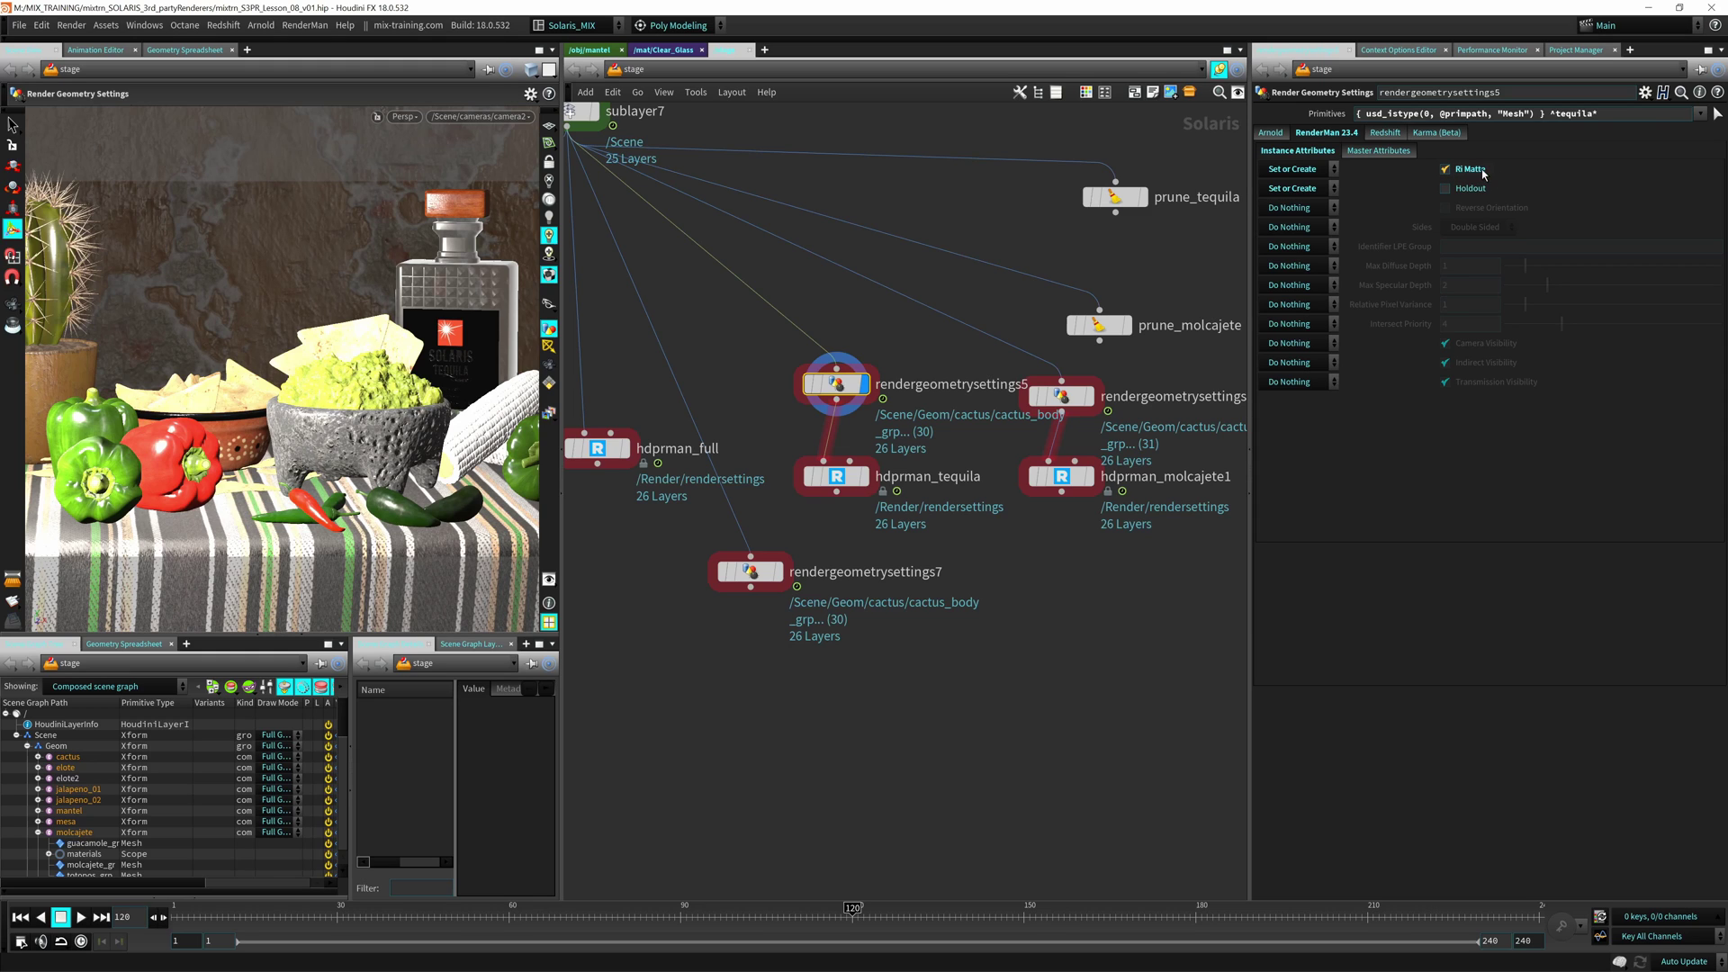
left_click(836, 476)
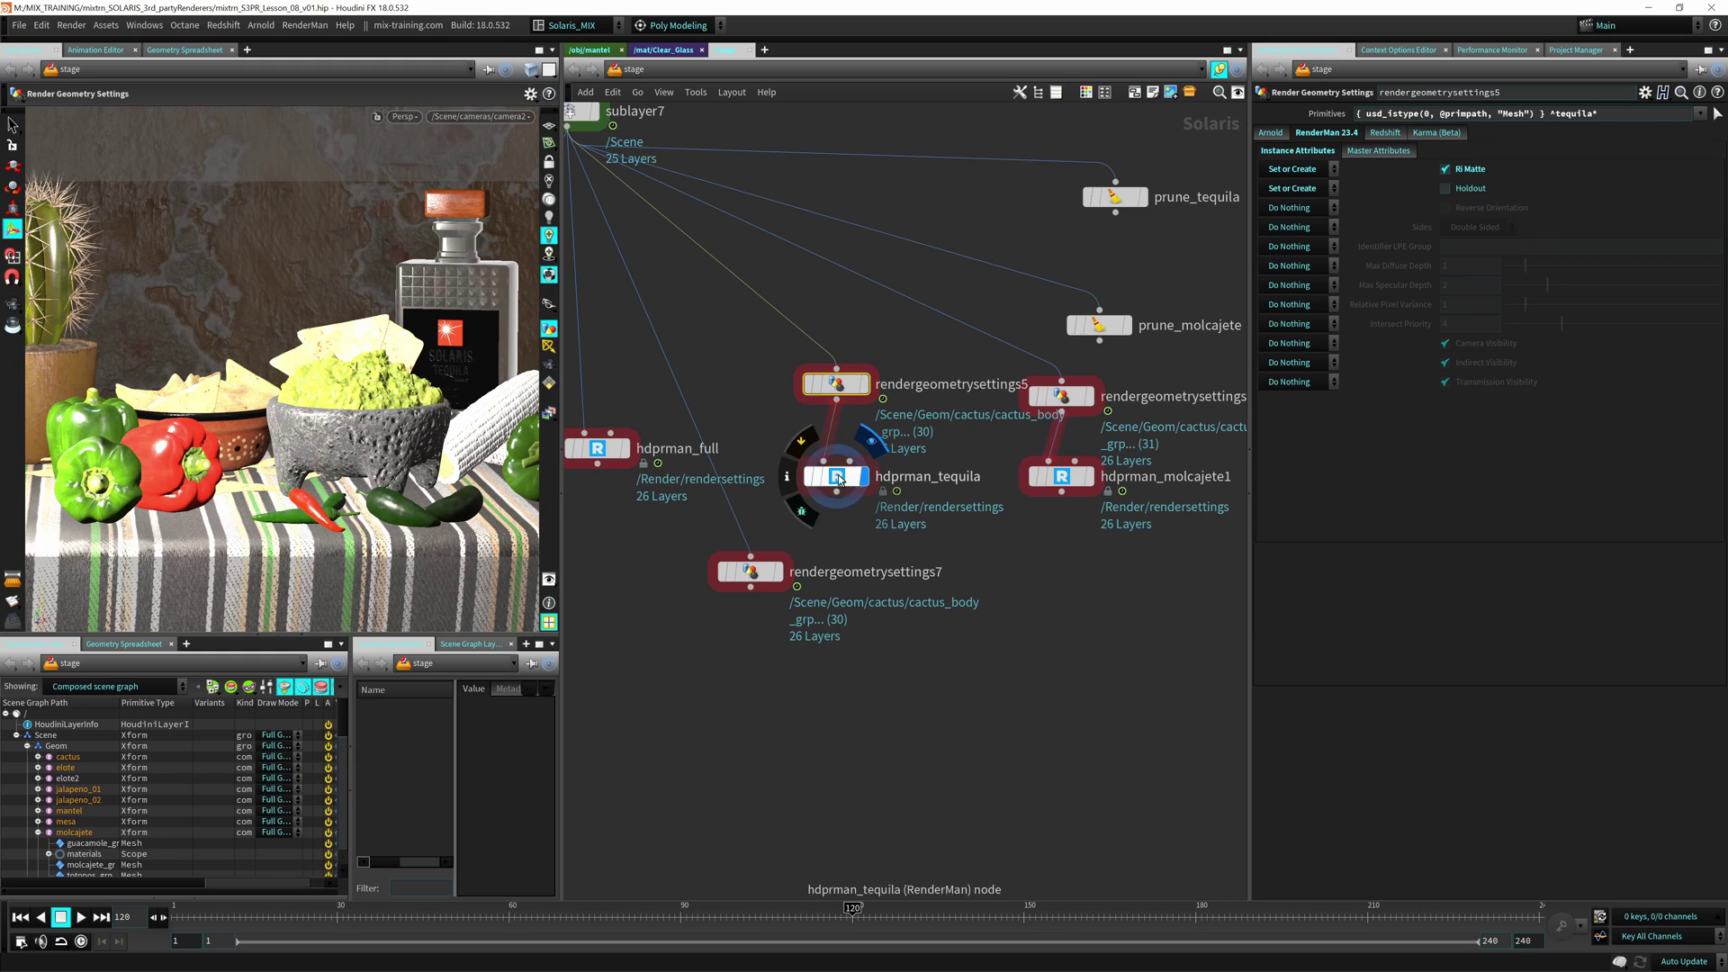
left_click(454, 125)
left_click(403, 117)
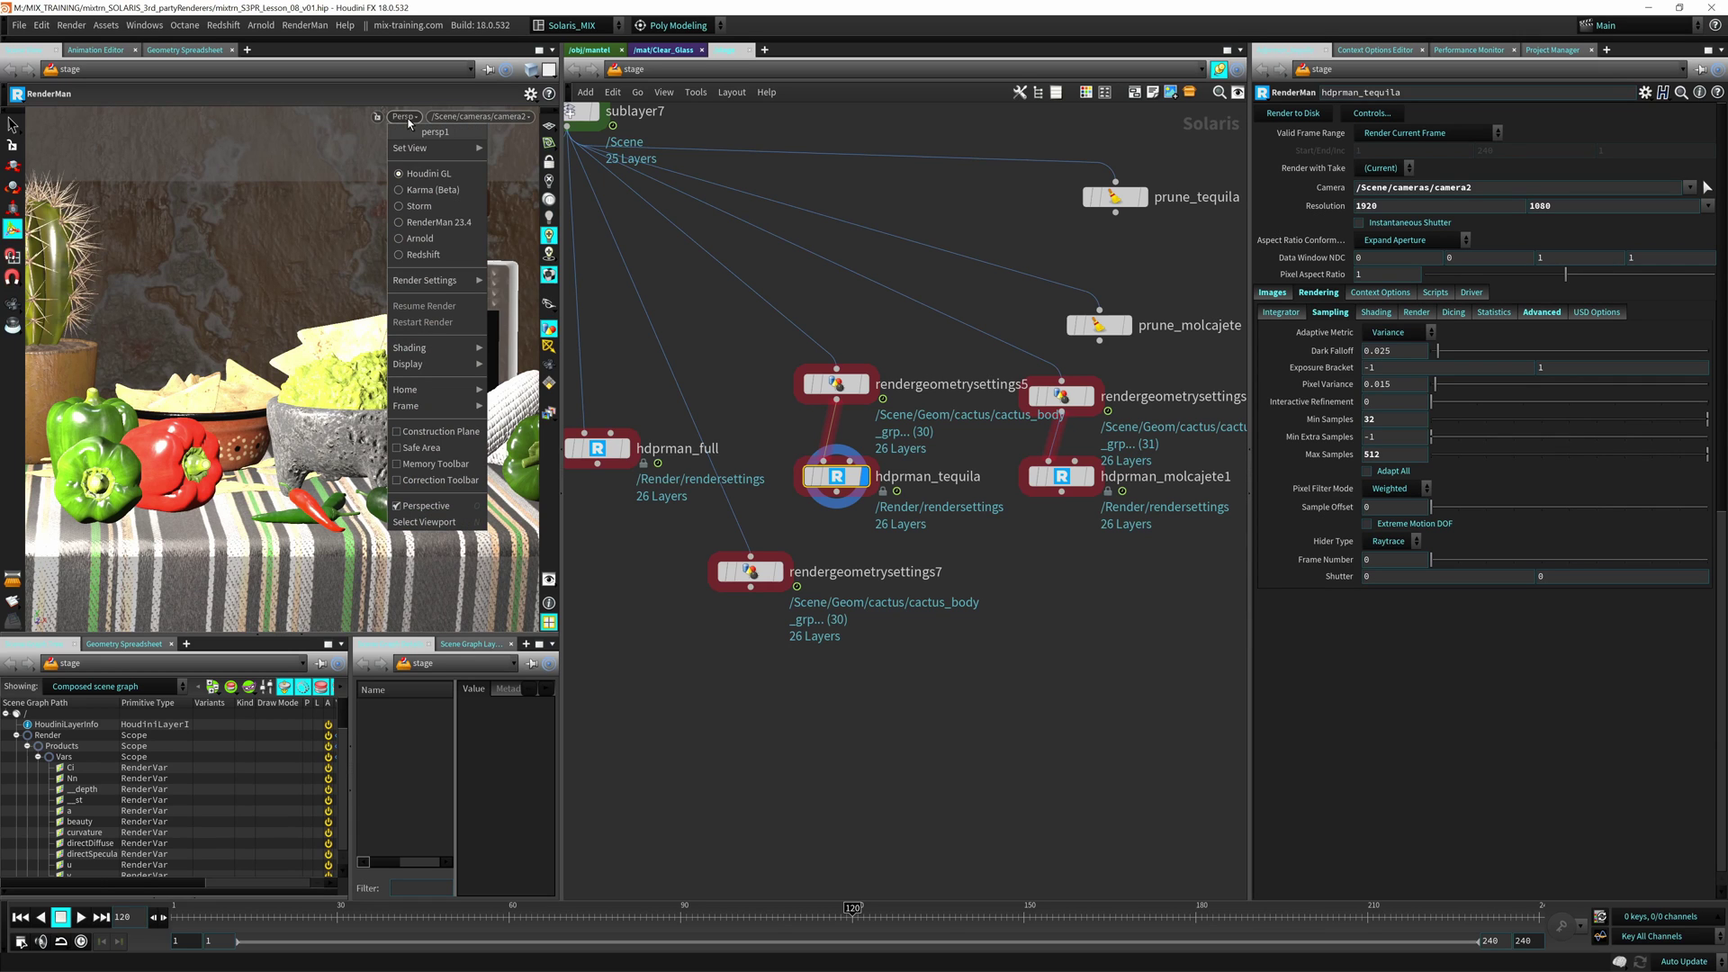
left_click(423, 223)
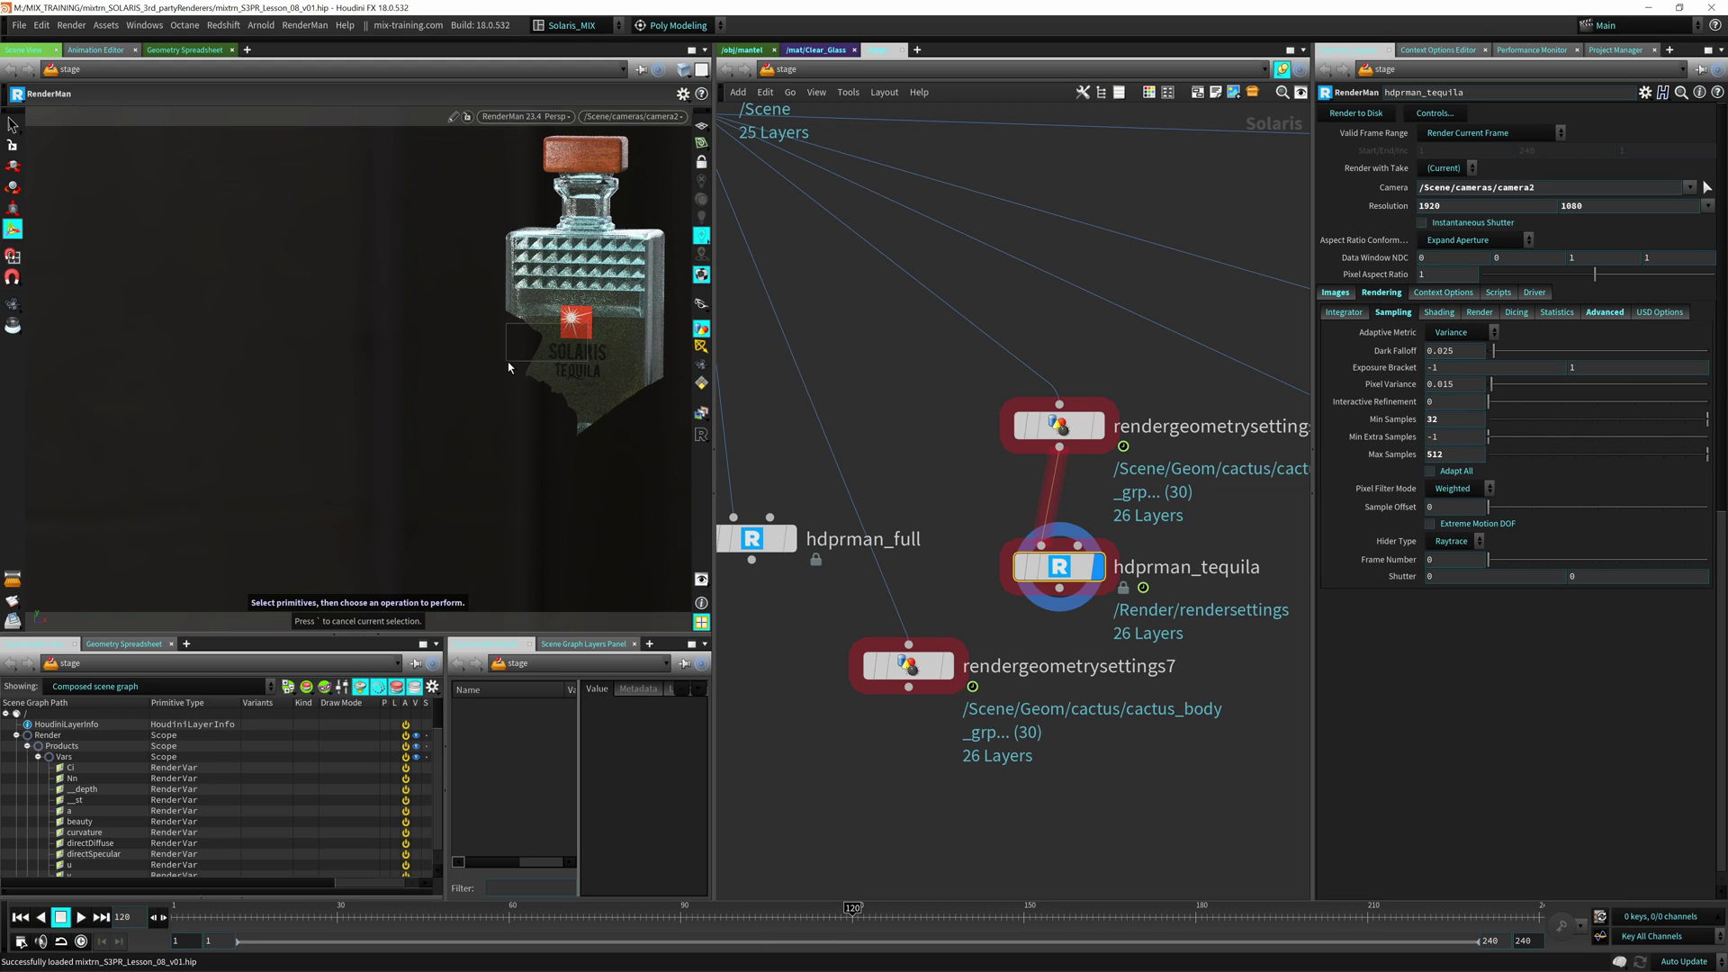
left_click(594, 166)
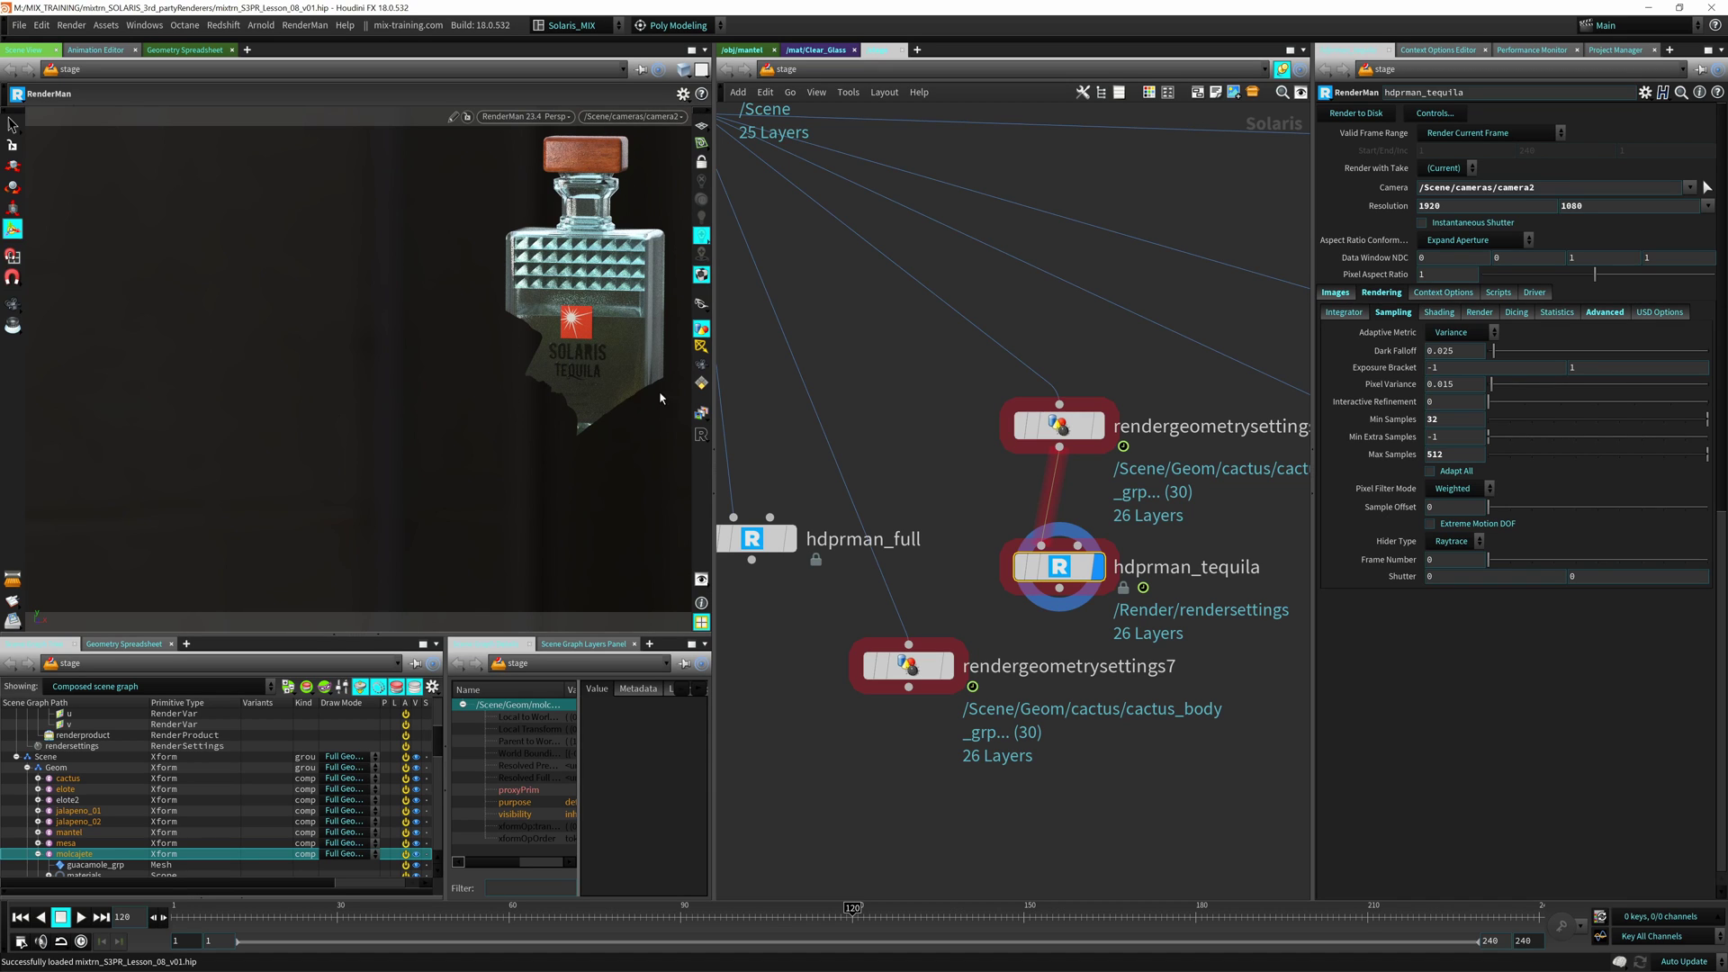
Step: Display rendergeometrysettings6 in the viewport and widen the parameter area to read its full Primitives pattern
middle_click_drag(928, 469, 743, 431)
middle_click_drag(1091, 569, 903, 532)
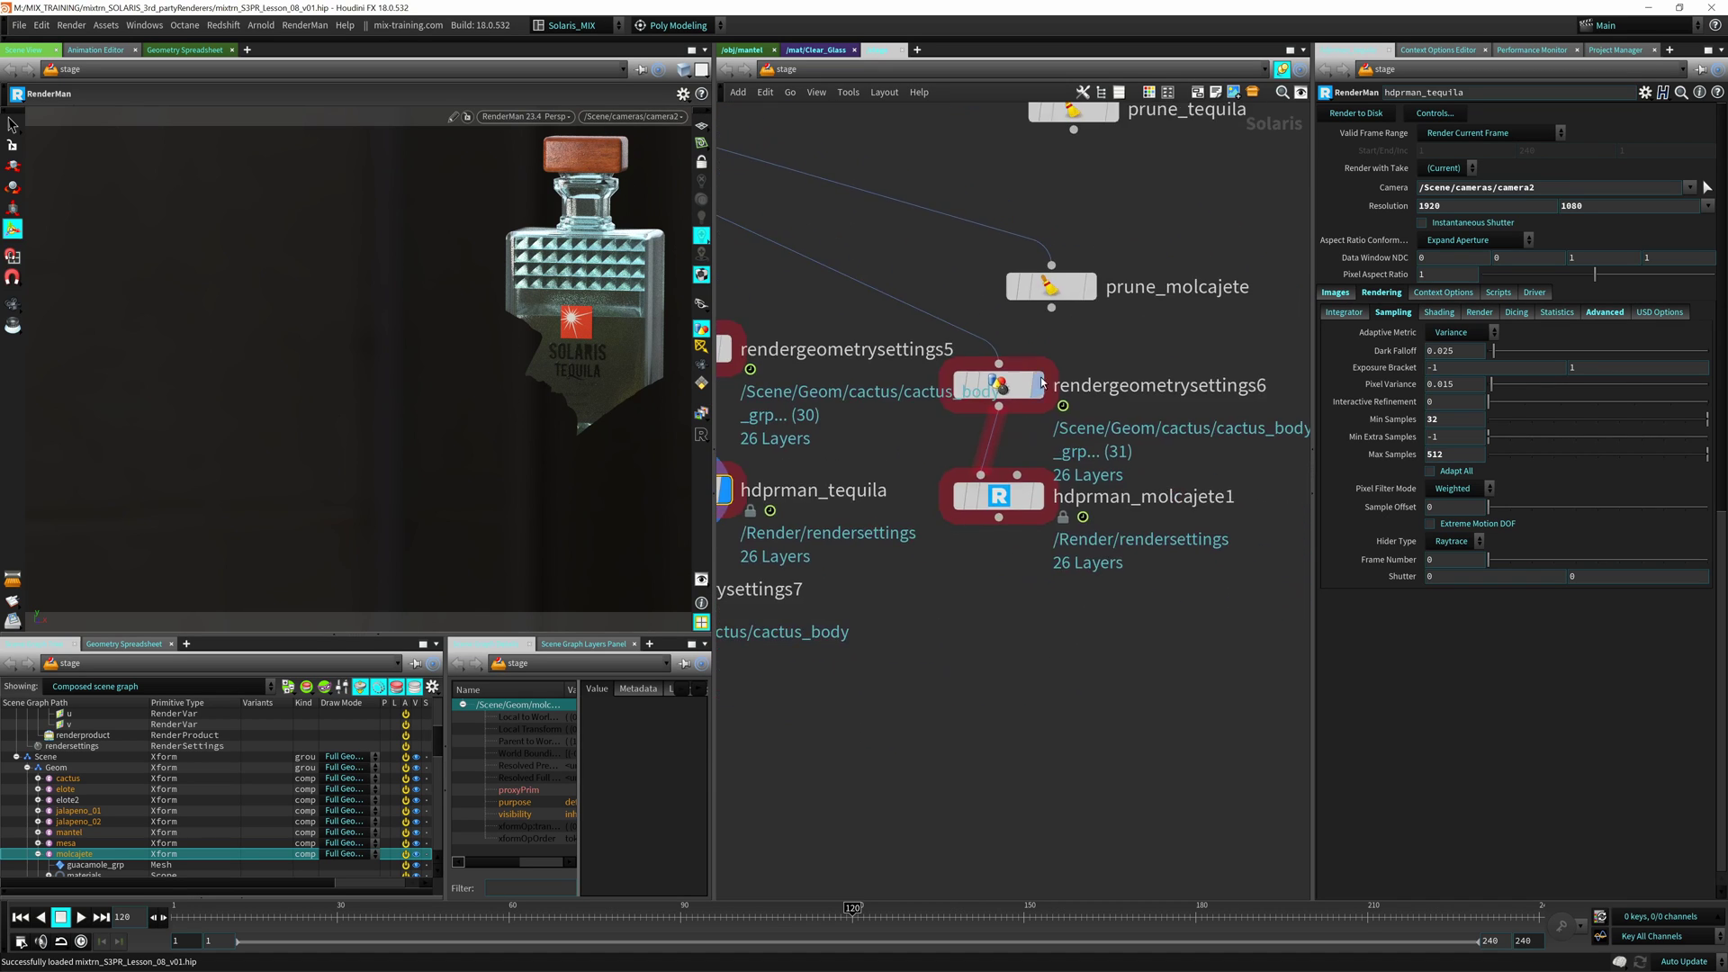
left_click_drag(1014, 393, 1051, 383)
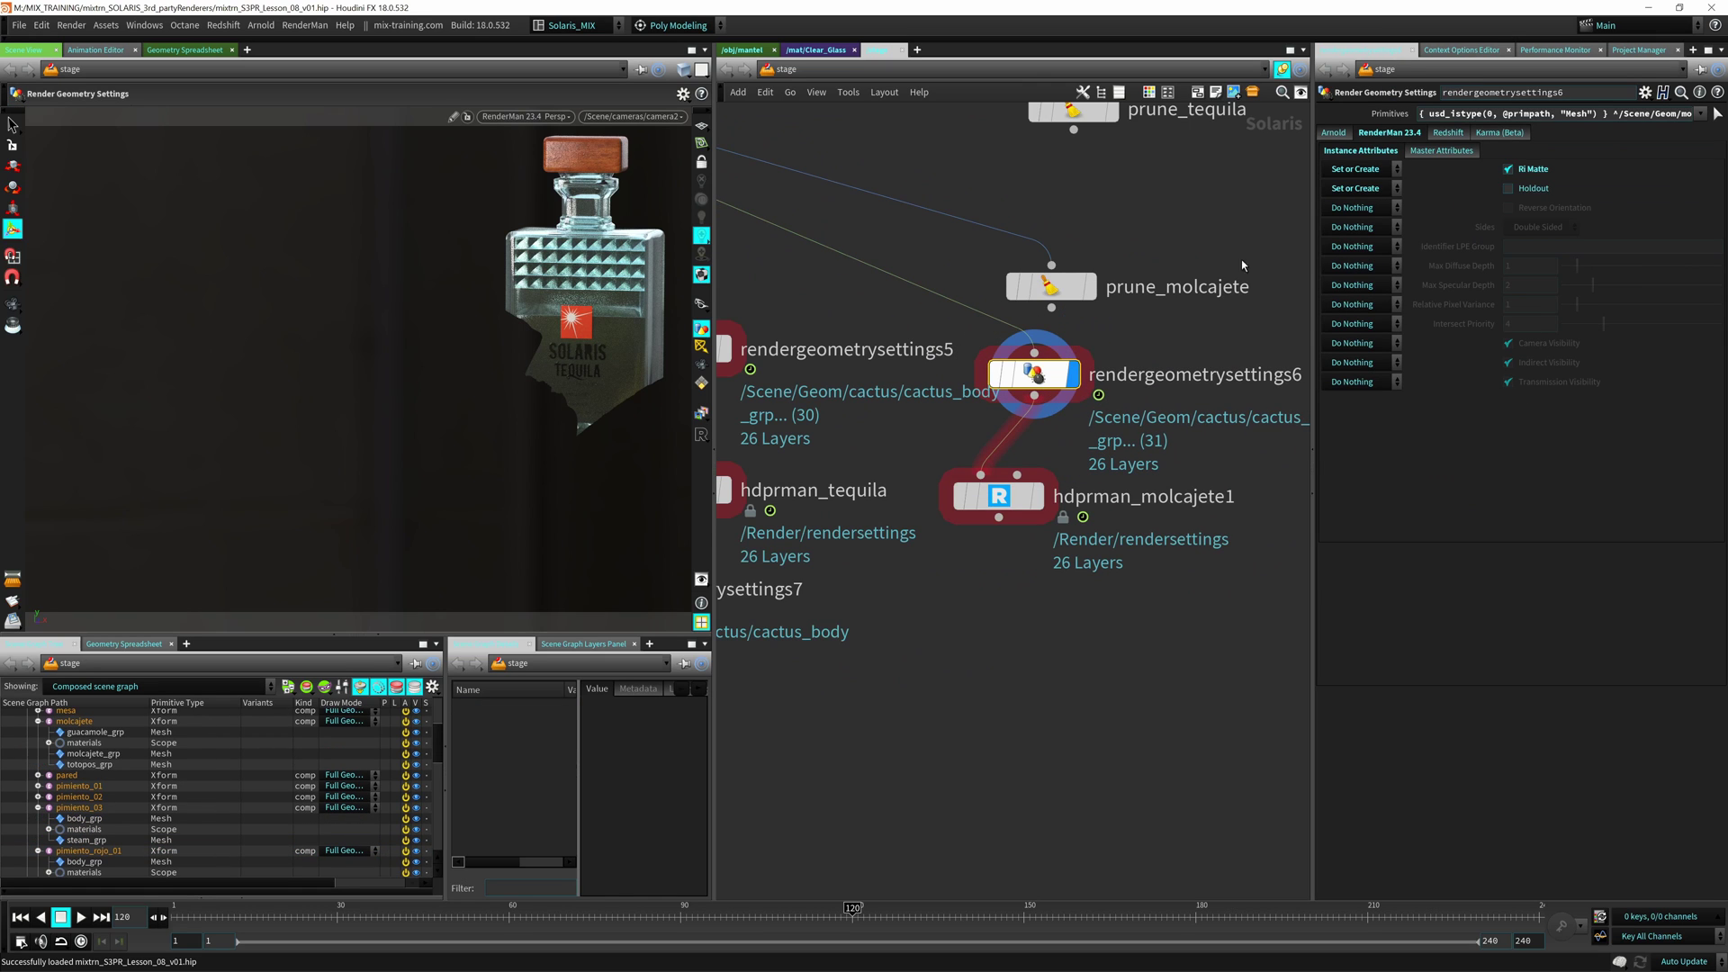
left_click_drag(1311, 247, 1186, 246)
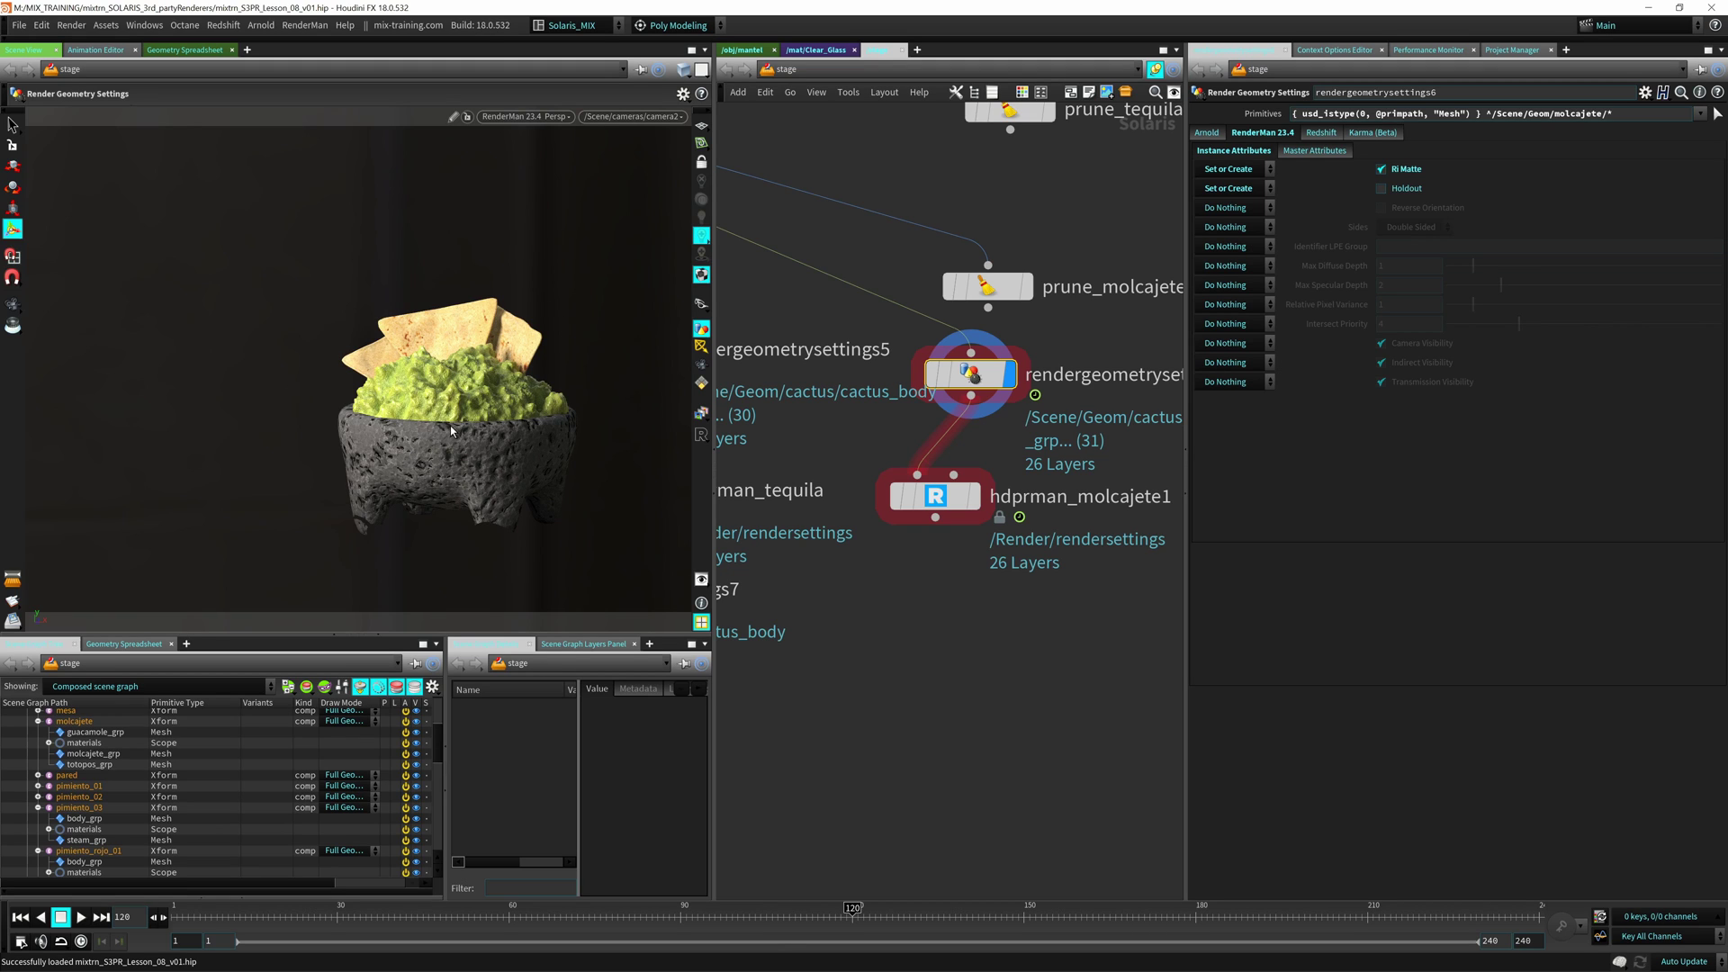
Step: Align hdprman_molcajete1 beneath rendergeometrysettings6 and bring up its RenderMan output settings
middle_click_drag(772, 396, 877, 449)
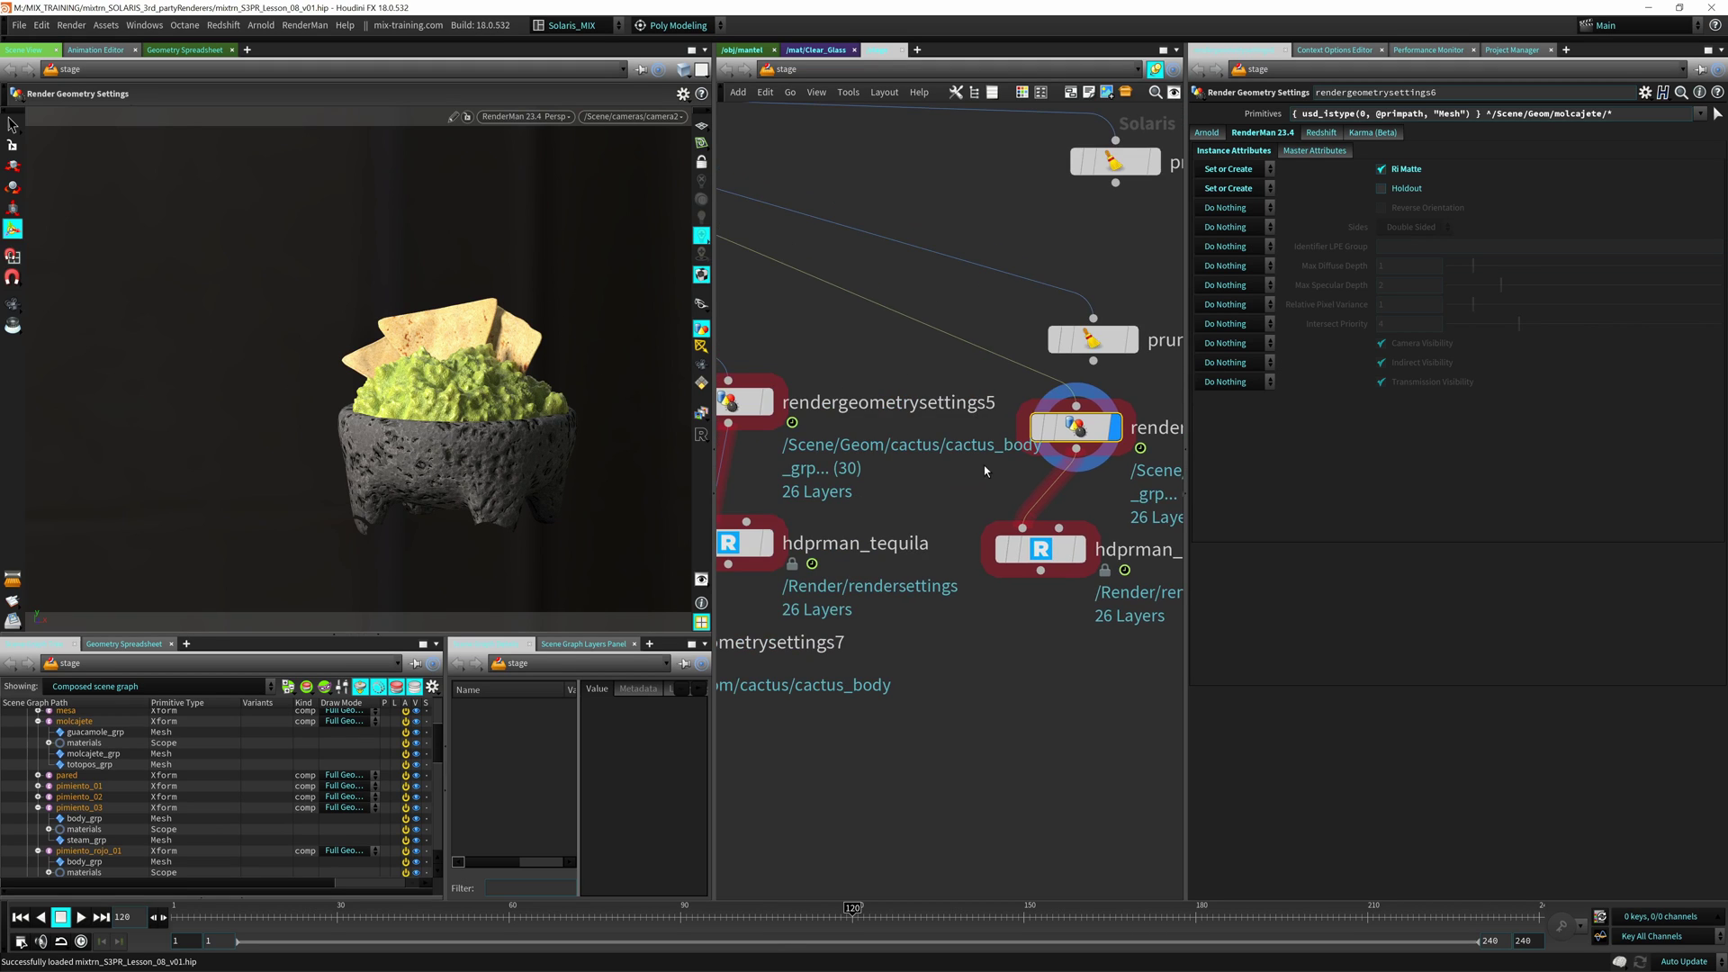
left_click_drag(1036, 544, 1063, 538)
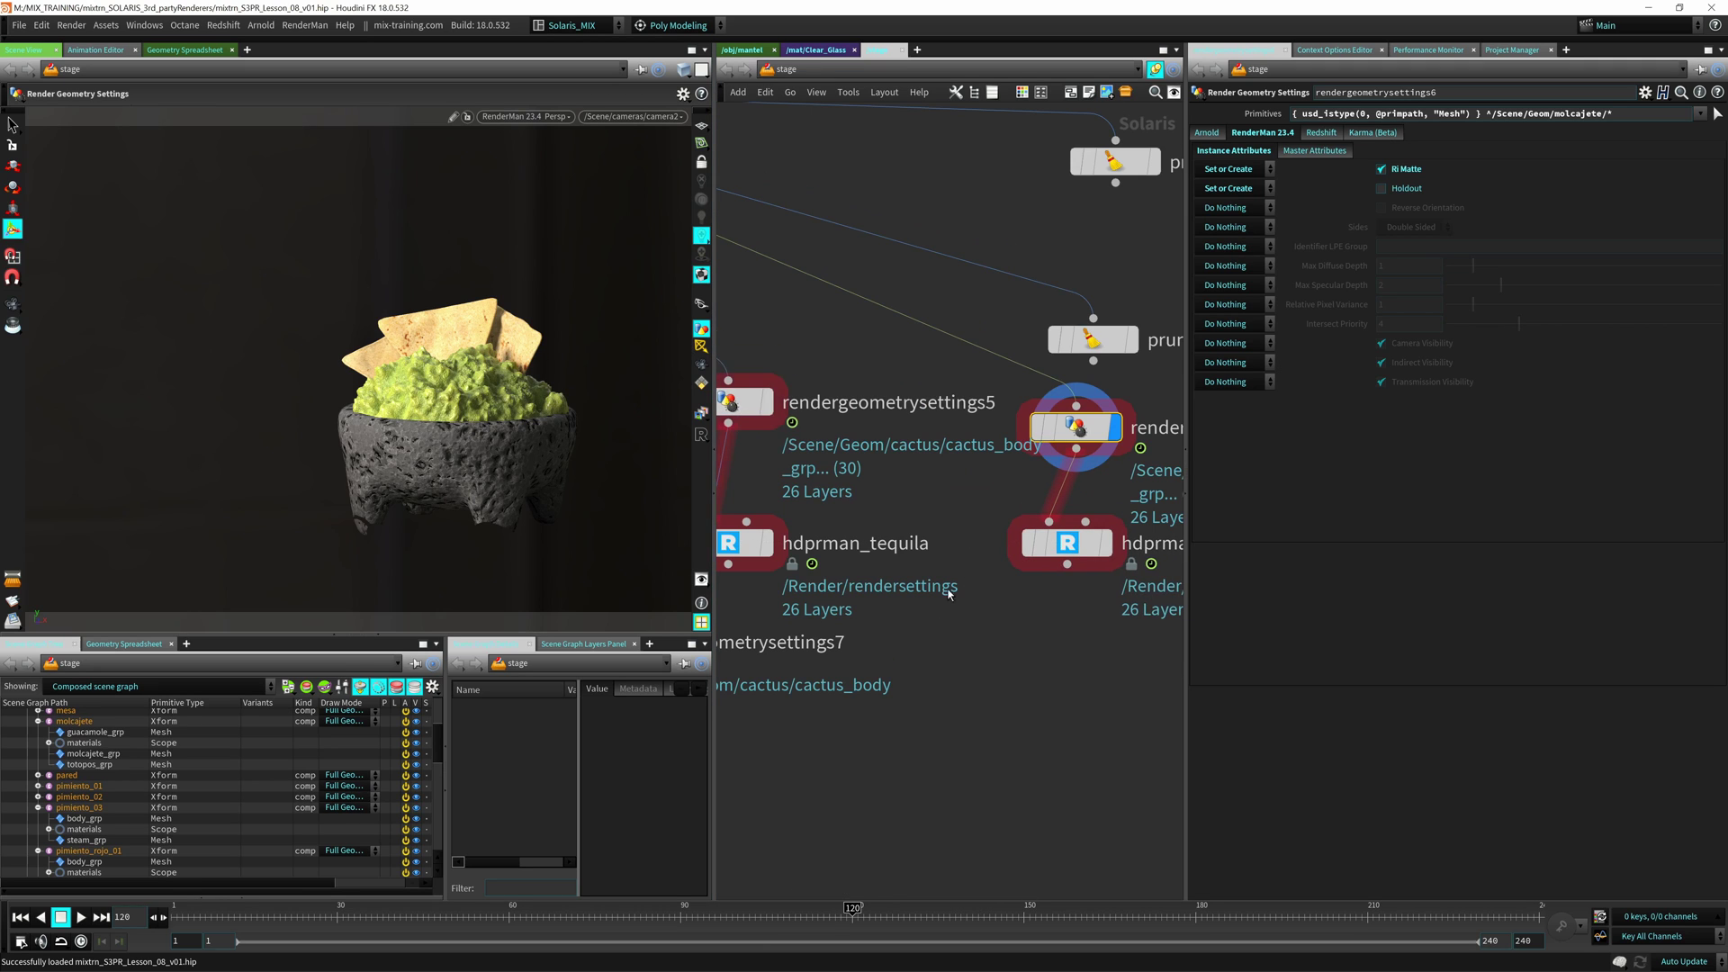
middle_click_drag(947, 591, 839, 470)
left_click(986, 423)
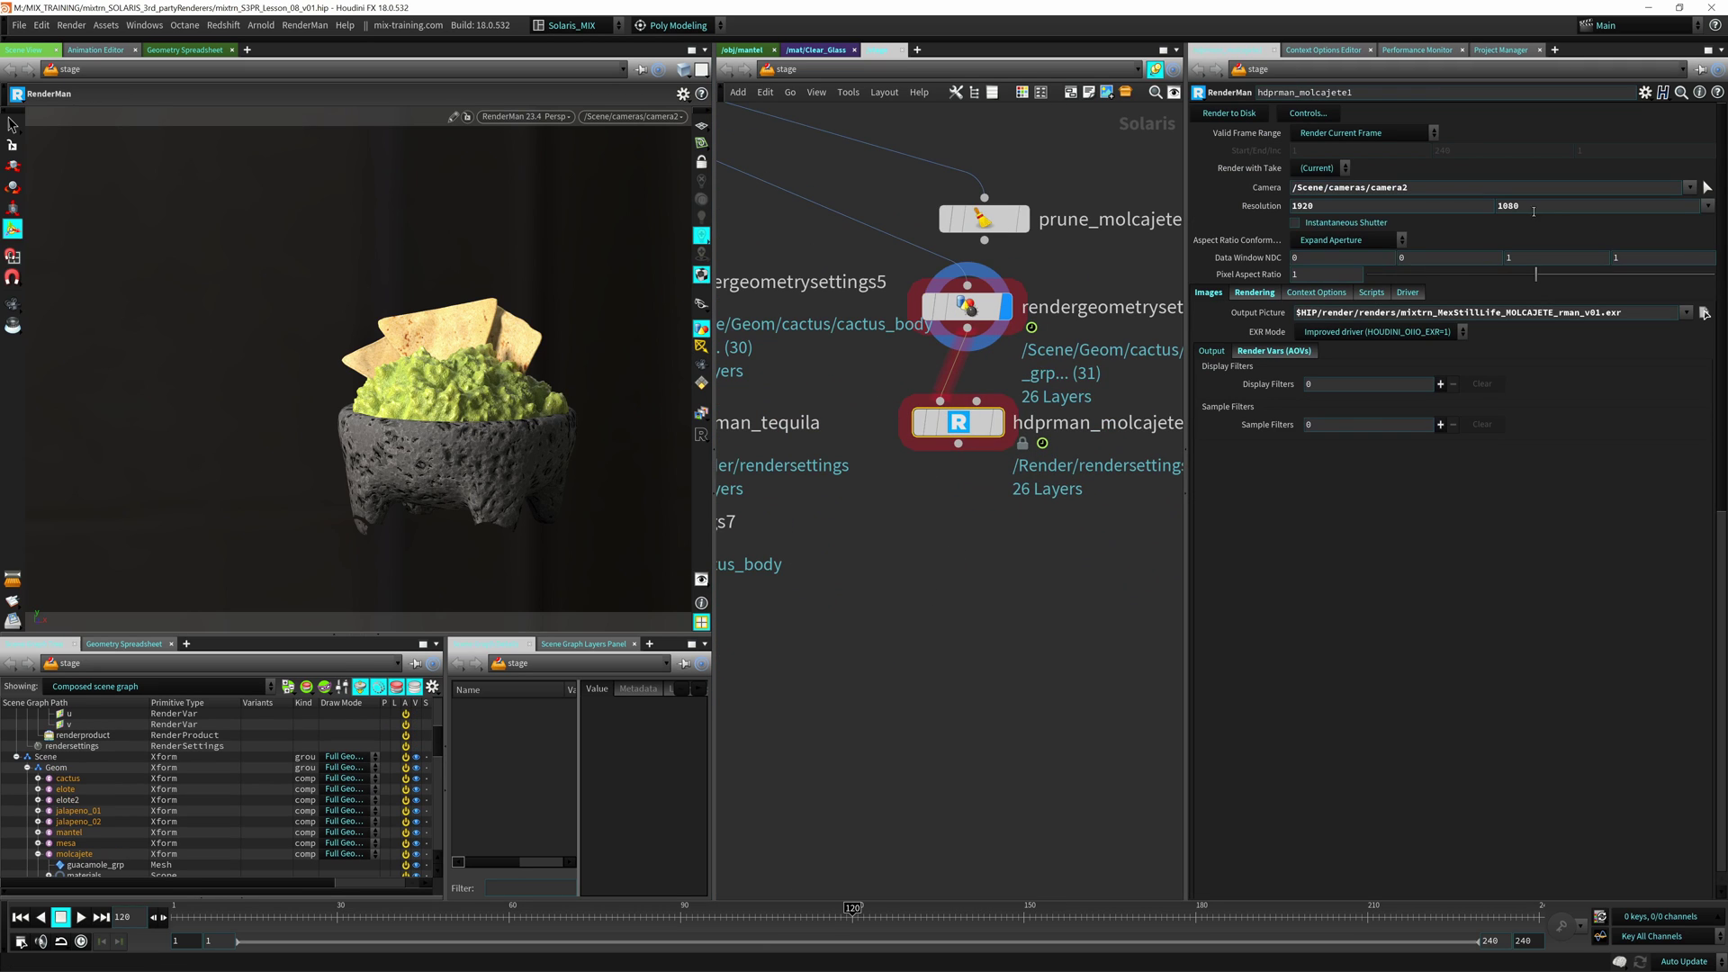
left_click_drag(1188, 591, 1357, 592)
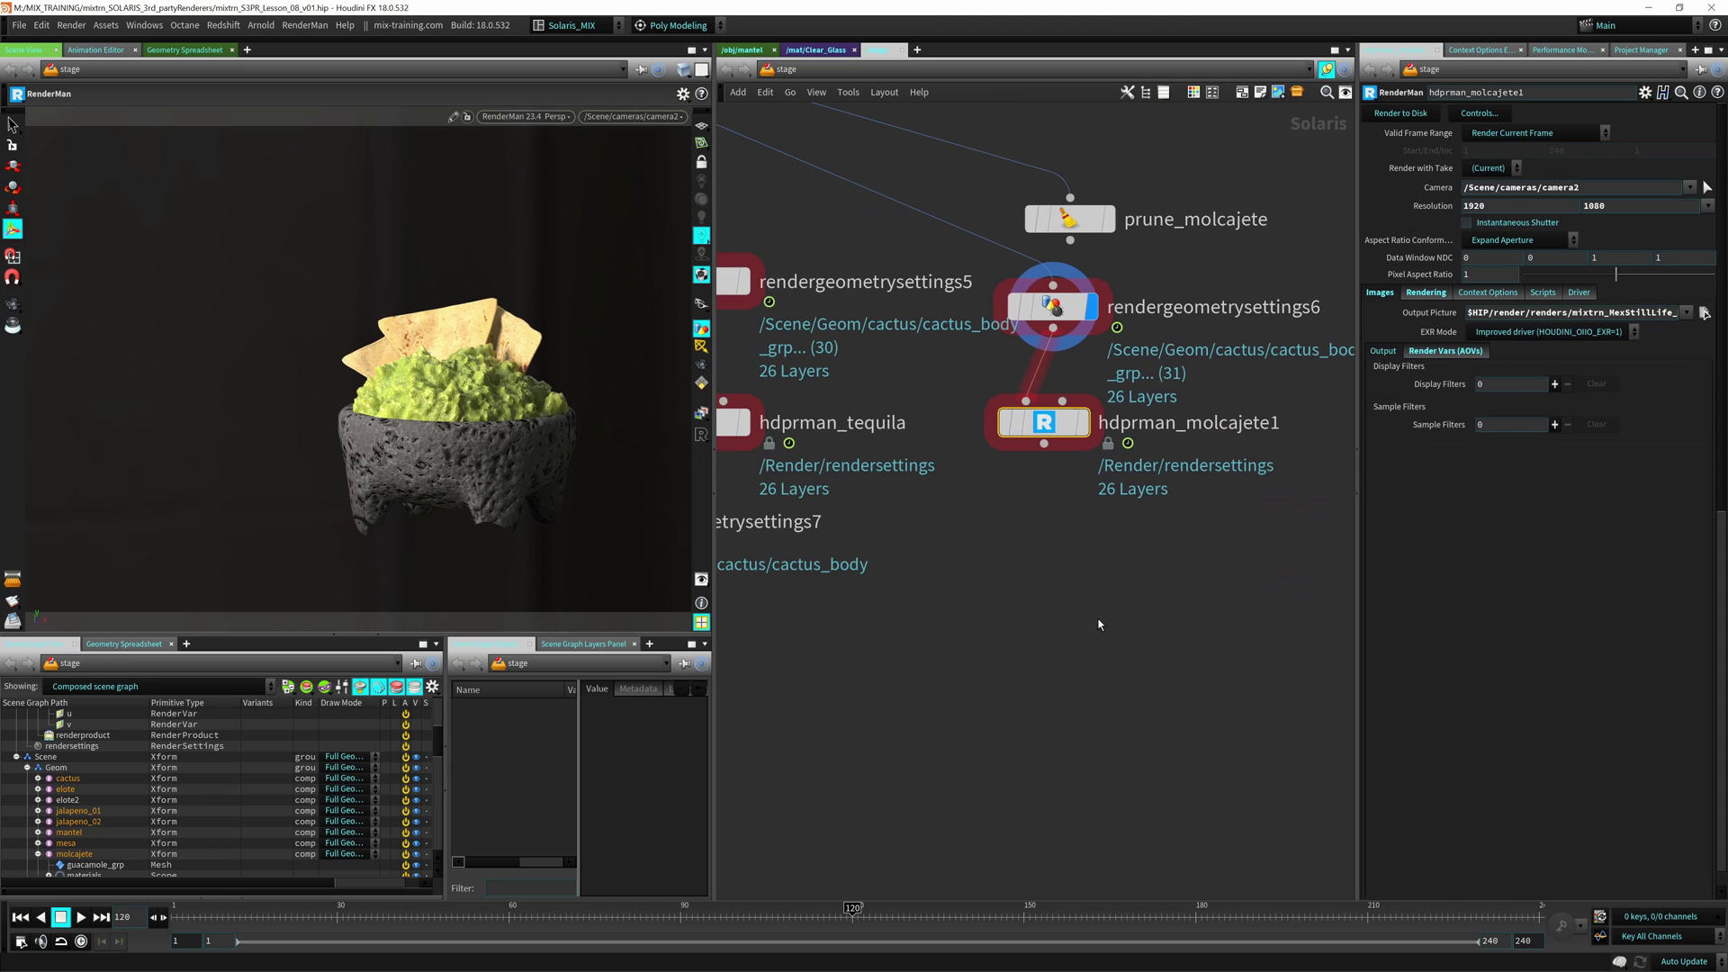
Step: Examine rendergeometrysettings6's Primitives pattern, reviewing the usd_istype mesh expression and the /Scene/Geom/molcajete/* exclusion
left_click(1053, 307)
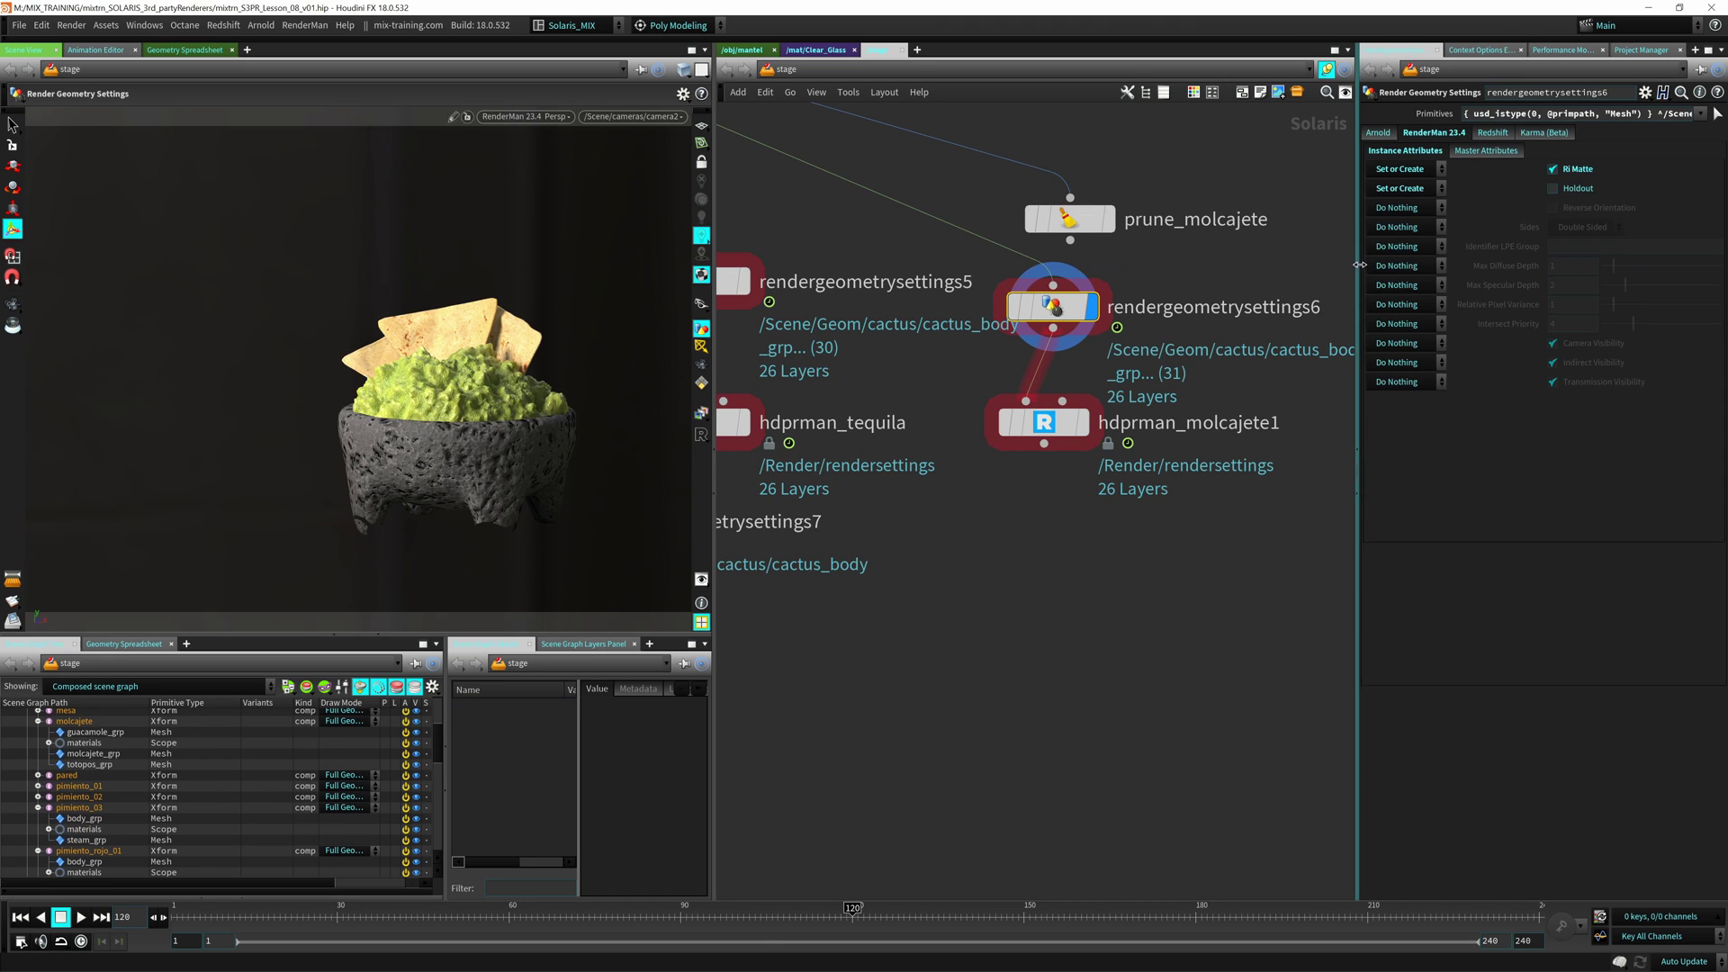
left_click_drag(1357, 267, 956, 267)
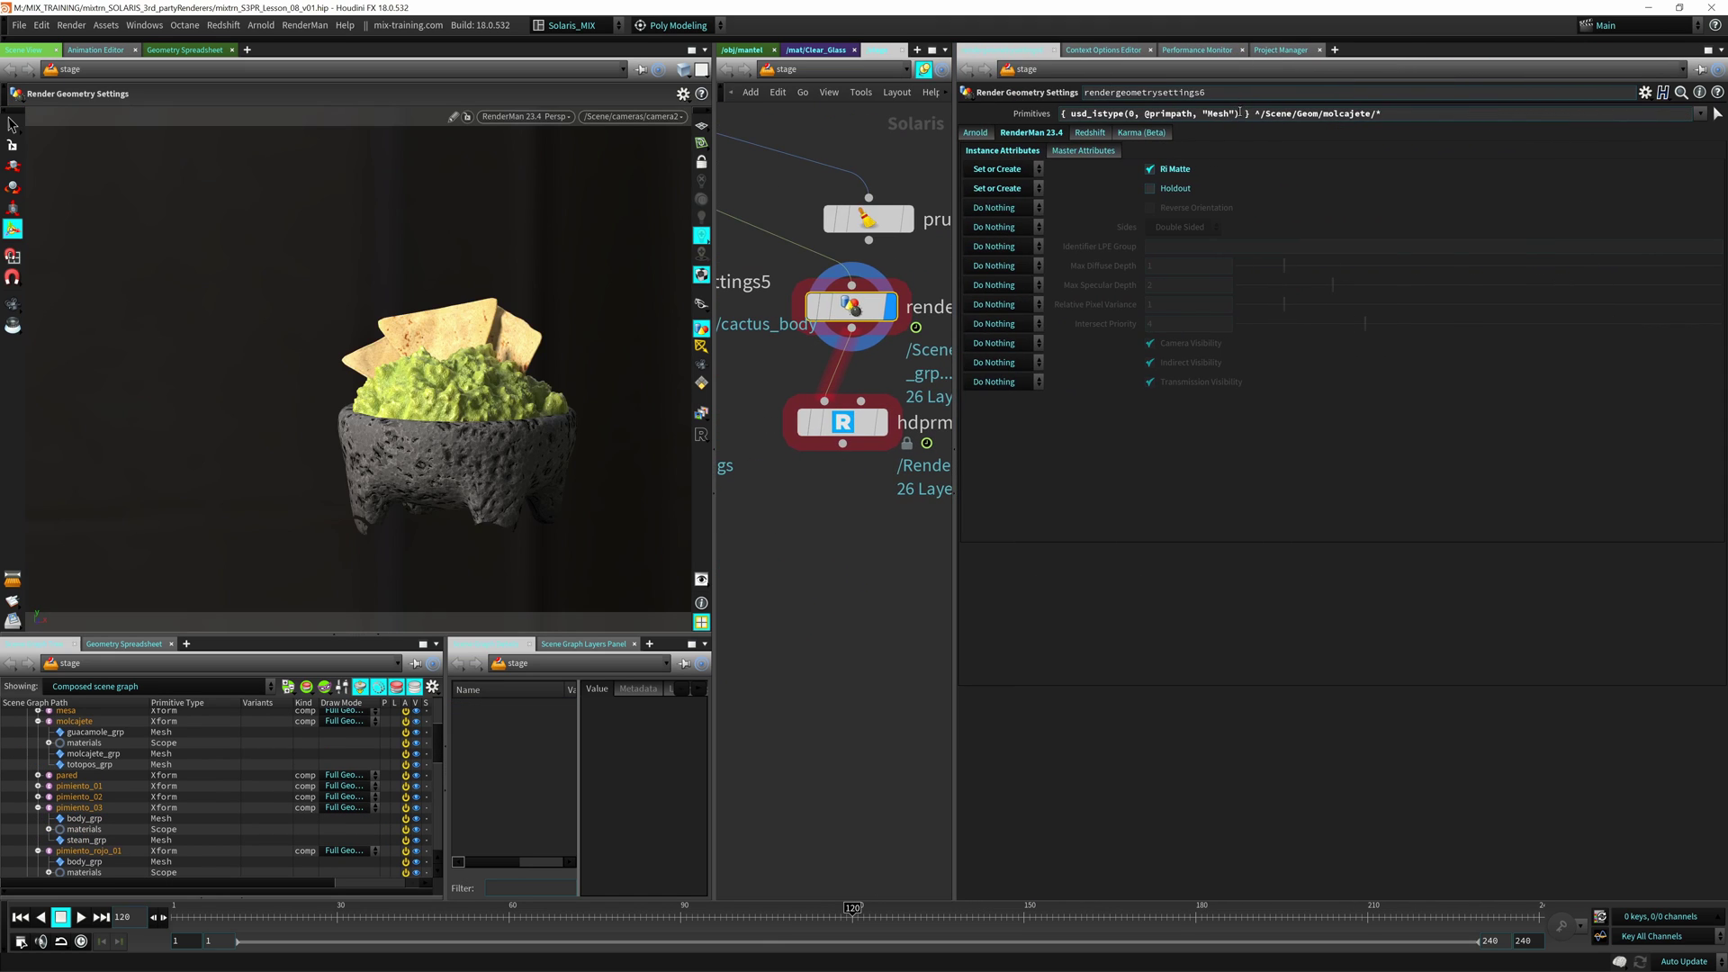
left_click_drag(1239, 112, 1062, 142)
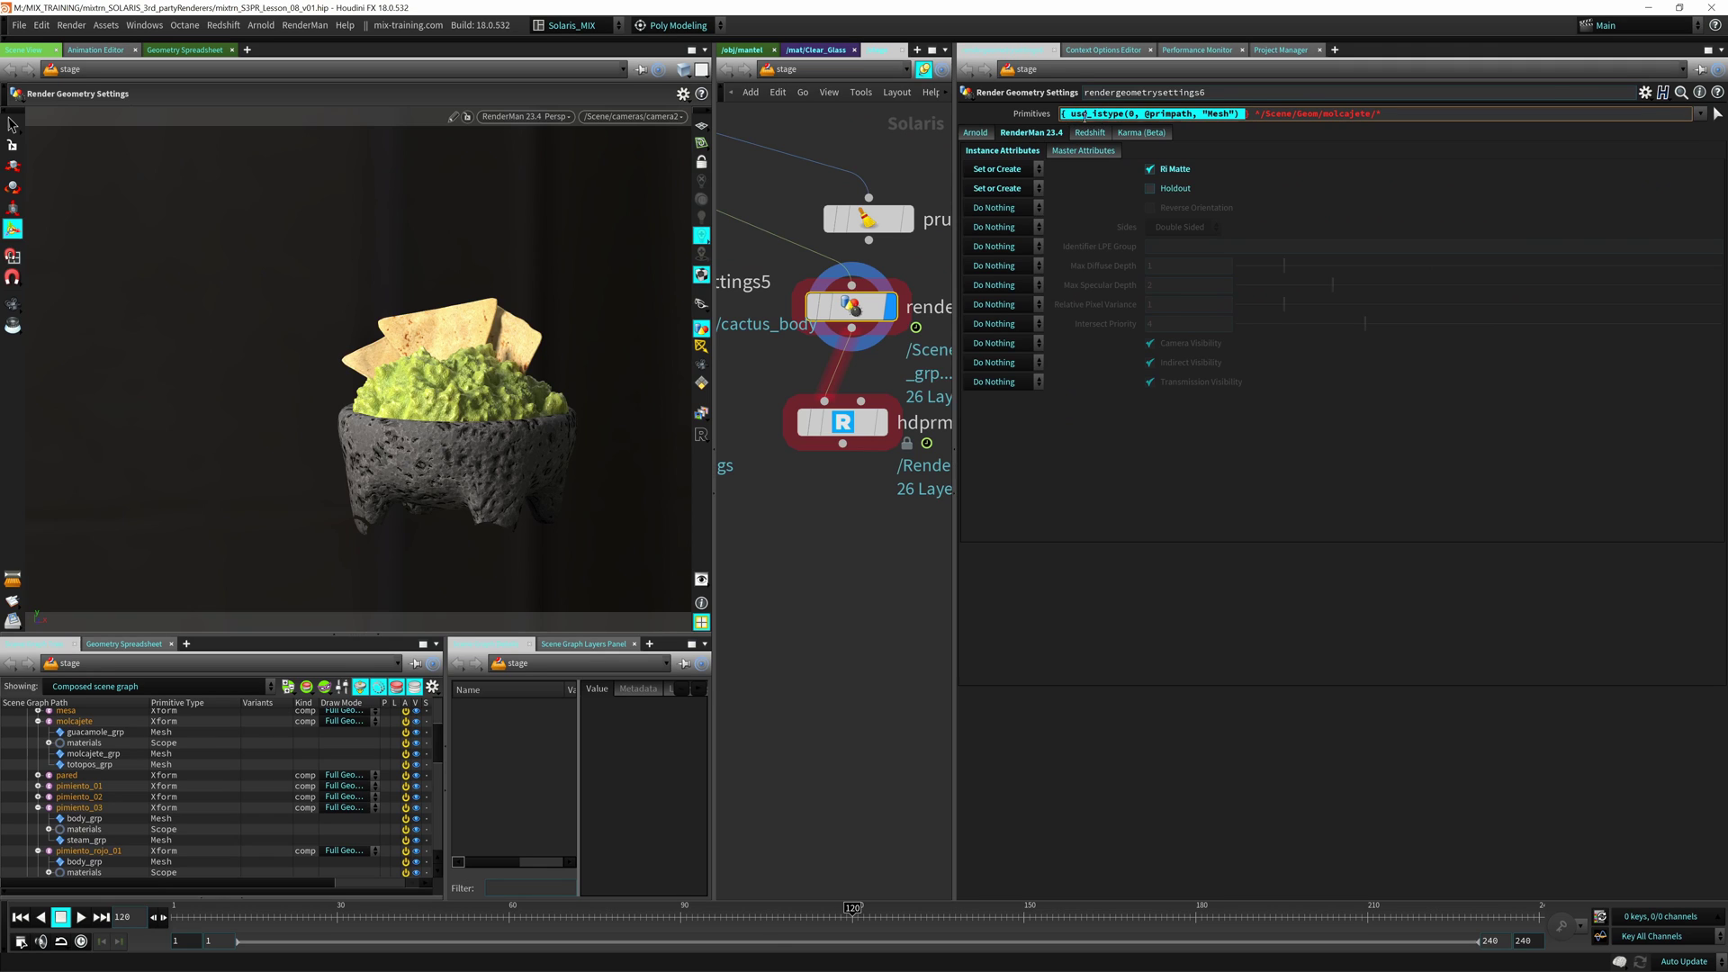
left_click_drag(1251, 113, 1055, 114)
left_click_drag(1258, 114, 1394, 115)
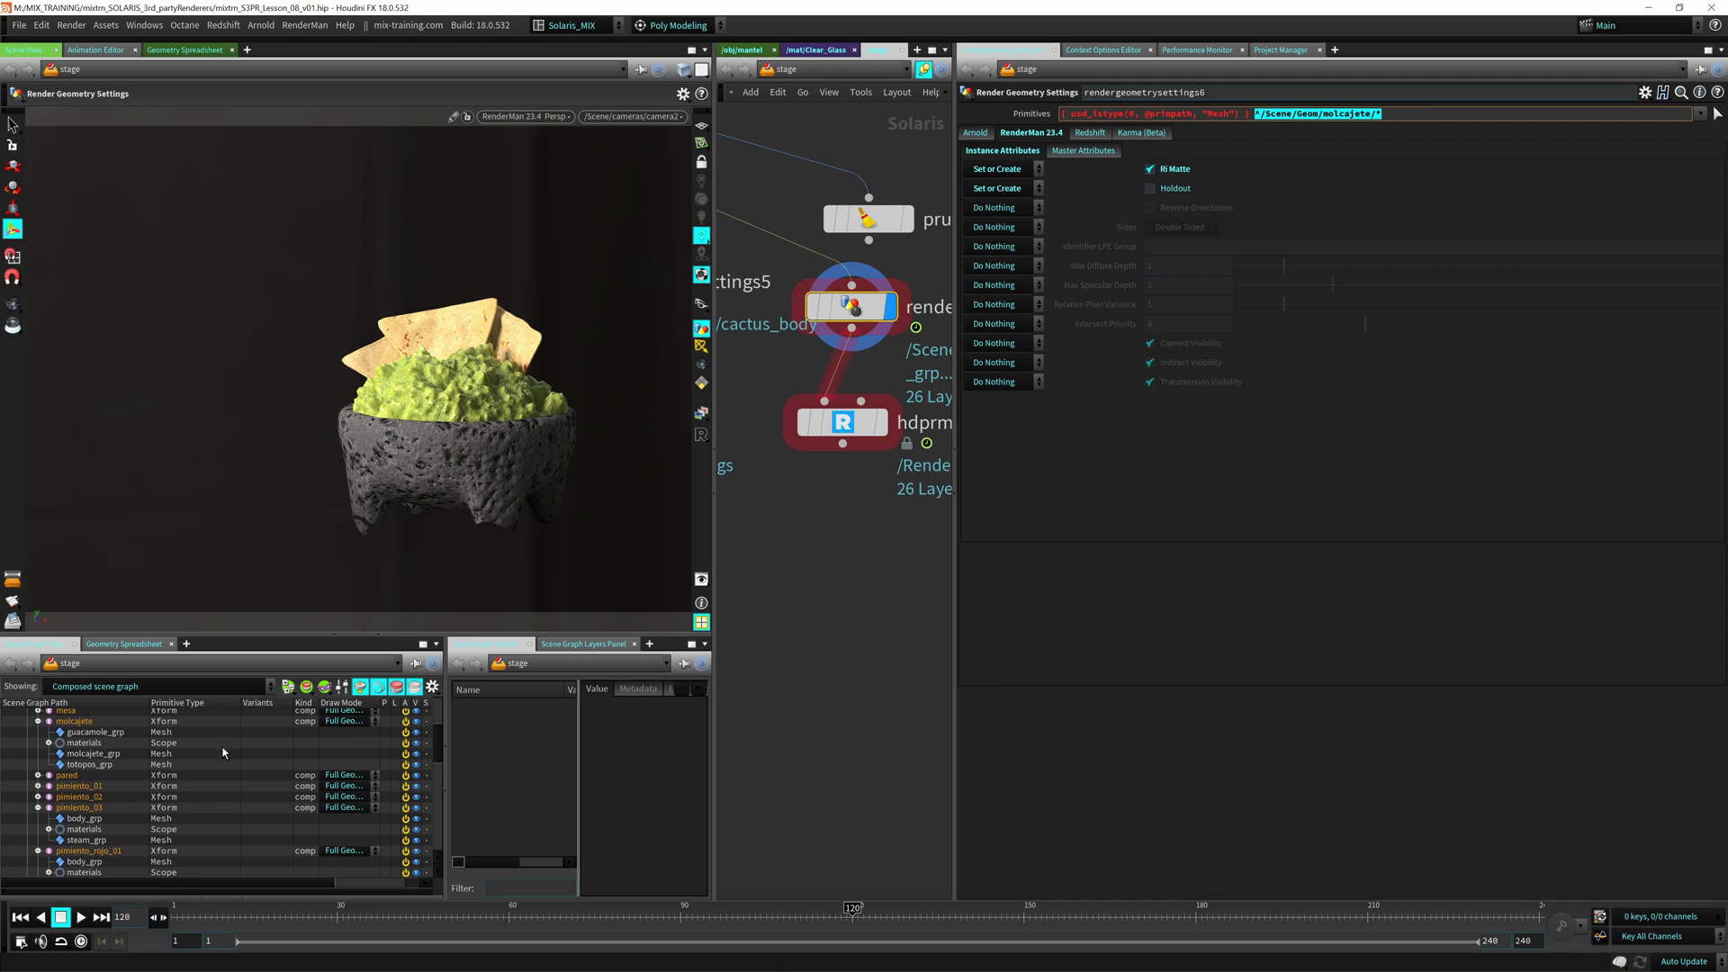
Step: Select the molcajete primitive in the scene graph and check its path and trailing wildcard in the Primitives exclusion
left_click_drag(442, 744, 250, 756)
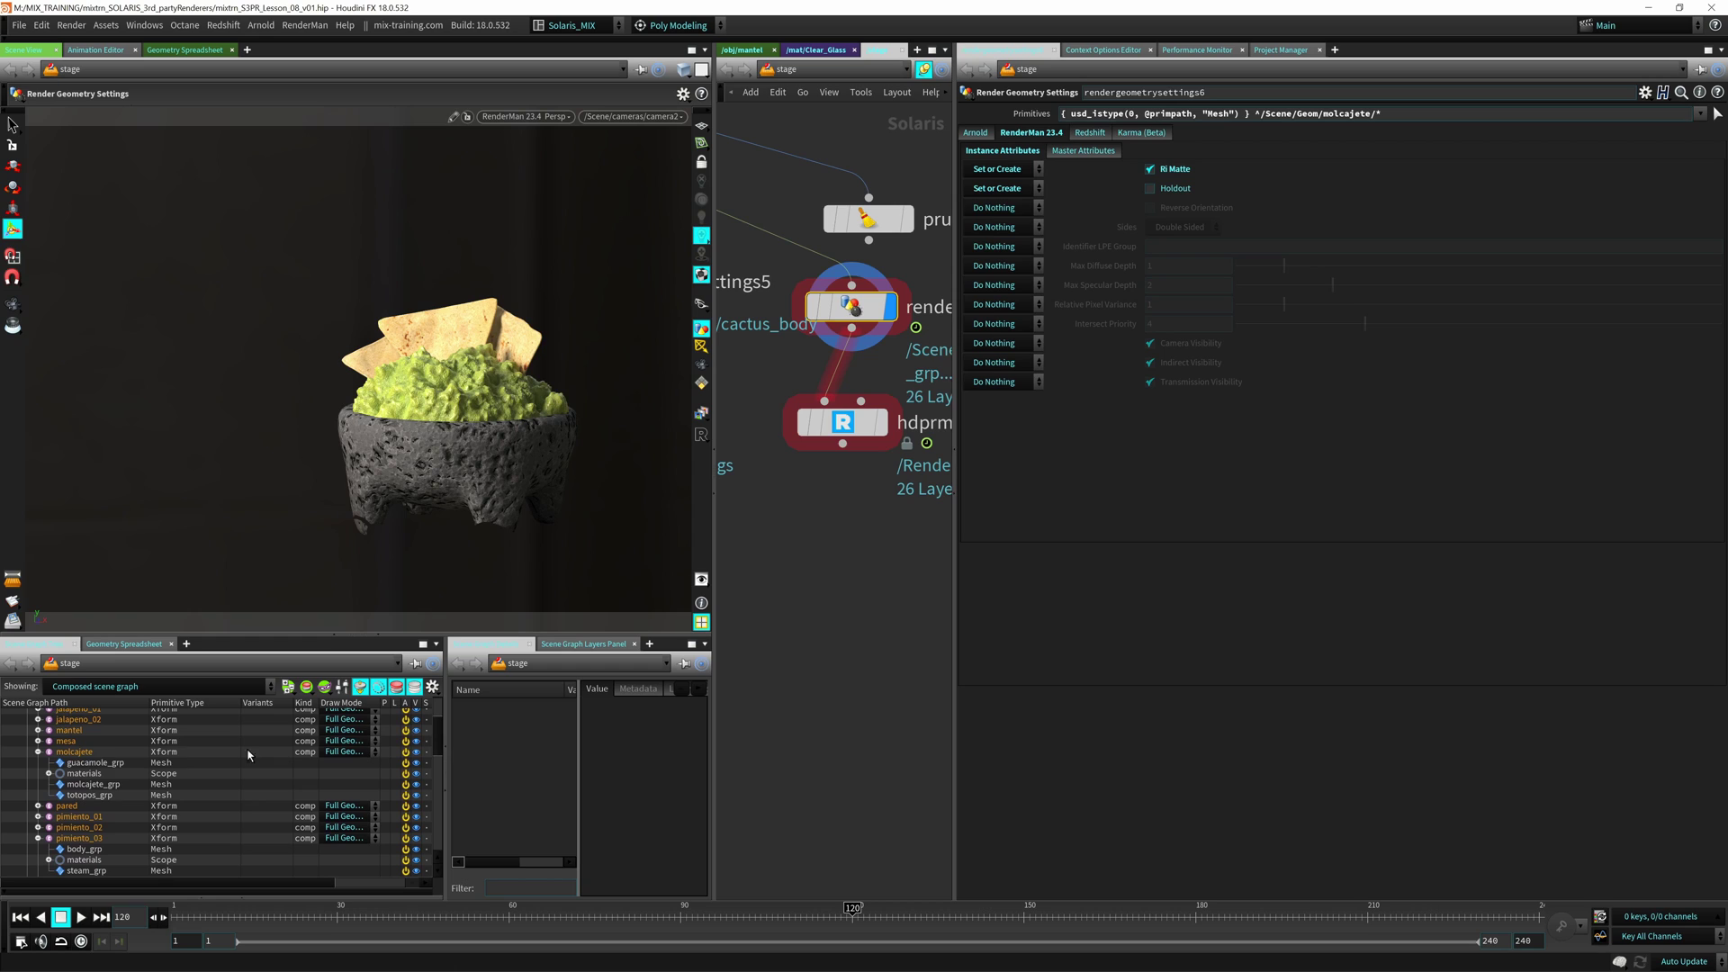
left_click(83, 752)
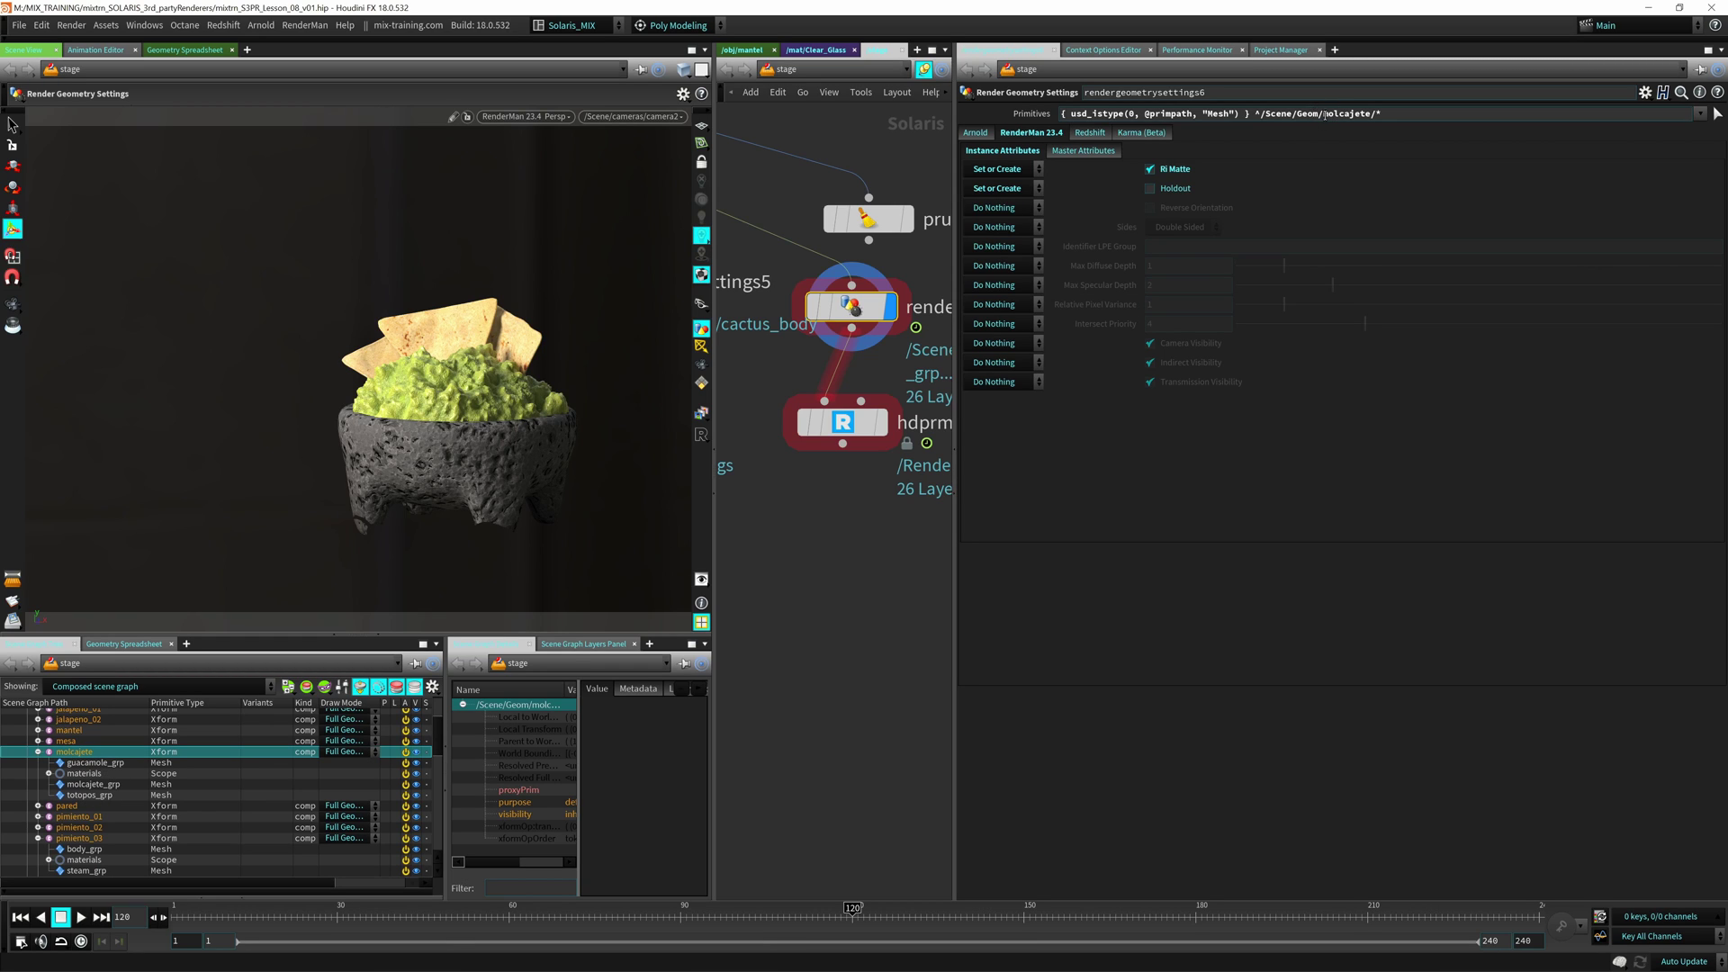
left_click_drag(1319, 114, 1378, 115)
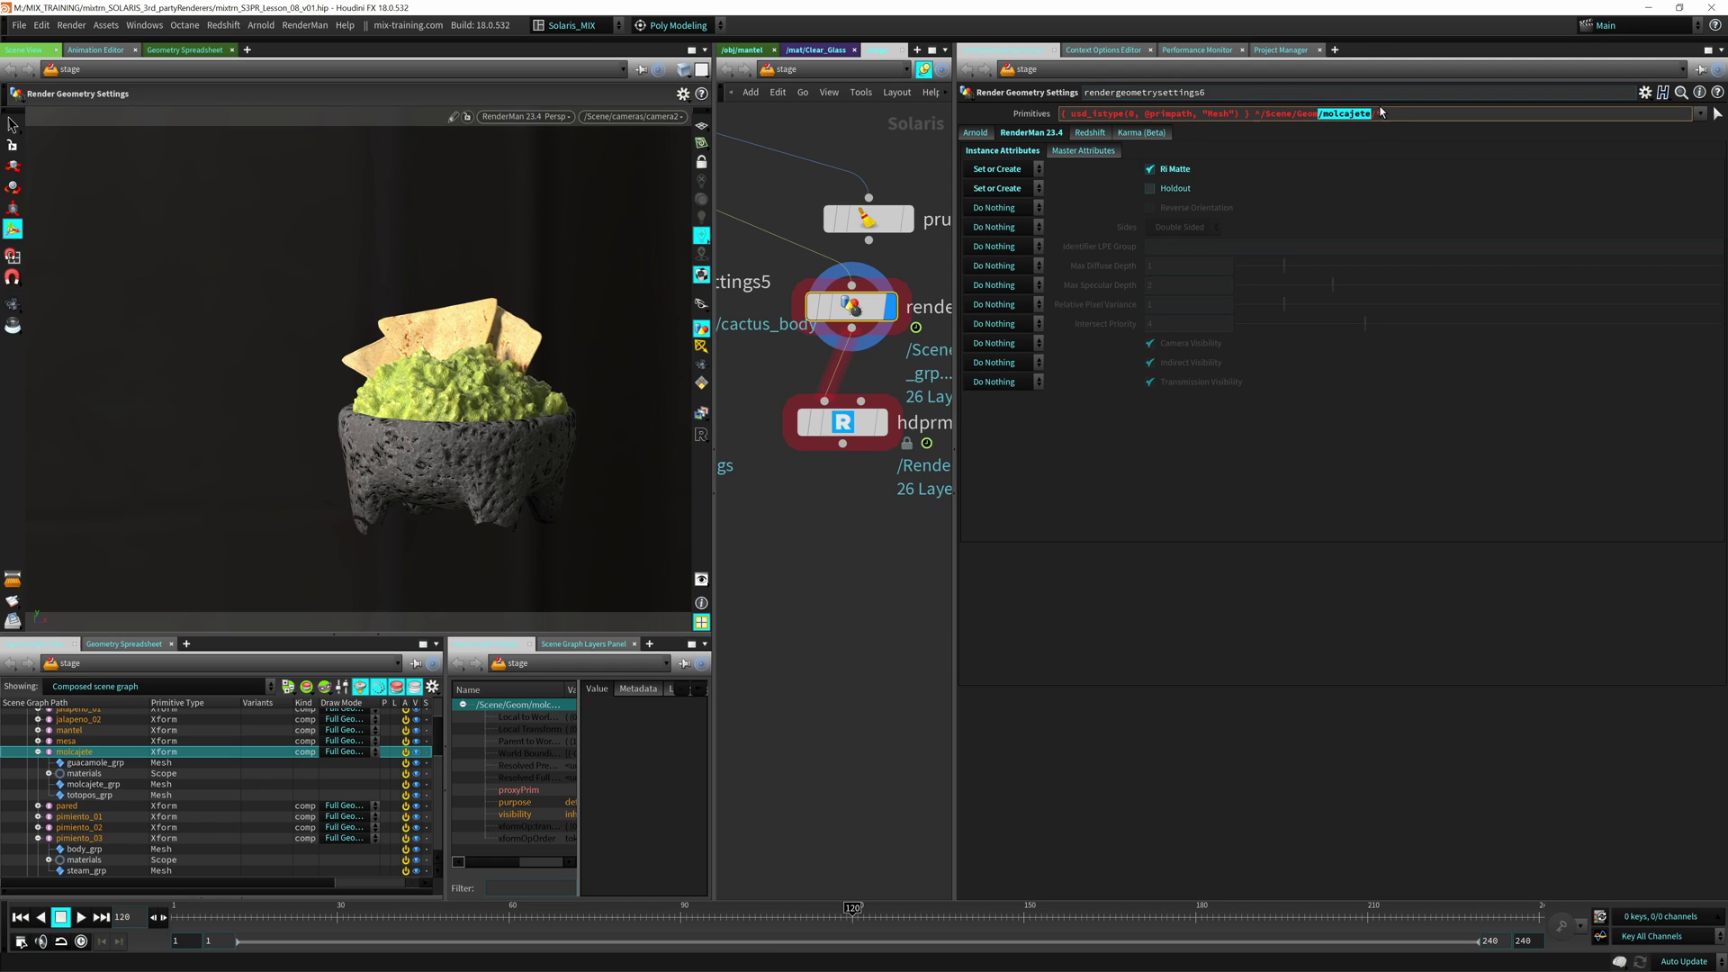
left_click(1379, 114)
type("*")
left_click_drag(1264, 115, 1256, 114)
left_click_drag(1409, 117, 1255, 114)
left_click(1145, 507)
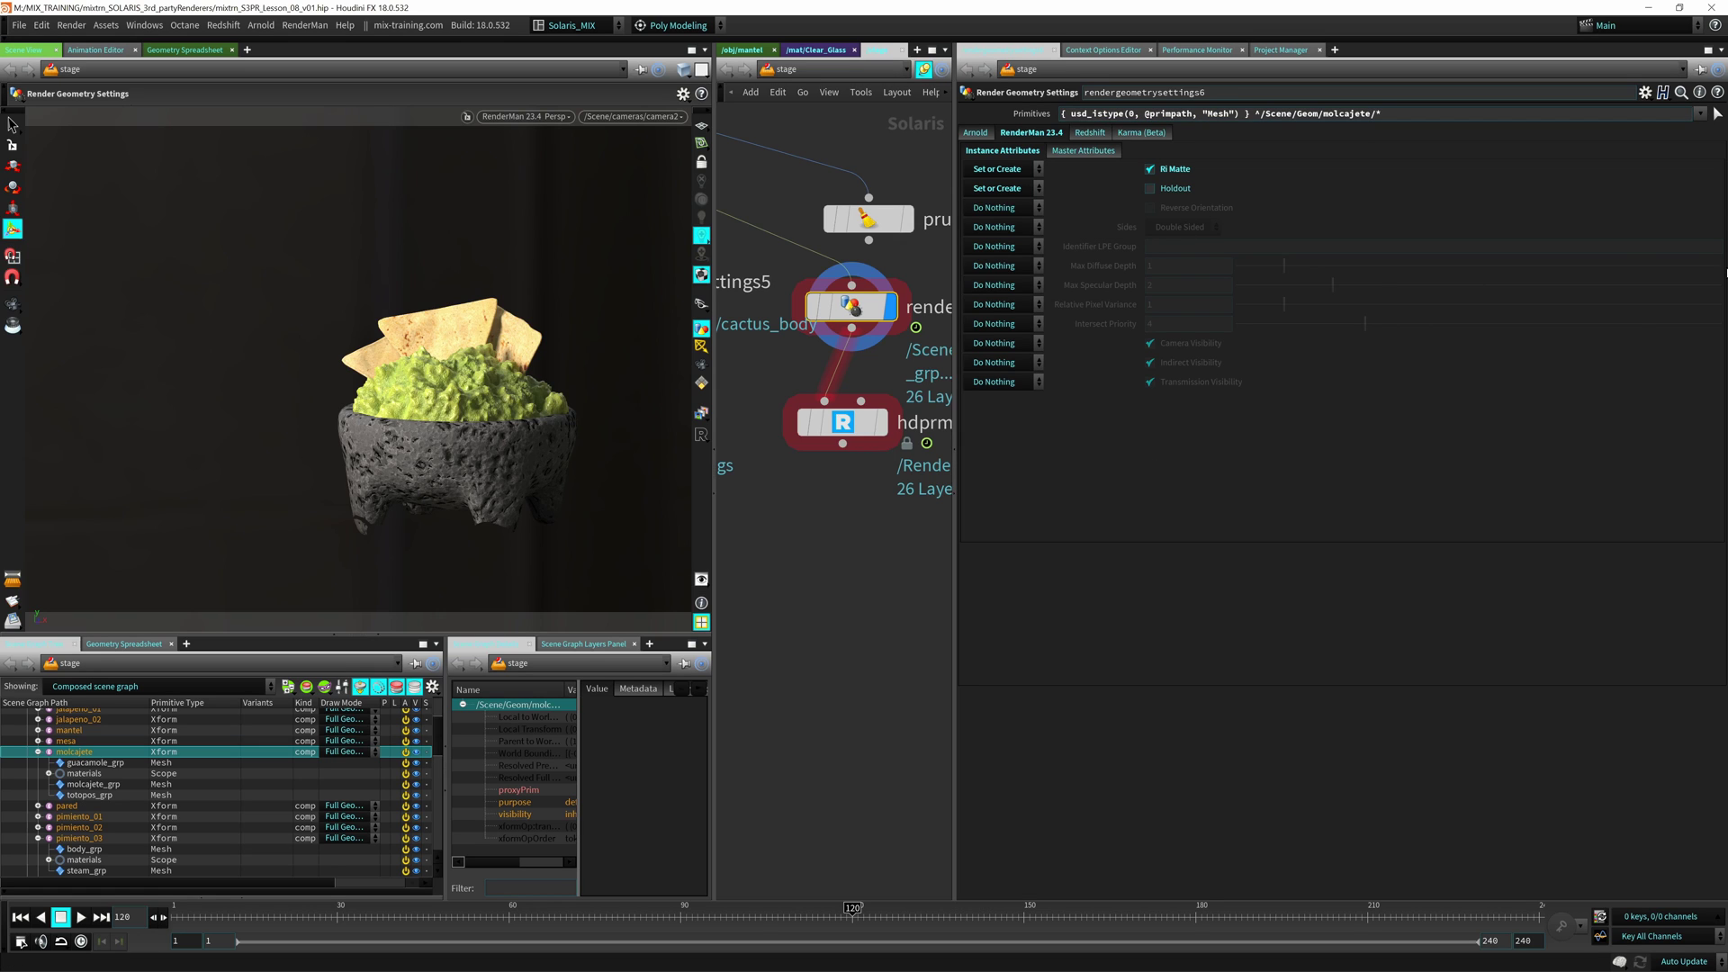
Step: Widen the node network again and change the renderer used by the Solaris viewport
left_click_drag(955, 536, 1181, 369)
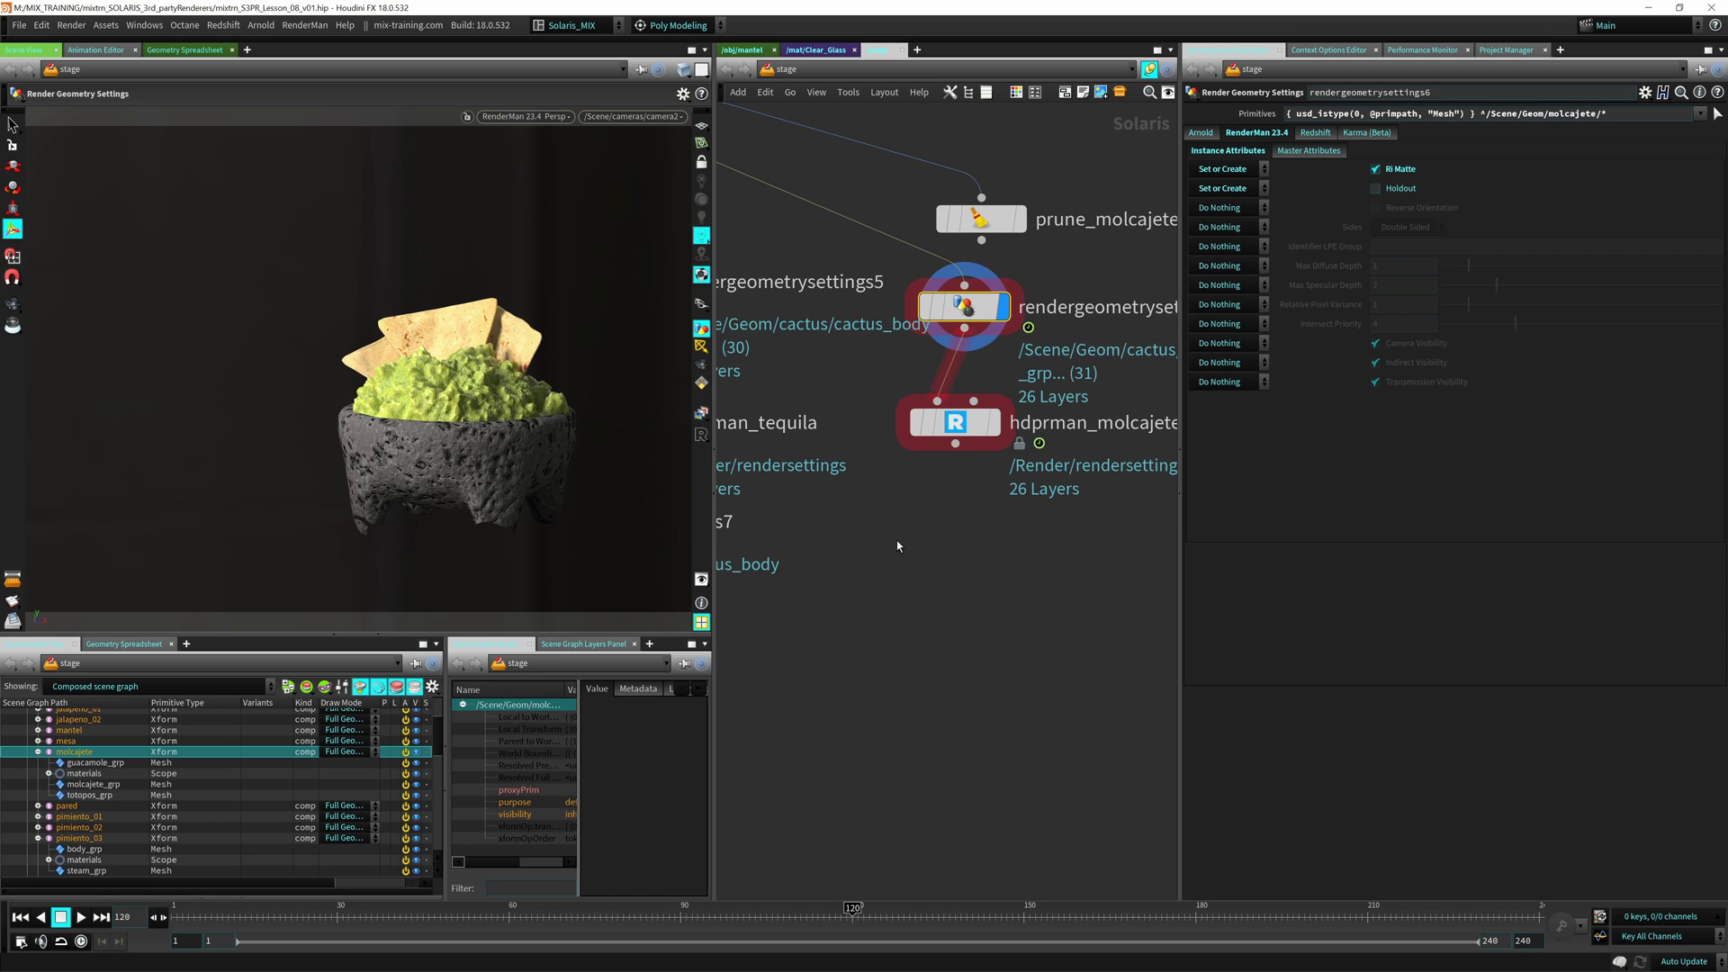
left_click(538, 115)
left_click(527, 171)
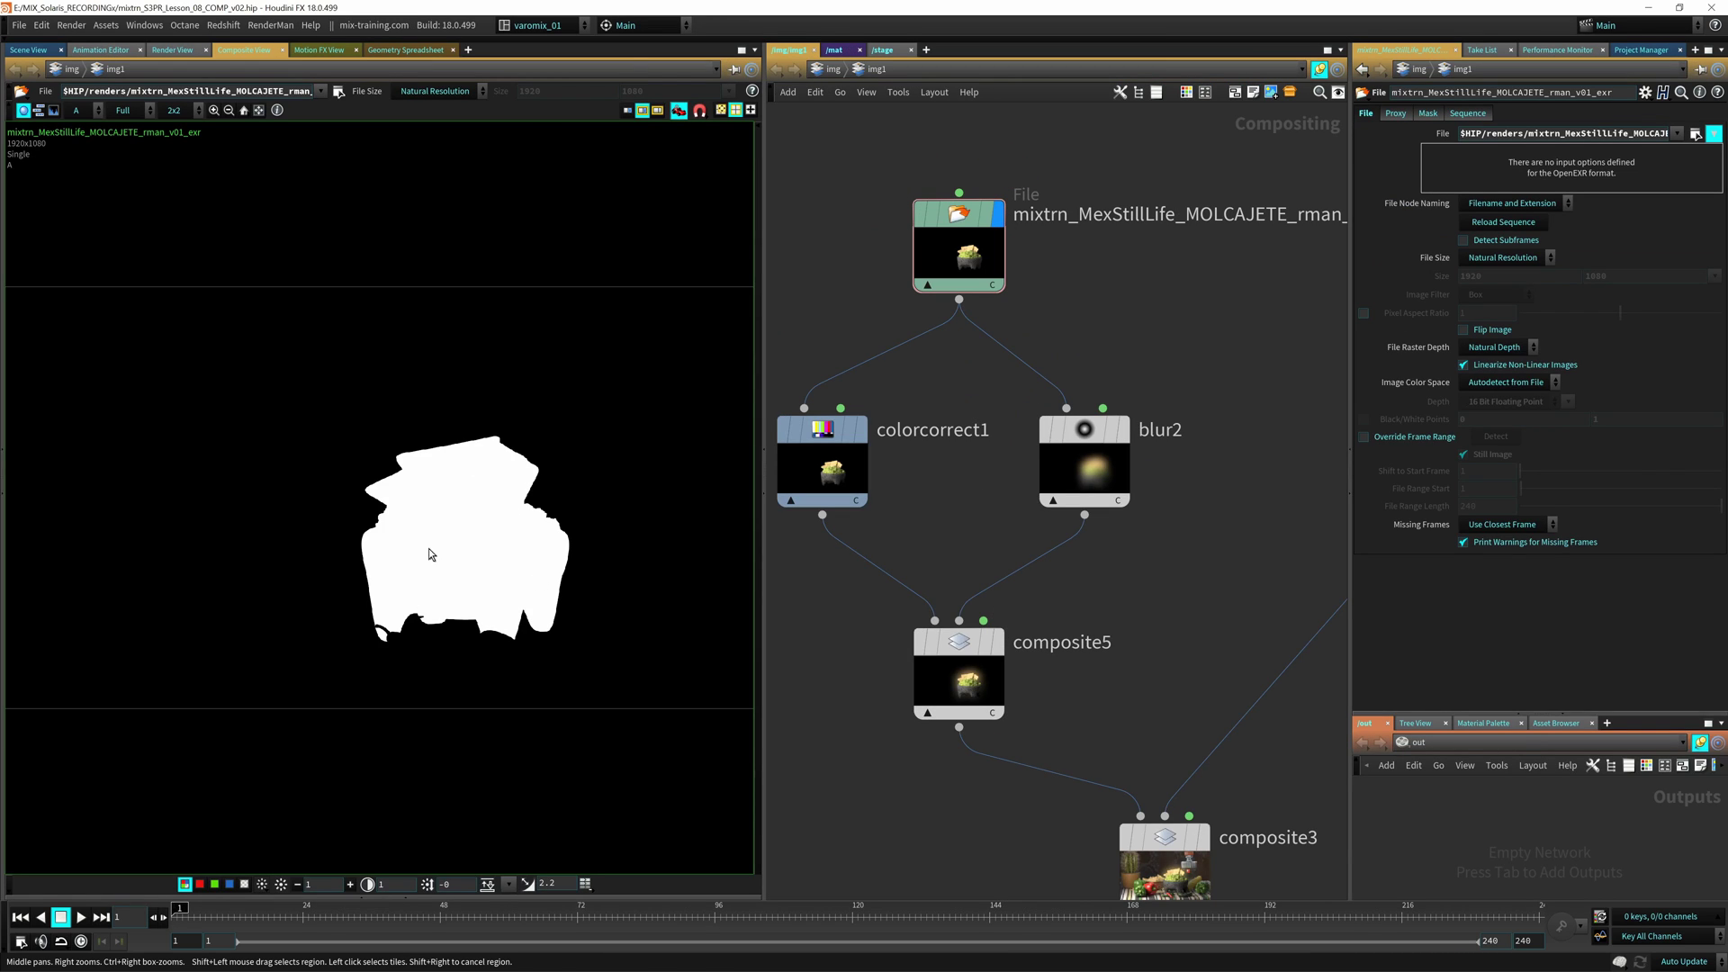
Step: Show the molcajete render's color plane in the compositing view, and display composite3's merged image
mouse_move(921, 496)
middle_mouse_down()
mouse_move(922, 375)
mouse_move(942, 359)
mouse_move(890, 251)
middle_mouse_up()
key("c")
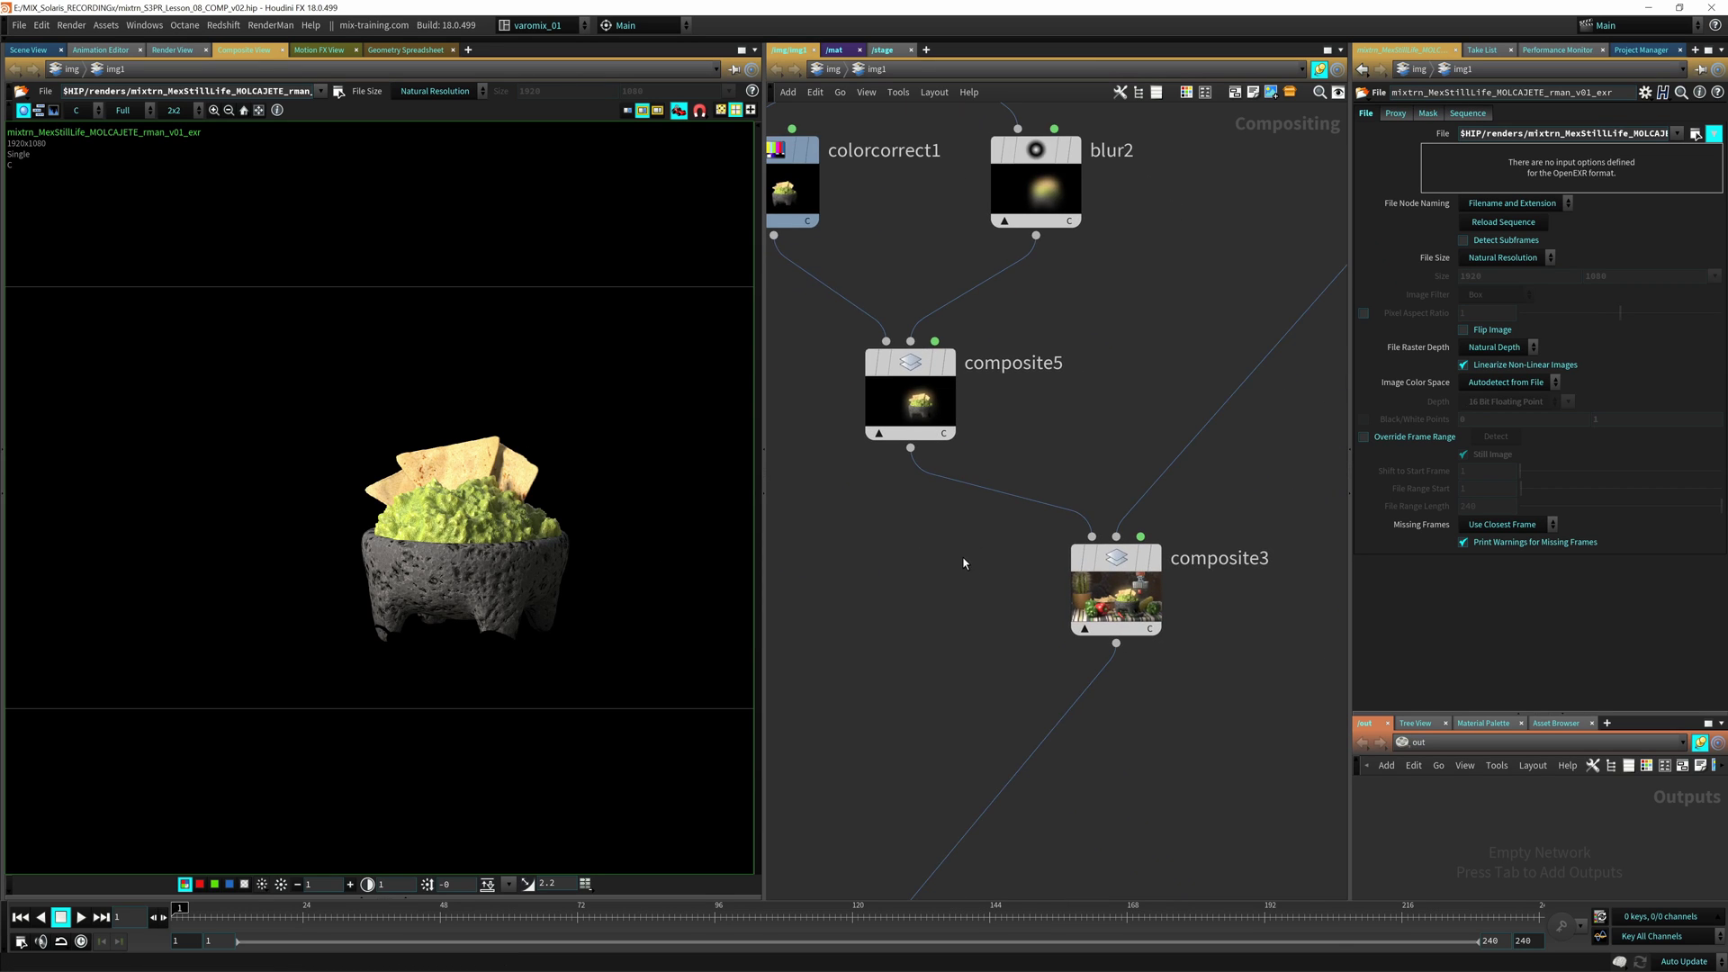
middle_click_drag(959, 566, 990, 486)
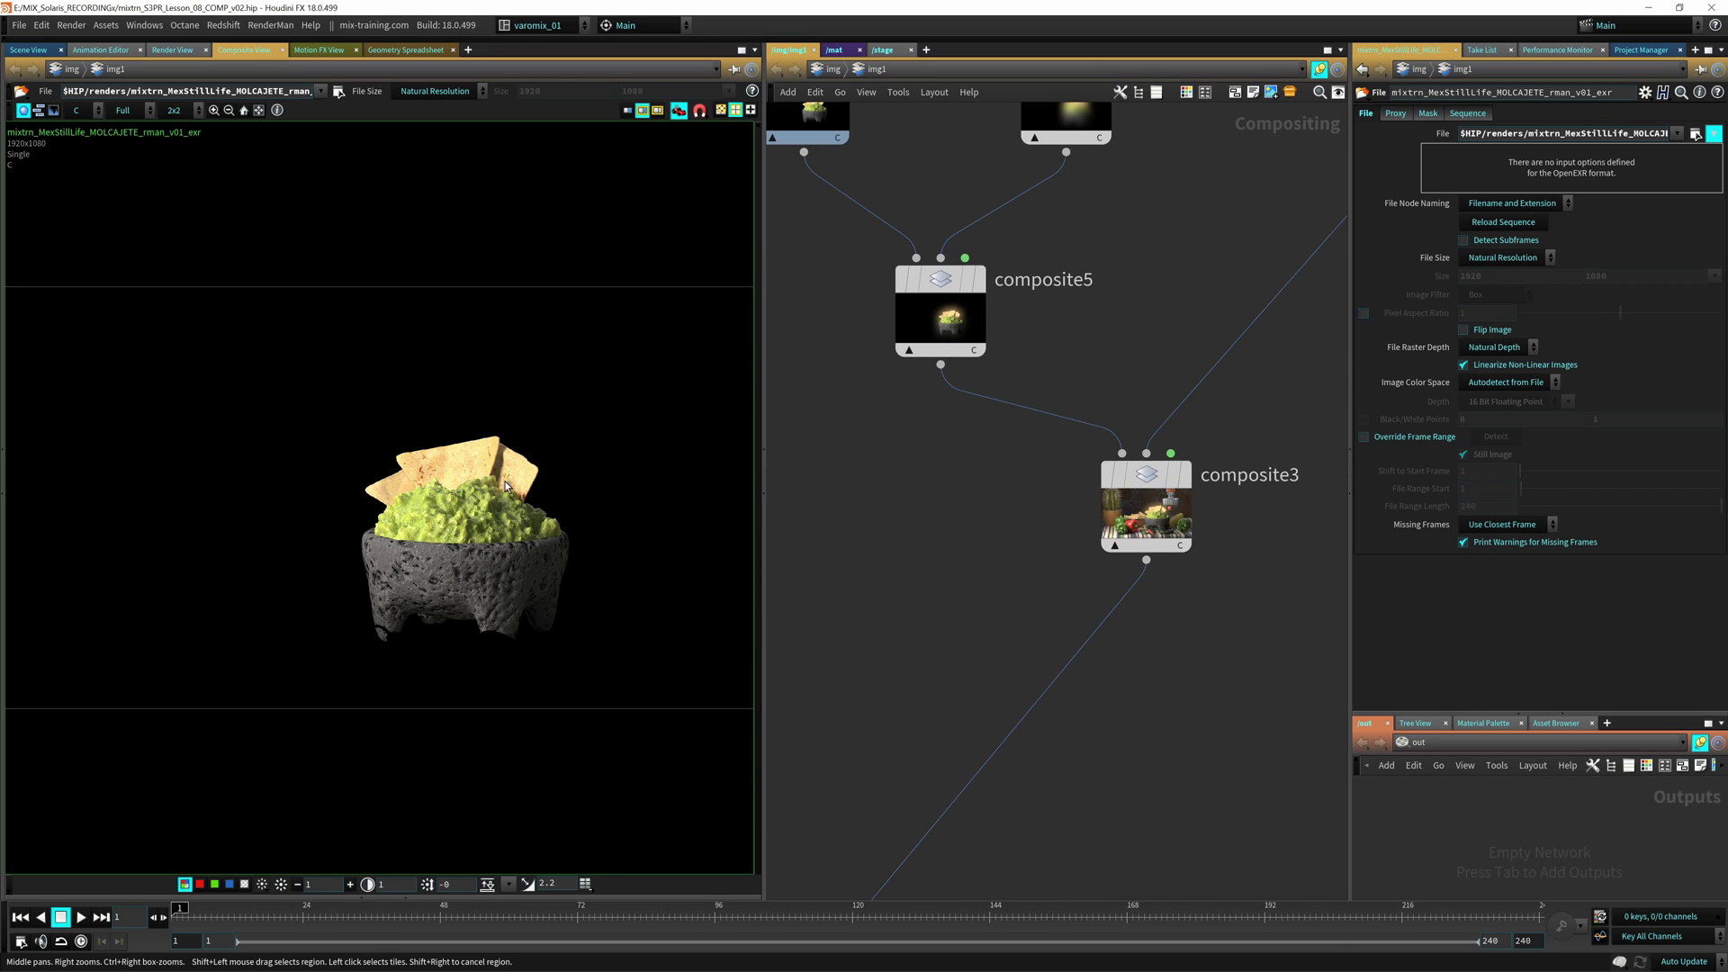
left_click(1189, 474)
middle_click_drag(794, 262, 887, 485)
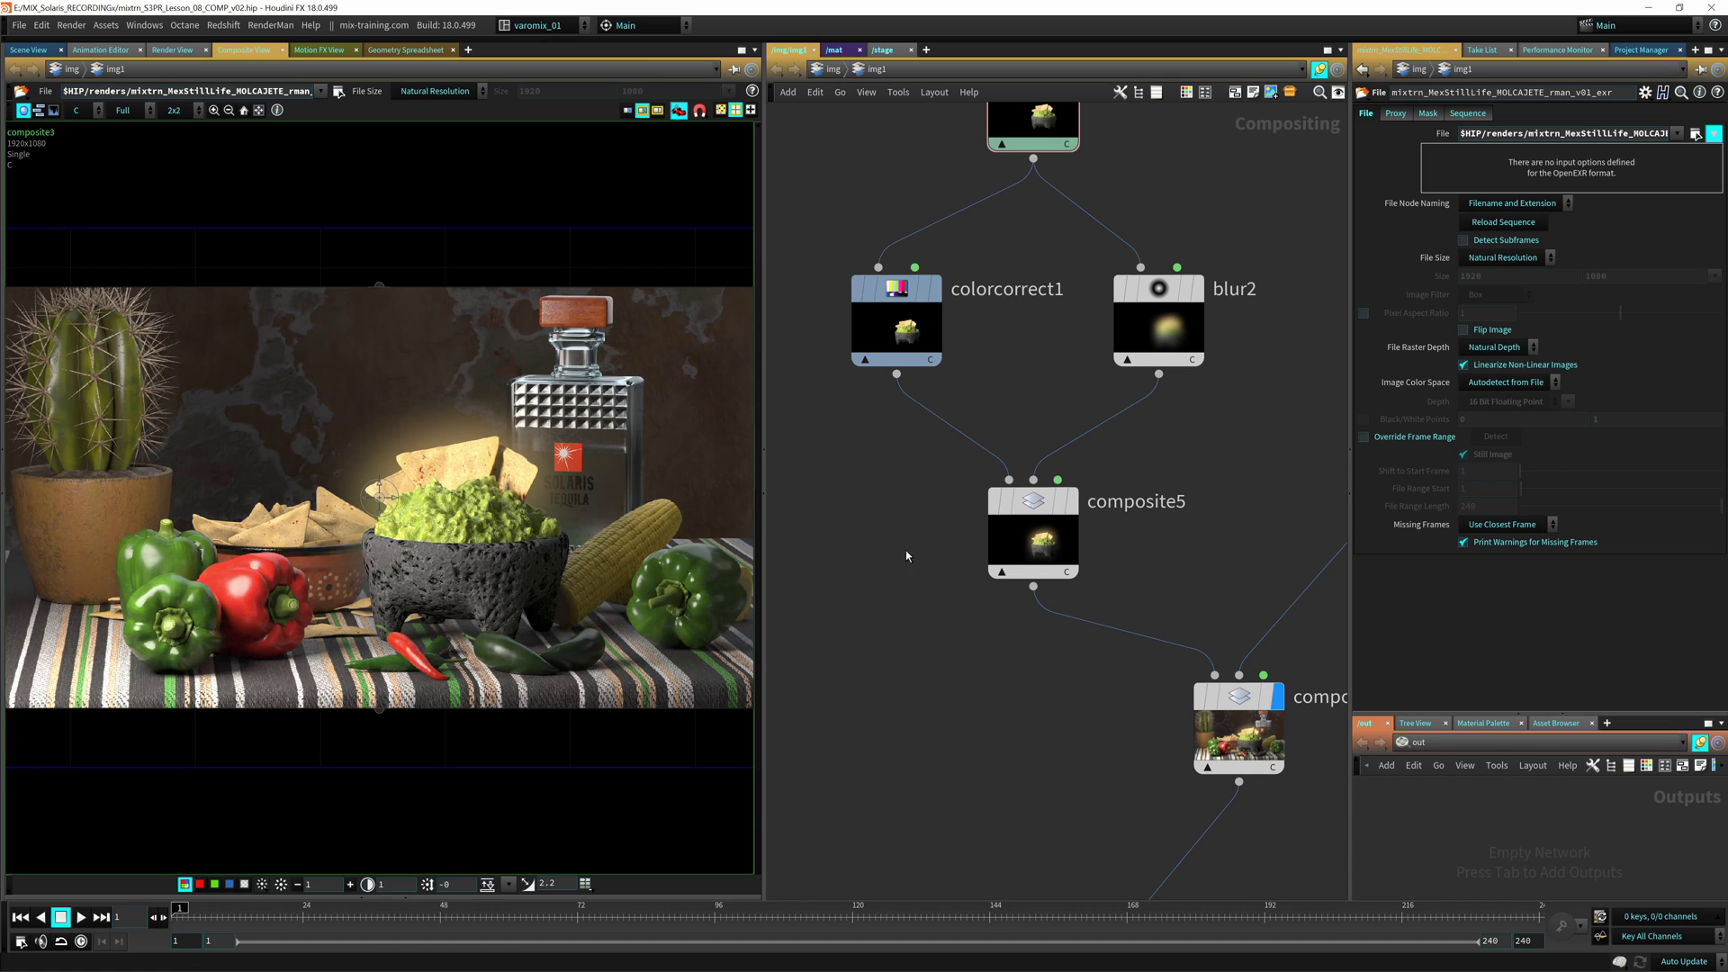
Step: Try composite3's Foreground Weight at 0 and about 0.891, and undo the change
middle_click_drag(906, 549, 879, 448)
left_click(1159, 583)
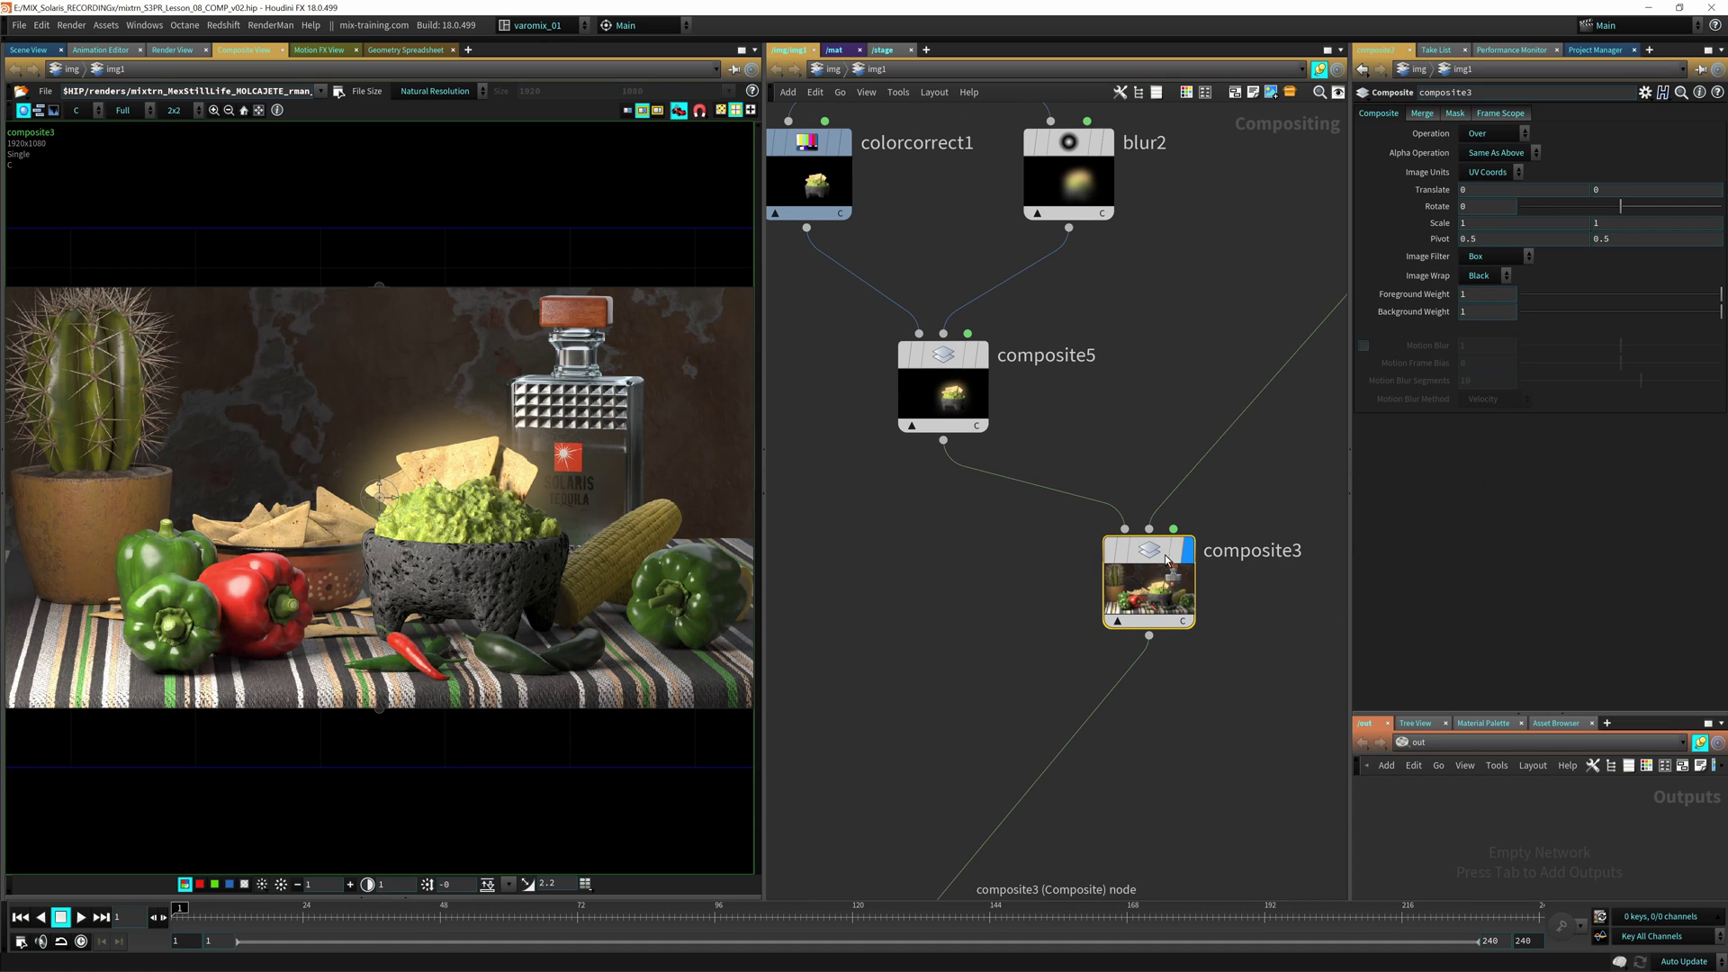
left_click(1567, 296)
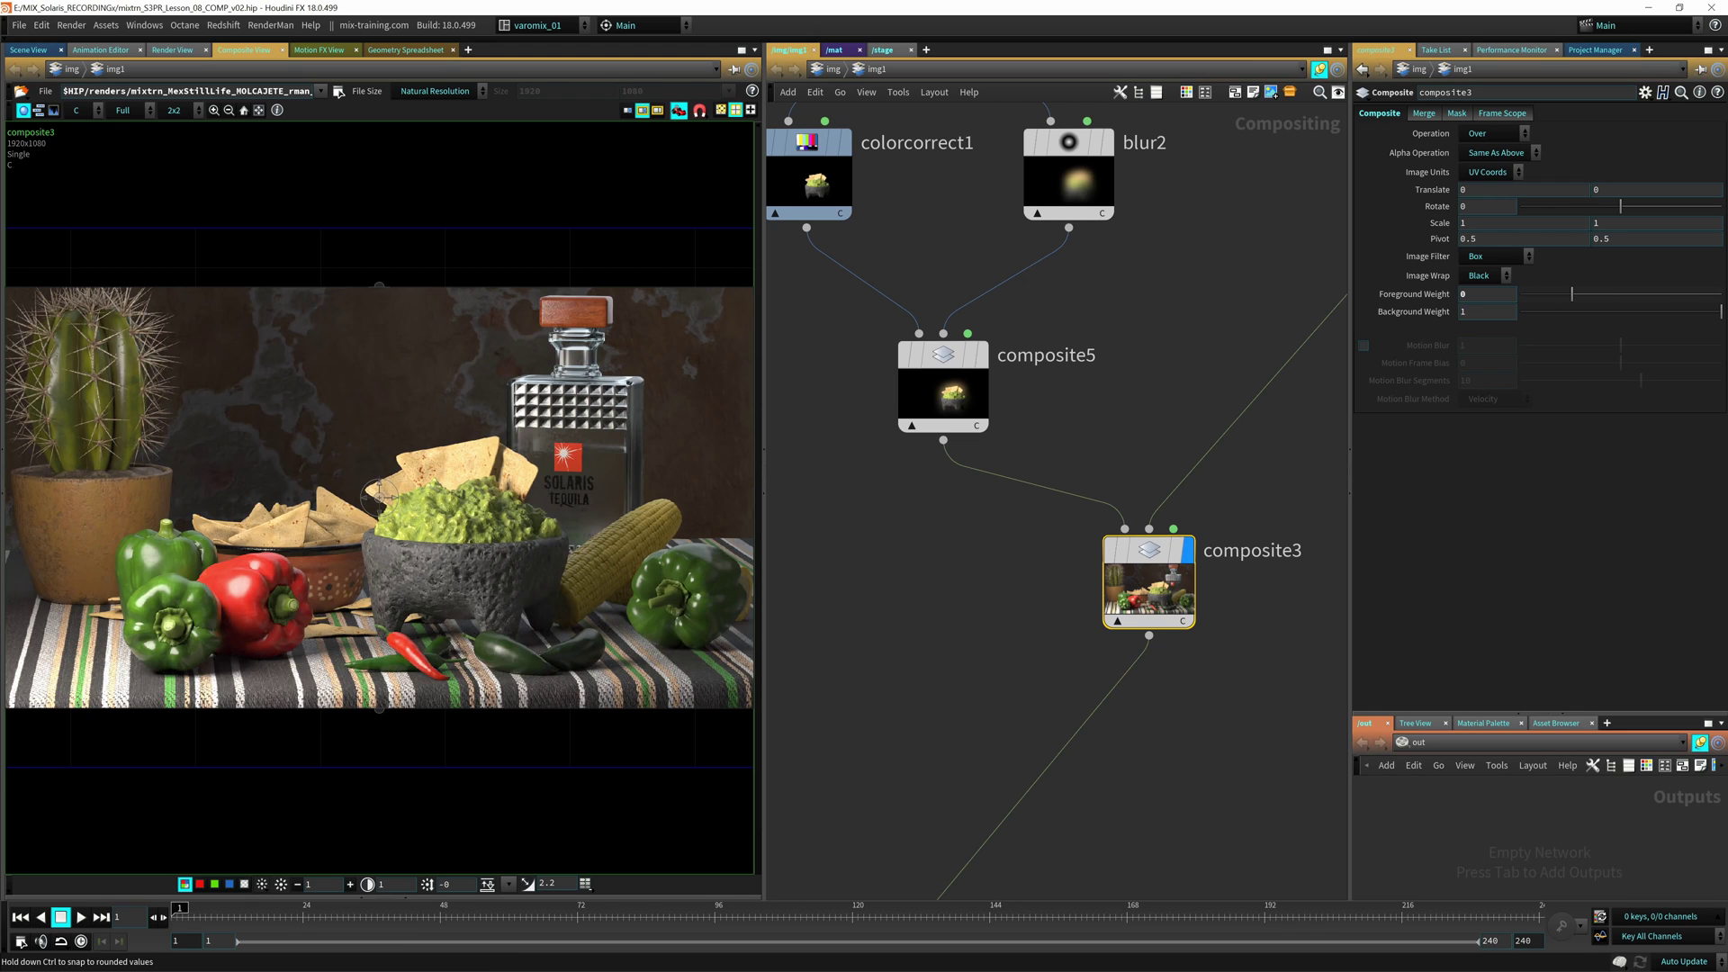
left_click_drag(1637, 336, 1708, 333)
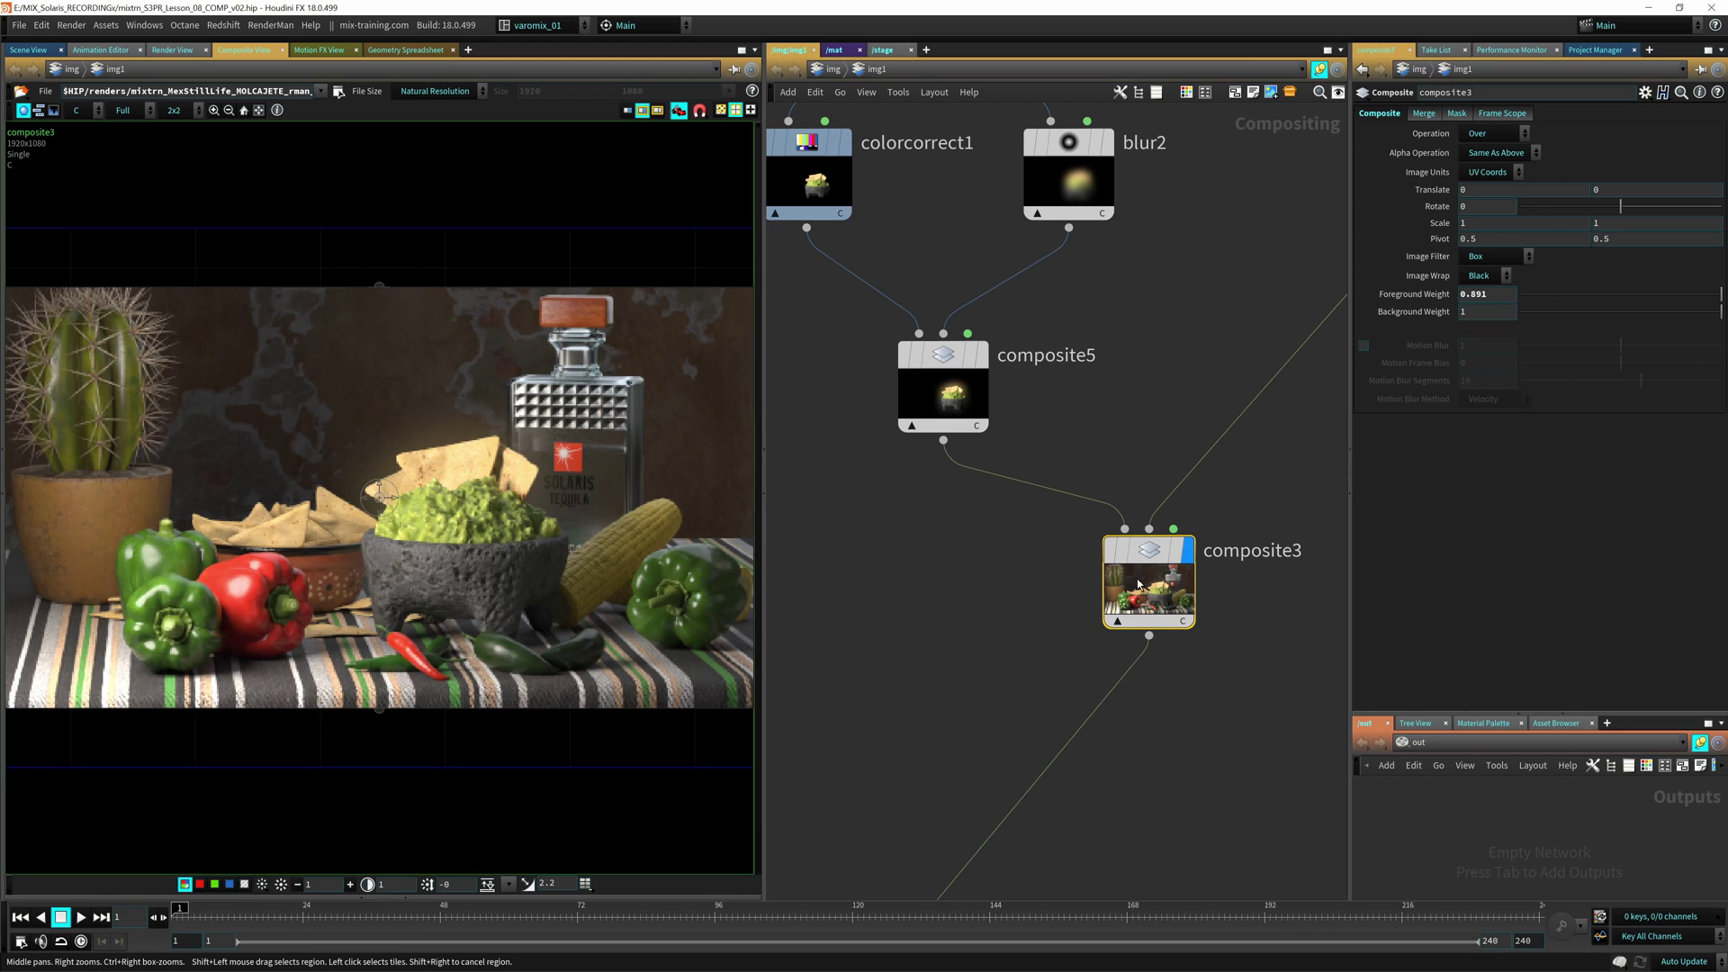
key("ctrl+z")
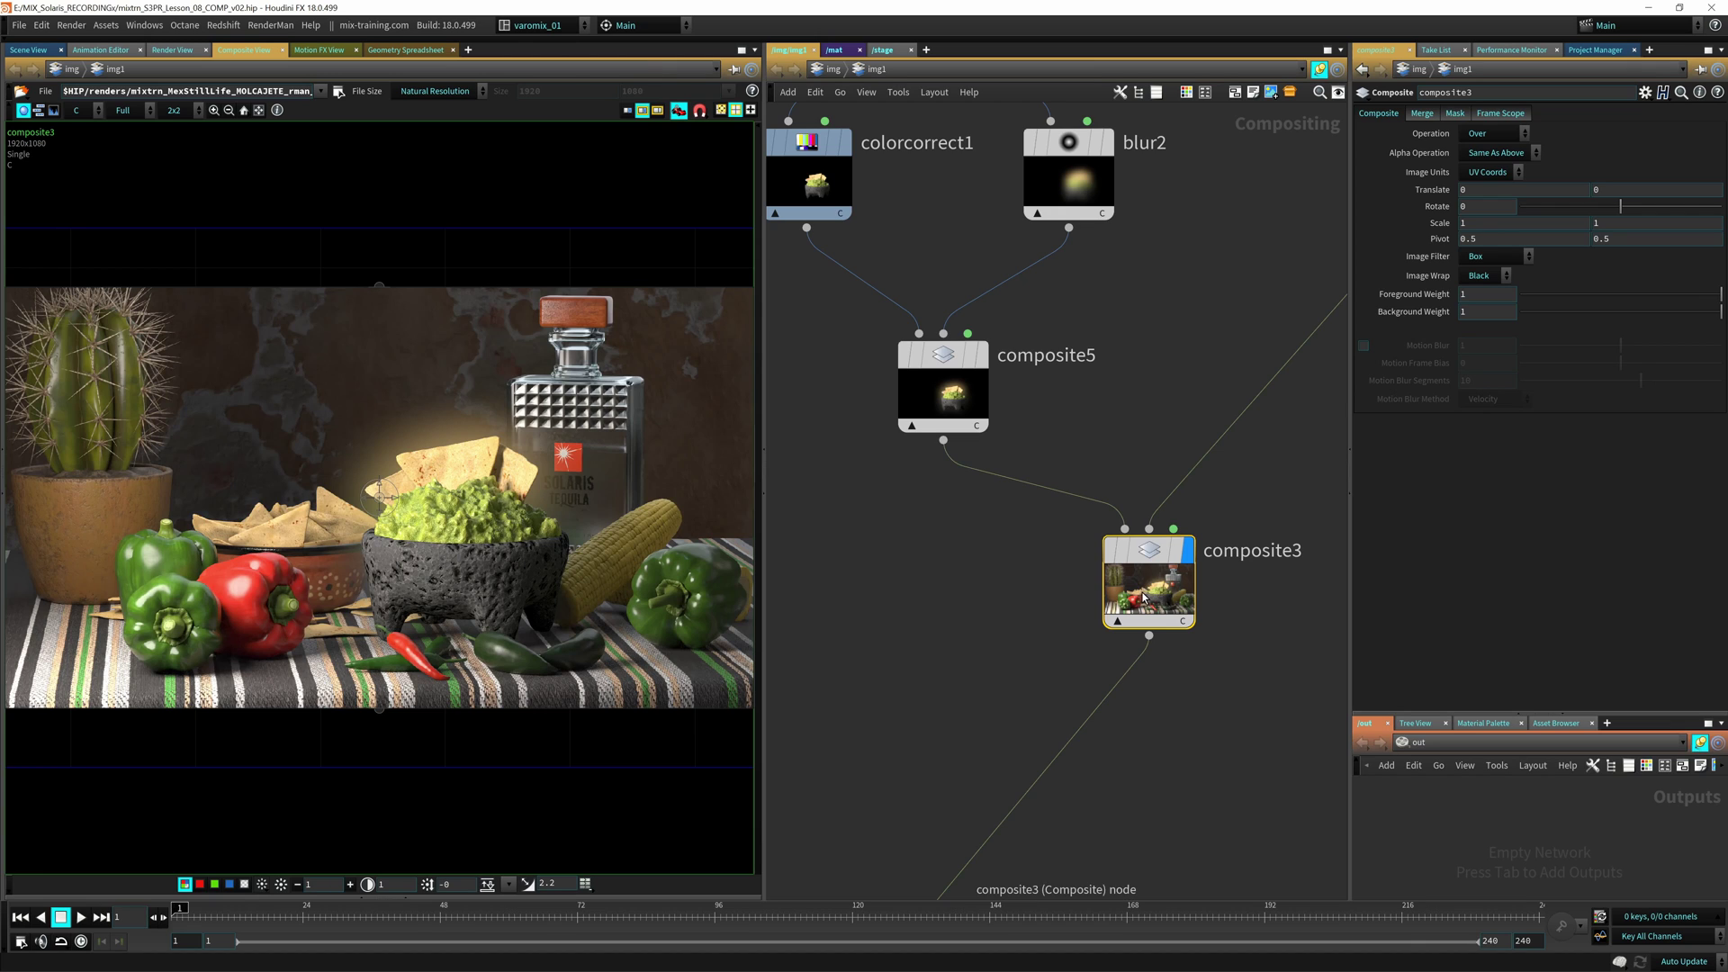
Step: Bypass composite3 and re-enable it to compare the isolated molcajete with the full still life
key("d")
left_click(1351, 292)
key("b")
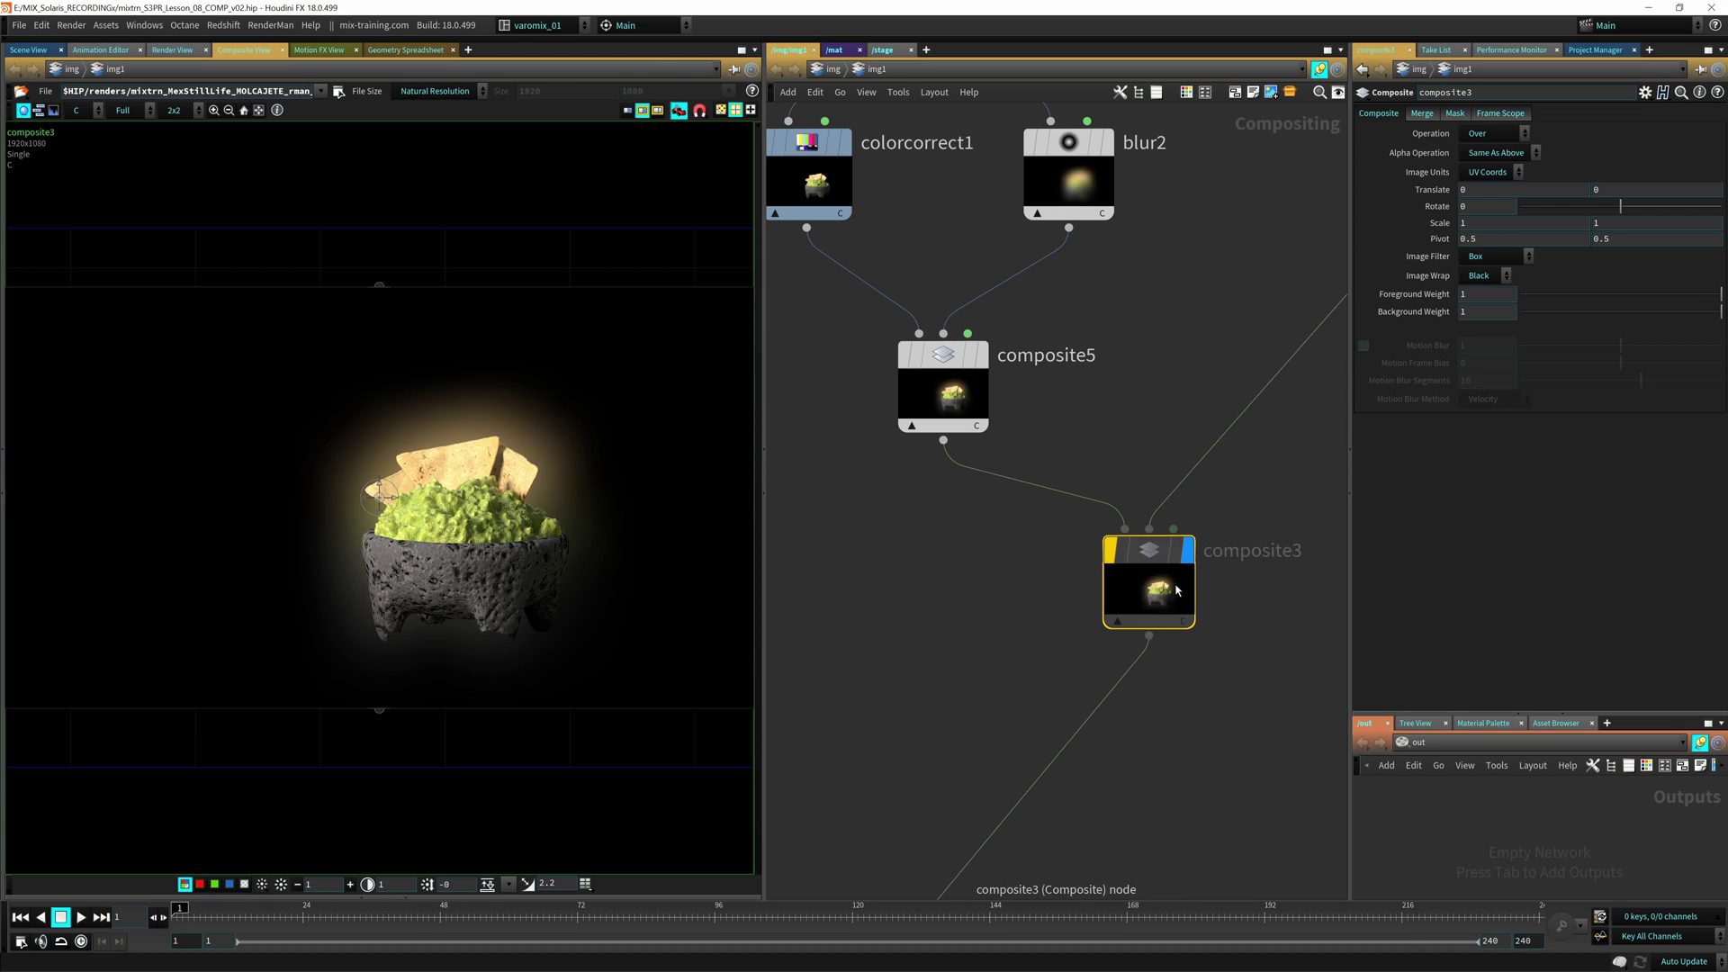
key("b")
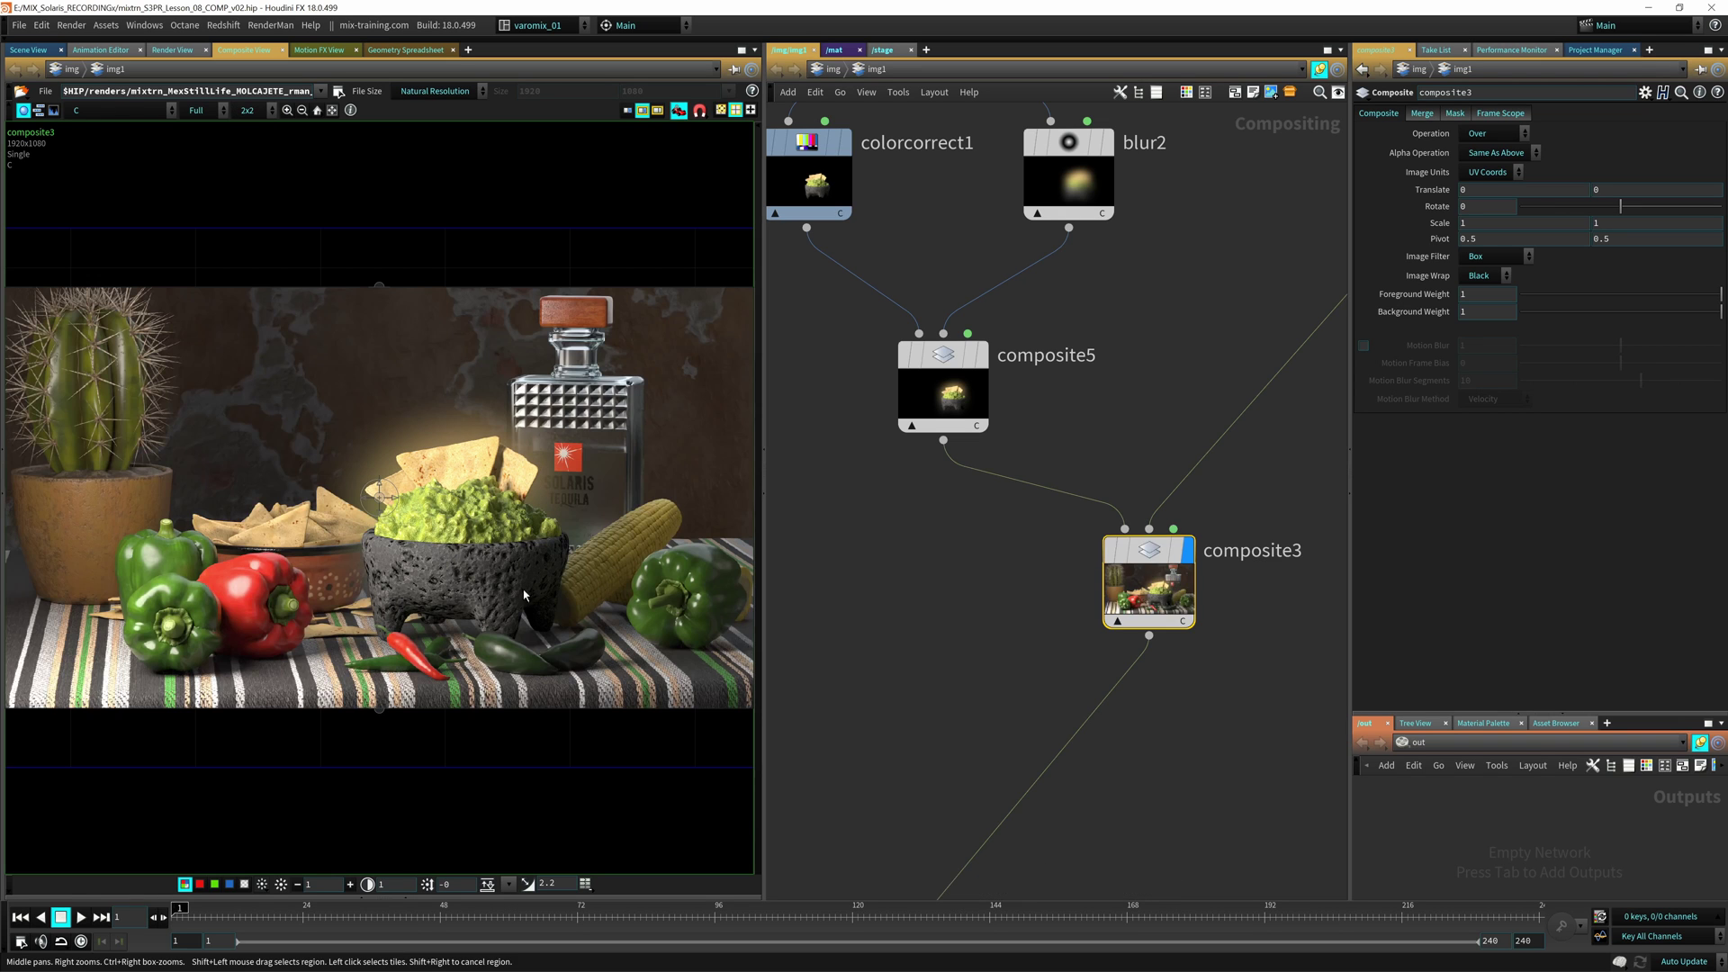
Step: Inspect blur2, the molcajete file node and composite5, and compare composite5's glow with composite3's merged image
middle_click_drag(945, 551, 980, 699)
left_click(1114, 321)
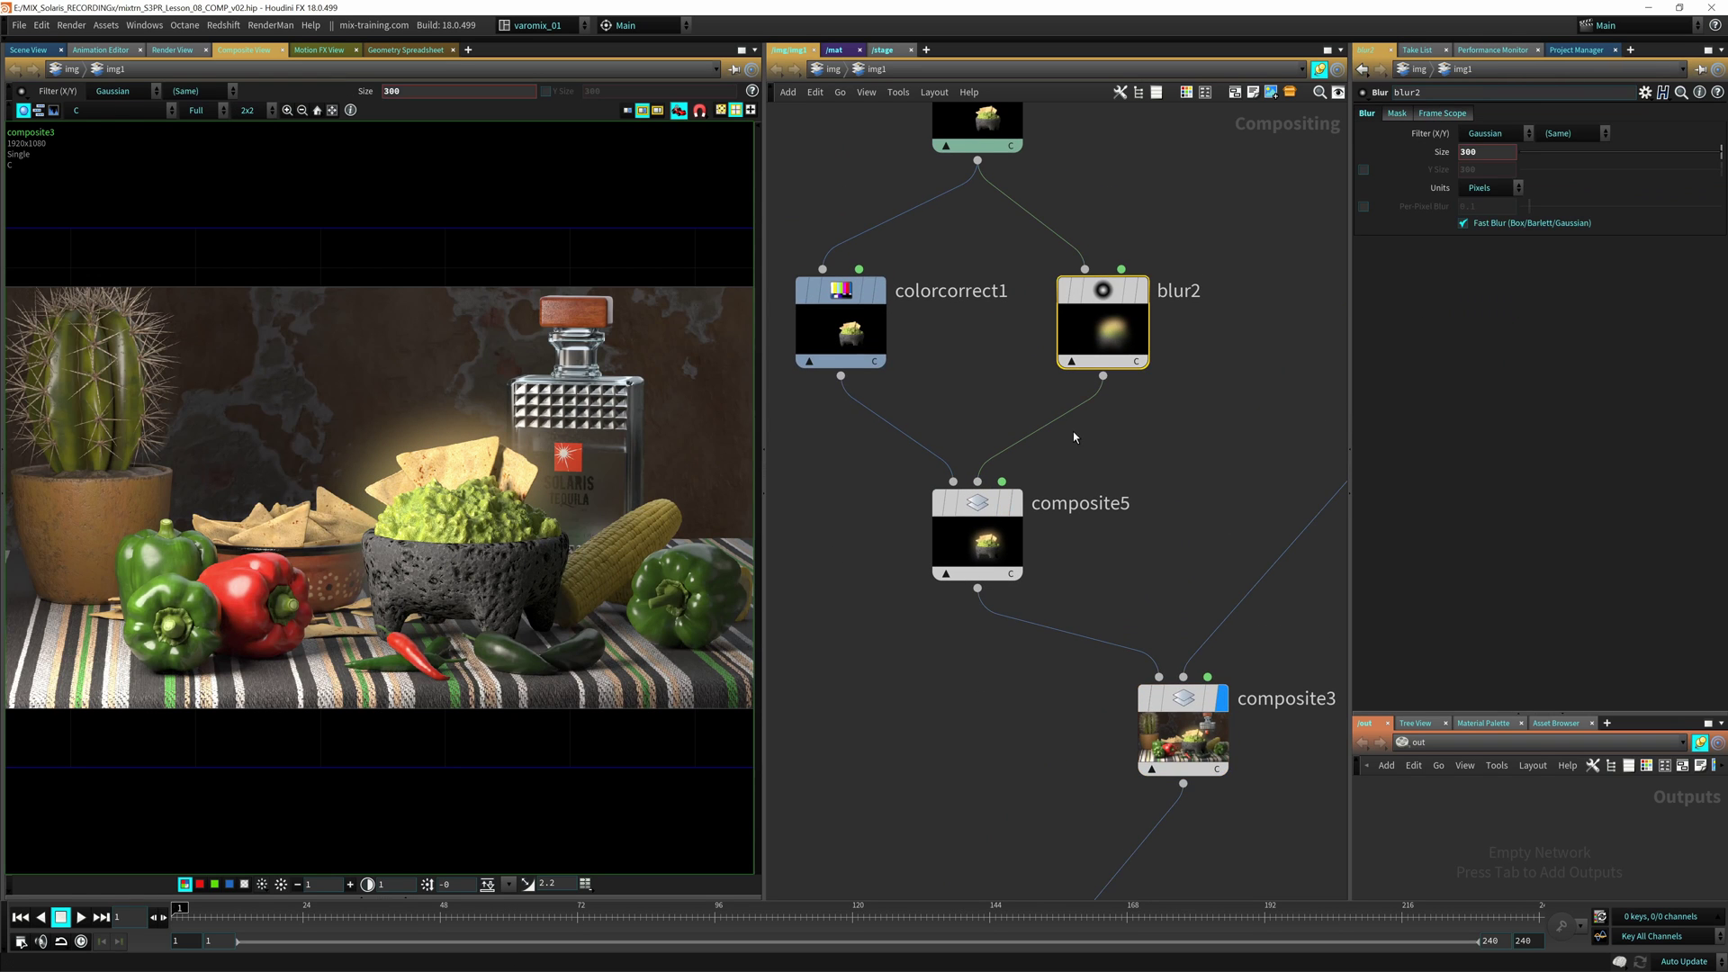
middle_click_drag(1056, 411, 1102, 525)
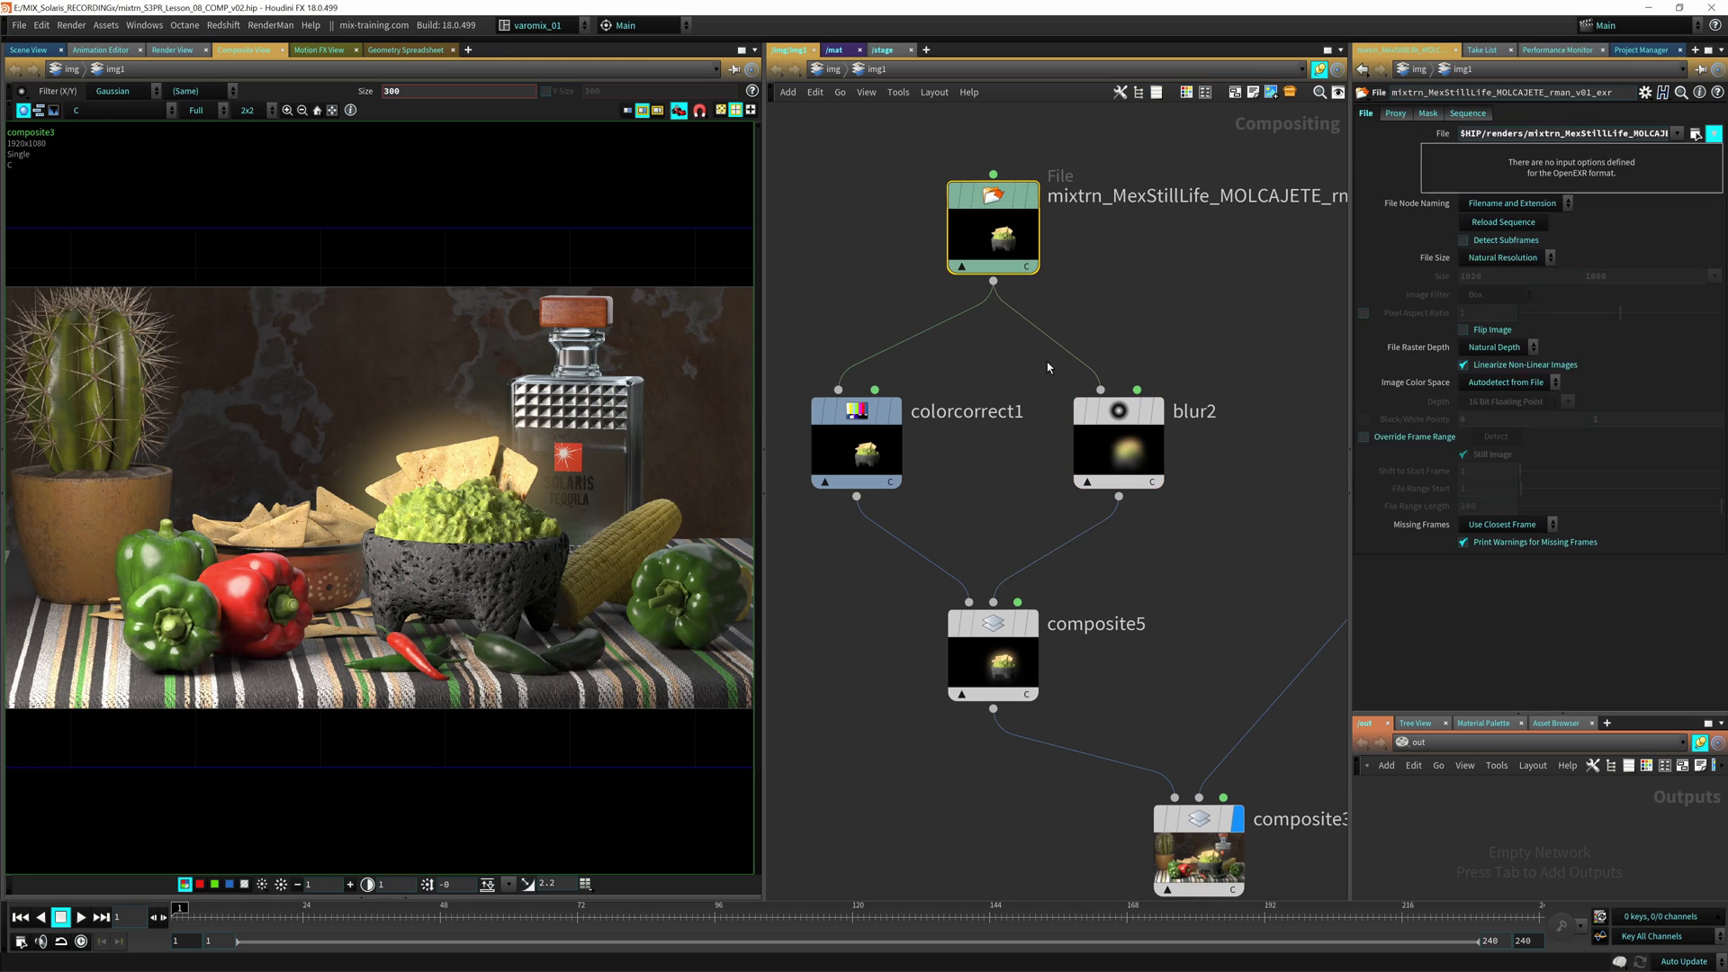
left_click(1032, 623)
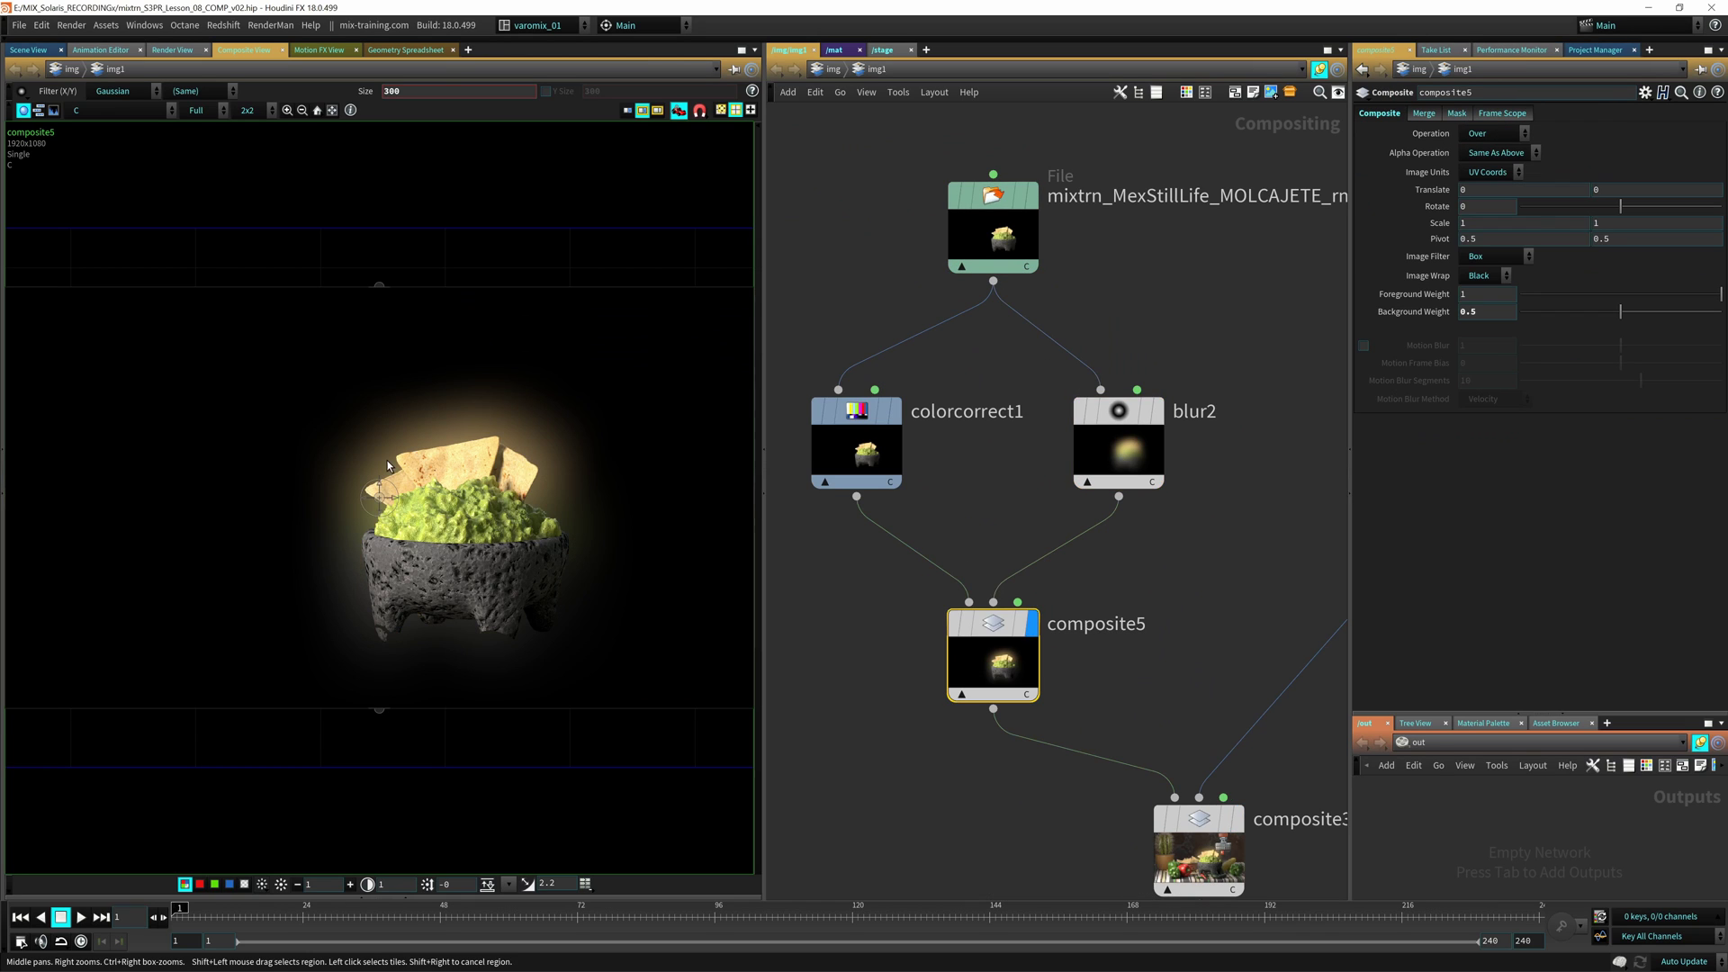
middle_click_drag(1129, 619, 1093, 454)
middle_click_drag(973, 689, 929, 551)
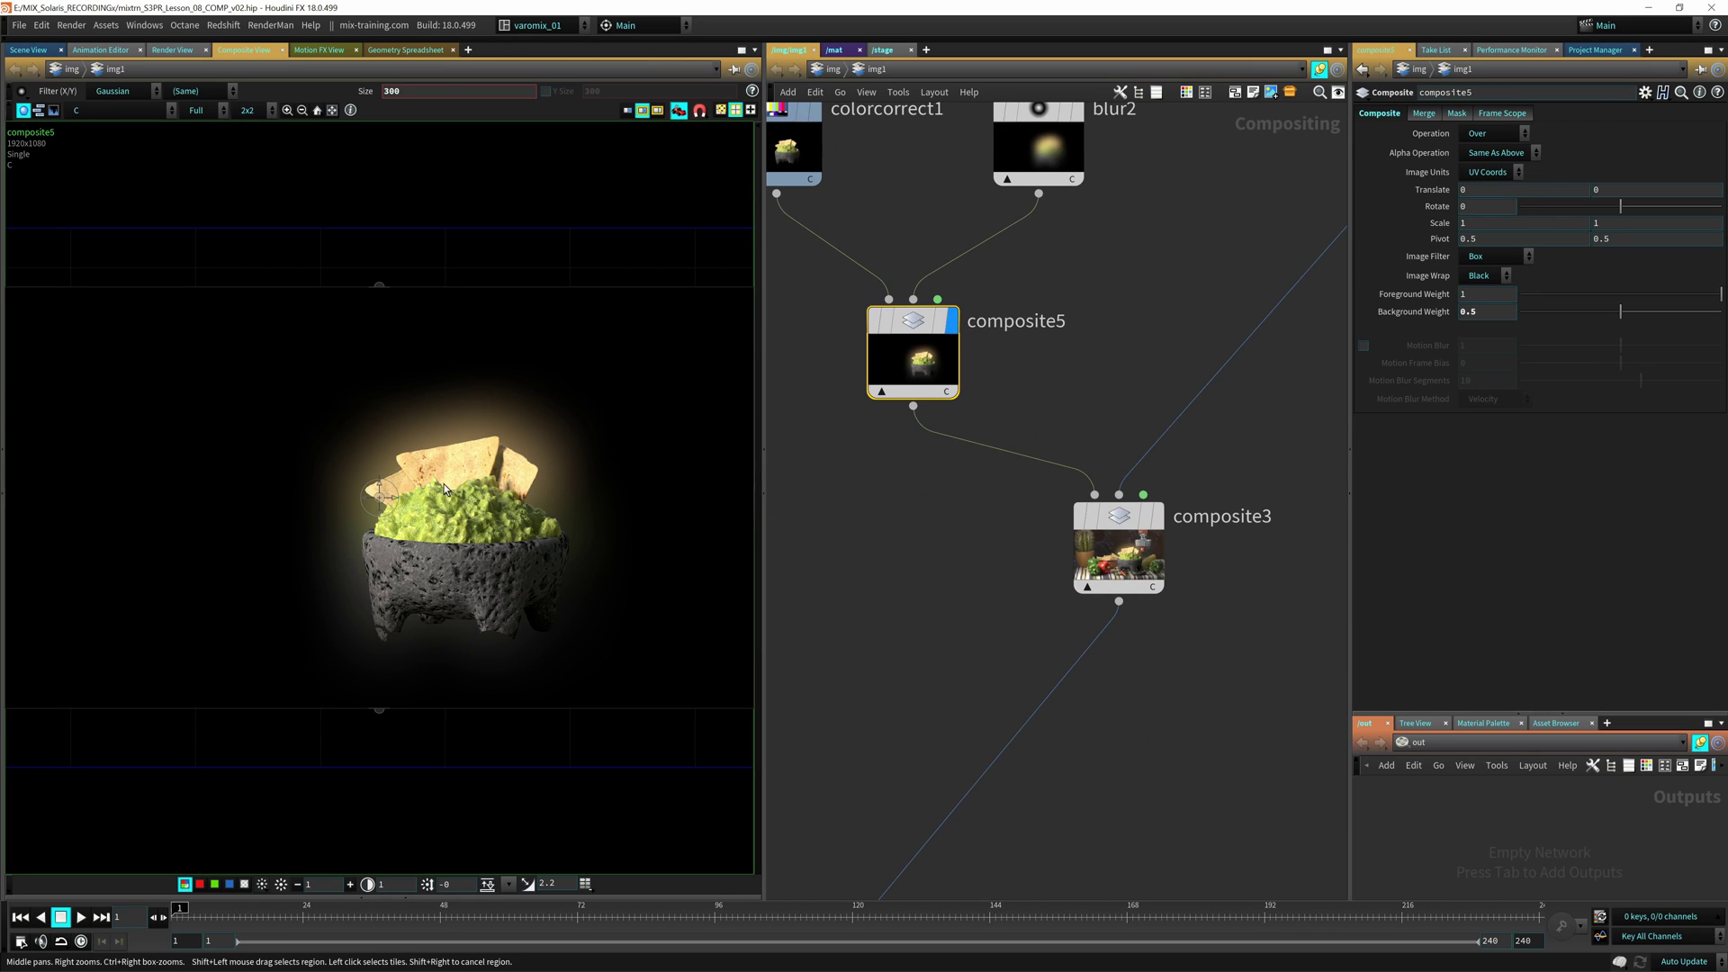
middle_click_drag(1054, 598, 1077, 521)
left_click(1183, 438)
middle_click_drag(934, 539, 1080, 429)
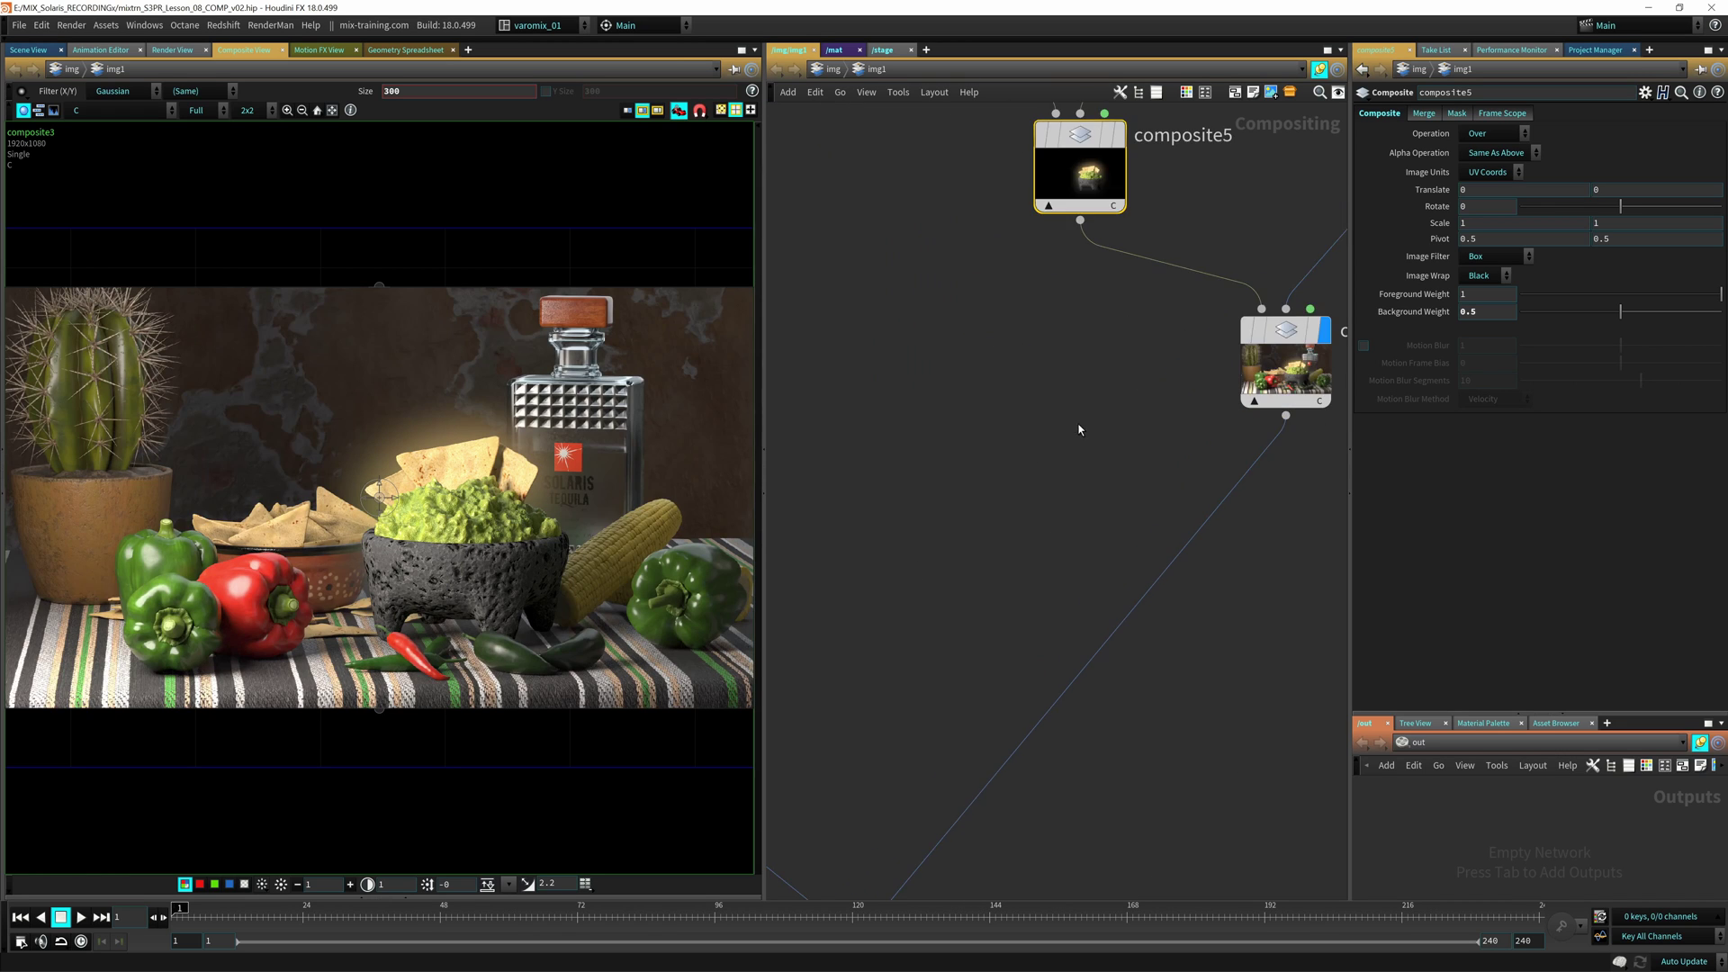
Step: Display the mixtrn_MexStillLife_TEQUILA_rman_v01_exr file node that feeds colorcorrect2
scroll(1020, 457, "down", 3)
mouse_move(981, 524)
middle_mouse_down()
mouse_move(1071, 523)
mouse_move(1098, 498)
middle_mouse_up()
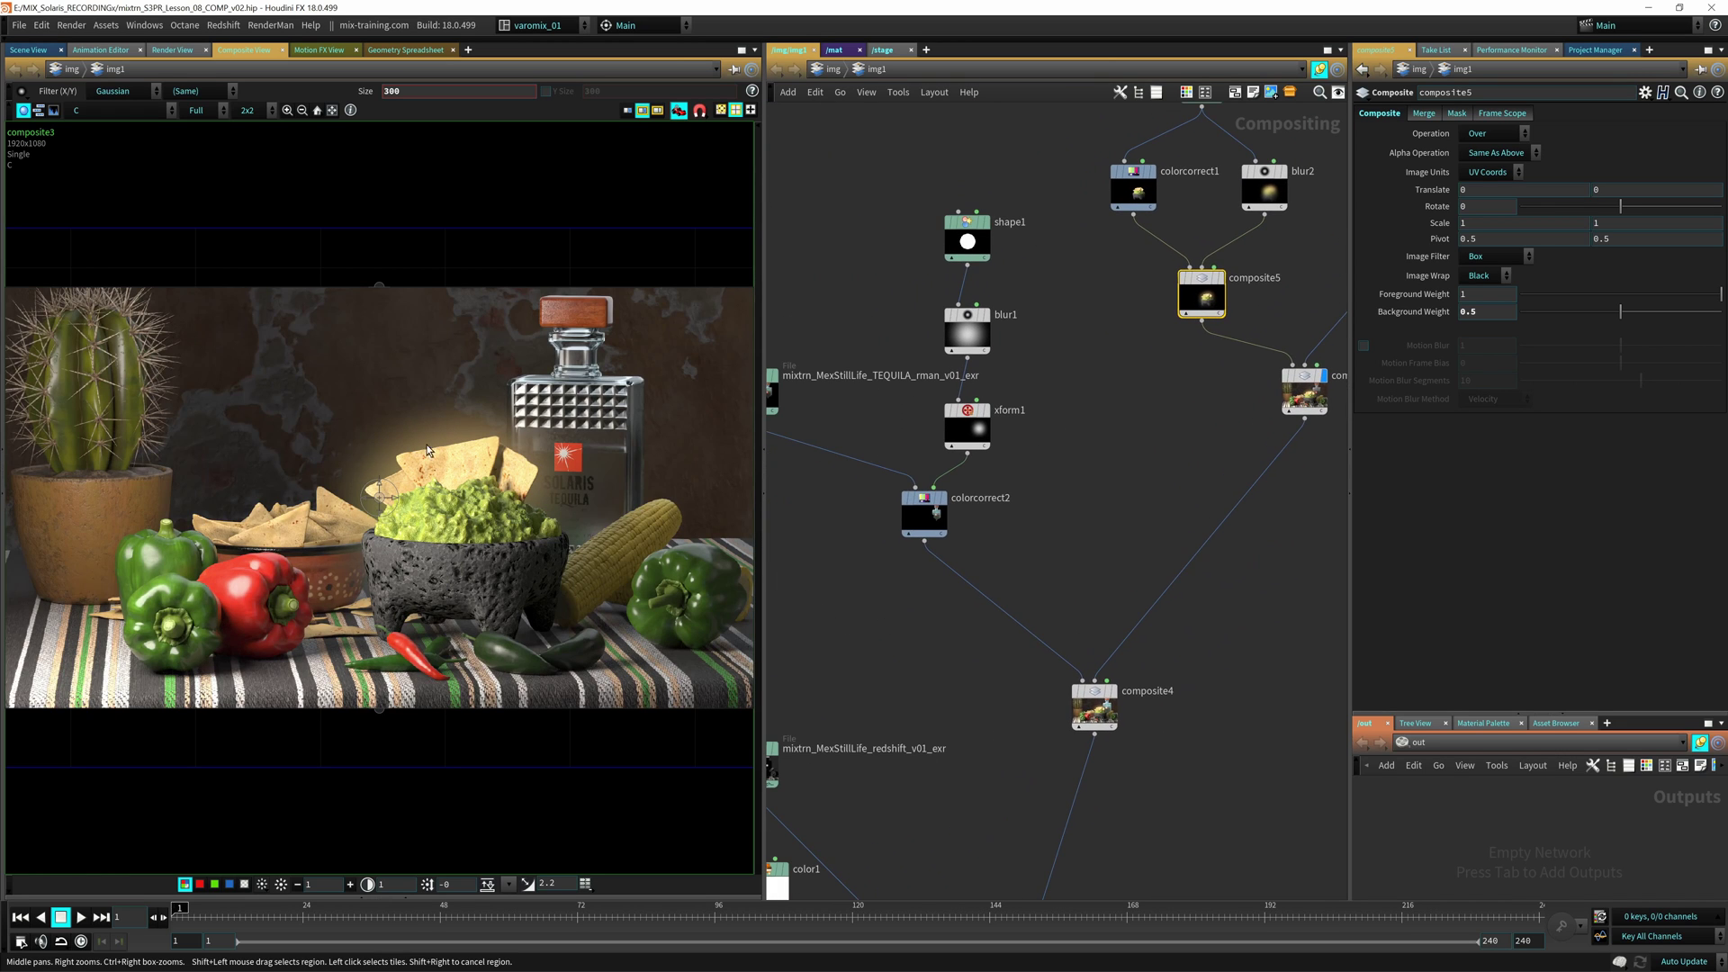
middle_click_drag(1067, 512, 1135, 439)
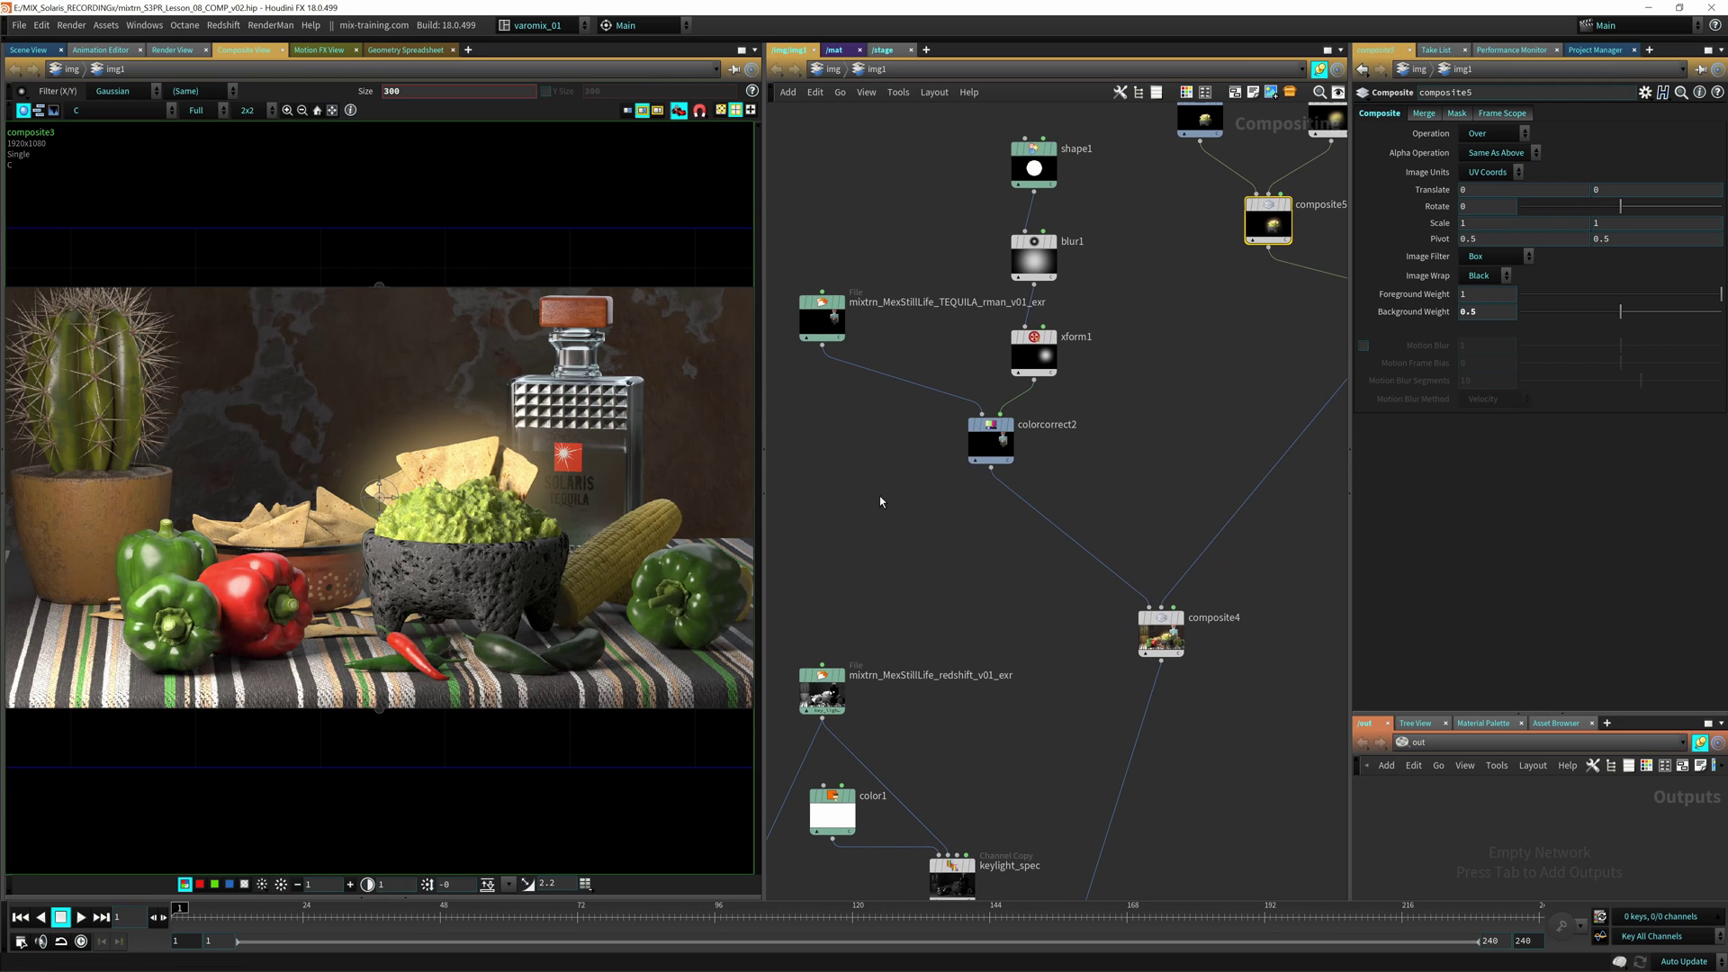
left_click(1007, 605)
middle_click_drag(1124, 335, 1117, 370)
left_click(904, 377)
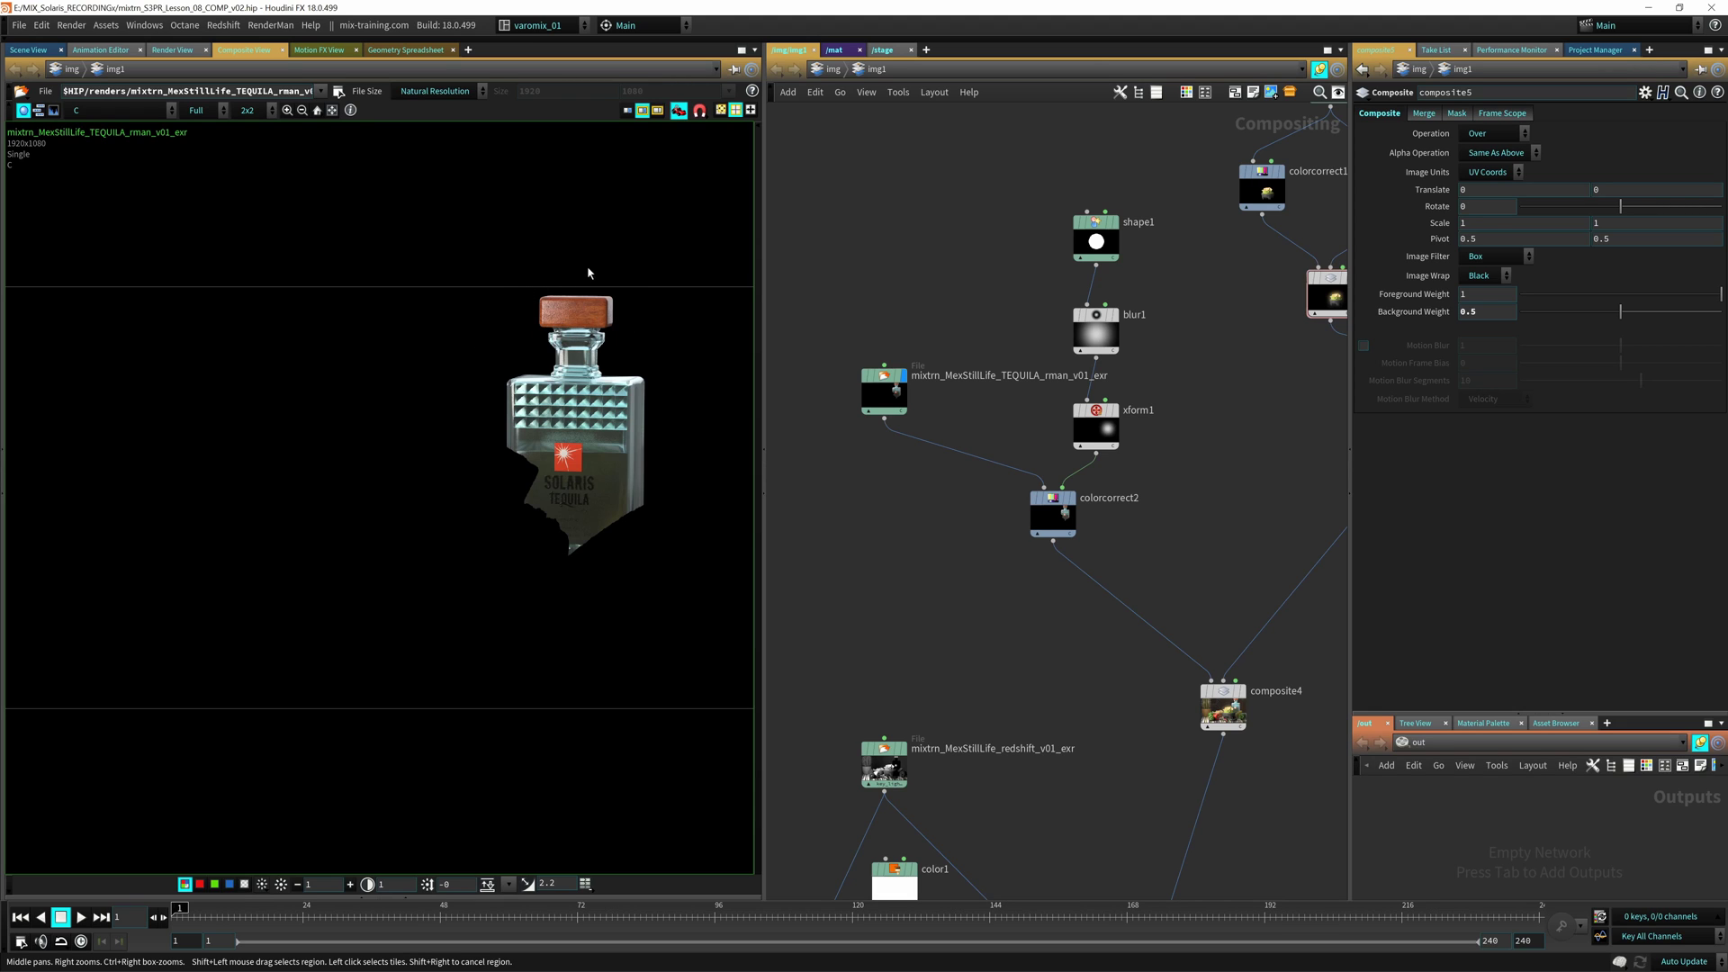
middle_click_drag(872, 504, 825, 480)
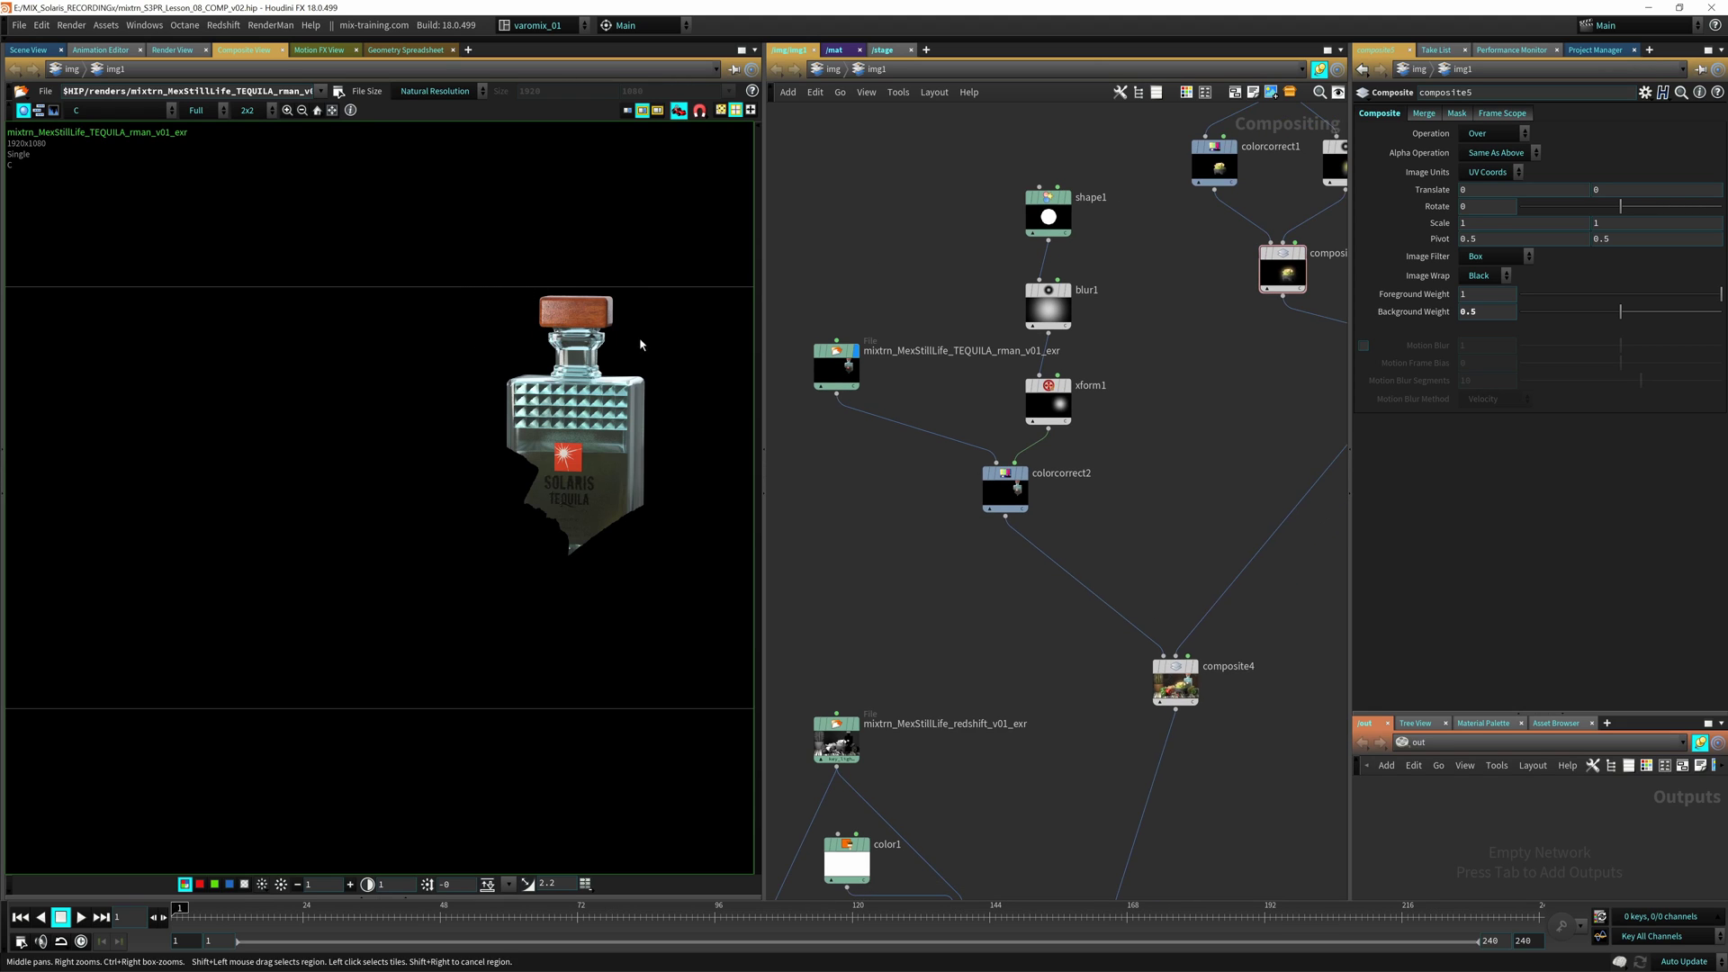
Step: Display blur1, xform1 and colorcorrect2 in turn to examine the soft circular mask used for the tequila colour correction
middle_click_drag(920, 506, 923, 497)
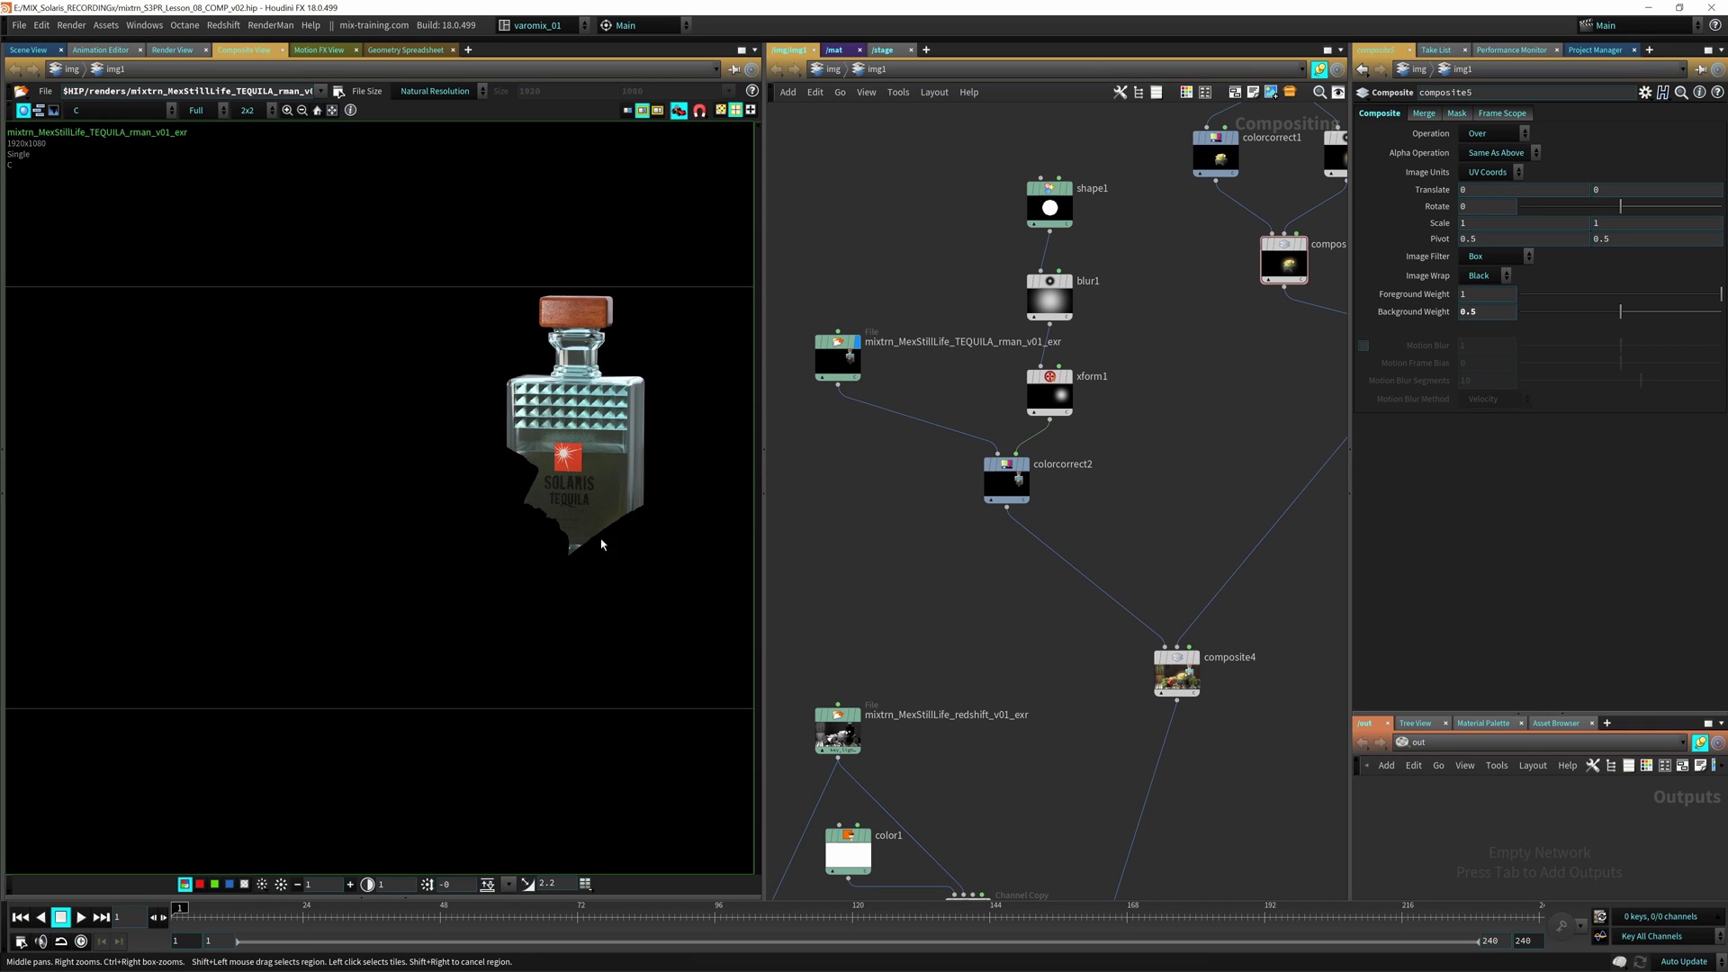
middle_click_drag(1208, 684, 1152, 596)
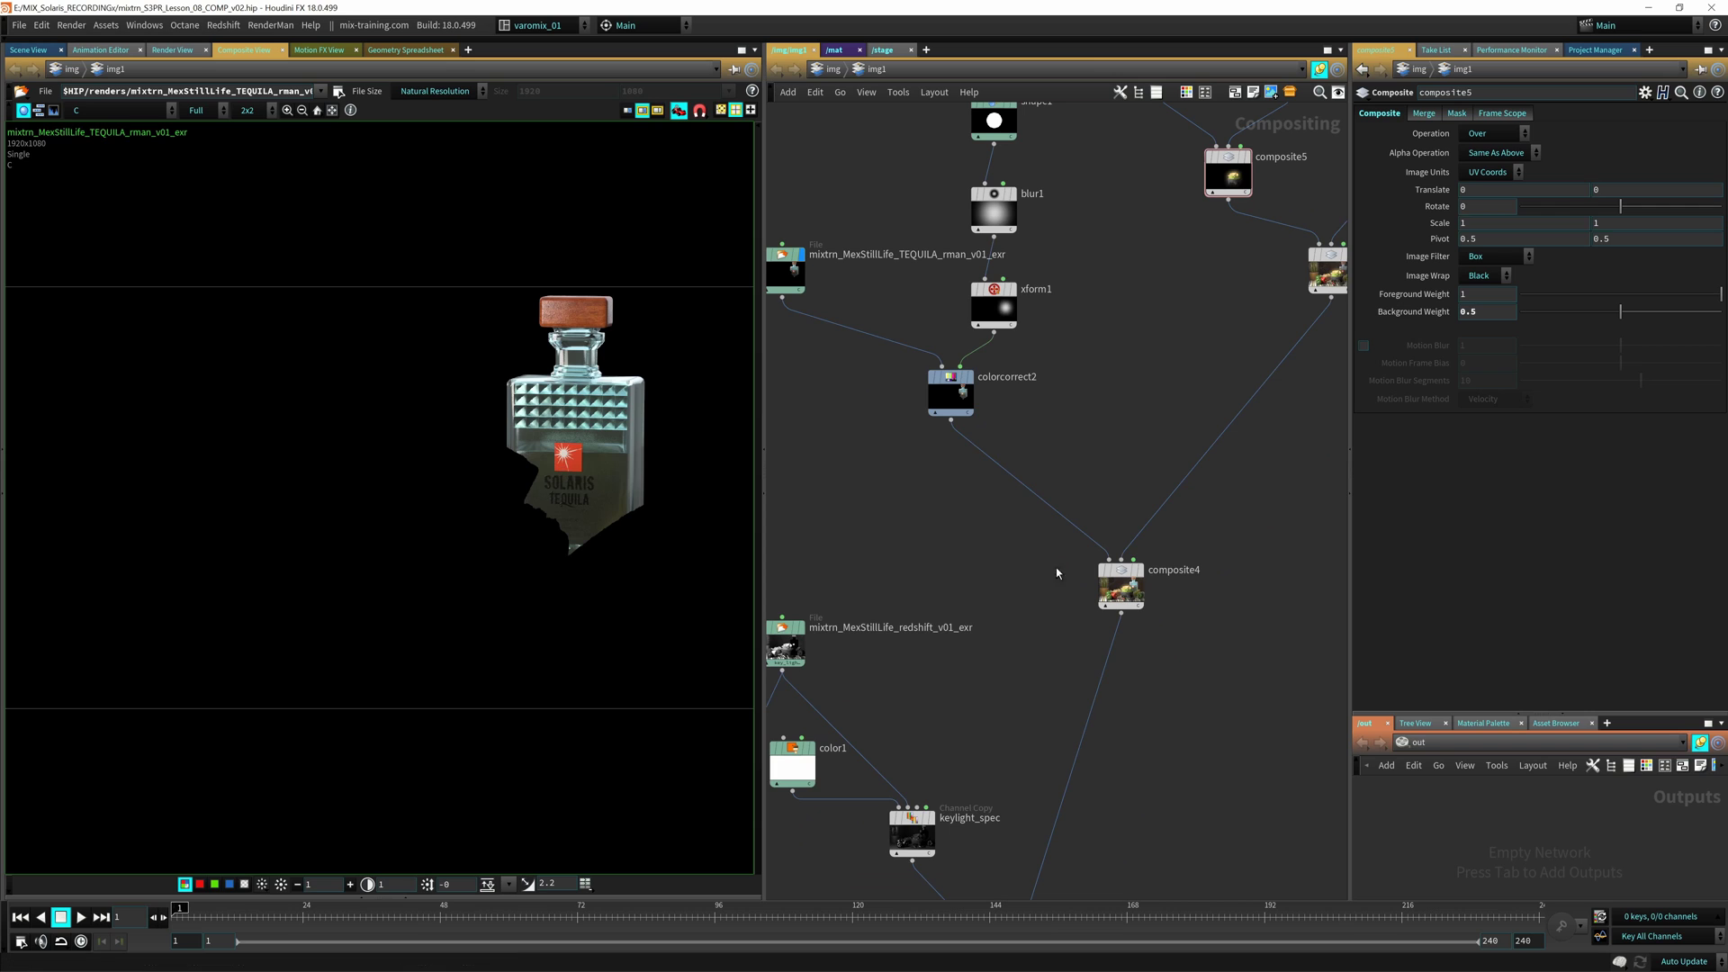
middle_click_drag(1020, 137, 1015, 288)
left_click(999, 265)
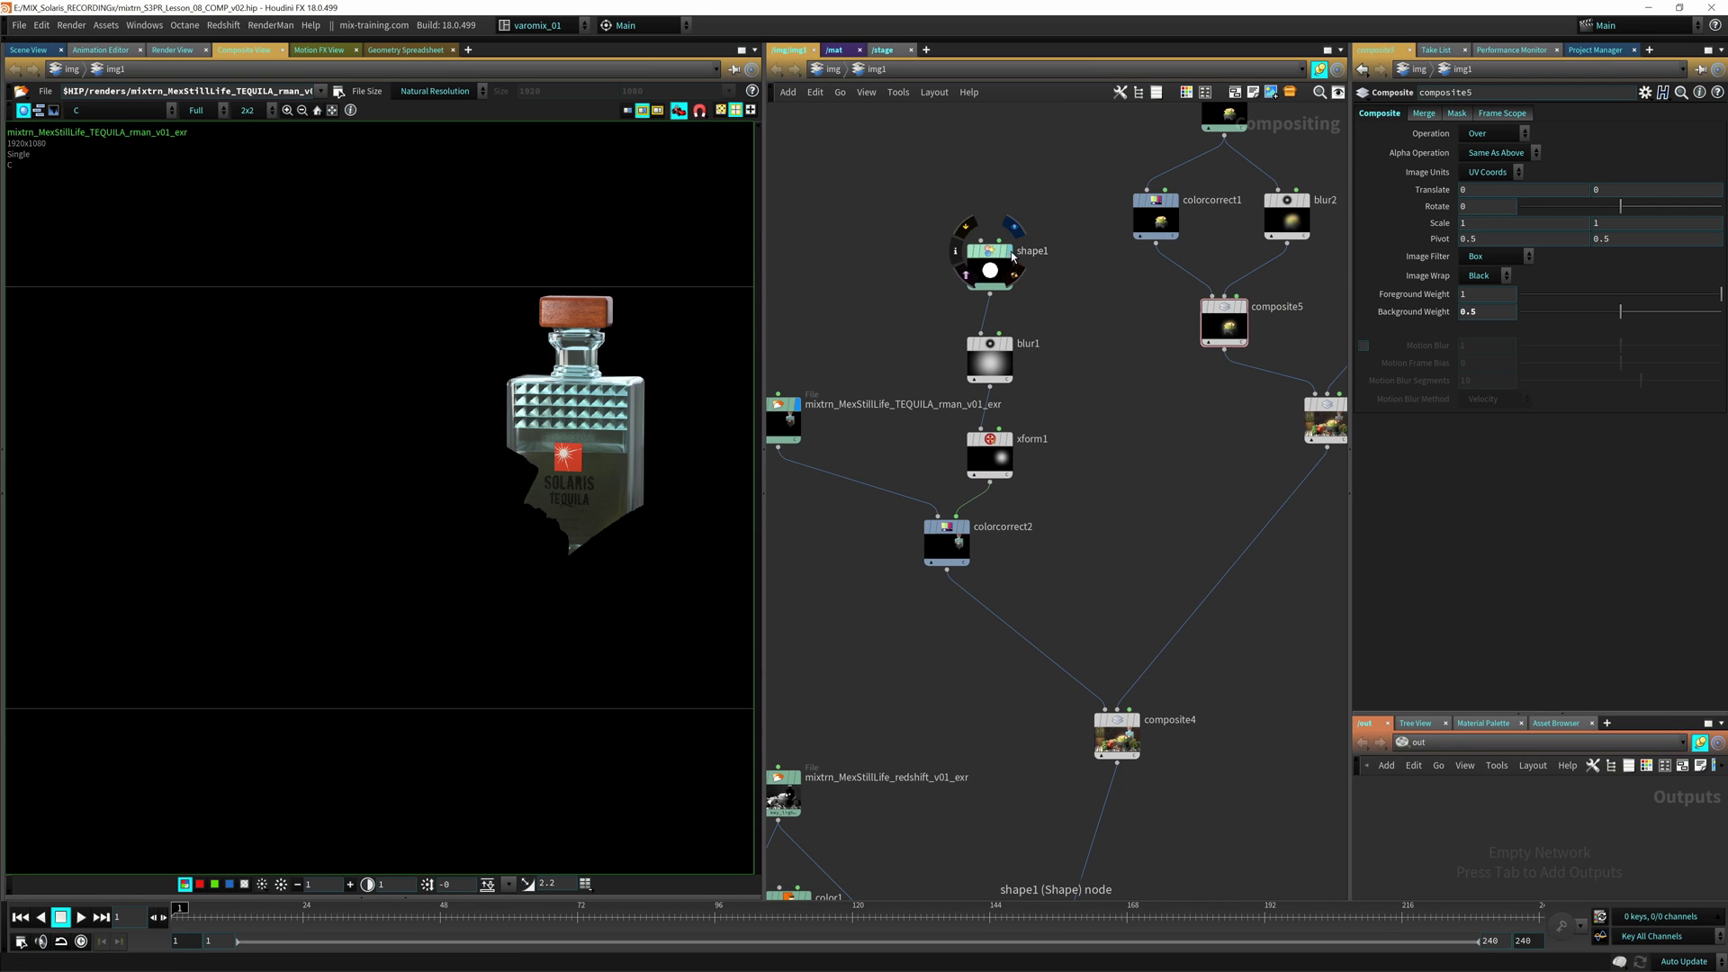
left_click(1012, 344)
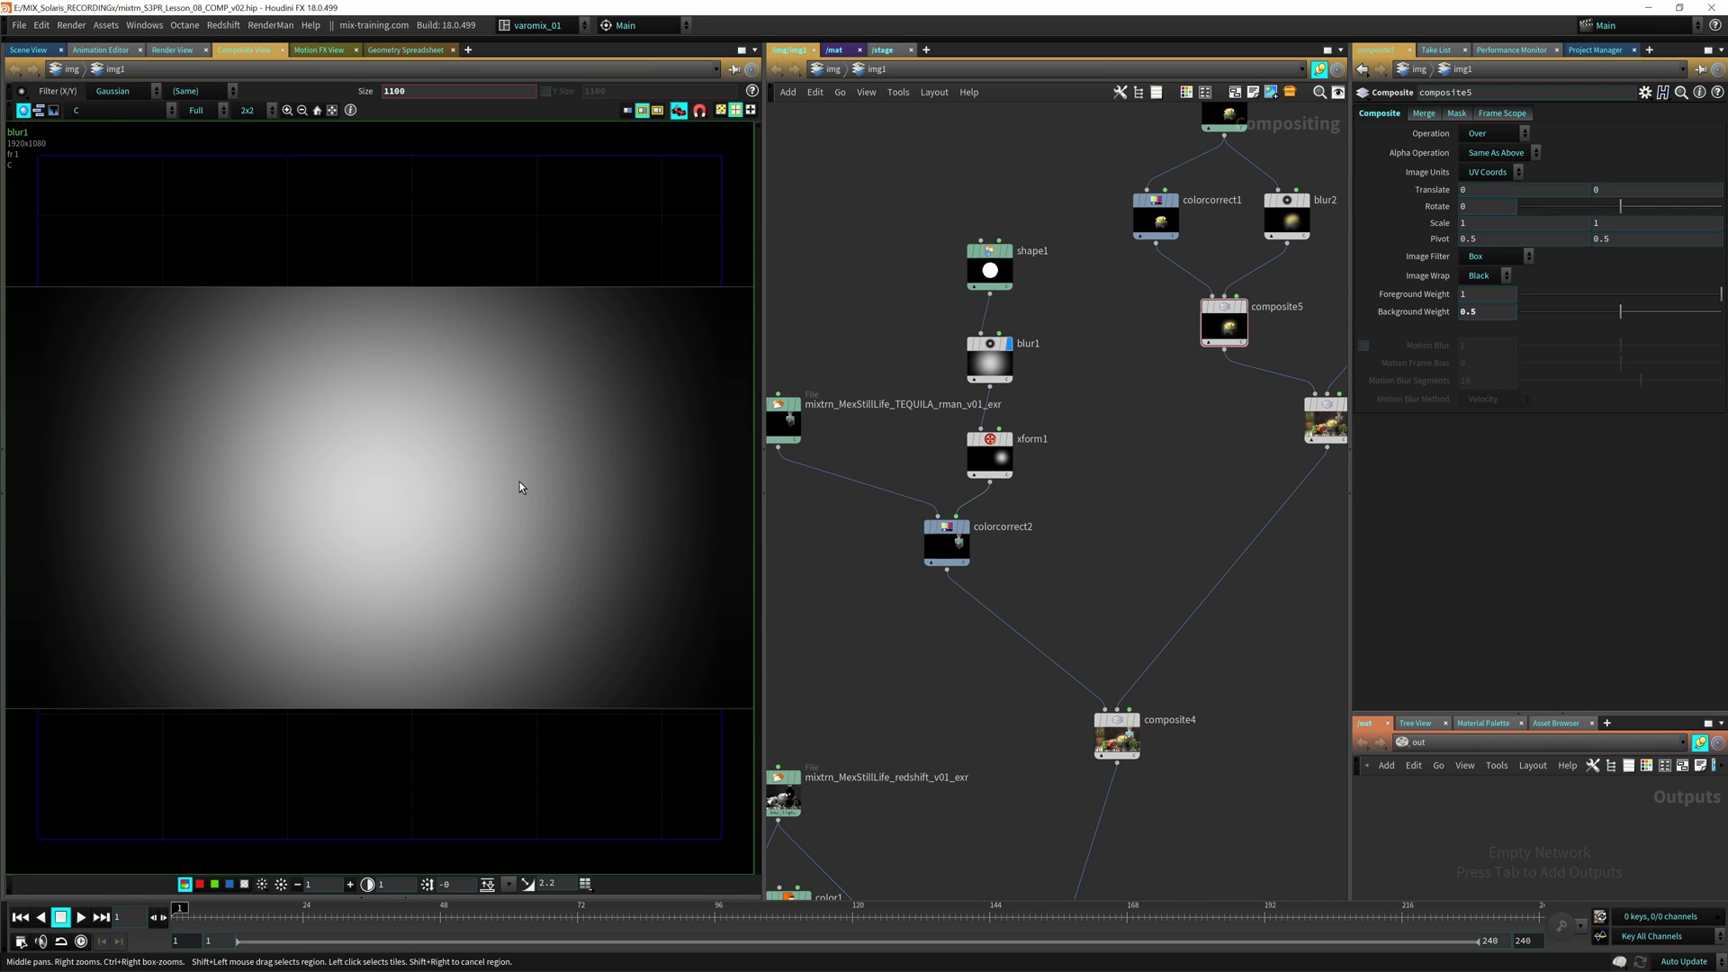
left_click(990, 451)
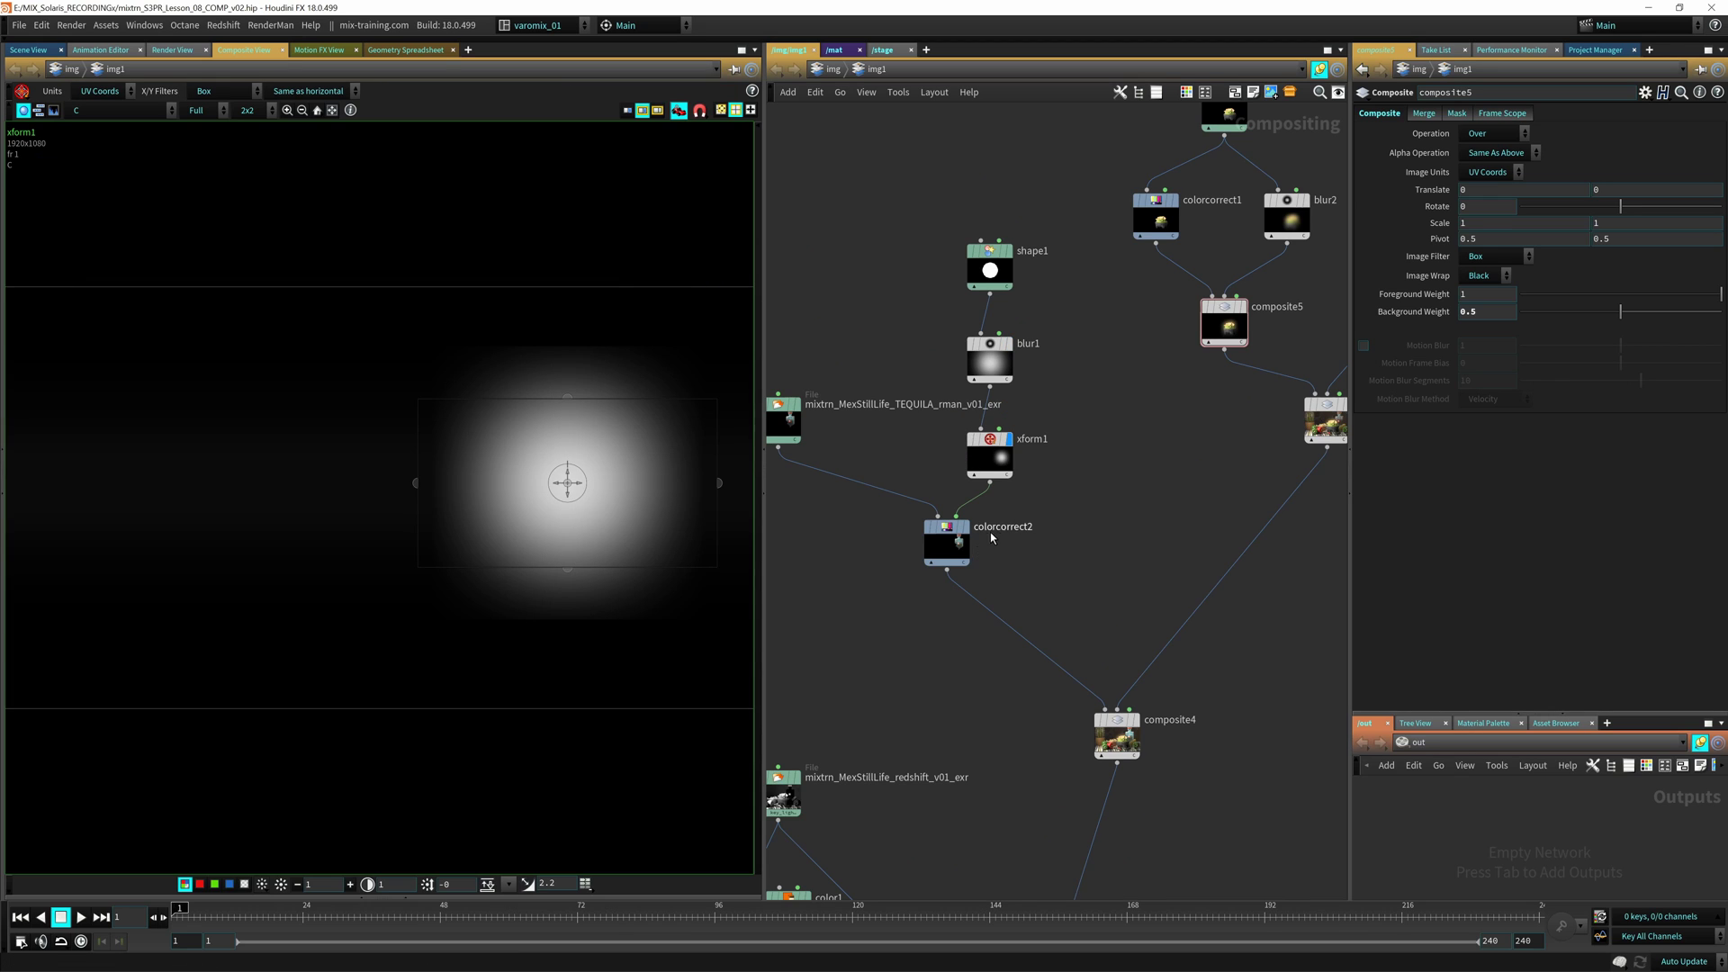
left_click(947, 538)
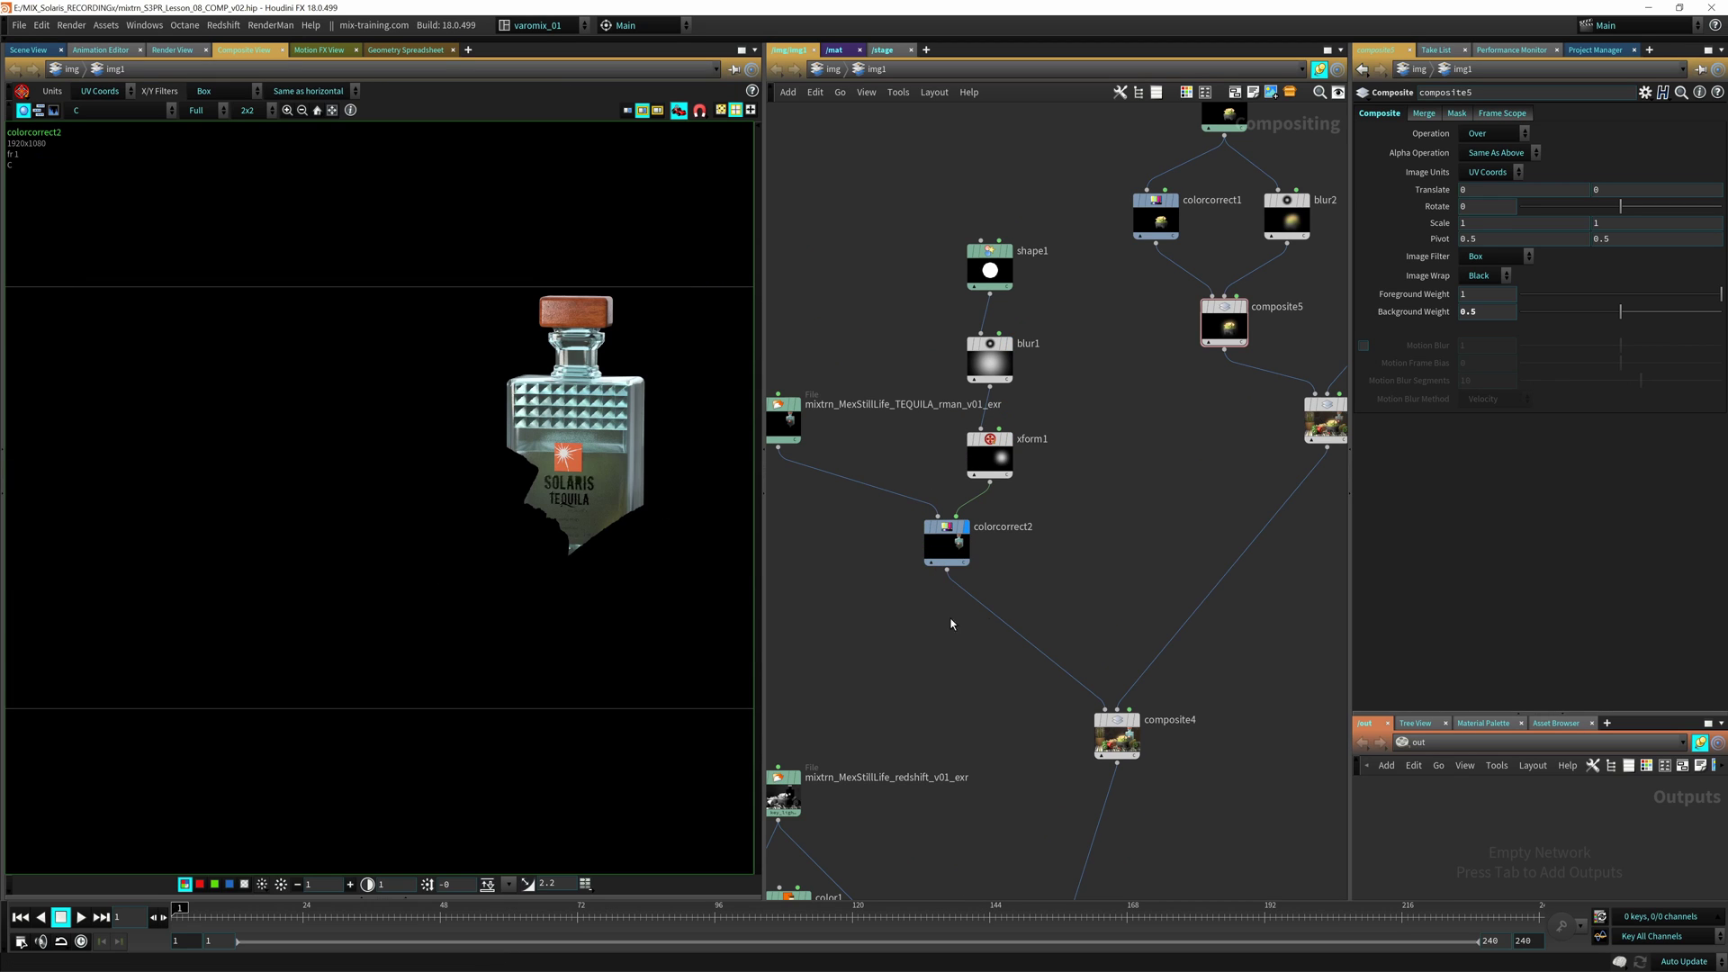
Step: Bypass and re-enable colorcorrect2 repeatedly to compare the isolated tequila bottle with and without its masked colour correction
left_click(953, 552)
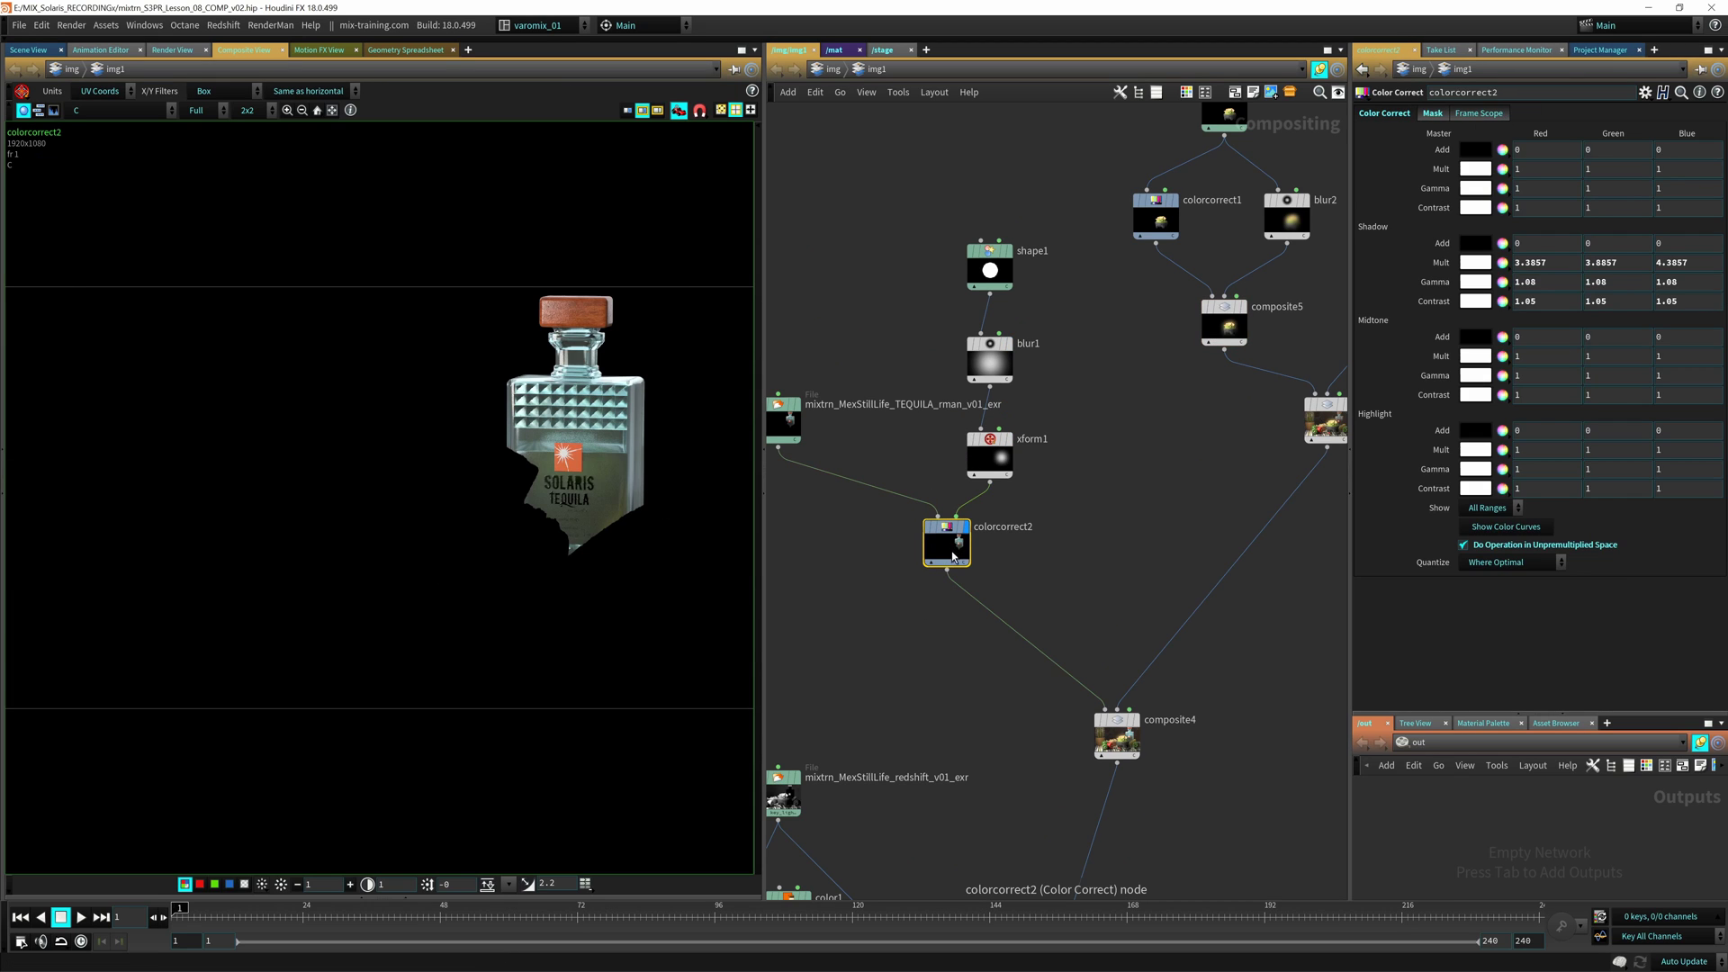
key("d")
left_click(1160, 250)
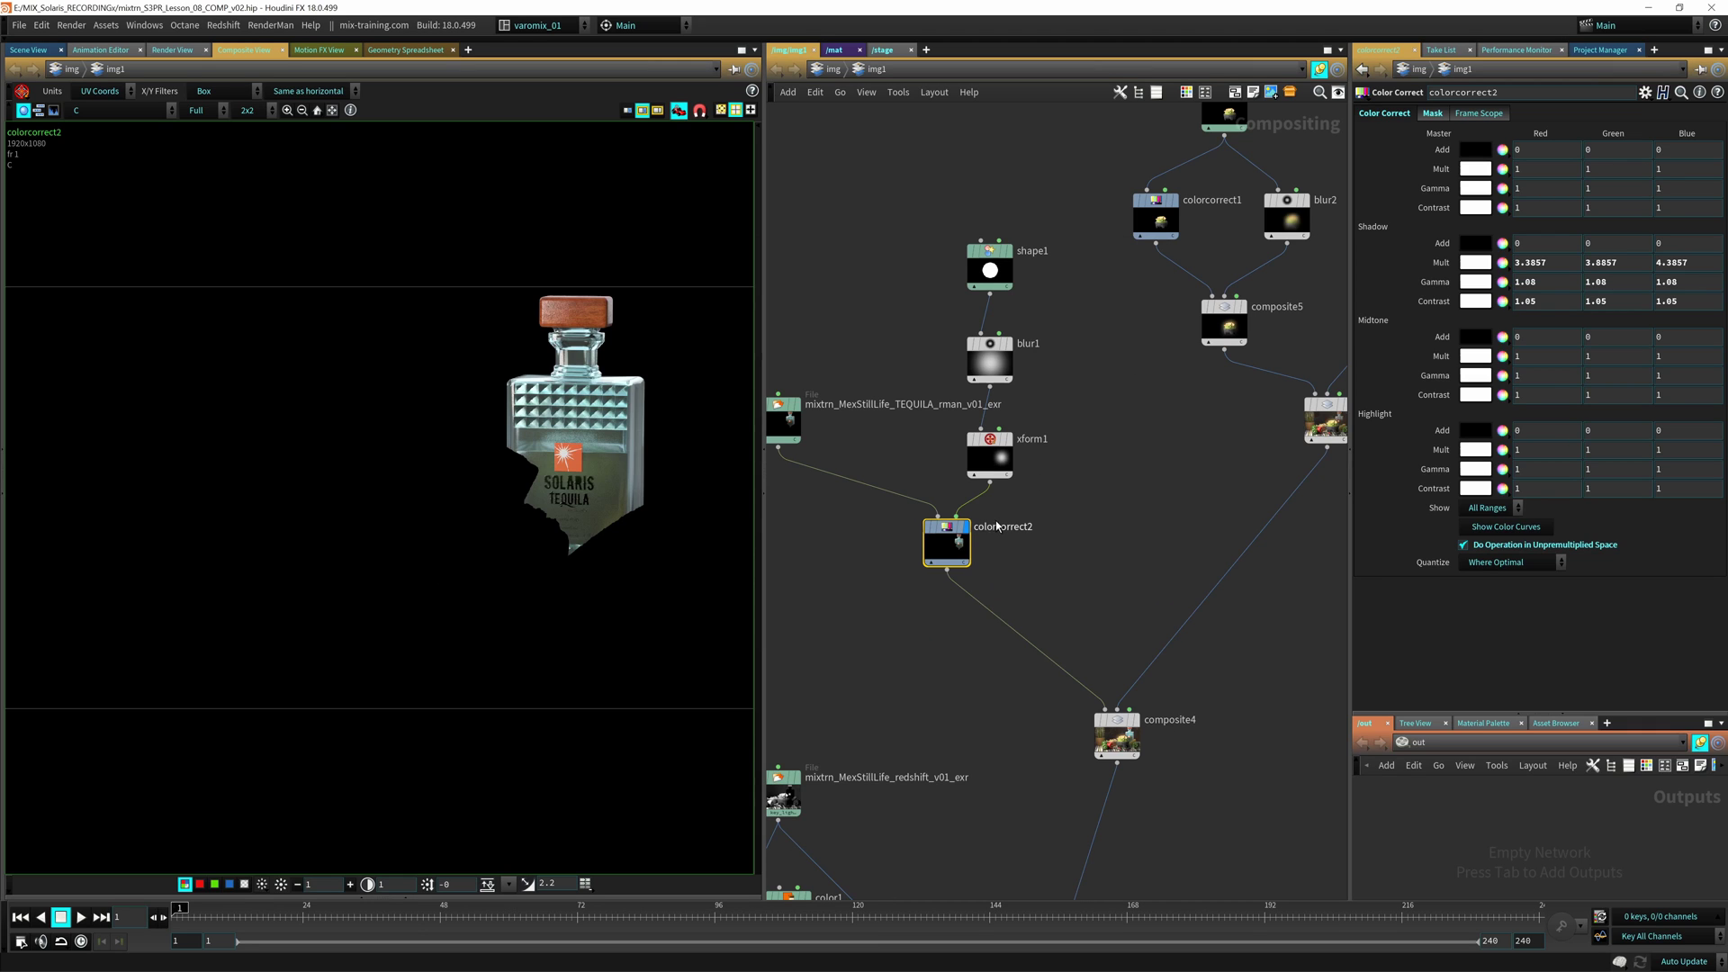
key("b")
left_click(953, 546)
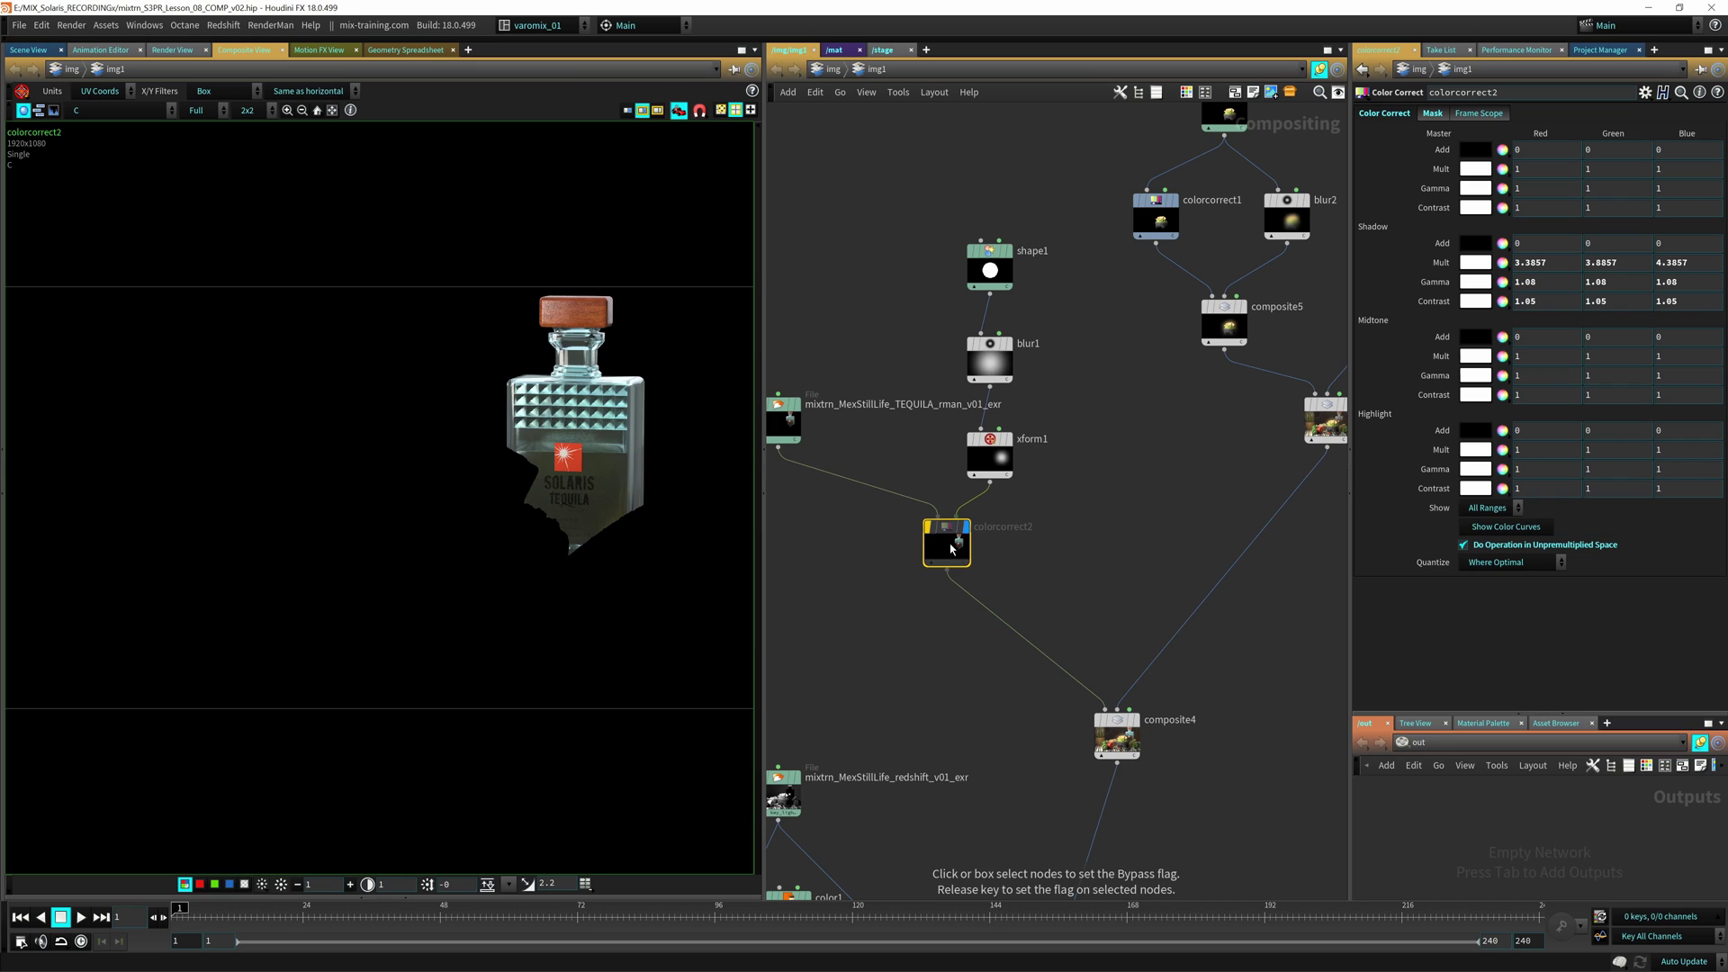
left_click(952, 547)
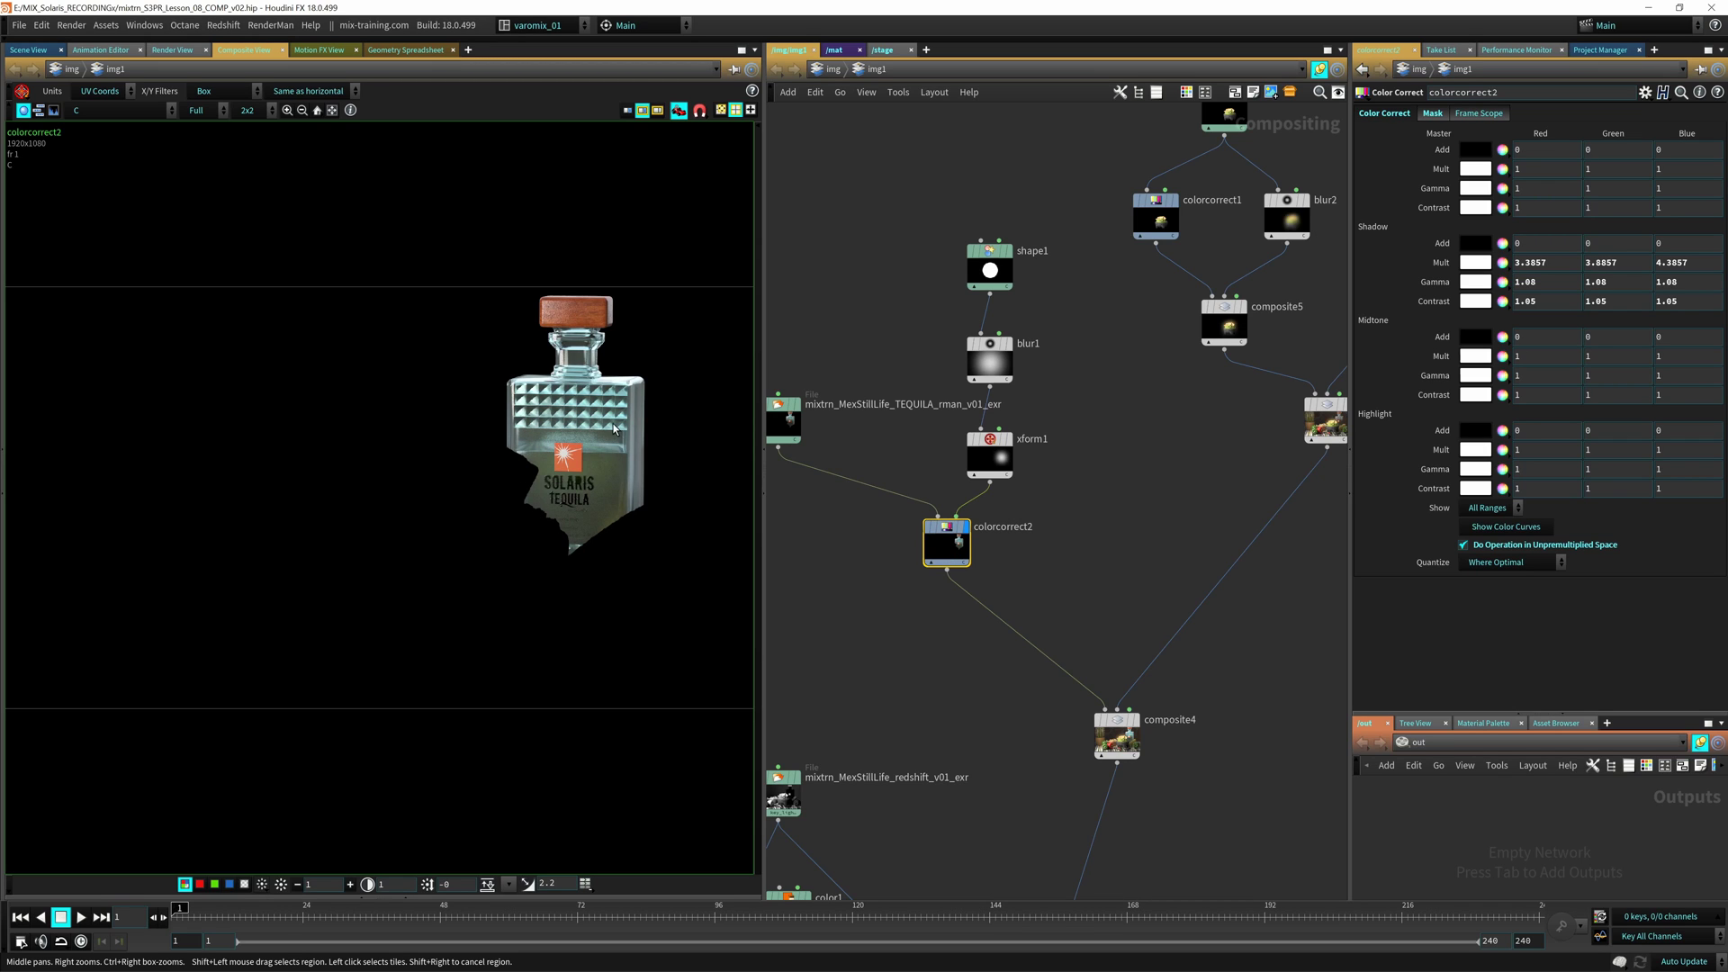
left_click(944, 538)
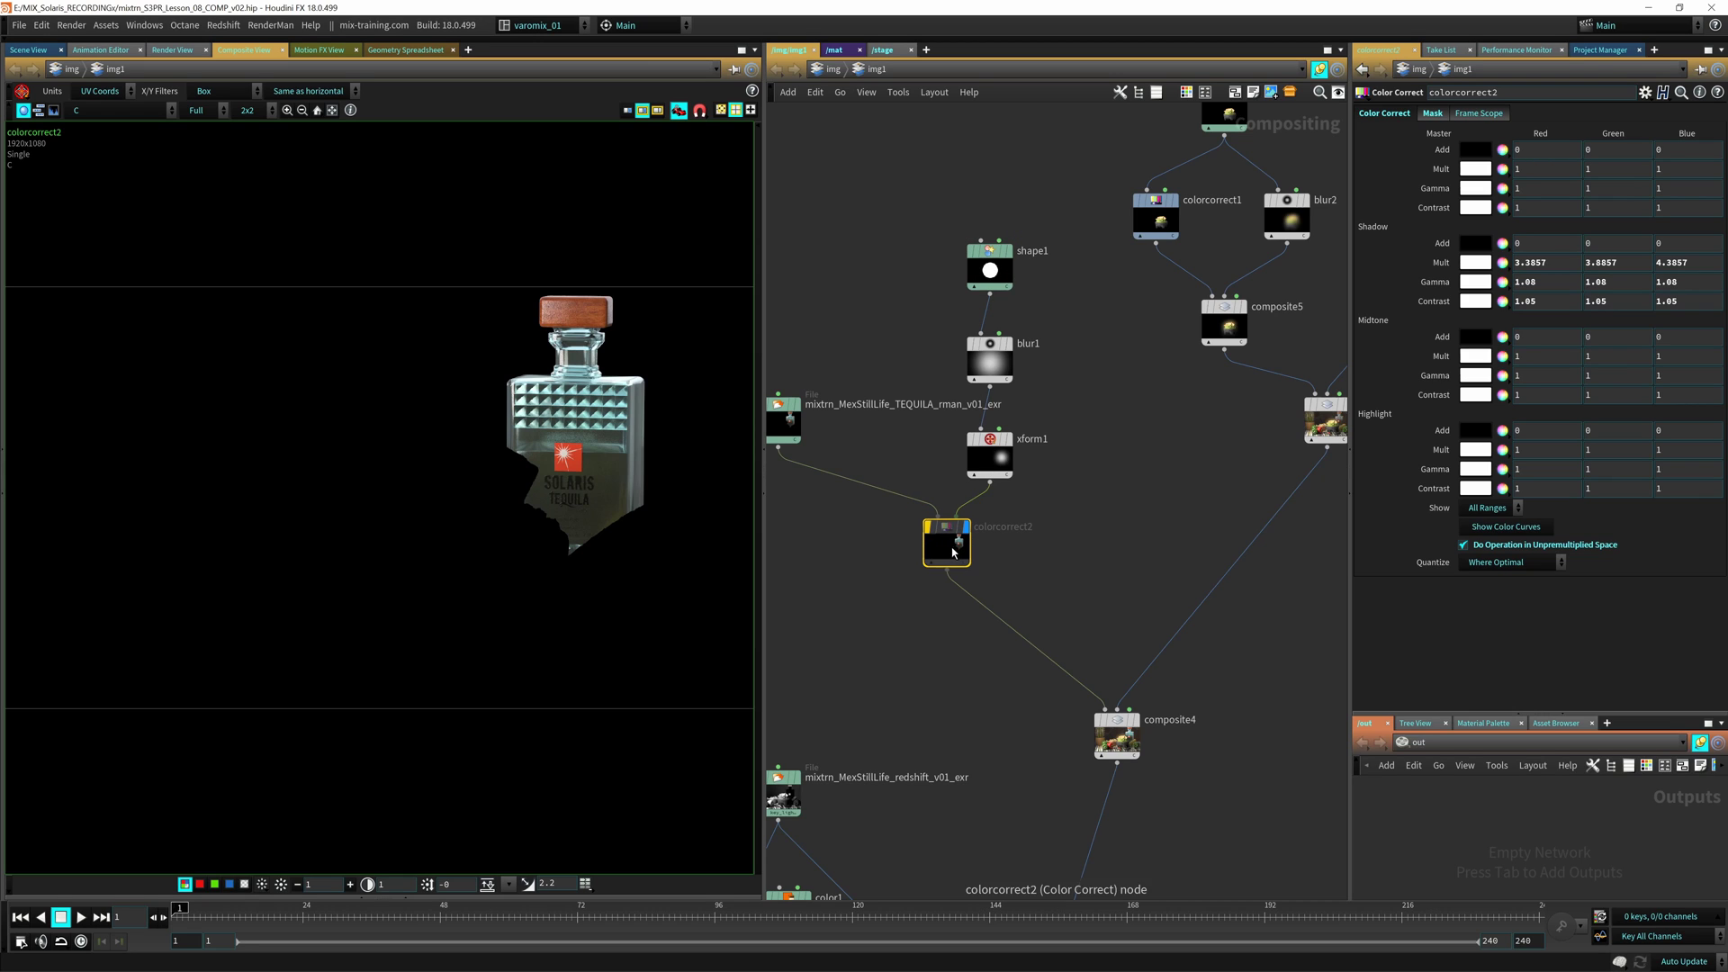
key("b")
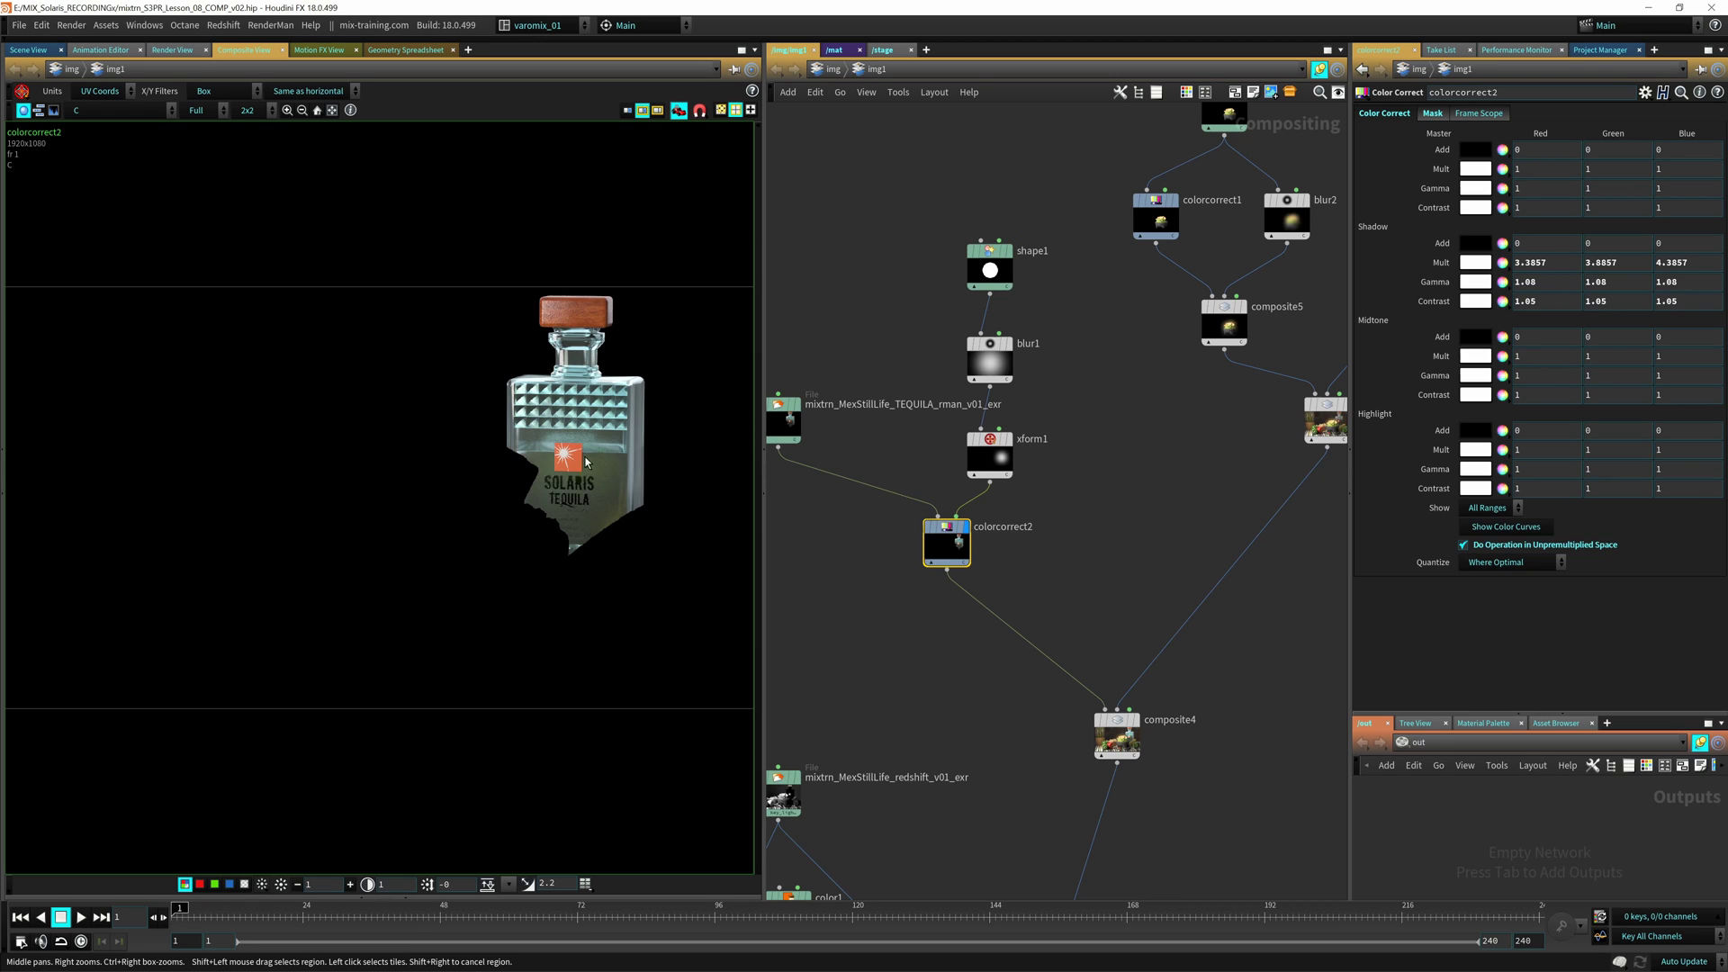
key("b")
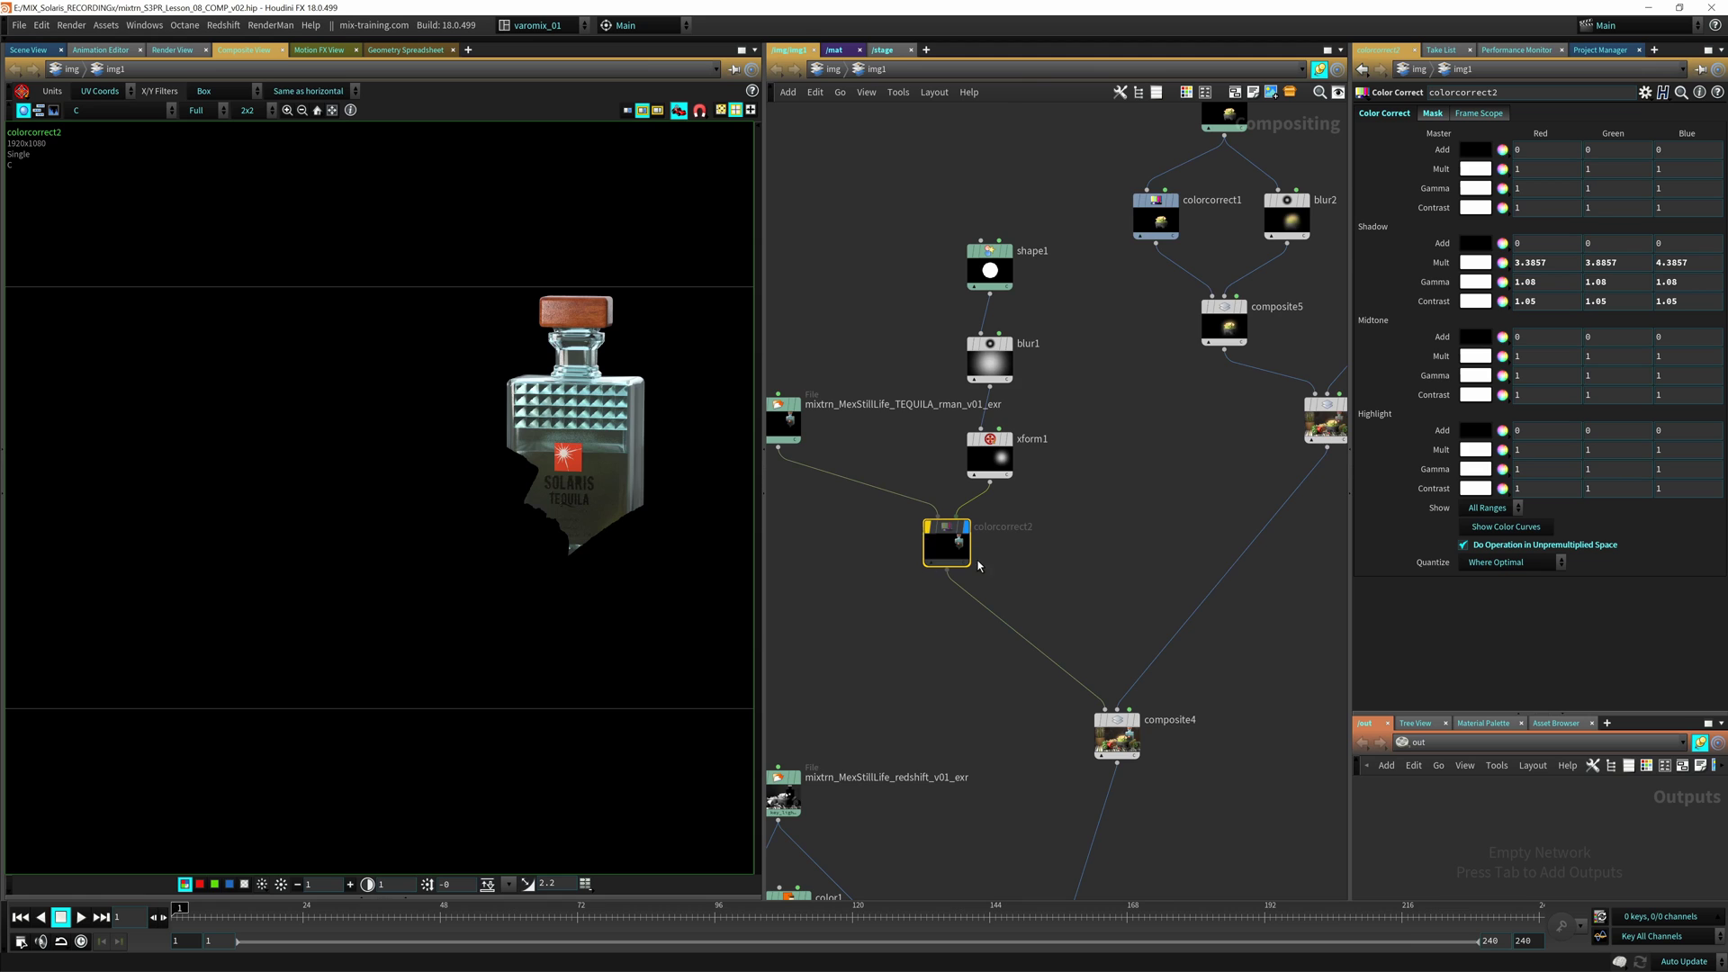
Step: Display composite4, and bypass and re-enable colorcorrect2 to compare the bottle's correction within the full still life
middle_click_drag(1165, 803, 1128, 655)
left_click(1103, 583)
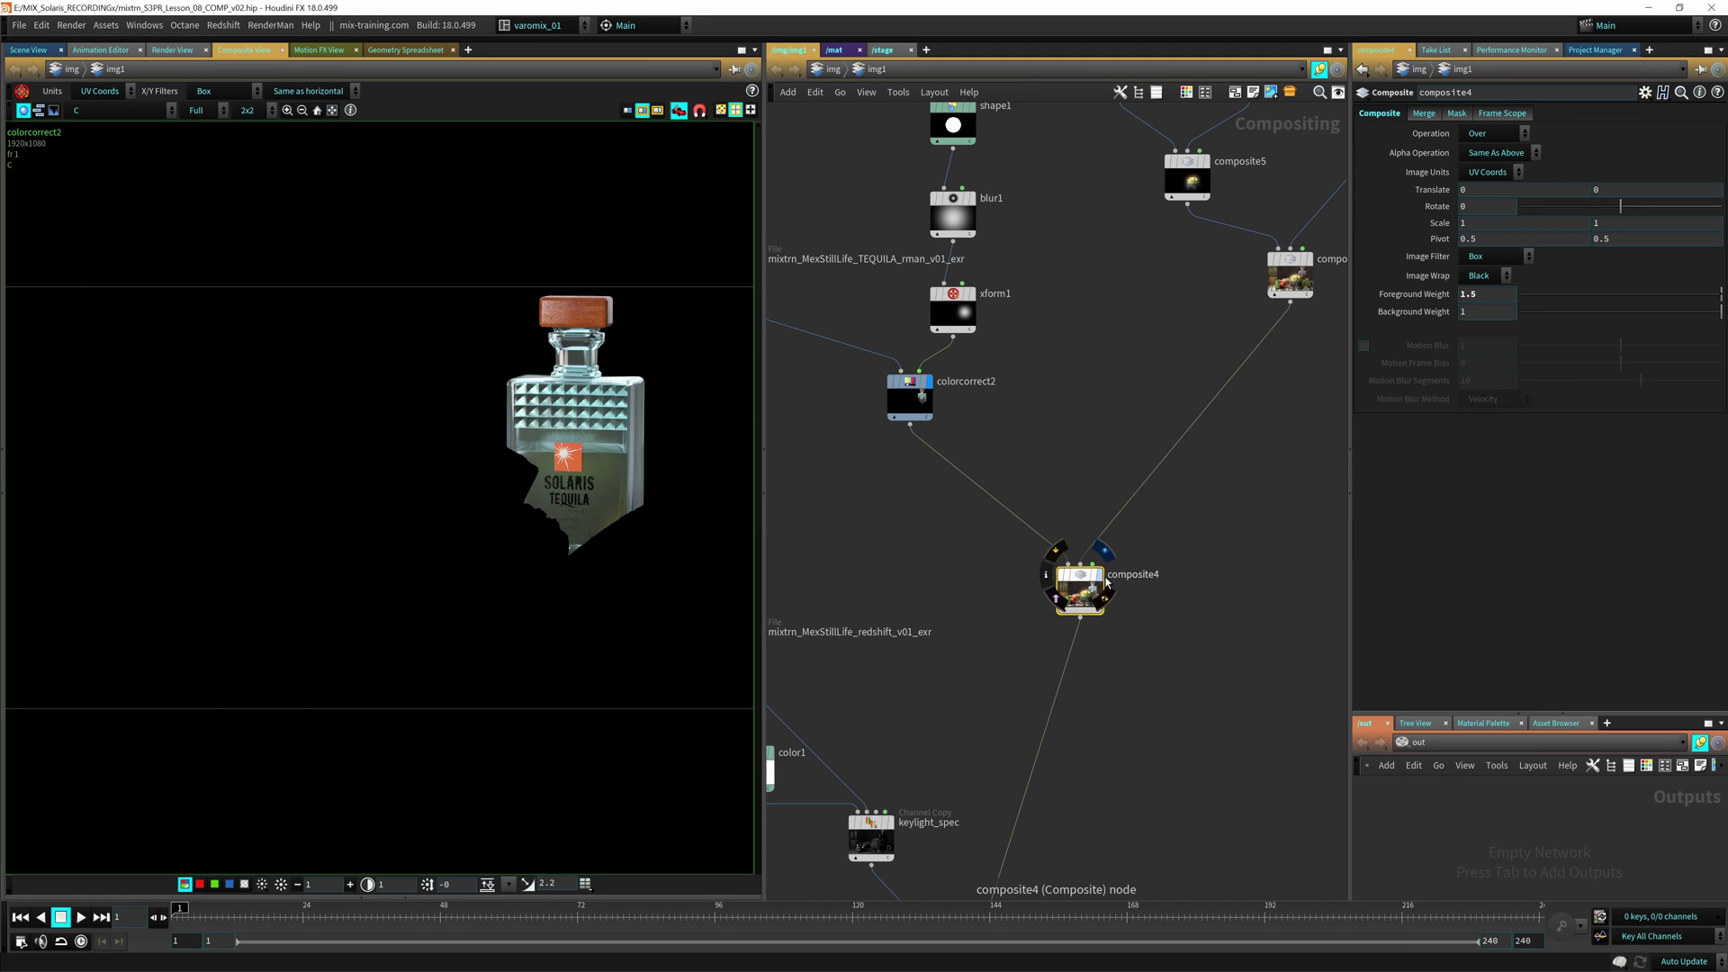
left_click(1100, 576)
middle_click_drag(1012, 489, 1052, 554)
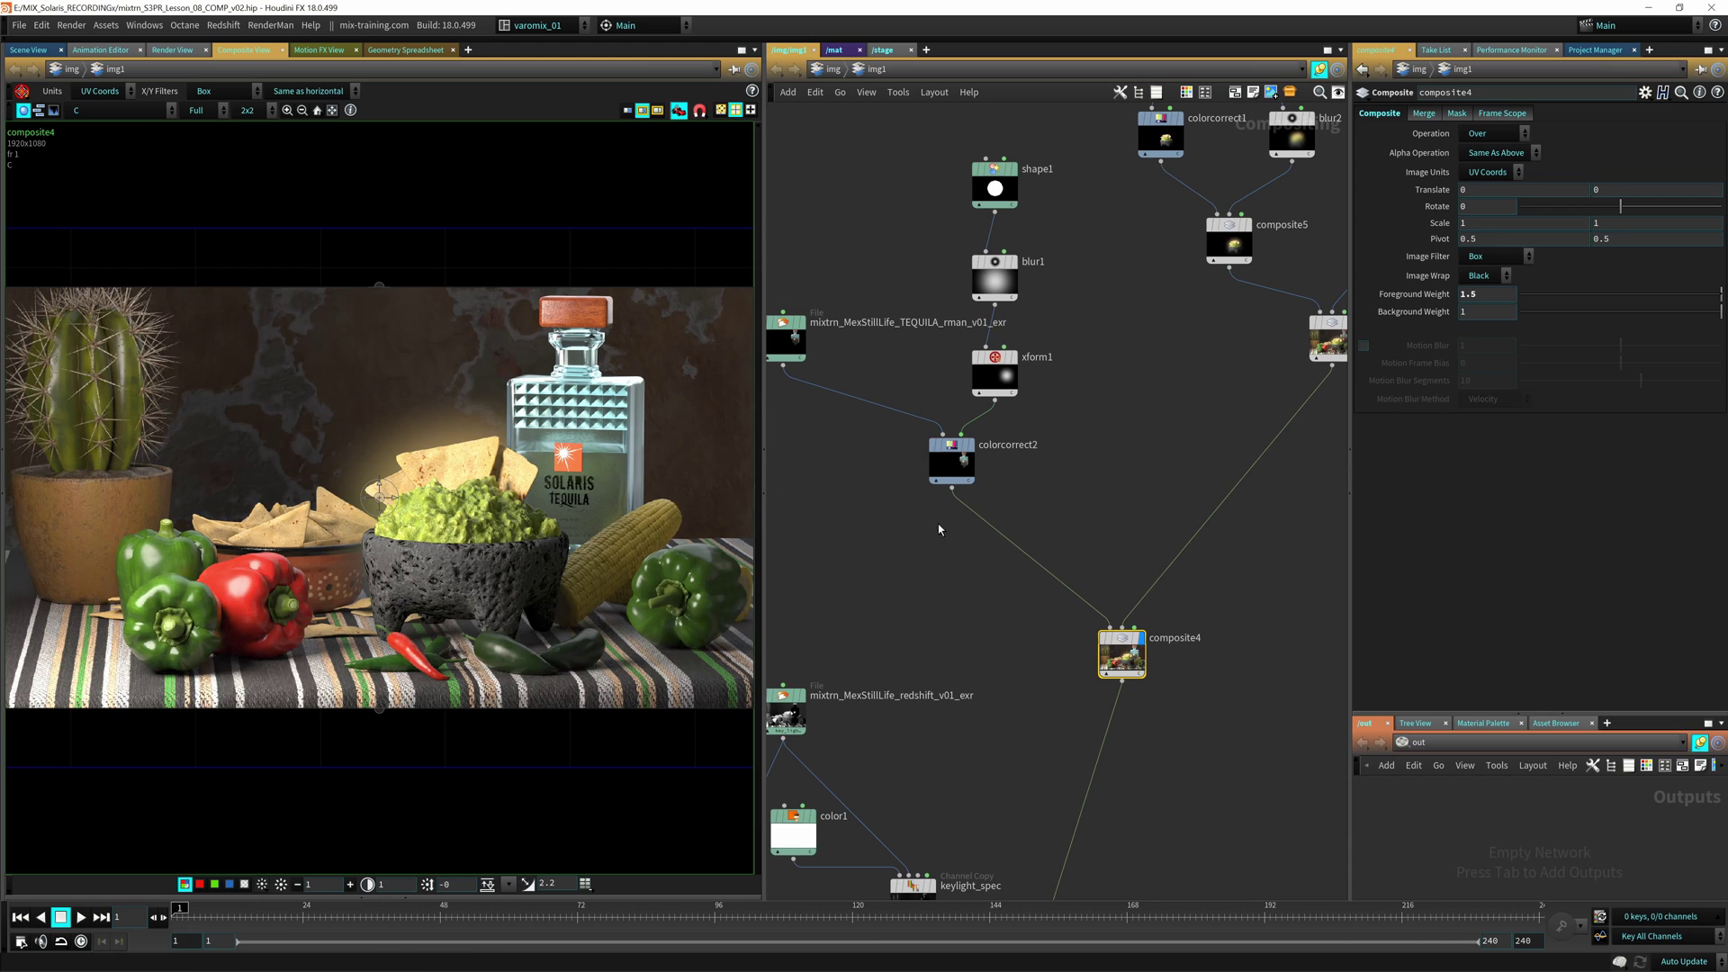
left_click(963, 464)
key("d")
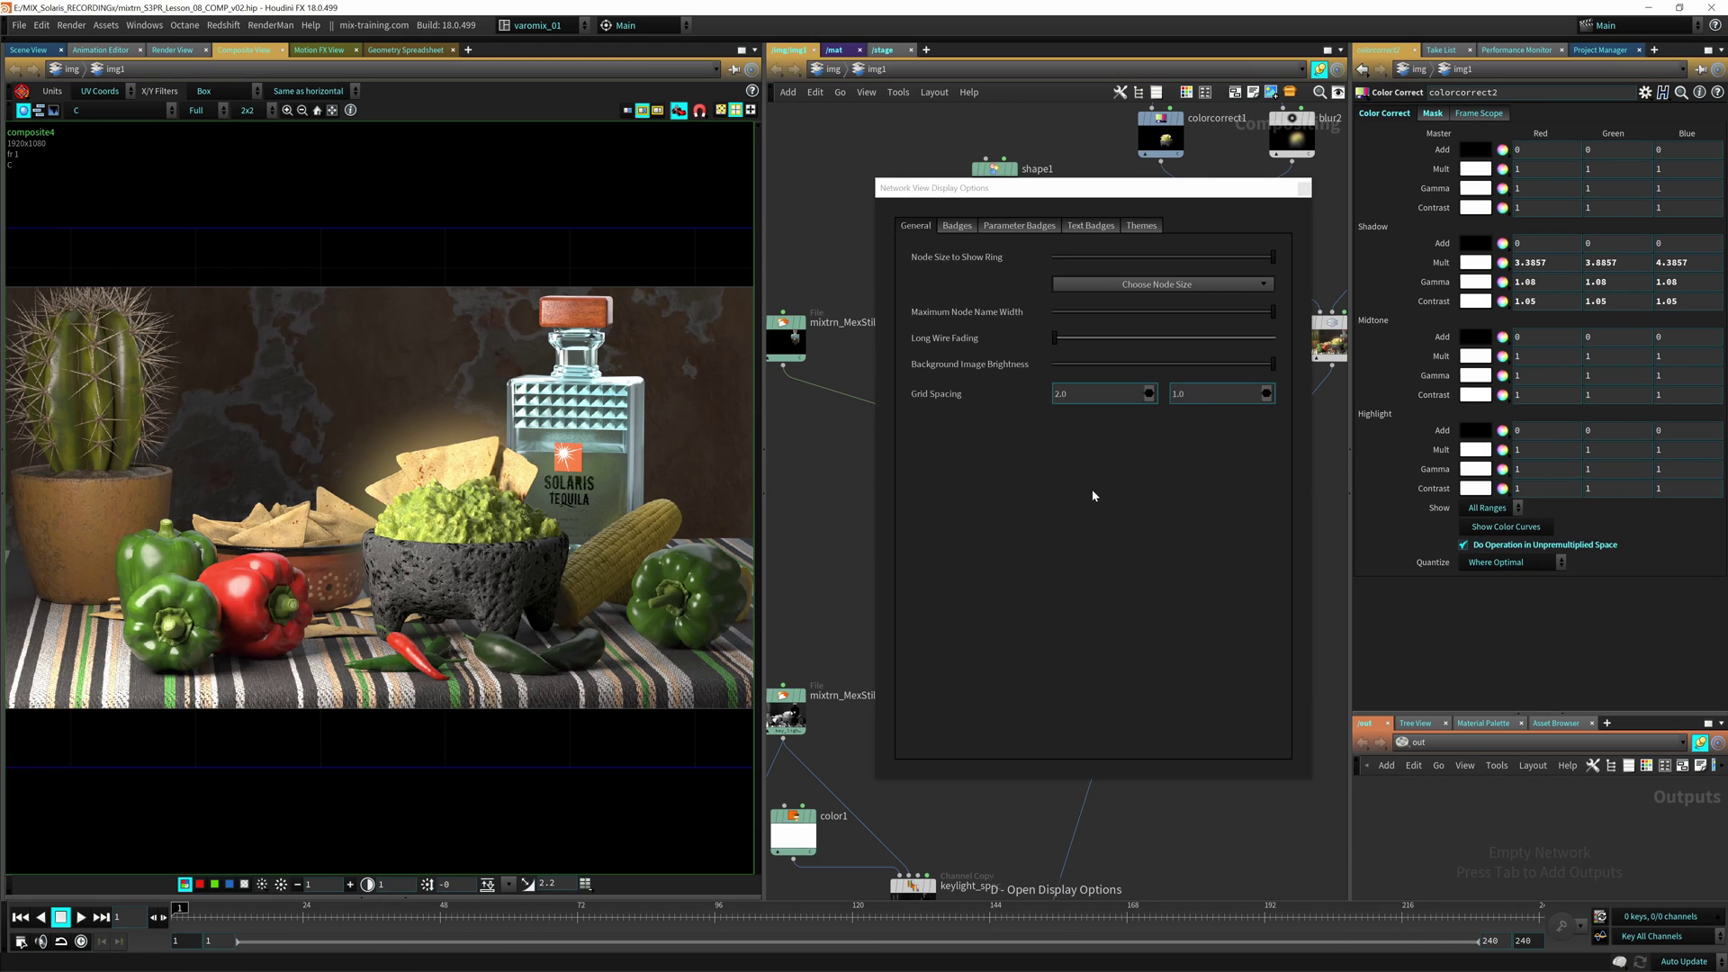
left_click(1303, 188)
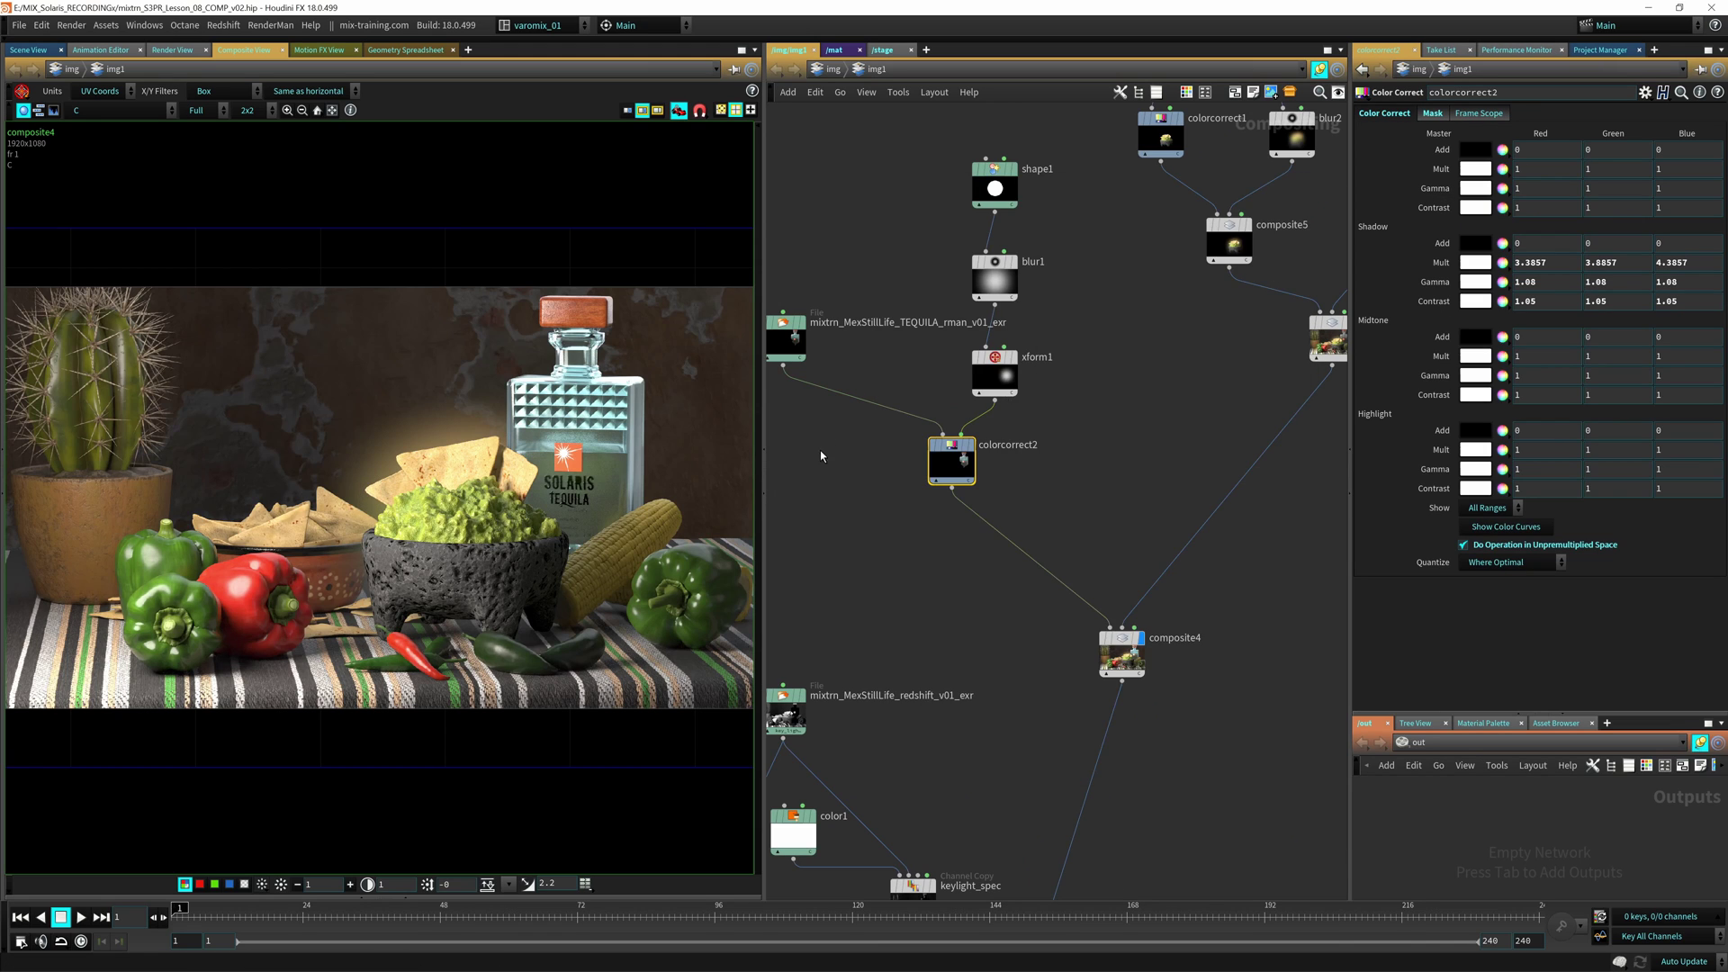
key("b")
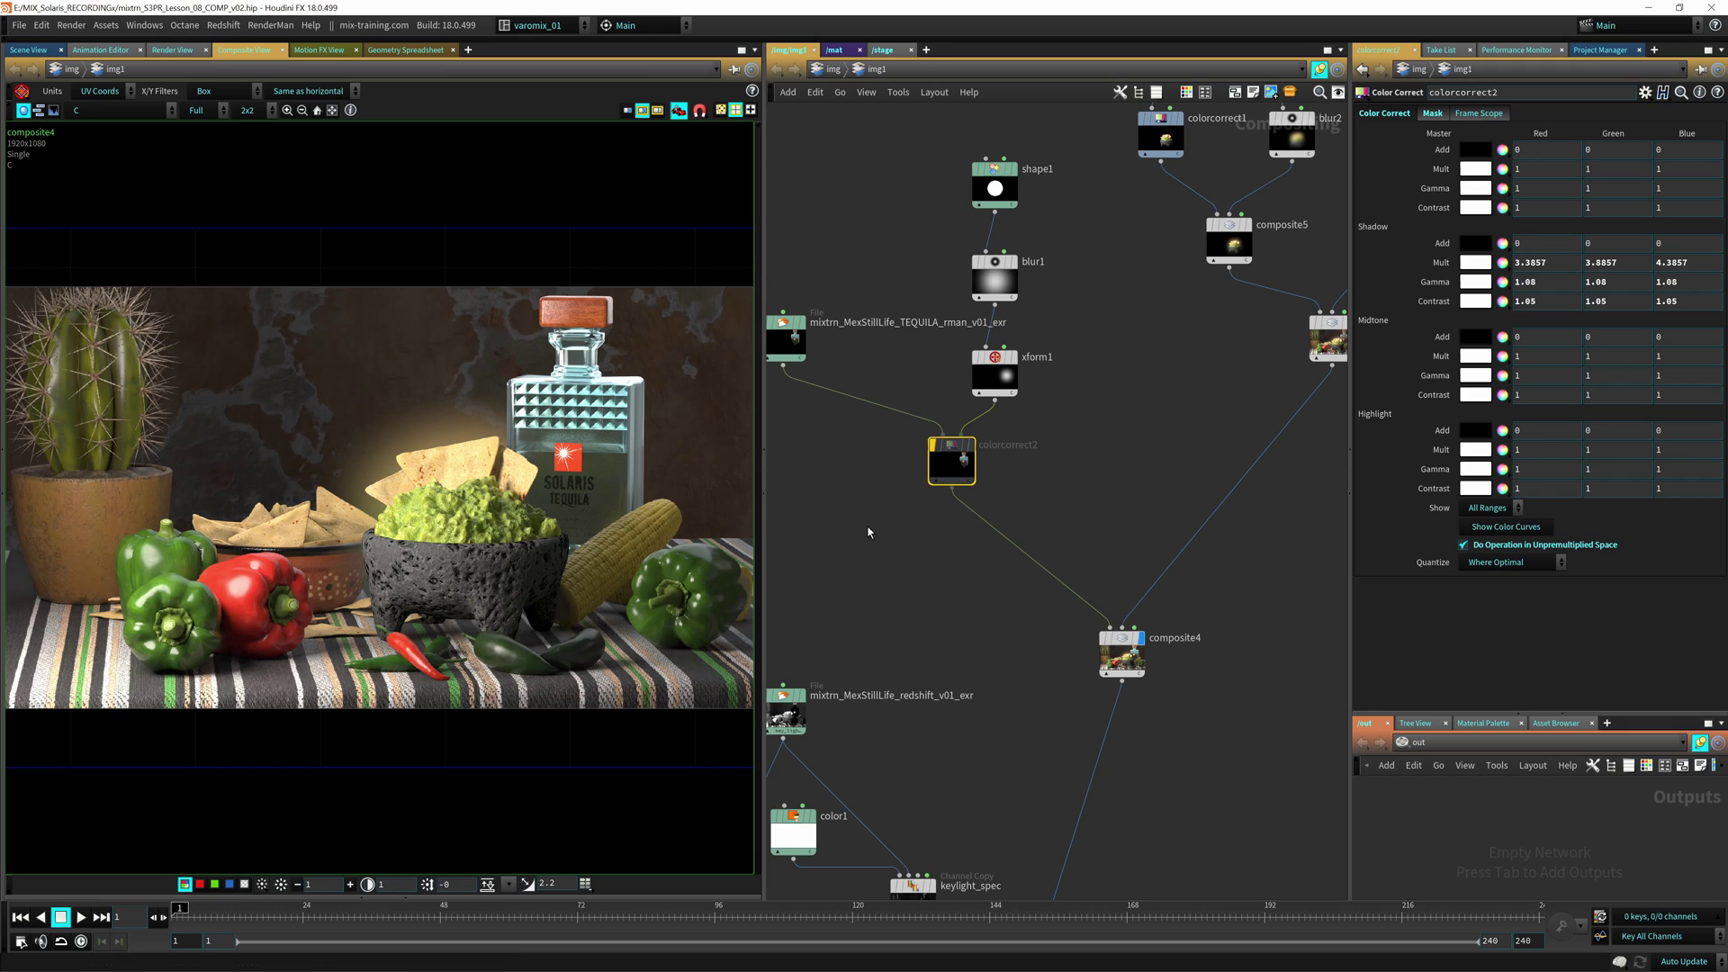
key("b")
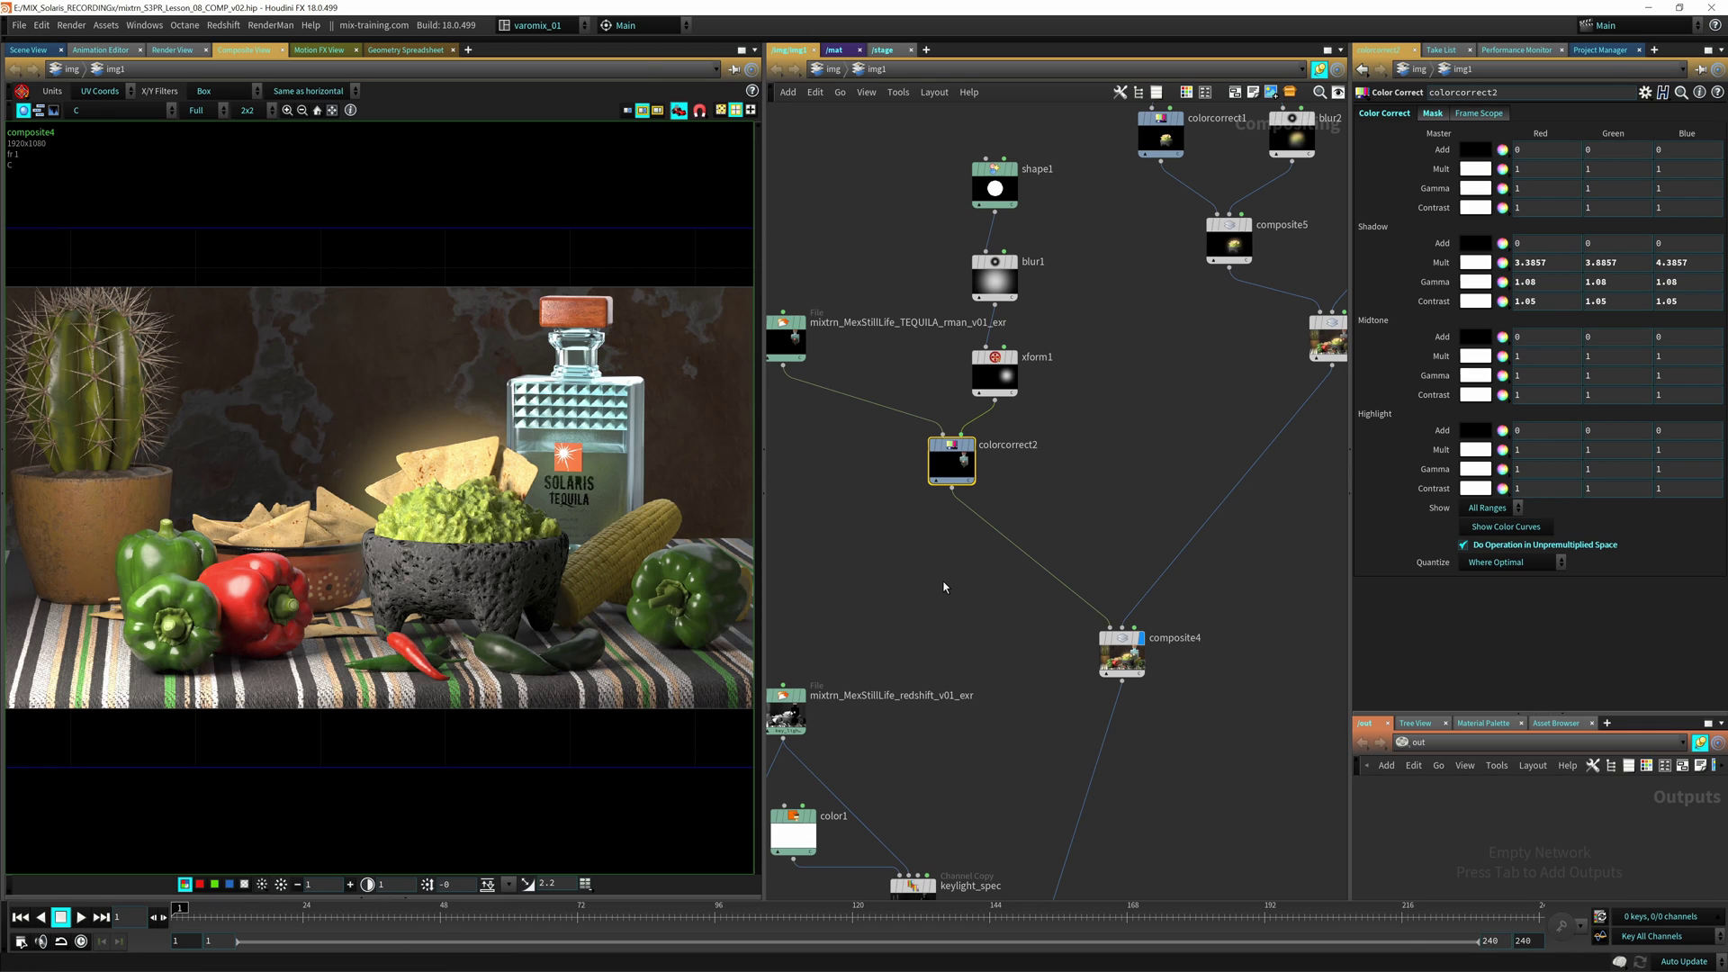
Step: Set composite4's Foreground Weight to 1.5
middle_click_drag(944, 586, 840, 503)
left_click(1016, 569)
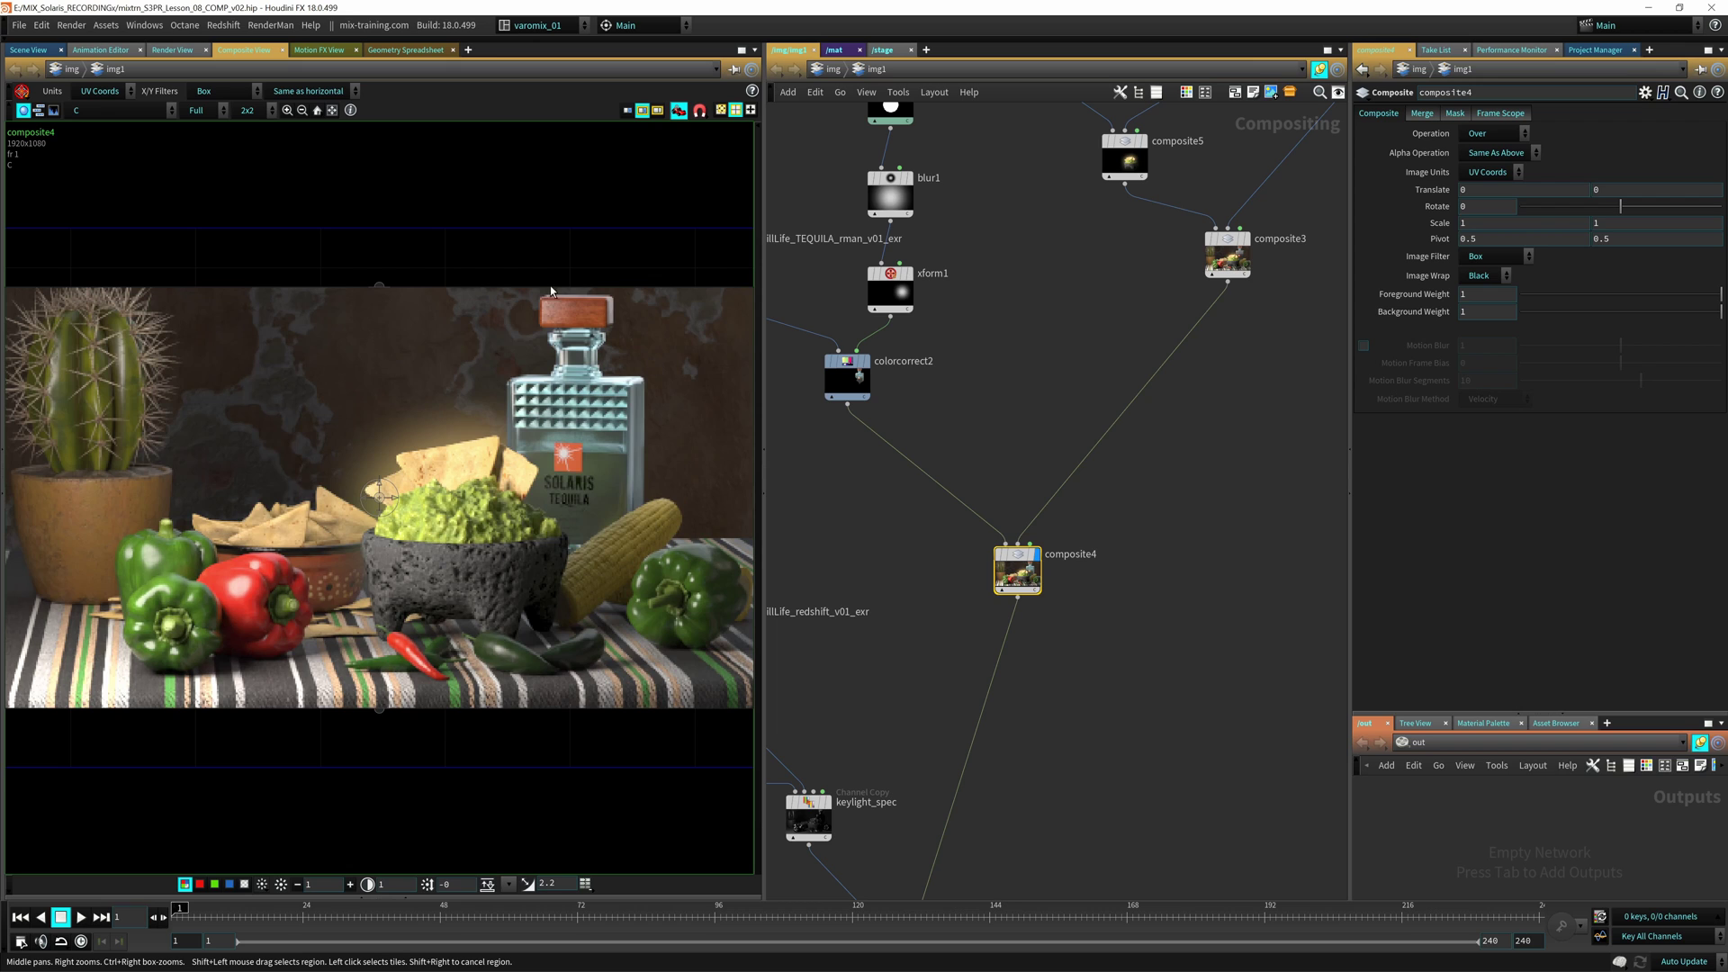
middle_click_drag(1034, 684, 1208, 470)
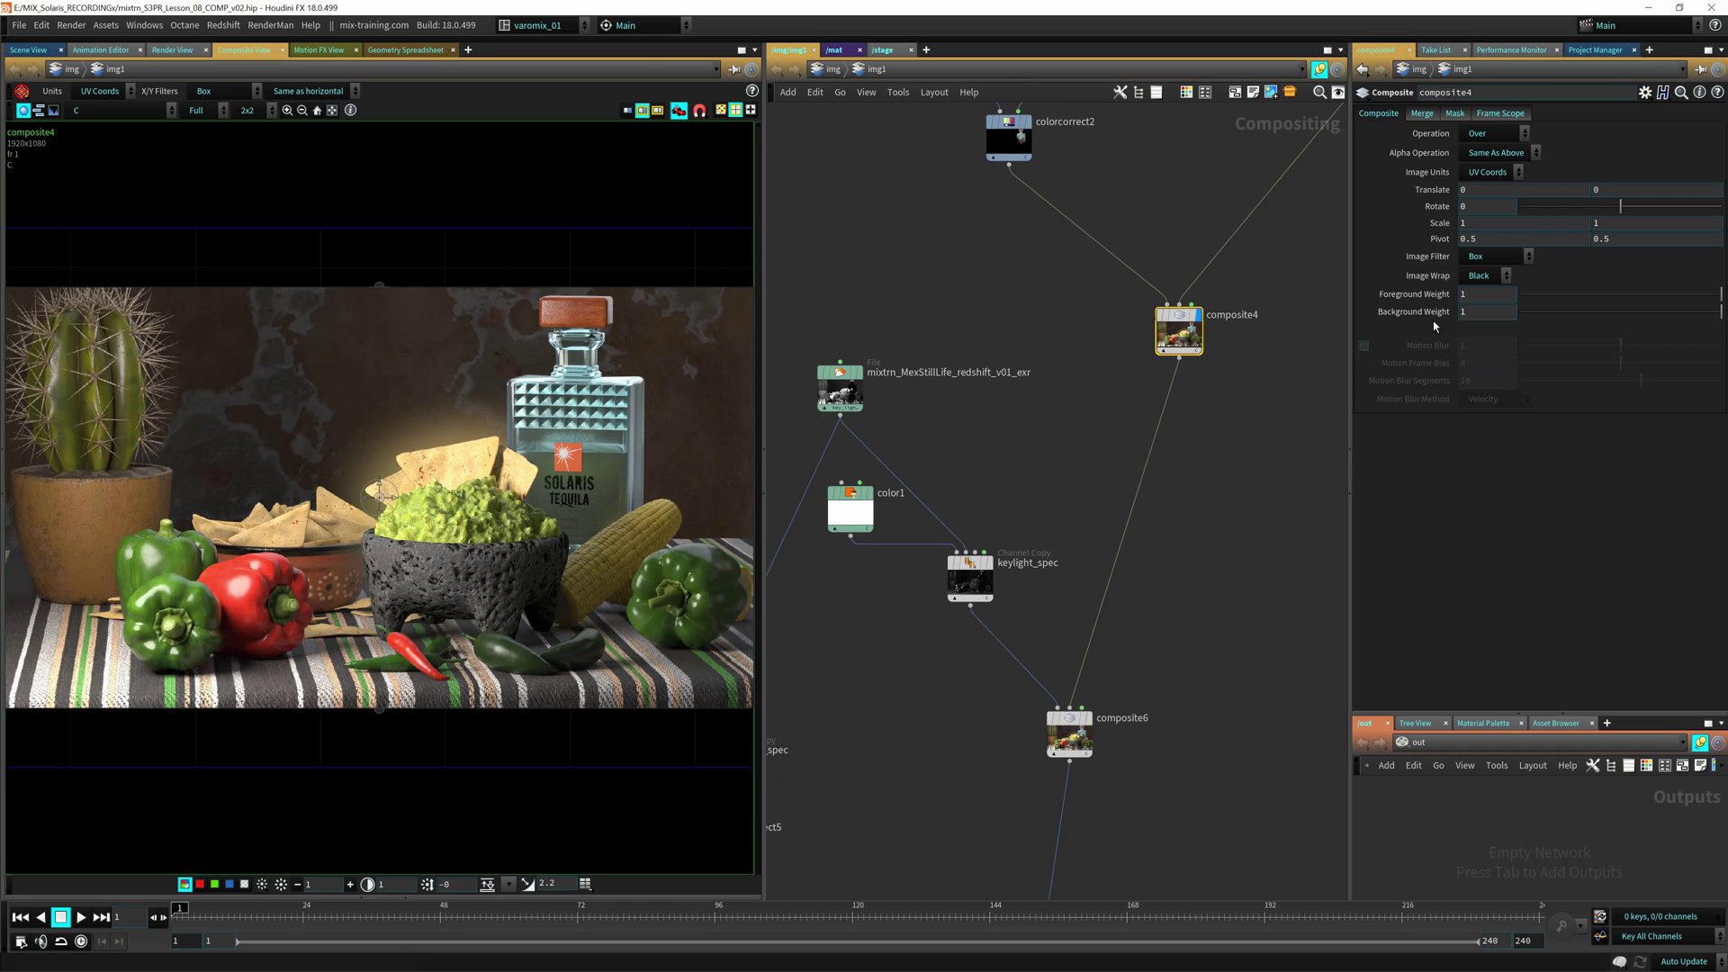
left_click_drag(1478, 295, 1348, 286)
type("1.5")
key("Return")
Step: Move the mixtrn_MexStillLife_redshift_v01_exr file node slightly away from color1 and display its render
middle_click_drag(974, 636, 972, 550)
middle_click_drag(1005, 393, 1083, 413)
left_click_drag(976, 338, 941, 305)
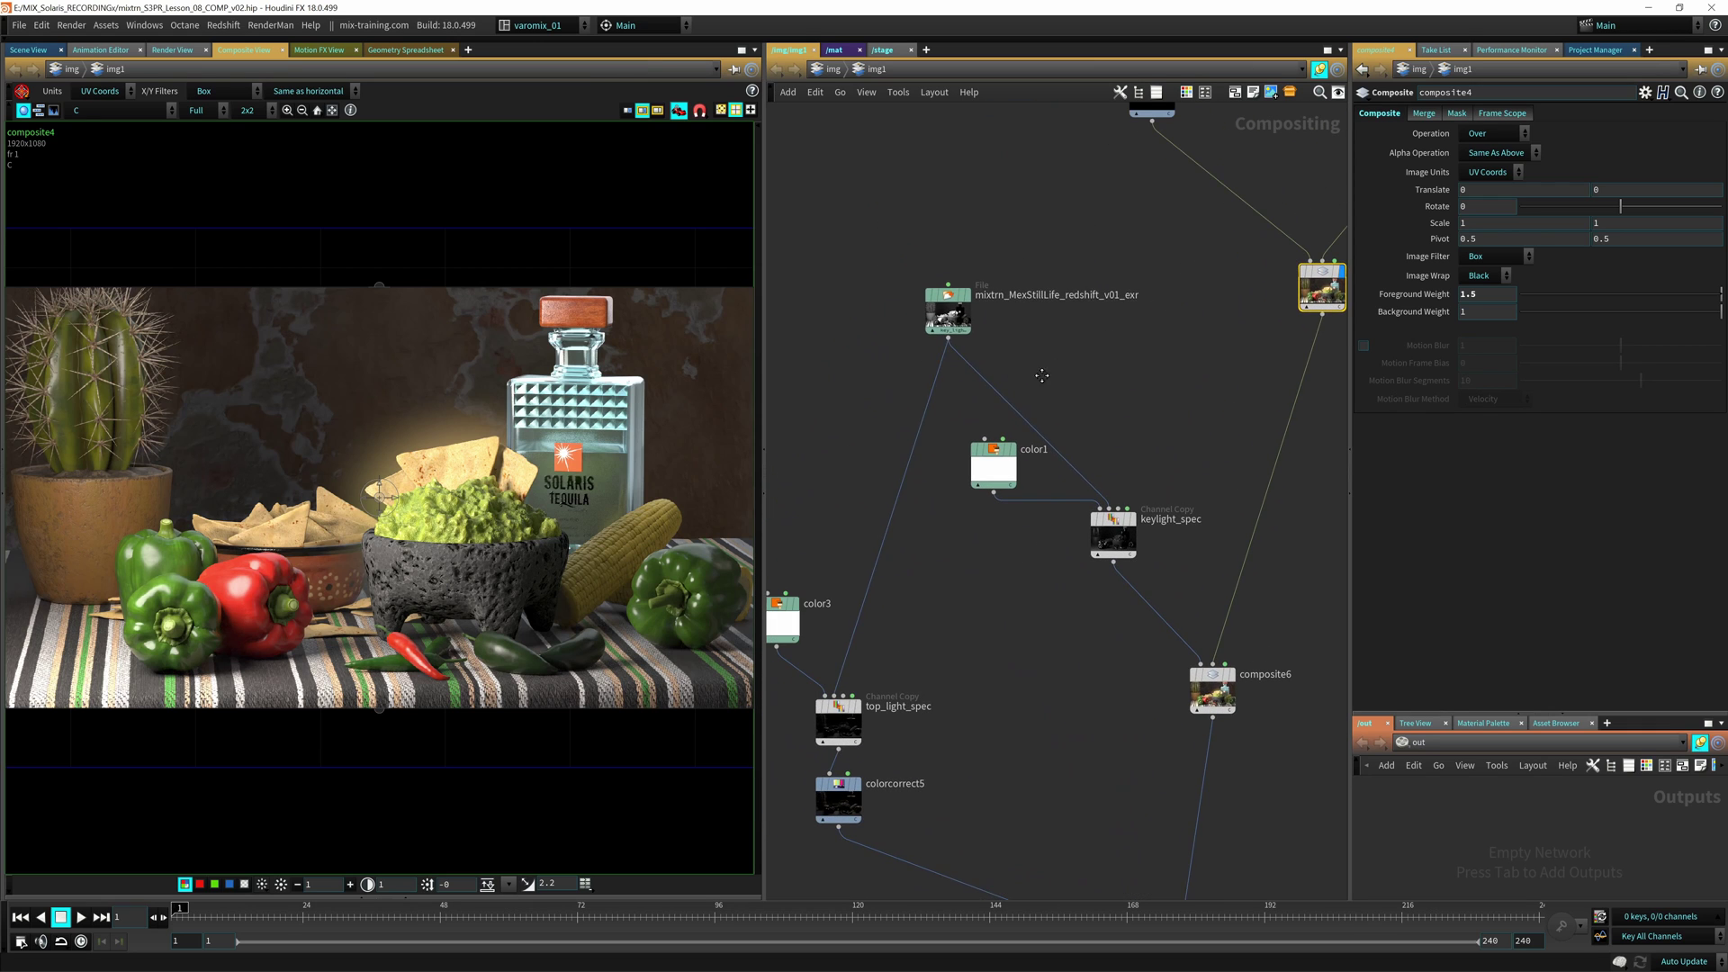
scroll(1017, 397, "up", 4)
middle_click_drag(1043, 375, 1159, 356)
left_click(955, 330)
Step: Reposition keylight_spec and color1 below the Redshift file node, and display the keylight_spec pass with its Channel Copy settings
middle_click_drag(954, 545, 1072, 271)
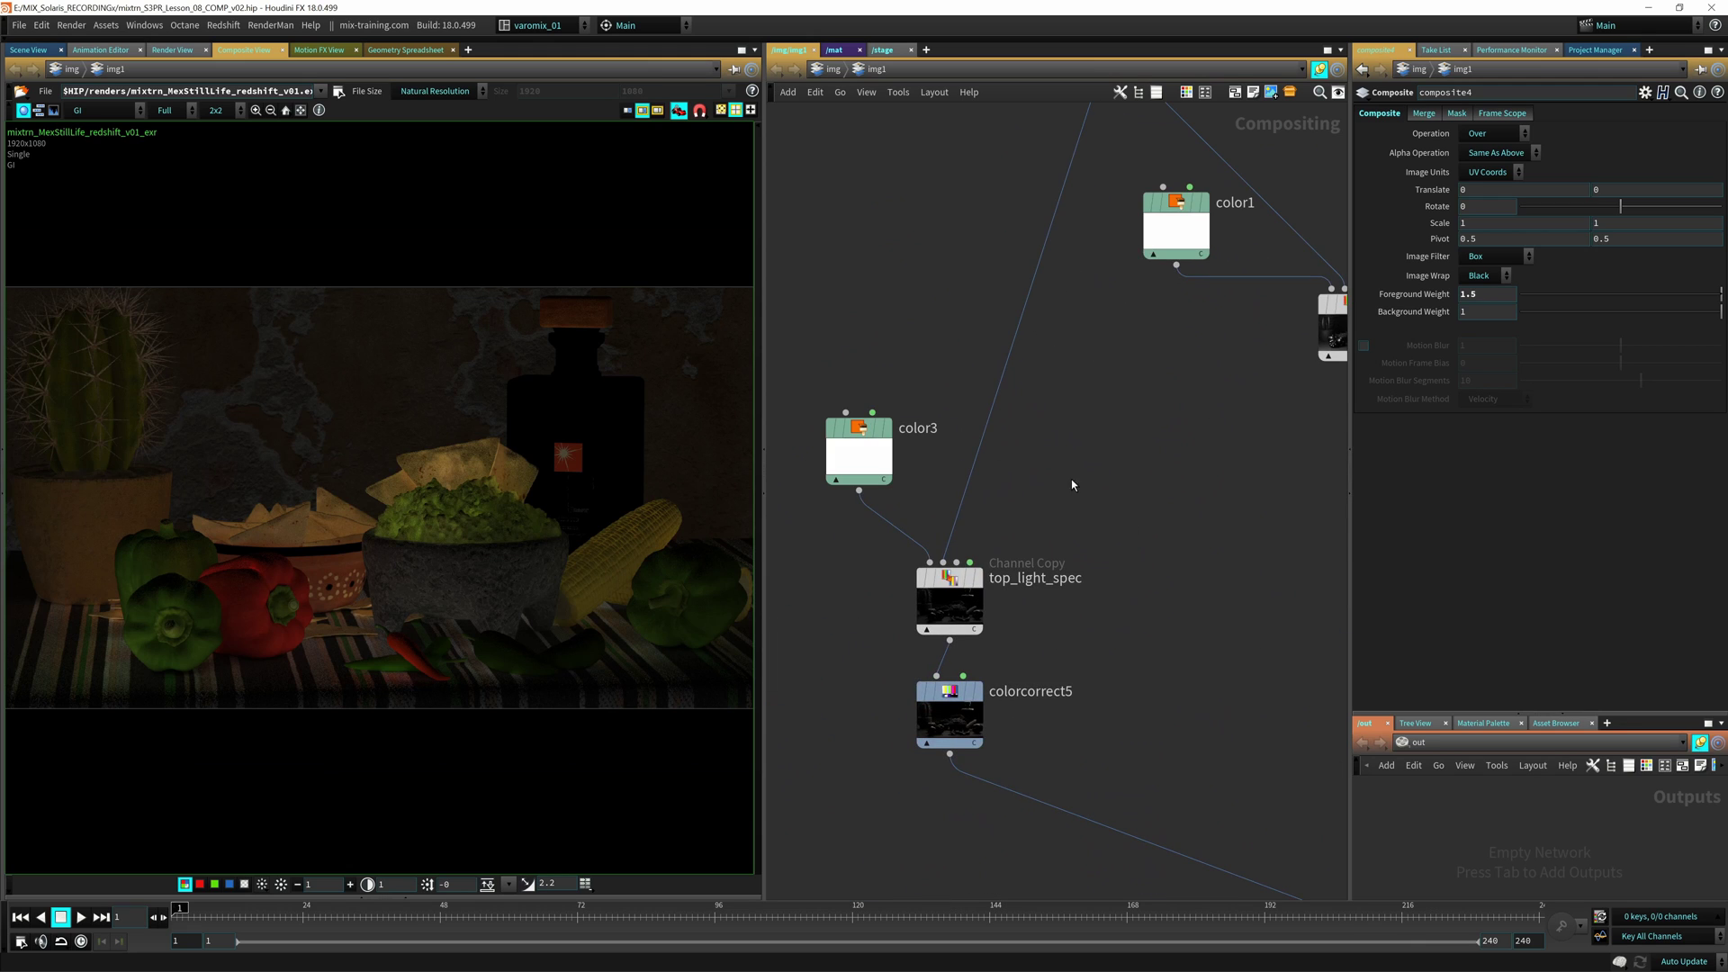
middle_click_drag(1073, 485, 900, 577)
left_click_drag(1180, 414, 1107, 455)
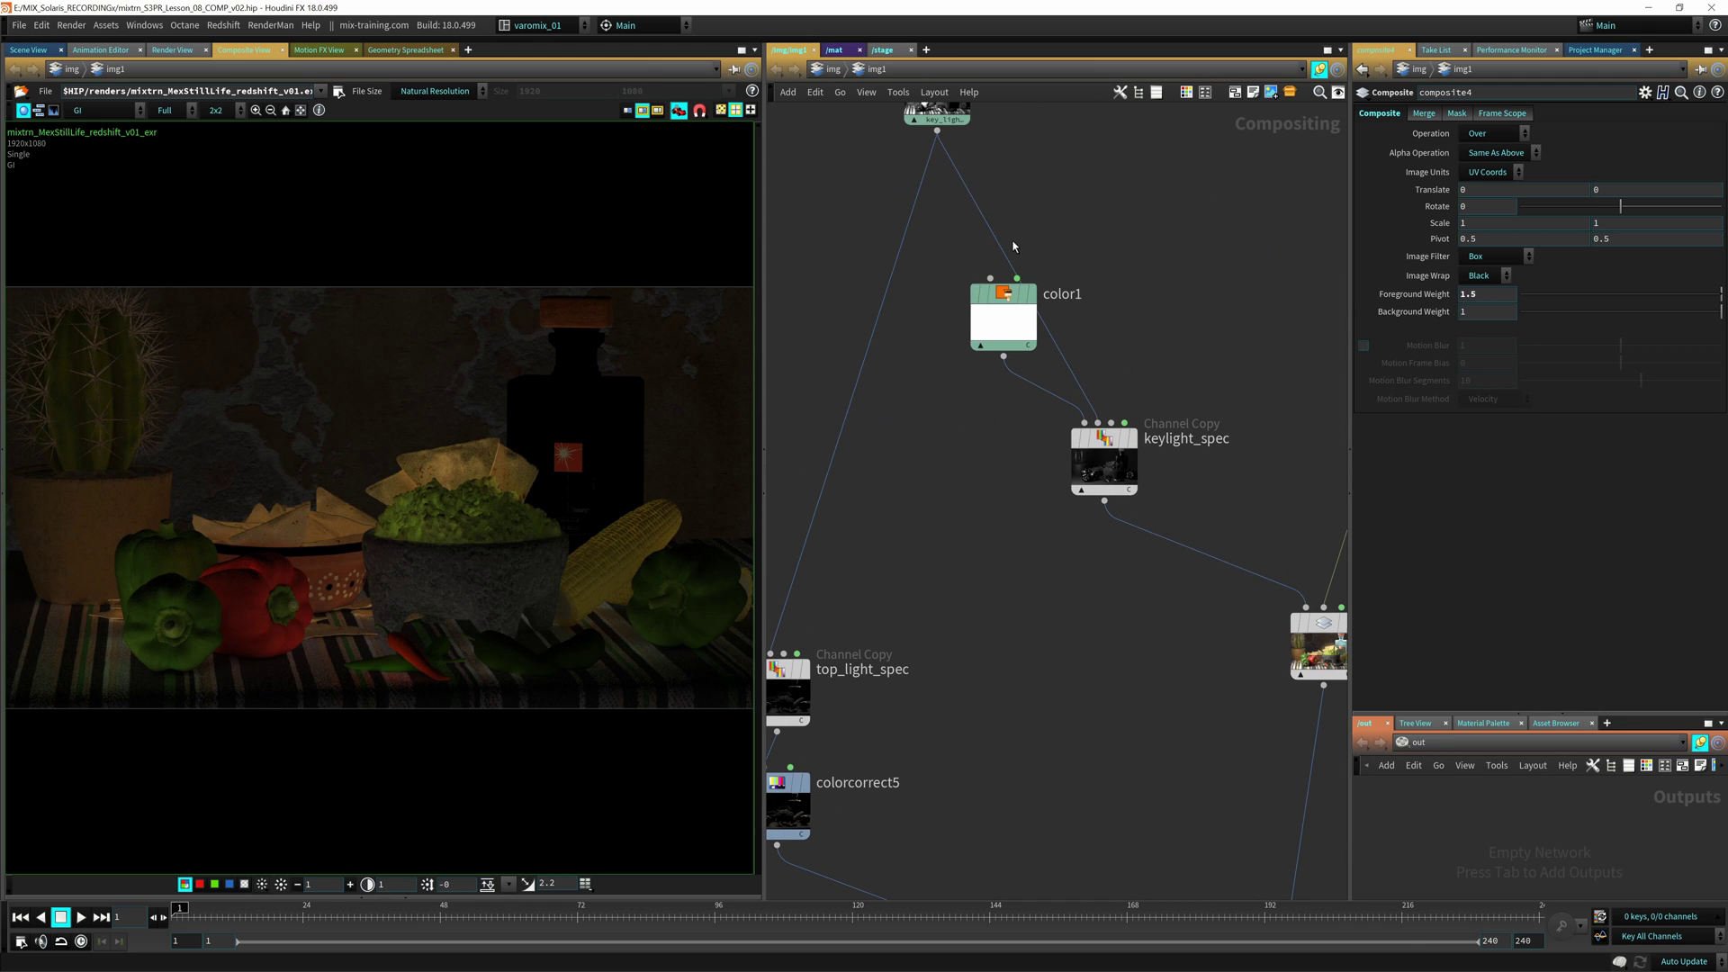
left_click_drag(1004, 320, 959, 341)
left_click(1132, 439)
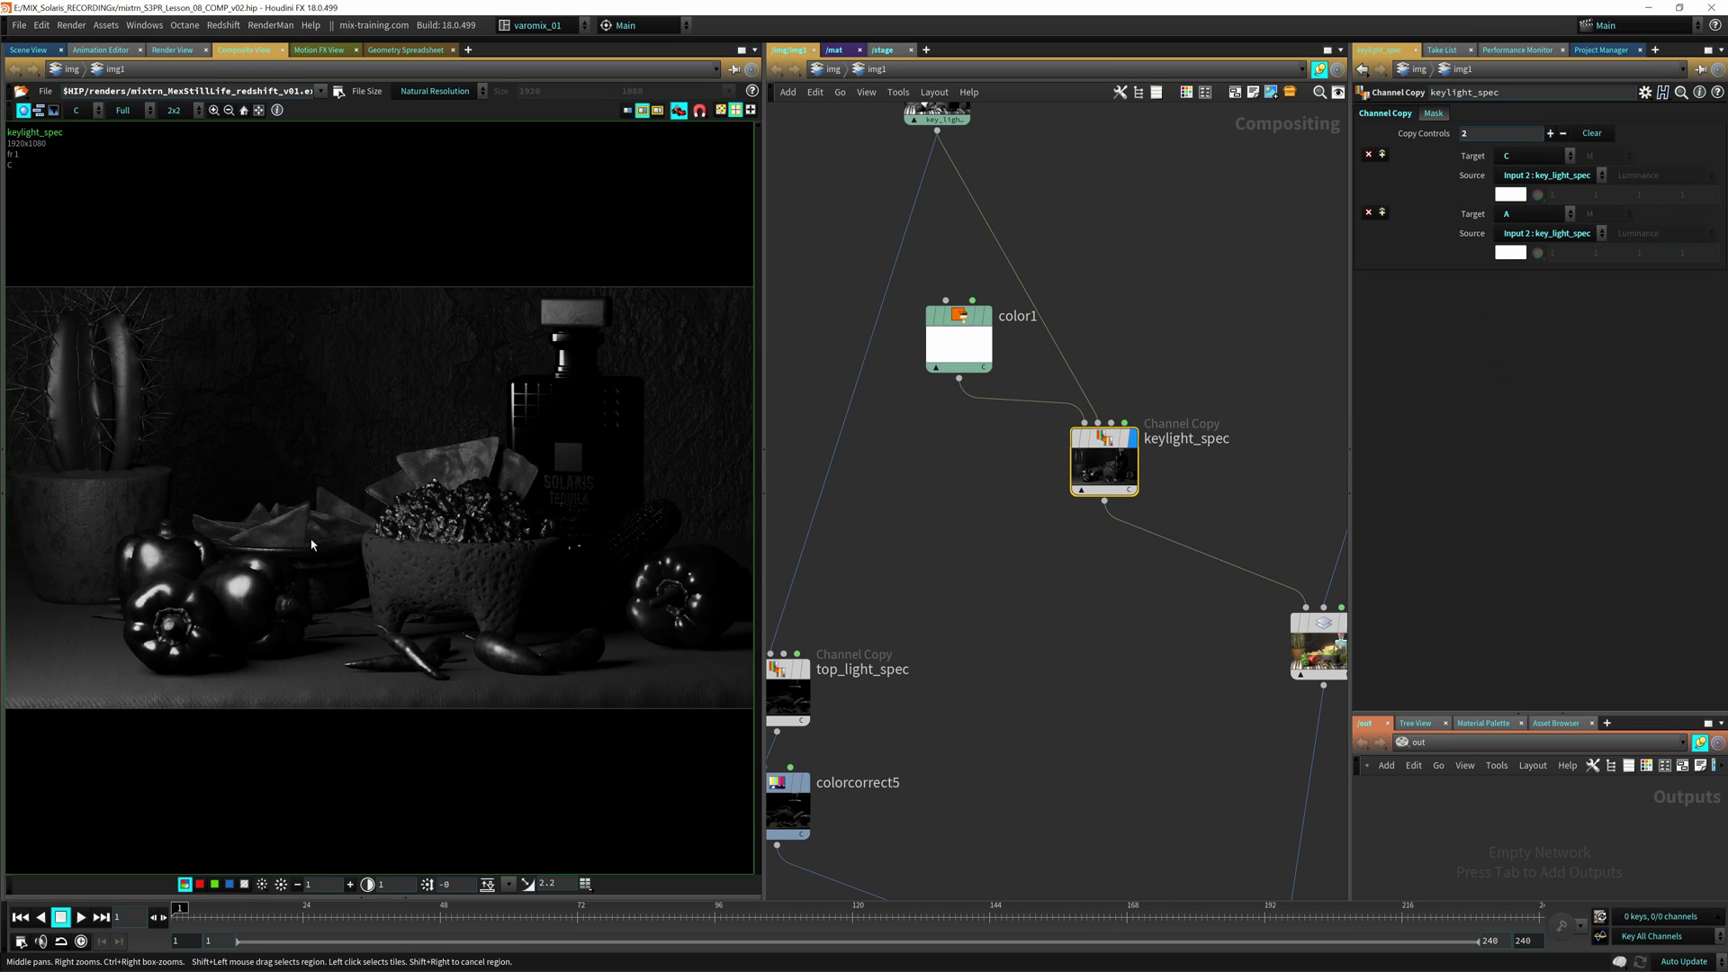
Step: Display the top_light_spec pass and examine its Channel Copy settings
middle_click_drag(792, 684, 1014, 405)
left_click(1010, 422)
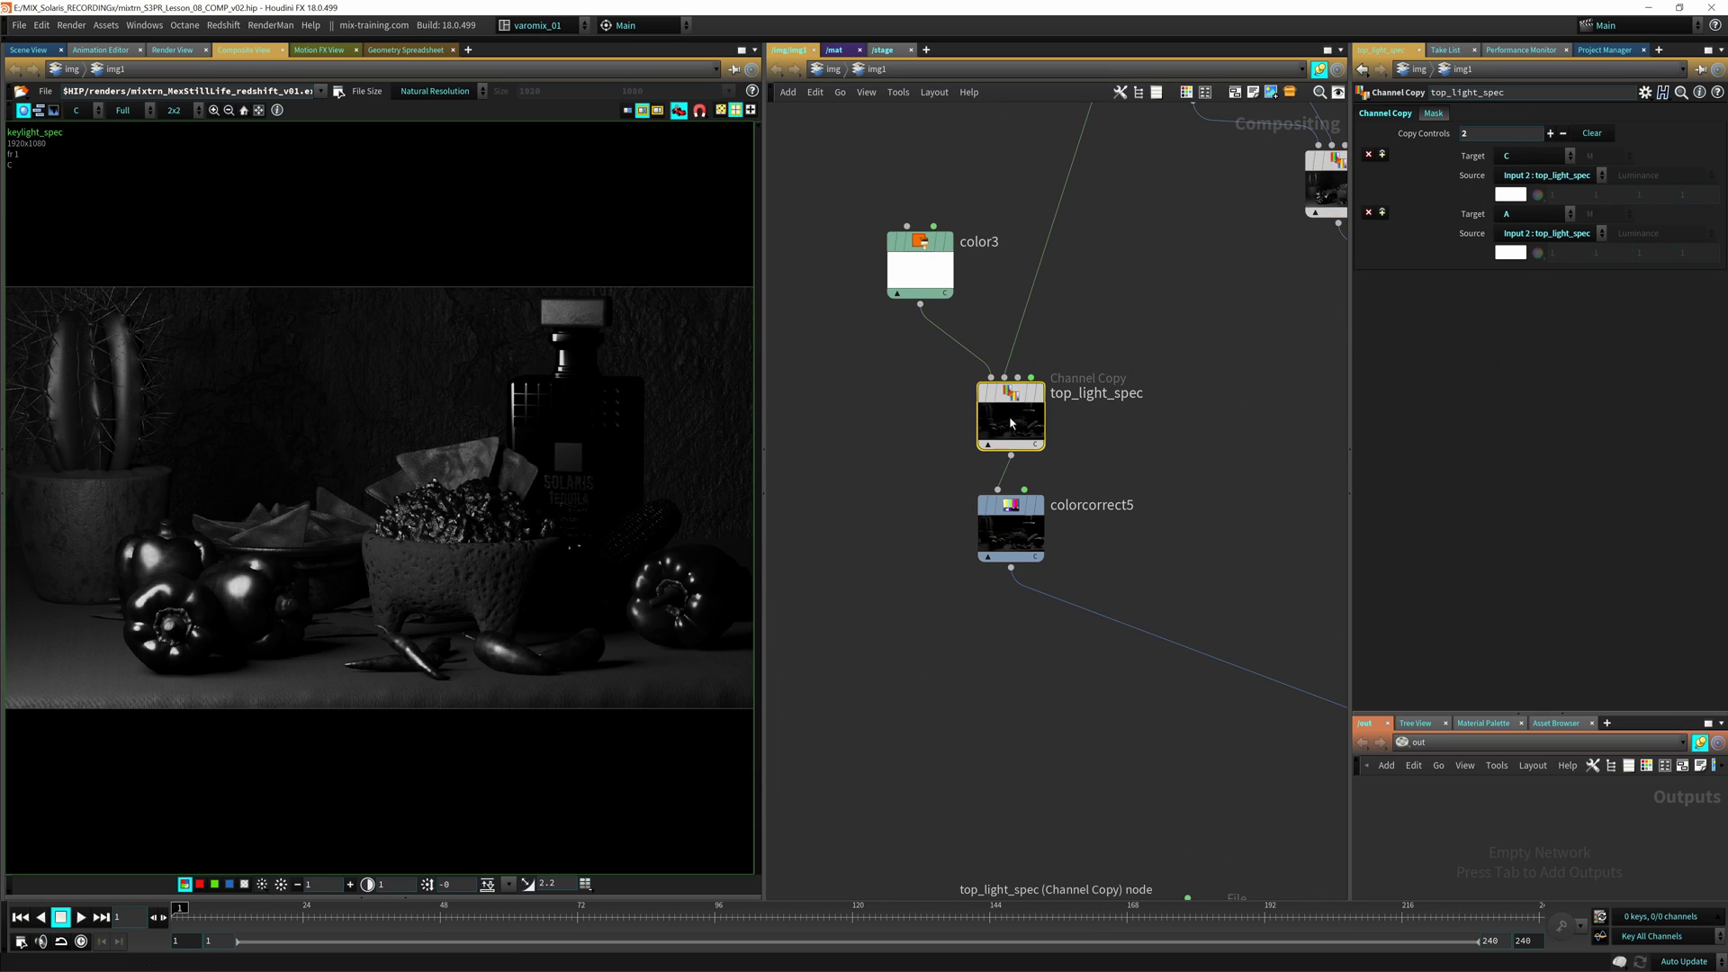
left_click(1039, 393)
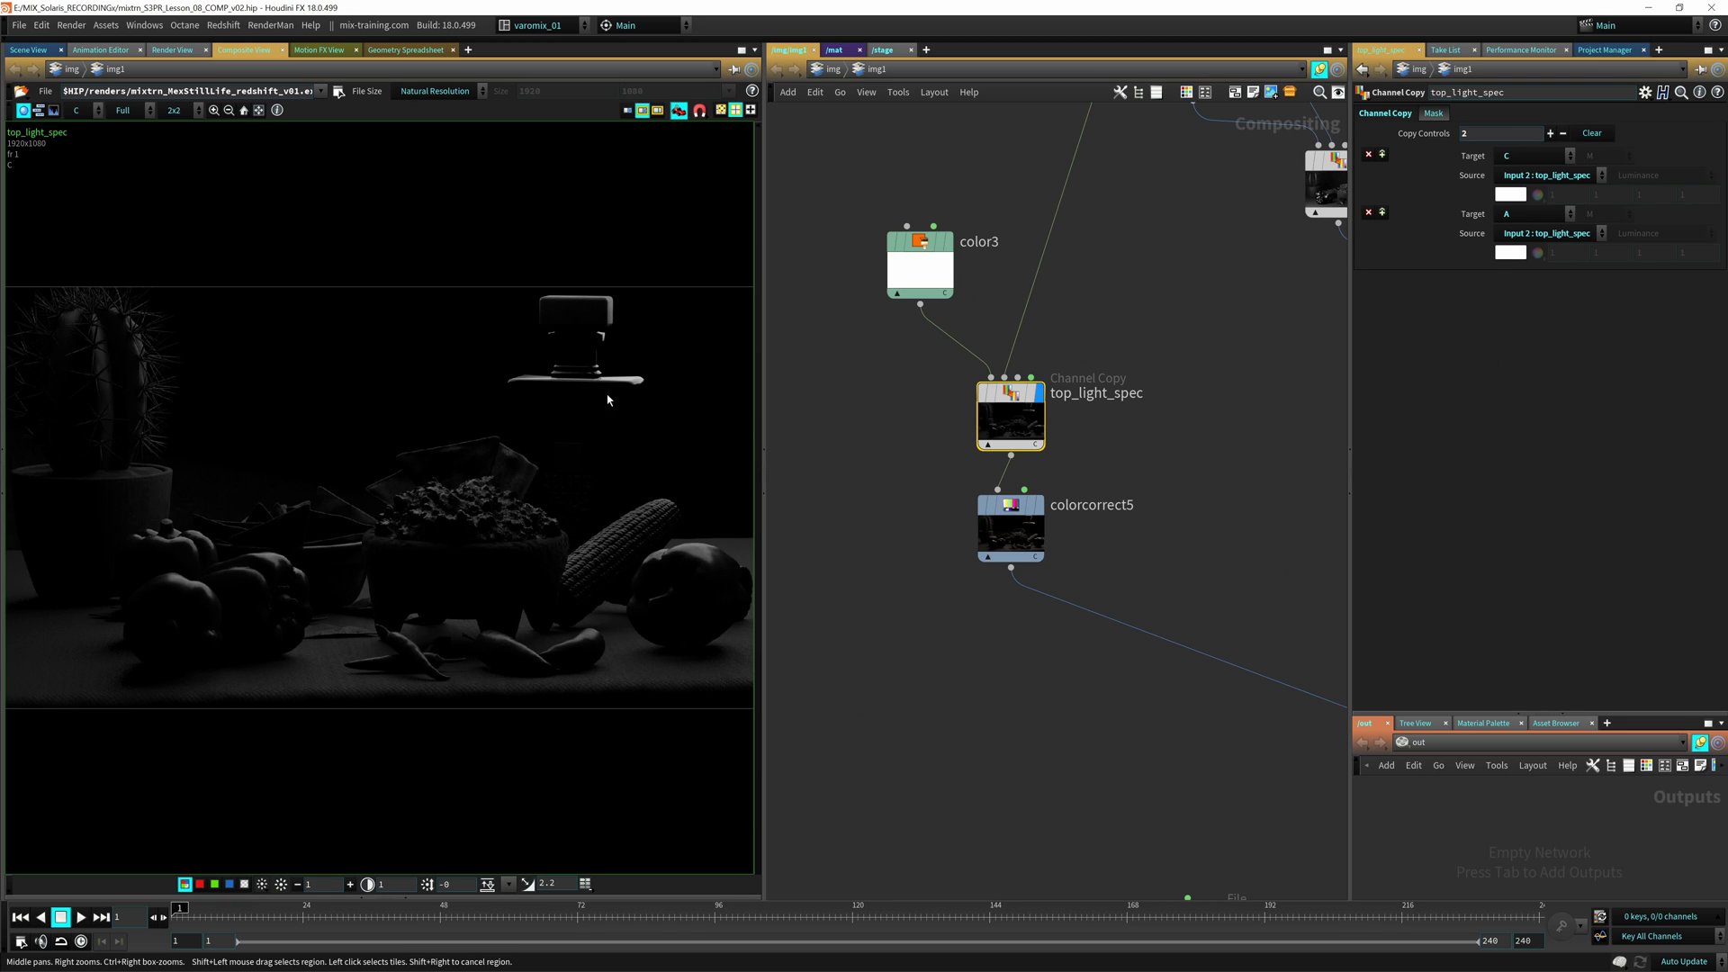
Step: Display composite6, and examine its Add settings and the nearby specular branches ending in keylight_spec and colorcorrect5
middle_click_drag(1305, 423, 941, 536)
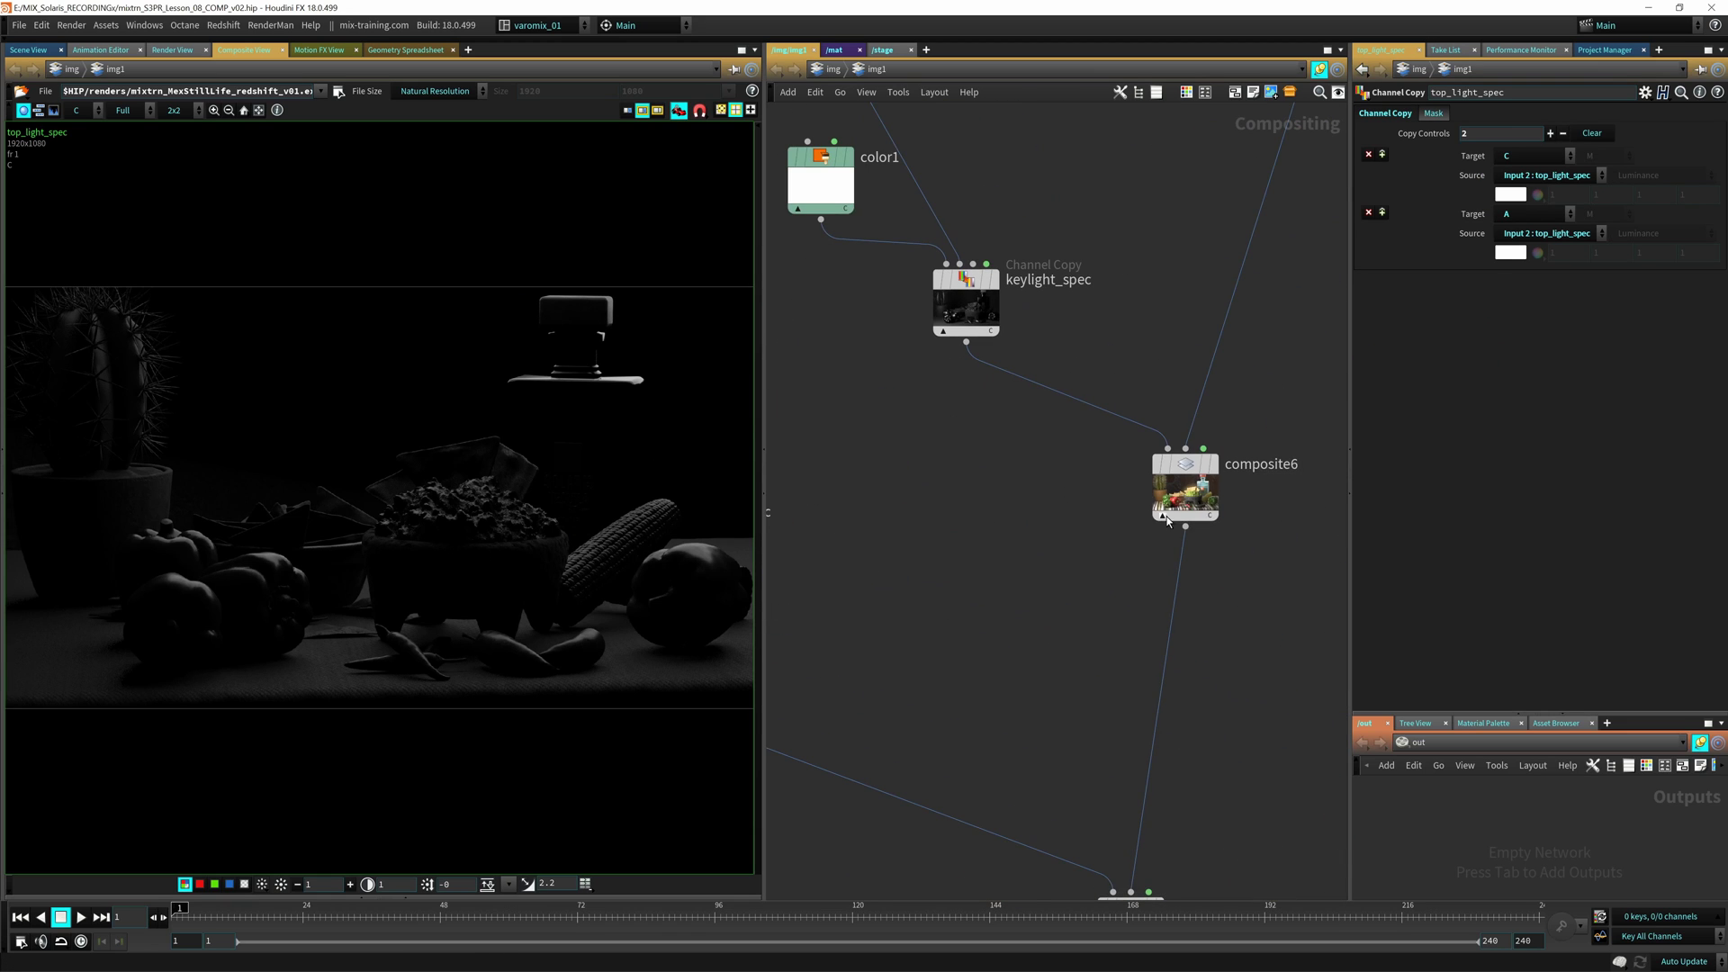
middle_click_drag(915, 454, 965, 557)
left_click(1178, 504)
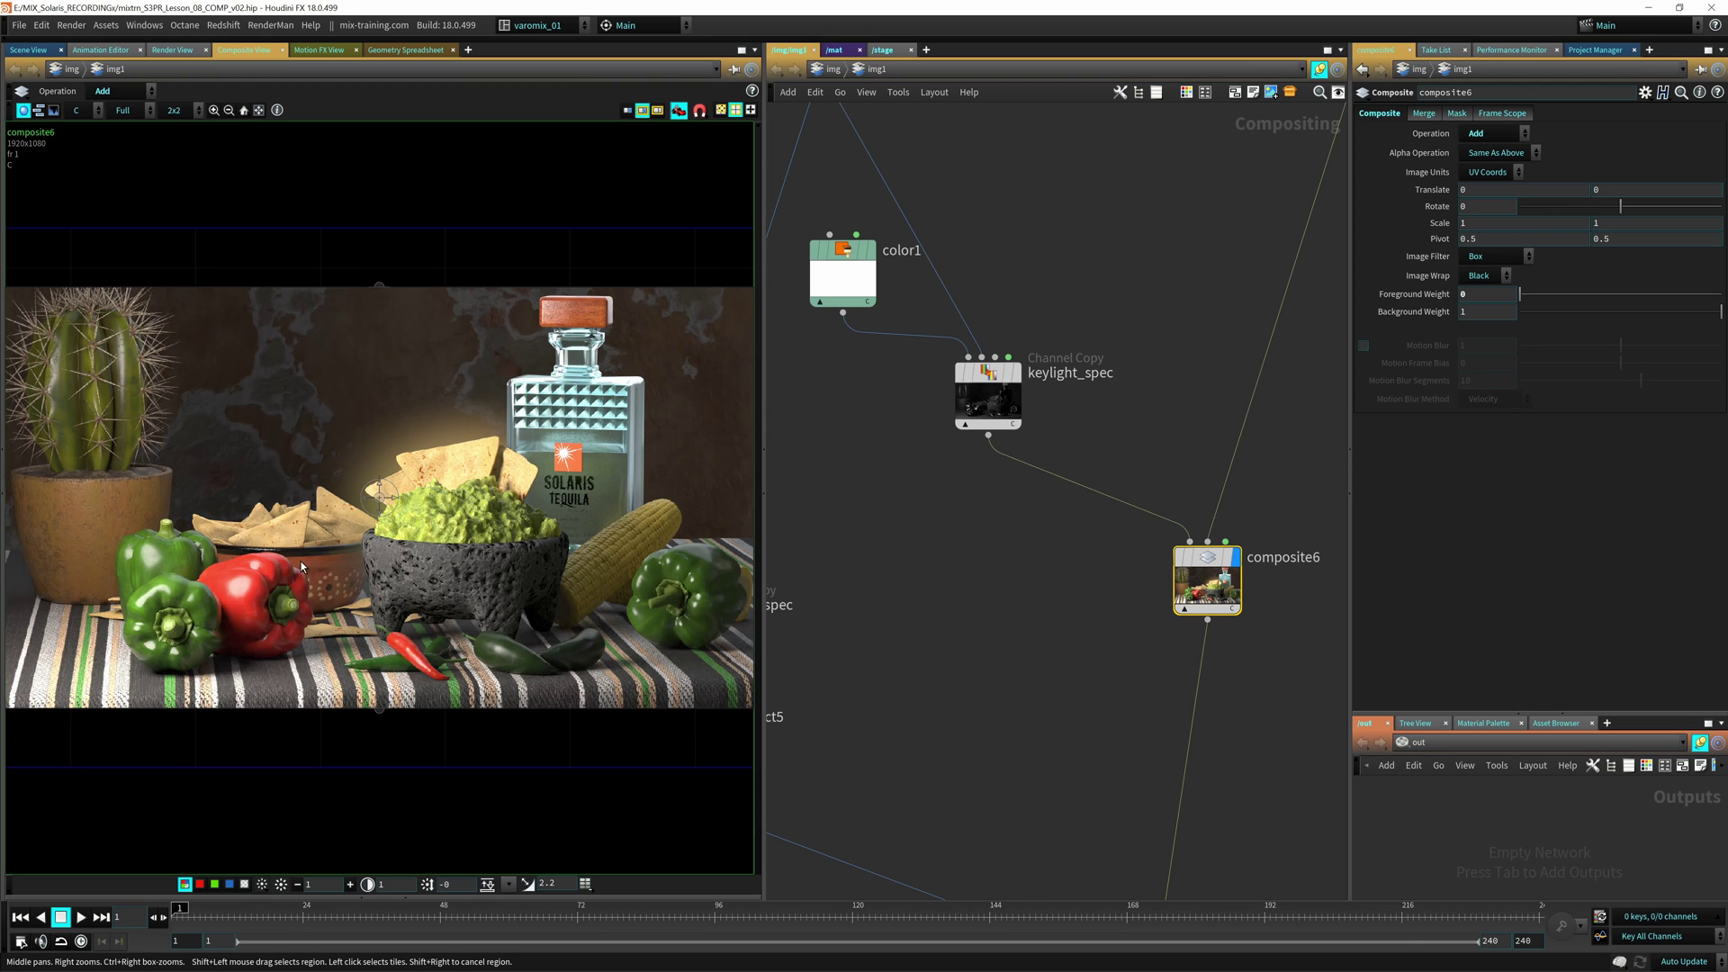
middle_click_drag(904, 752, 1125, 389)
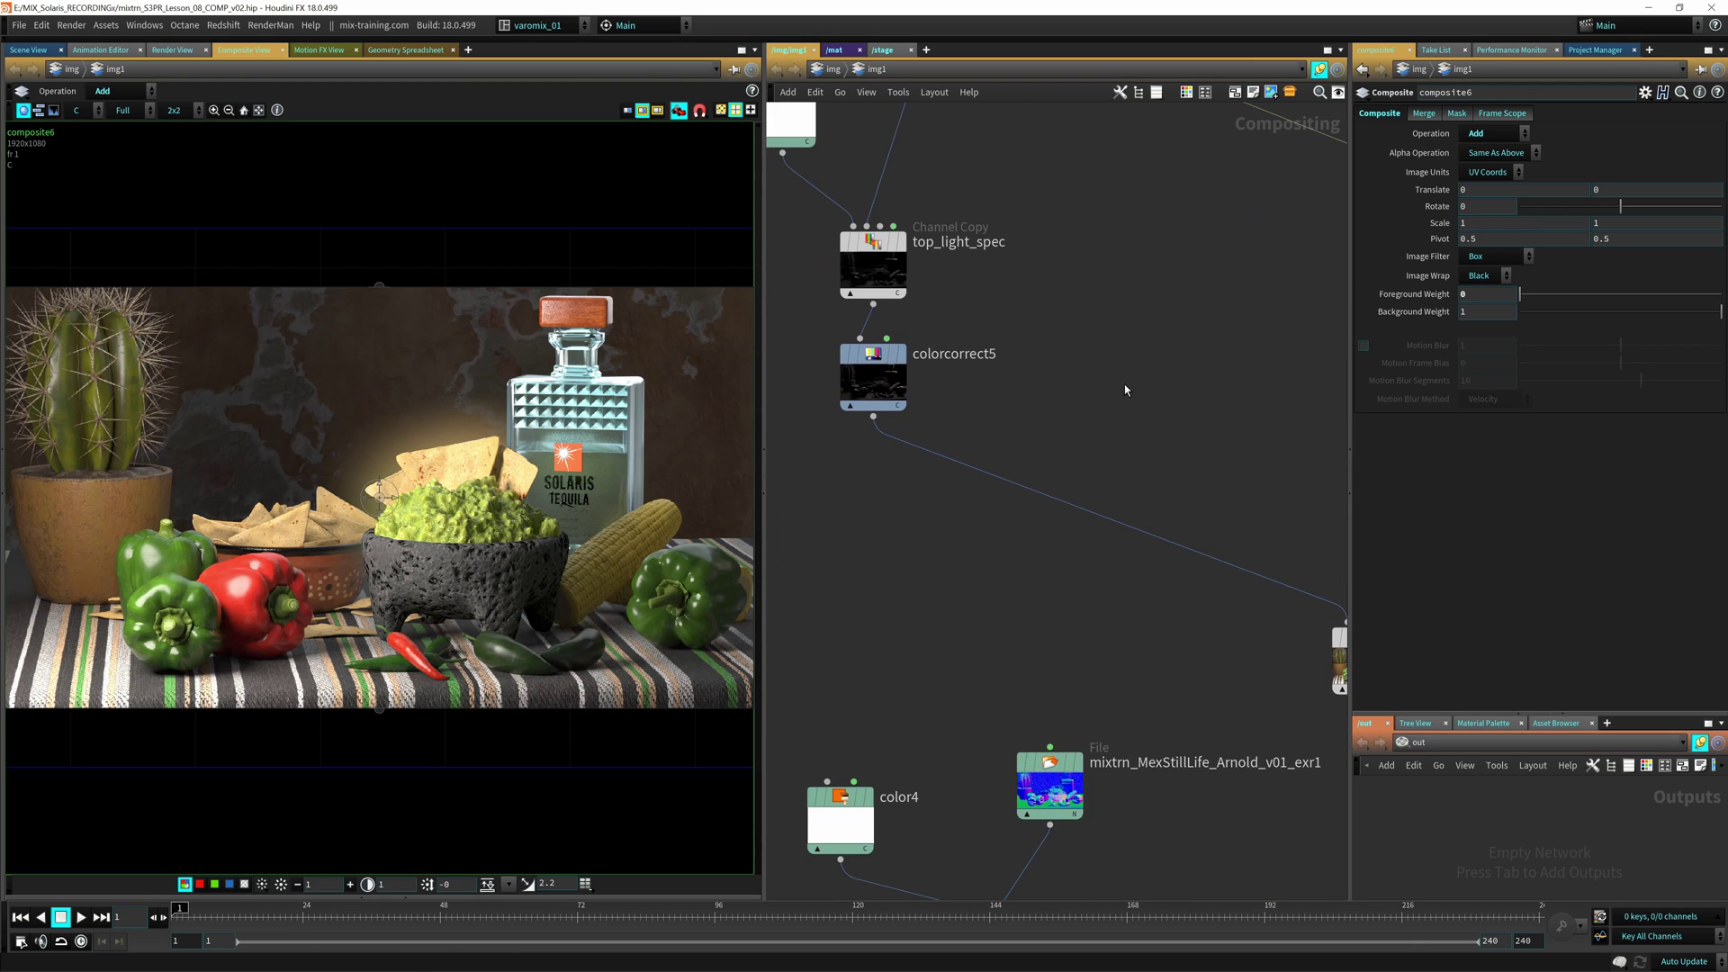
middle_click_drag(1033, 652, 856, 639)
middle_click_drag(1098, 315, 1014, 656)
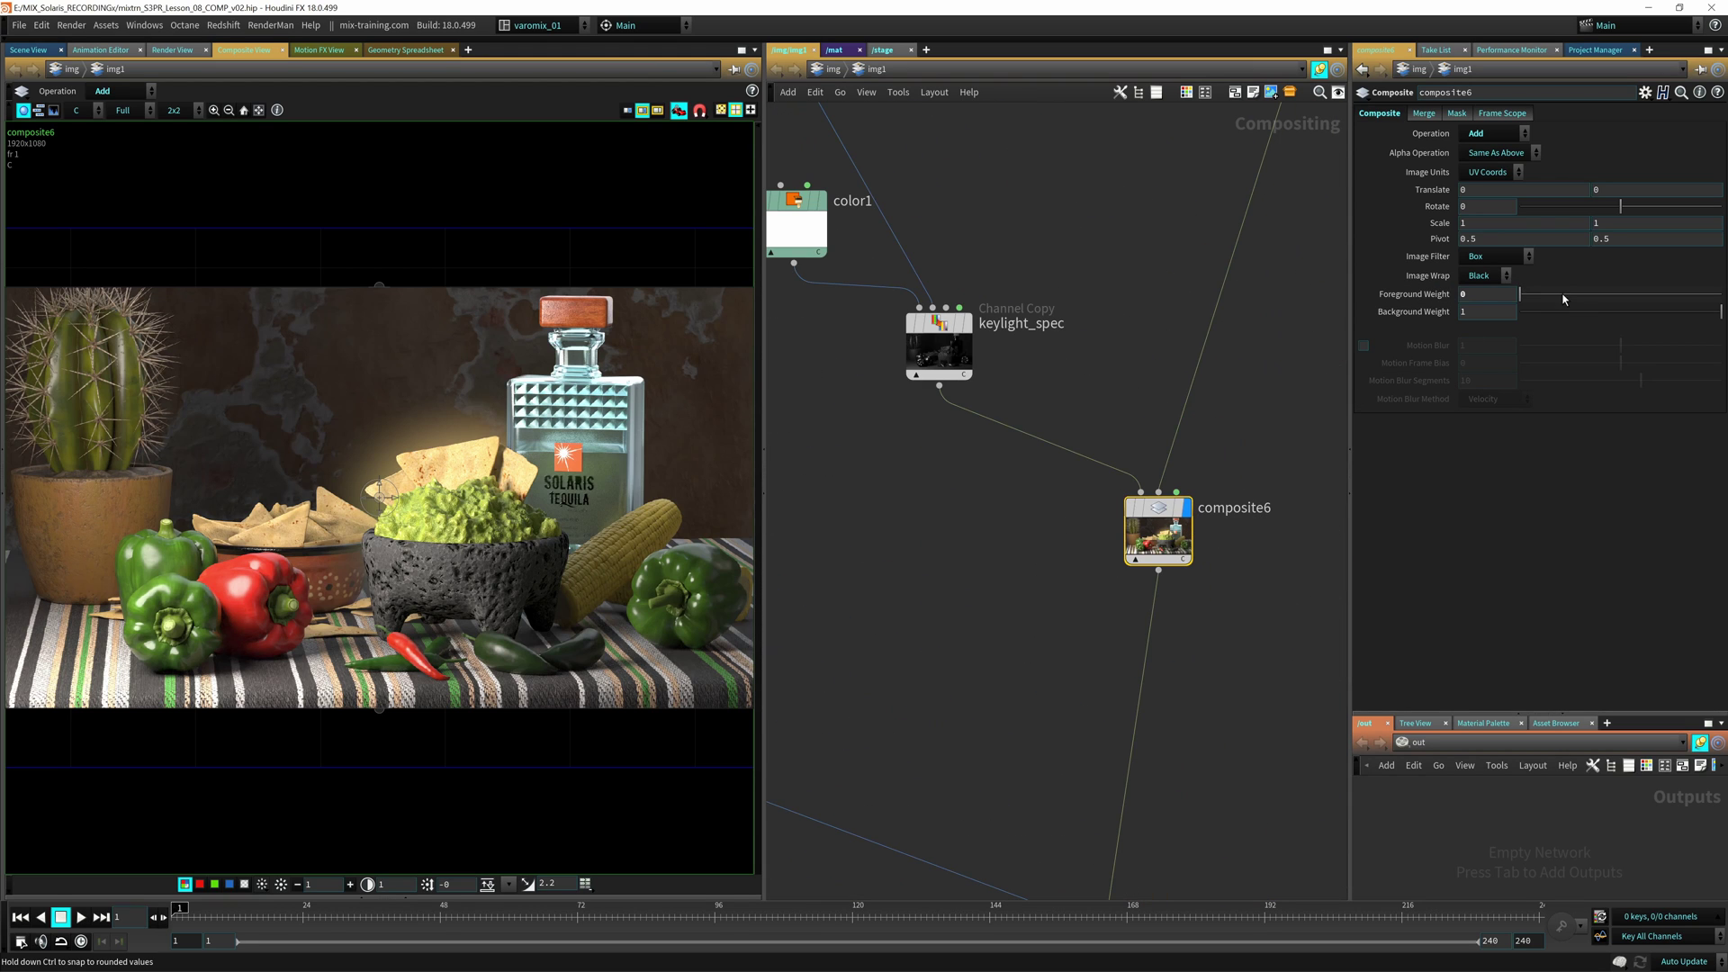
Step: Compare composite6's Foreground Weight at 0.455, 1 and 0, examining the highlights on the bell peppers up close
left_click_drag(1579, 300, 1586, 297)
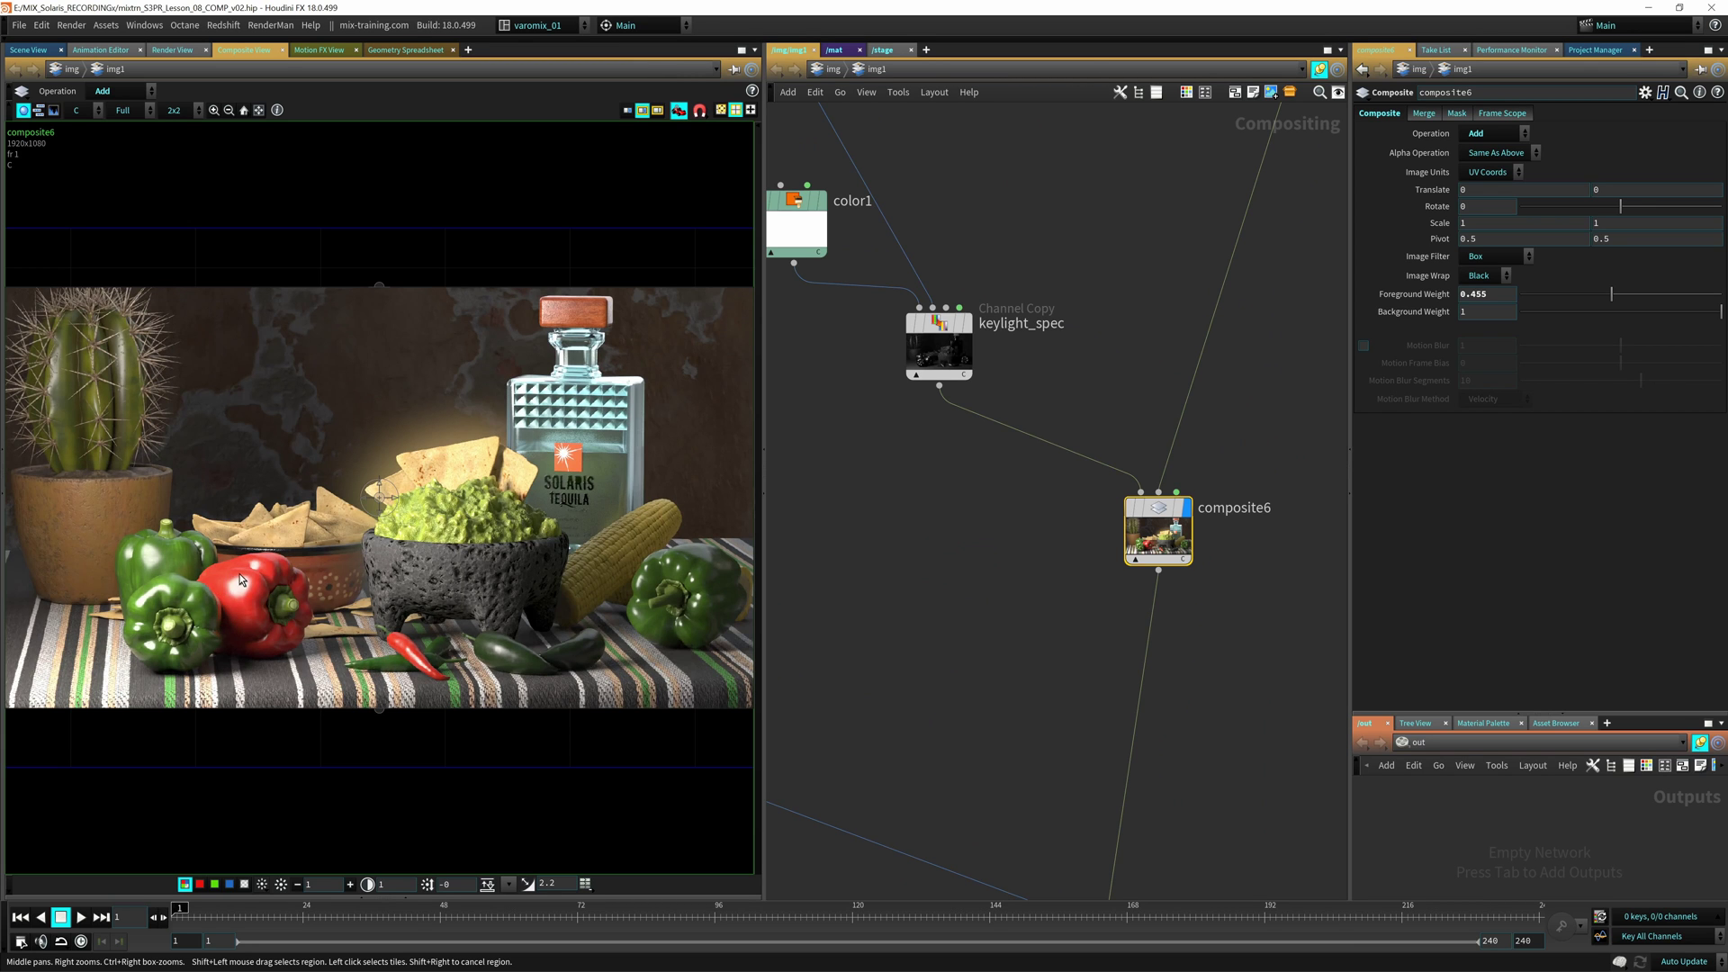
right_click_drag(240, 574, 365, 538)
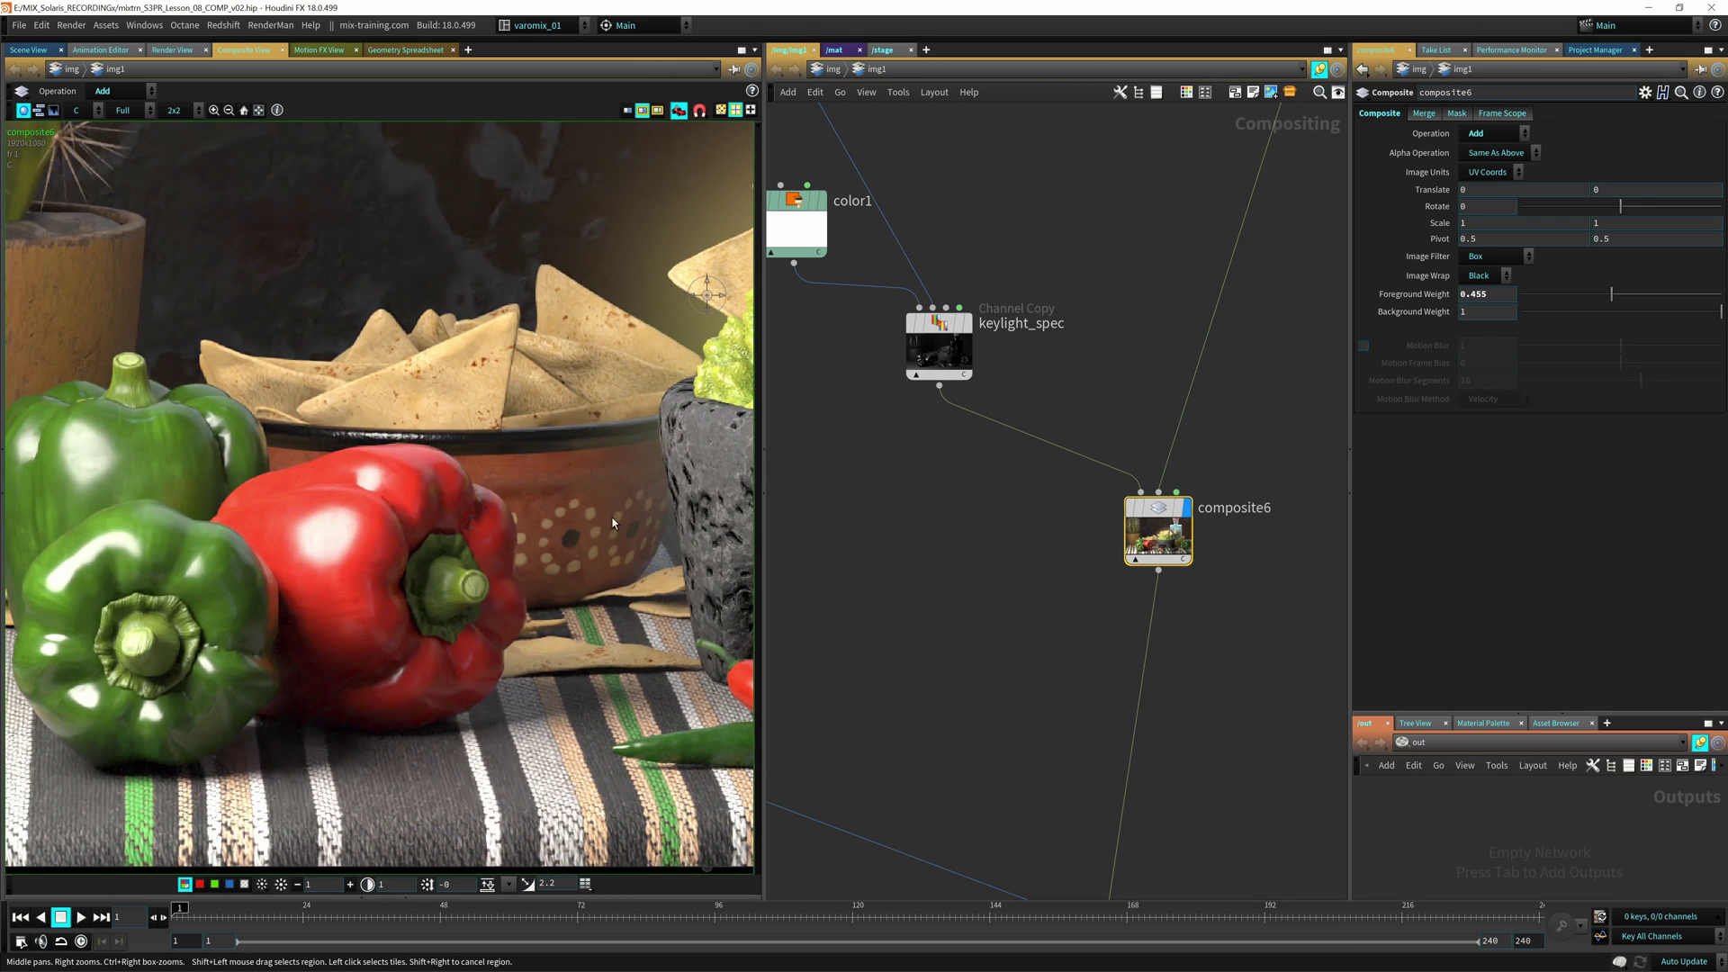
left_click(1659, 296)
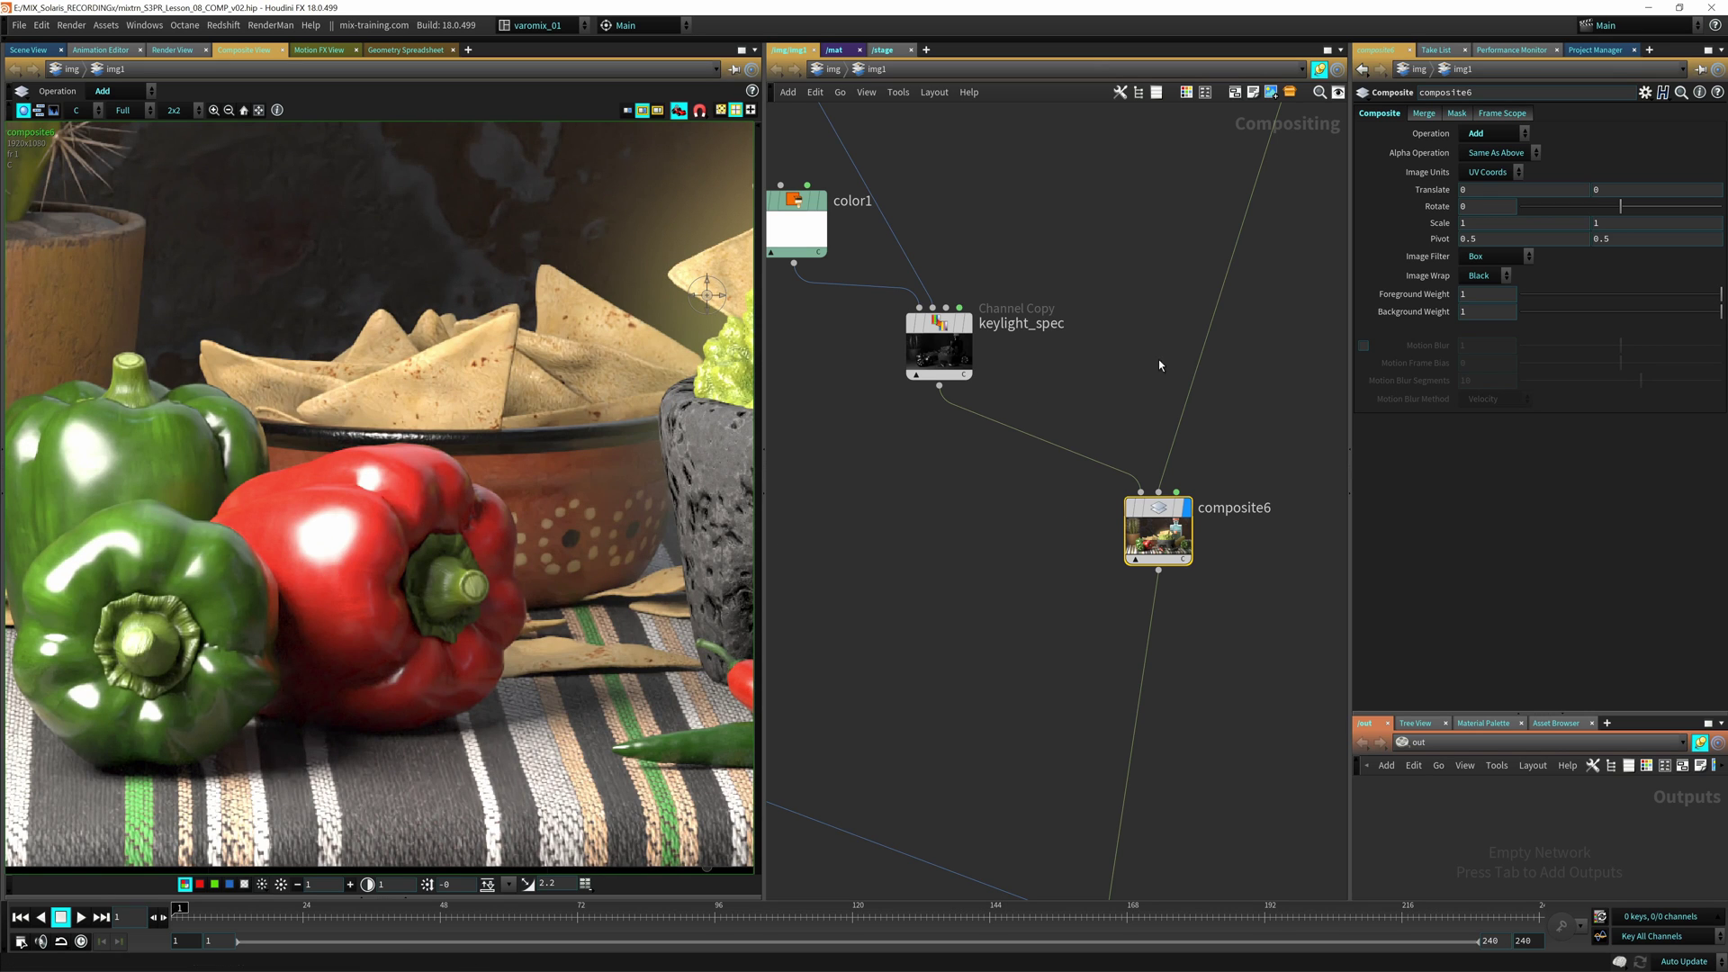
left_click(1561, 295)
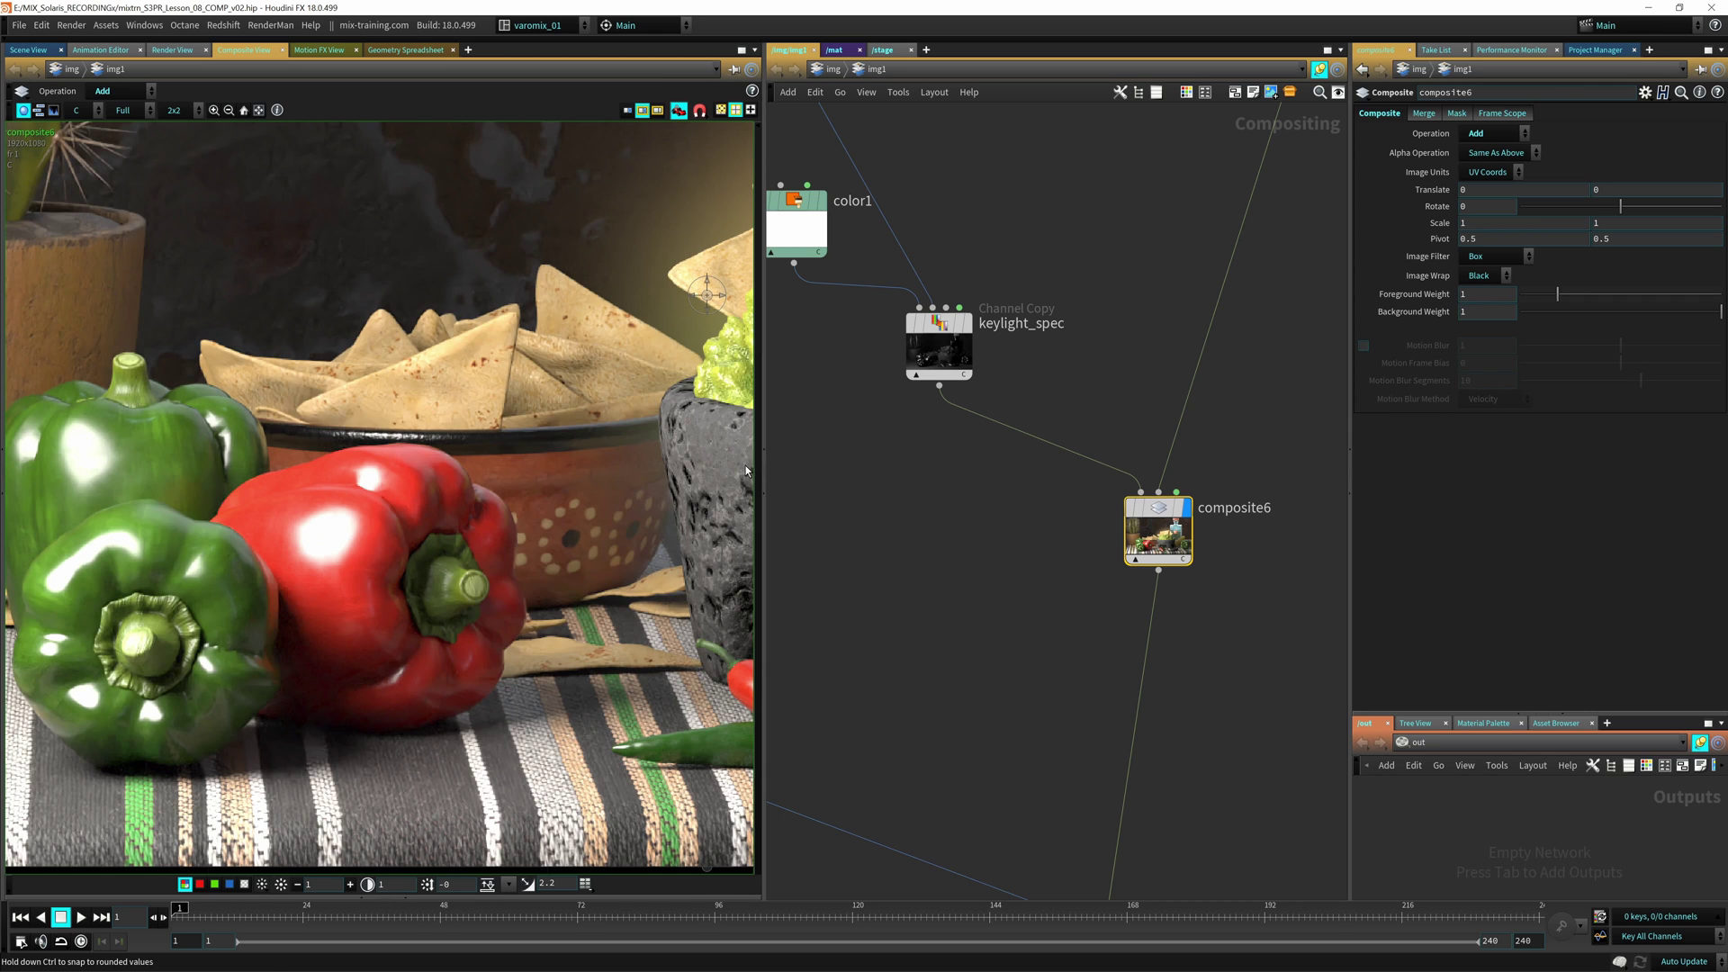
middle_click_drag(833, 526, 965, 371)
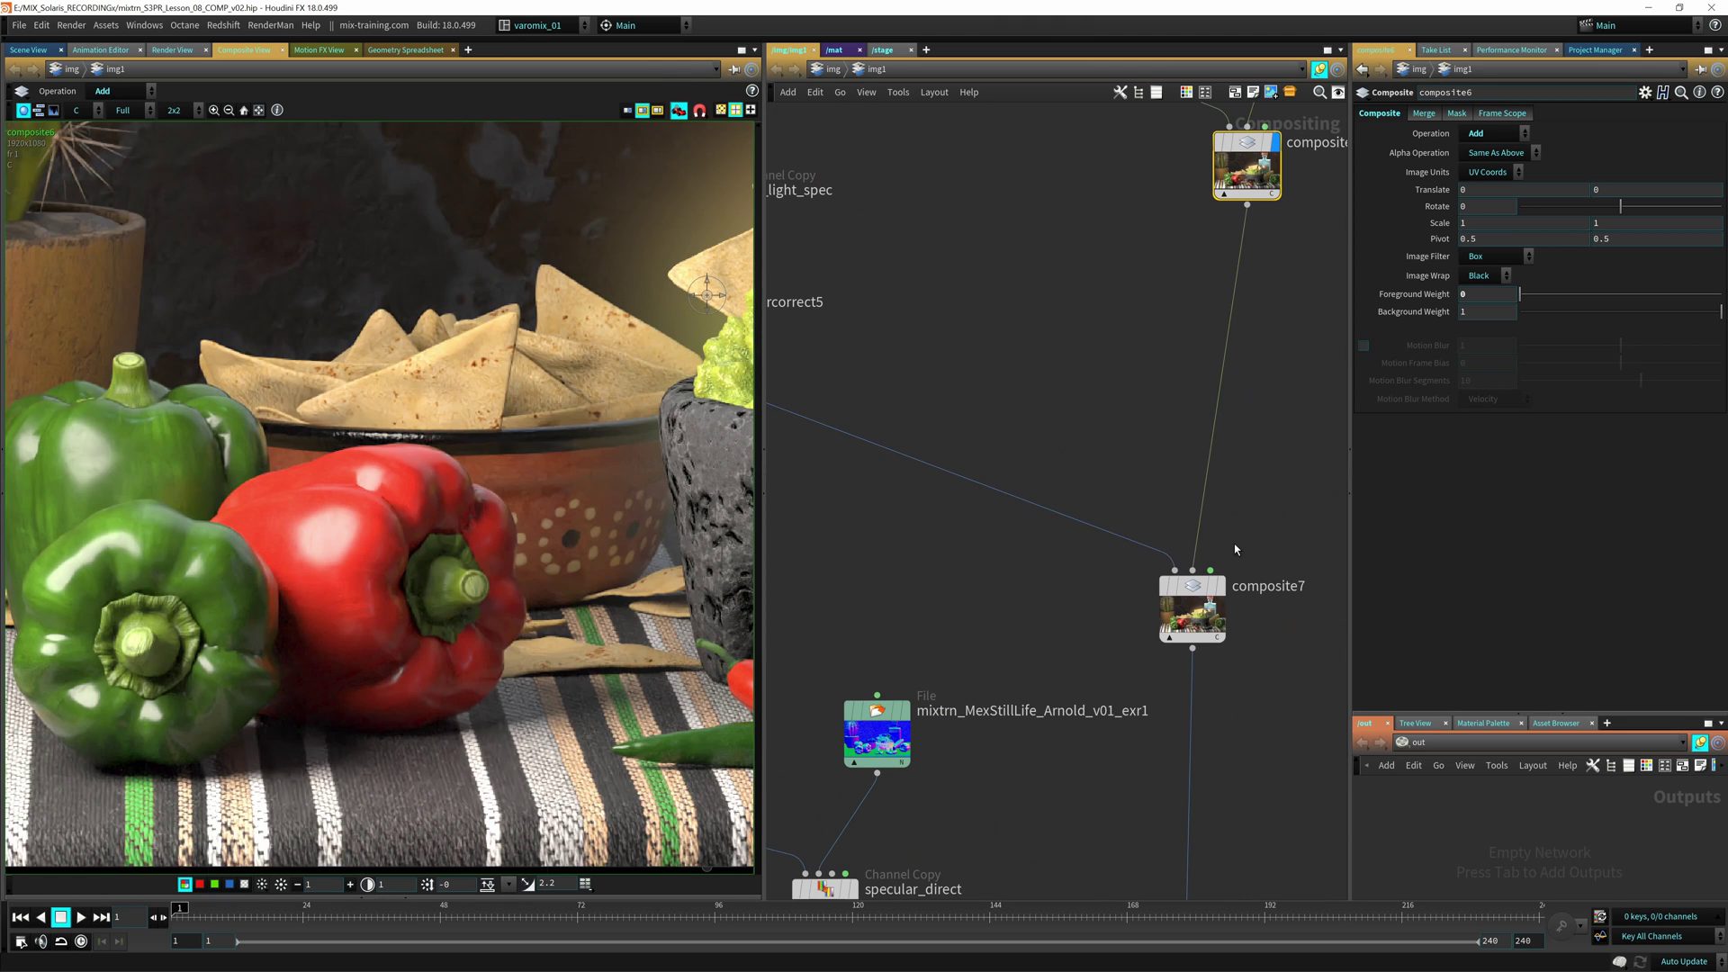
Step: Display composite7's result and view the whole still-life image
left_click(1221, 585)
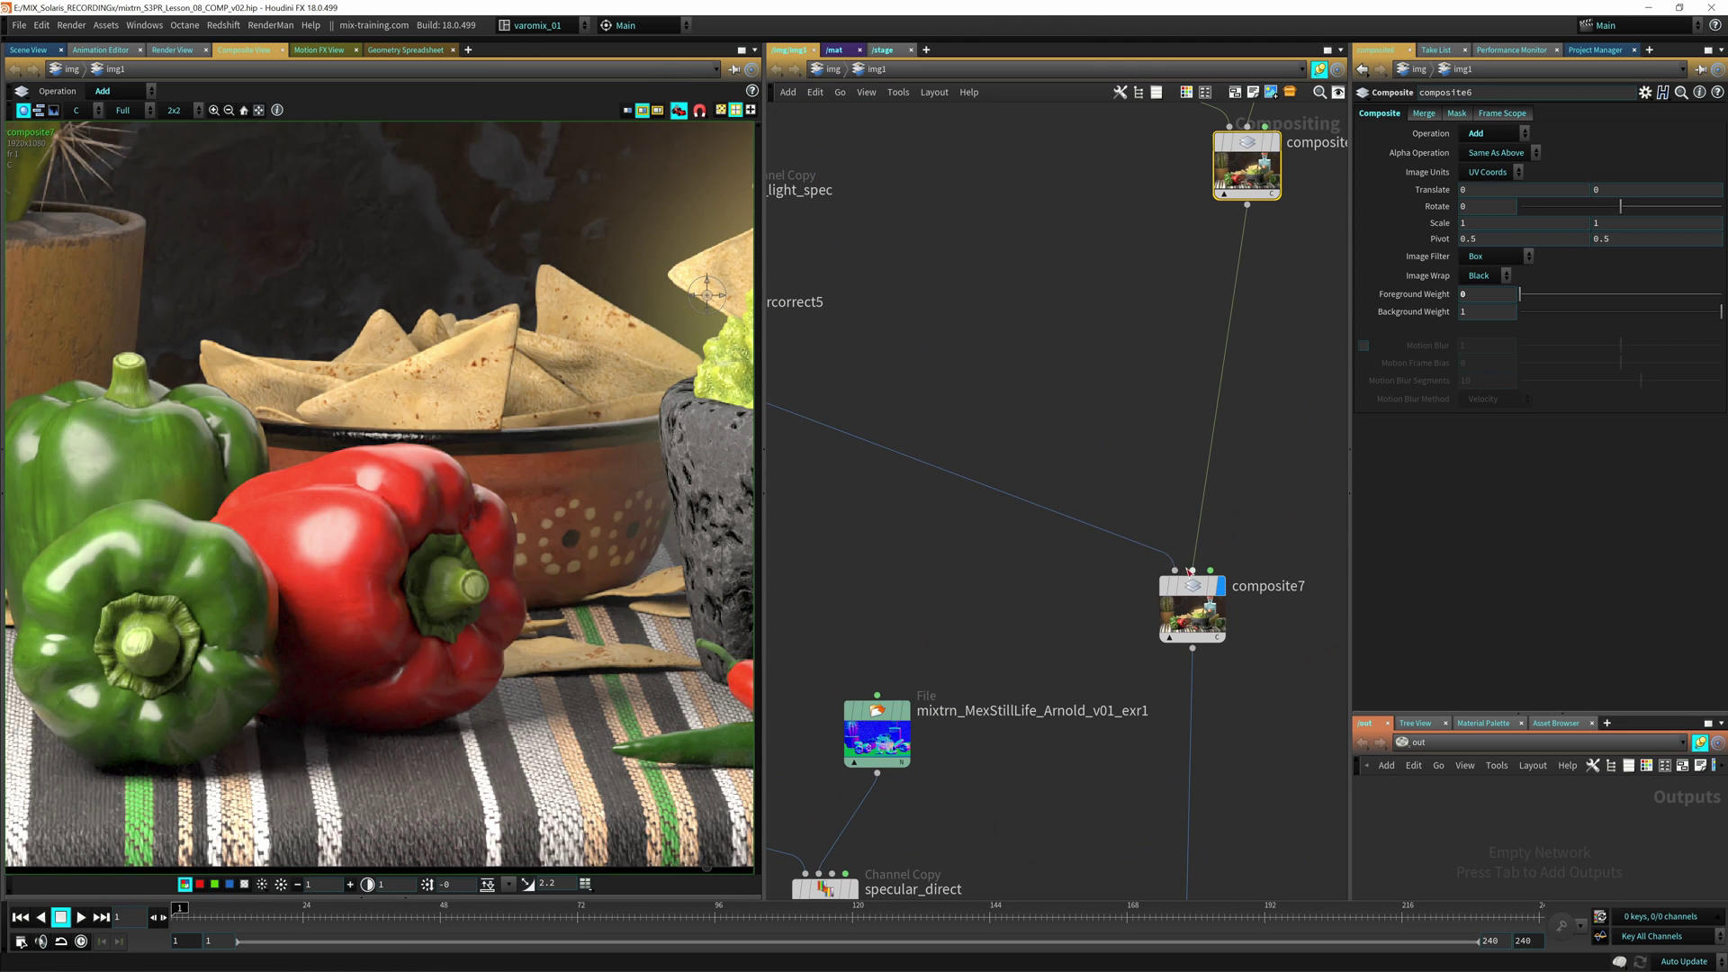
scroll(526, 605, "down", 5)
scroll(484, 612, "up", 2)
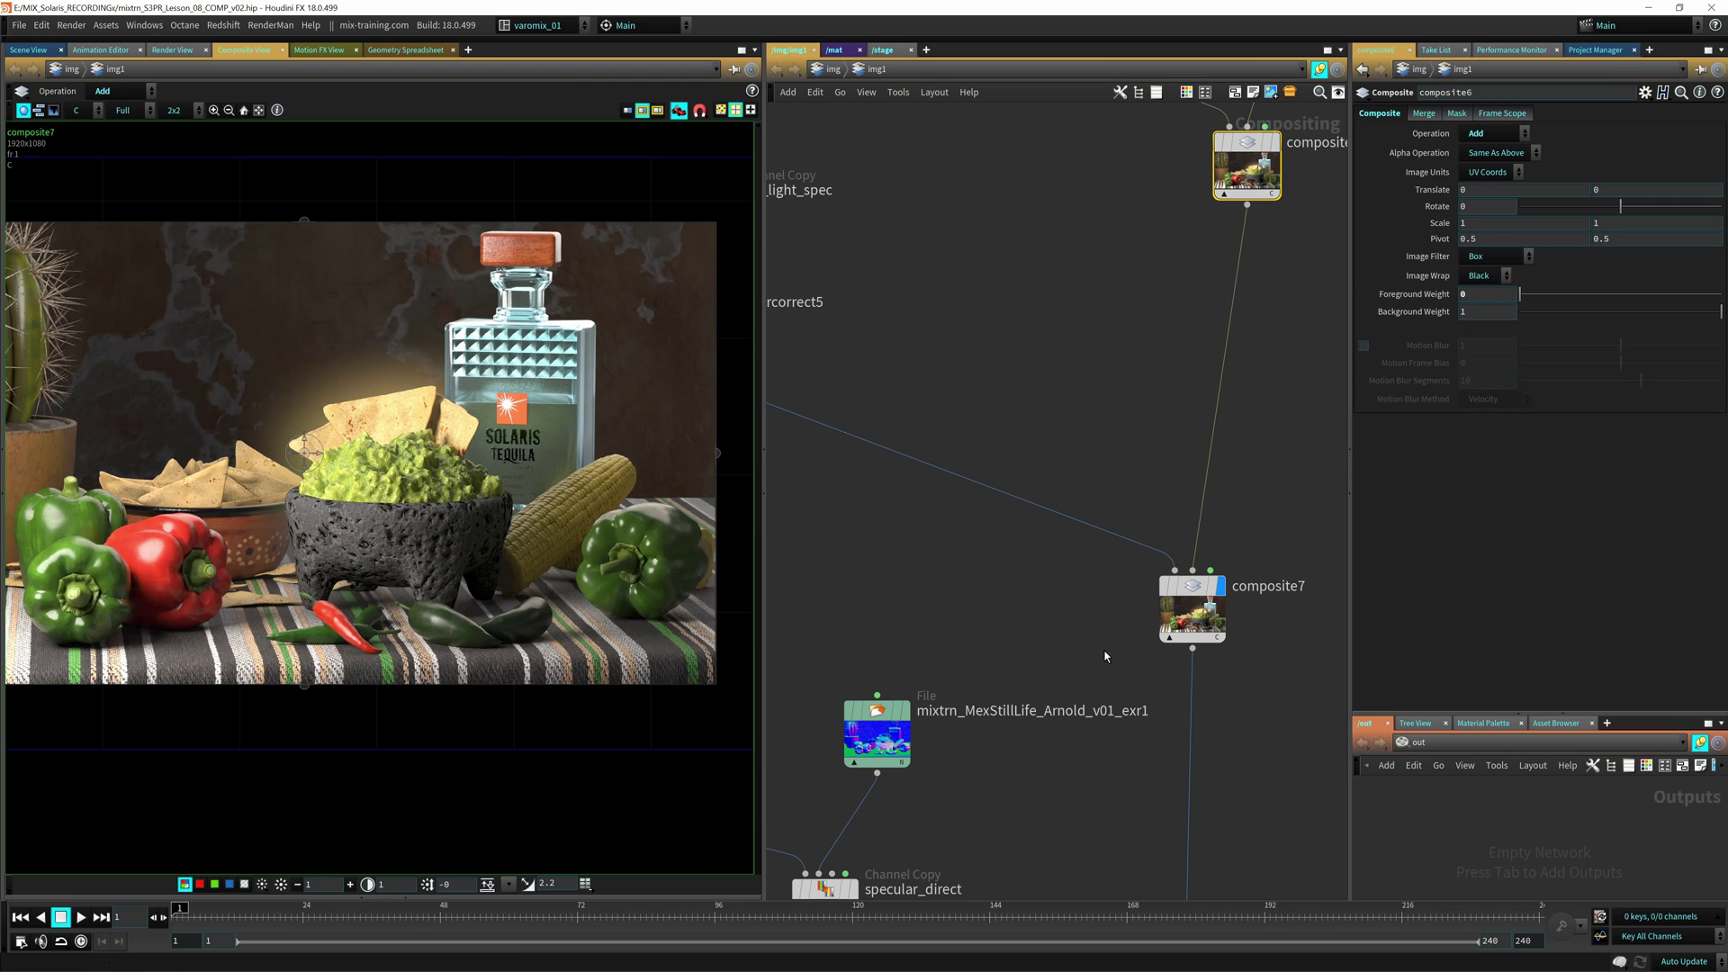
middle_click_drag(997, 564, 927, 529)
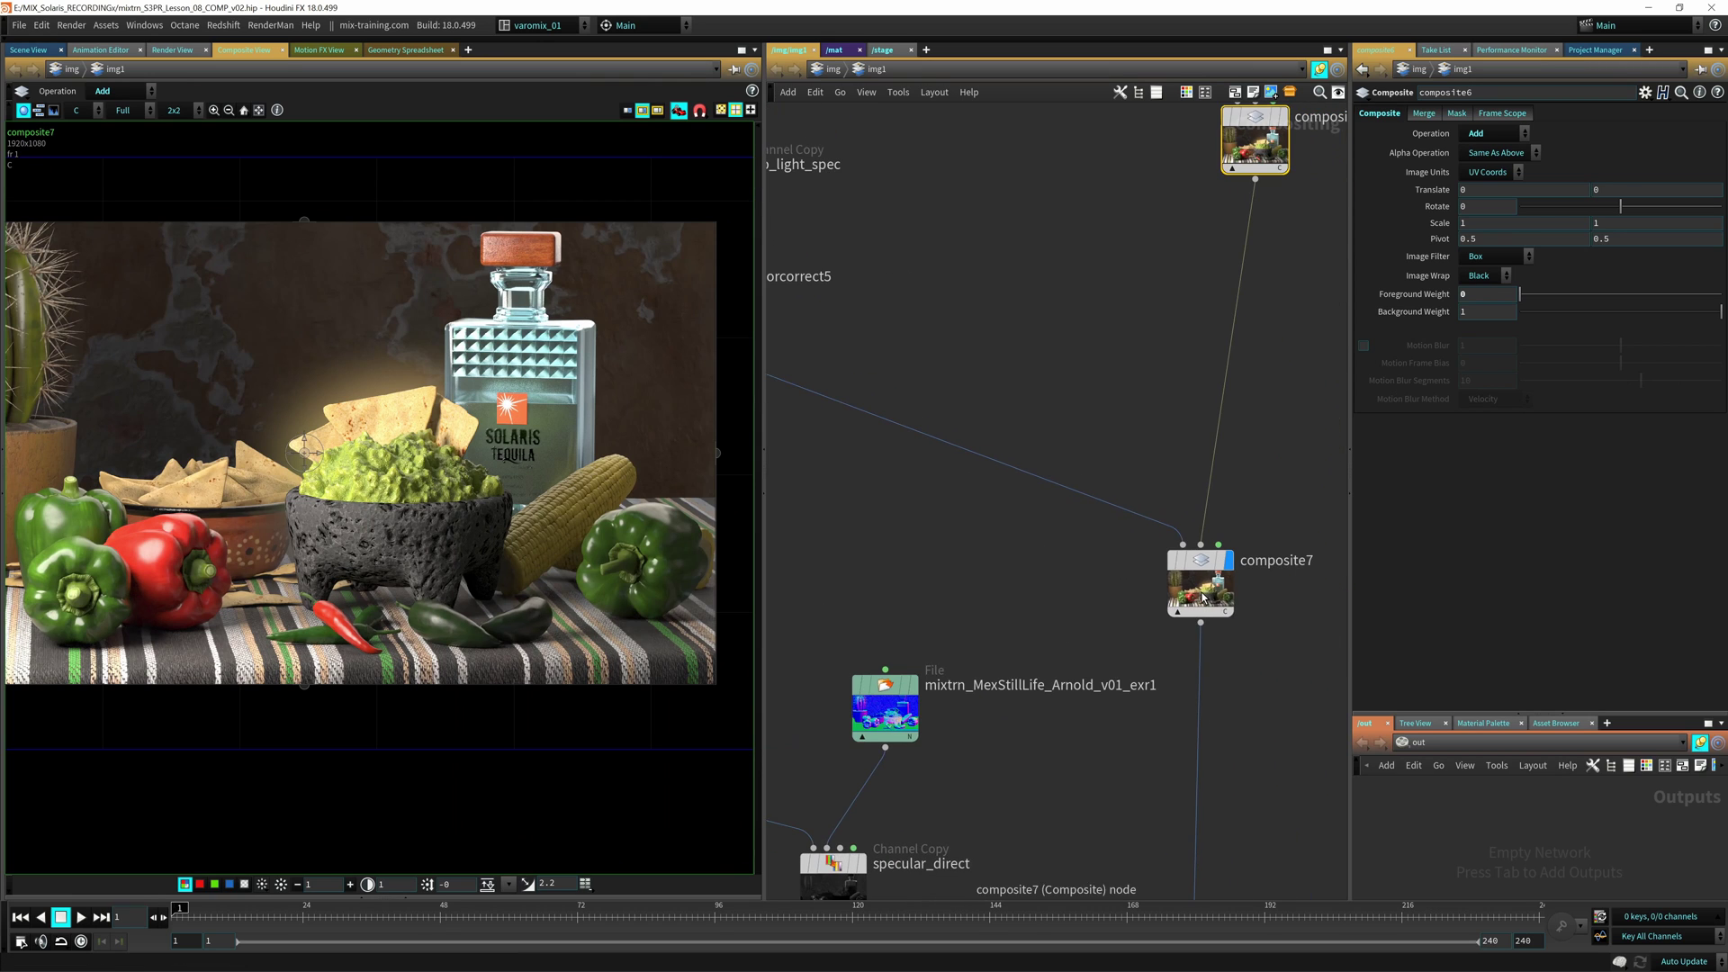
left_click_drag(1201, 583, 1206, 583)
Step: Display the top_light_spec pass and its colorcorrect5 result, and show the Color Correct settings
middle_click_drag(945, 512, 1089, 643)
middle_click_drag(1021, 293, 1095, 413)
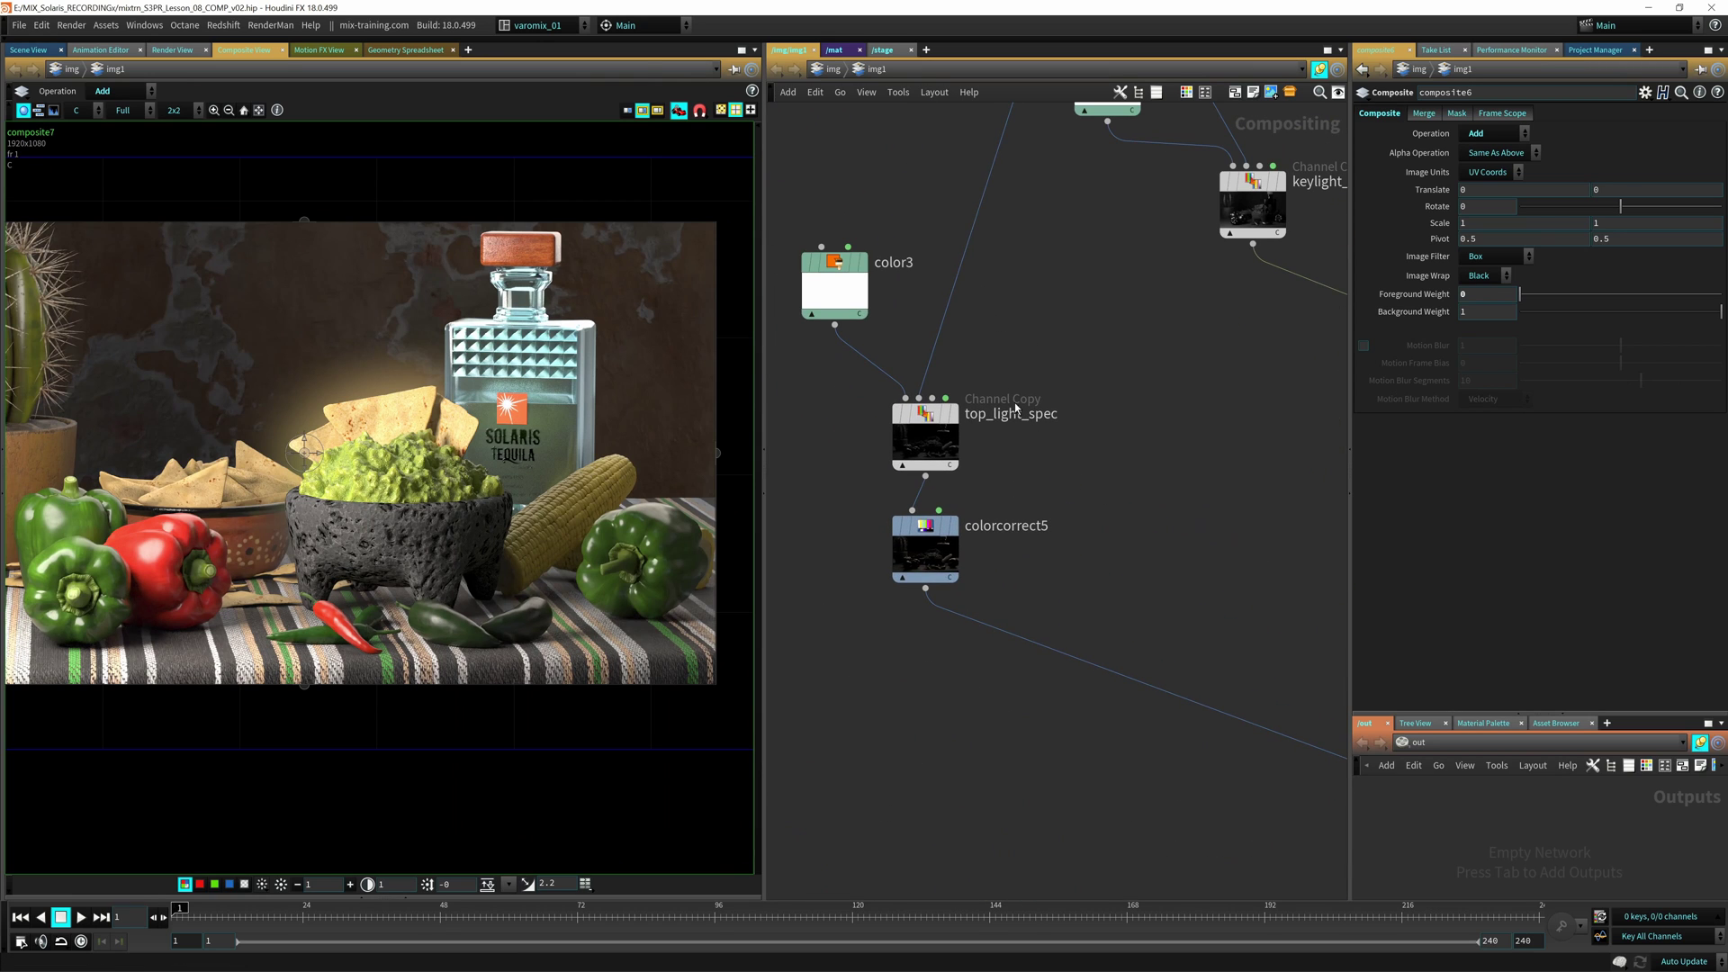
left_click(953, 416)
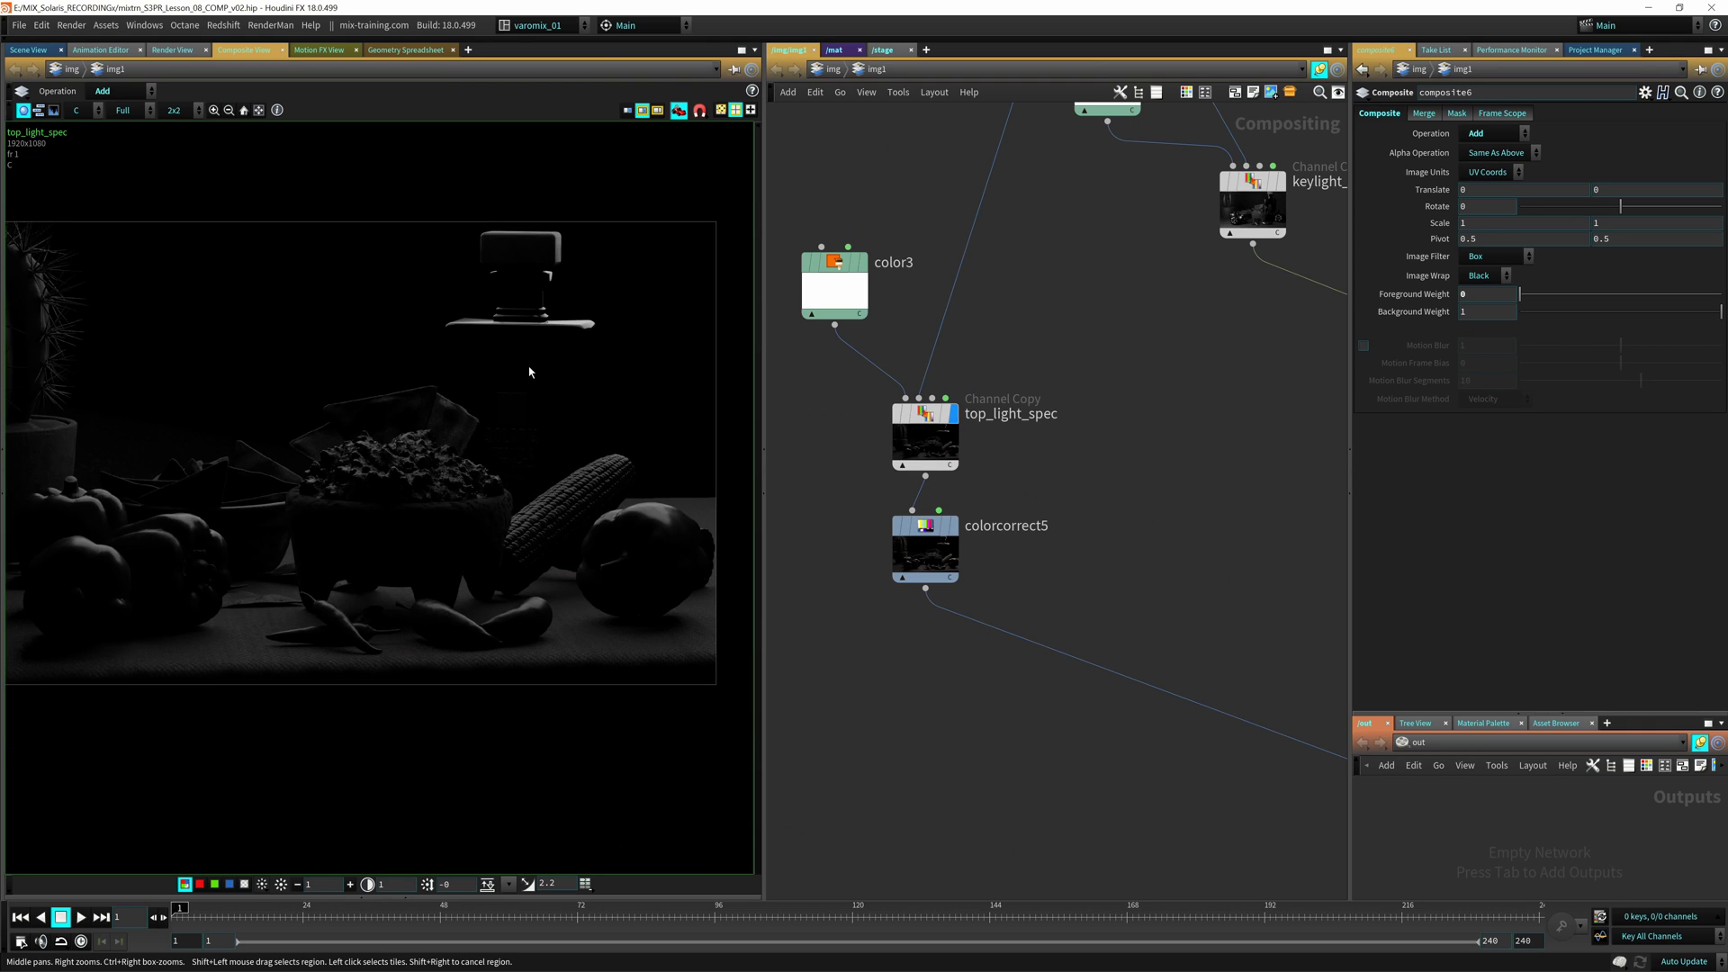
left_click(953, 527)
left_click(926, 546)
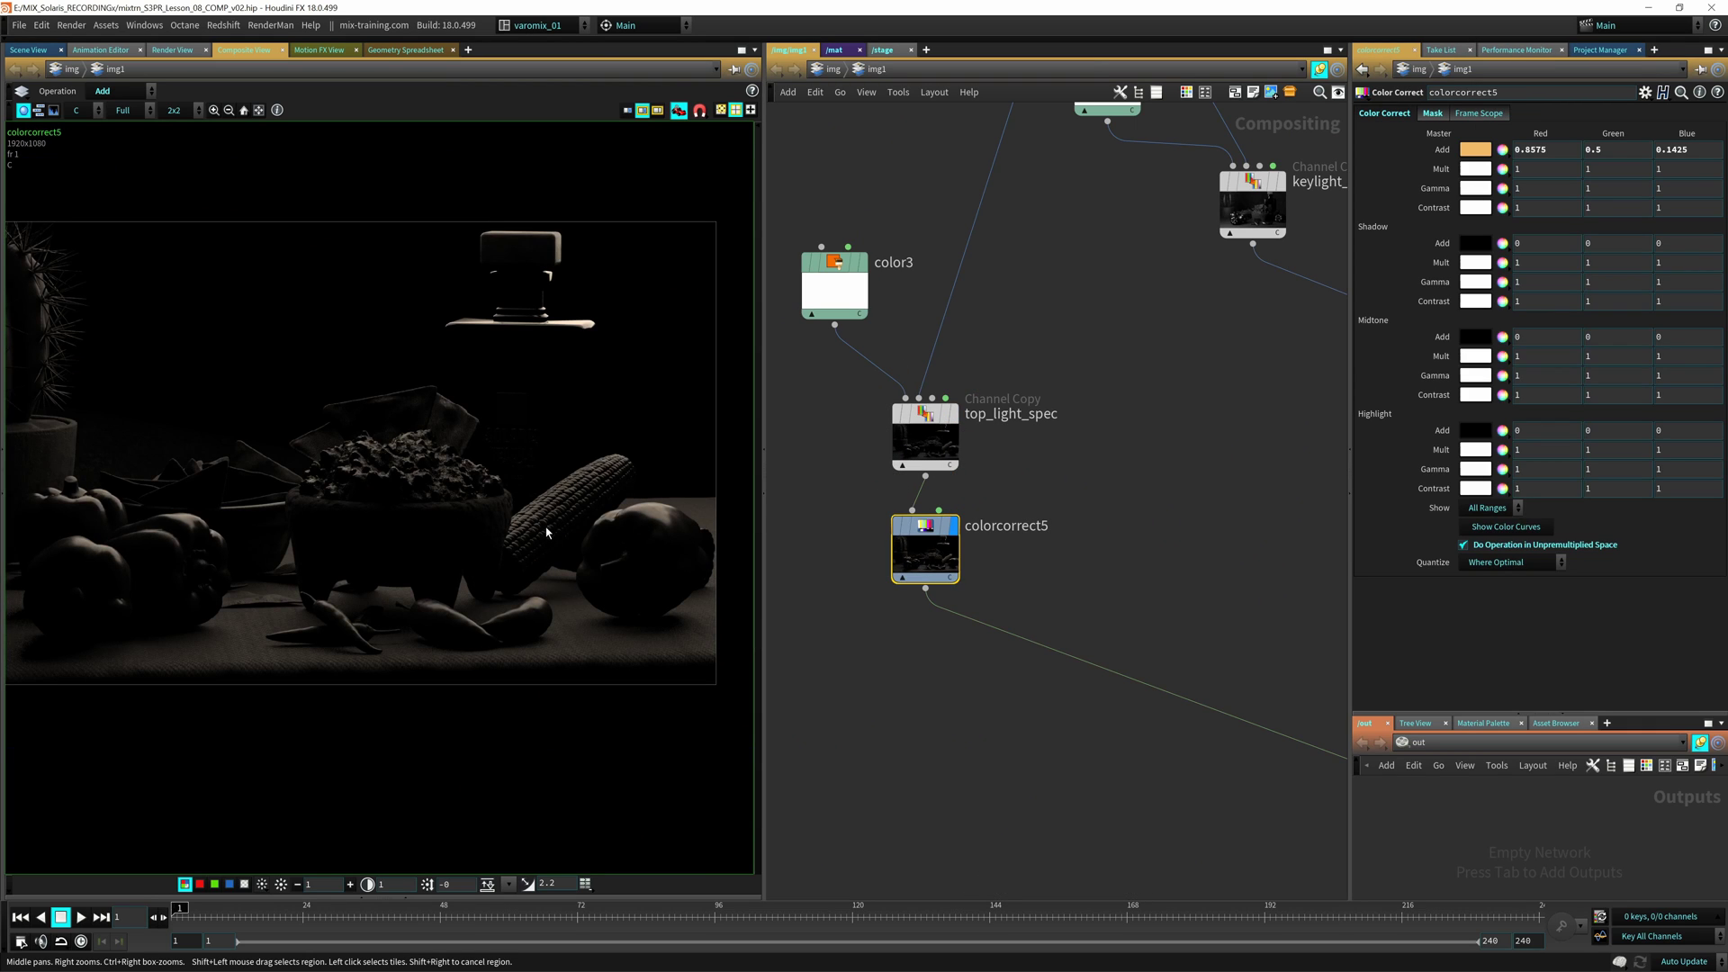
Step: Display composite7 with its Over settings and compare the image at Foreground Weight 0 and 1
middle_click_drag(1013, 712, 806, 495)
left_click(1129, 594)
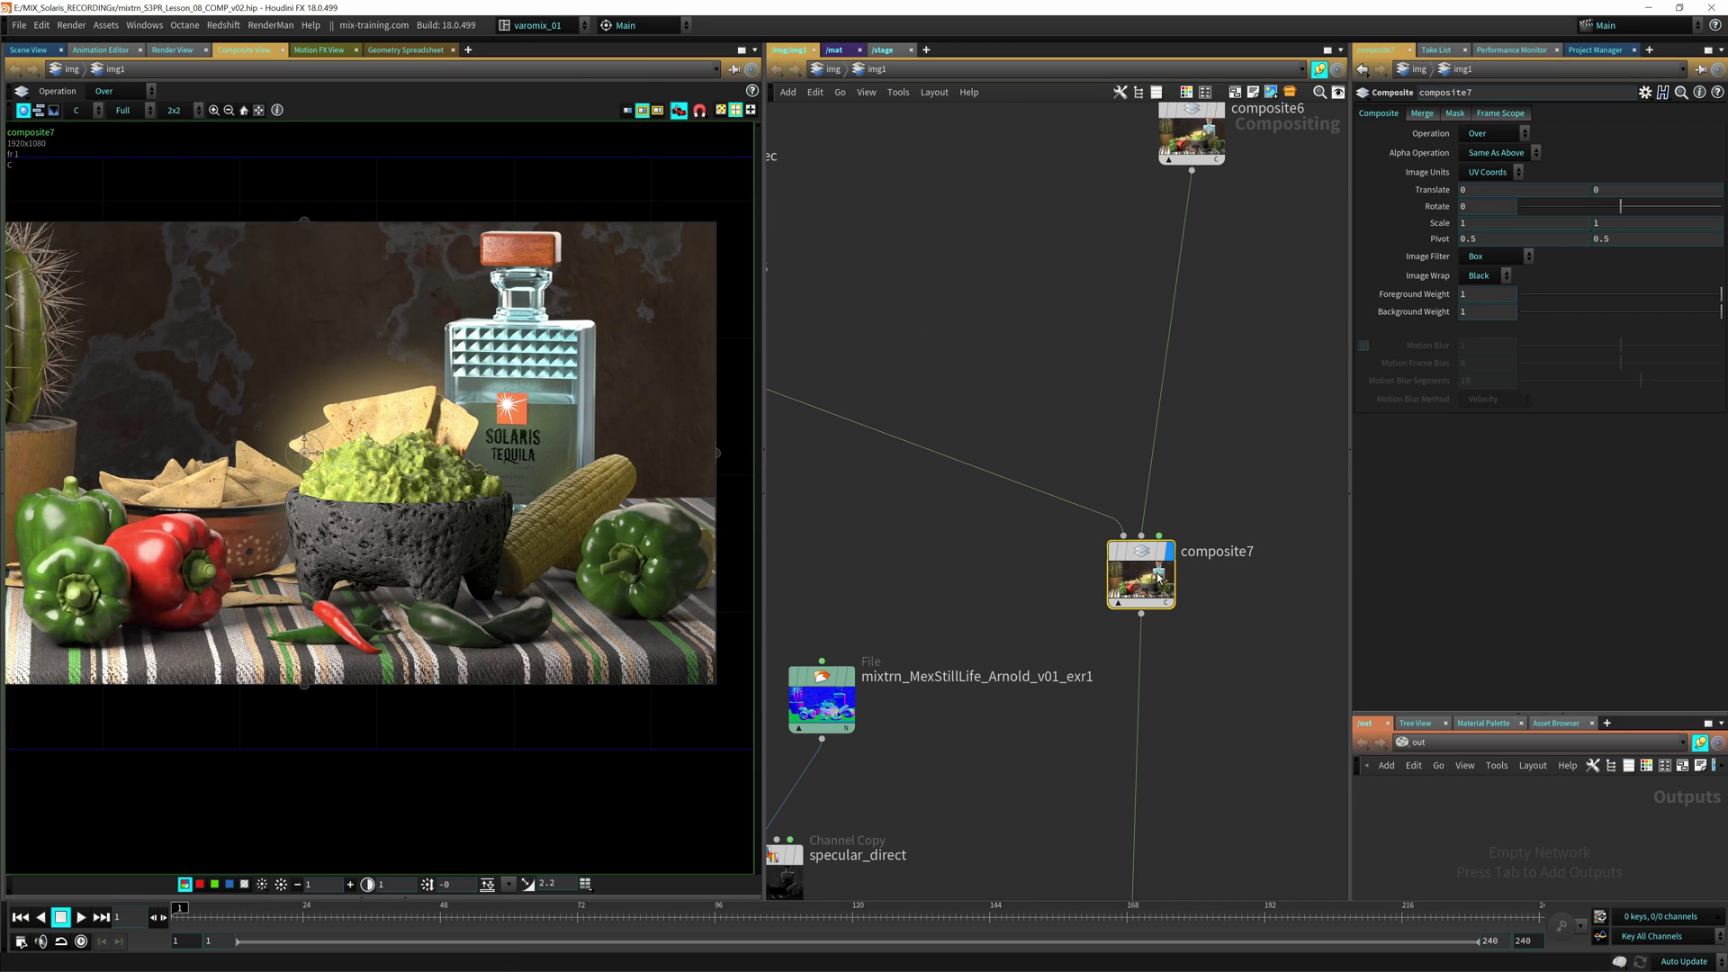
left_click(1539, 297)
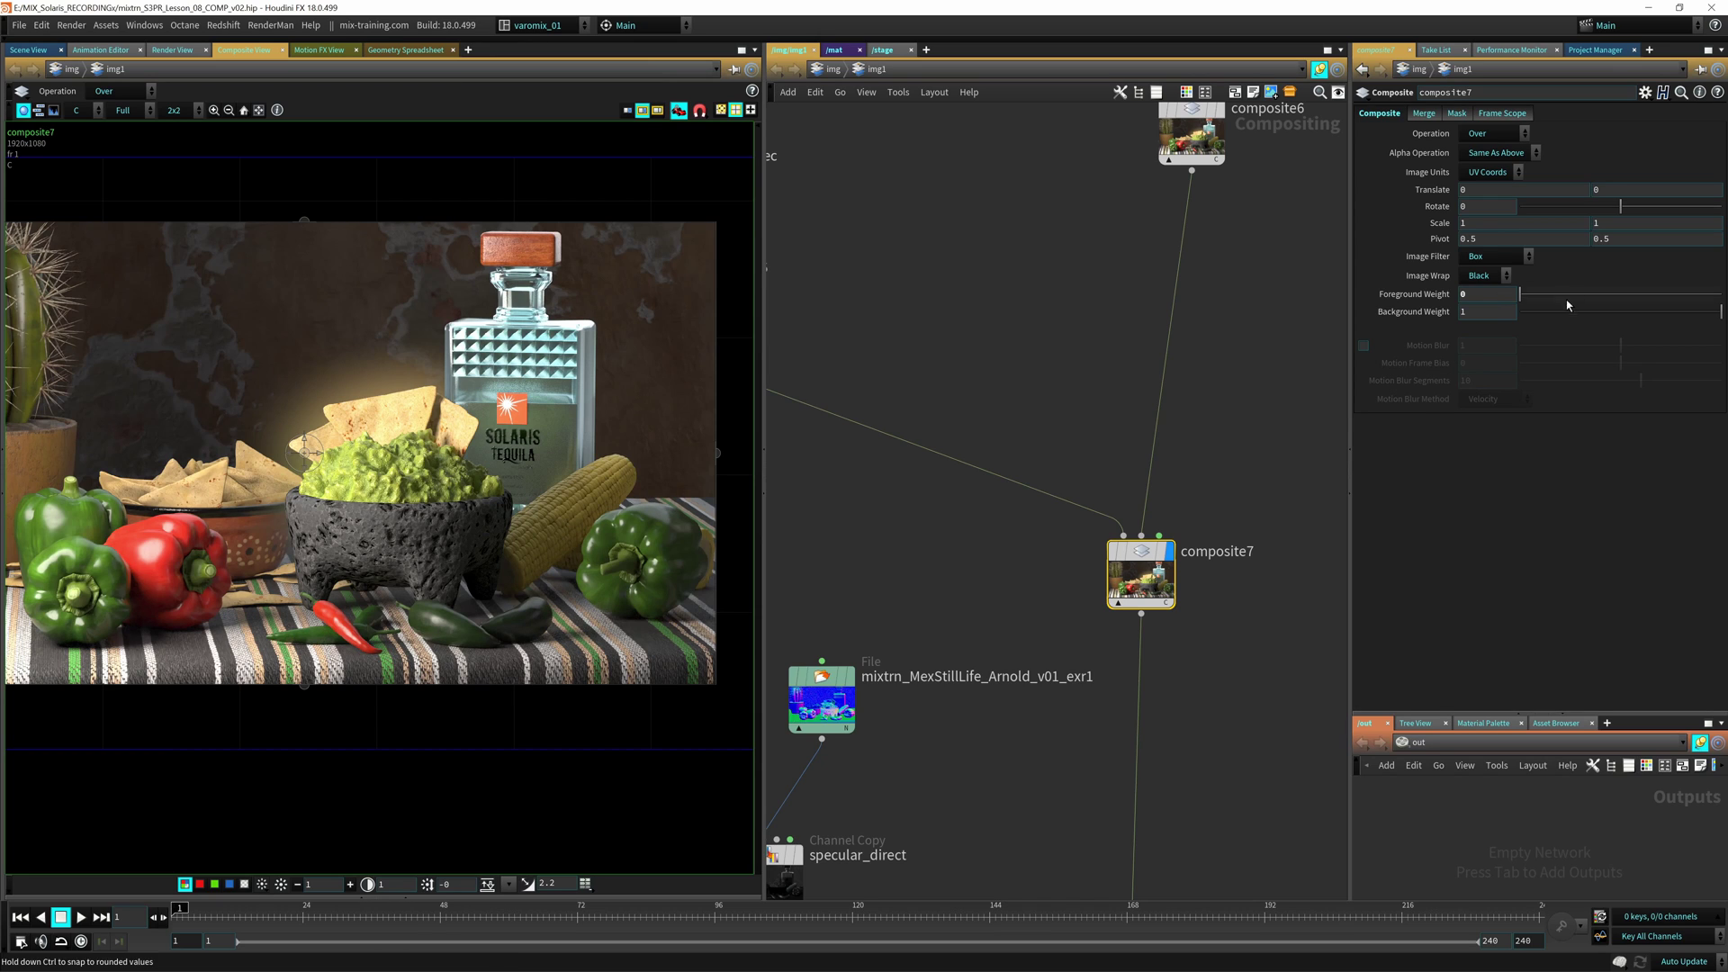
middle_click(1359, 288, "ctrl")
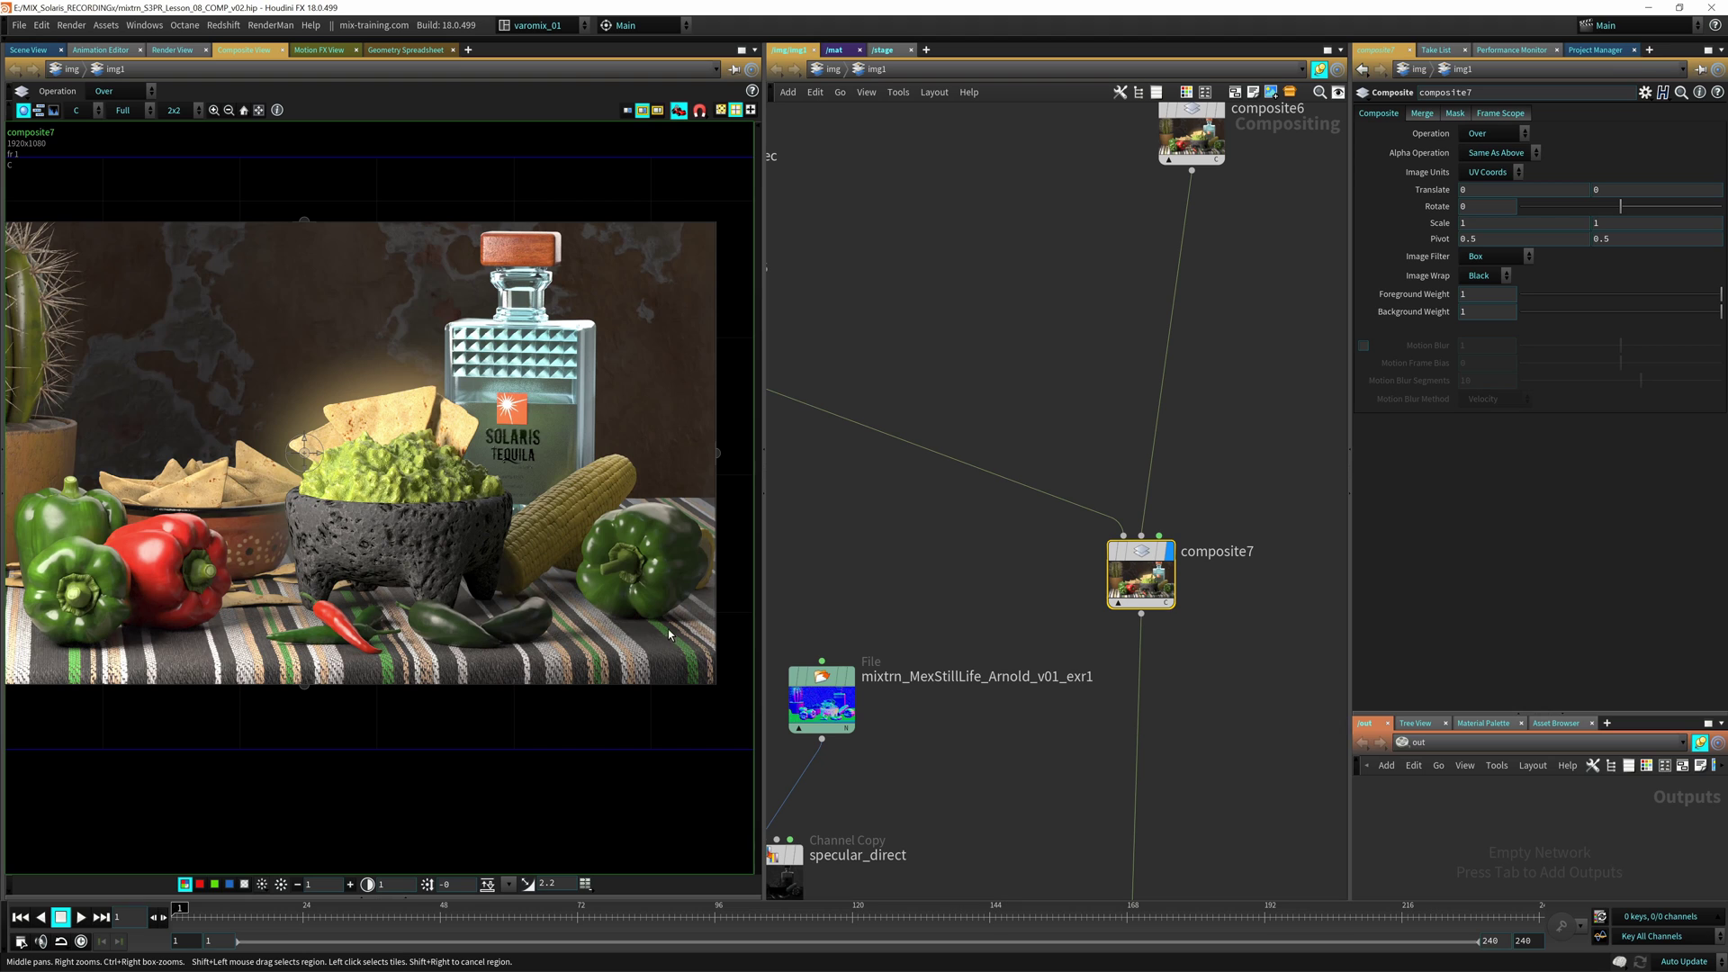
Step: Try Foreground Weight values of 5 and 6 on composite7 to exaggerate the top light specular, and restore it to 1
middle_click_drag(964, 591, 1241, 623)
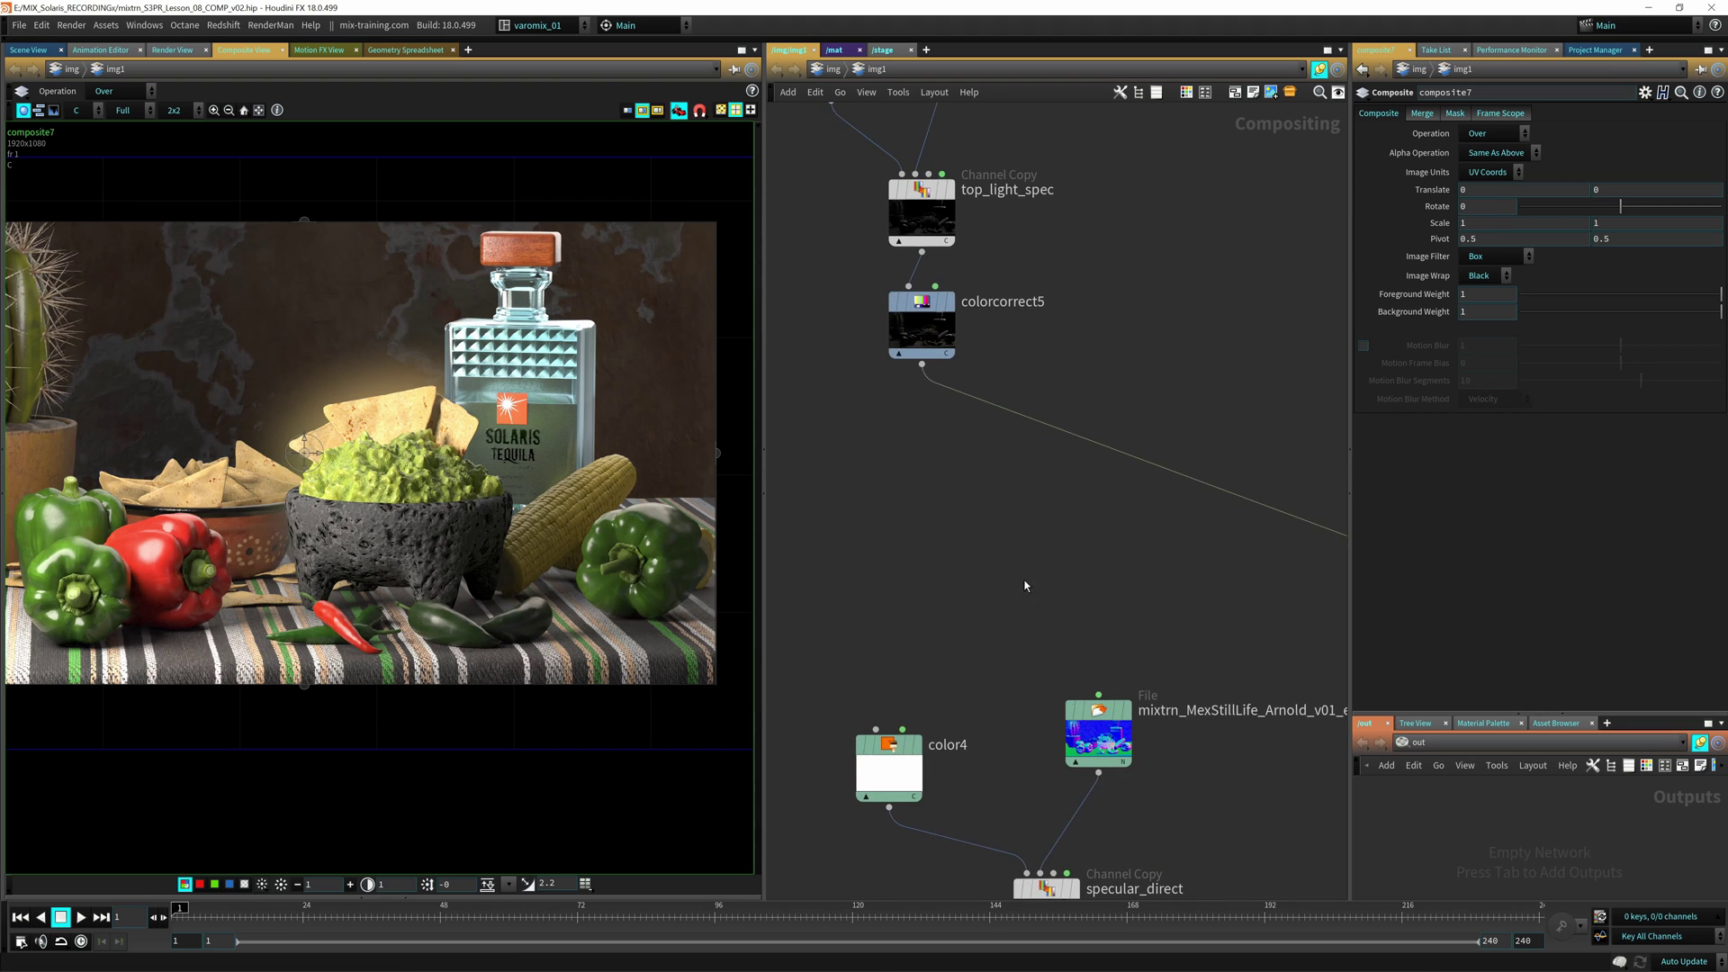
middle_click_drag(1026, 586, 988, 644)
middle_click_drag(1199, 415, 963, 358)
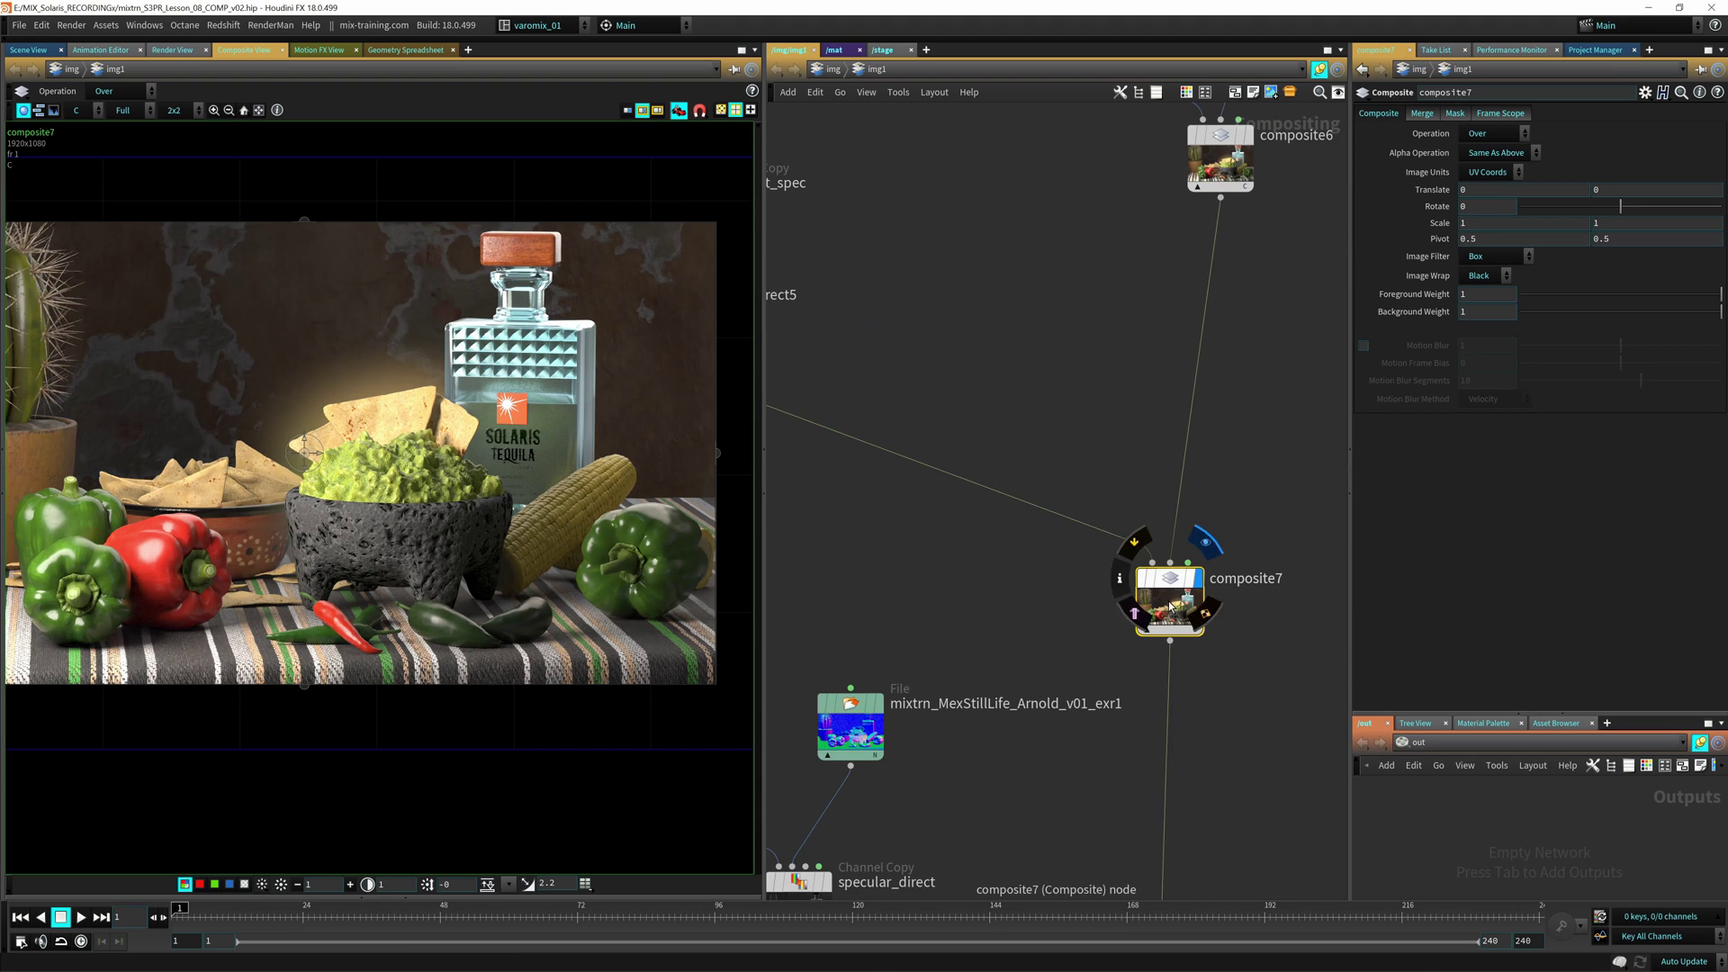
left_click_drag(1483, 295, 1389, 270)
type("5")
key("Return")
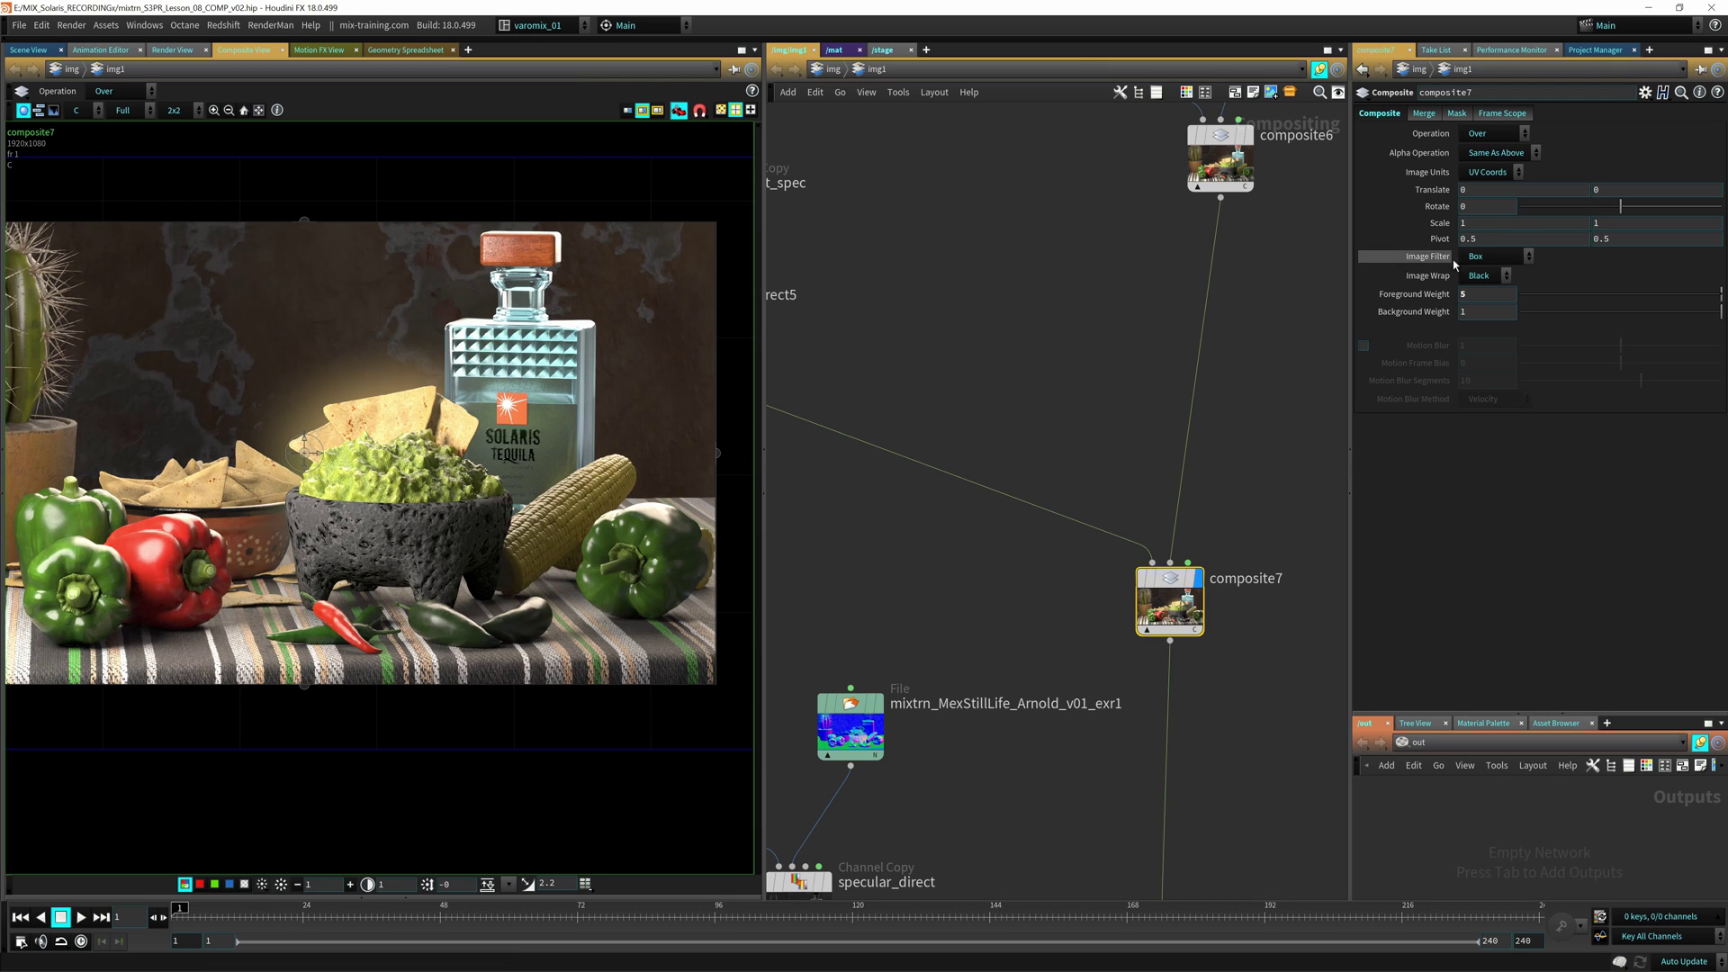
left_click(1485, 294)
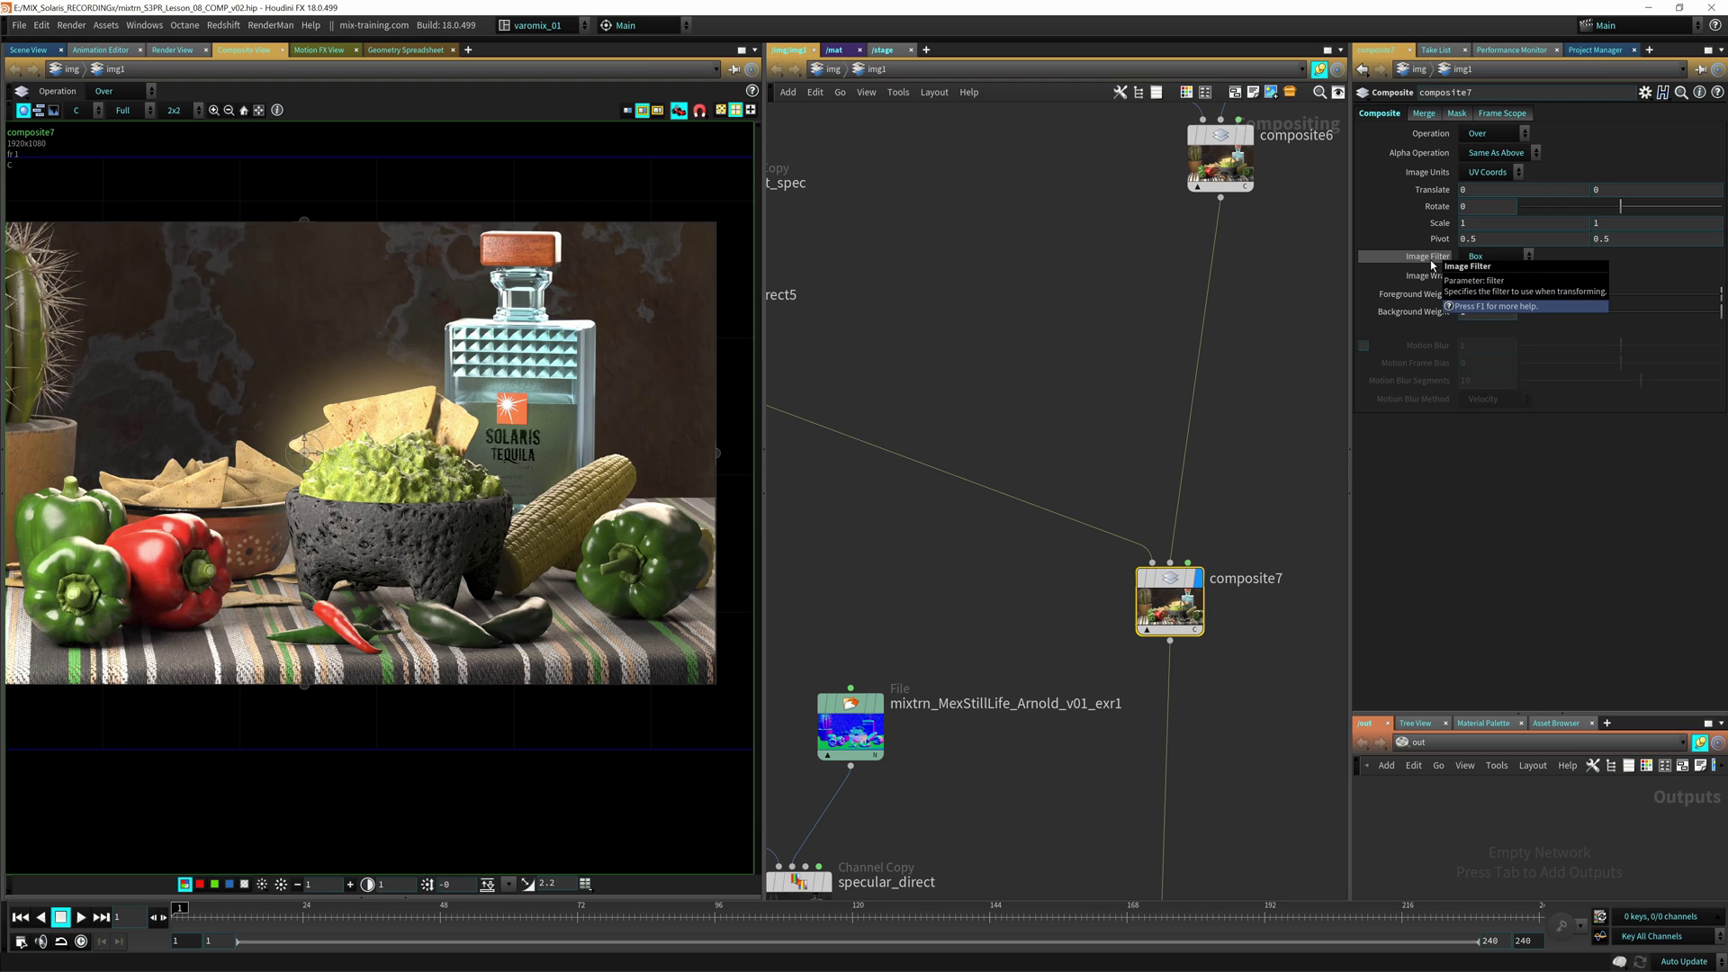
type("6")
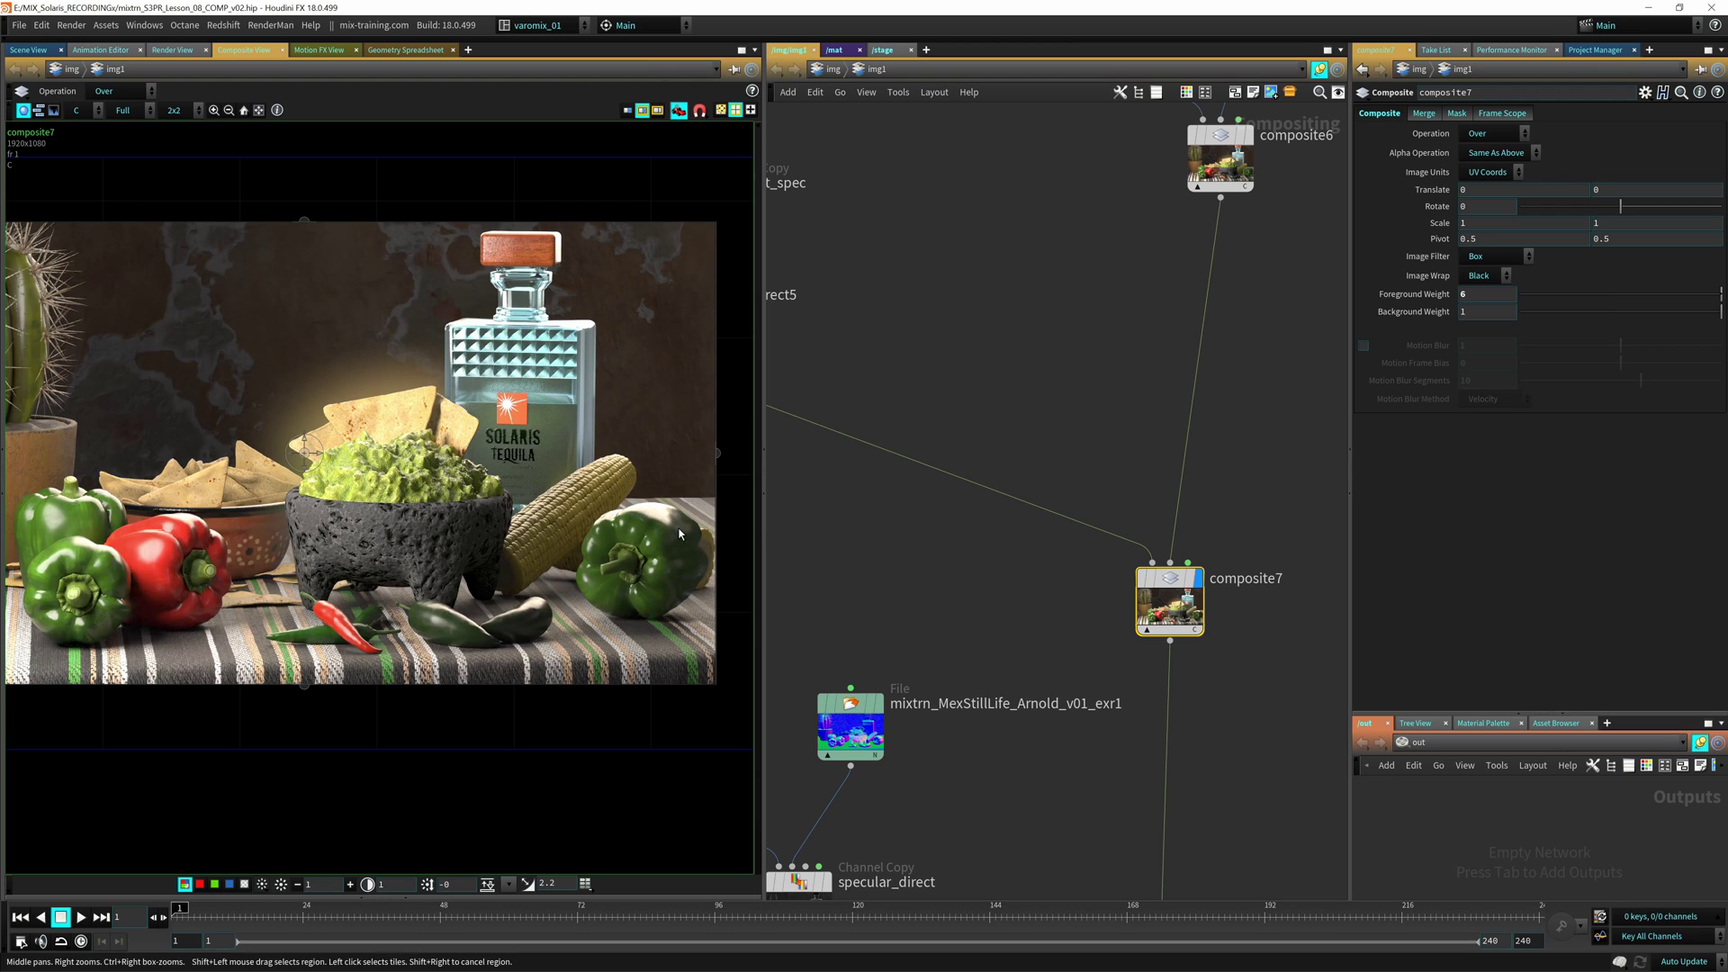
key("Return")
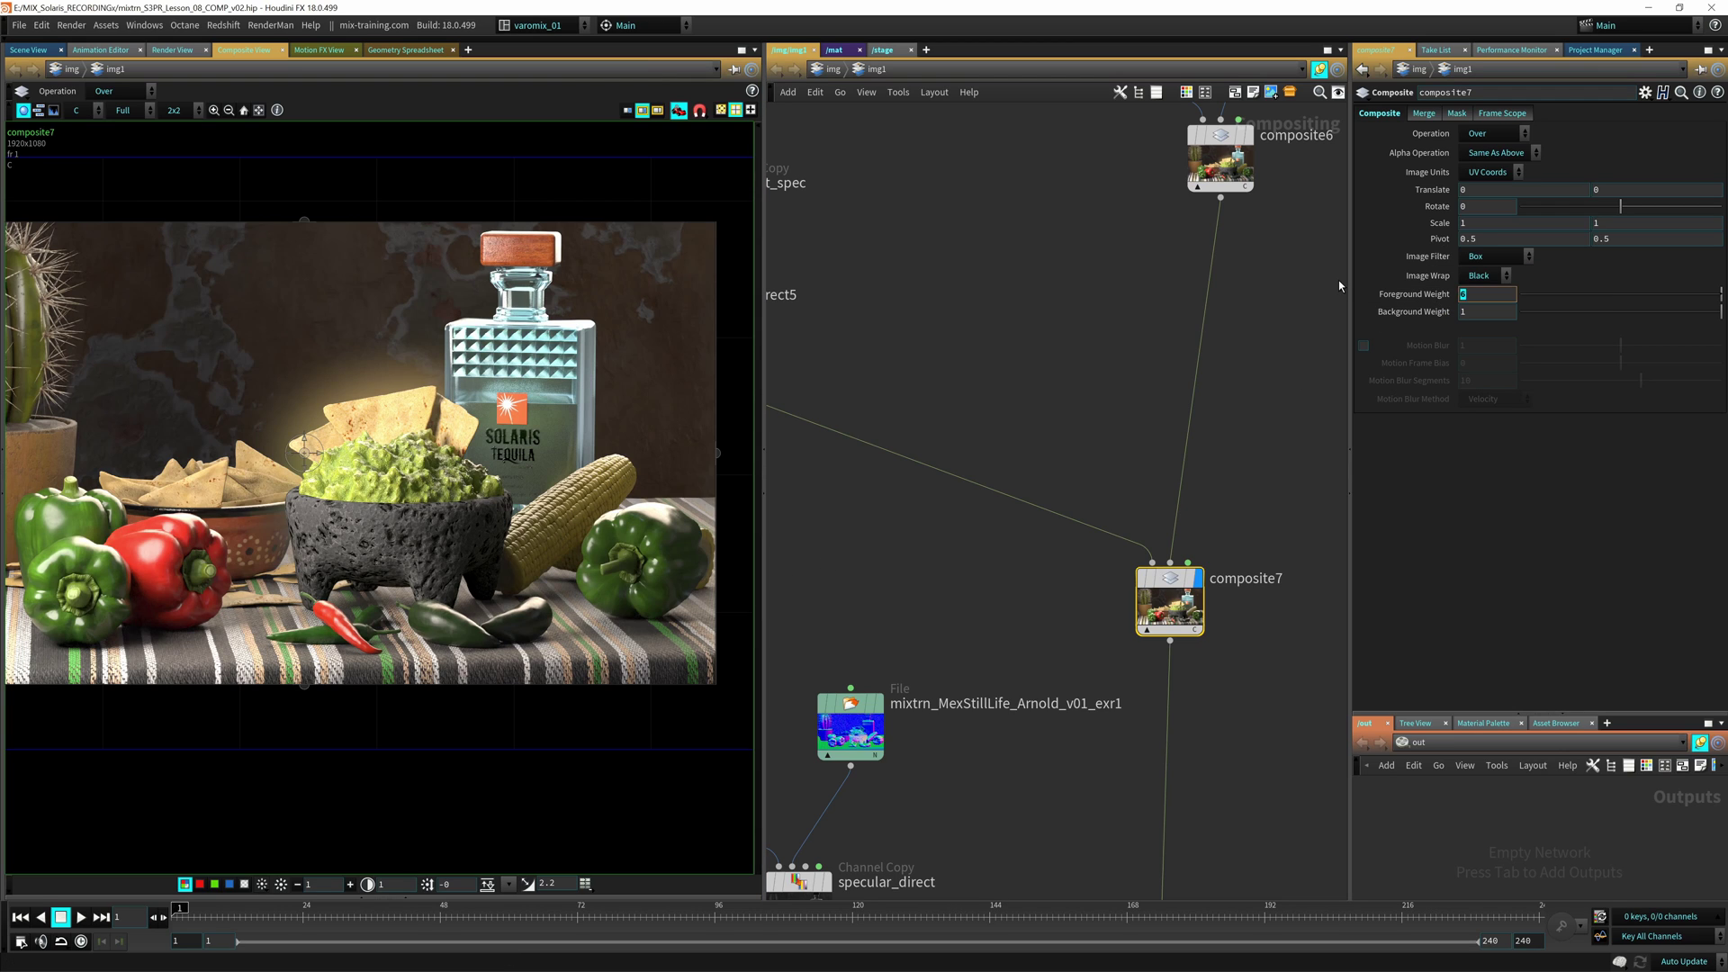
type("1")
key("Return")
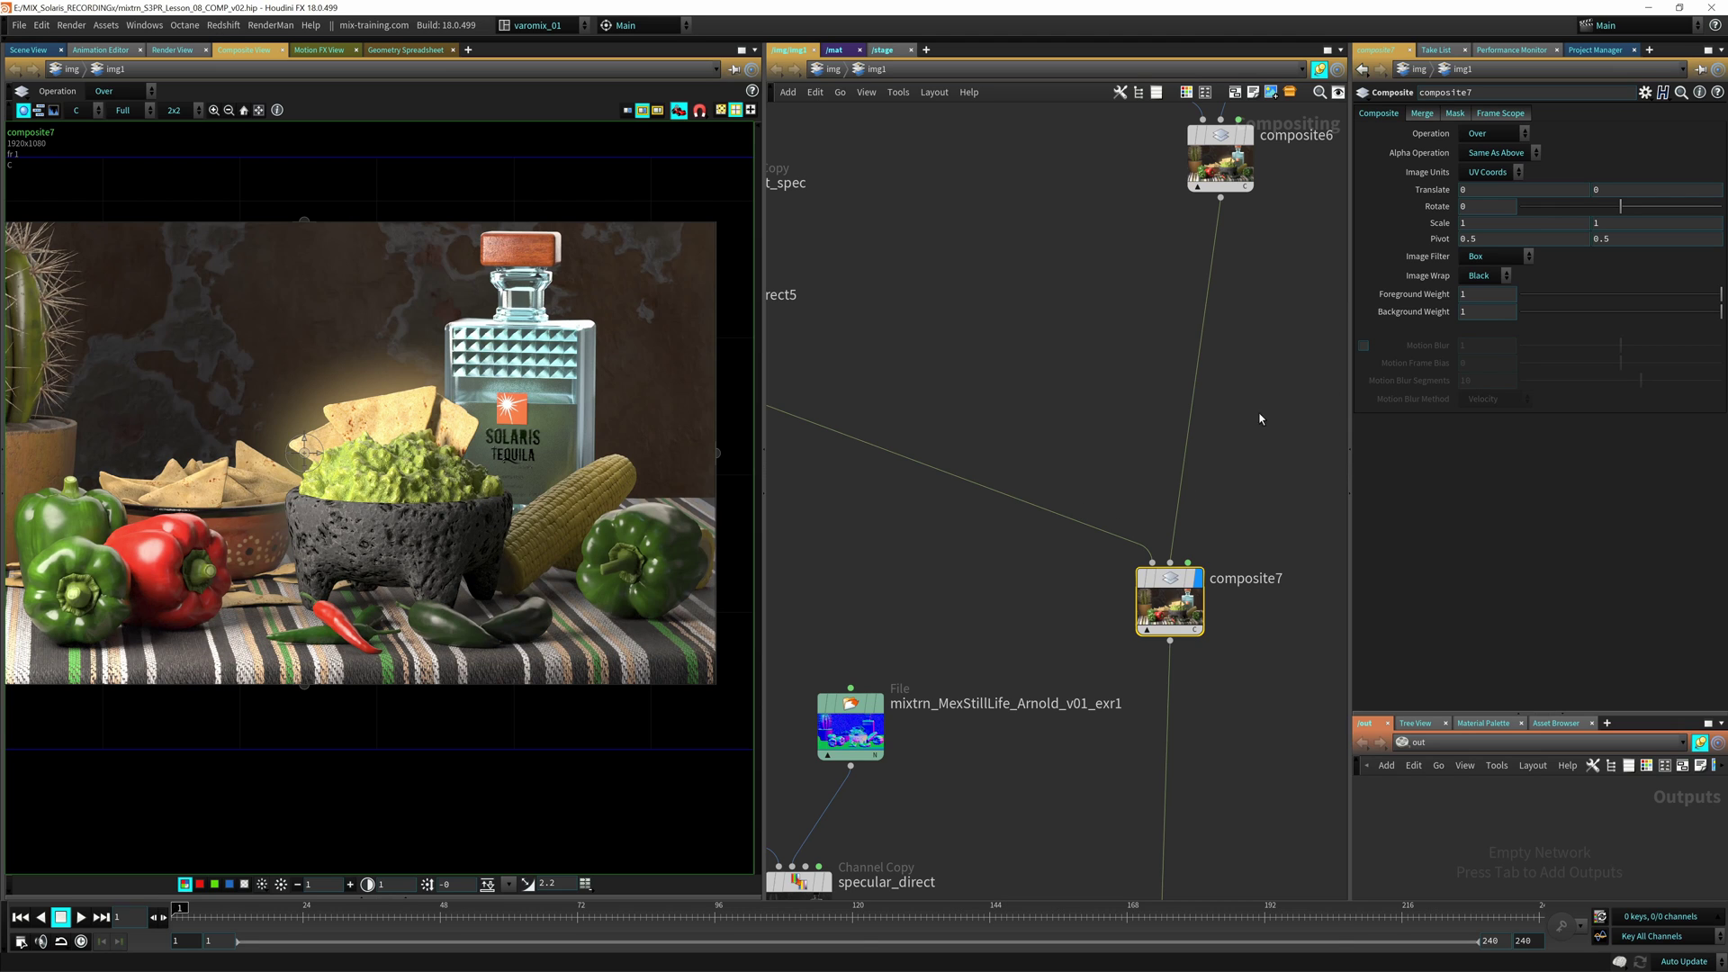
Step: Display the specular_direct pass in the Arnold branch and show its Channel Copy settings
middle_click_drag(1038, 618, 1108, 384)
middle_click_drag(1339, 378, 1214, 502)
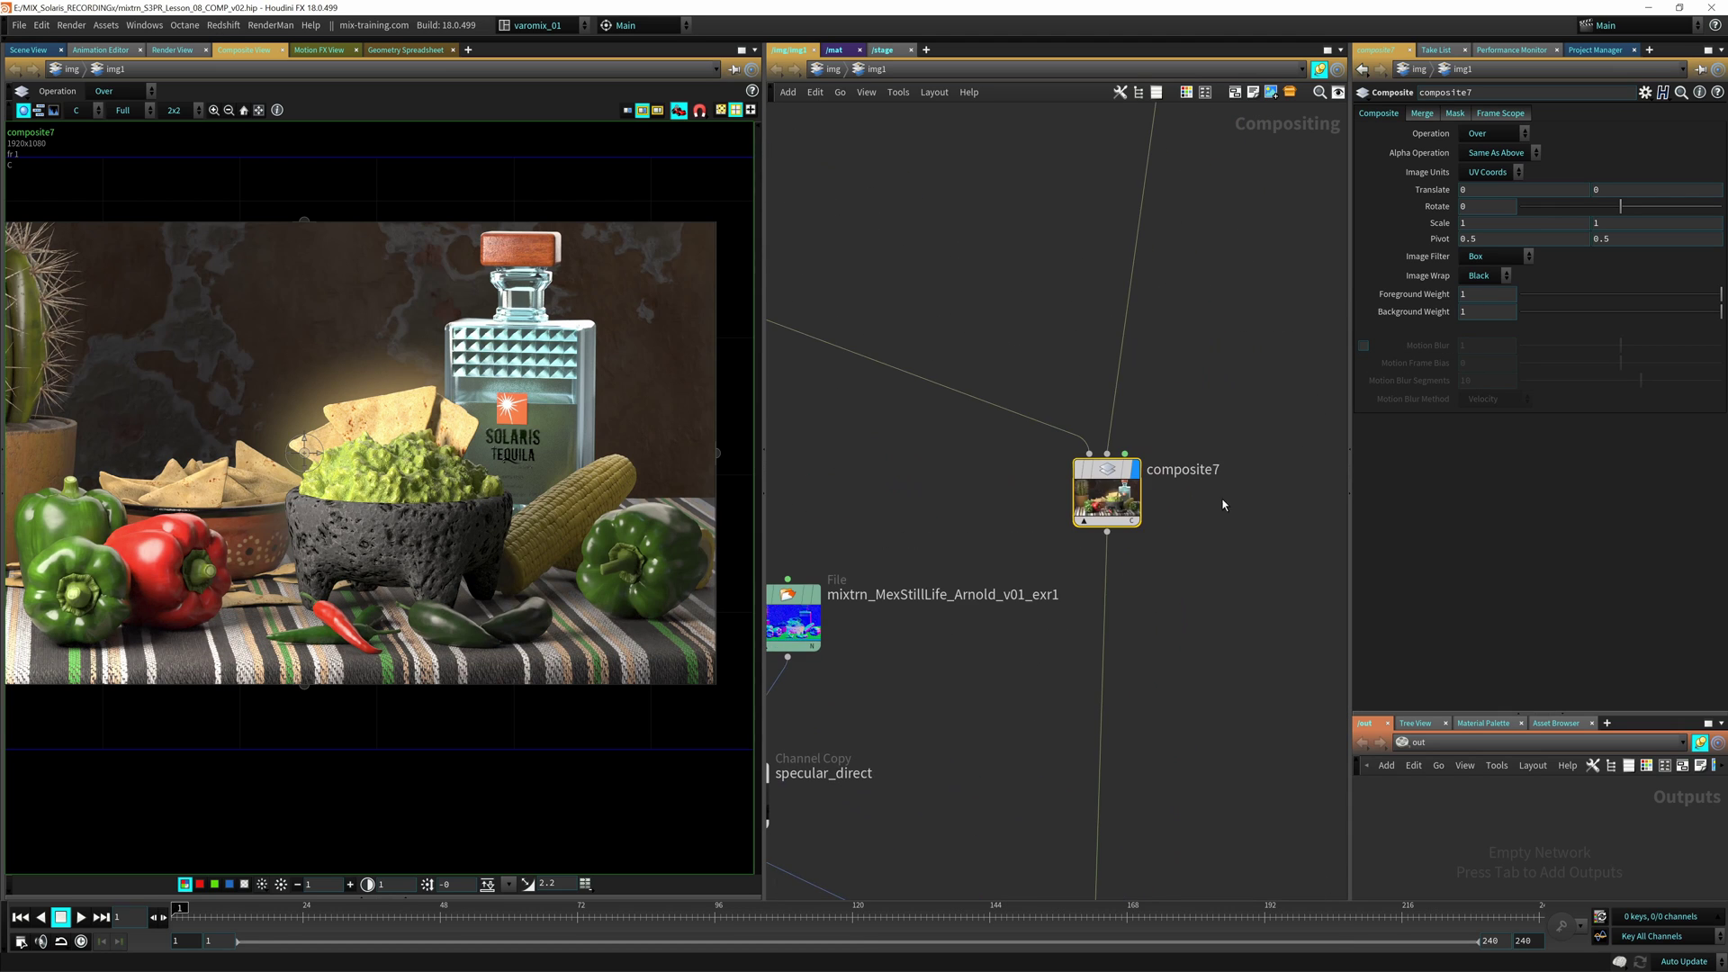
middle_click_drag(1016, 750, 1147, 430)
middle_click_drag(1059, 547, 1126, 596)
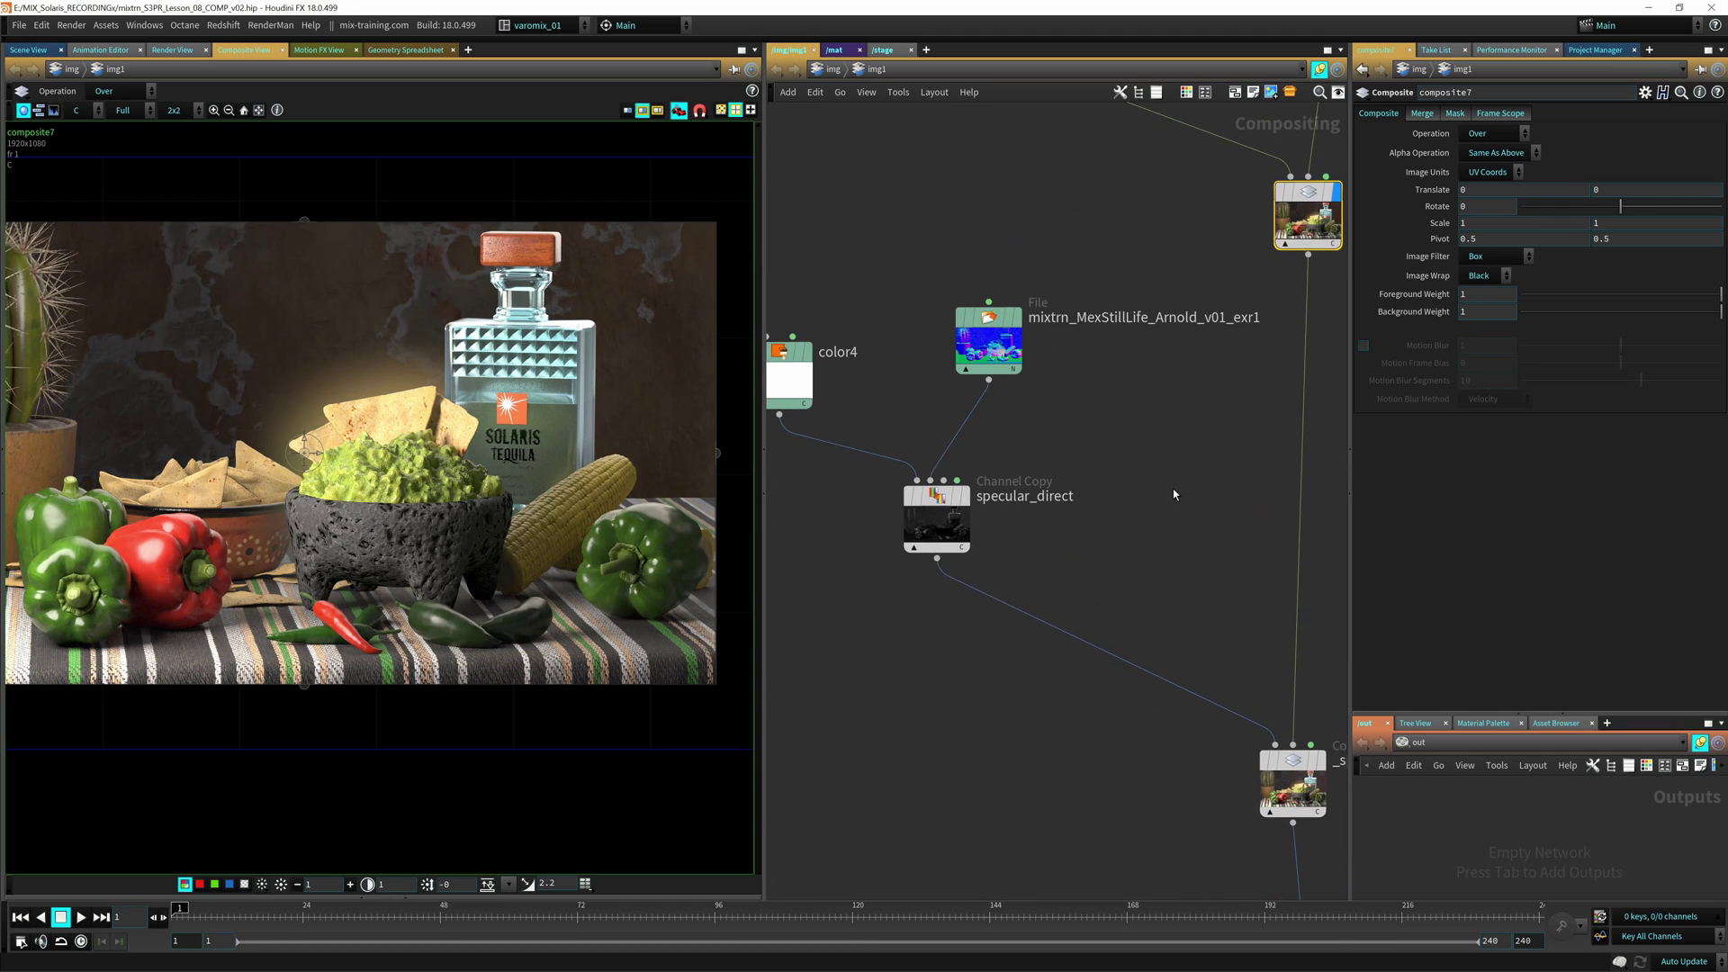
mouse_move(1013, 367)
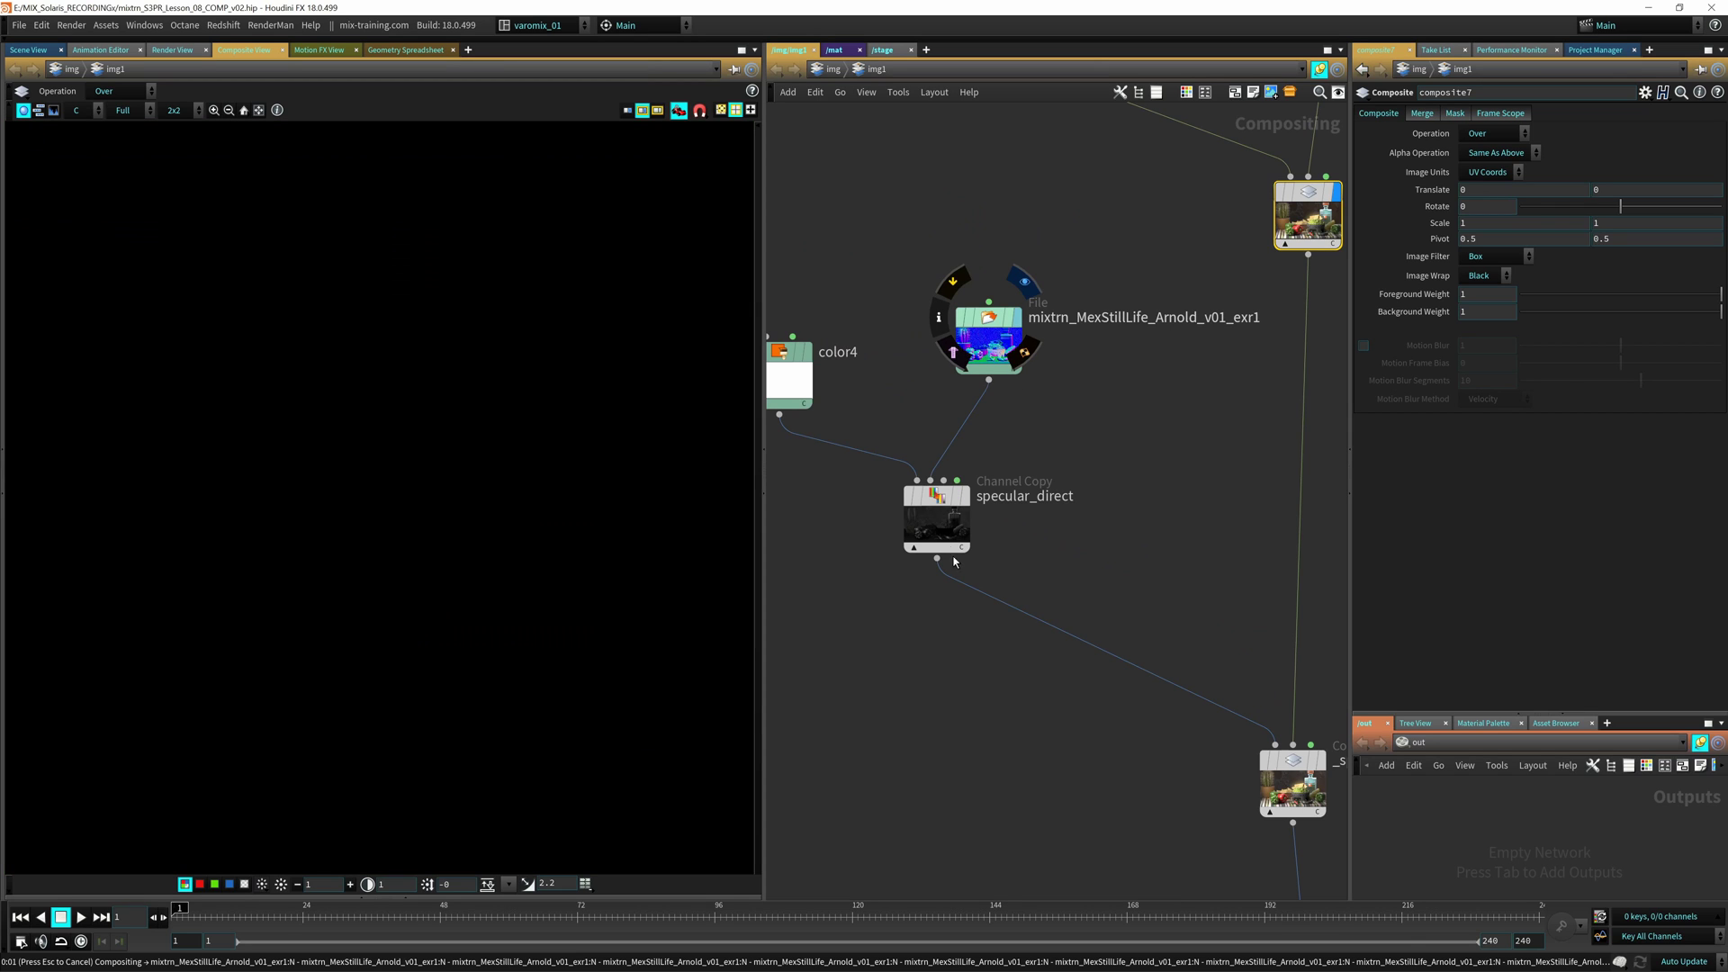
left_click(942, 531)
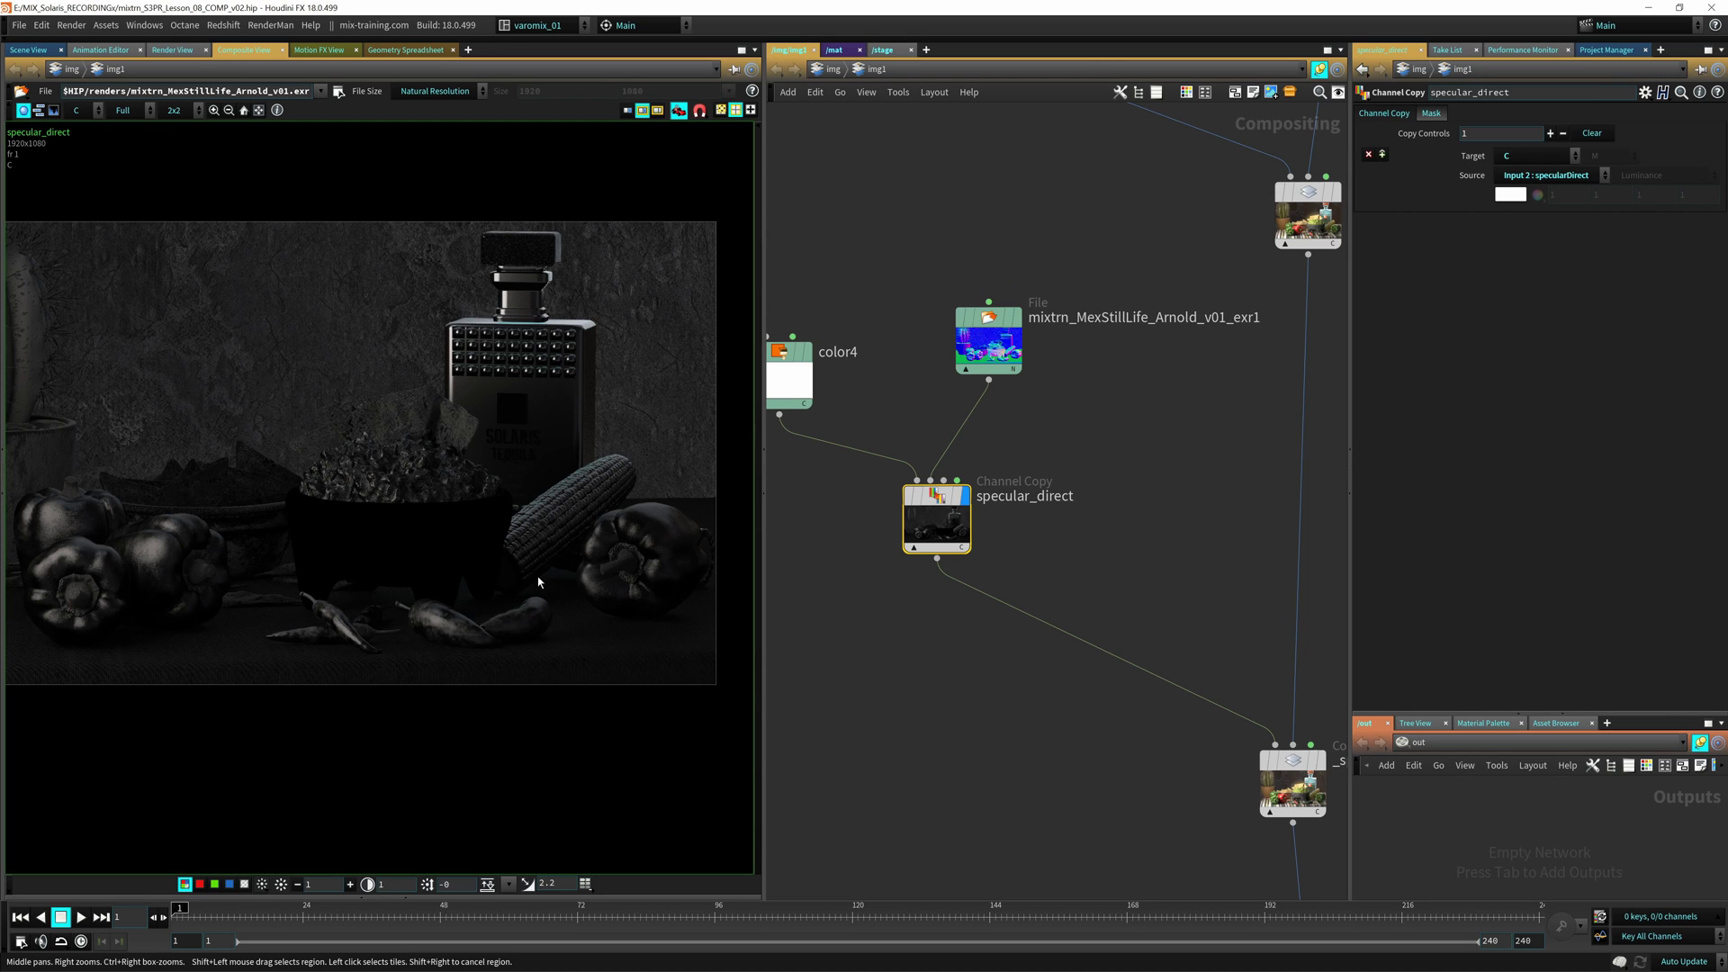
Step: Examine the specular_direct highlights up close on the bell peppers, chilies and corn
scroll(261, 618, "up", 6)
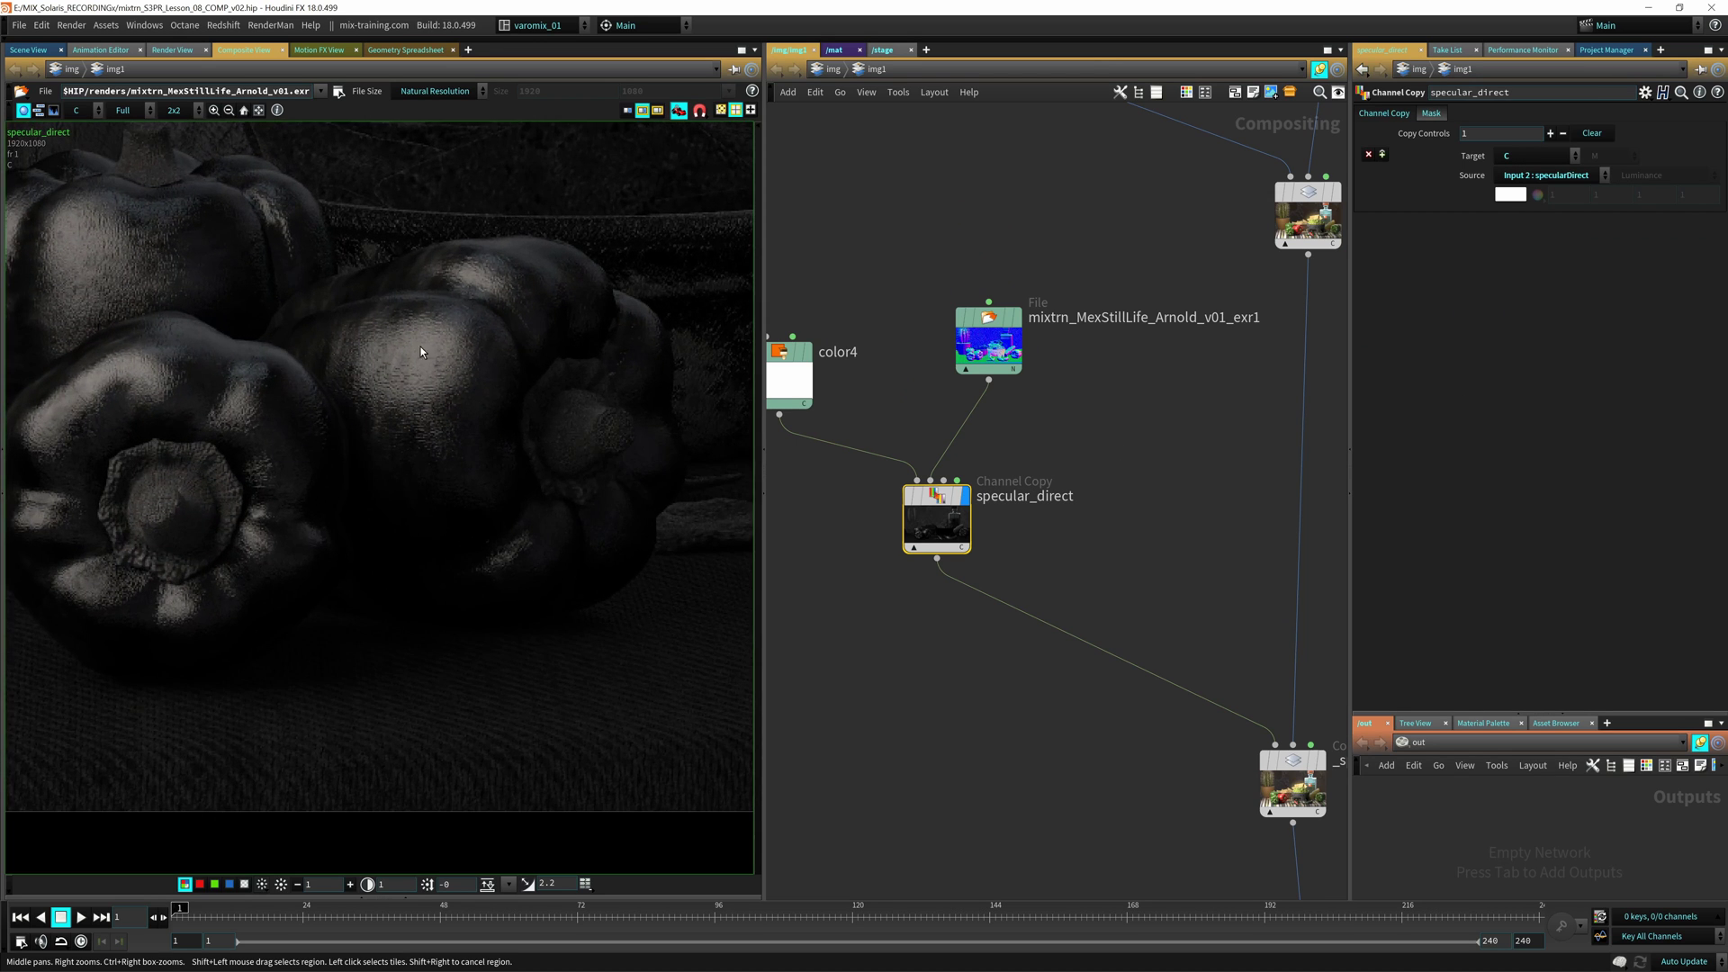
middle_click_drag(176, 432, 304, 460)
middle_click_drag(706, 560, 54, 502)
middle_click_drag(706, 607, 466, 572)
middle_click_drag(618, 604, 421, 562)
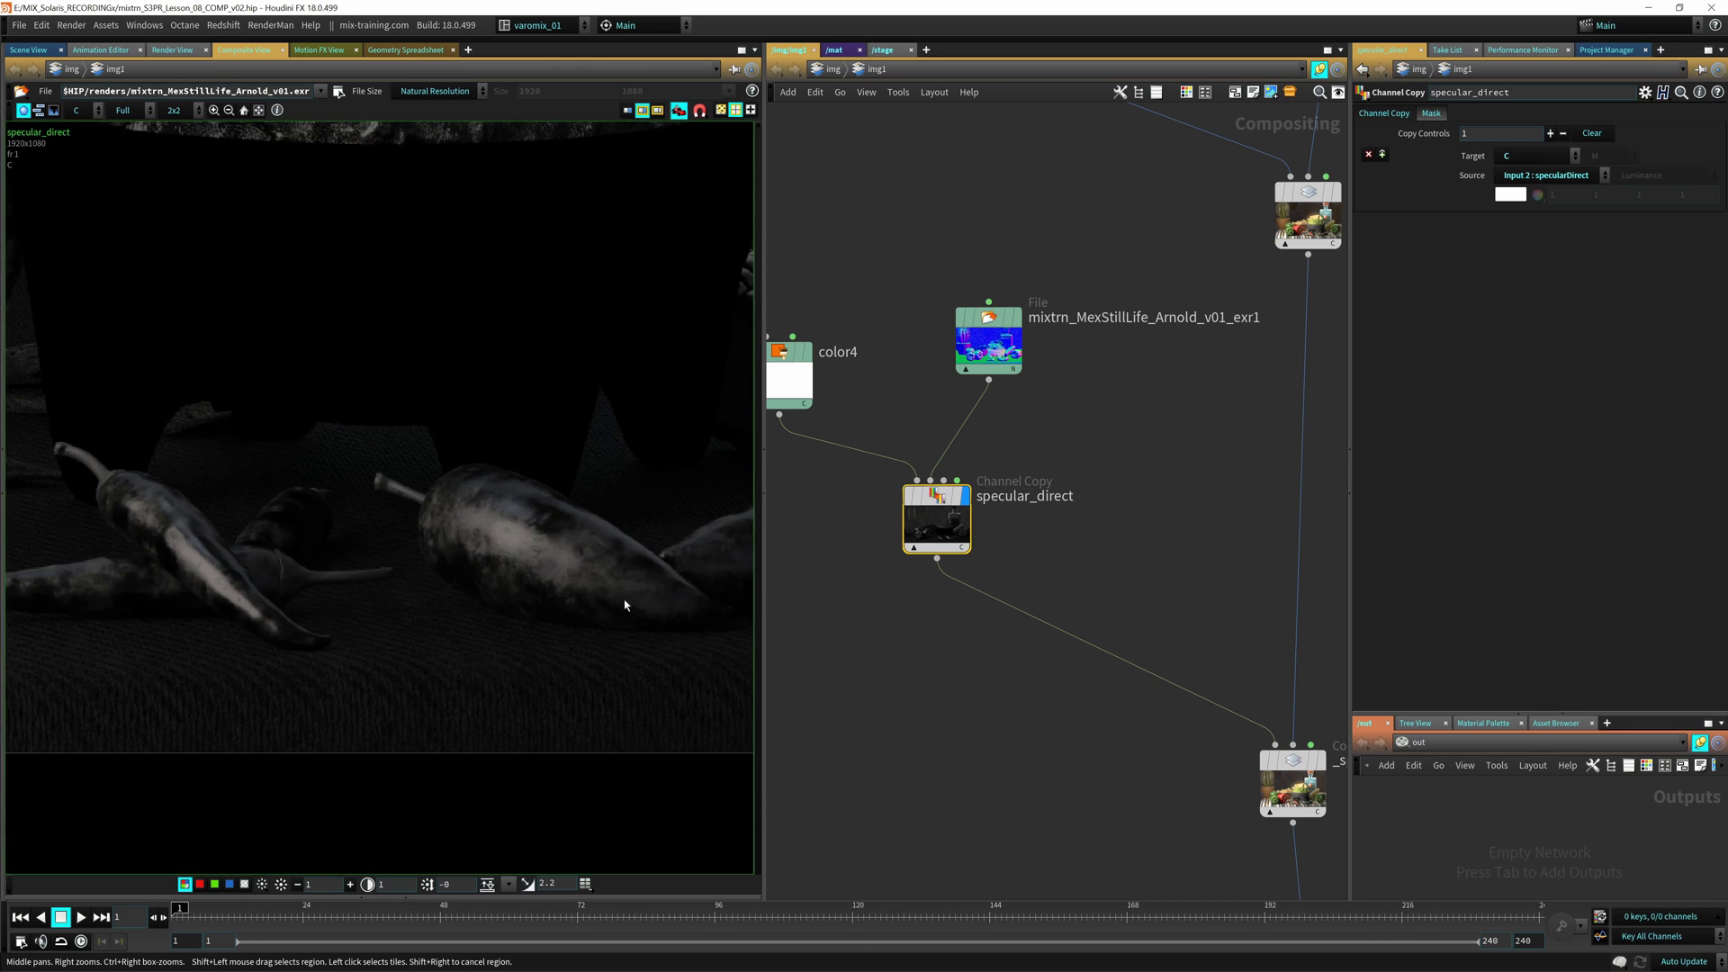
middle_click_drag(504, 527, 318, 531)
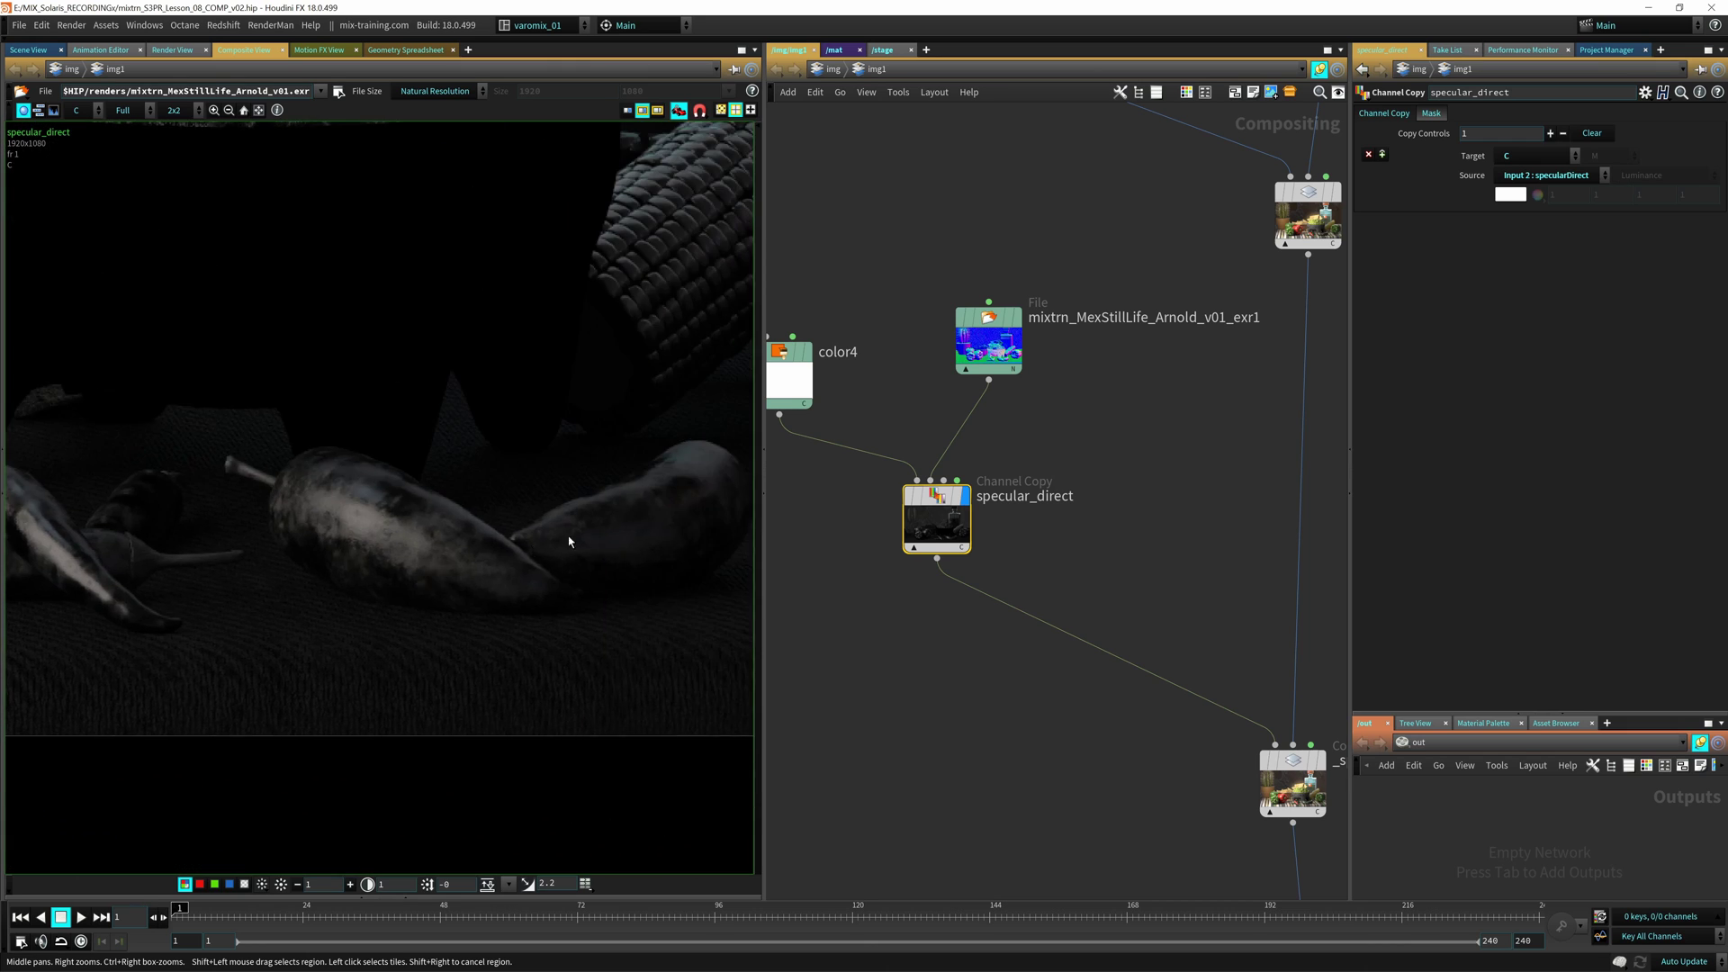
middle_click_drag(569, 540, 461, 621)
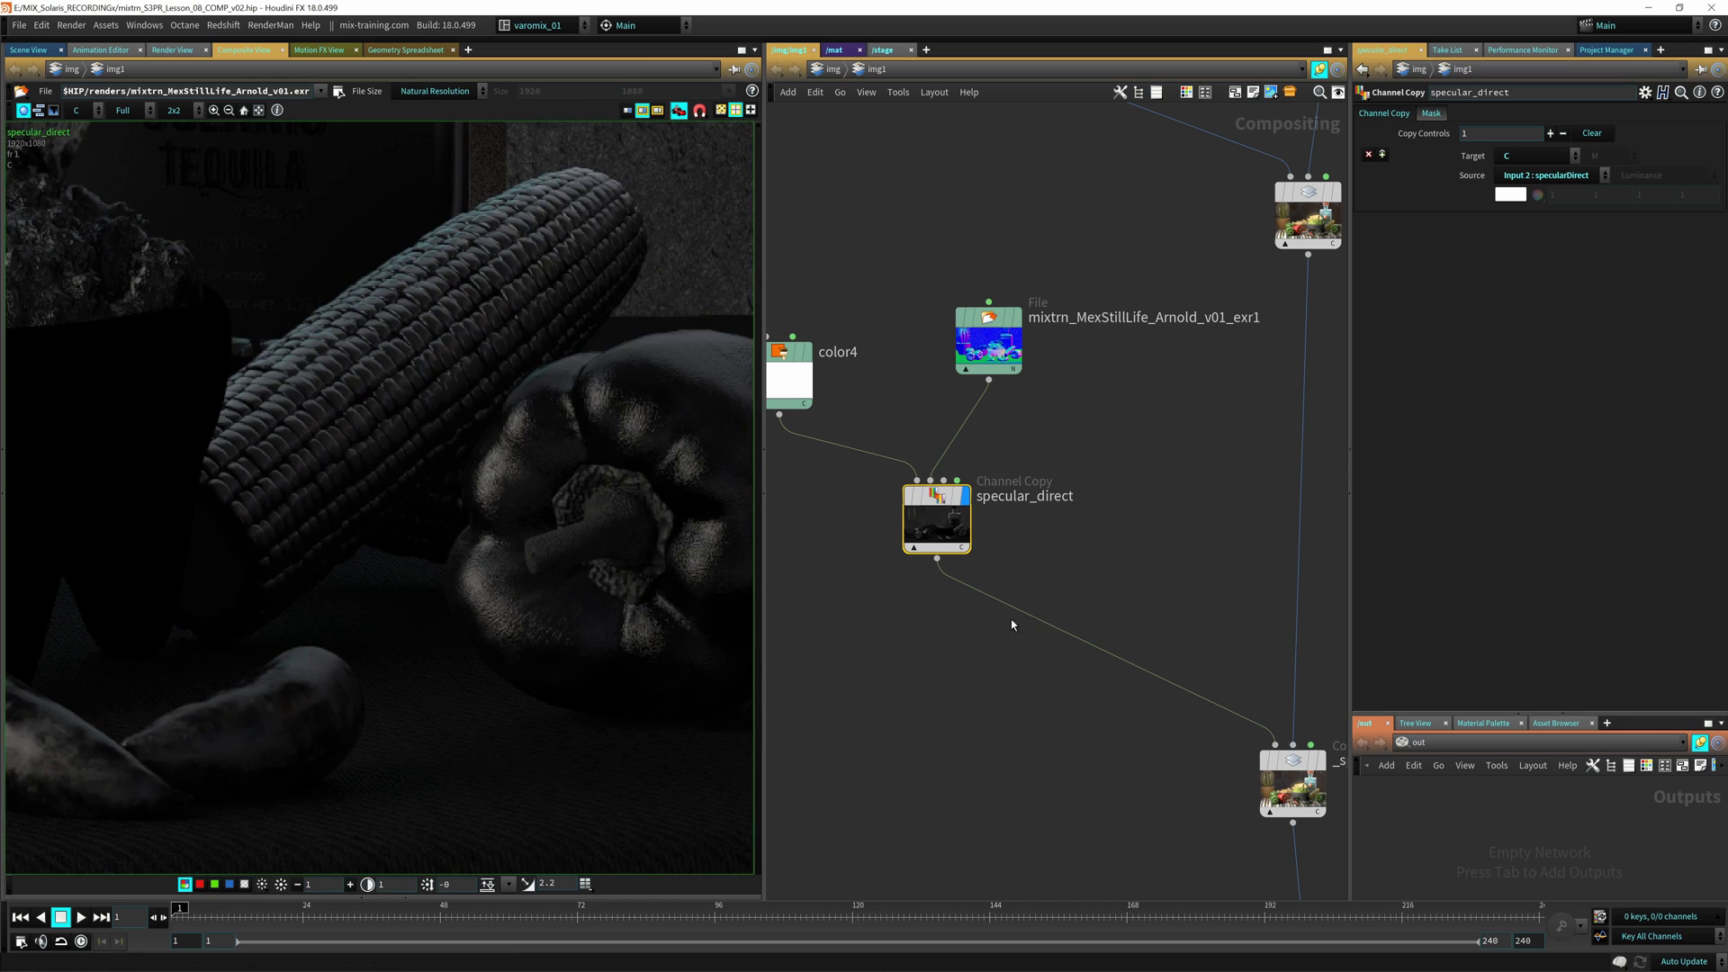
Step: Display the mixtrn_MexStillLife_Arnold_v01_exr1 file node and list its available image planes
middle_click_drag(1015, 444, 1117, 404)
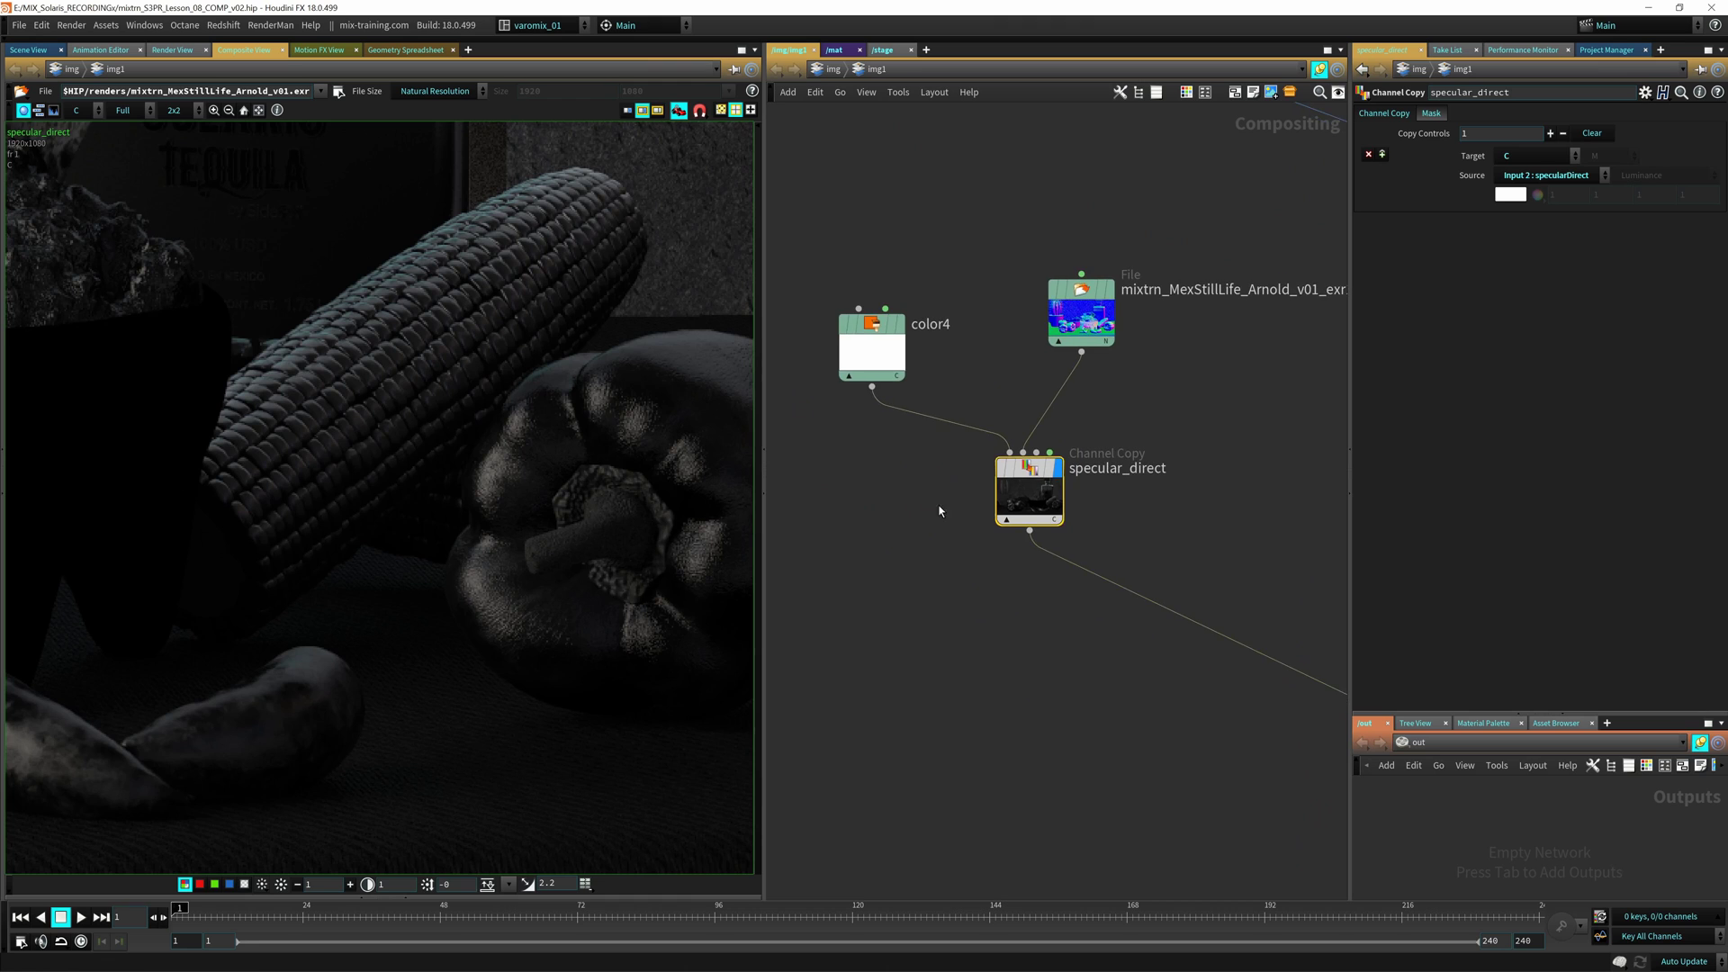
middle_click_drag(937, 510, 890, 479)
middle_click_drag(1002, 328, 989, 443)
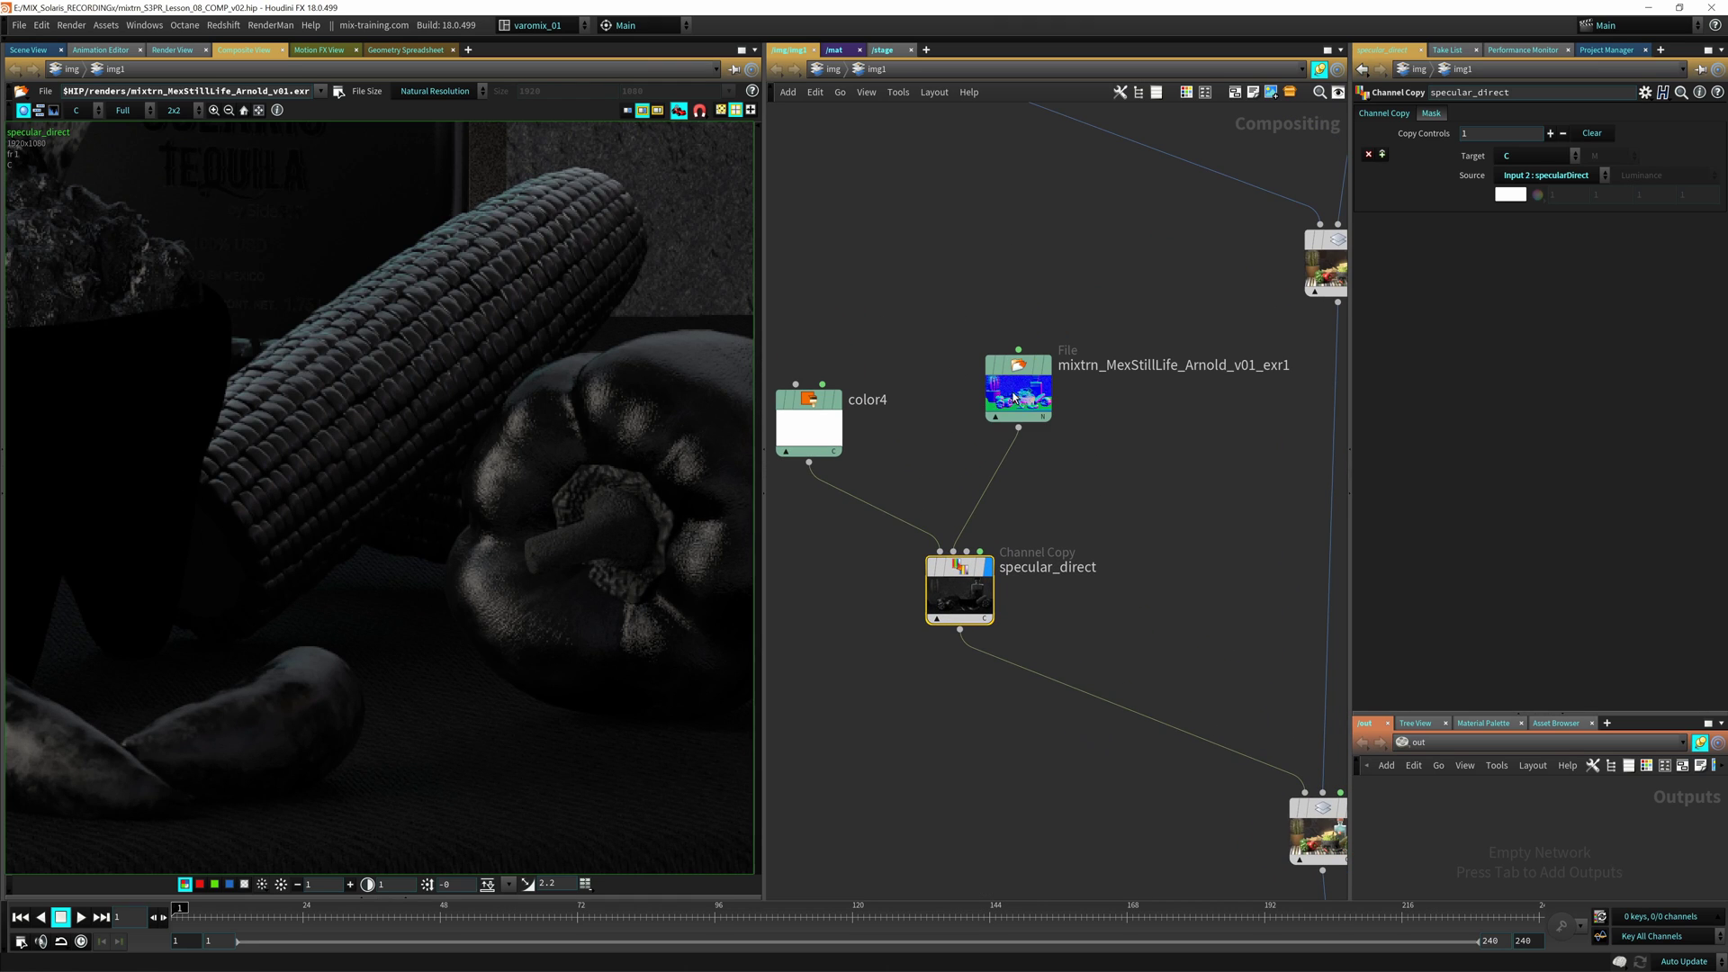
left_click(1021, 406)
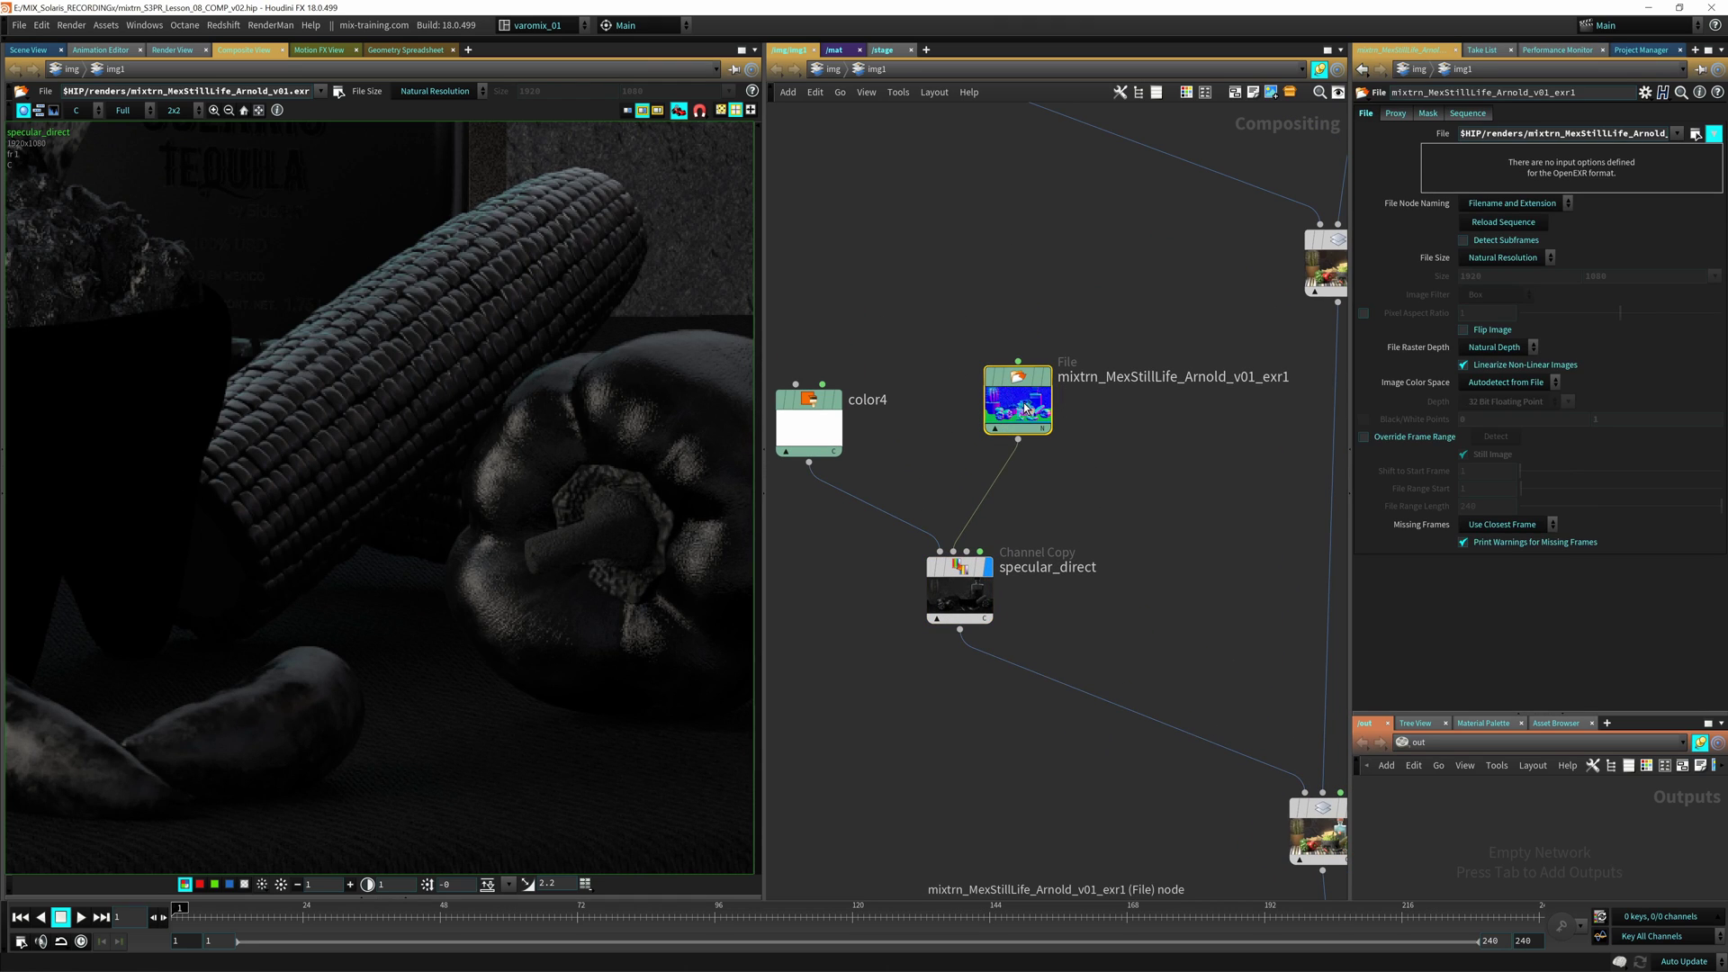
left_click(1046, 399)
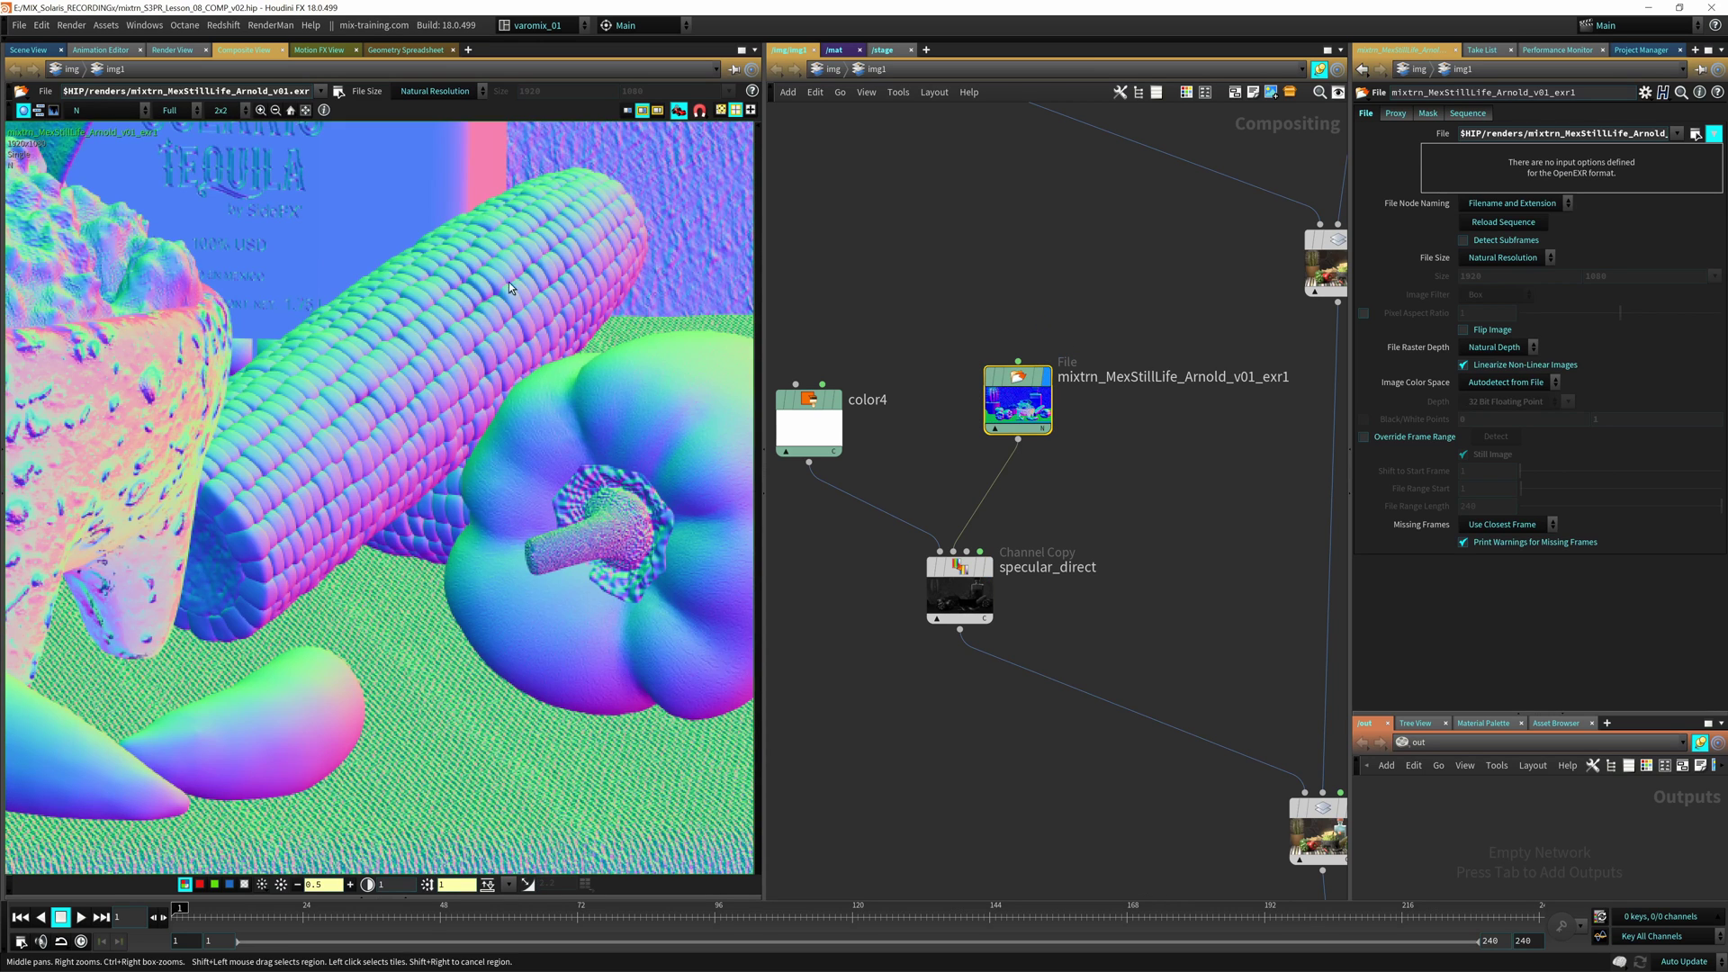
left_click(140, 110)
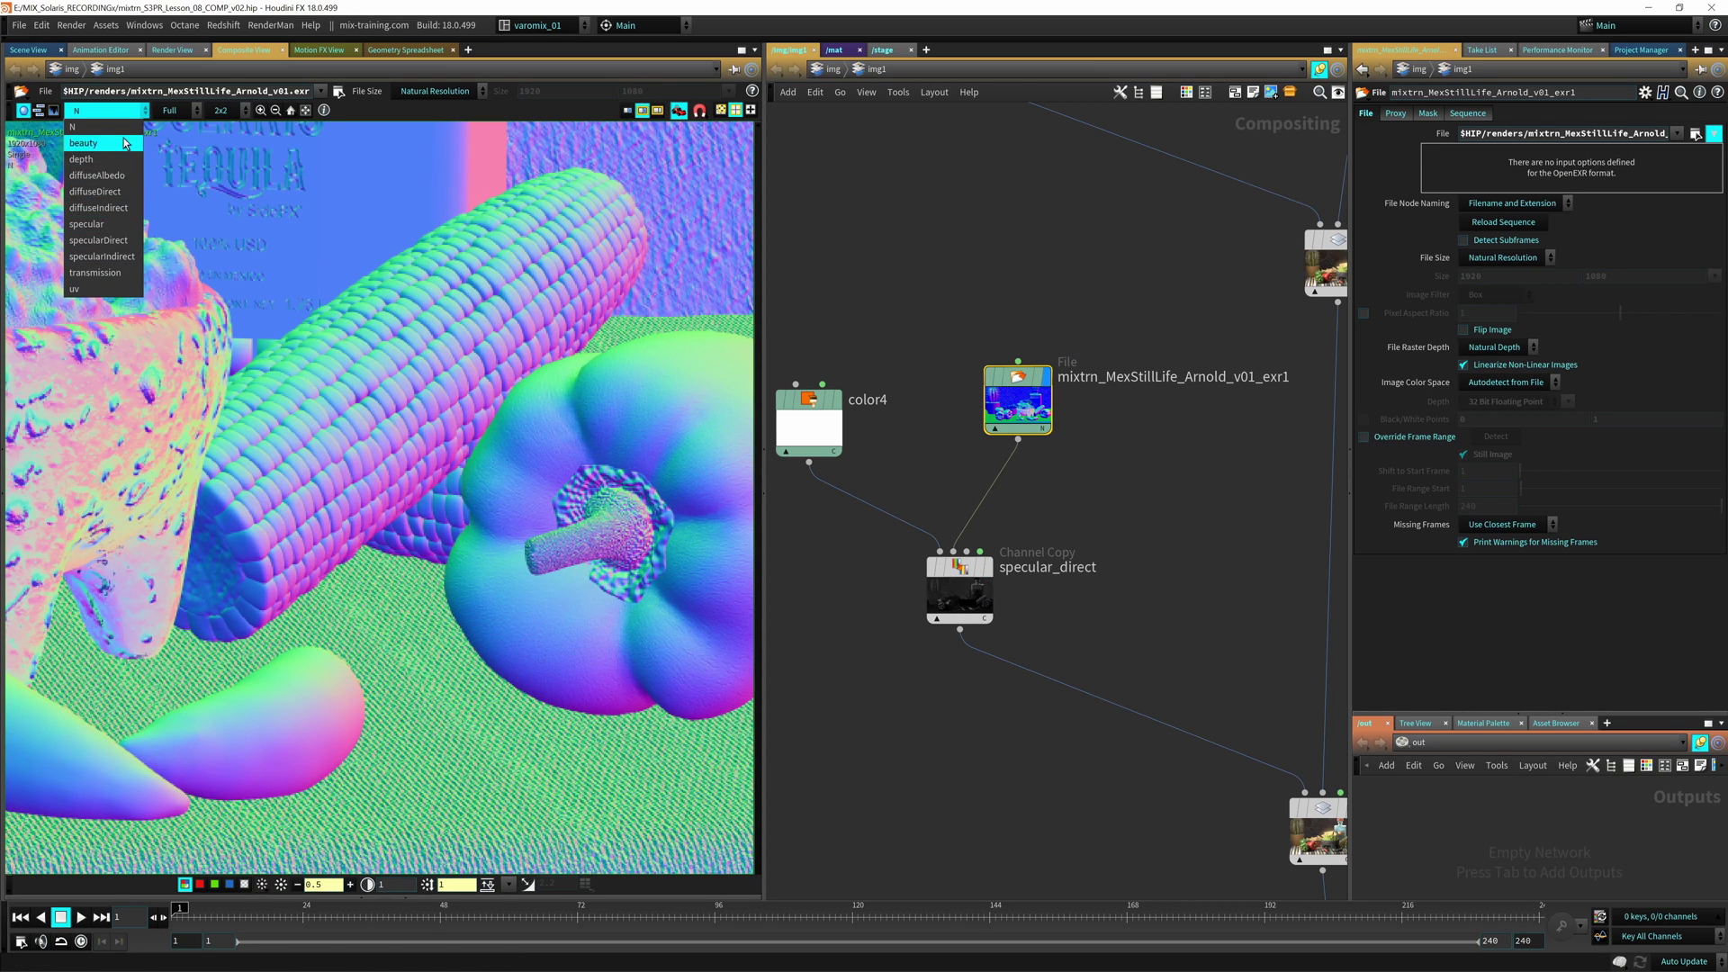
Step: Move the color4 node slightly away from specular_direct and show its Color settings
left_click(928, 491)
middle_click_drag(928, 491, 1058, 456)
left_click_drag(956, 404, 927, 415)
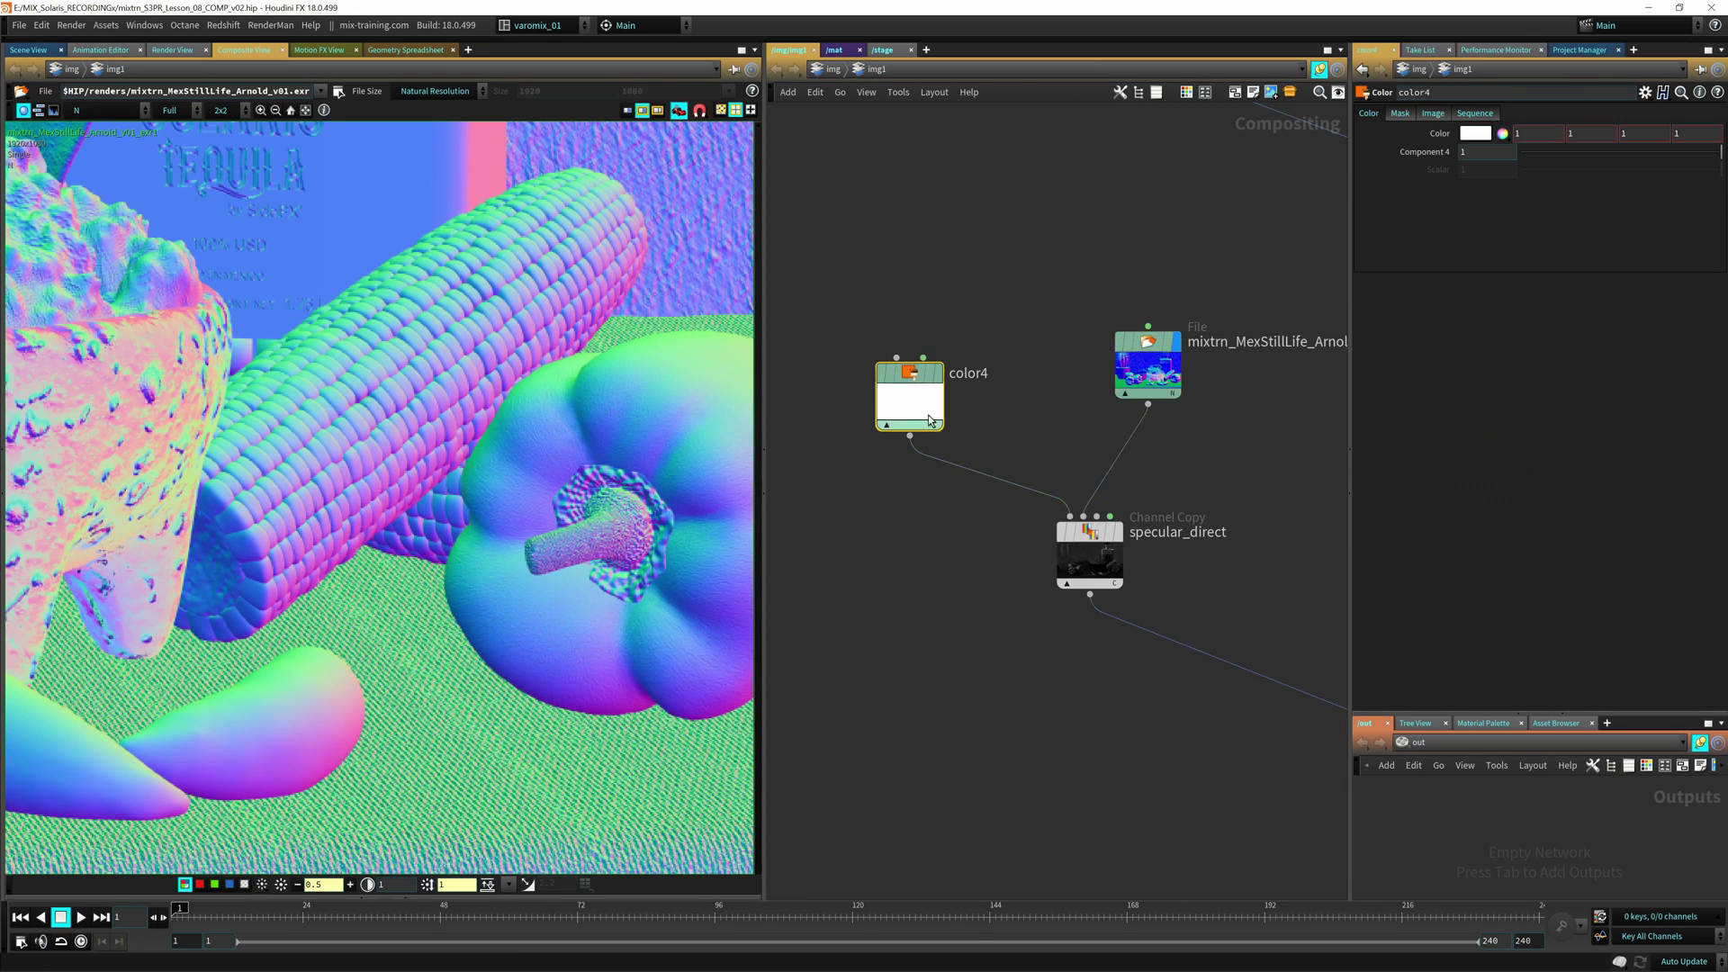
Step: Display the specular_direct node's output and show its Channel Copy settings
middle_click_drag(953, 528, 922, 436)
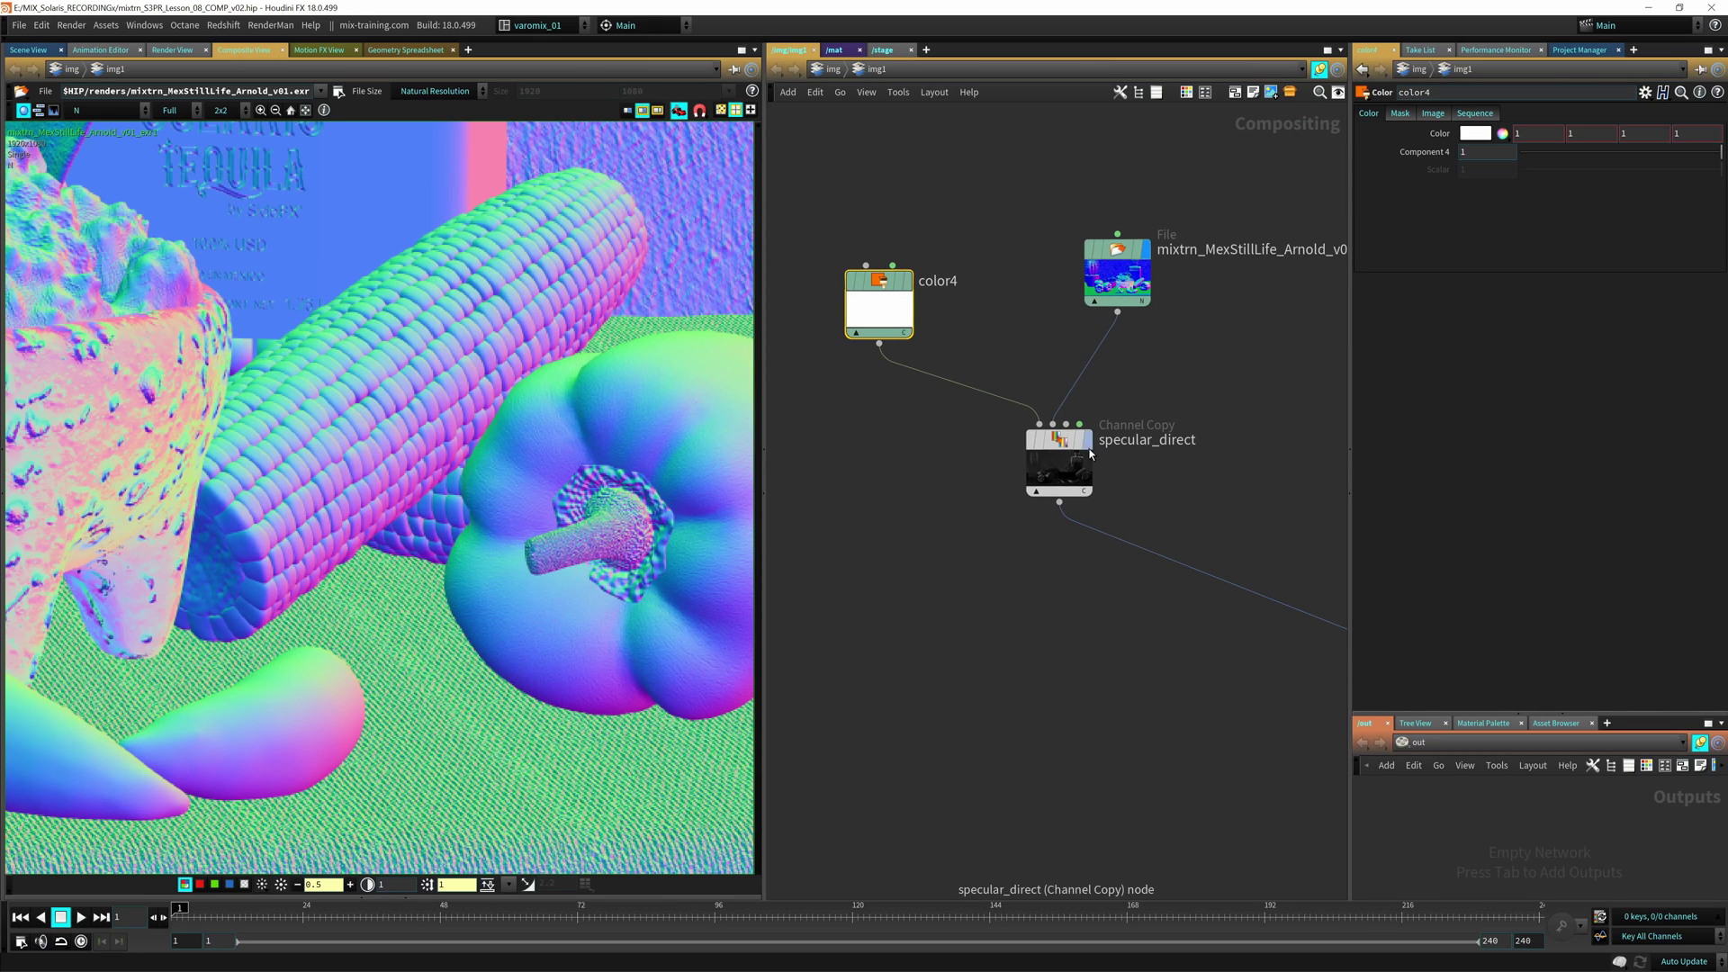
left_click(1087, 440)
left_click(1060, 475)
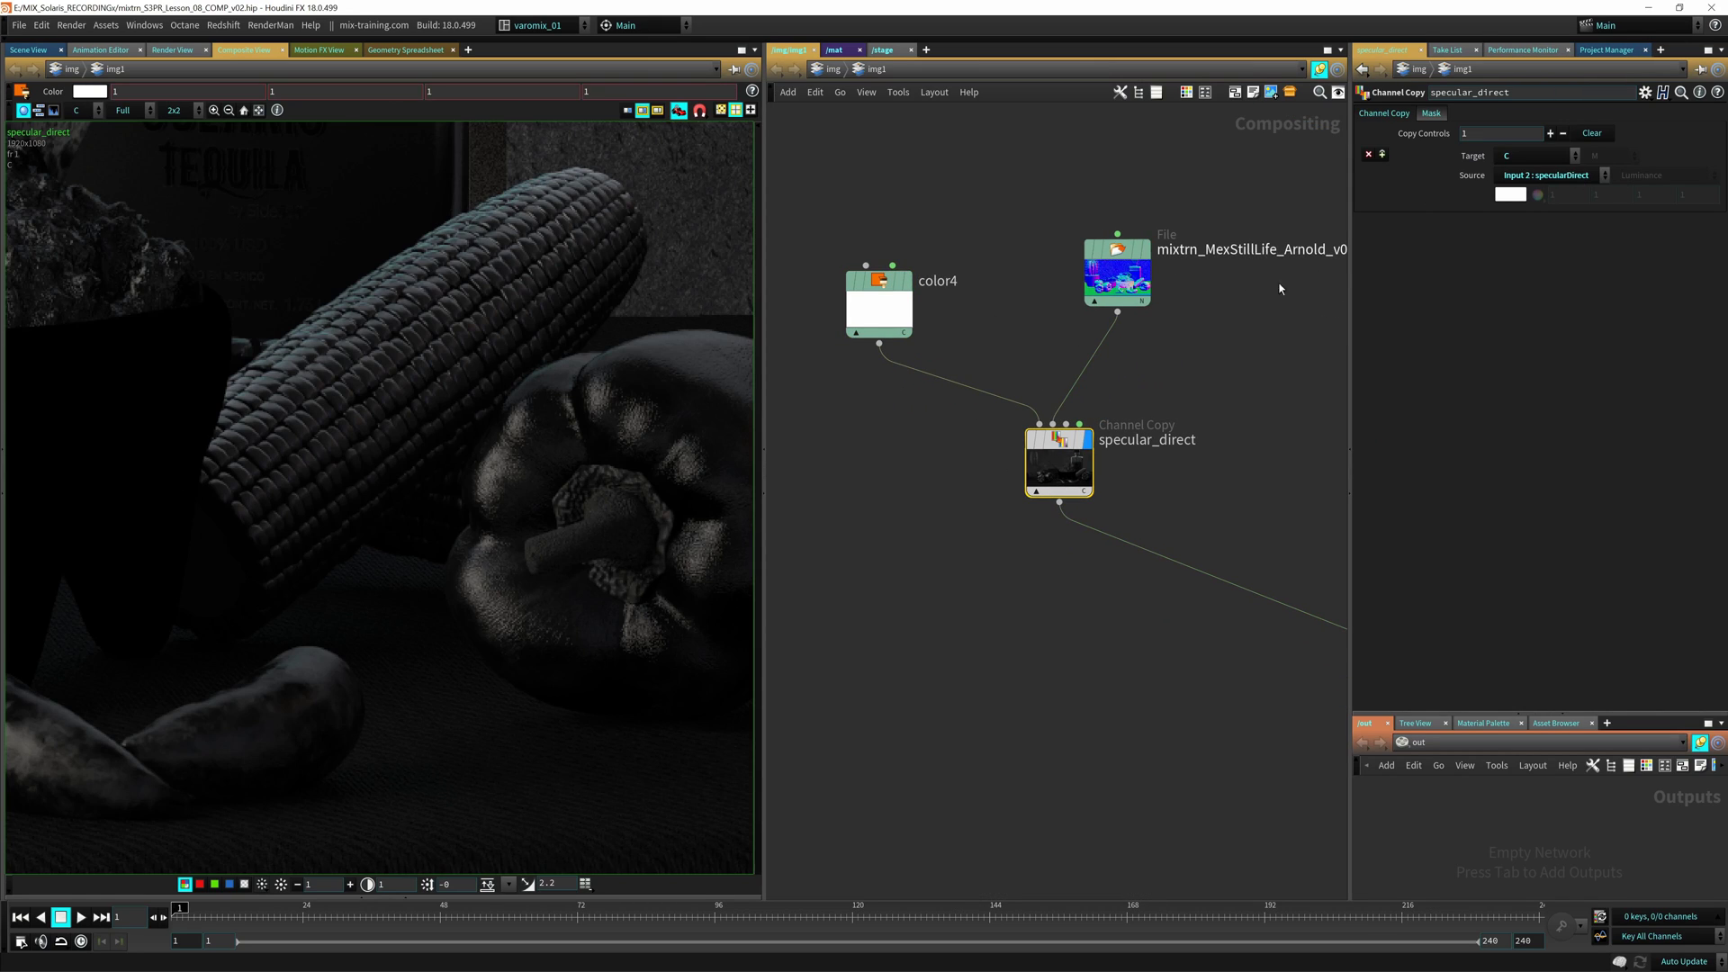
middle_click(1051, 477)
left_click_drag(1068, 471, 1075, 470)
middle_click_drag(1331, 339, 1253, 342)
Step: Pick C as the target plane and Input 2 : specularDirect as the source plane for specular_direct
left_click(1546, 156)
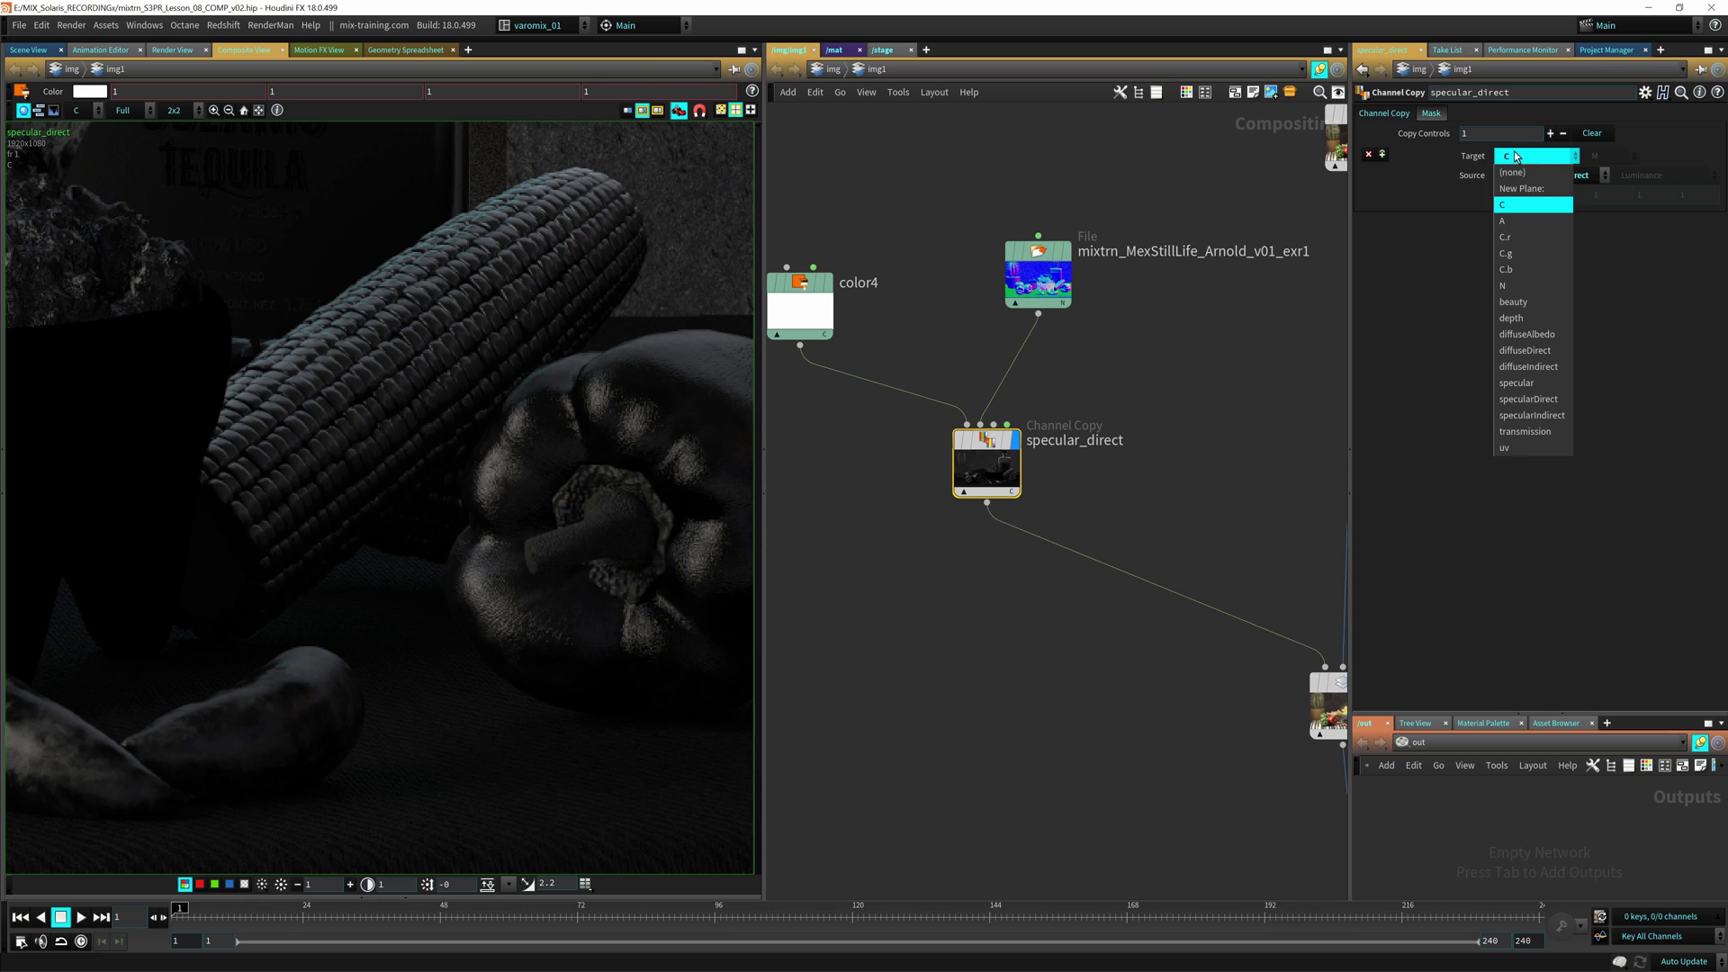
left_click(1534, 207)
left_click(1570, 178)
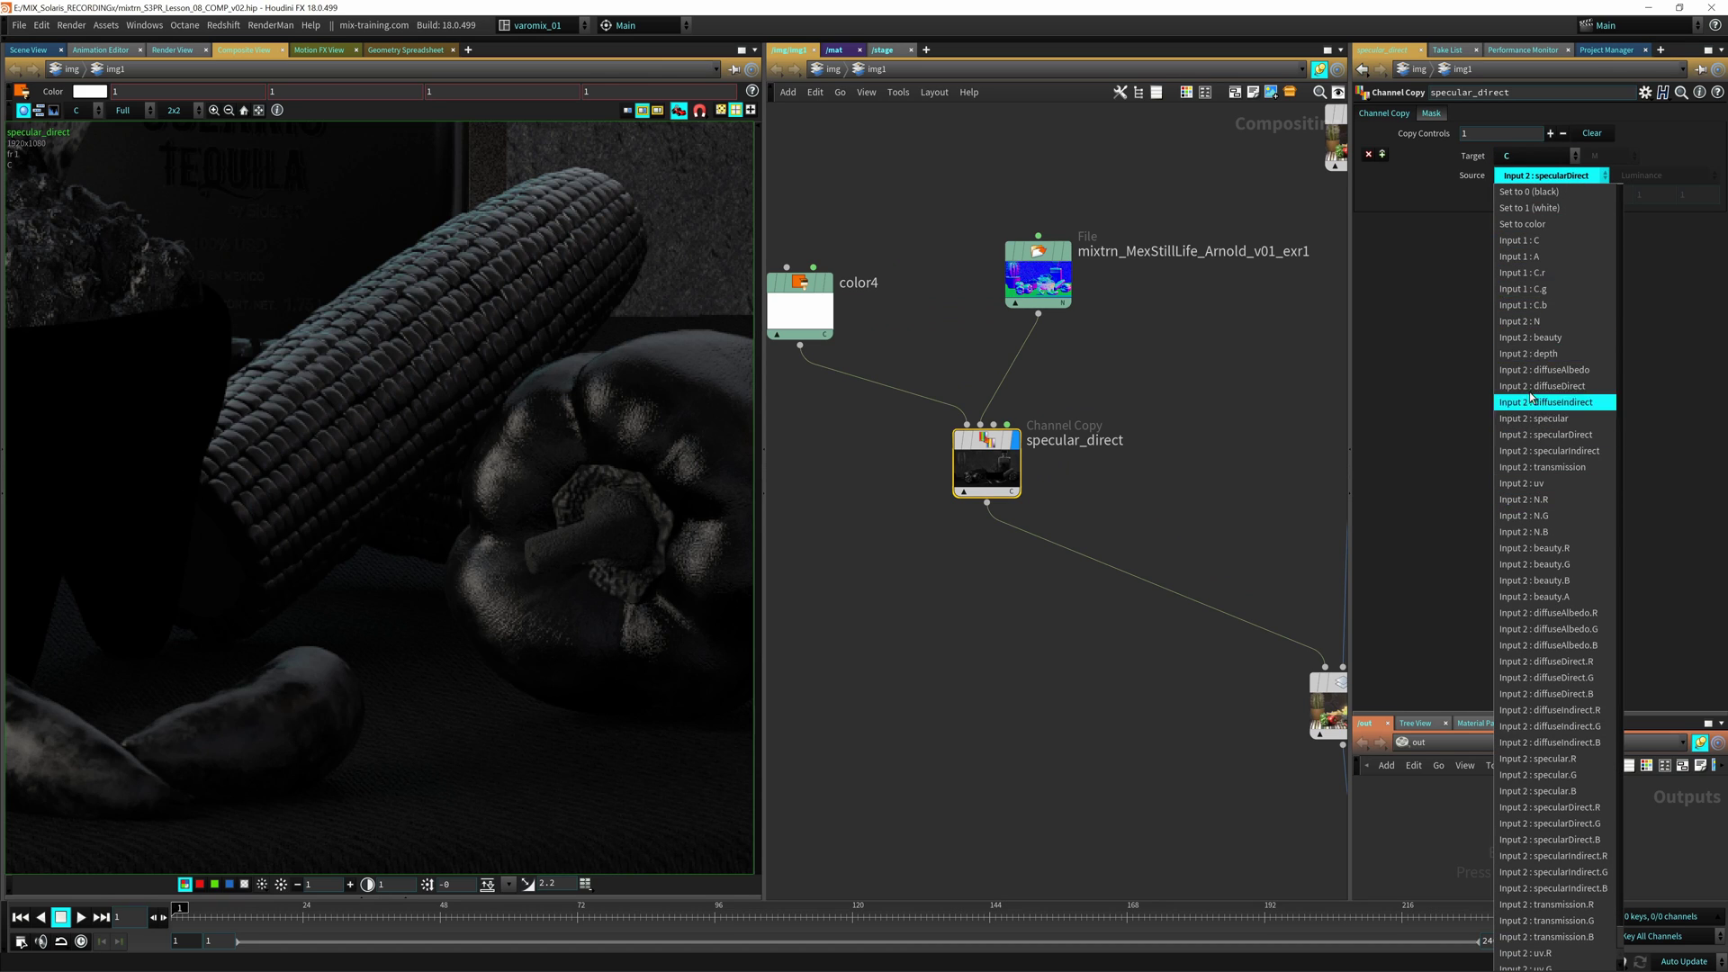
left_click(1575, 438)
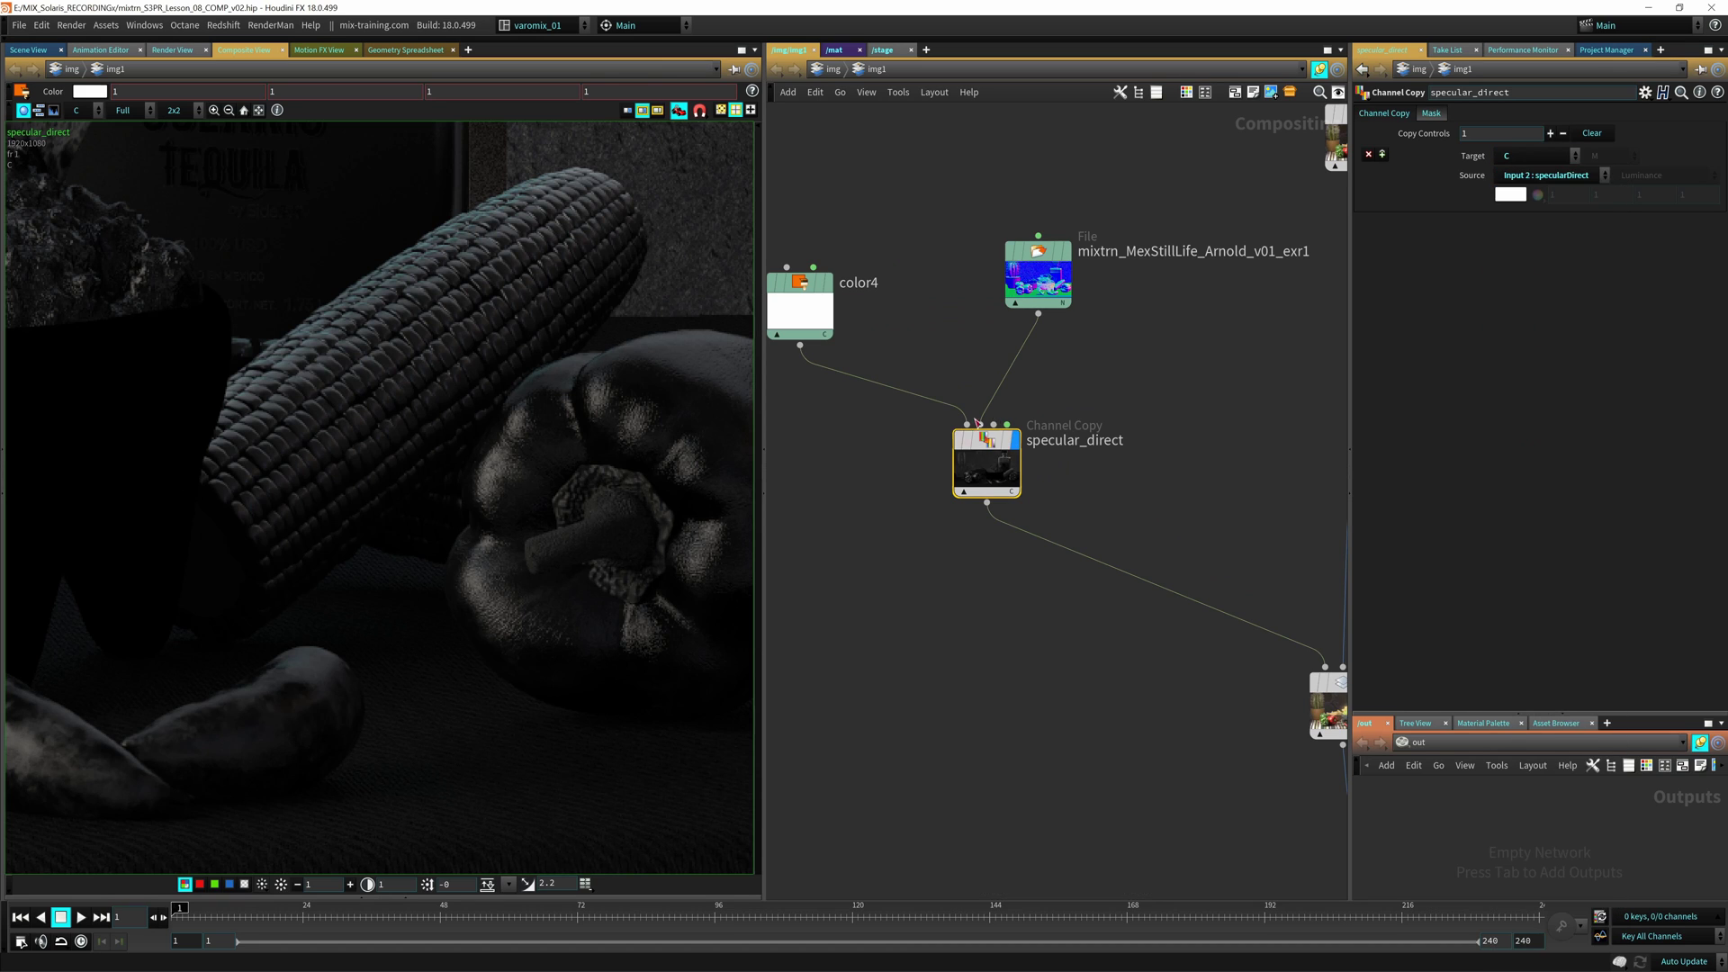
left_click_drag(997, 469, 975, 449)
Step: Display the _specular_texture composite that layers specular_direct over the image
middle_click_drag(1115, 348, 1044, 337)
scroll(1075, 383, "down", 1)
middle_click_drag(1106, 664, 964, 432)
middle_click(1104, 432)
left_click(1114, 434)
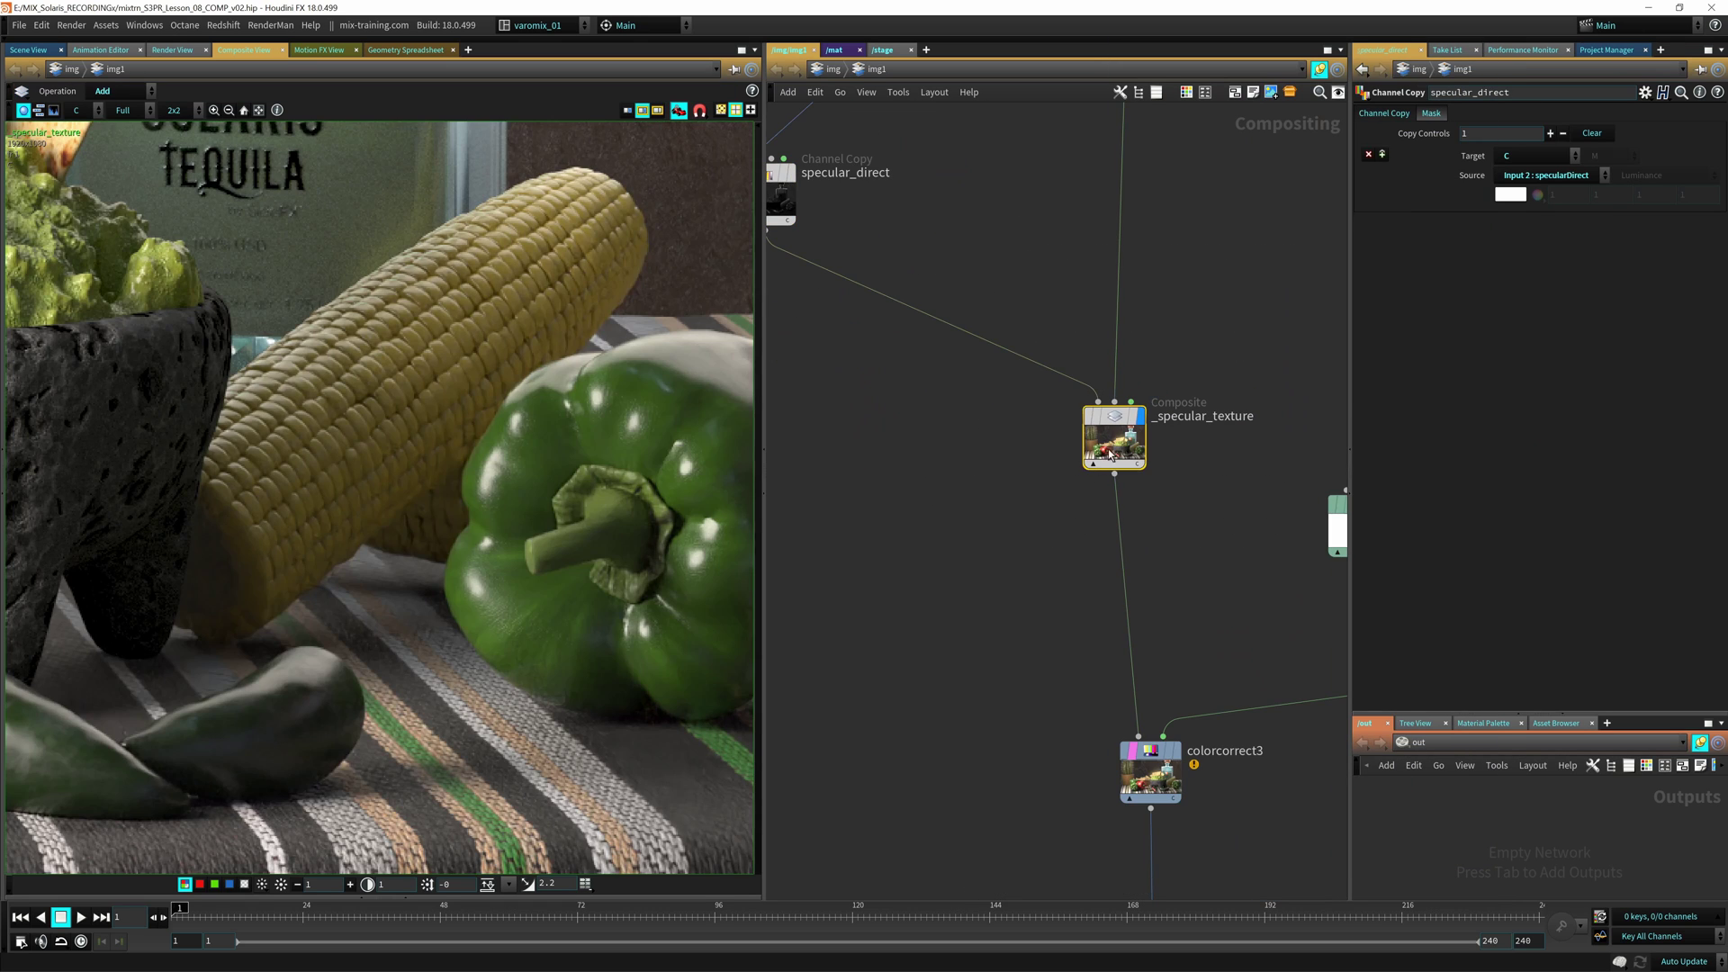
Step: Examine the added specular texture up close on the bell peppers, the red chili and the dark green chilies
middle_click_drag(171, 554, 670, 582)
middle_click_drag(54, 504, 635, 538)
middle_click_drag(319, 474, 301, 404)
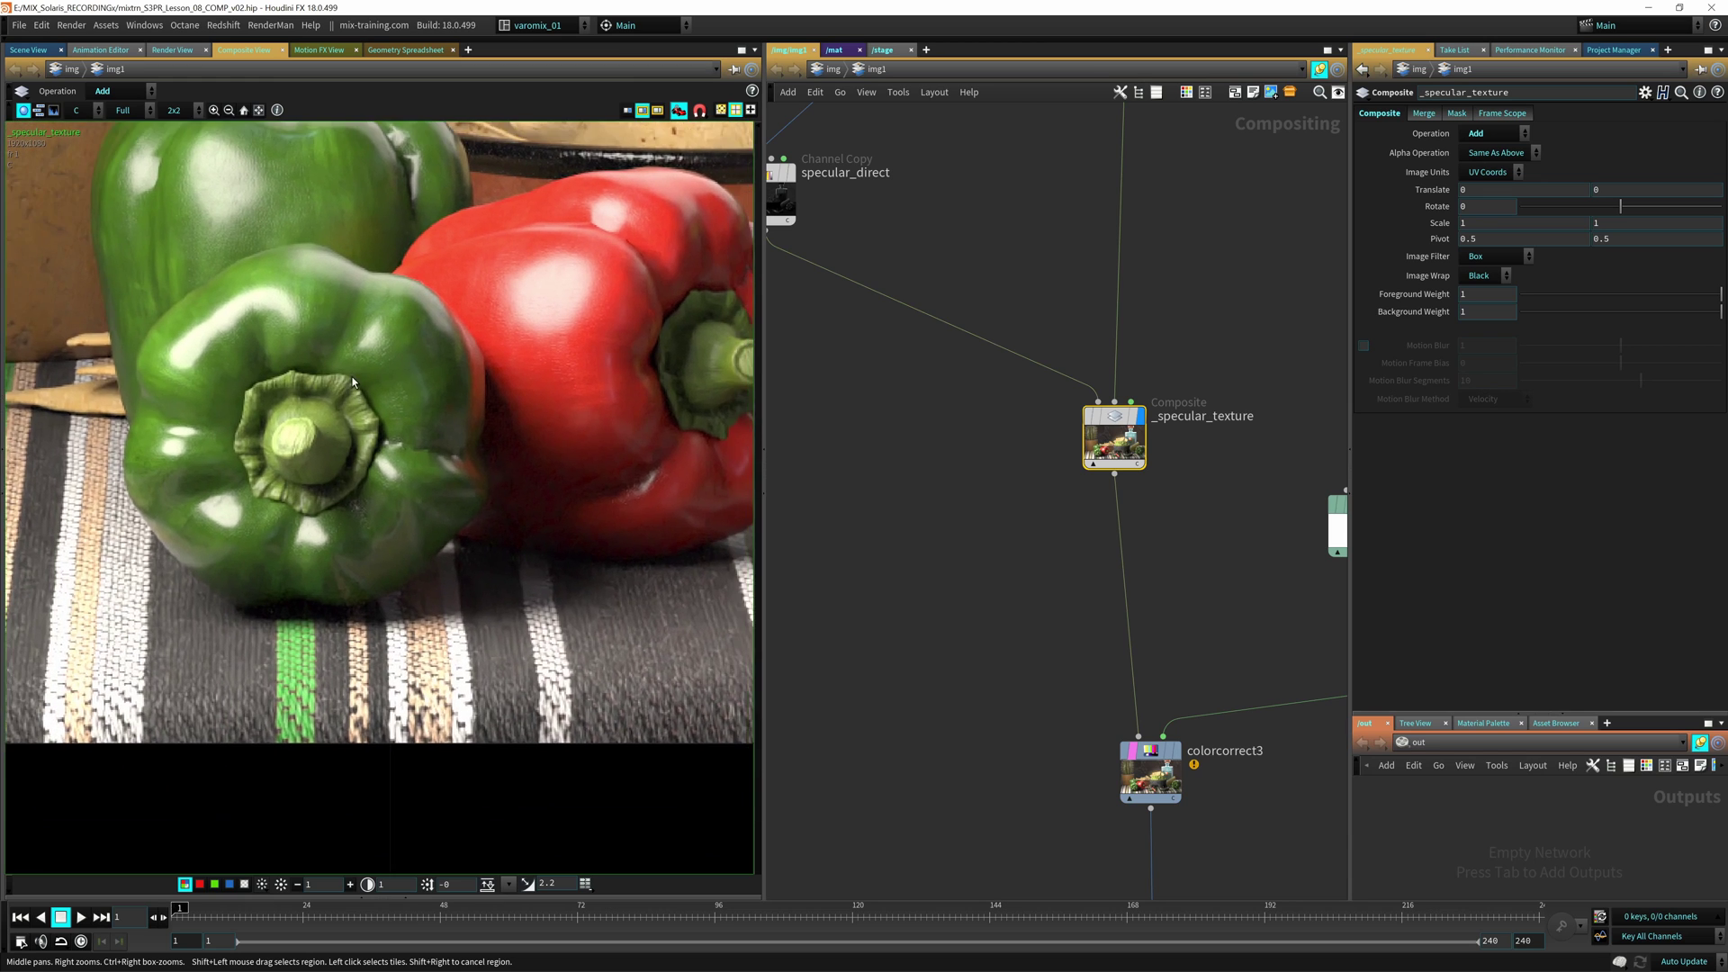
right_click_drag(300, 404, 424, 401)
middle_click_drag(426, 407, 443, 509)
middle_click_drag(261, 193, 329, 389)
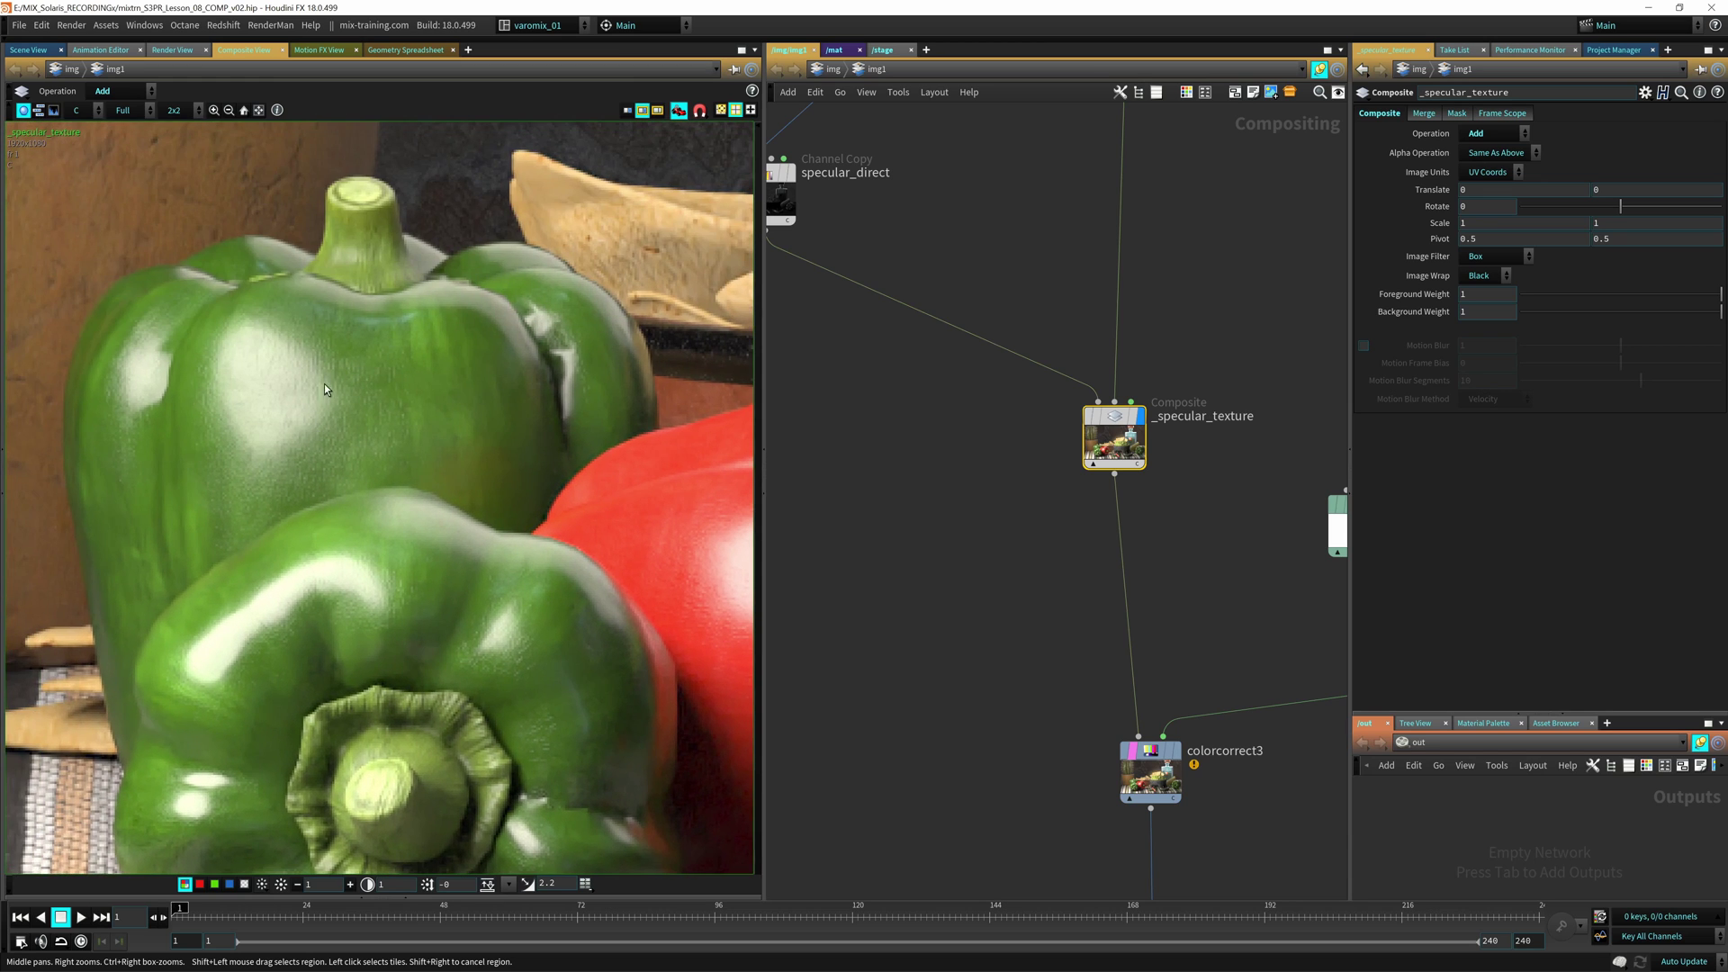
middle_click_drag(648, 450, 250, 423)
middle_click_drag(438, 556, 607, 317)
middle_click_drag(630, 450, 185, 428)
mouse_move(608, 531)
middle_mouse_down()
mouse_move(163, 502)
mouse_move(281, 441)
middle_mouse_up()
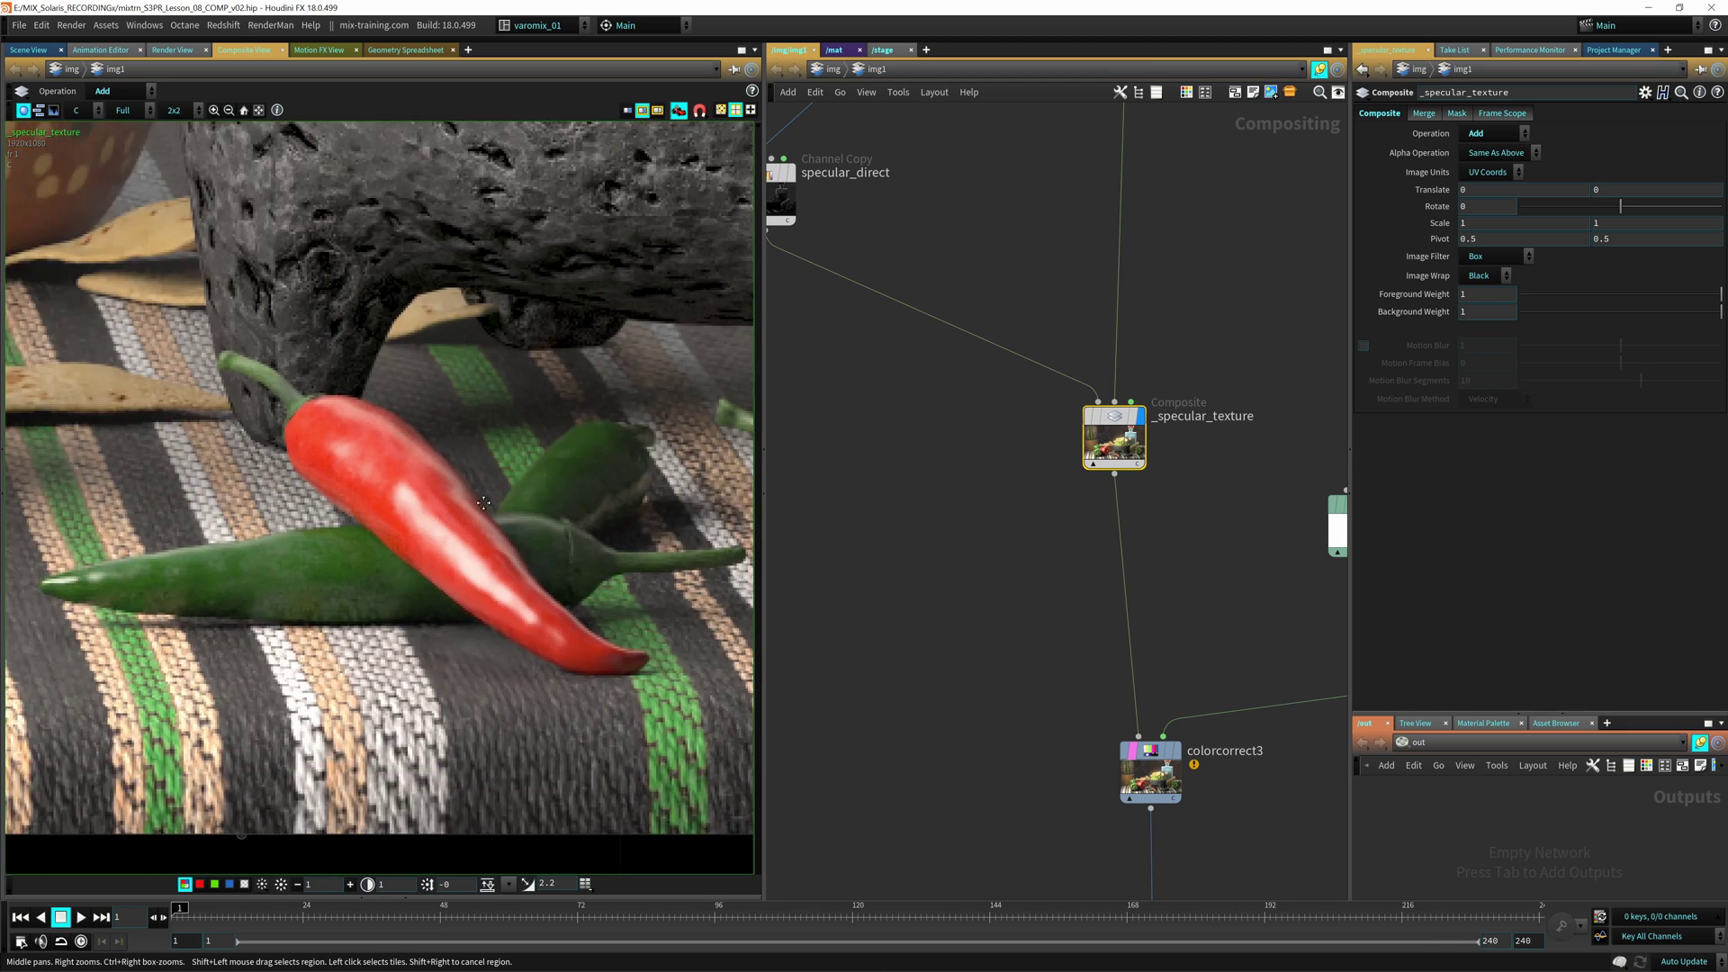
middle_click_drag(701, 517, 392, 560)
mouse_move(609, 549)
middle_mouse_down()
mouse_move(514, 500)
mouse_move(297, 469)
middle_mouse_up()
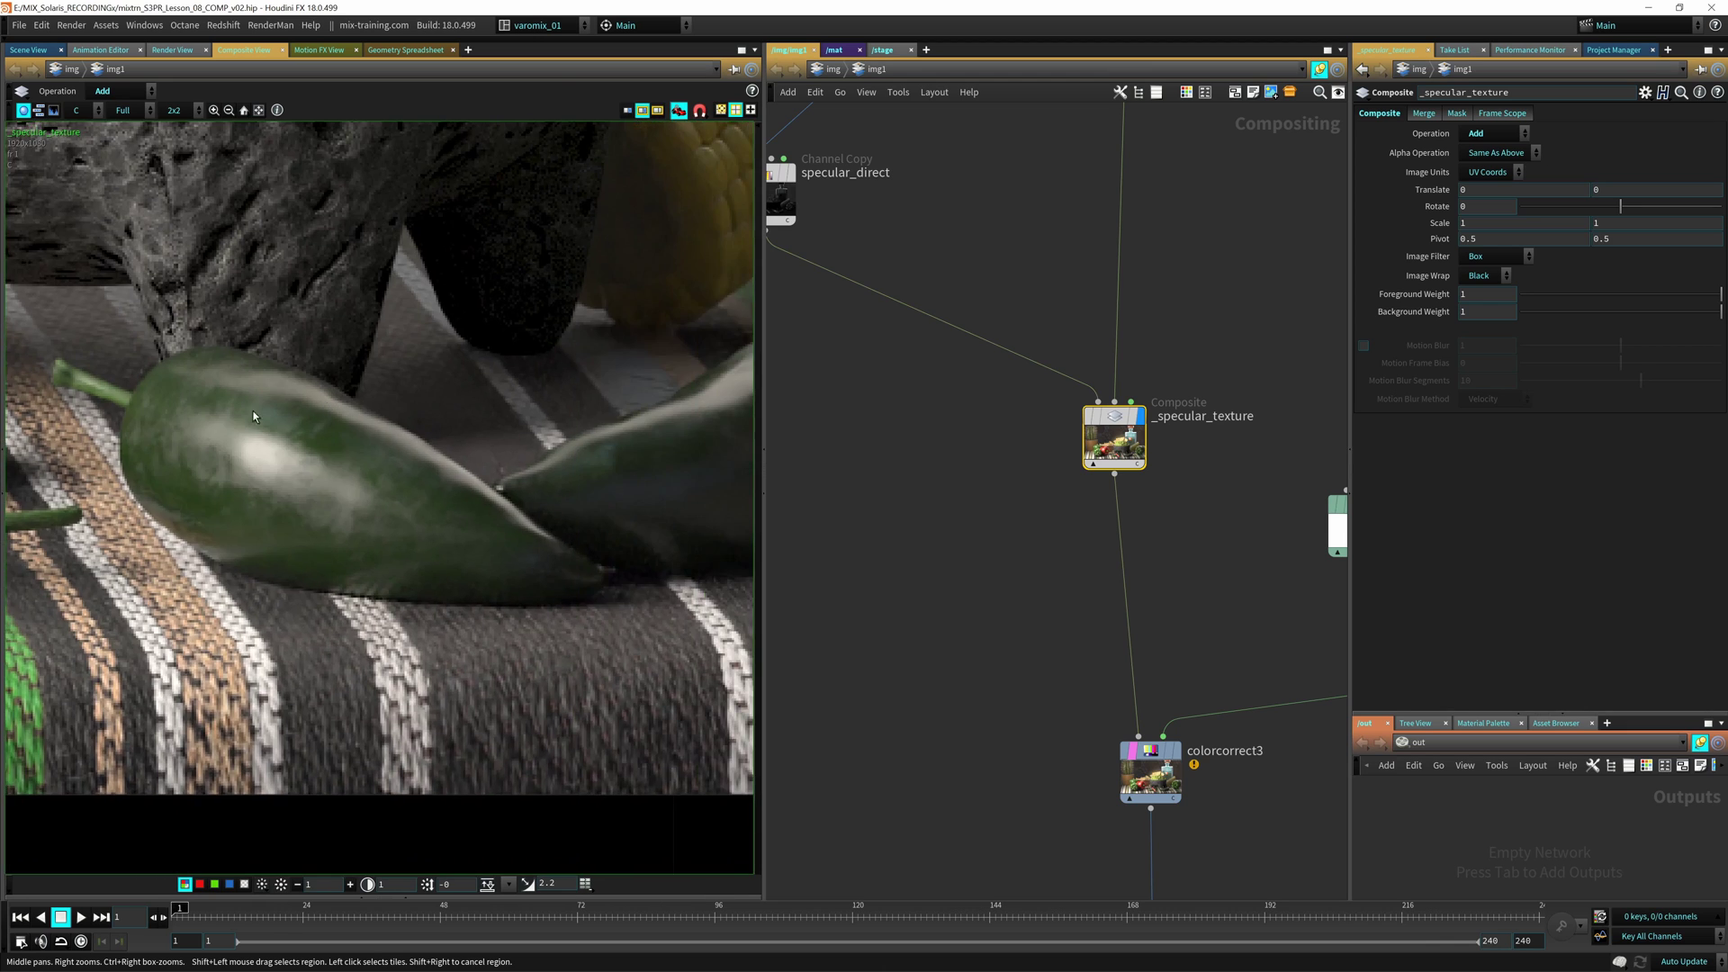
Step: Set the foreground weight of _specular_texture to 0 for comparison, and restore it to 1
left_click(1464, 295)
type("0")
key("Return")
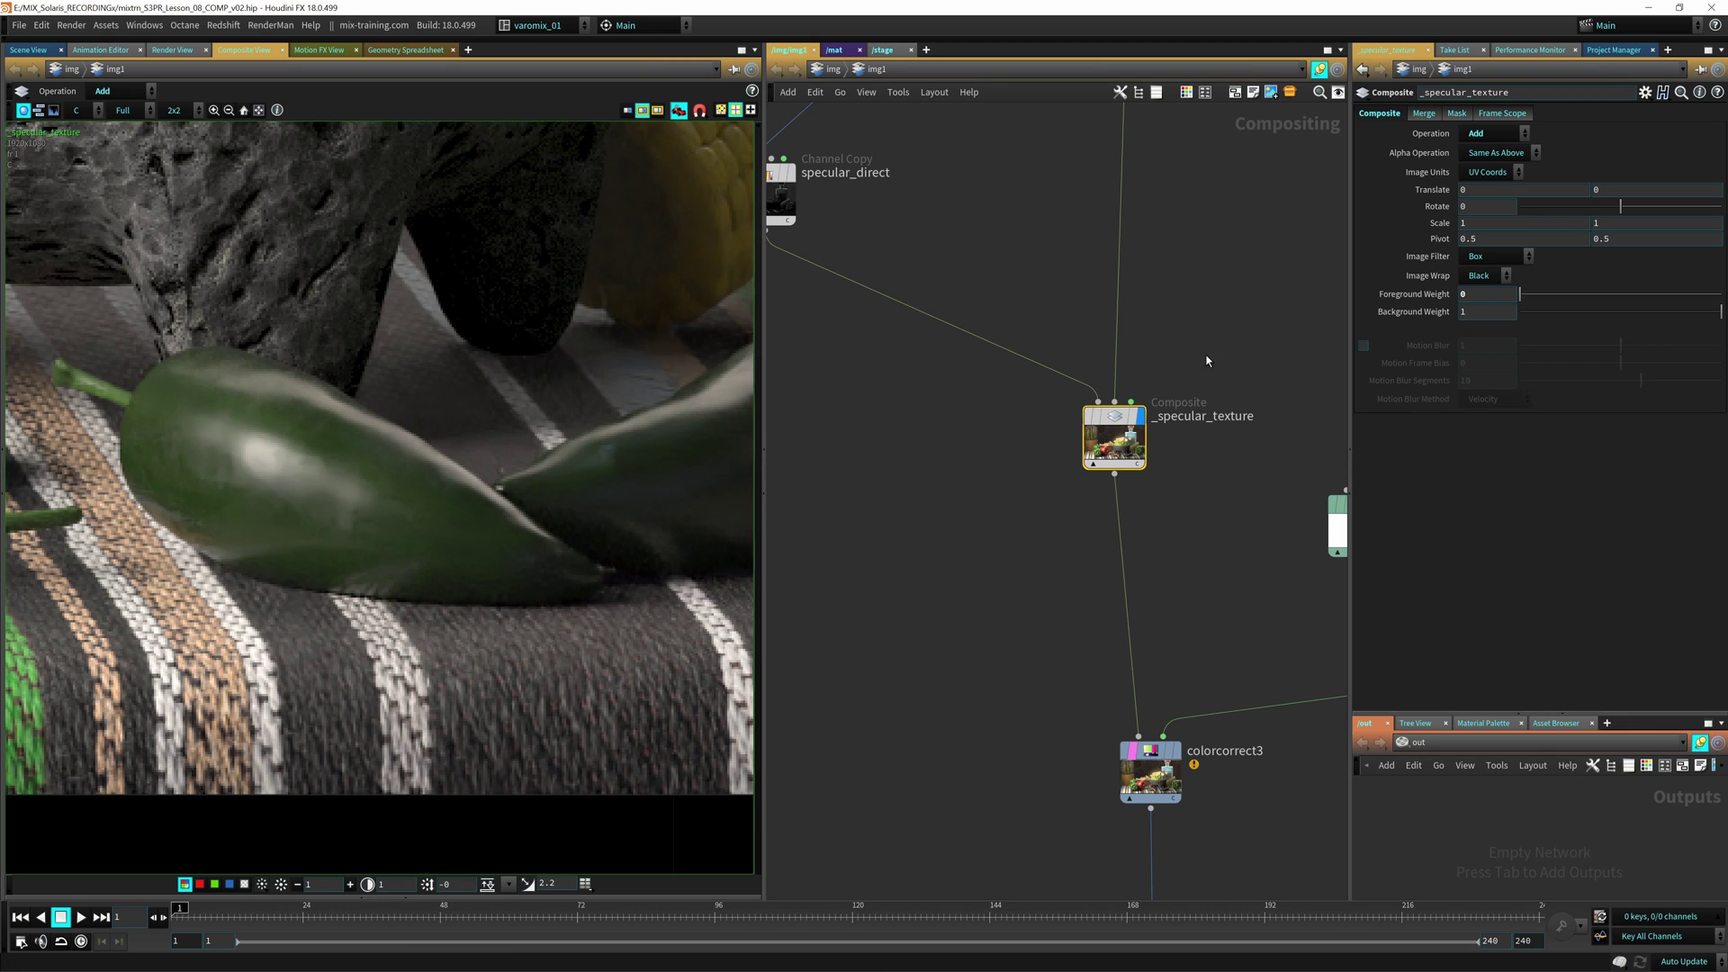
left_click(1508, 296)
type("1")
key("Return")
Step: Examine the specular highlights on the red chili and the red bell pepper up close
middle_click_drag(268, 445, 754, 499)
middle_click_drag(249, 553, 502, 541)
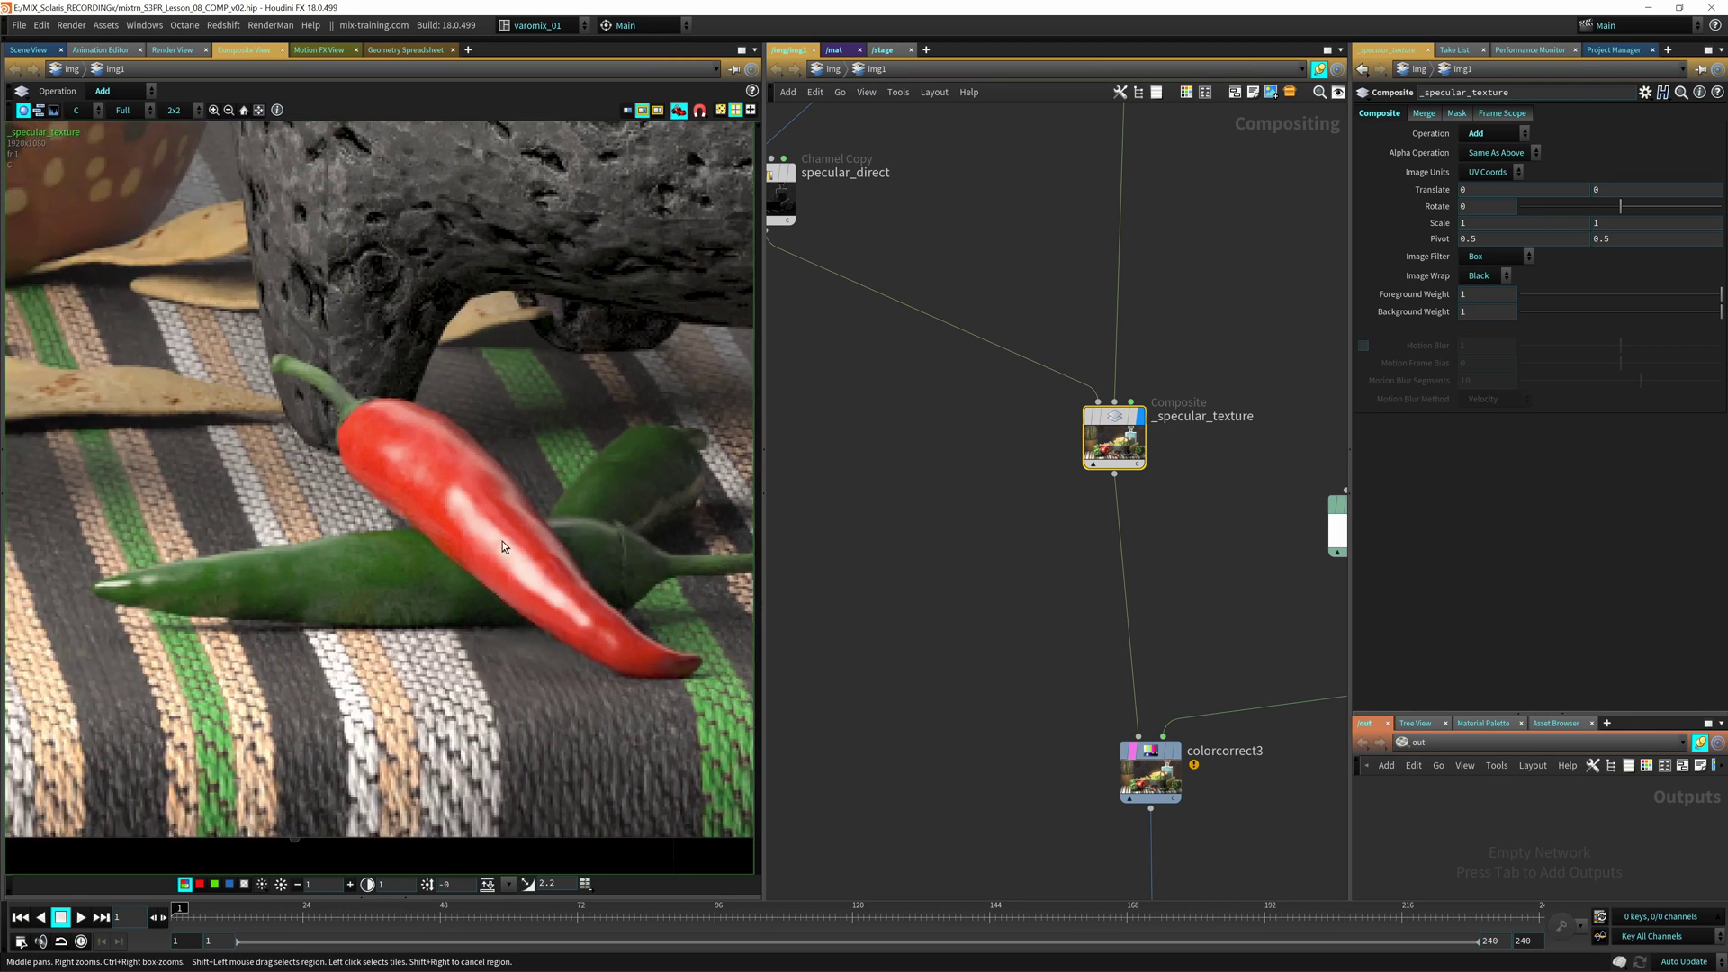
middle_click_drag(234, 607, 675, 621)
middle_click_drag(223, 475, 567, 652)
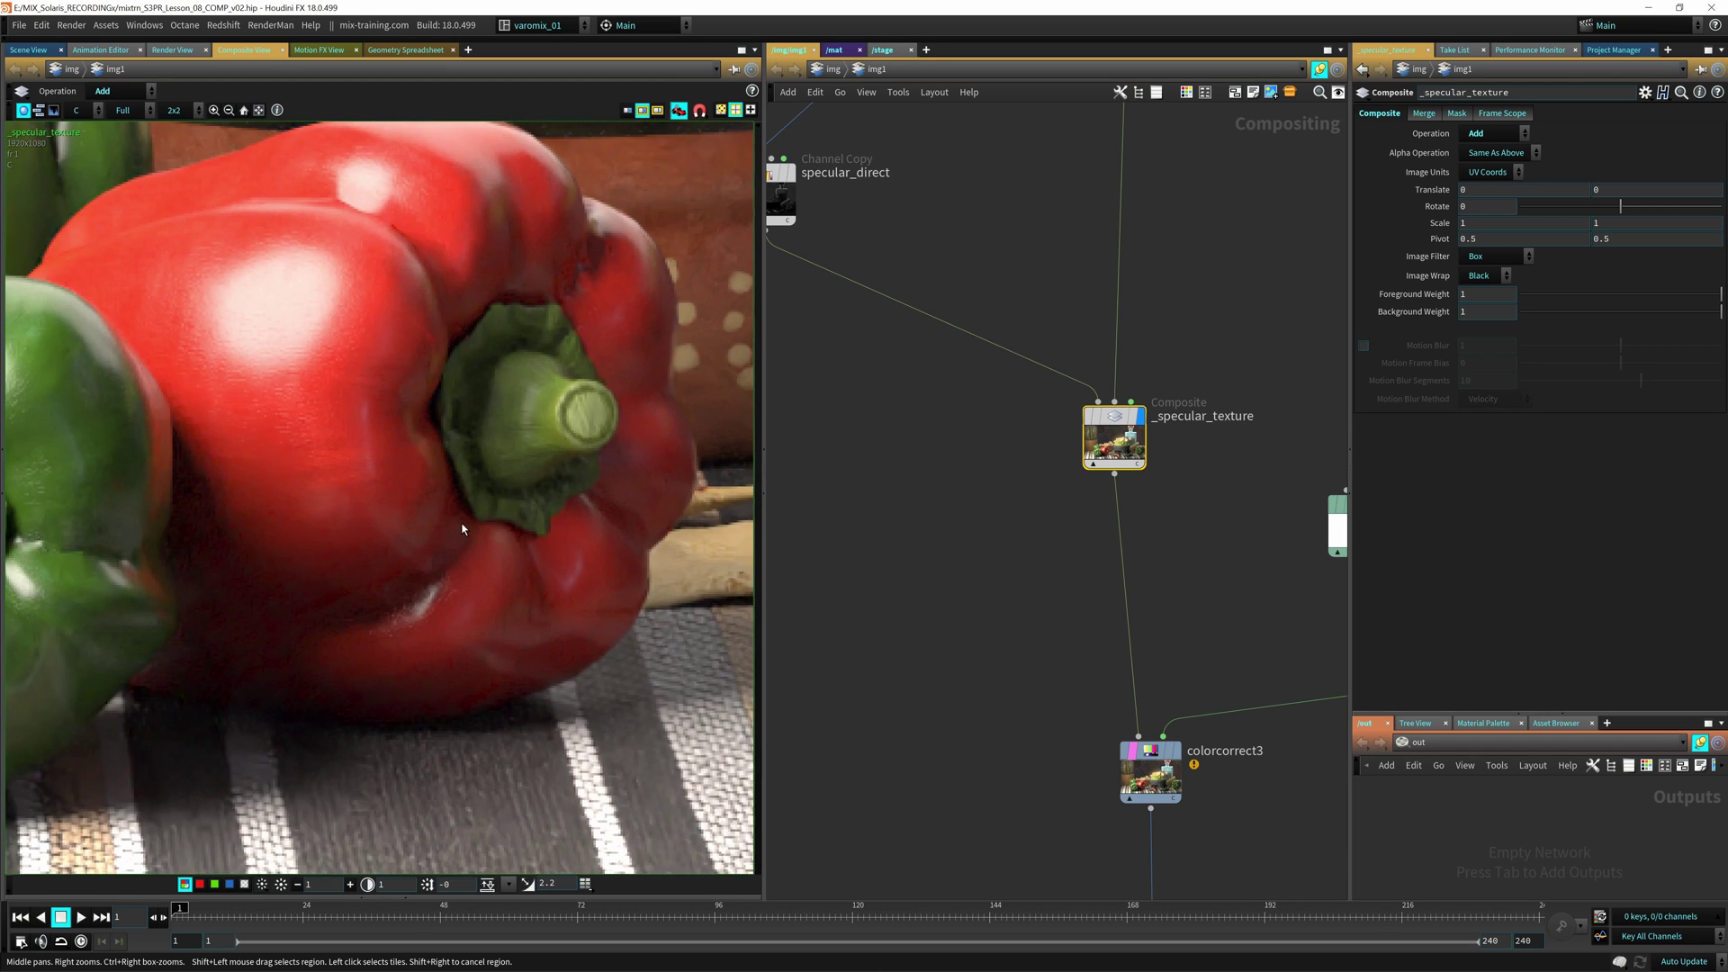
middle_click_drag(343, 566, 420, 695)
right_click_drag(391, 544, 502, 517)
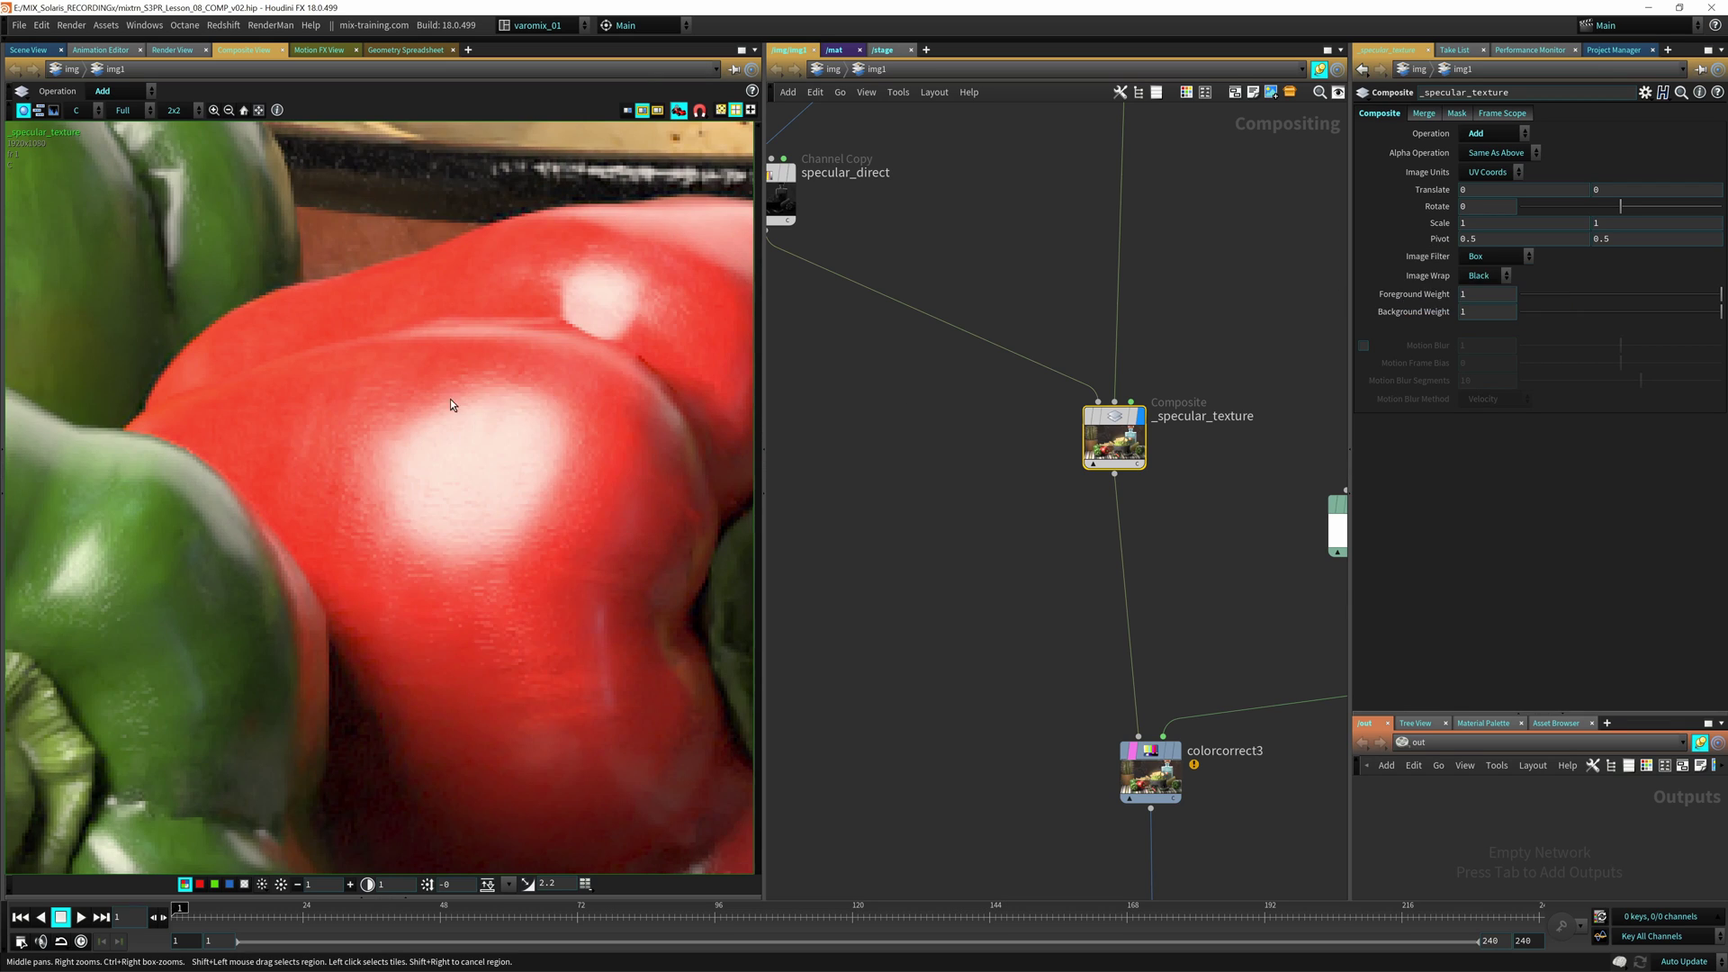
Step: Review the whole still-life image at the _specular_texture stage
scroll(402, 549, "down", 10)
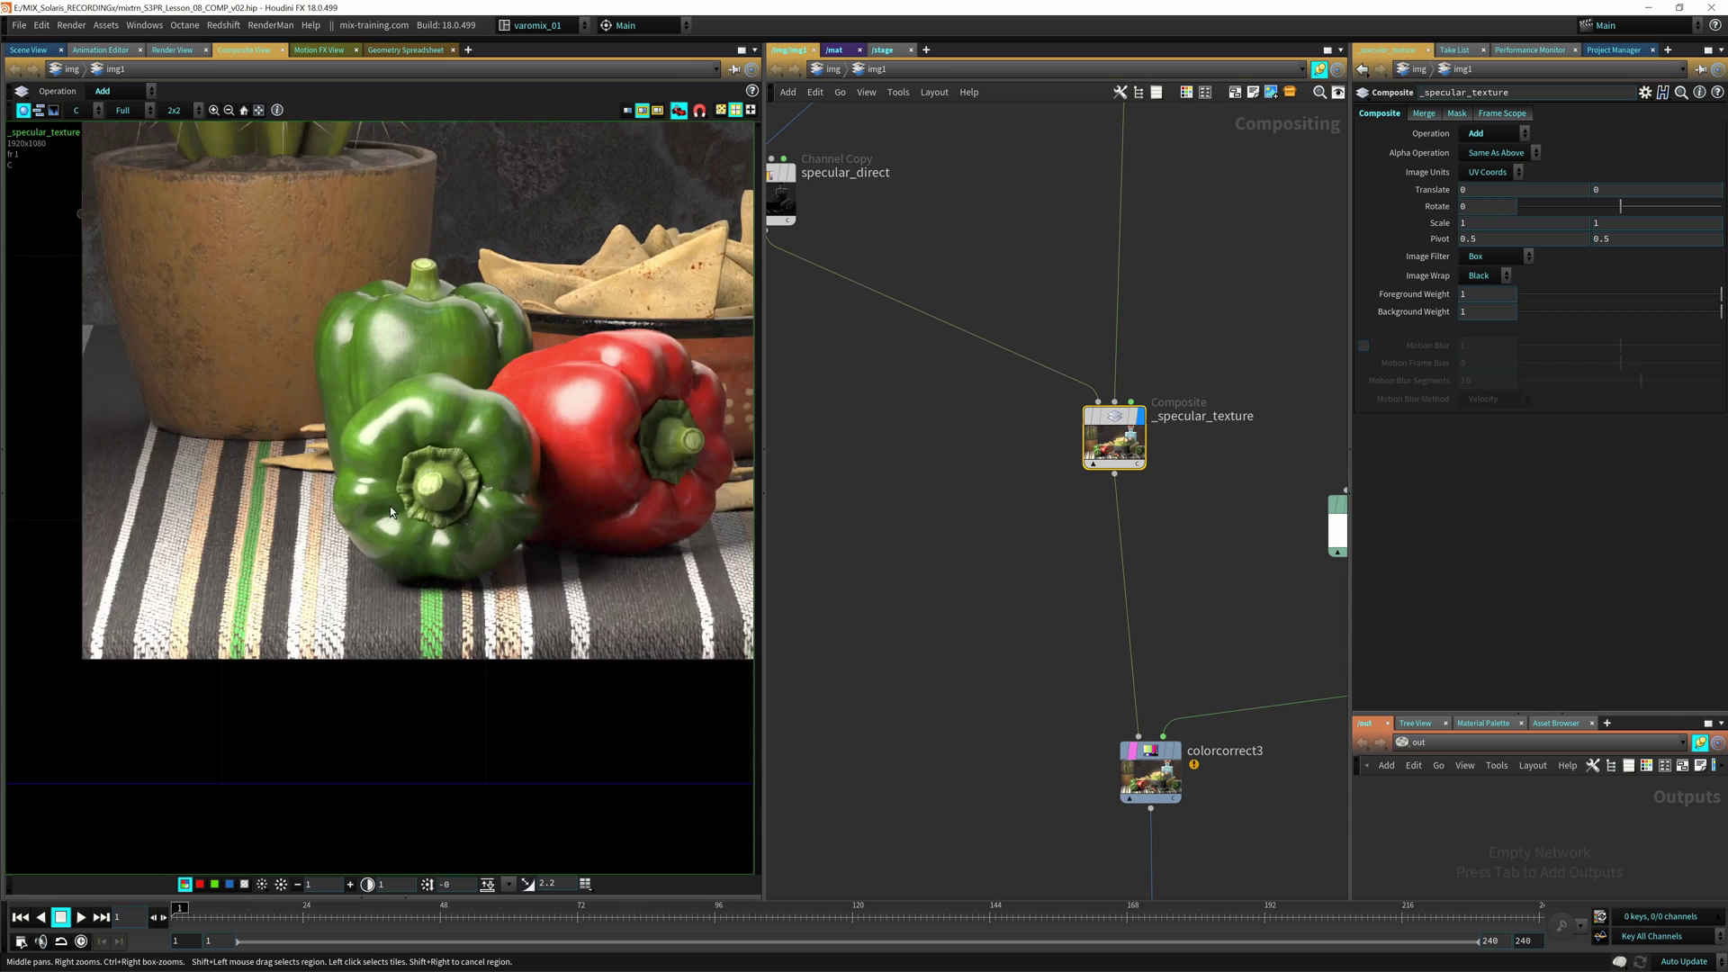
scroll(307, 623, "down", 8)
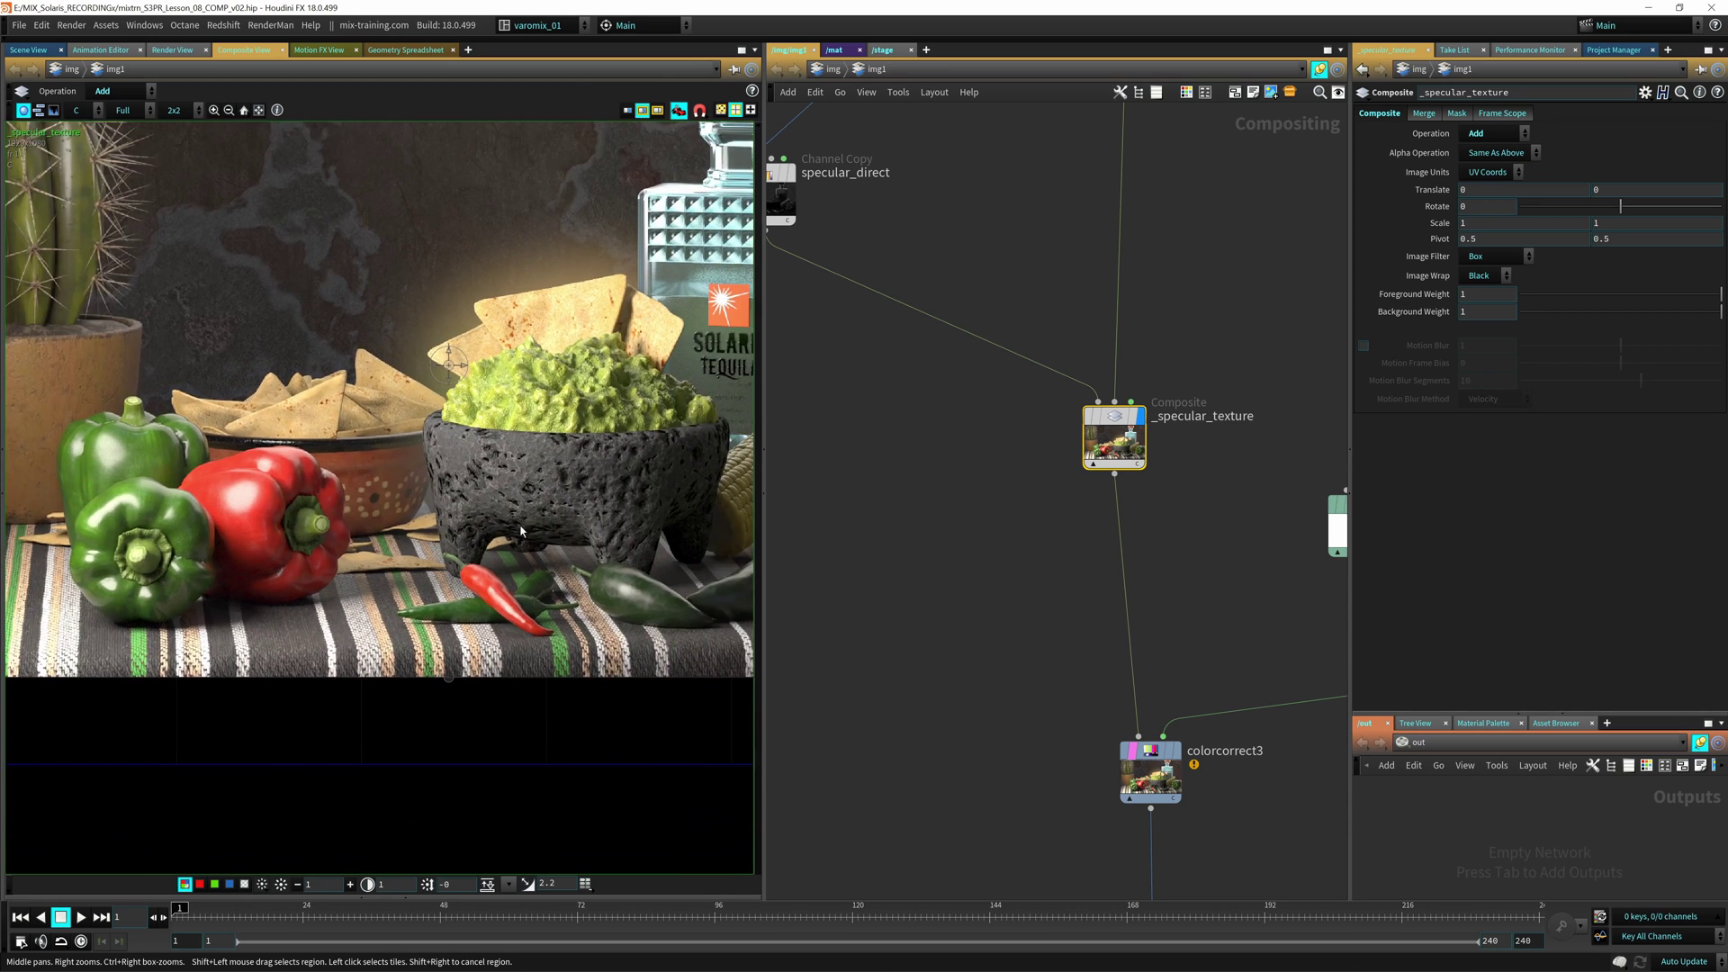
scroll(514, 497, "down", 5)
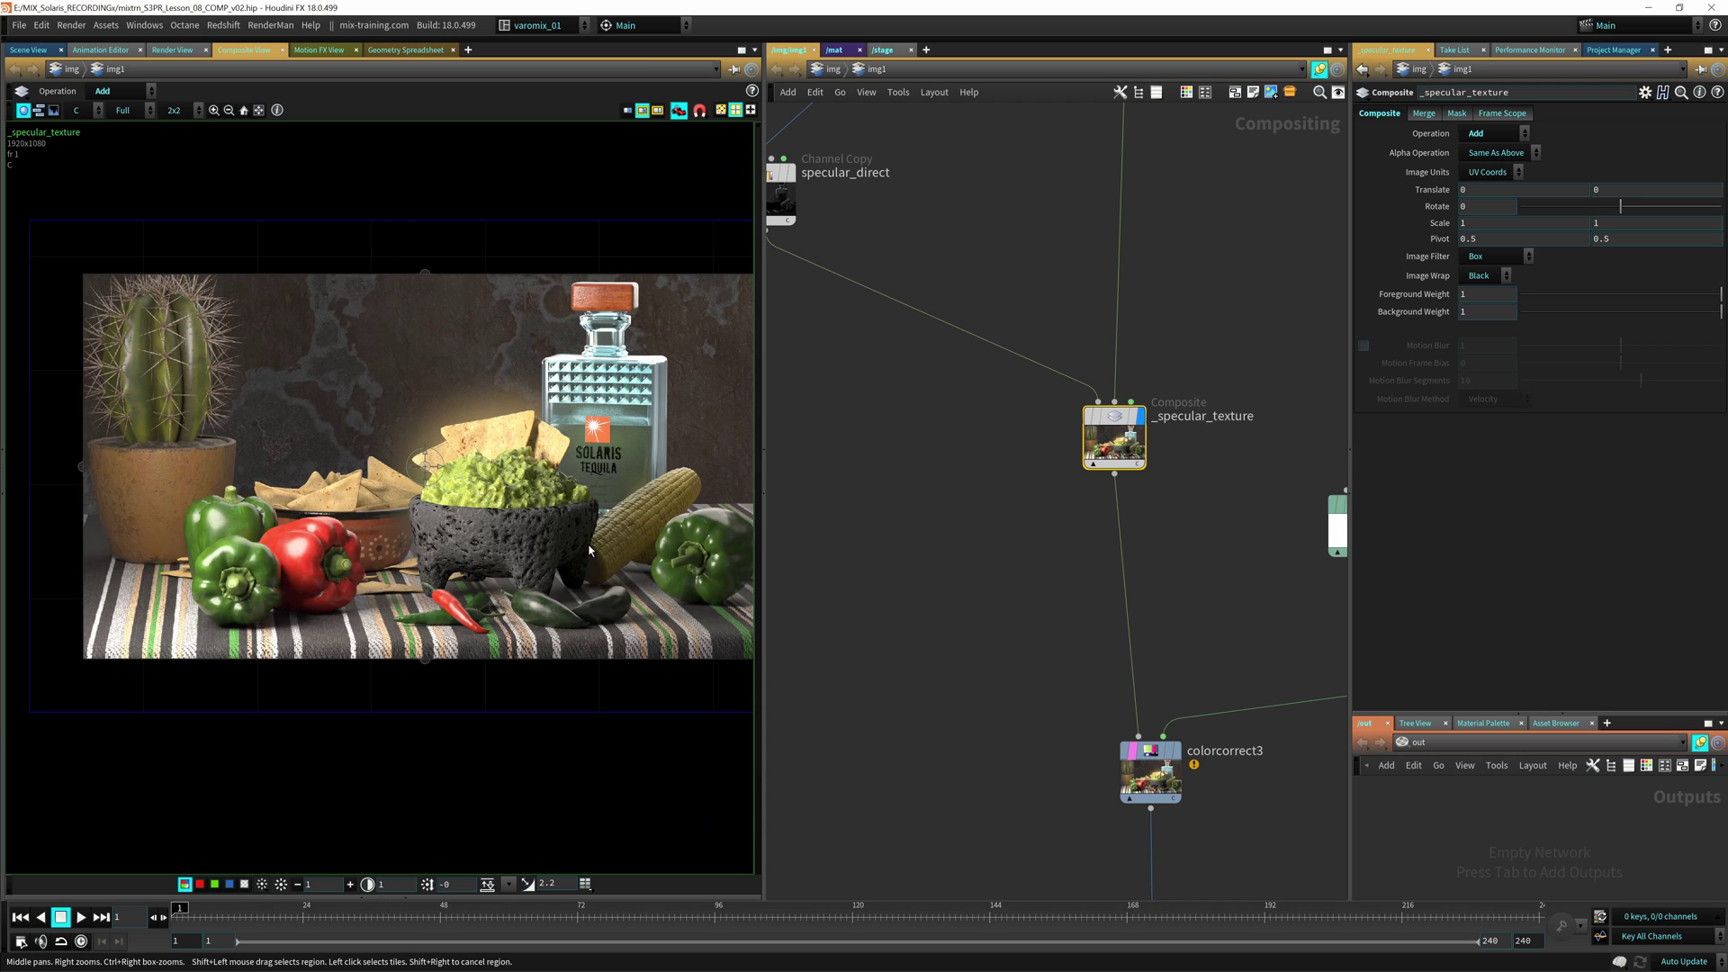
middle_click_drag(592, 589, 456, 552)
middle_click_drag(326, 591, 437, 609)
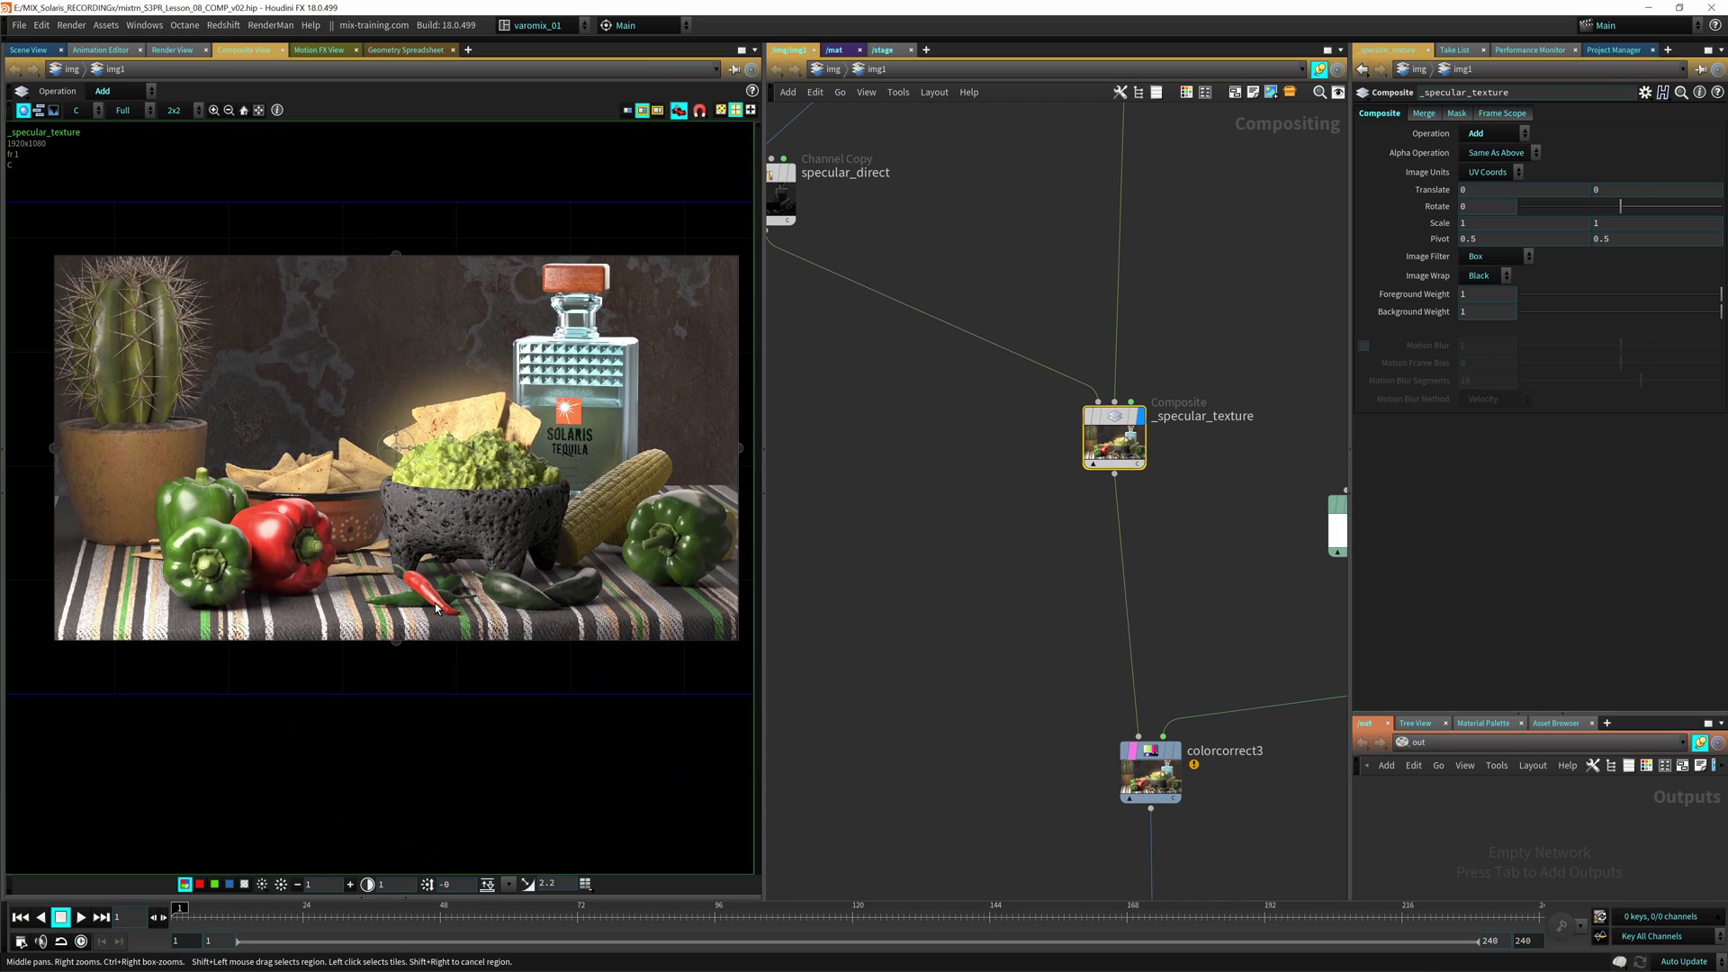
scroll(553, 555, "up", 4)
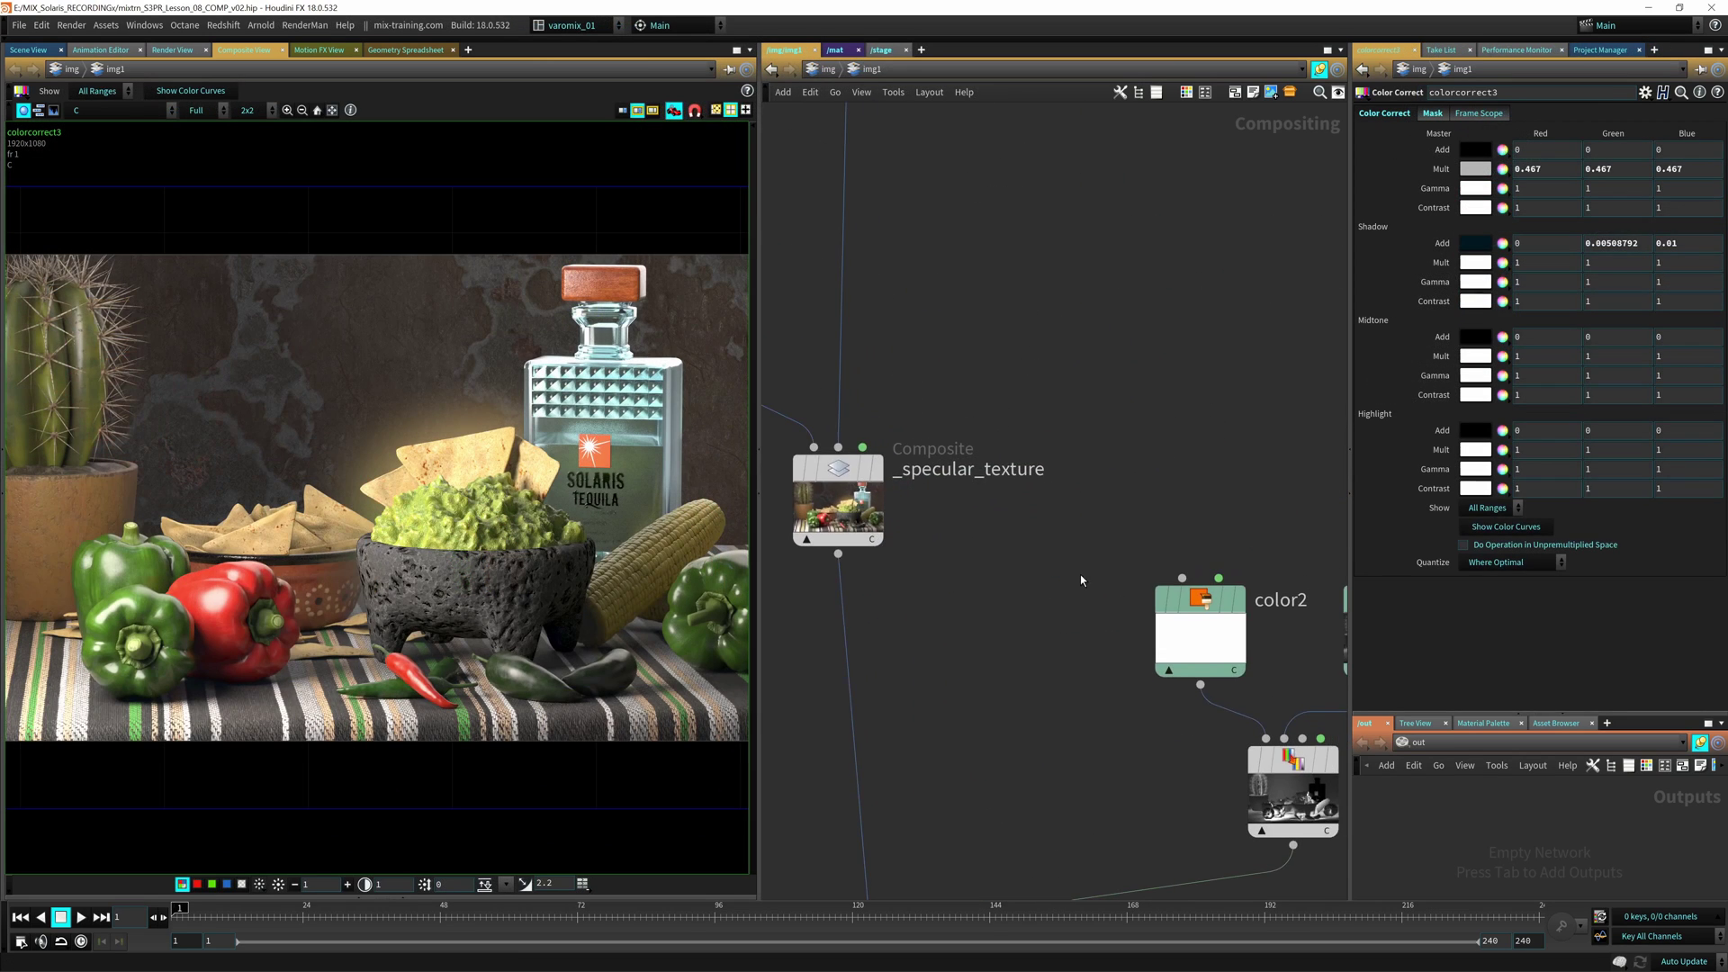
Step: Switch the displayed result from colorcorrect3 to the _specular_texture composite feeding it
middle_click_drag(1081, 580, 1103, 407)
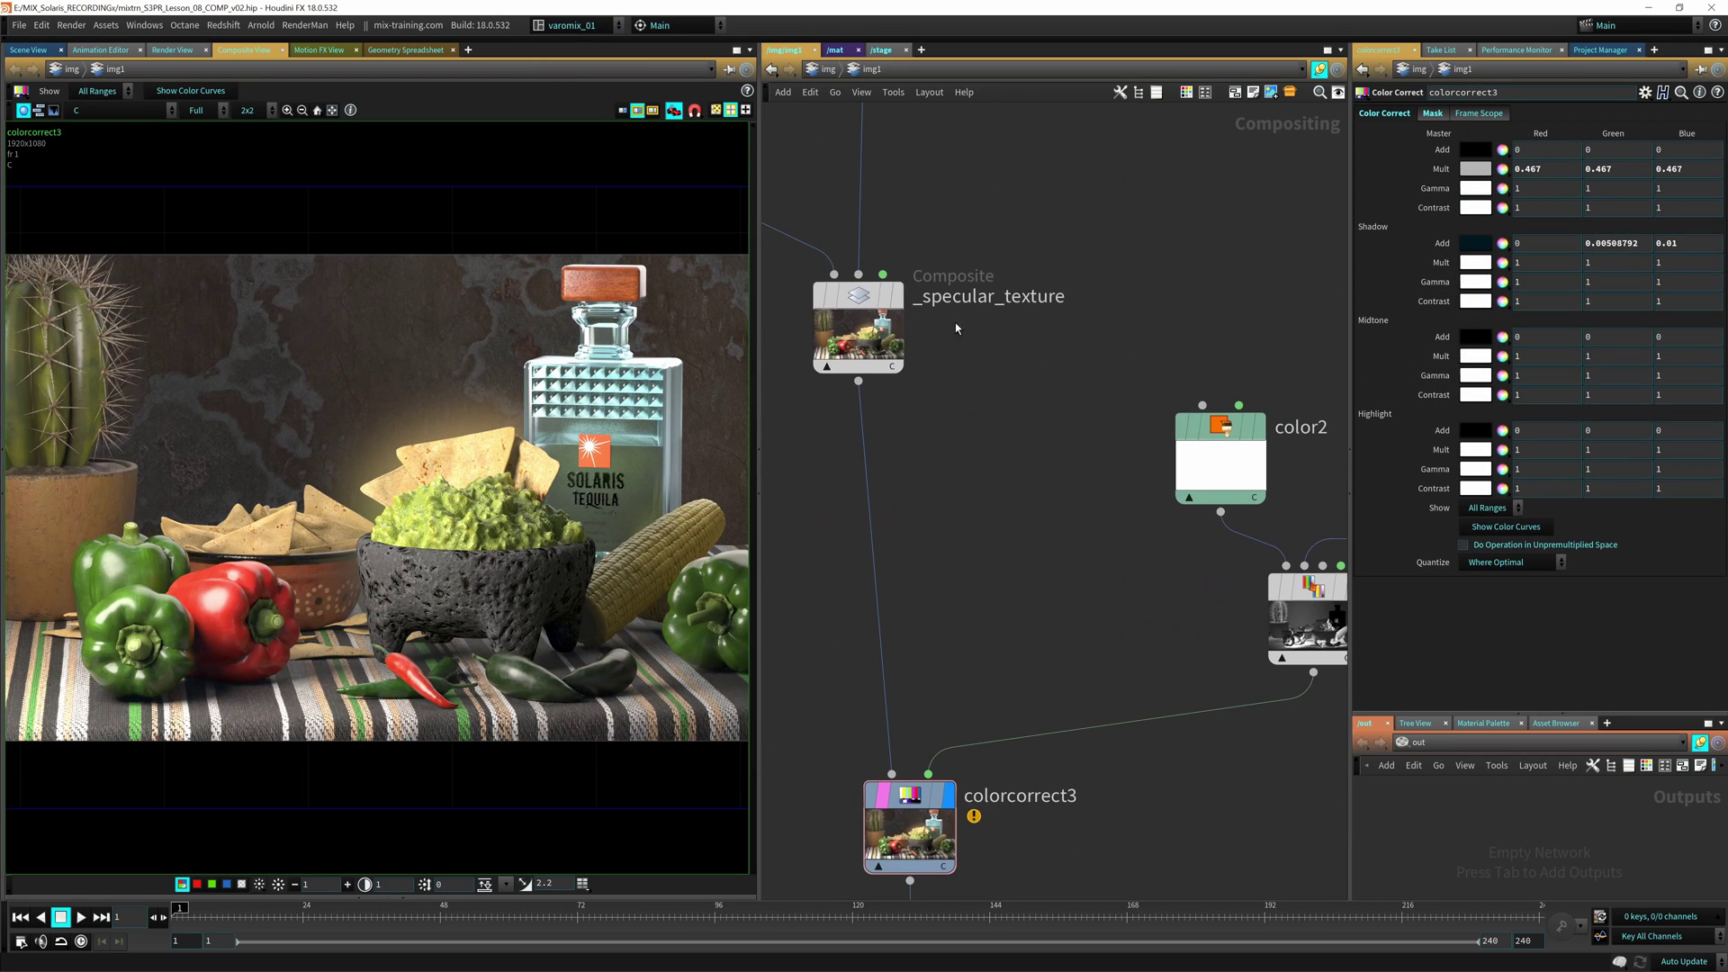
left_click(901, 302)
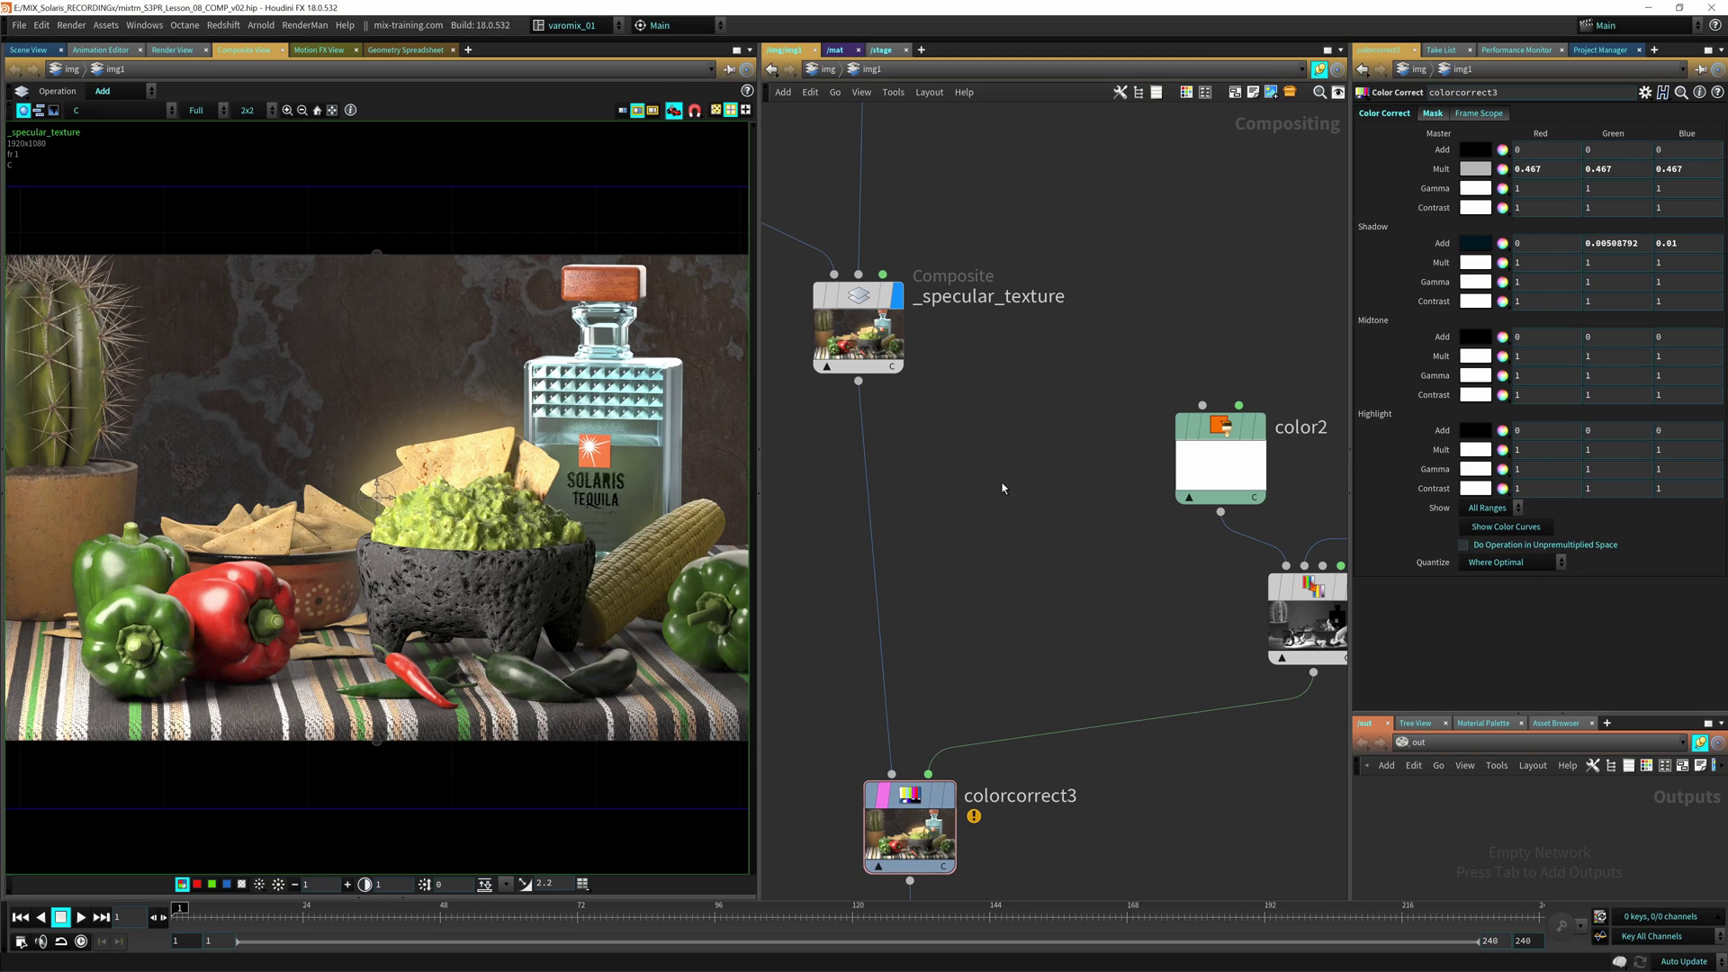
left_click(861, 337)
Step: Display the shadows pass feeding the colorcorrect3 mask and show the settings of its Redshift file node
middle_click_drag(1024, 509, 867, 423)
middle_click_drag(960, 555, 789, 526)
left_click(1053, 344)
middle_click_drag(1053, 344, 1039, 306)
left_click(1016, 431)
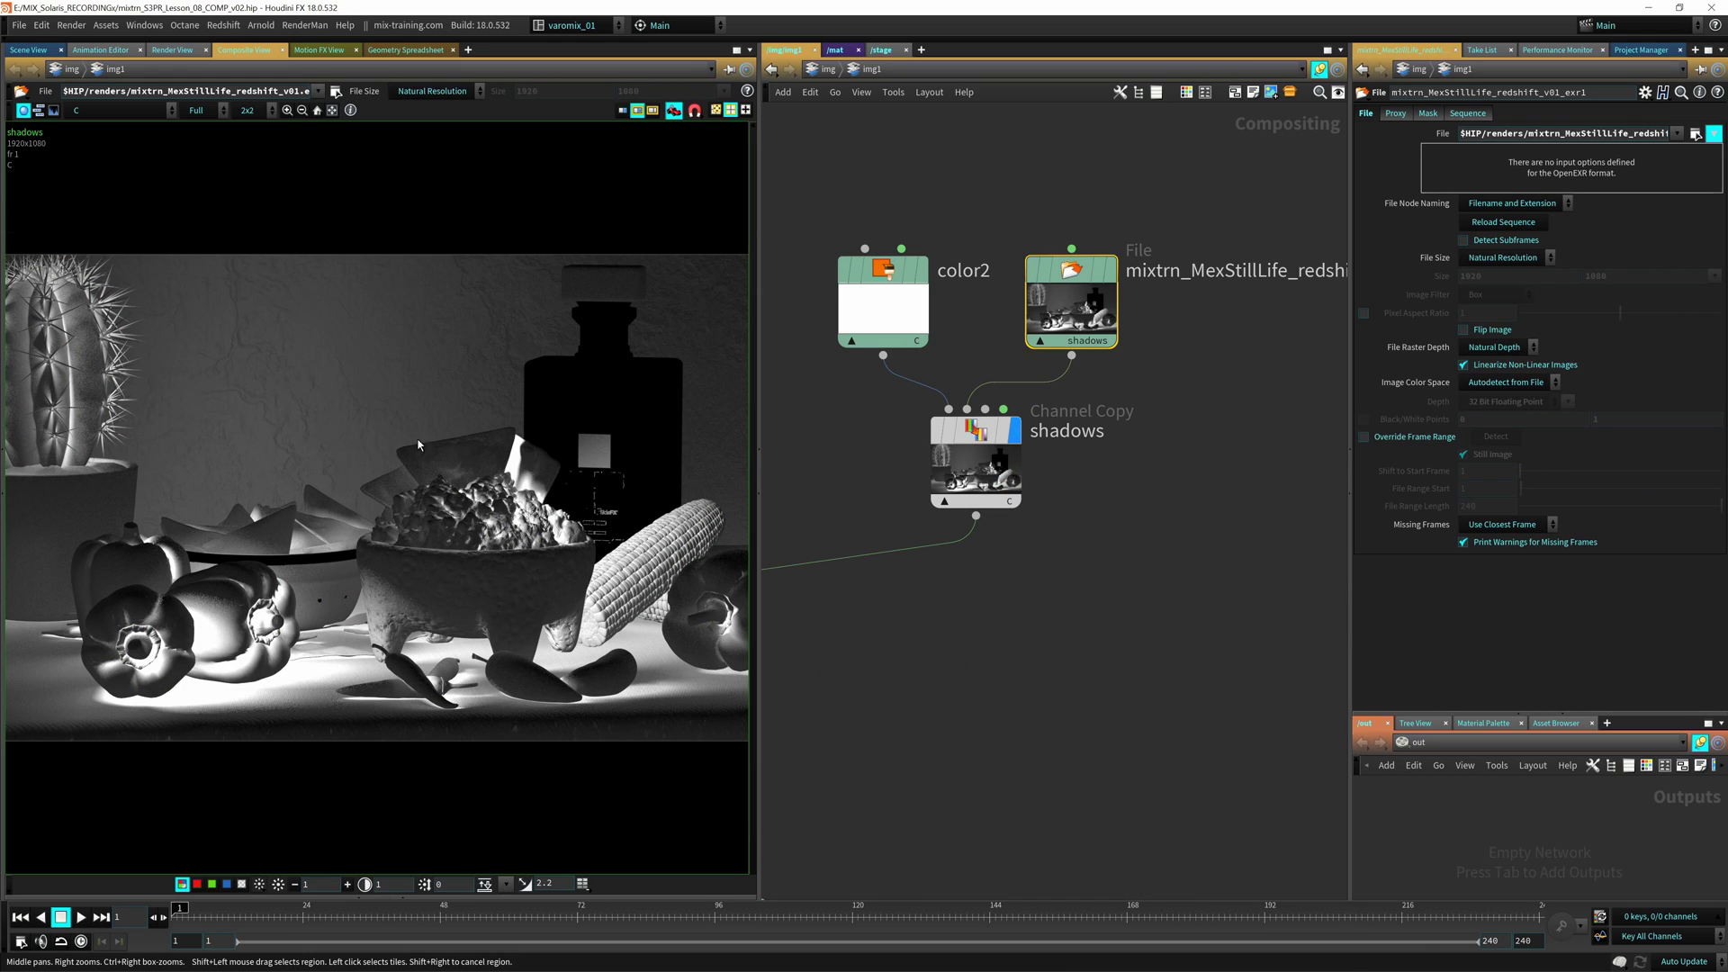
middle_click_drag(476, 589, 495, 544)
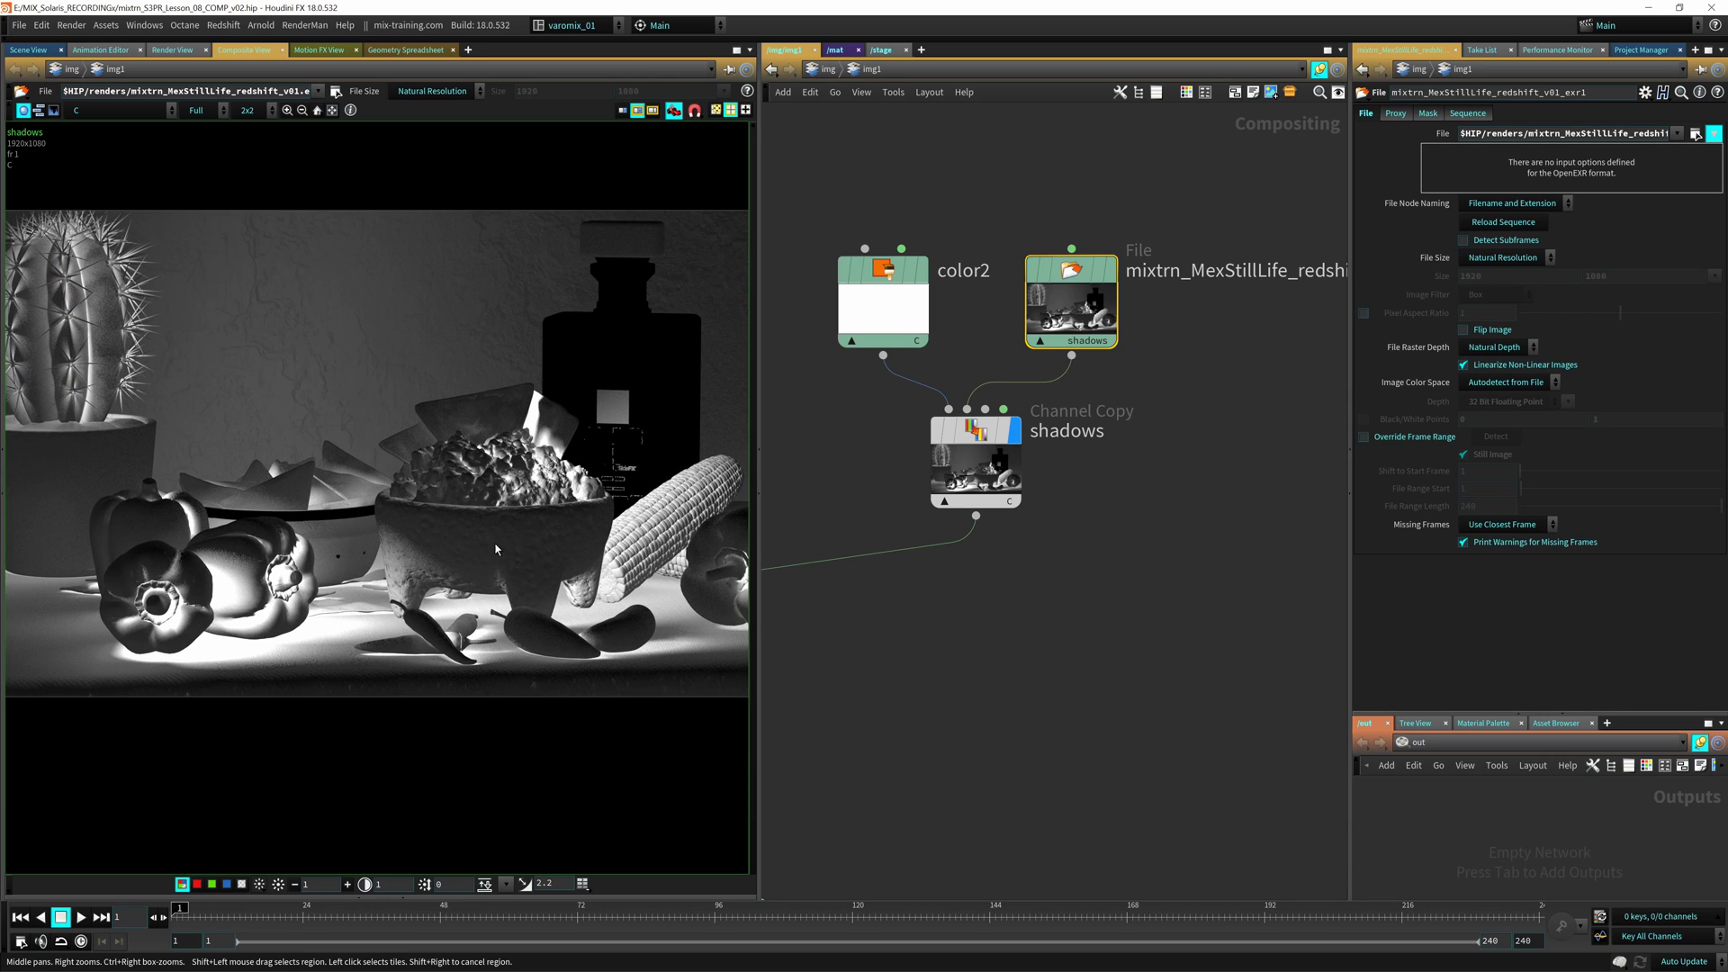
Step: Display the colorcorrect3 node's output and show its mask settings
middle_click_drag(824, 682, 1142, 537)
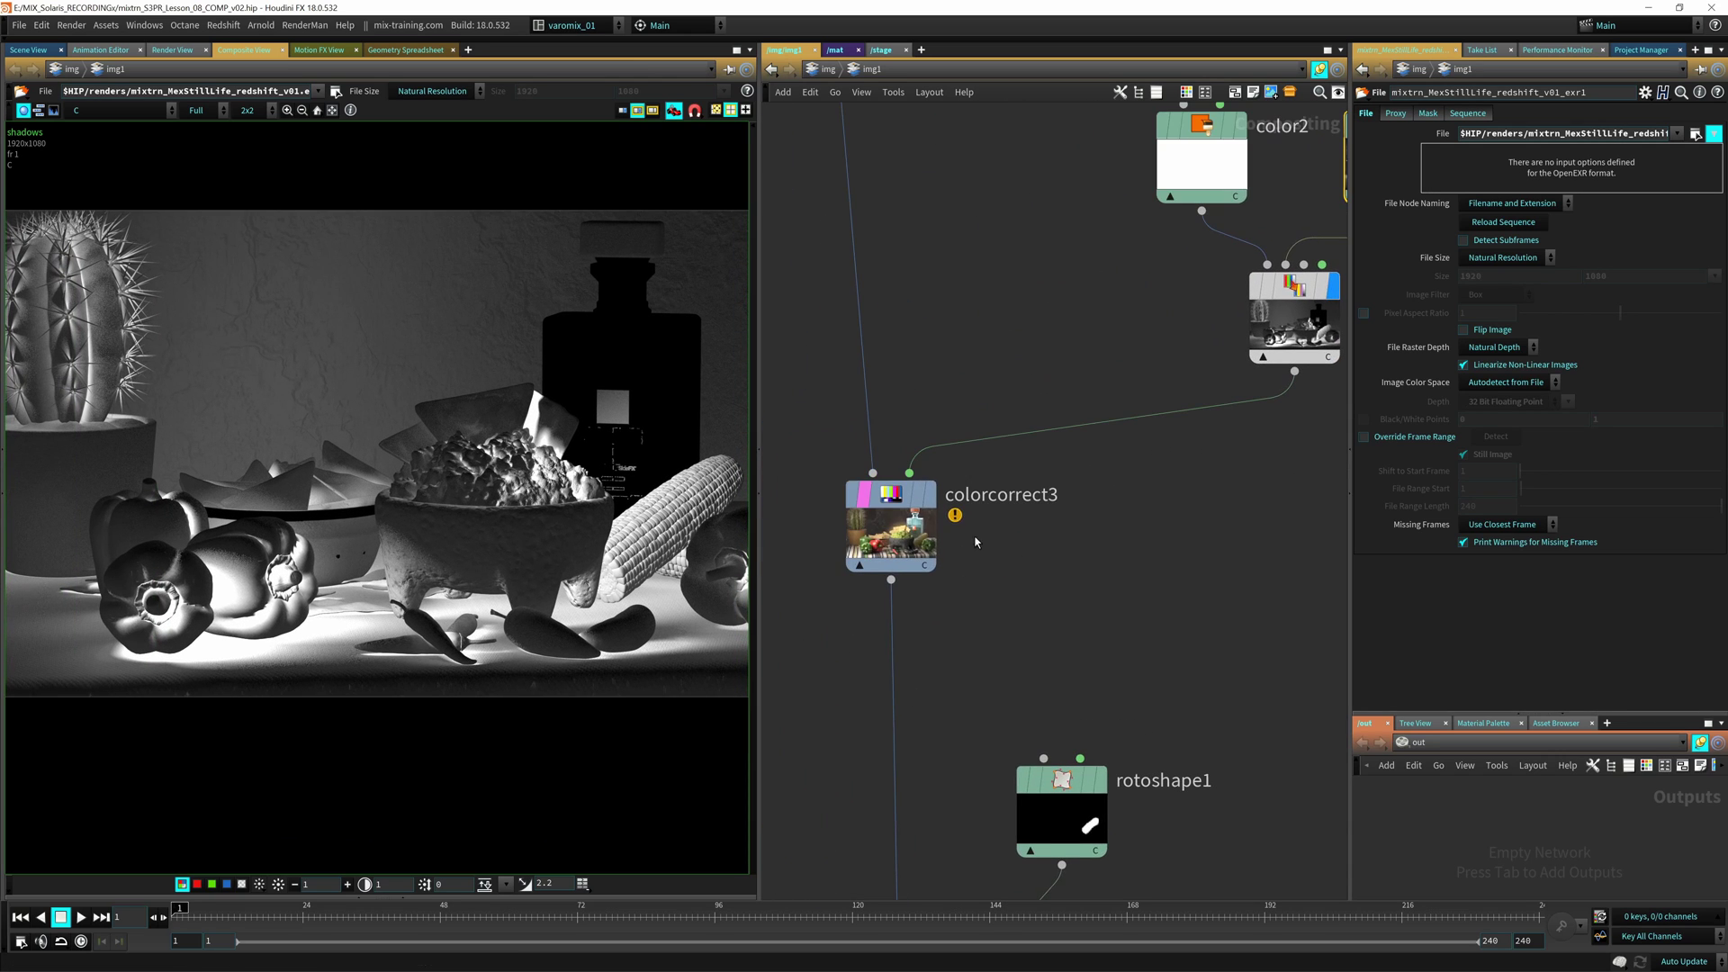
left_click(869, 515)
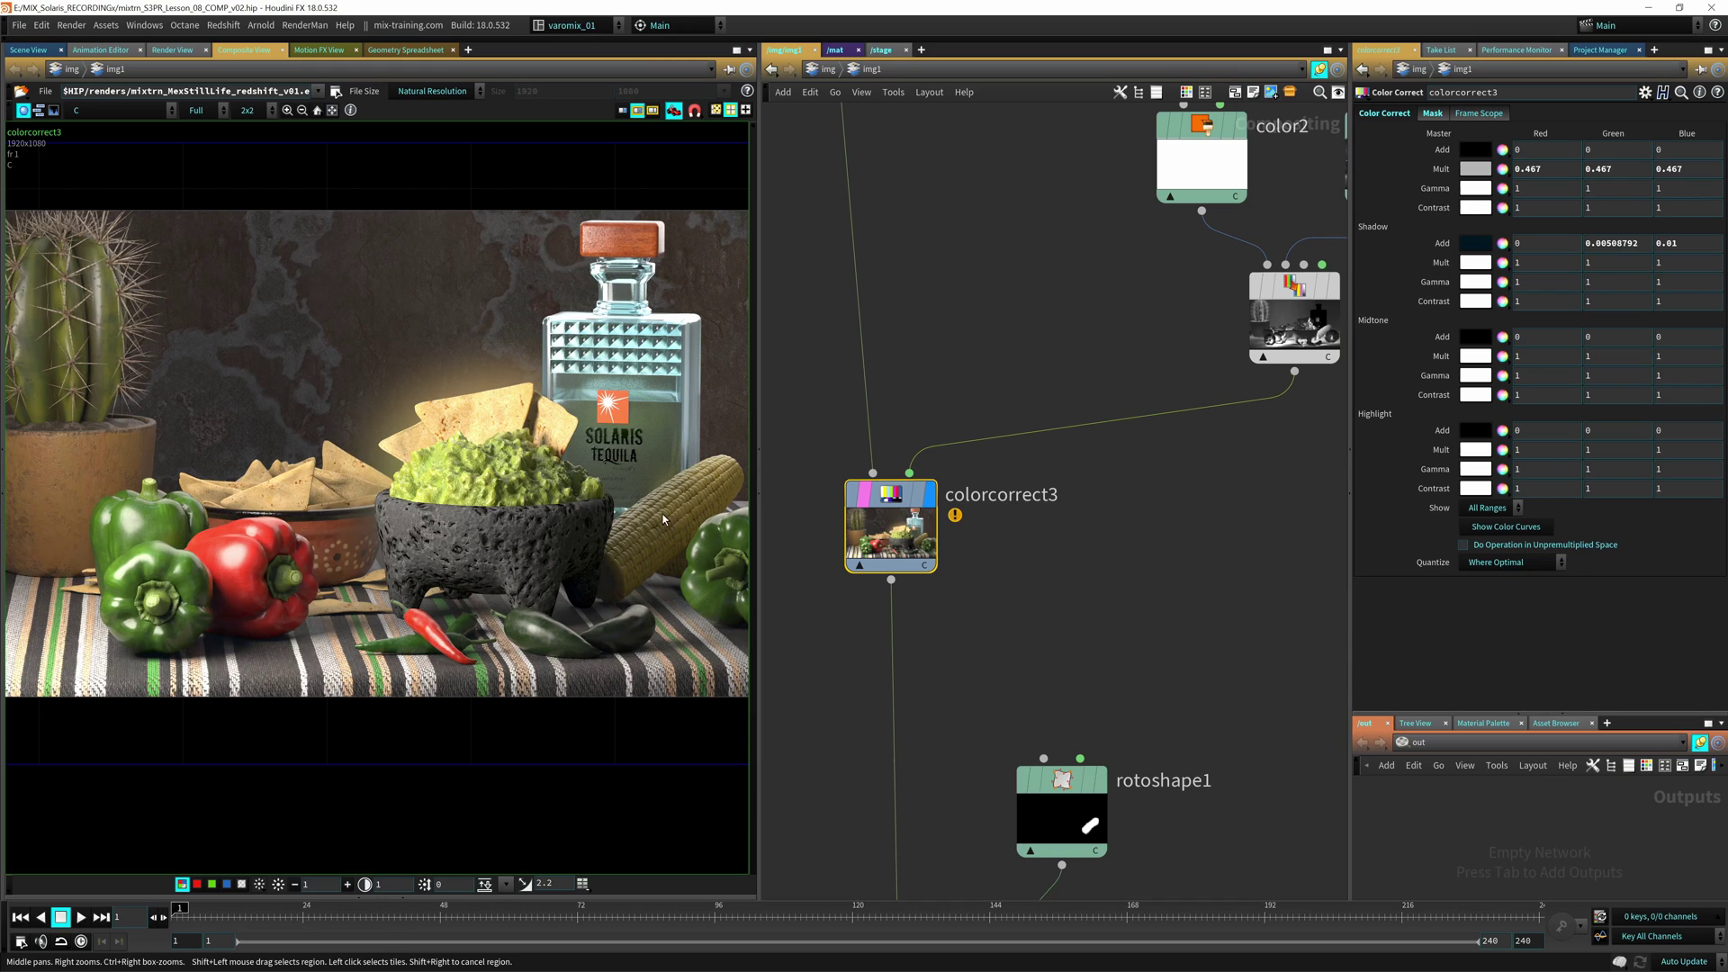
left_click(1432, 112)
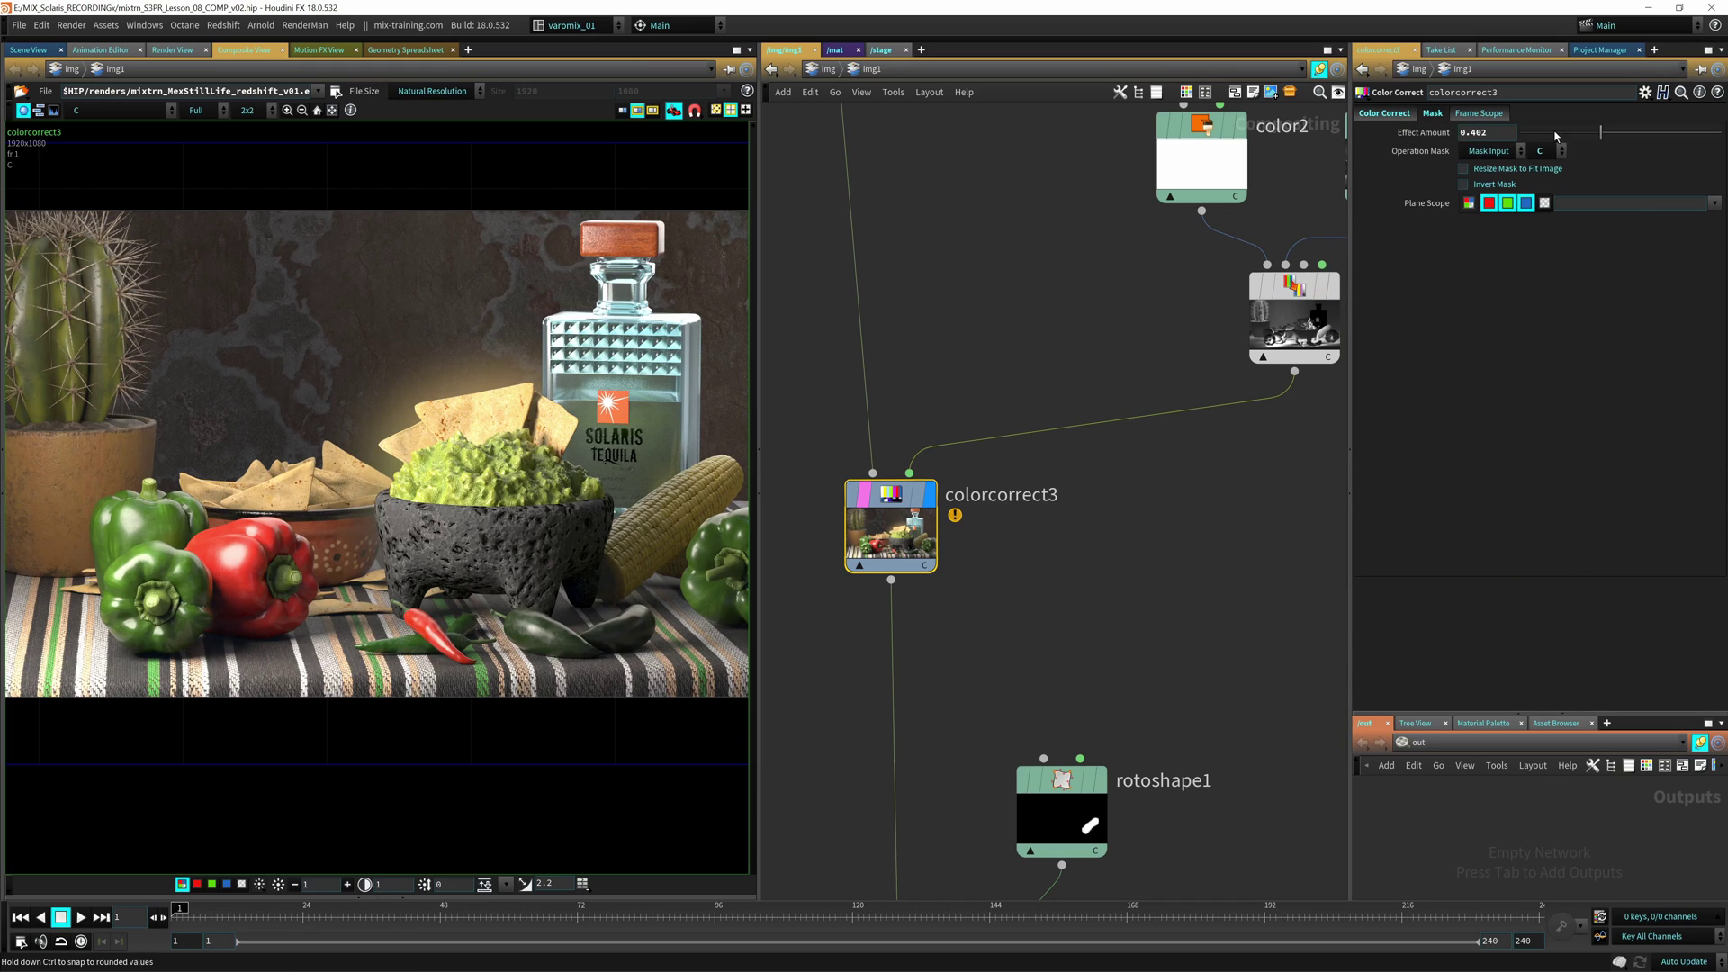
Step: Try mask effect amounts of 0 and 2 on colorcorrect3 to compare the shadow grading
left_click_drag(1492, 133, 1309, 150)
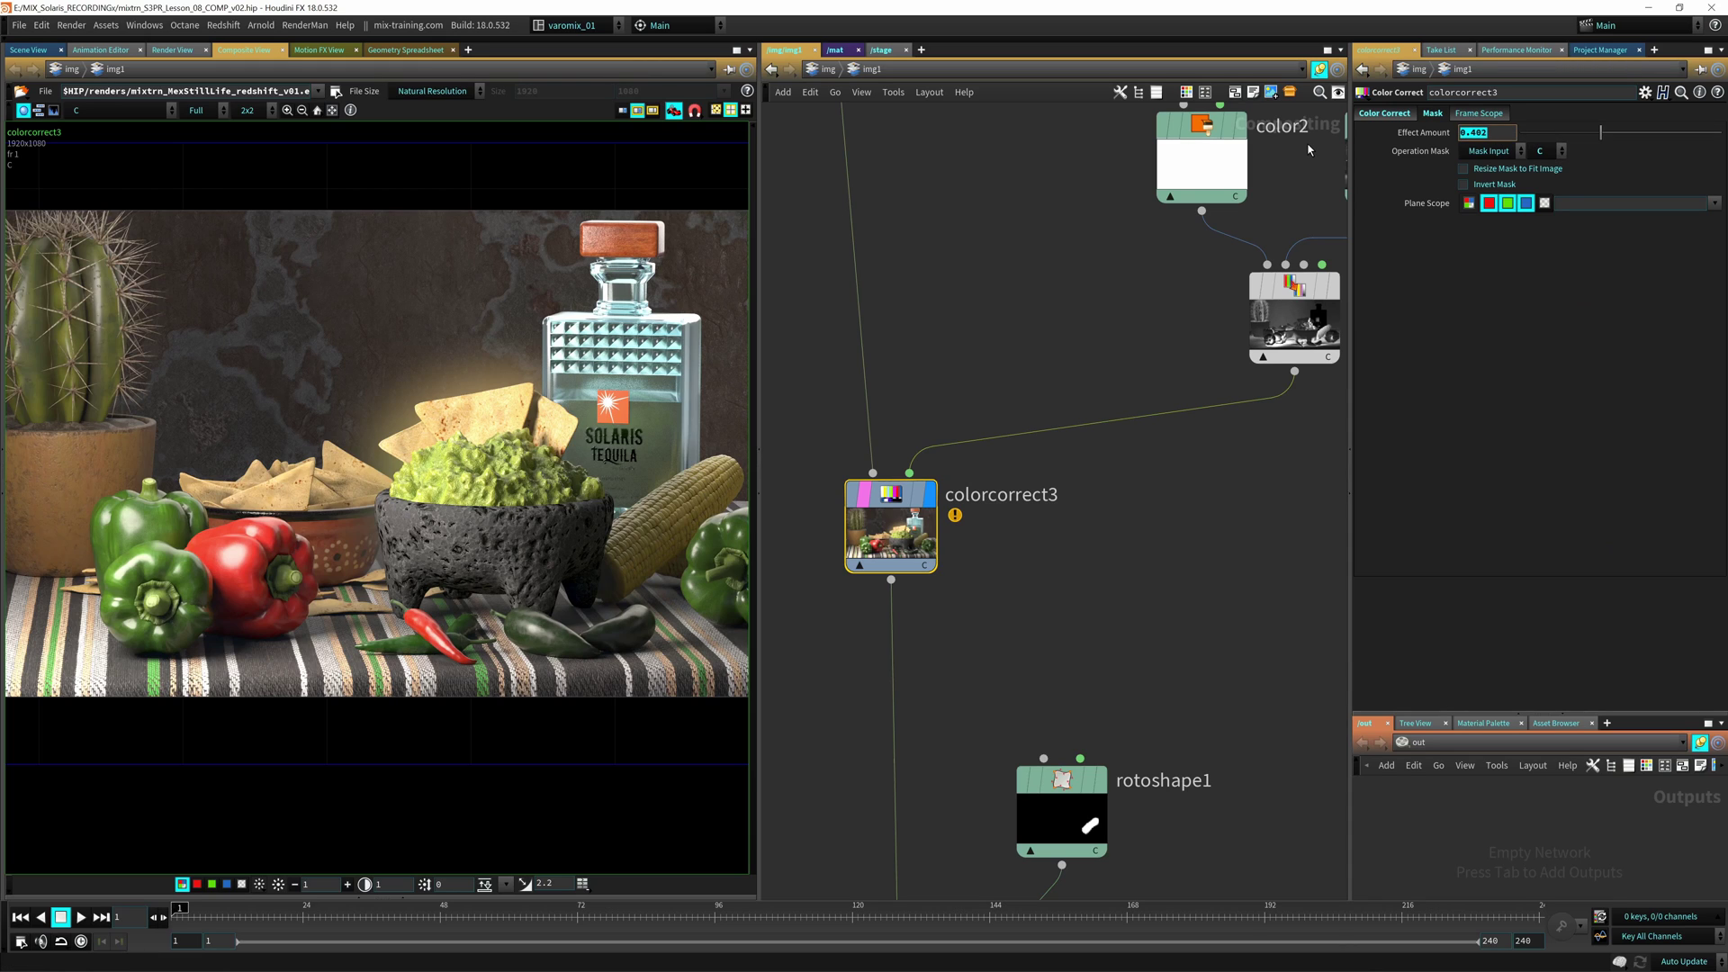
type("0")
key("Return")
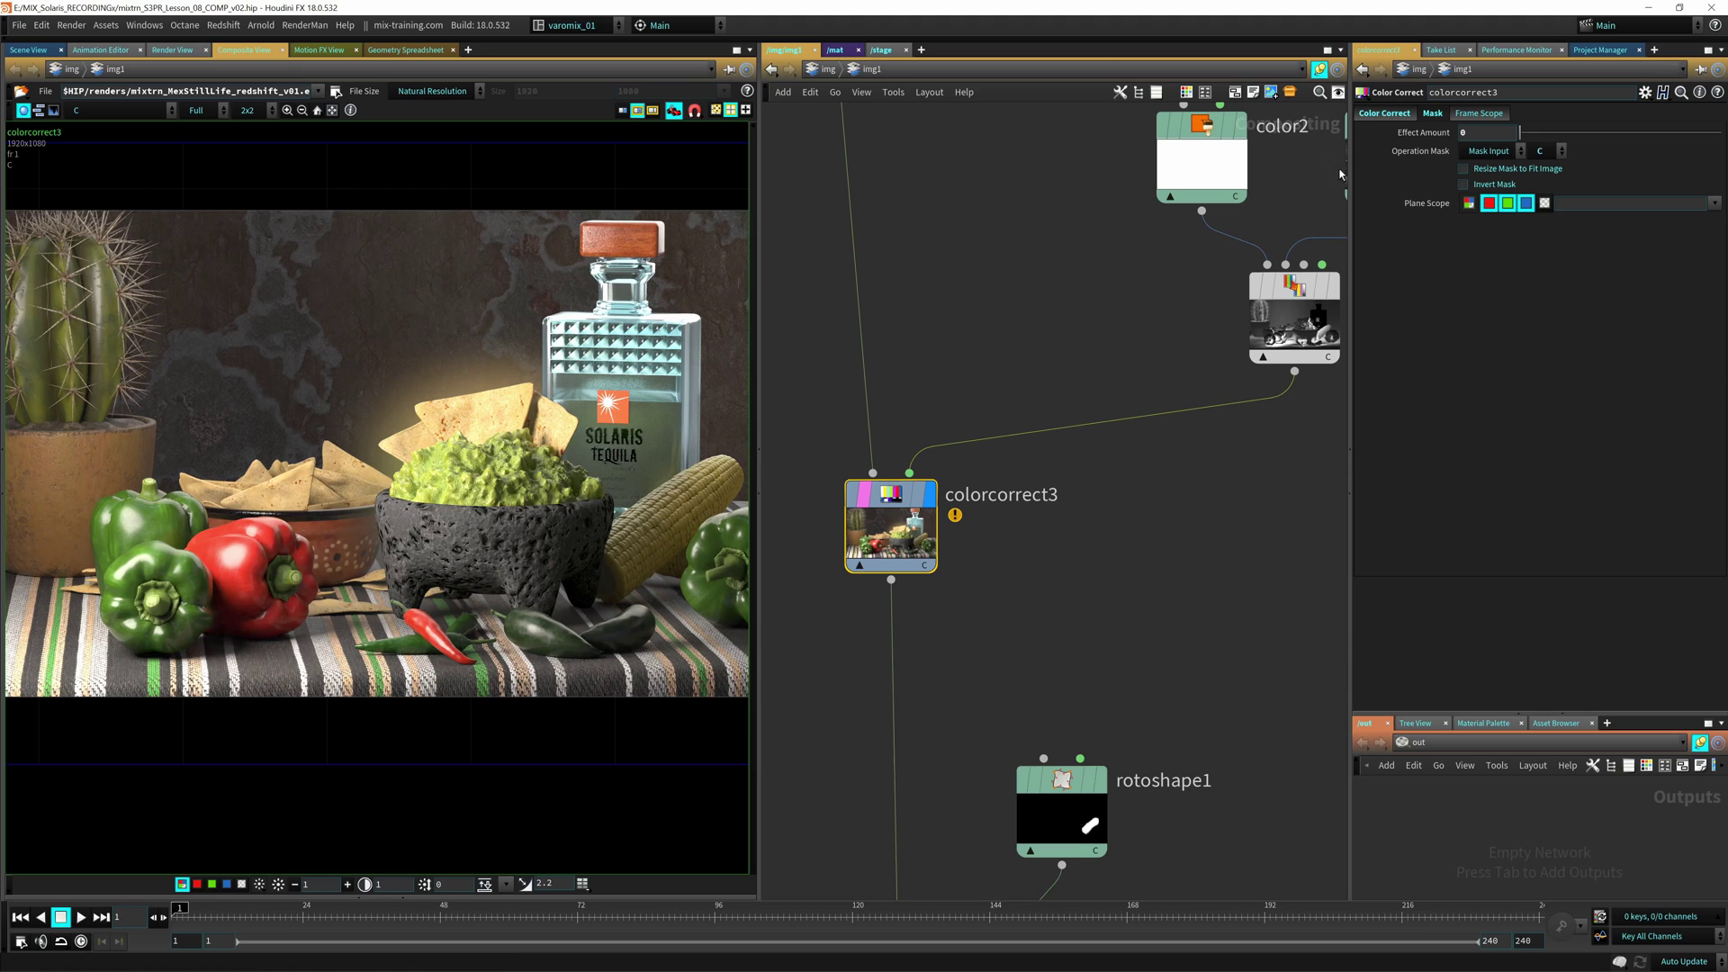
type("2")
key("Return")
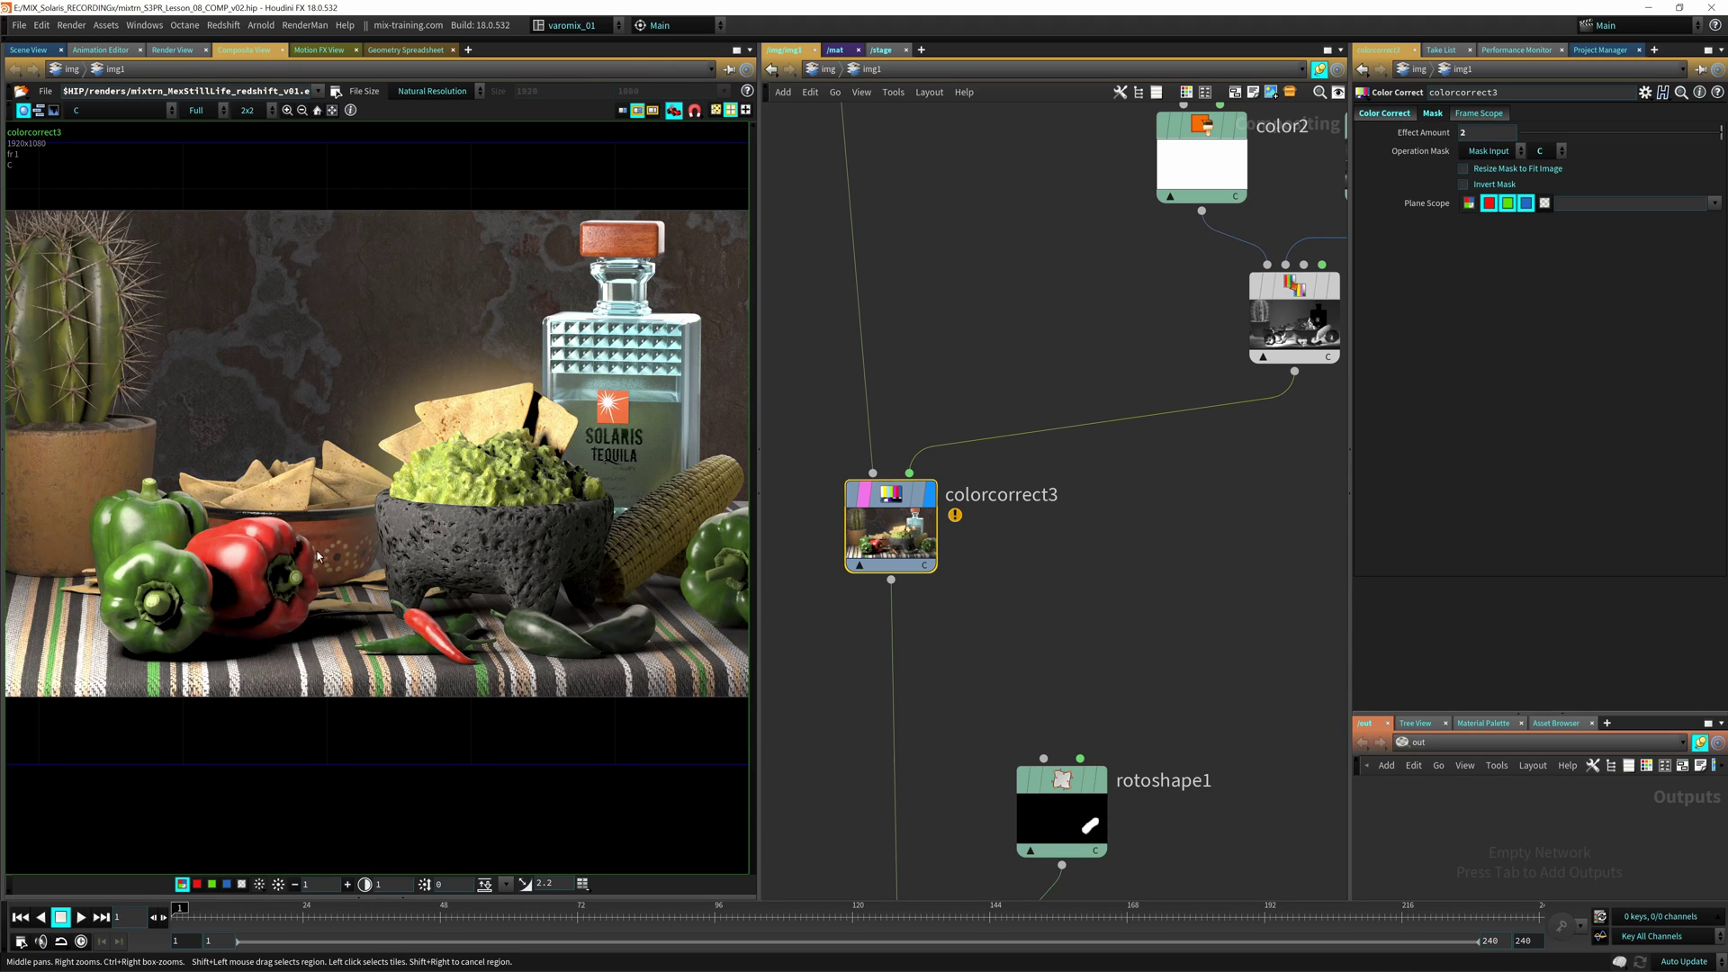
middle_click_drag(609, 568, 559, 591)
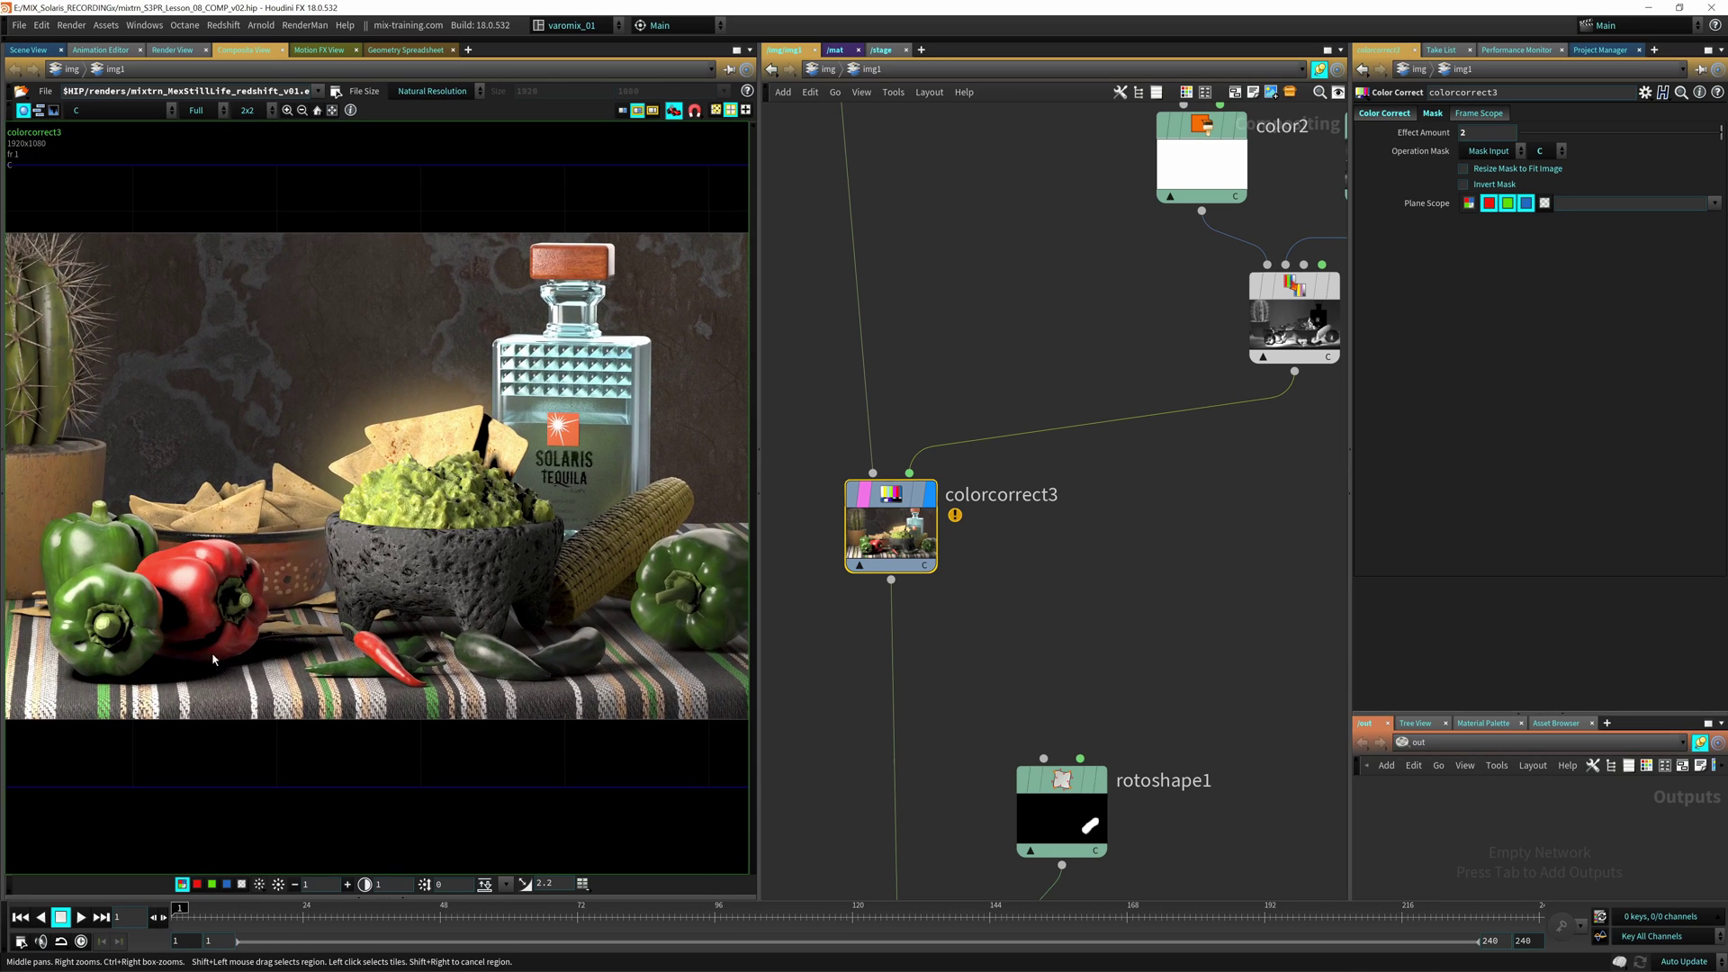
Step: Set the colorcorrect3 mask effect amount to 0.4 and compare its output with the _specular_texture composite
left_click_drag(1480, 133, 1373, 132)
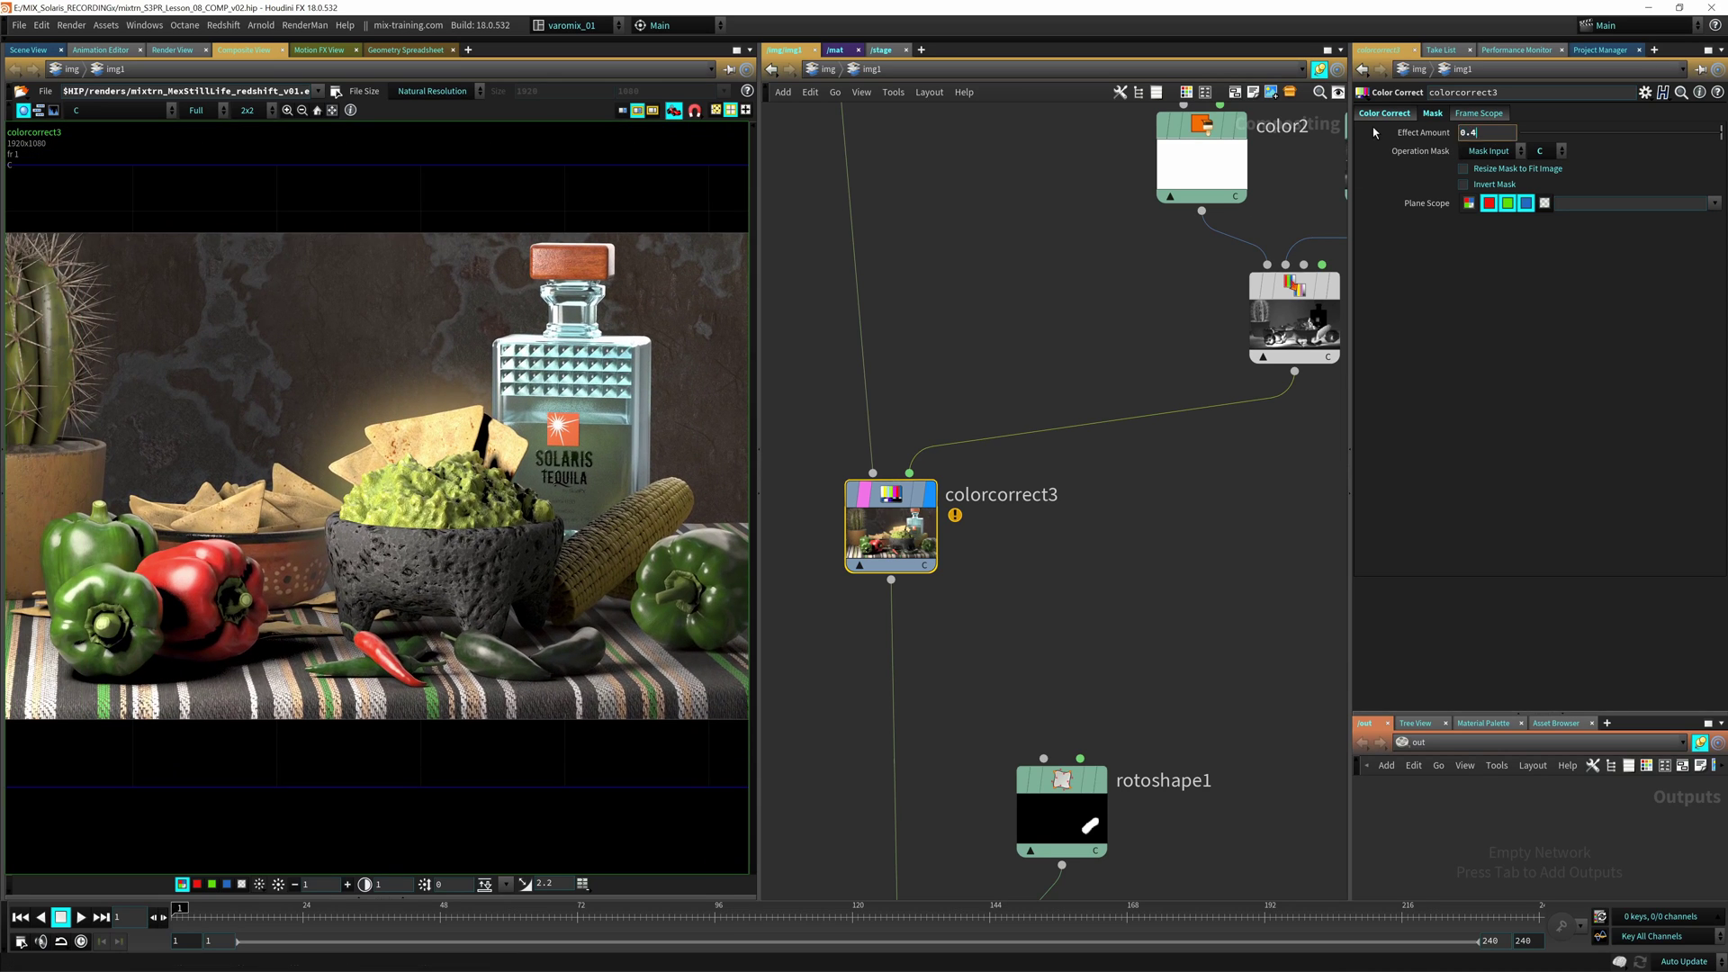
key("Return")
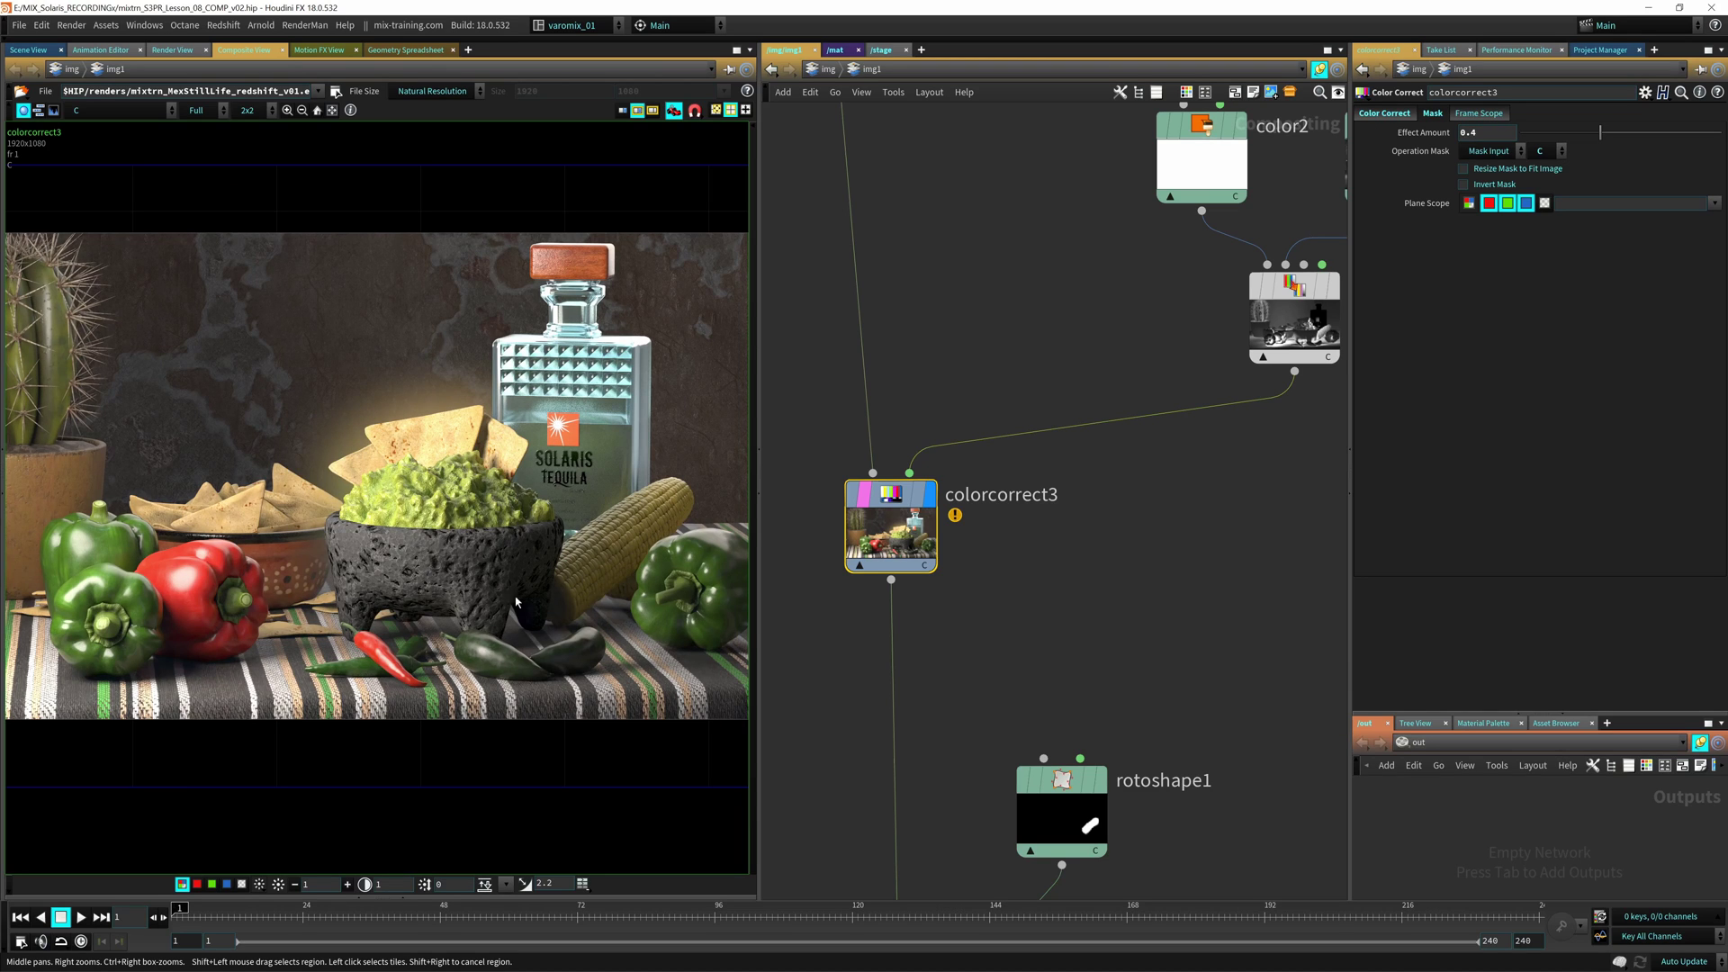
middle_click_drag(1103, 575, 1169, 629)
middle_click_drag(990, 391, 1002, 474)
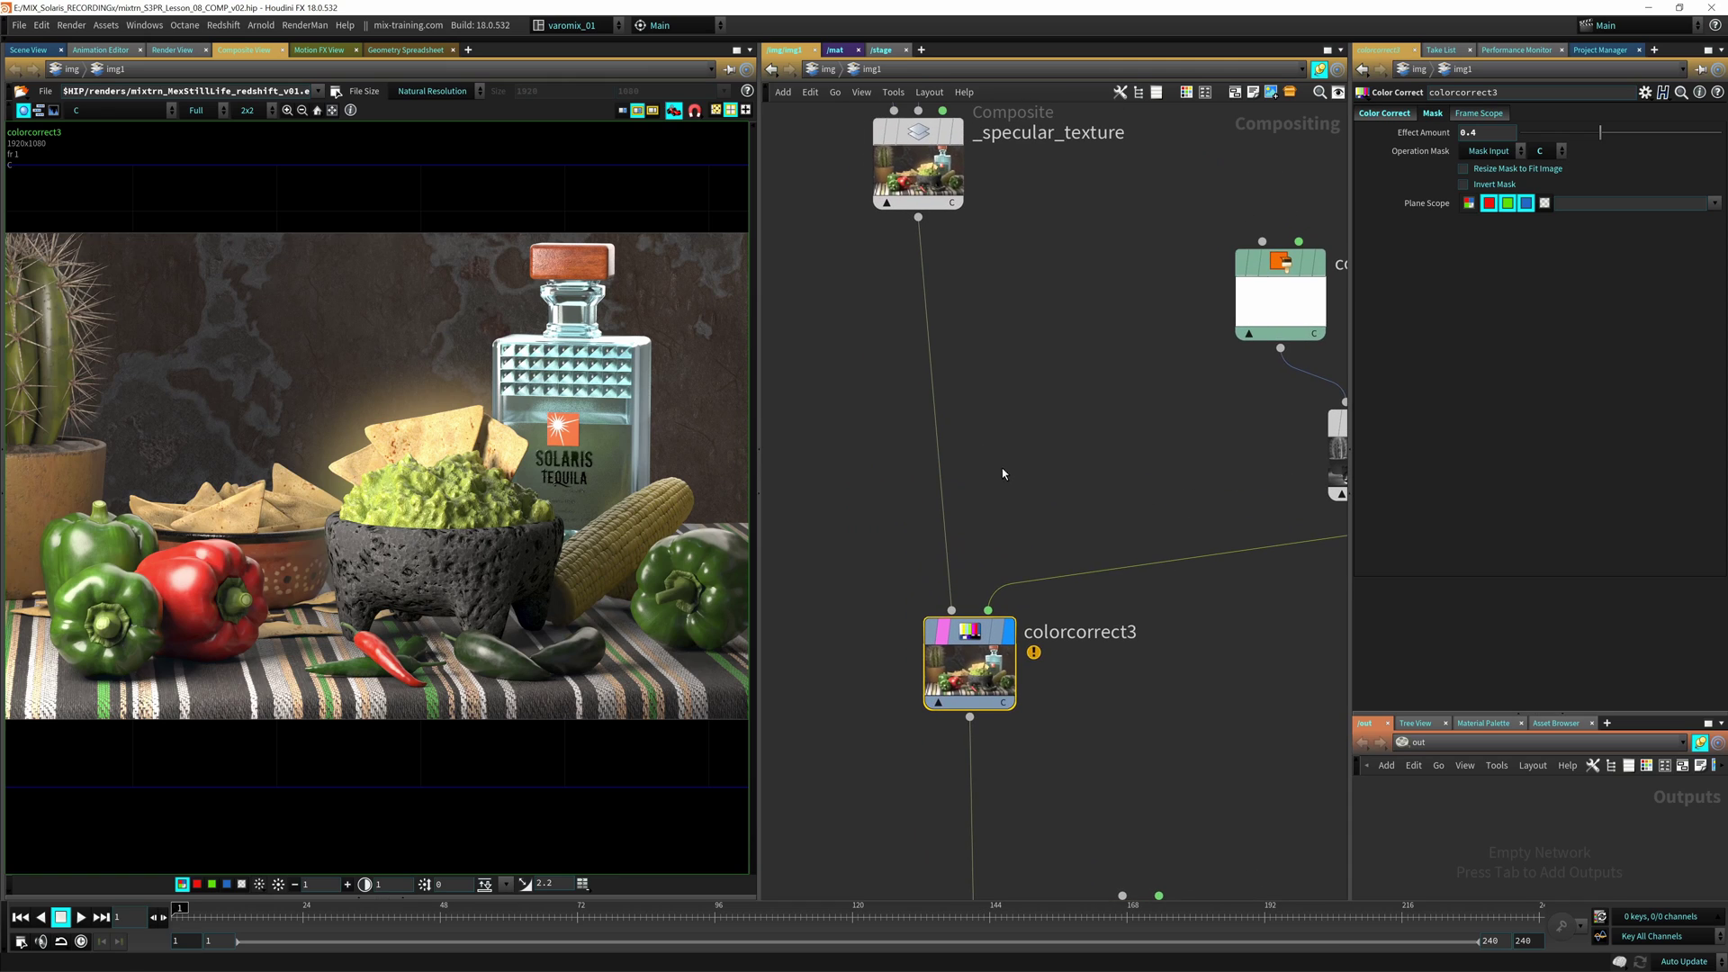
left_click(957, 135)
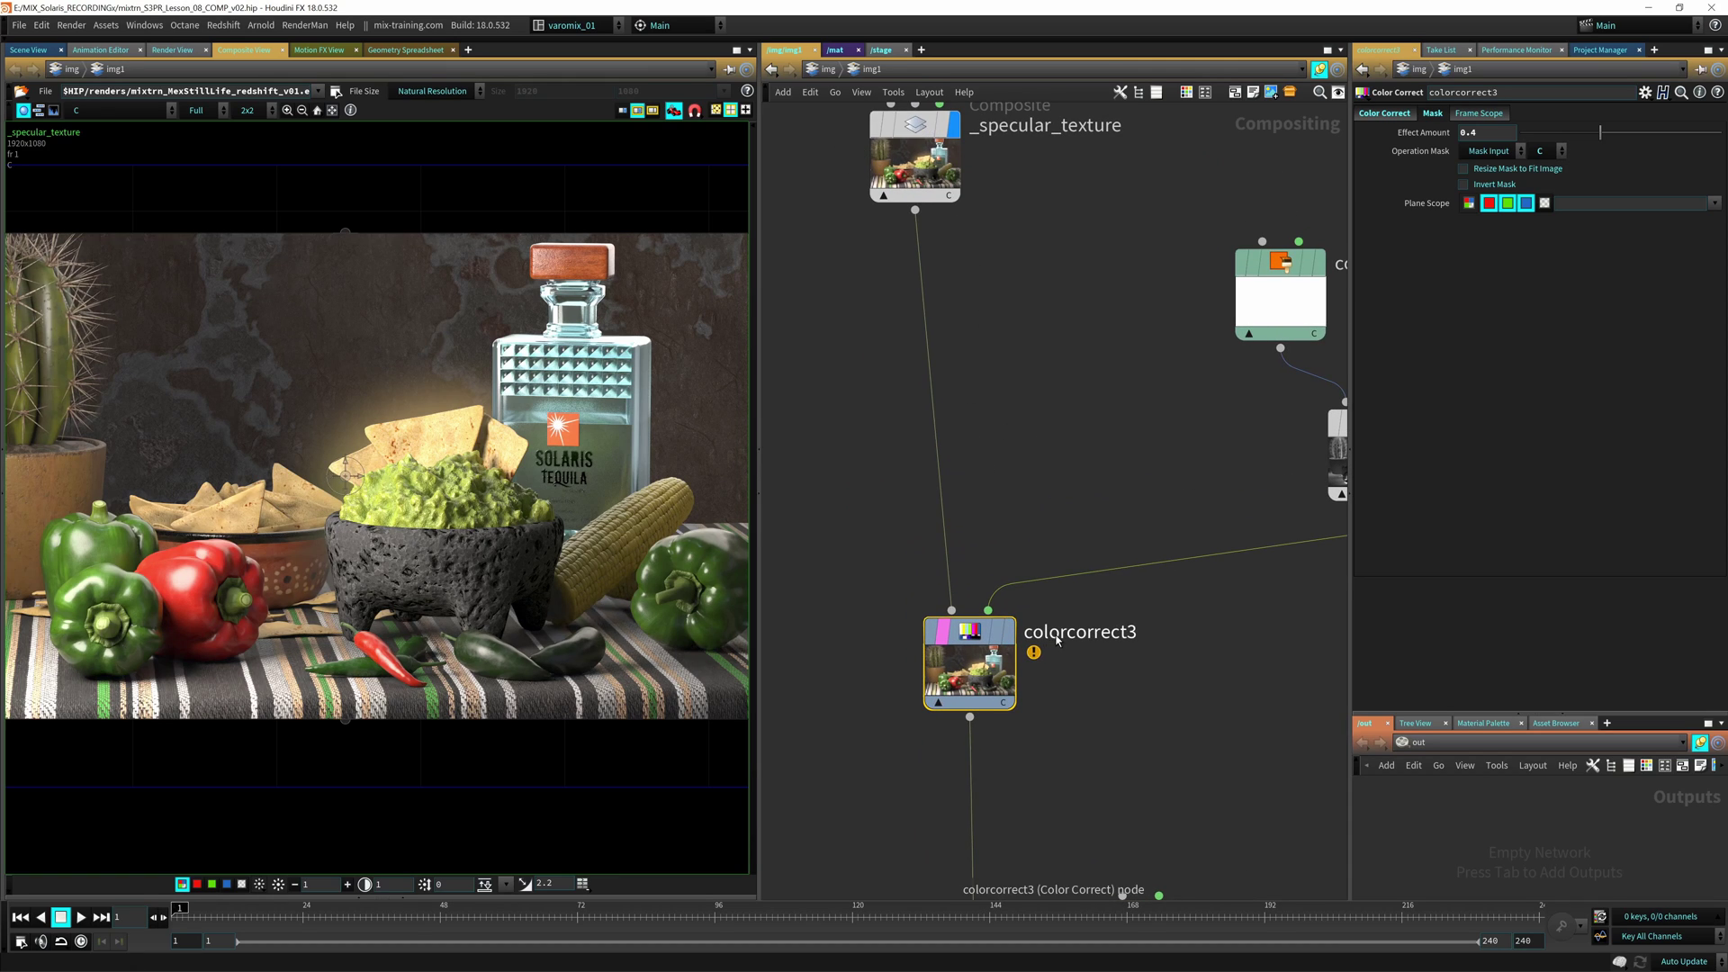
left_click(1008, 629)
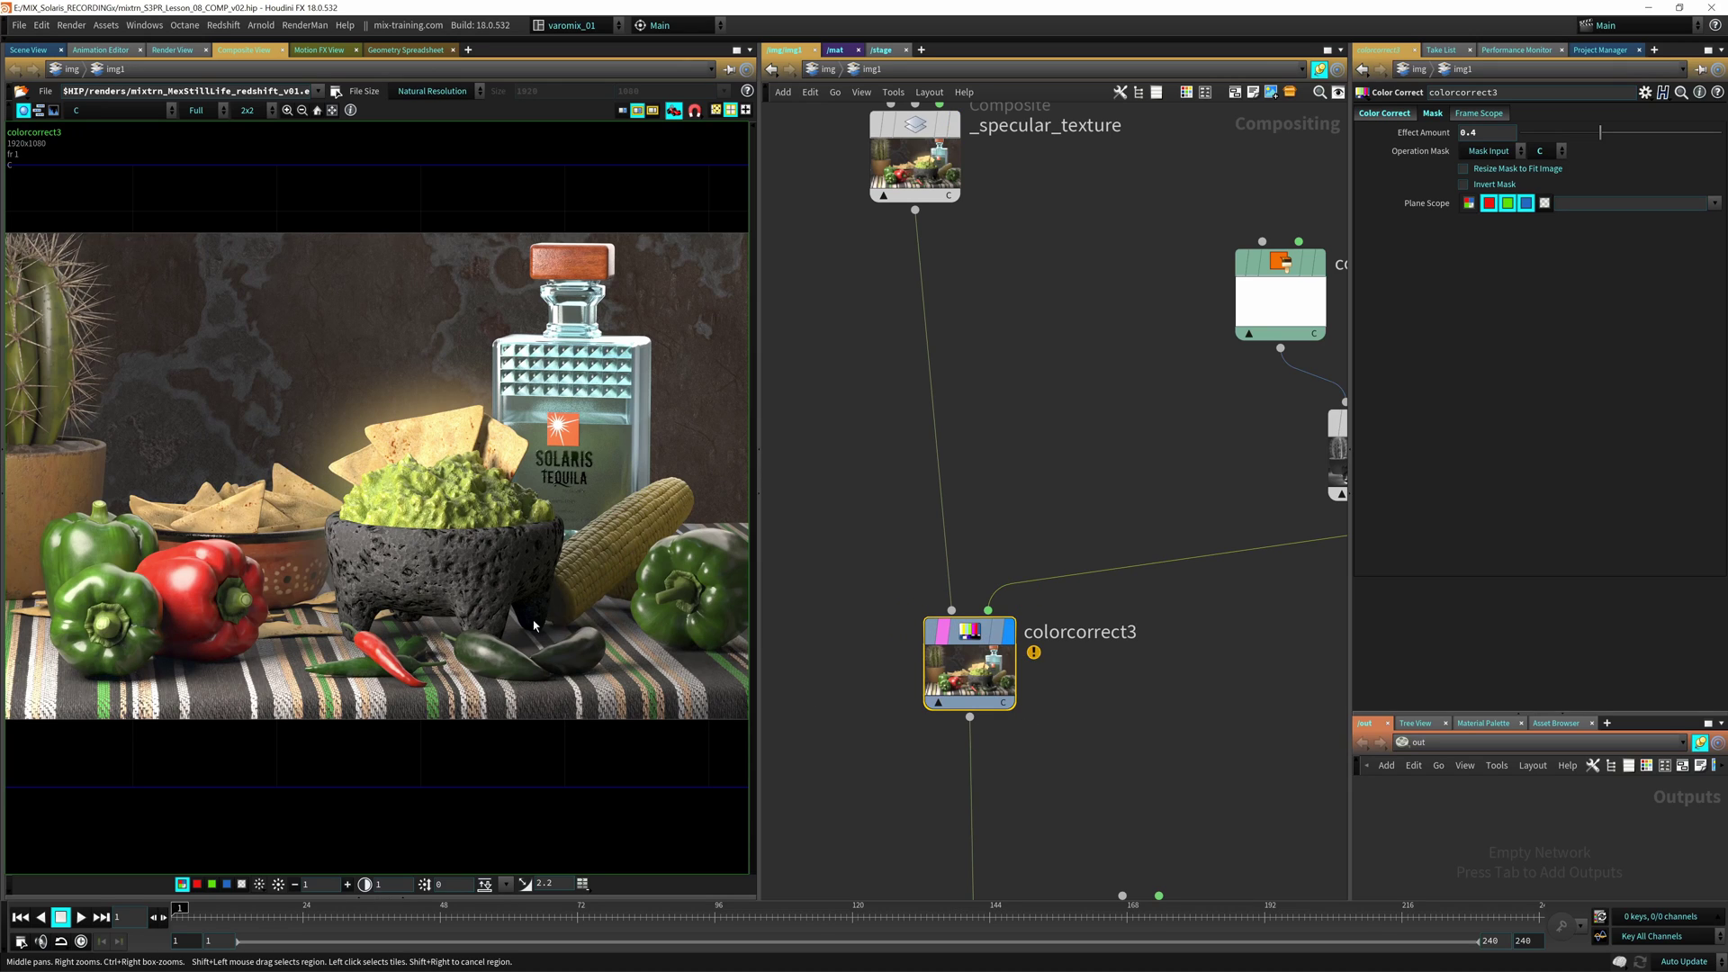
Step: Display the output of the elote_cc color correction that is masked by rotoshape1
middle_click_drag(1021, 772, 1015, 448)
middle_click_drag(1058, 691, 1013, 492)
middle_click_drag(1108, 692, 1063, 526)
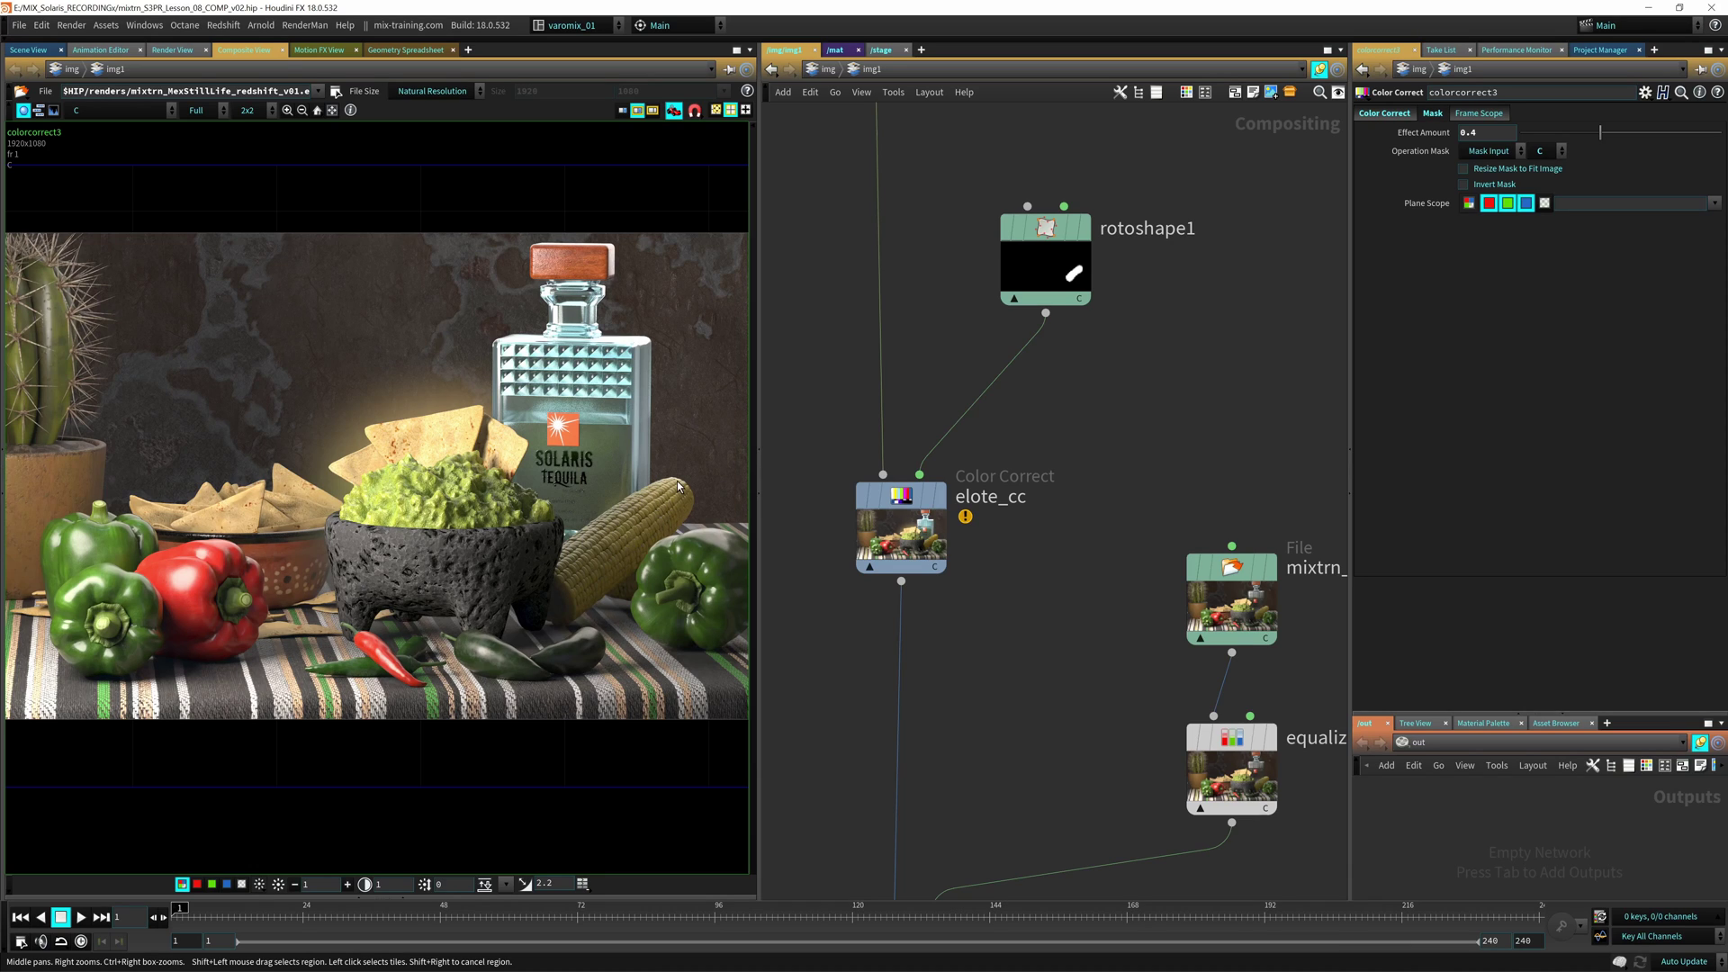
mouse_move(942, 501)
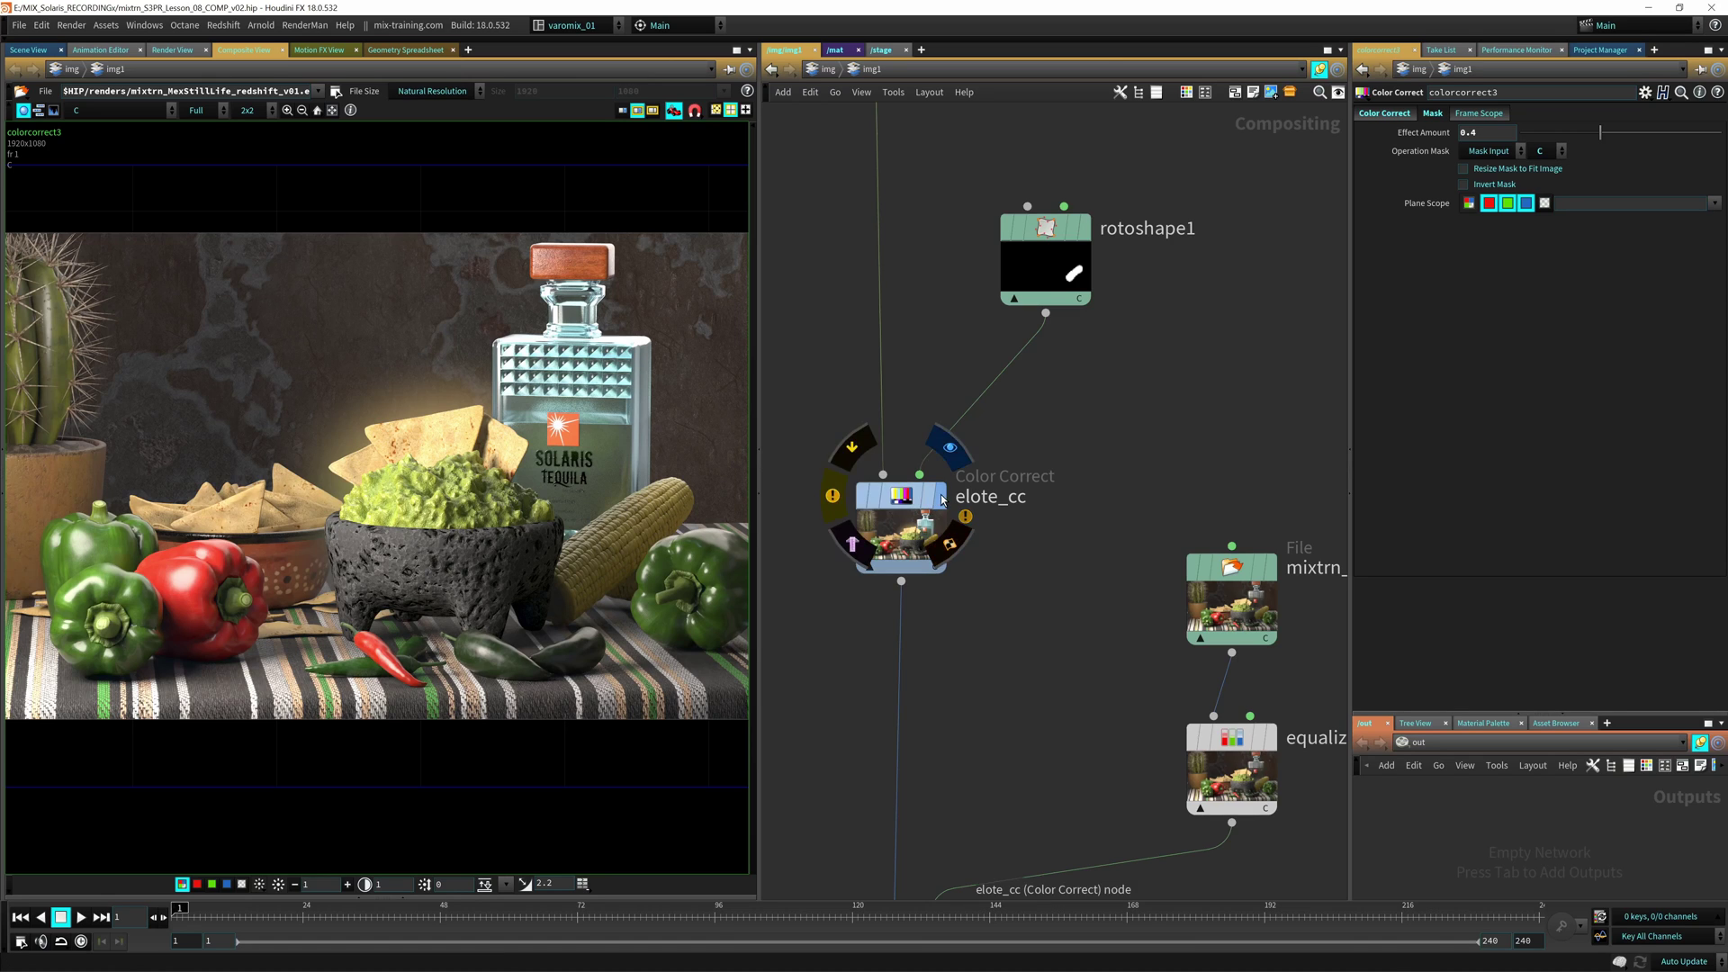
middle_click_drag(1091, 416, 1009, 391)
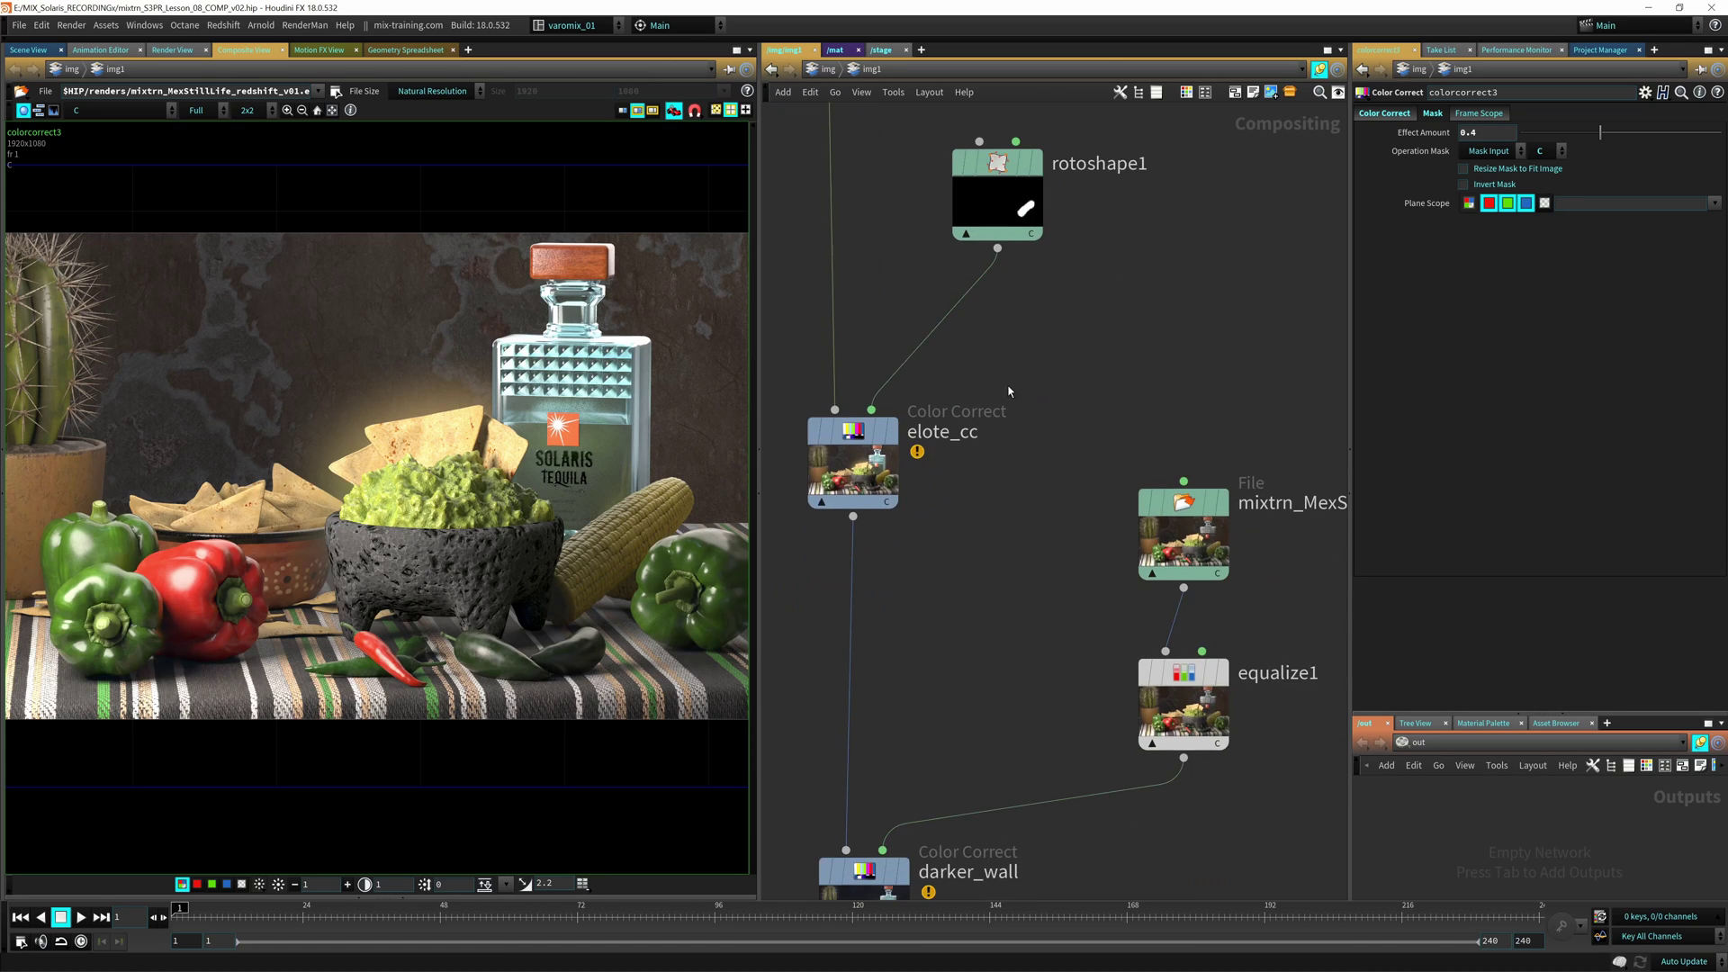
middle_click_drag(926, 548, 980, 504)
left_click(955, 389)
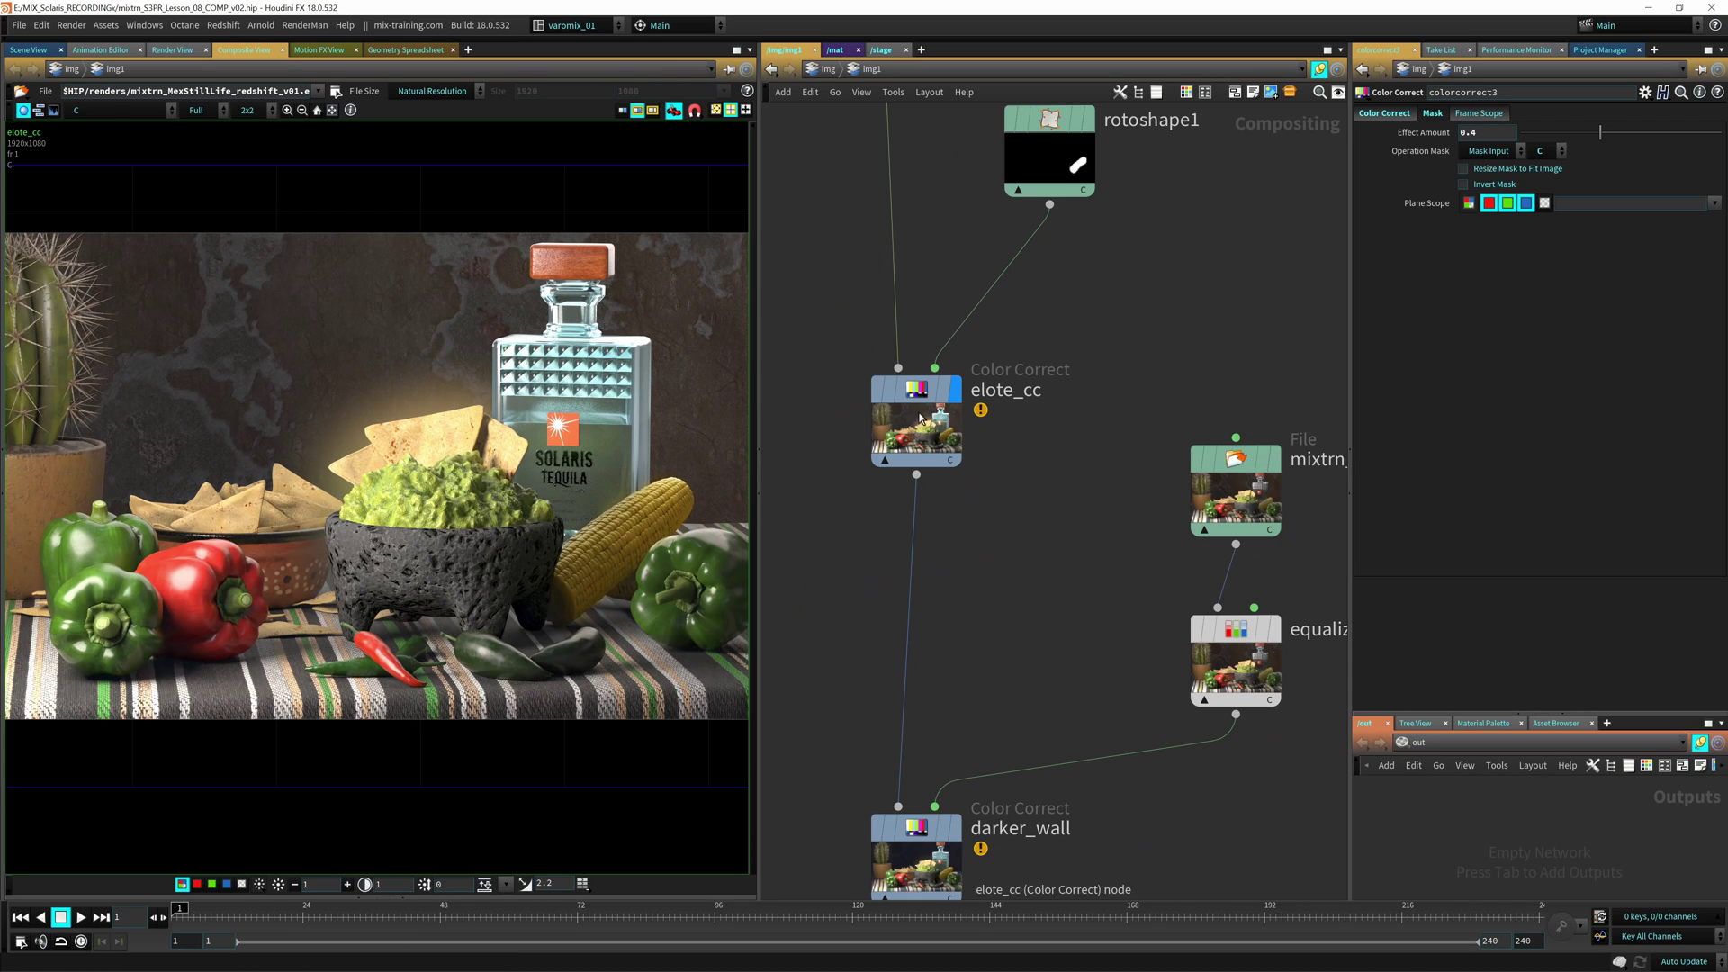
Step: Examine the rotoshape1 input of elote_cc and show the node's mask settings
left_click_drag(918, 423, 900, 428)
middle_click_drag(1009, 471, 996, 664)
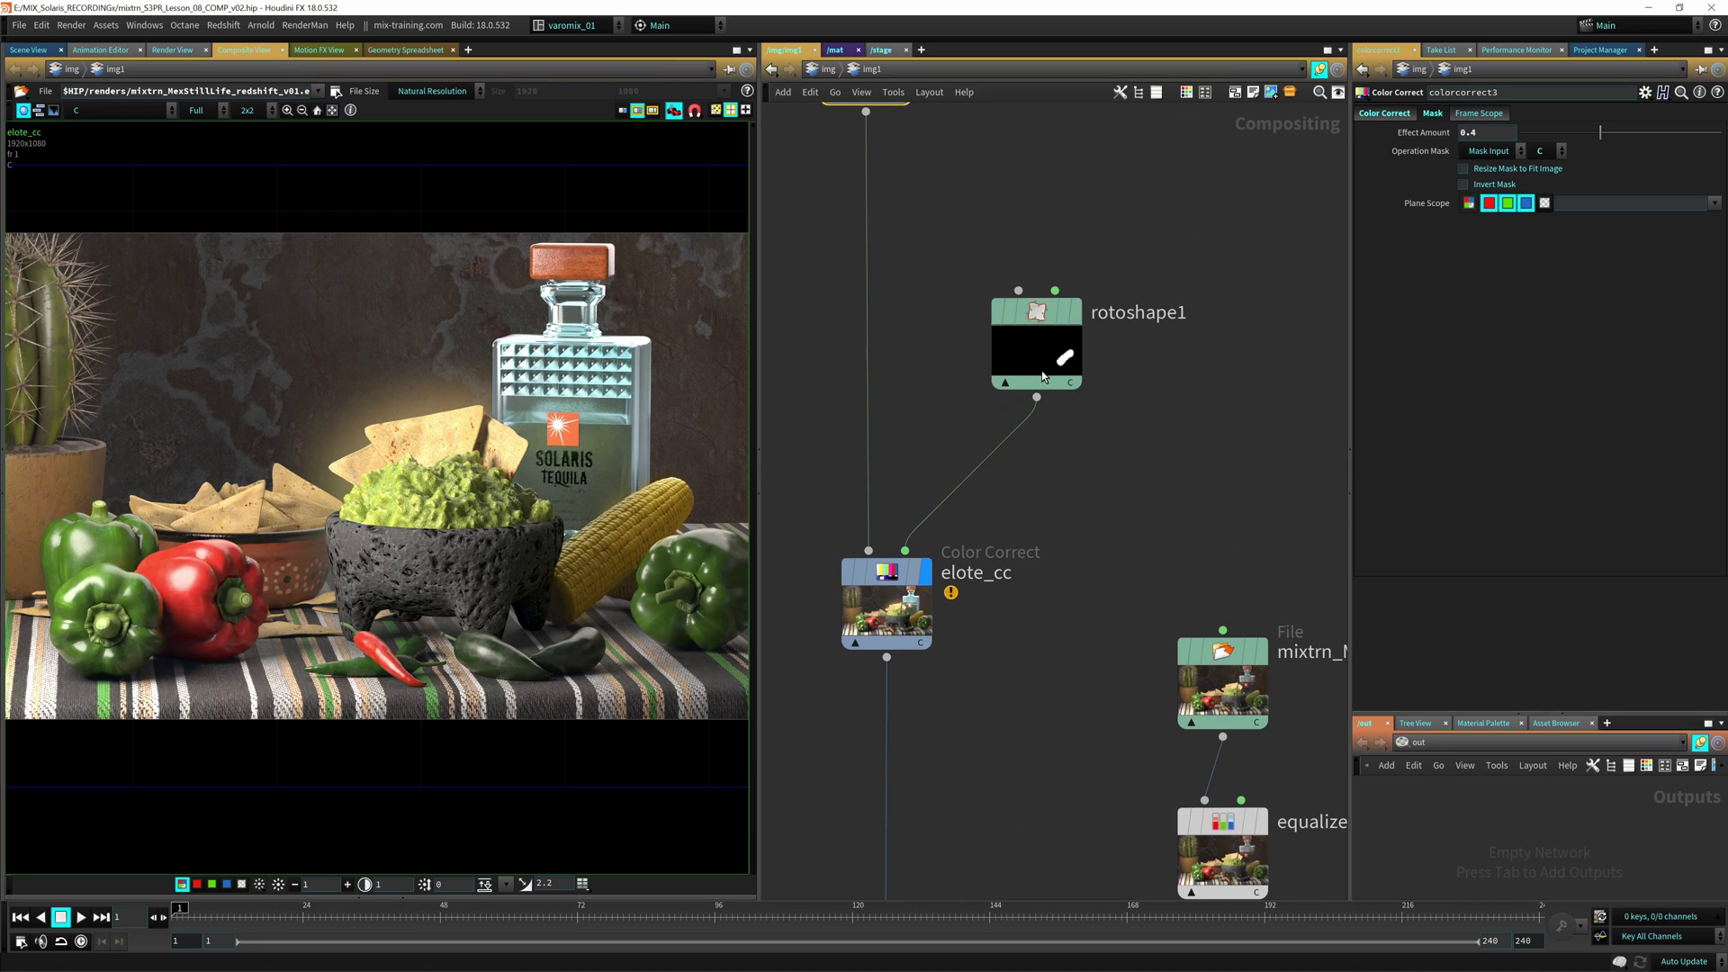
middle_click_drag(877, 628, 868, 457)
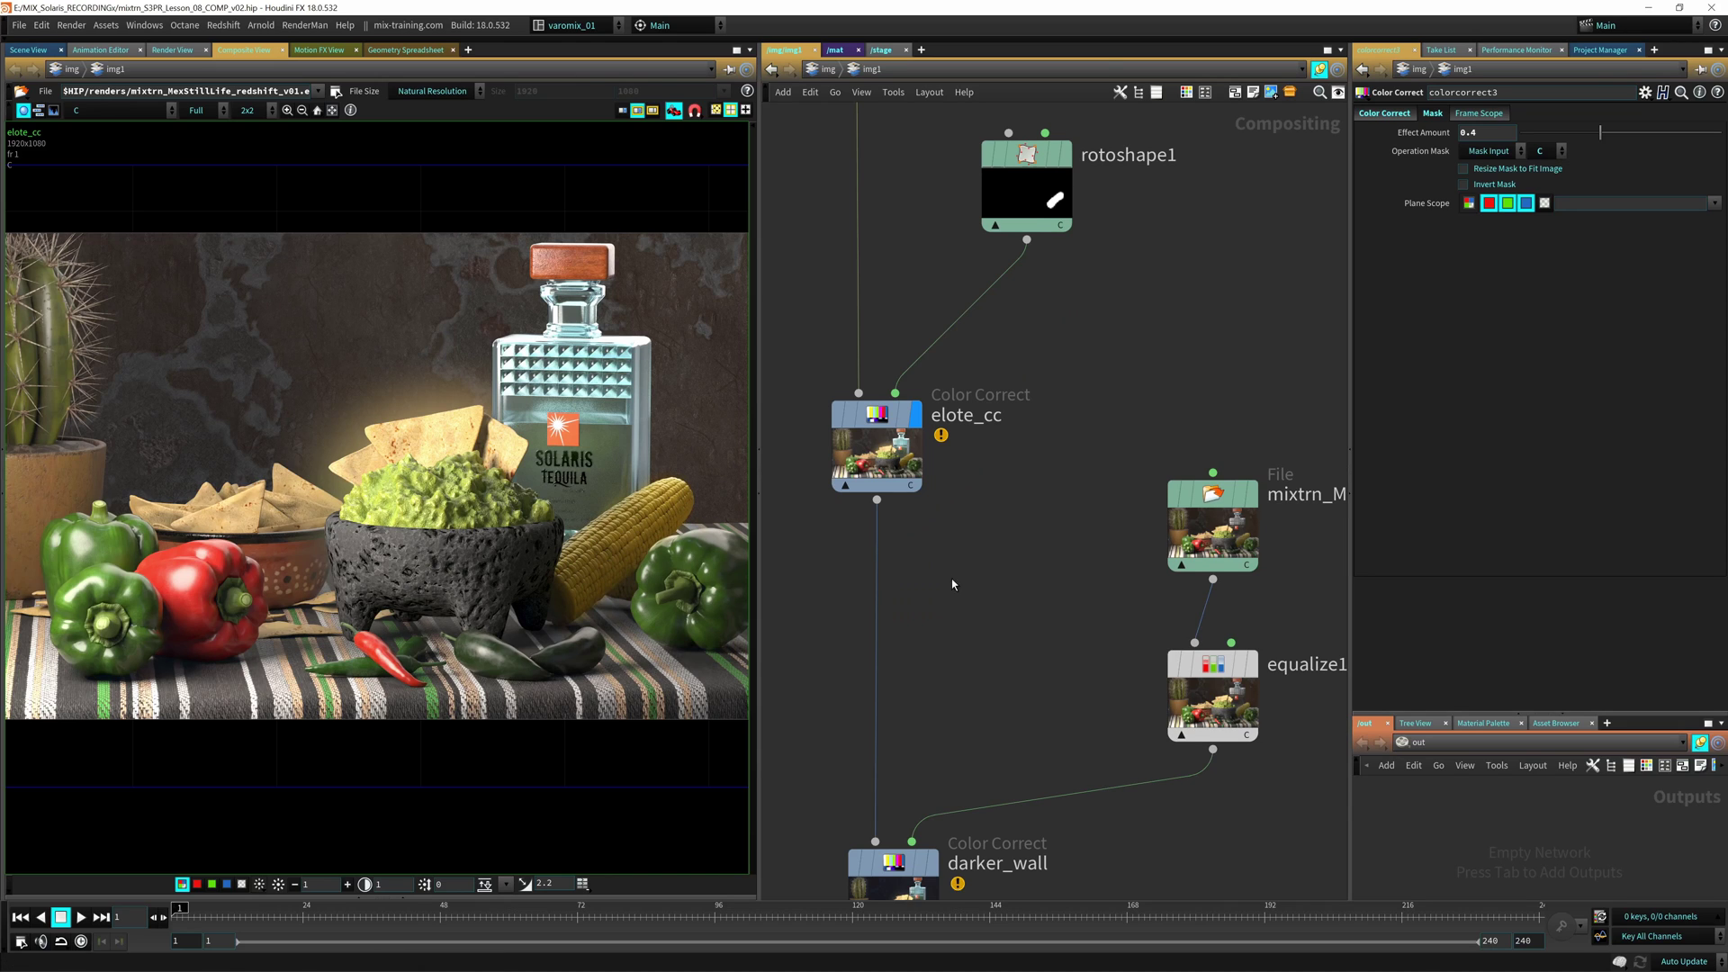
middle_click_drag(953, 582, 969, 610)
left_click(875, 476)
scroll(1033, 462, "down", 3)
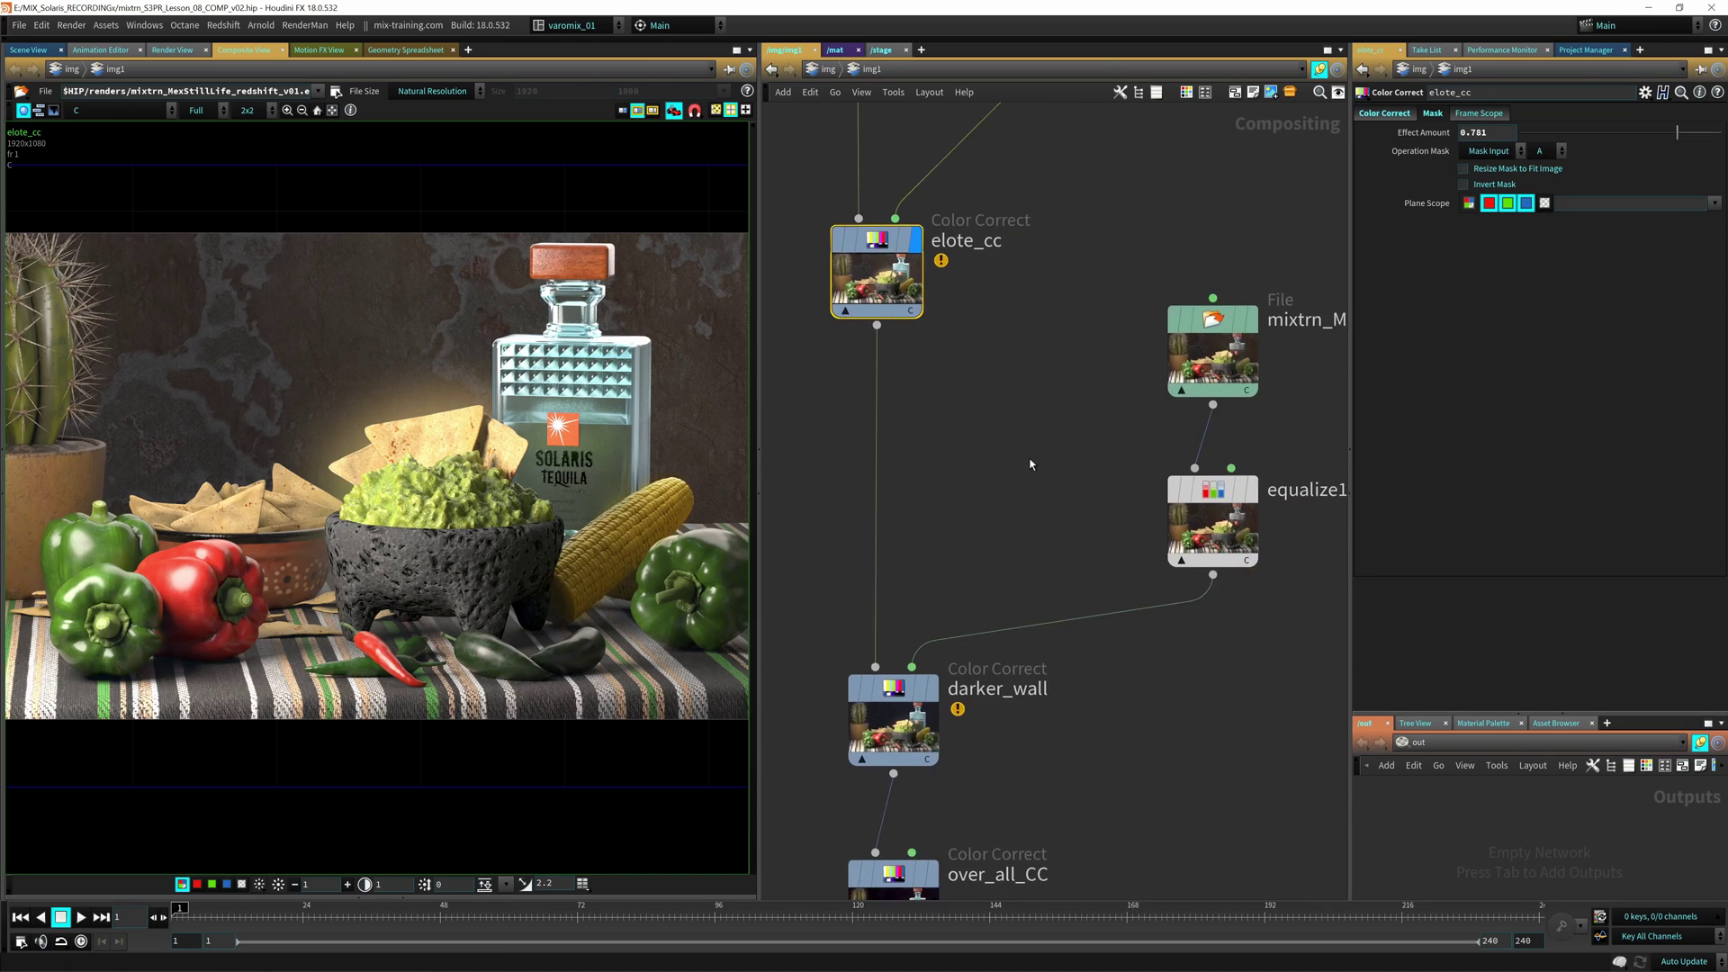
middle_click_drag(964, 542, 974, 450)
middle_click_drag(997, 355, 1008, 495)
scroll(1007, 455, "down", 2)
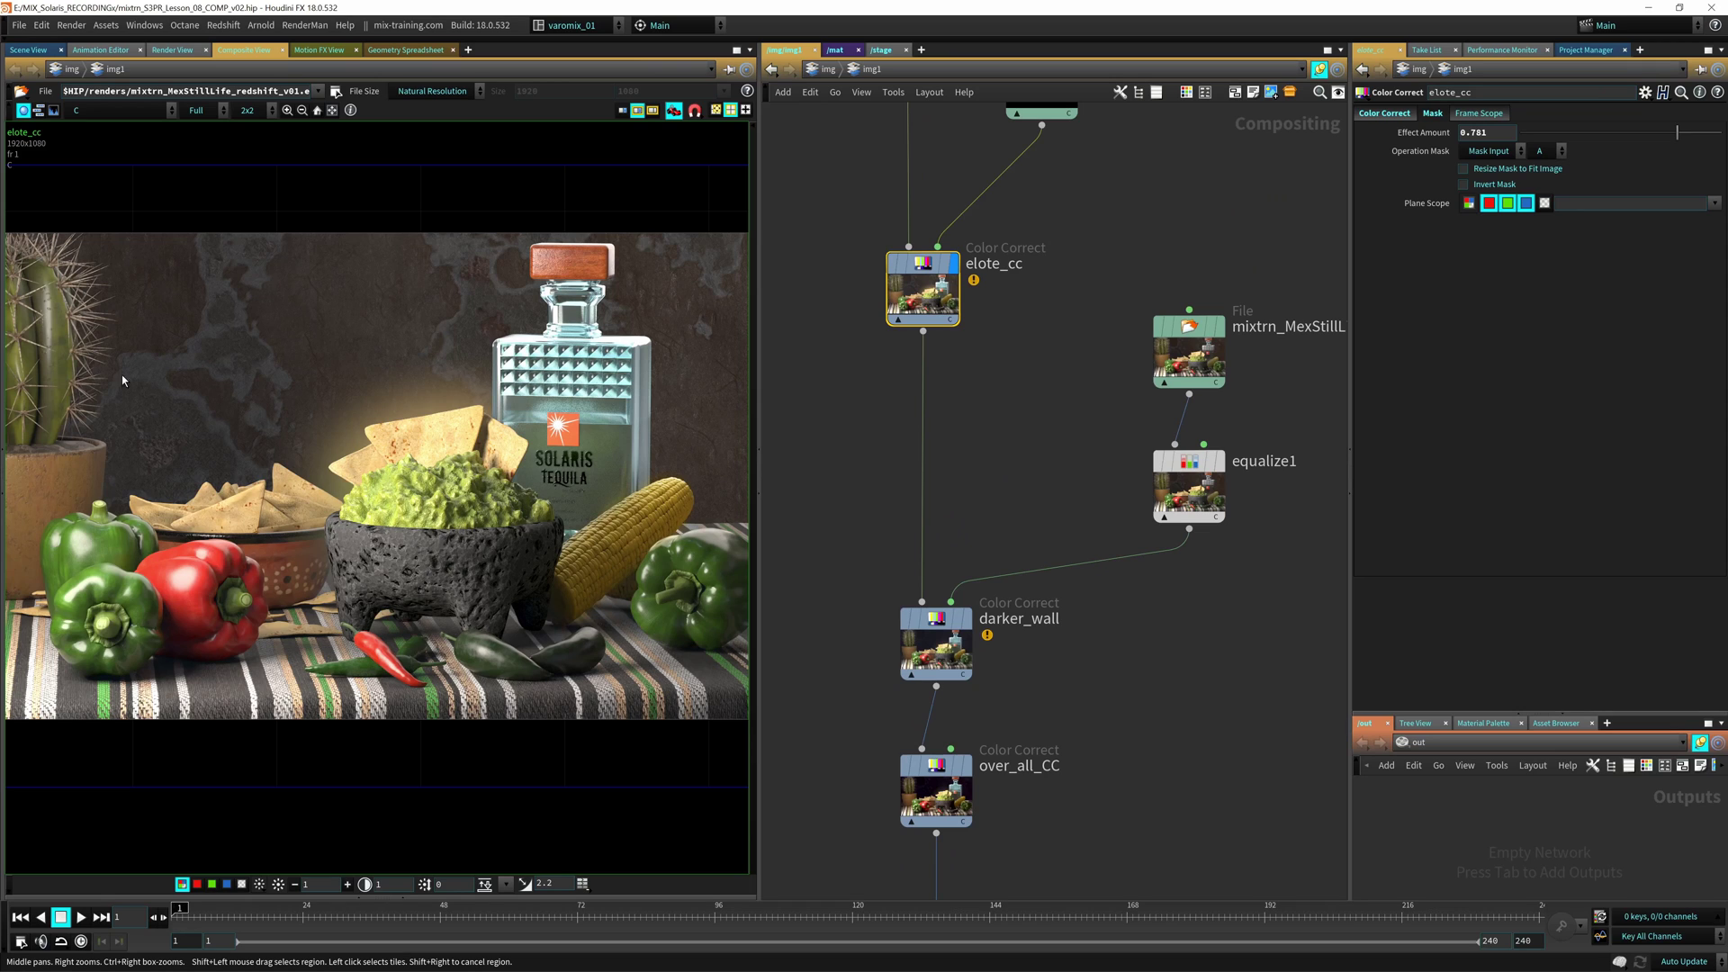
Step: Display the equalize1 node fed by the Karma render file and show its equalize settings
middle_click_drag(996, 465, 909, 448)
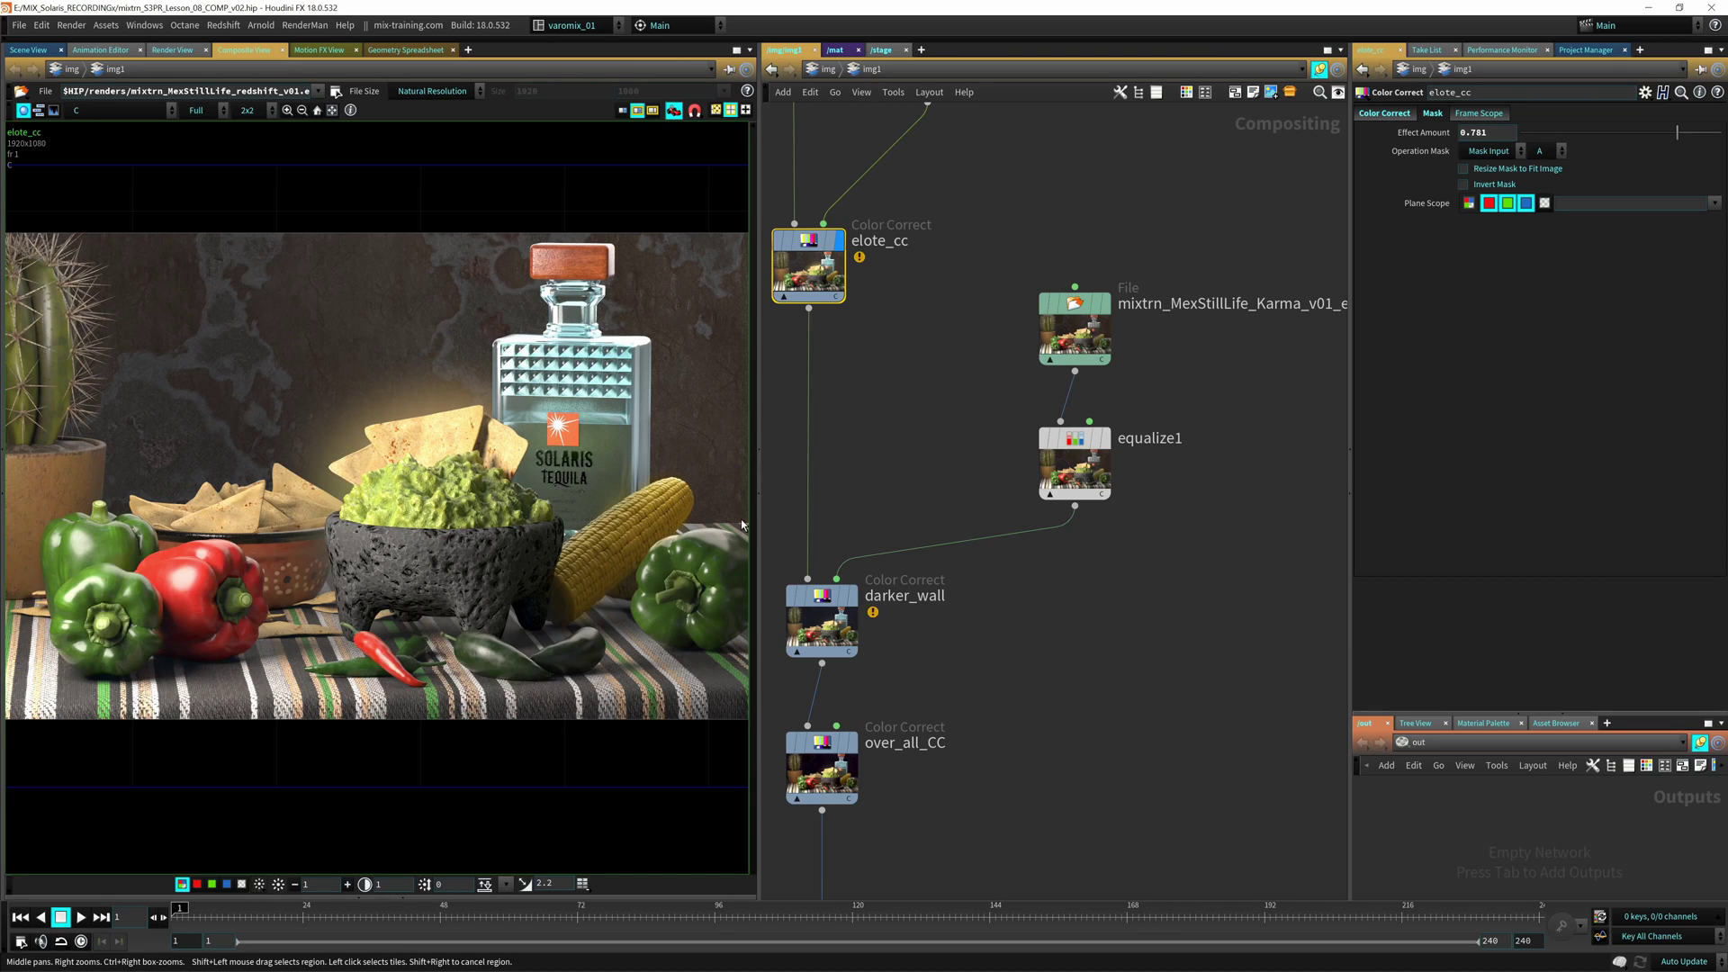
mouse_move(893, 479)
middle_mouse_down()
mouse_move(903, 380)
mouse_move(912, 406)
mouse_move(876, 482)
middle_mouse_up()
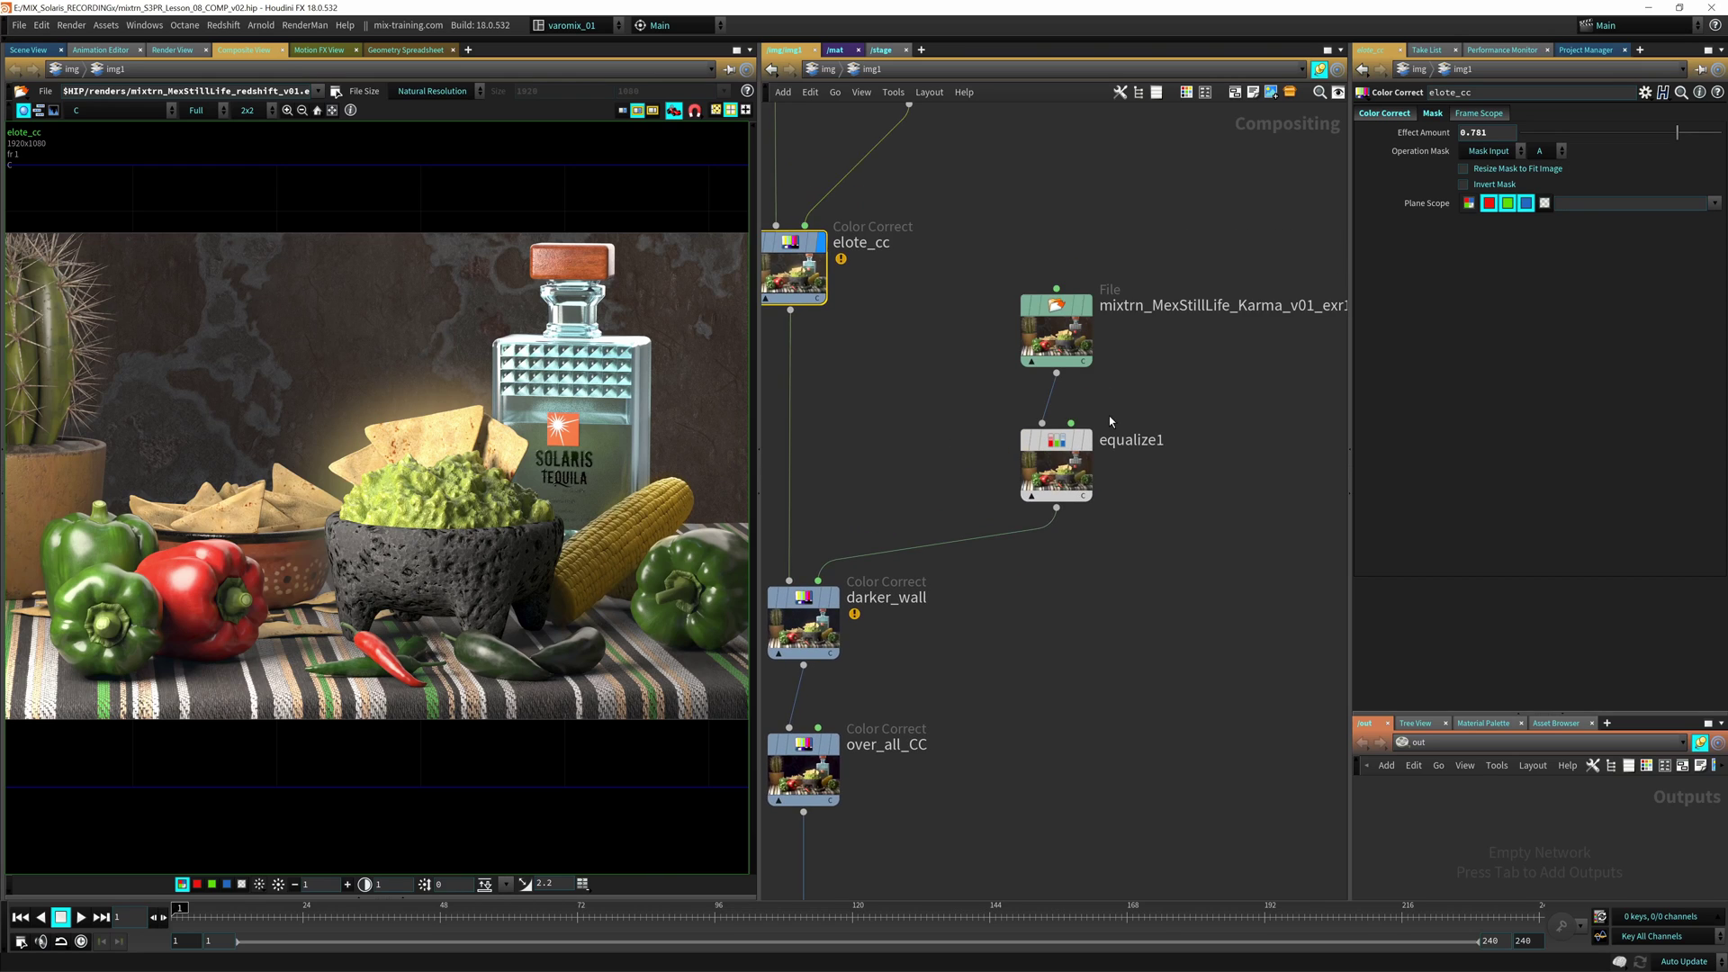
middle_click_drag(1202, 353, 1057, 419)
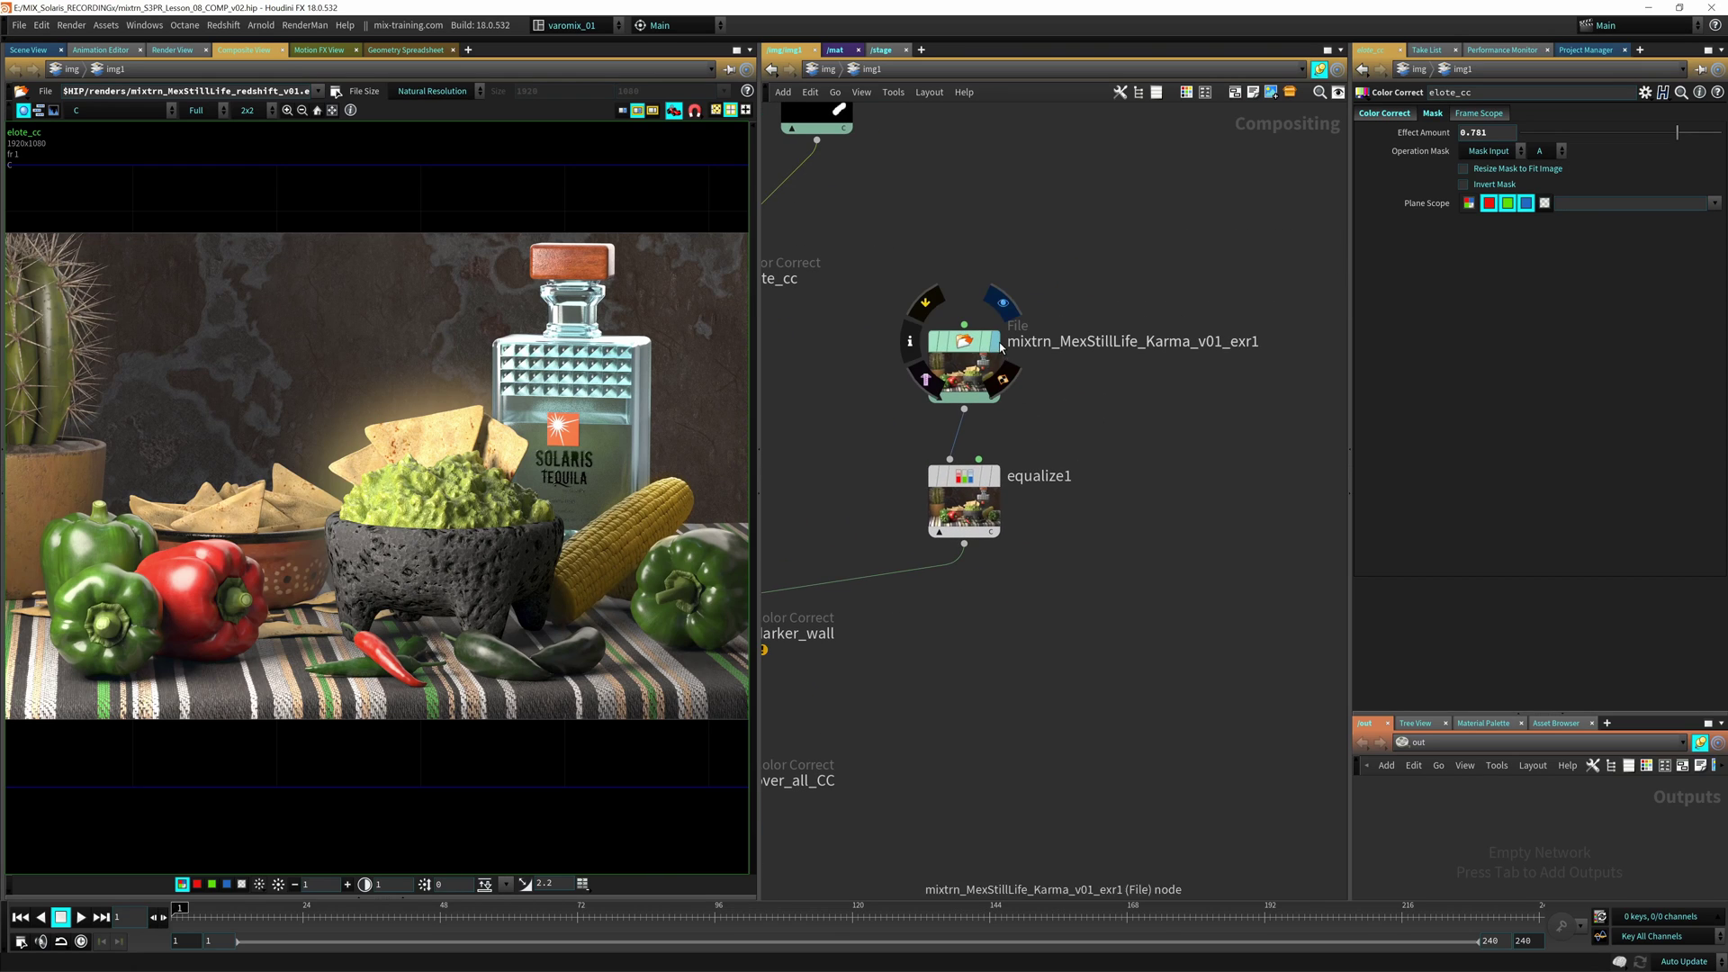
left_click(965, 383)
left_click(995, 484)
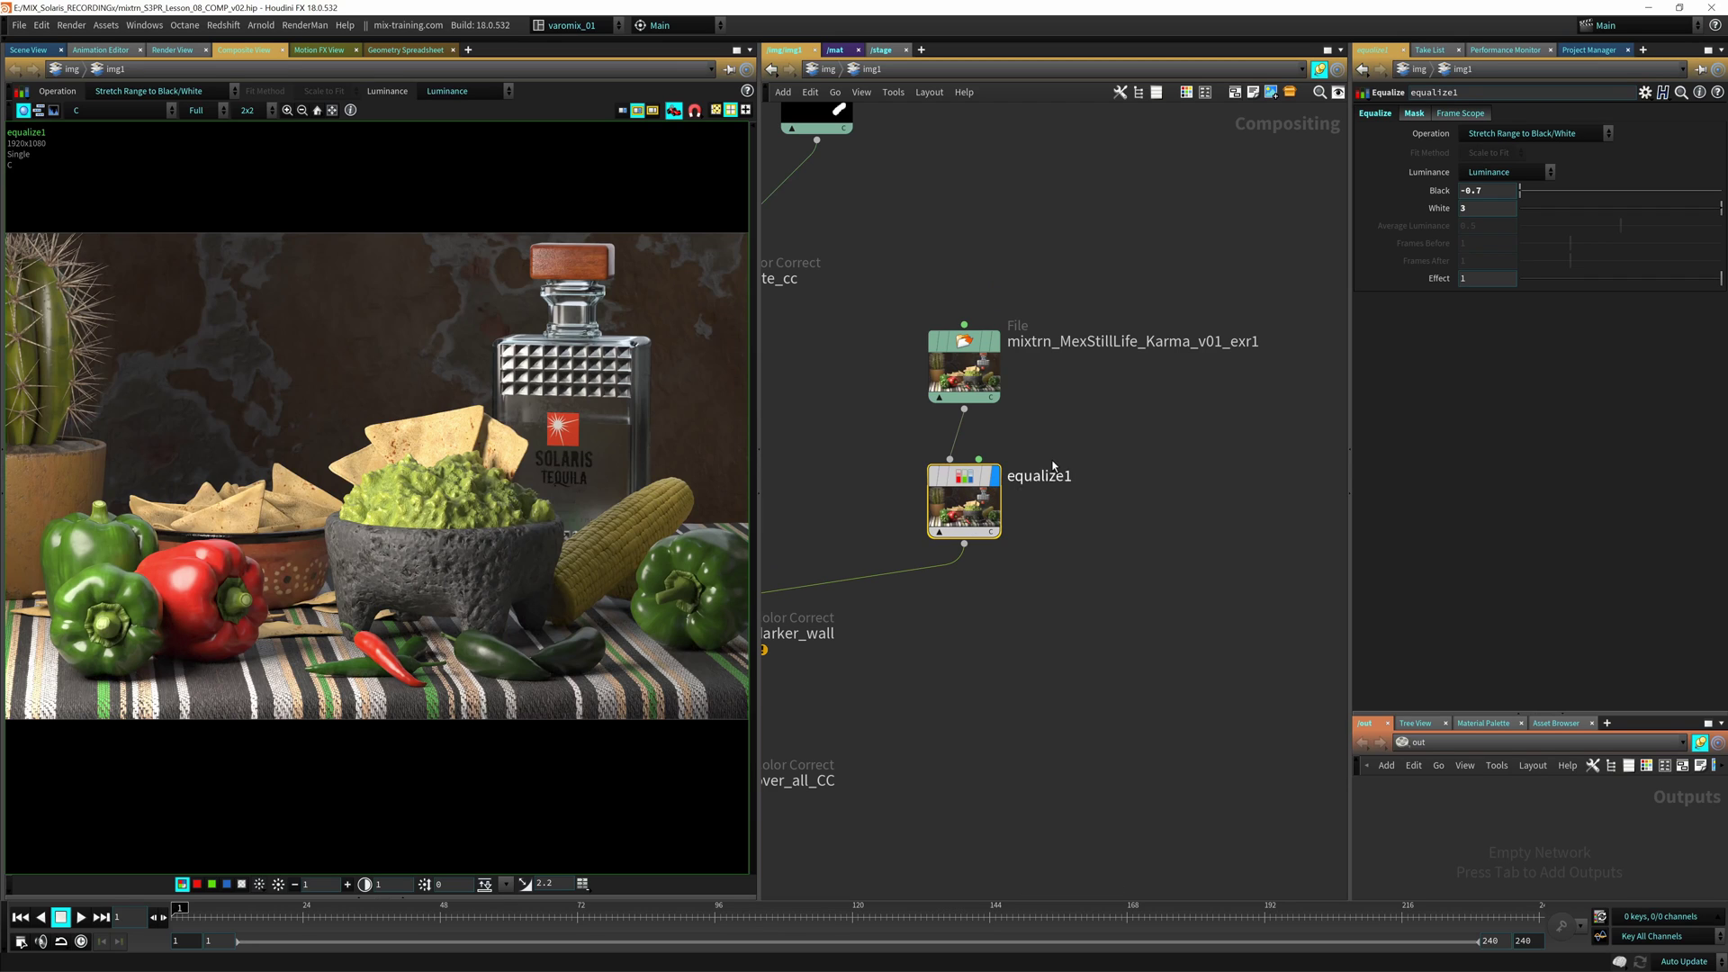
middle_click_drag(1042, 437, 1079, 421)
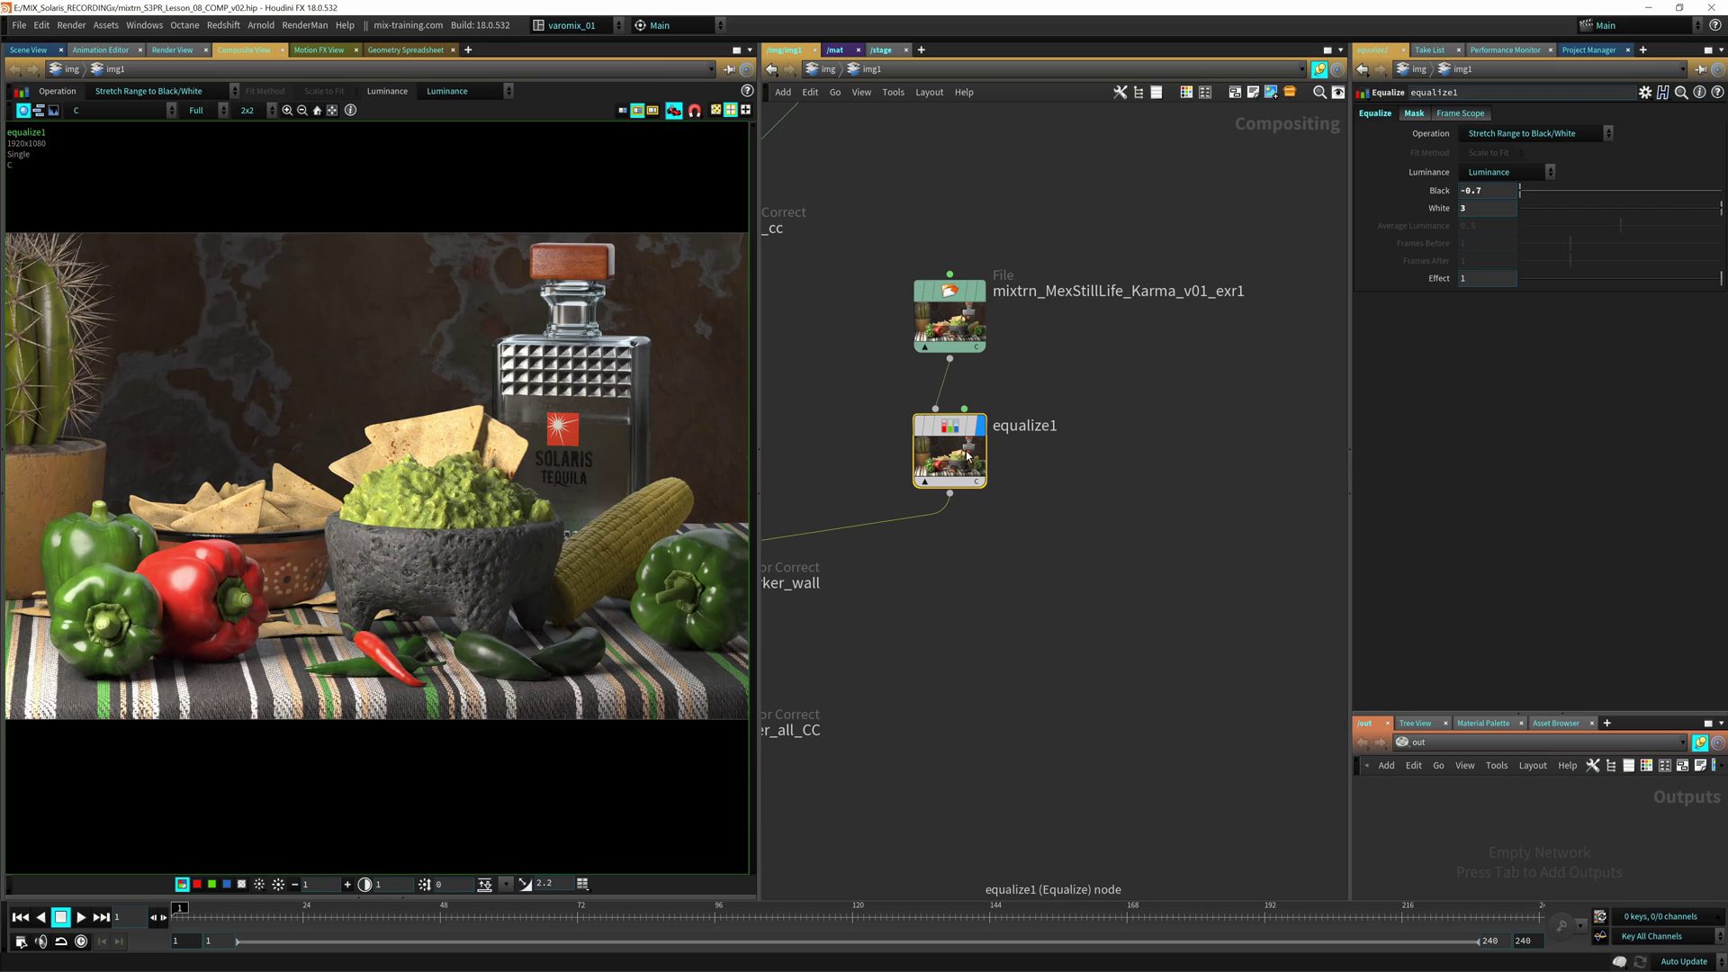
Step: Show equalize1's mask settings with the depth plane scope and view its depth plane
mouse_move(933, 461)
left_click(1415, 113)
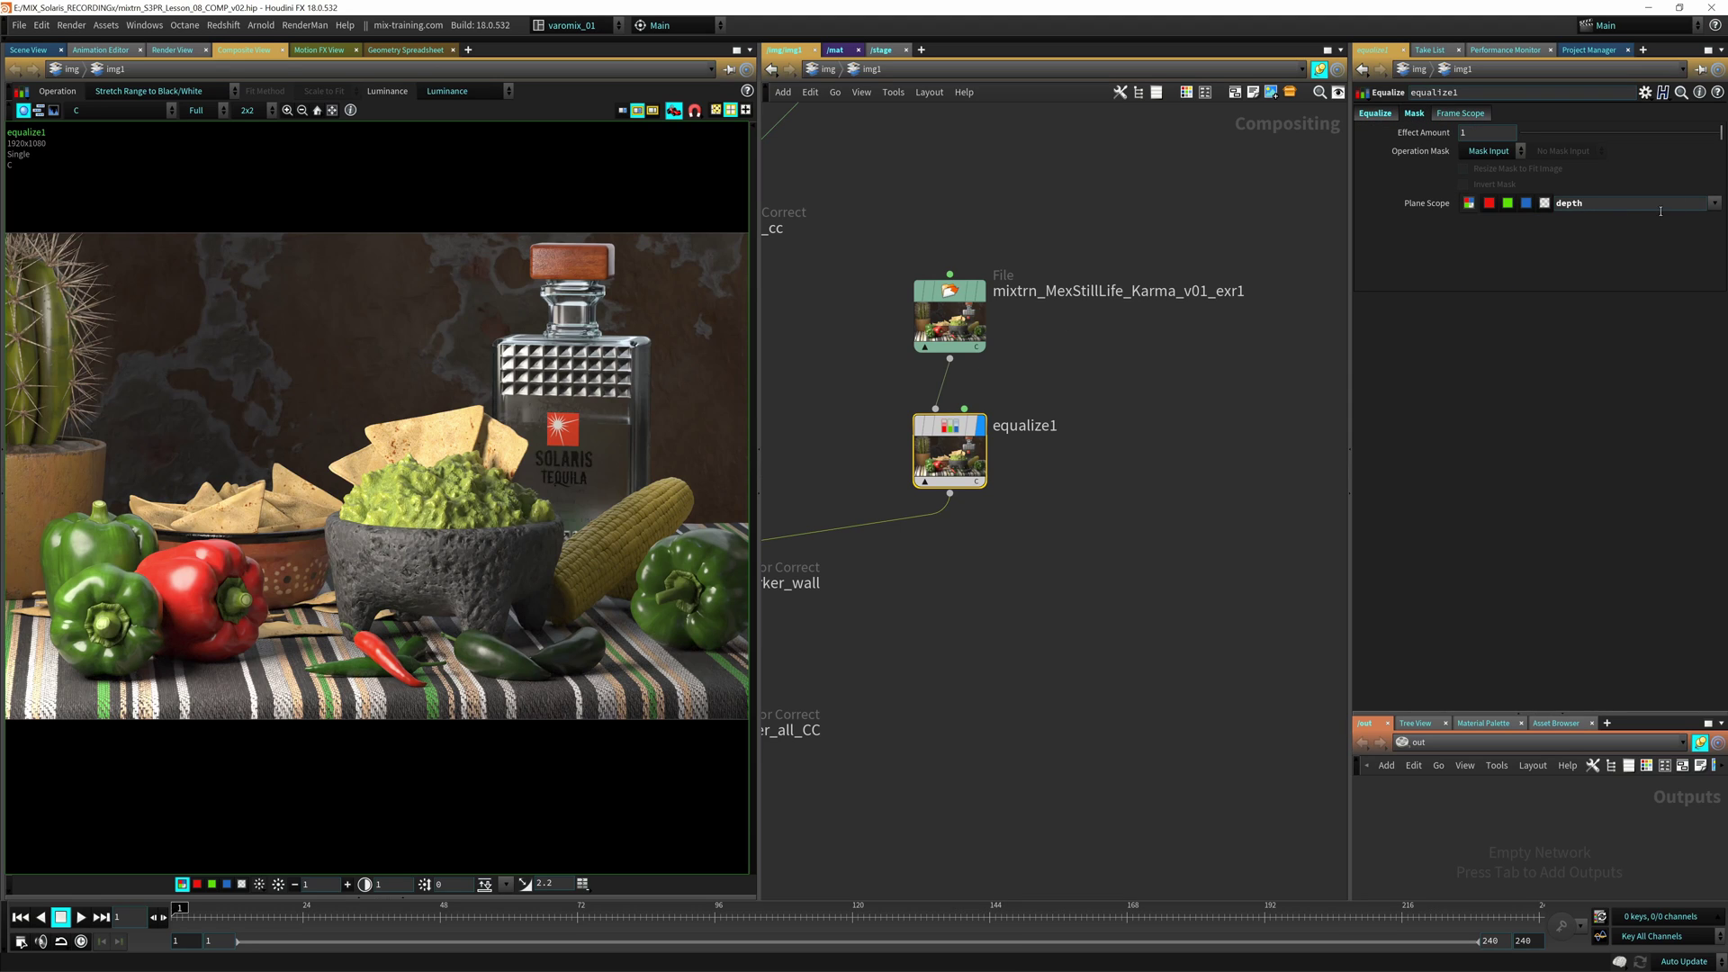
left_click(1624, 205)
left_click(149, 112)
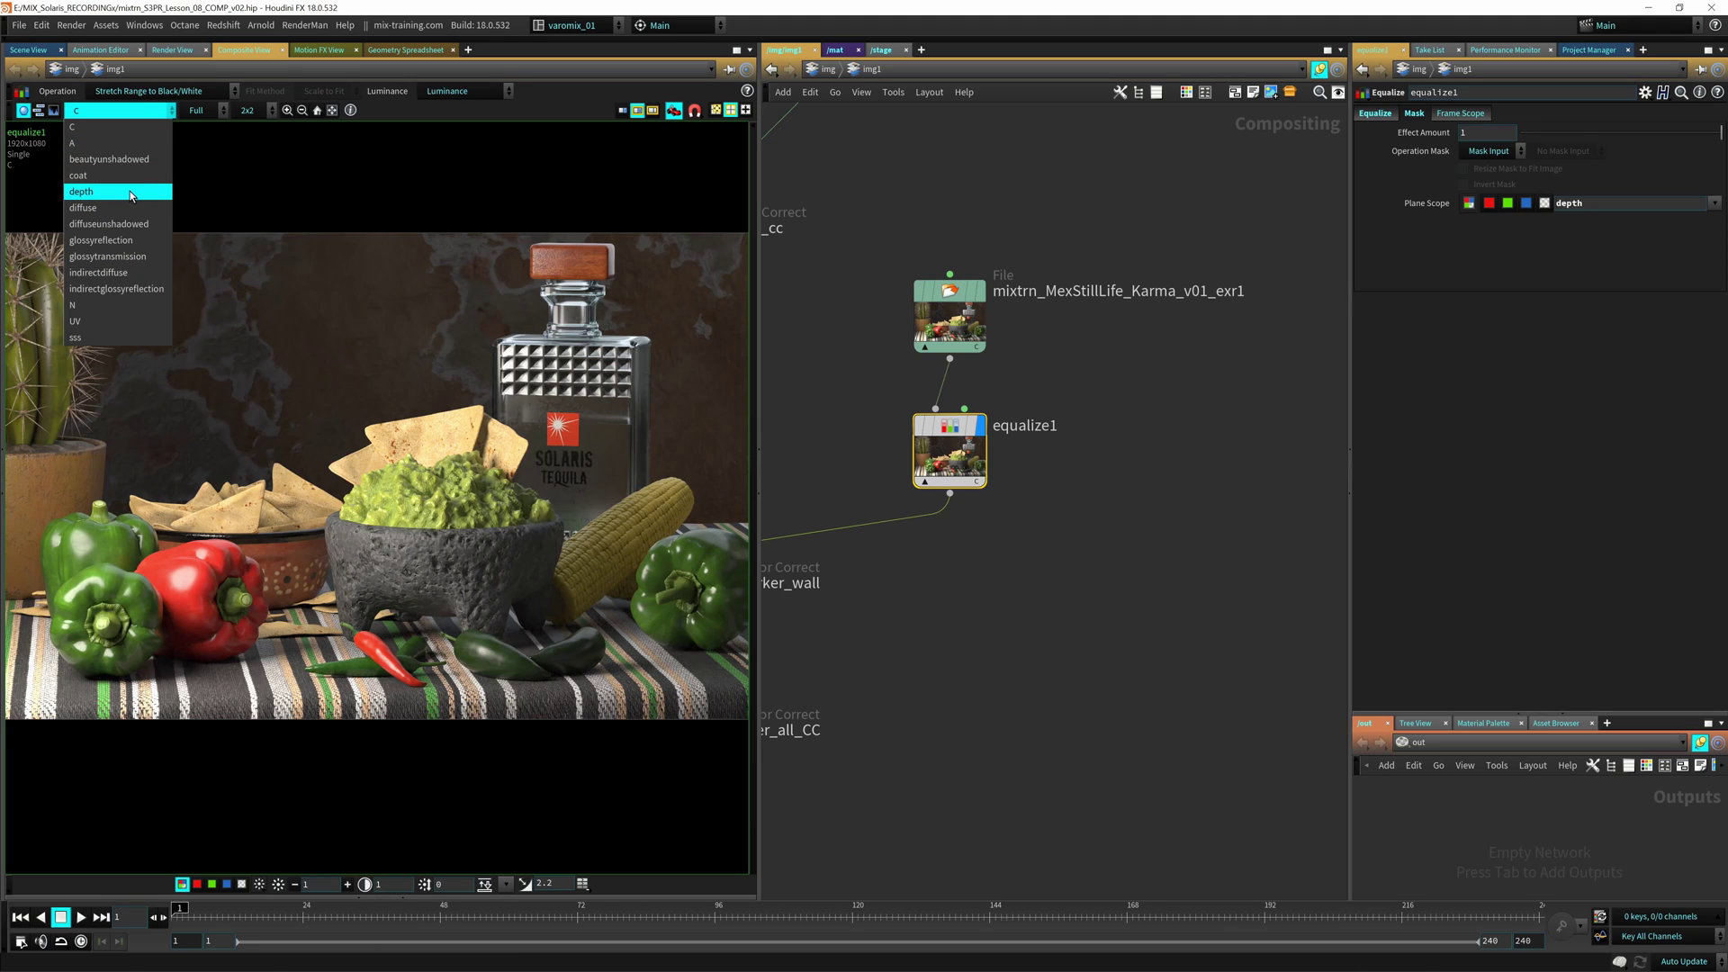
left_click(133, 111)
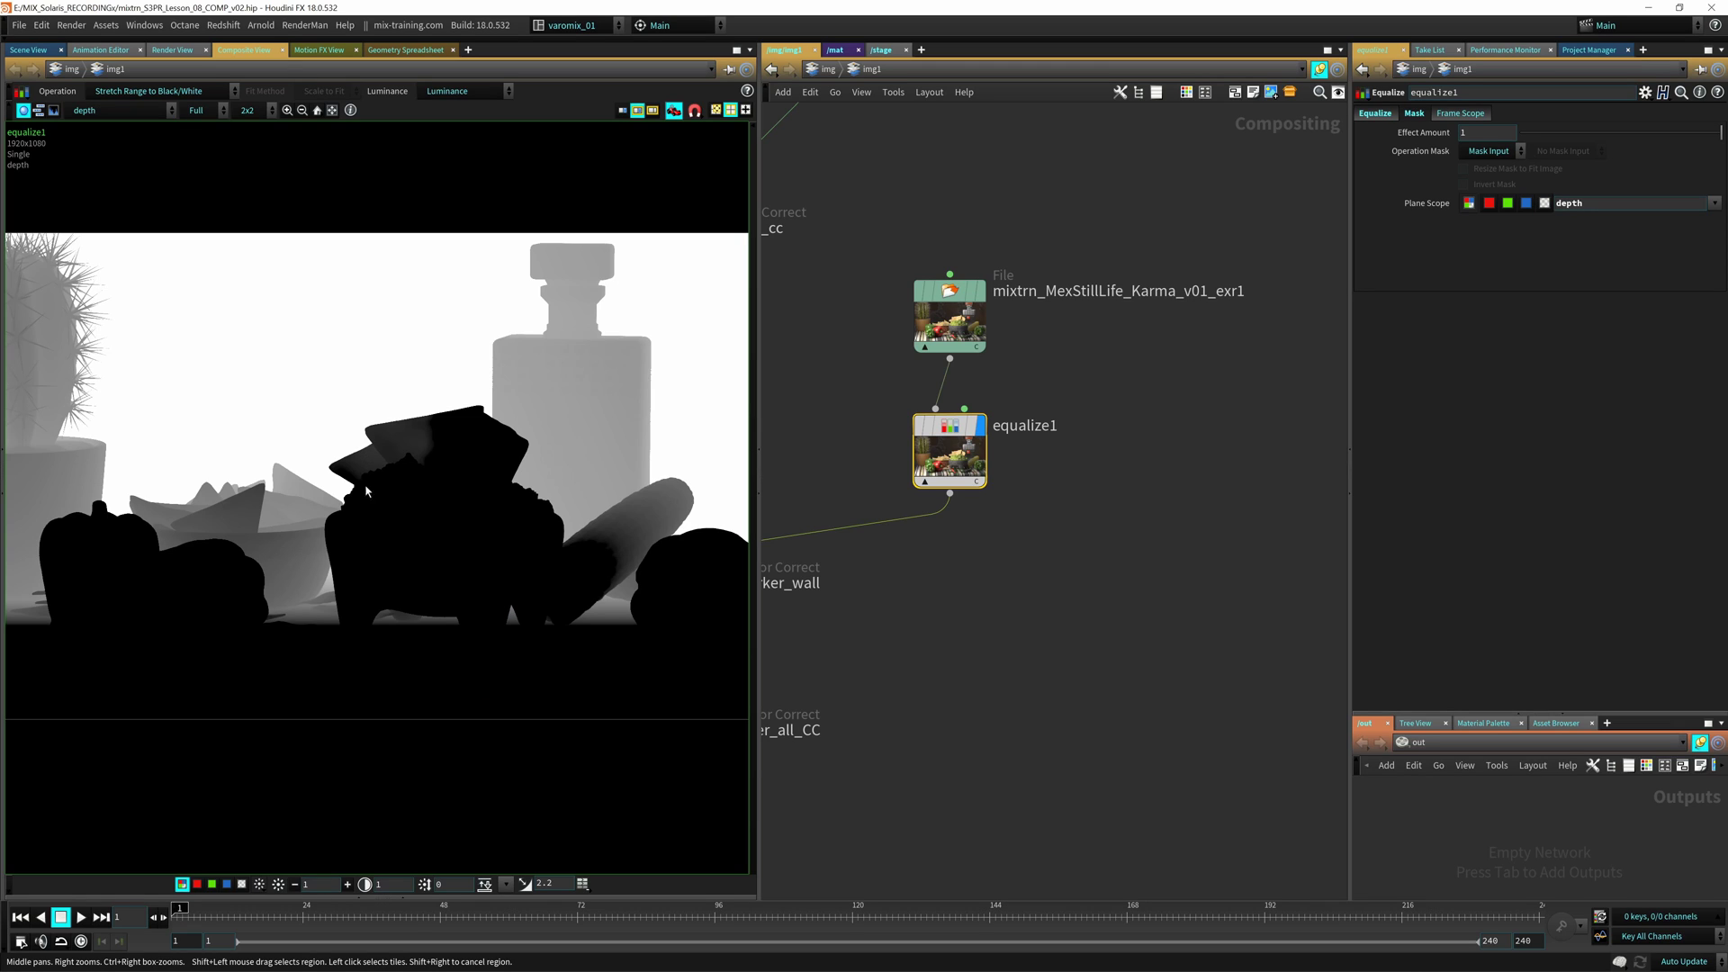
middle_click_drag(912, 531, 995, 489)
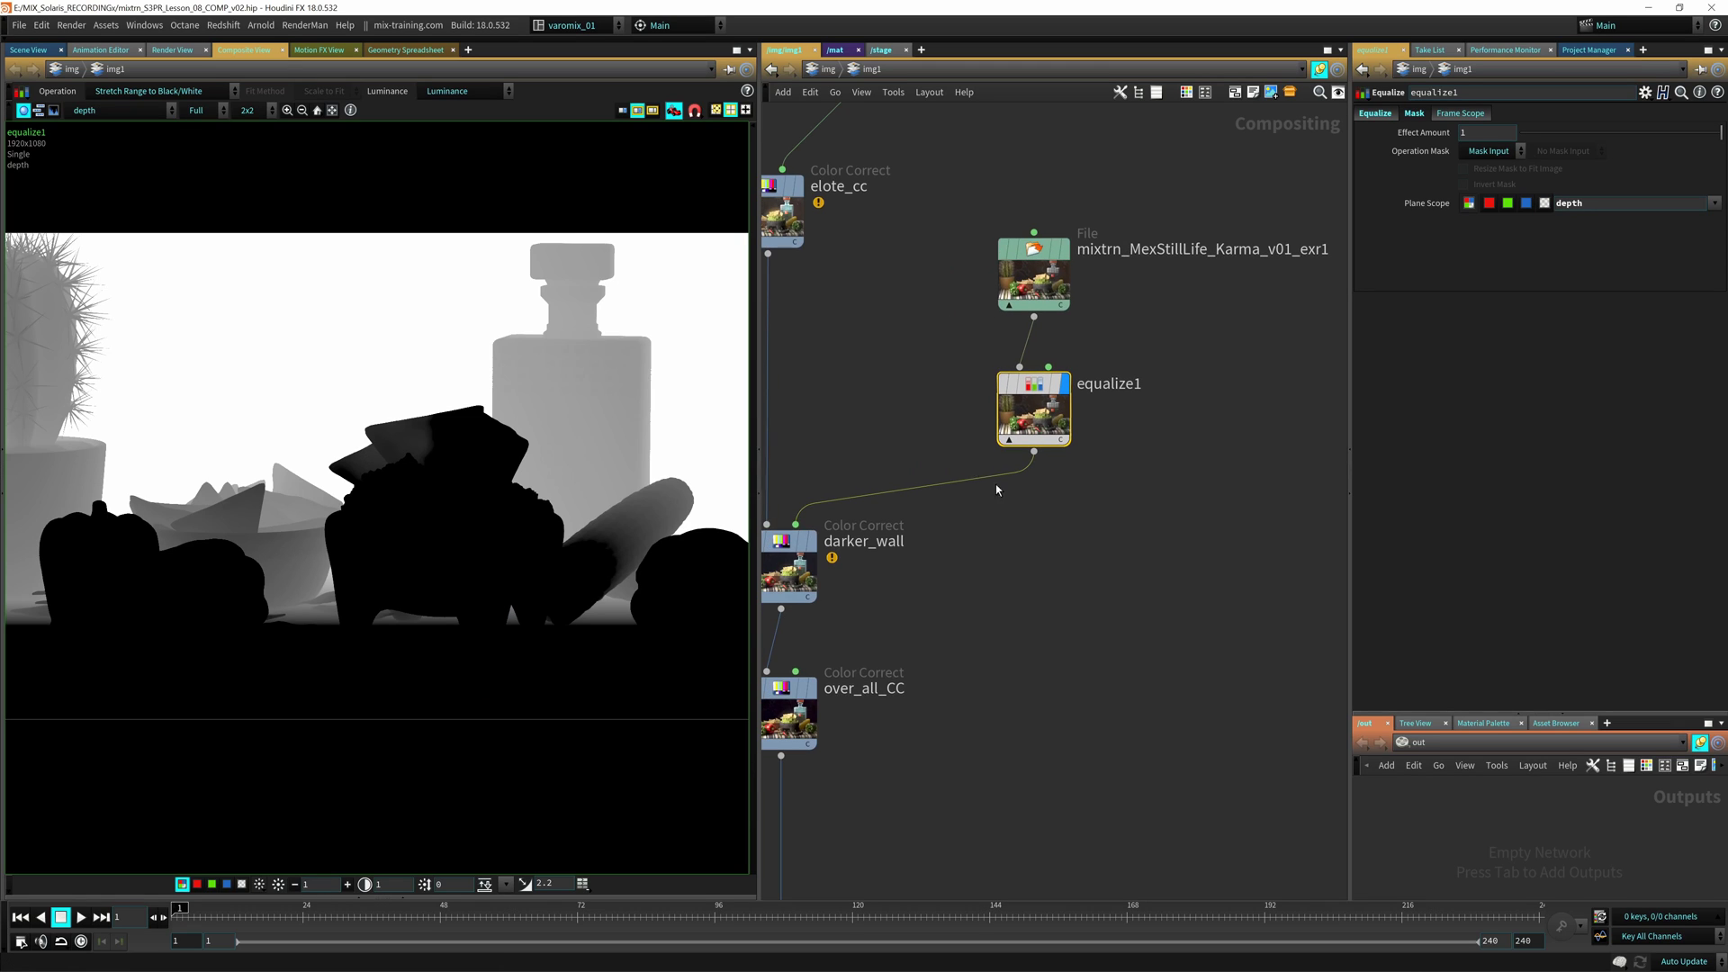
Step: Try lower mask effect amounts such as 0.129 on equalize1 while viewing the depth plane, and restore the amount to 1
left_click(1559, 133)
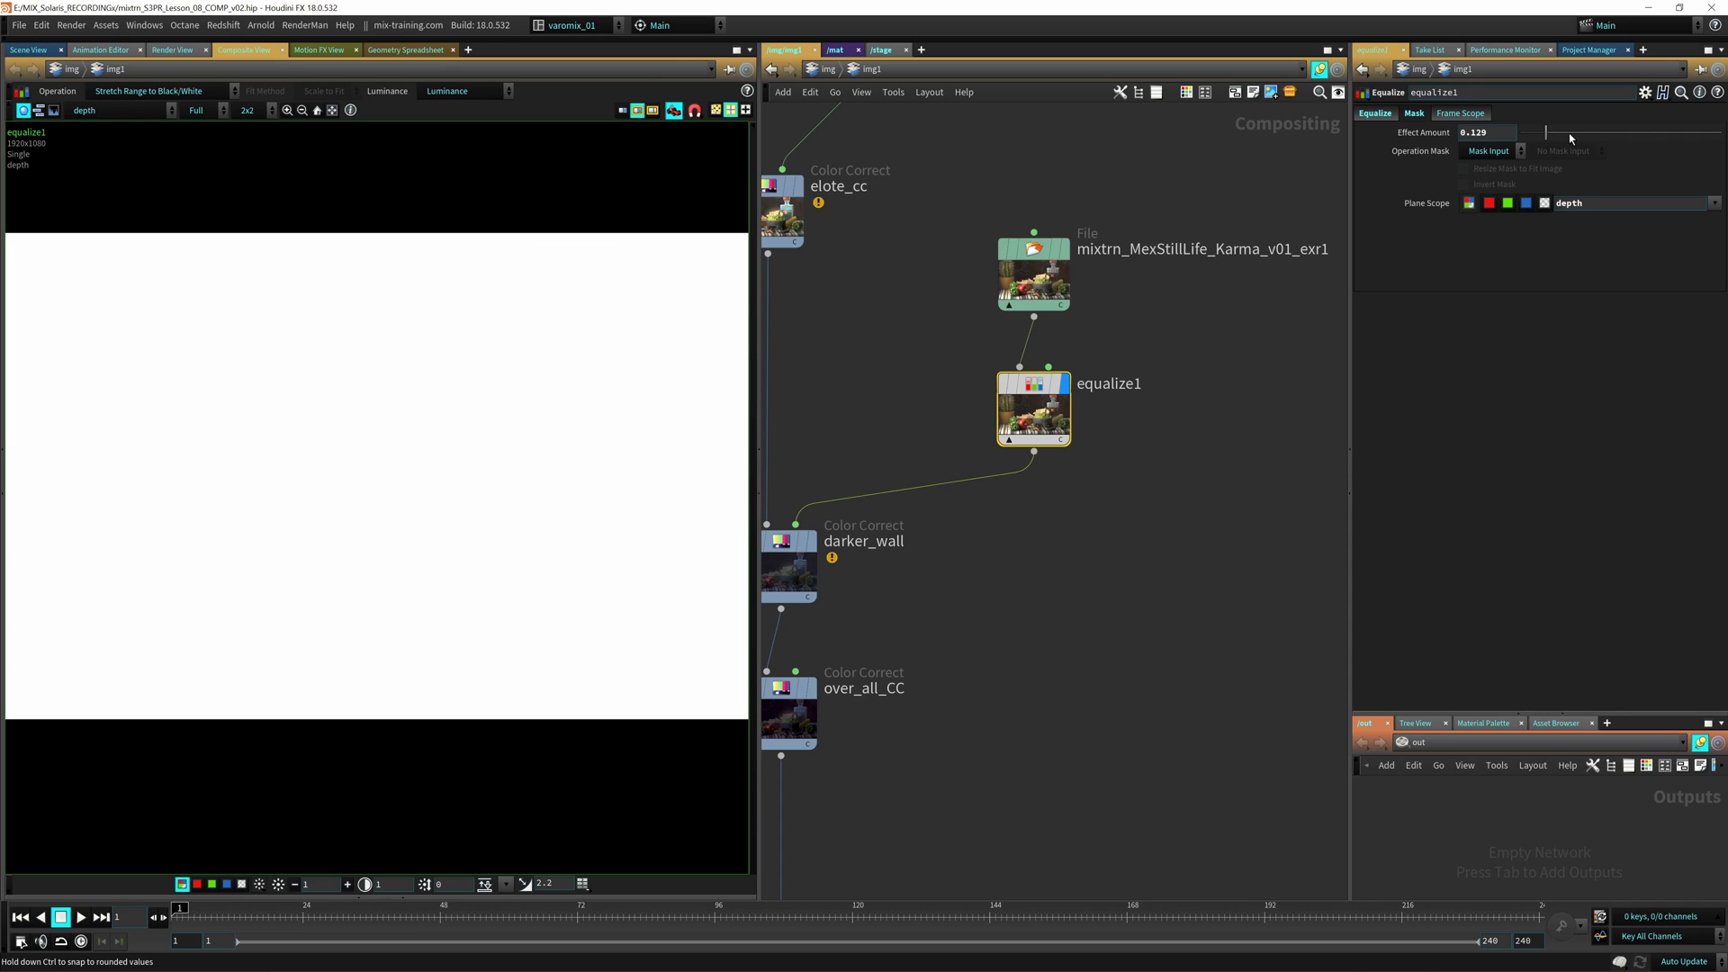
left_click(1599, 132)
left_click(1701, 133)
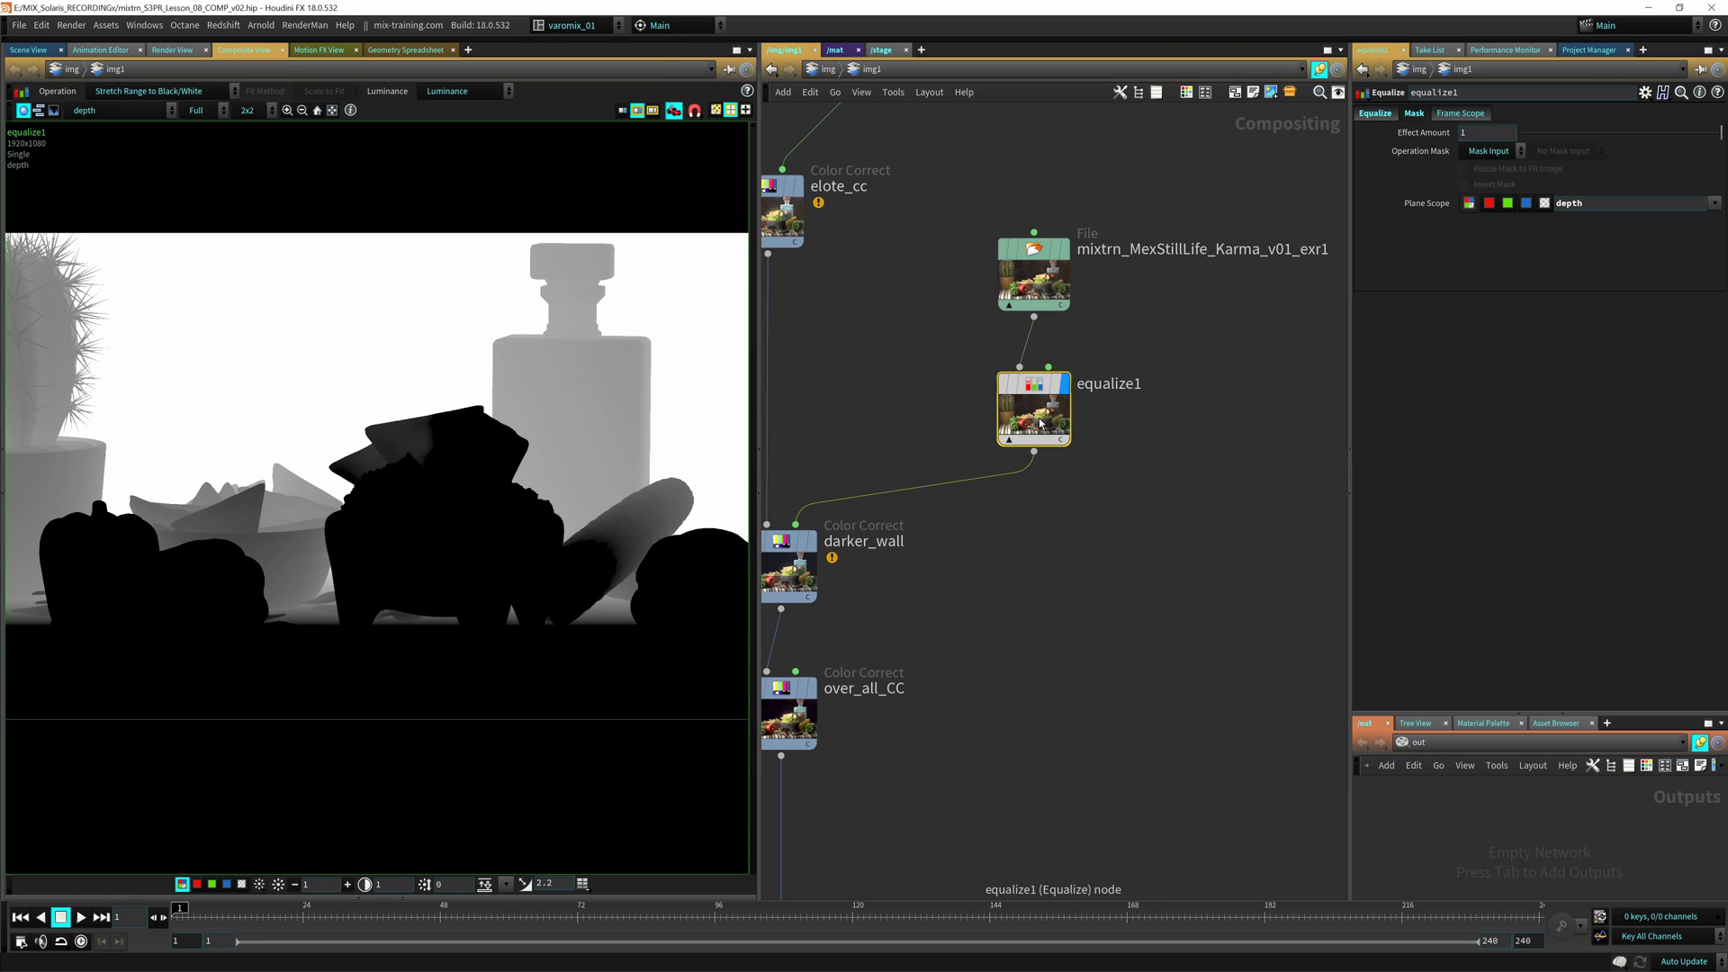
Step: Show the black and white range values of the equalize1 node
left_click(1375, 113)
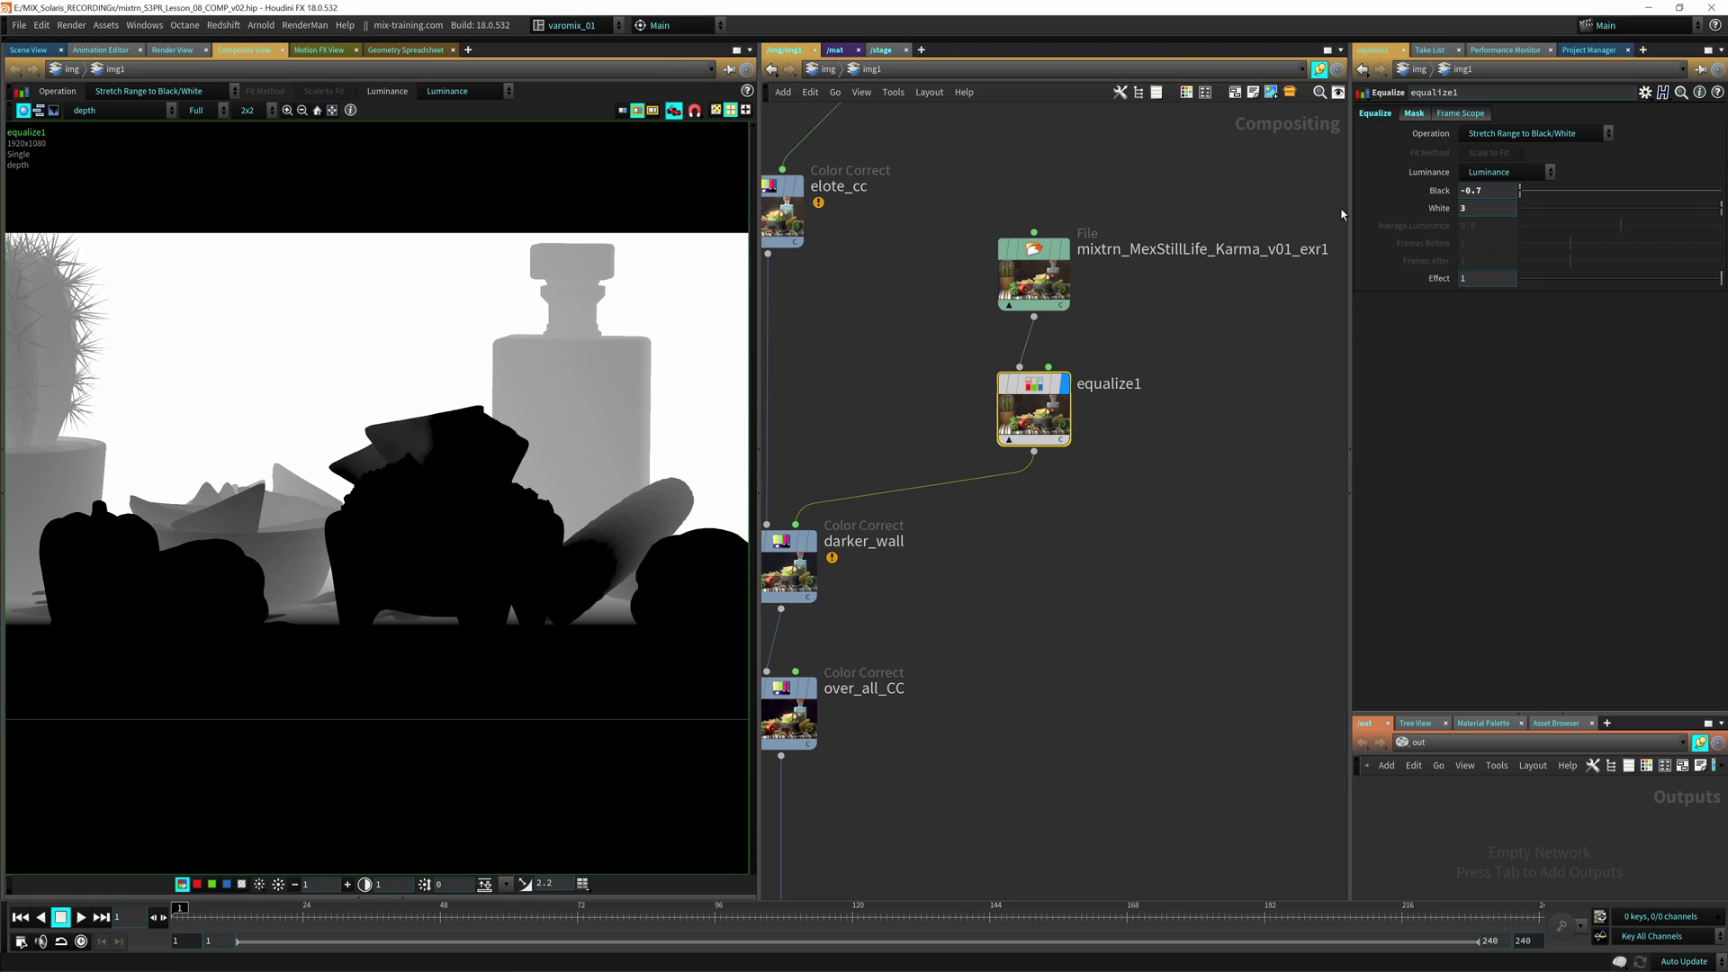
left_click(1462, 191)
key("Delete")
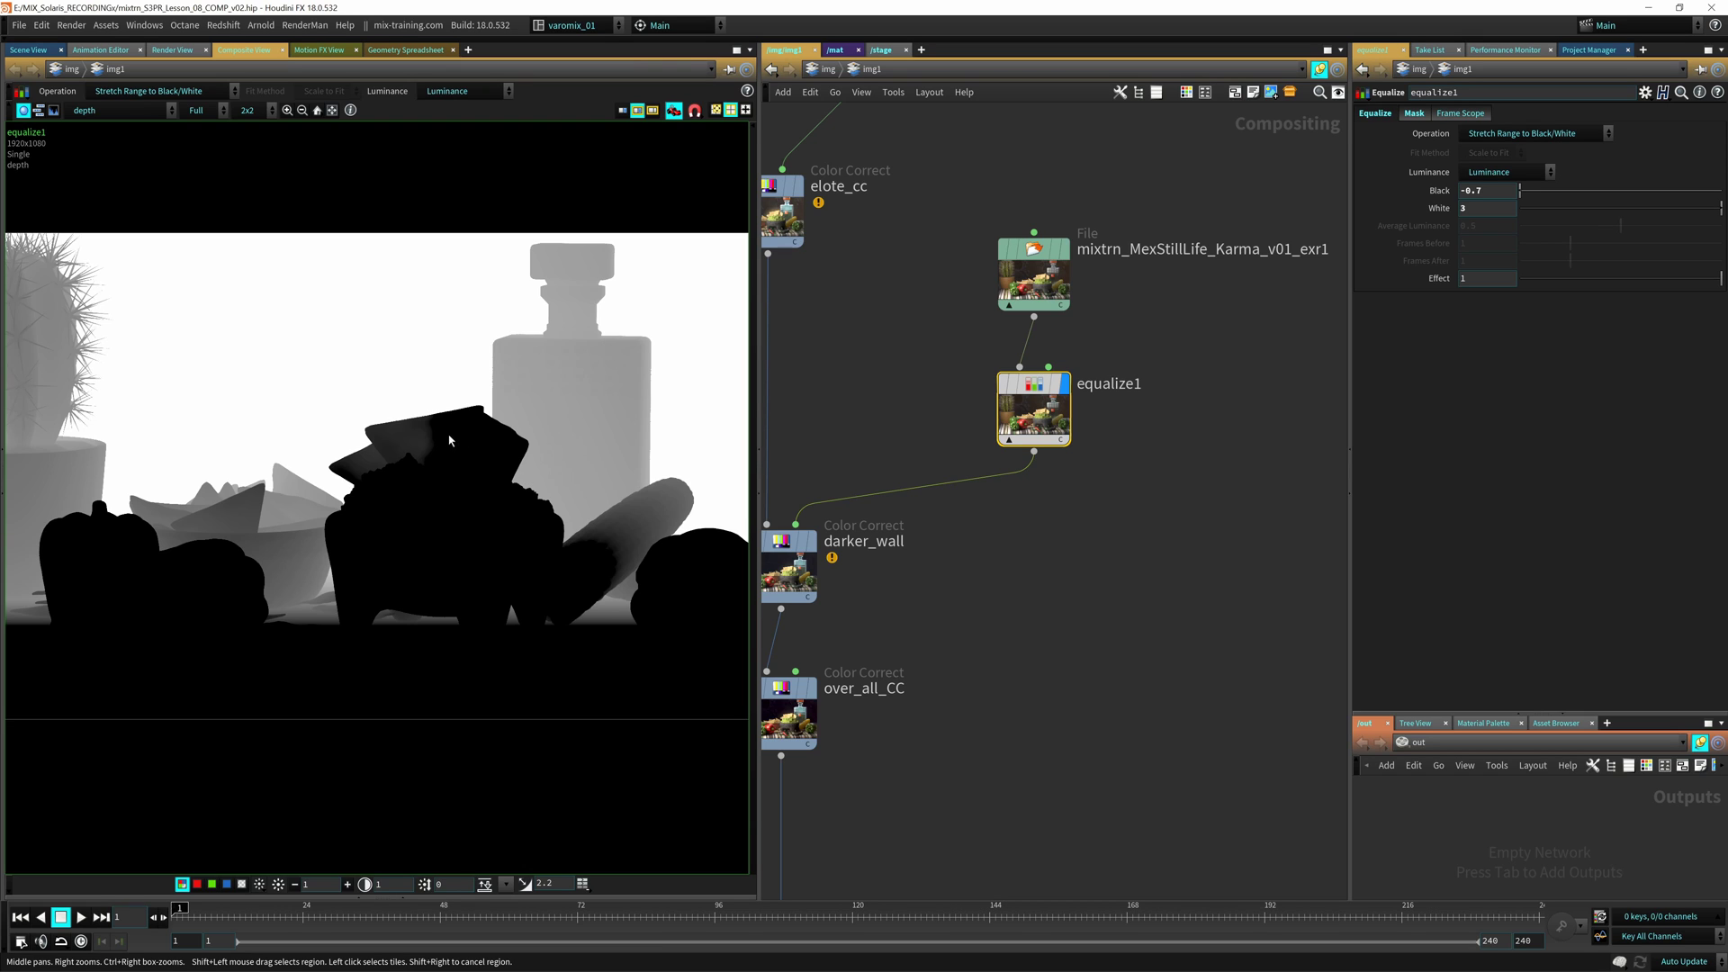
Step: Display darker_wall's output in the C plane and show its color correction settings
middle_click_drag(965, 512, 1103, 390)
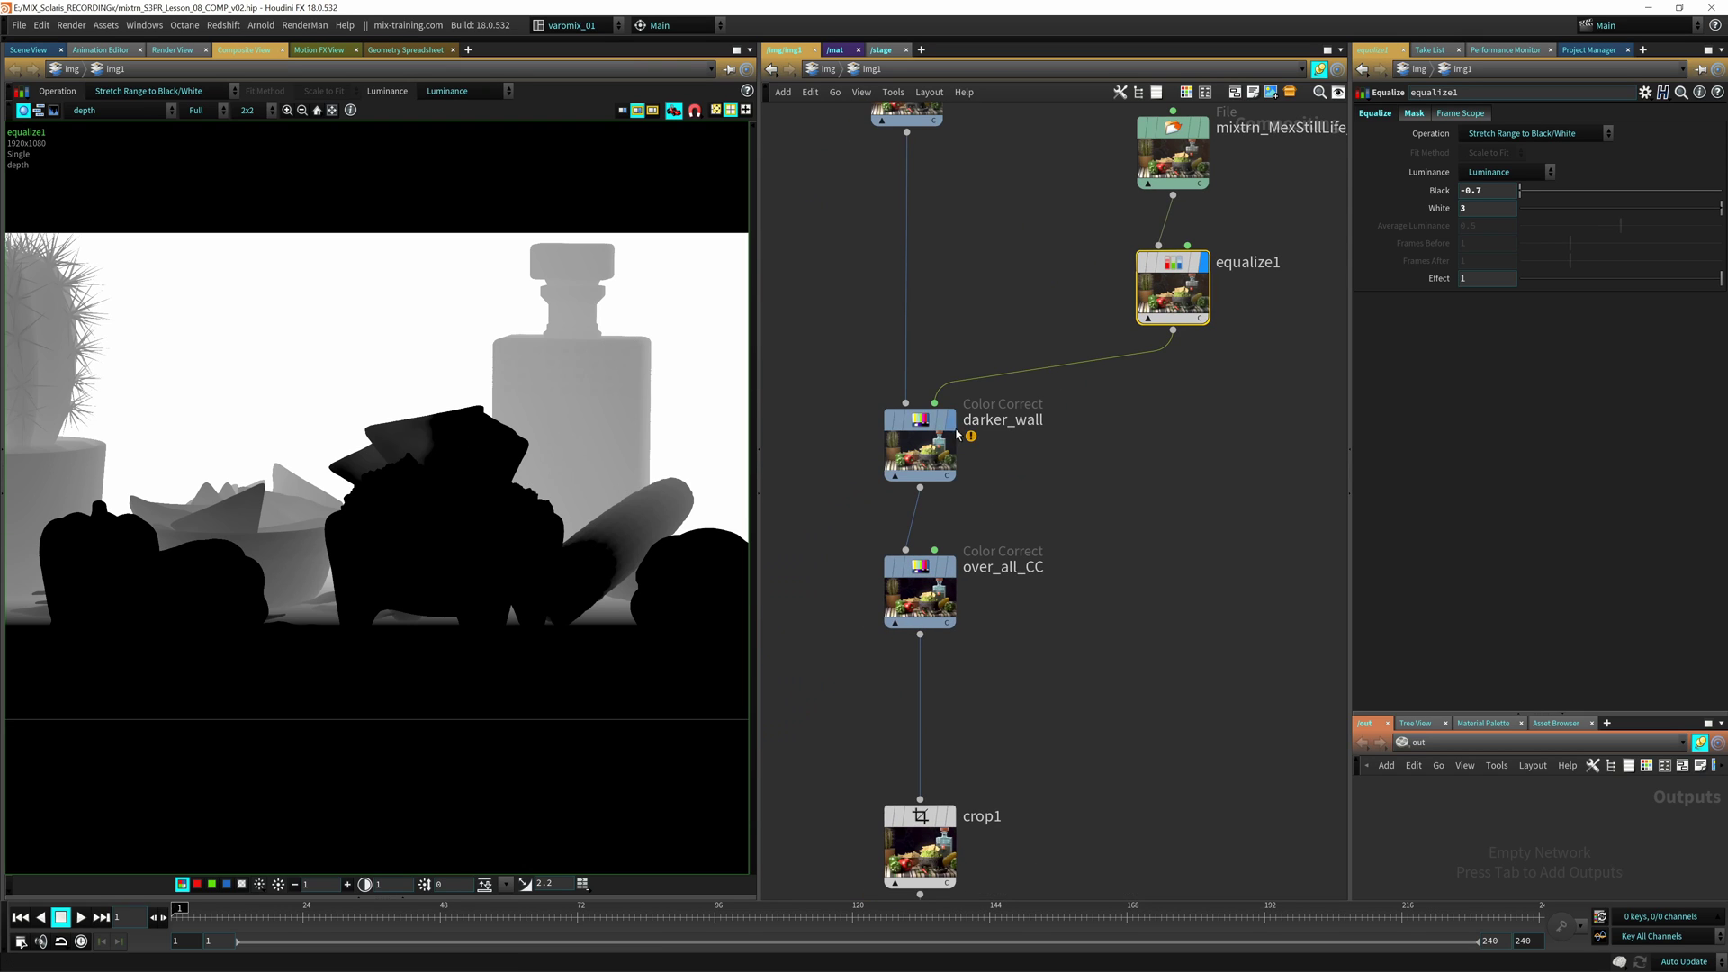
left_click(950, 421)
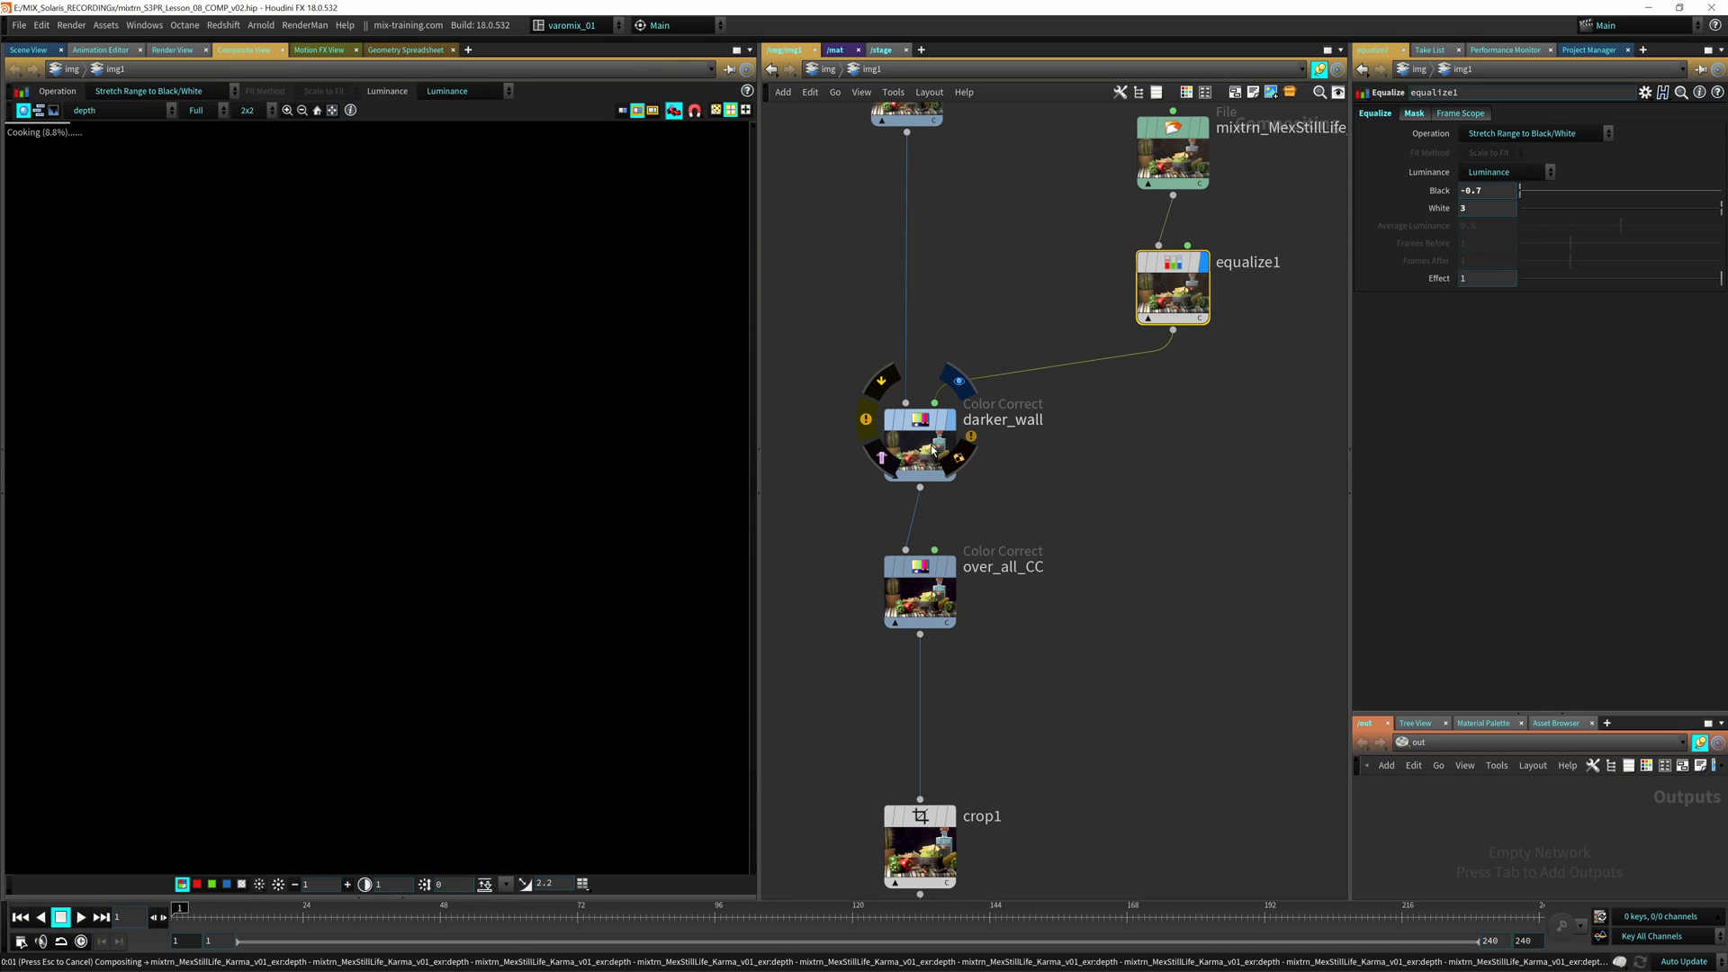
left_click(912, 450)
left_click(142, 112)
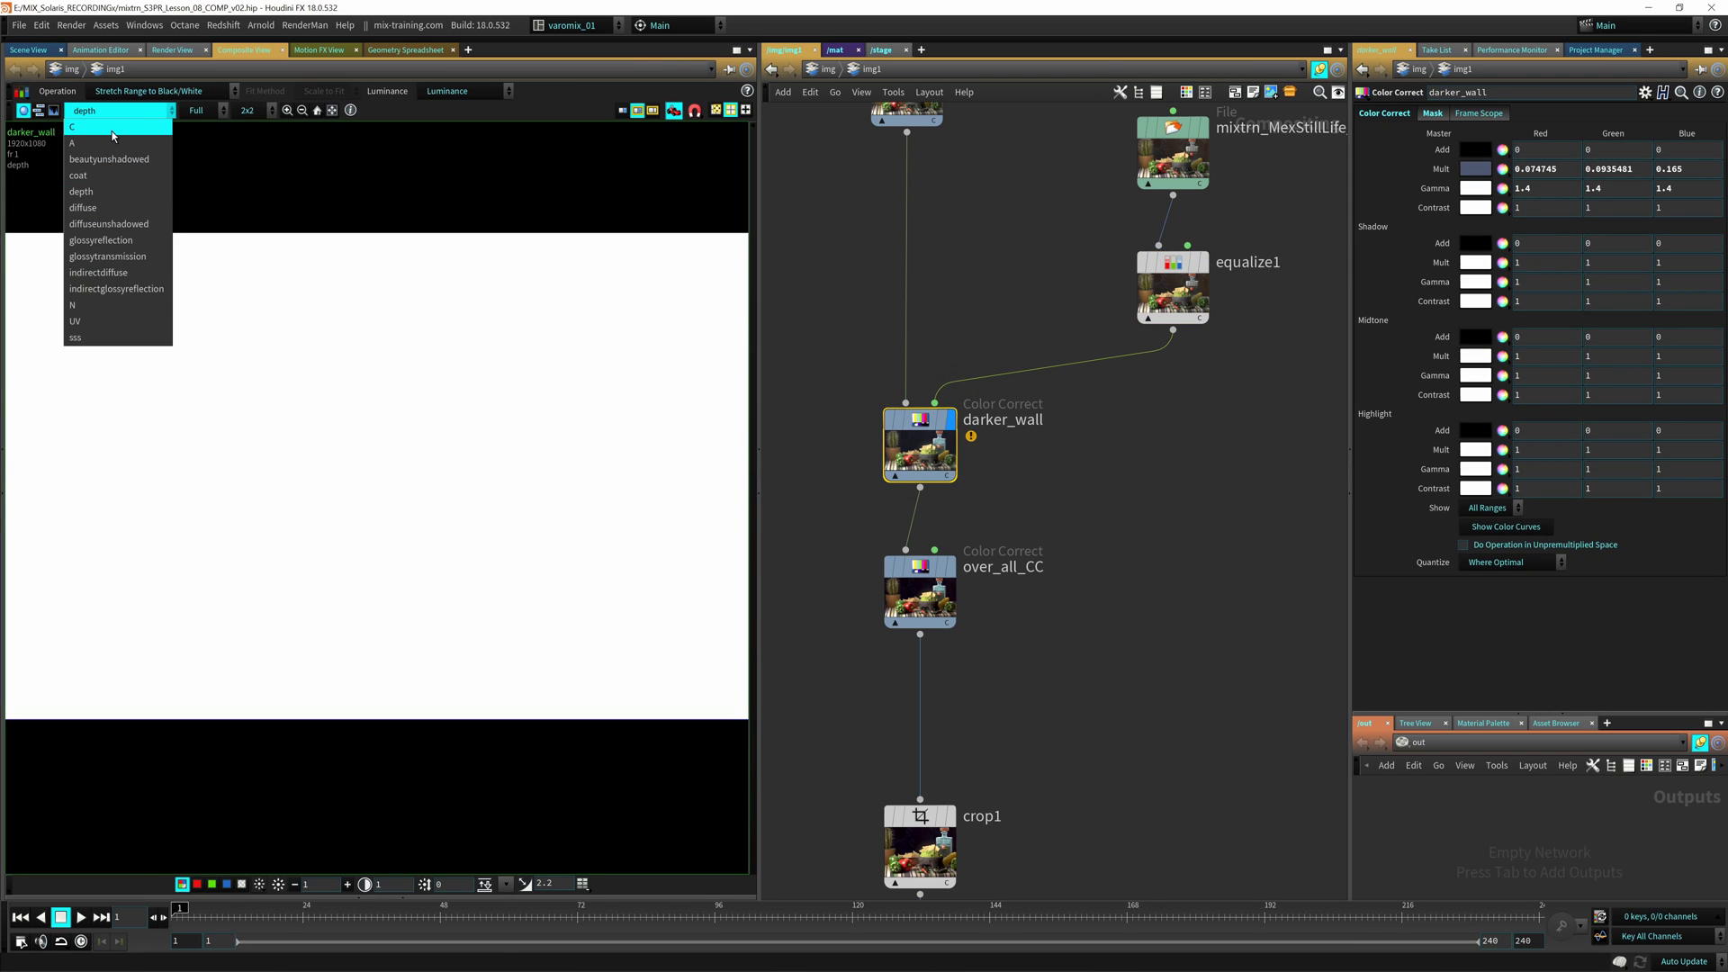
left_click(112, 128)
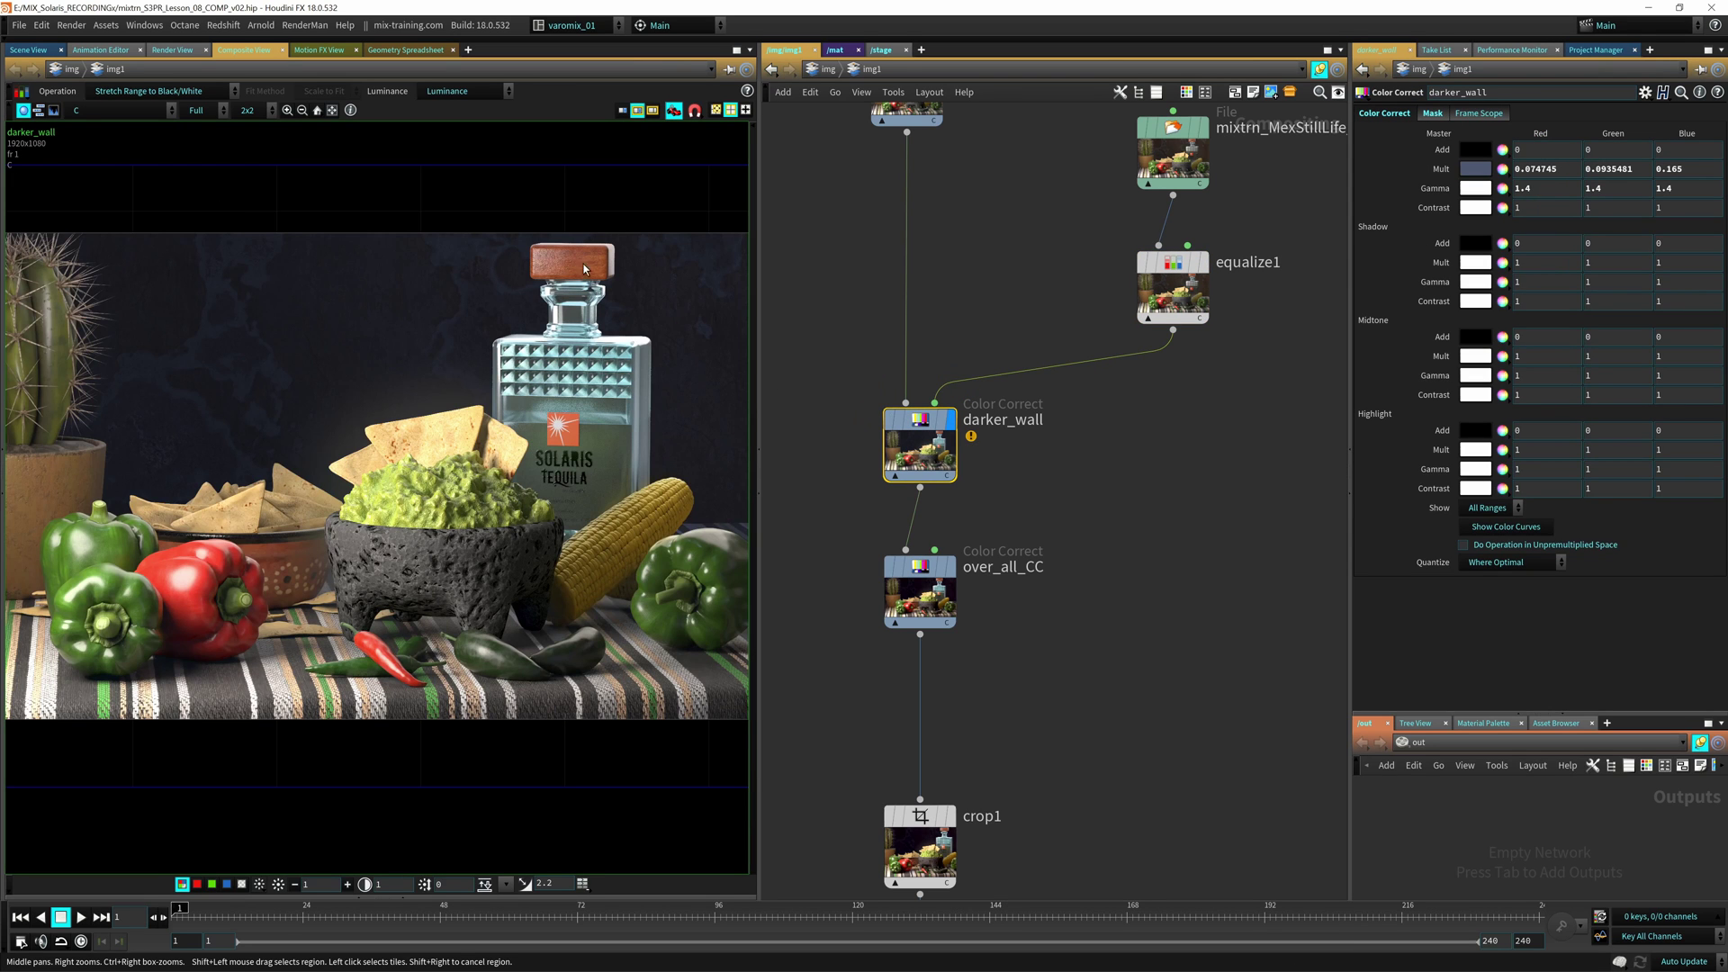
middle_click_drag(1080, 360, 962, 387)
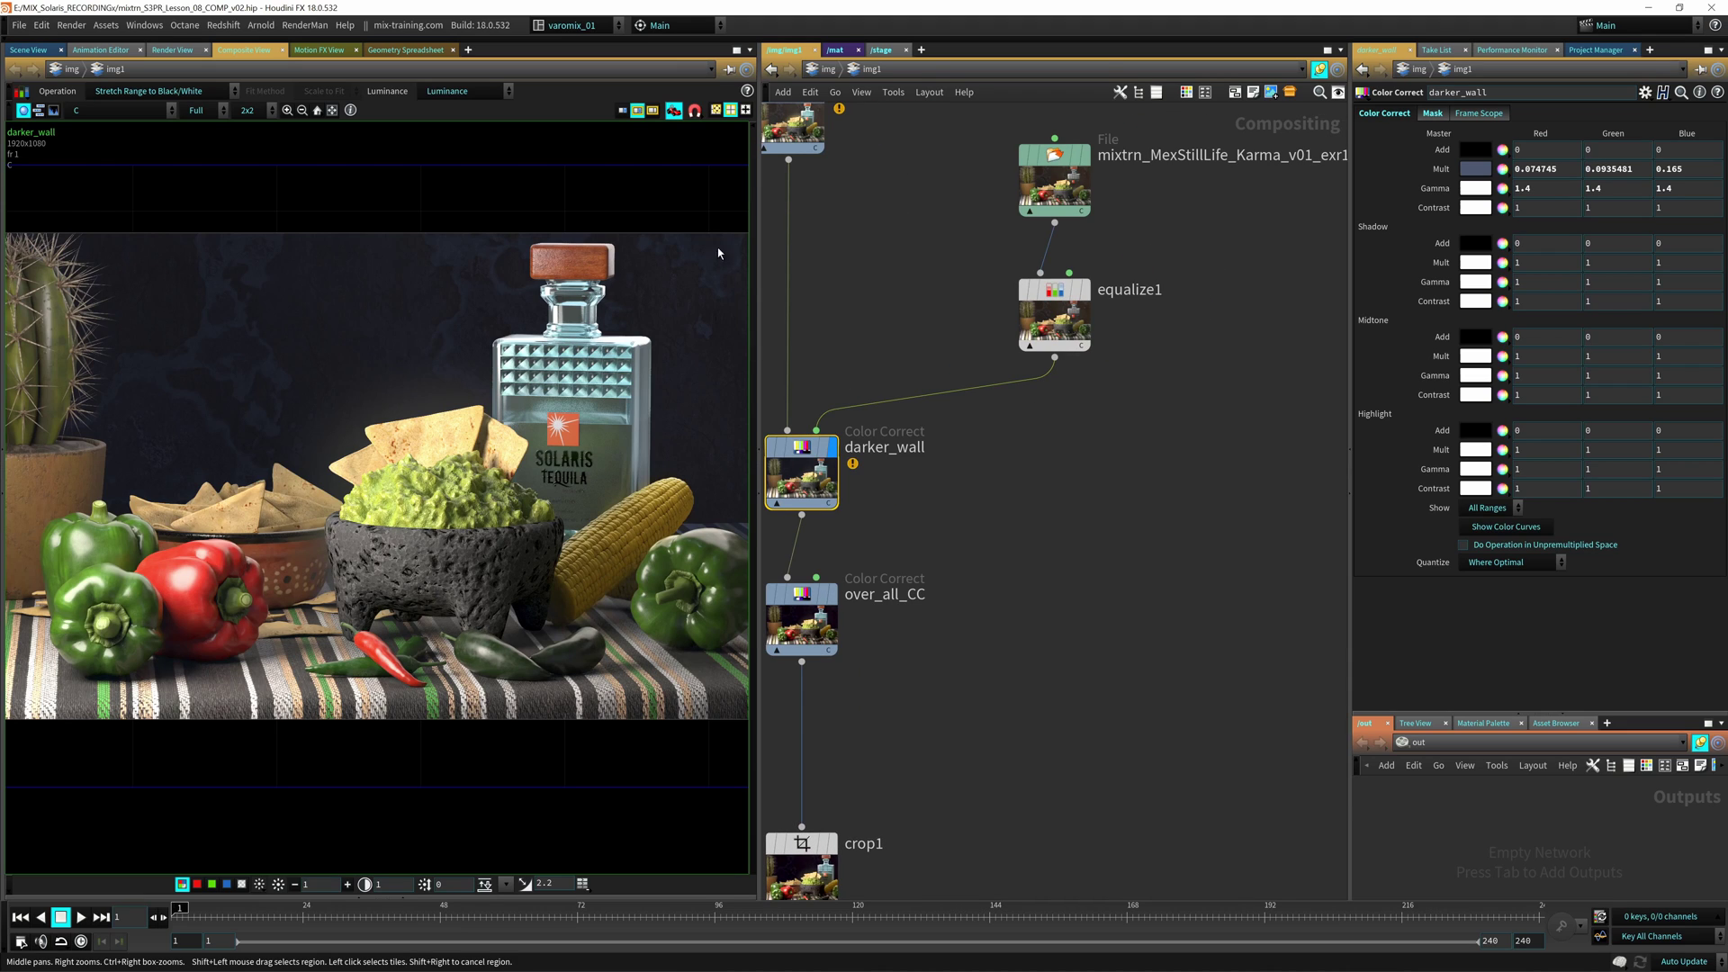
middle_click_drag(1042, 388, 1116, 408)
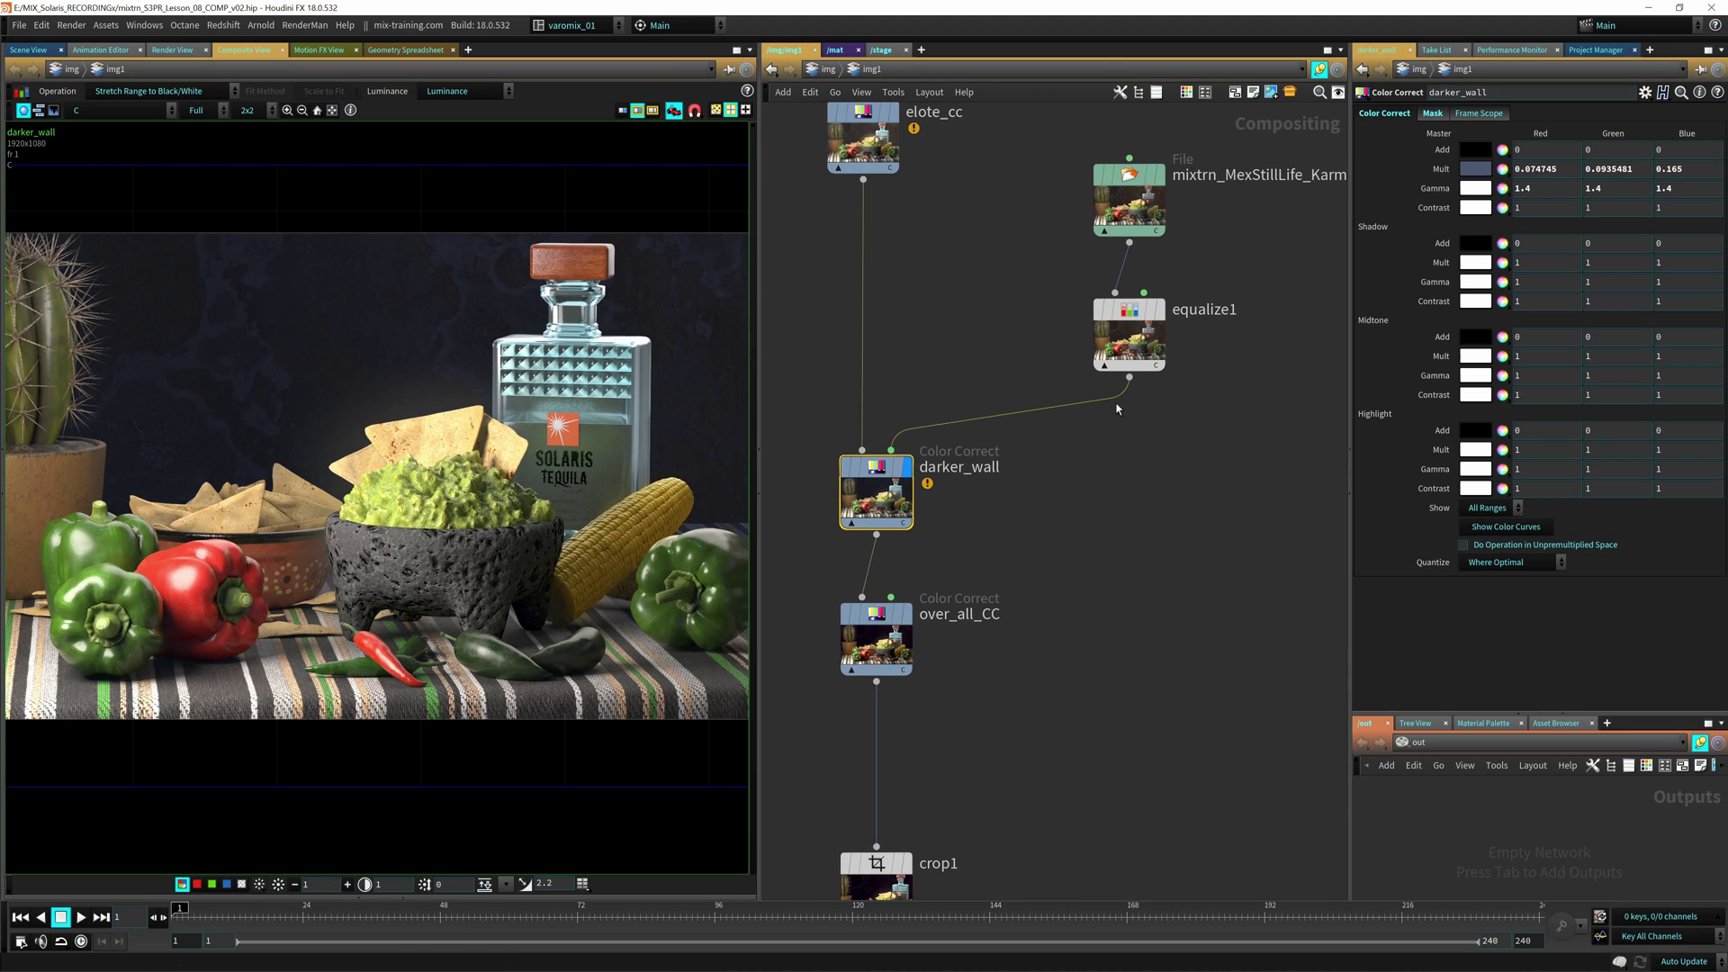
Step: Compare darker_wall's output with equalize1 mask effect amounts of 0, 0.438 and 0.79, and restore the amount to 1
left_click(1135, 349)
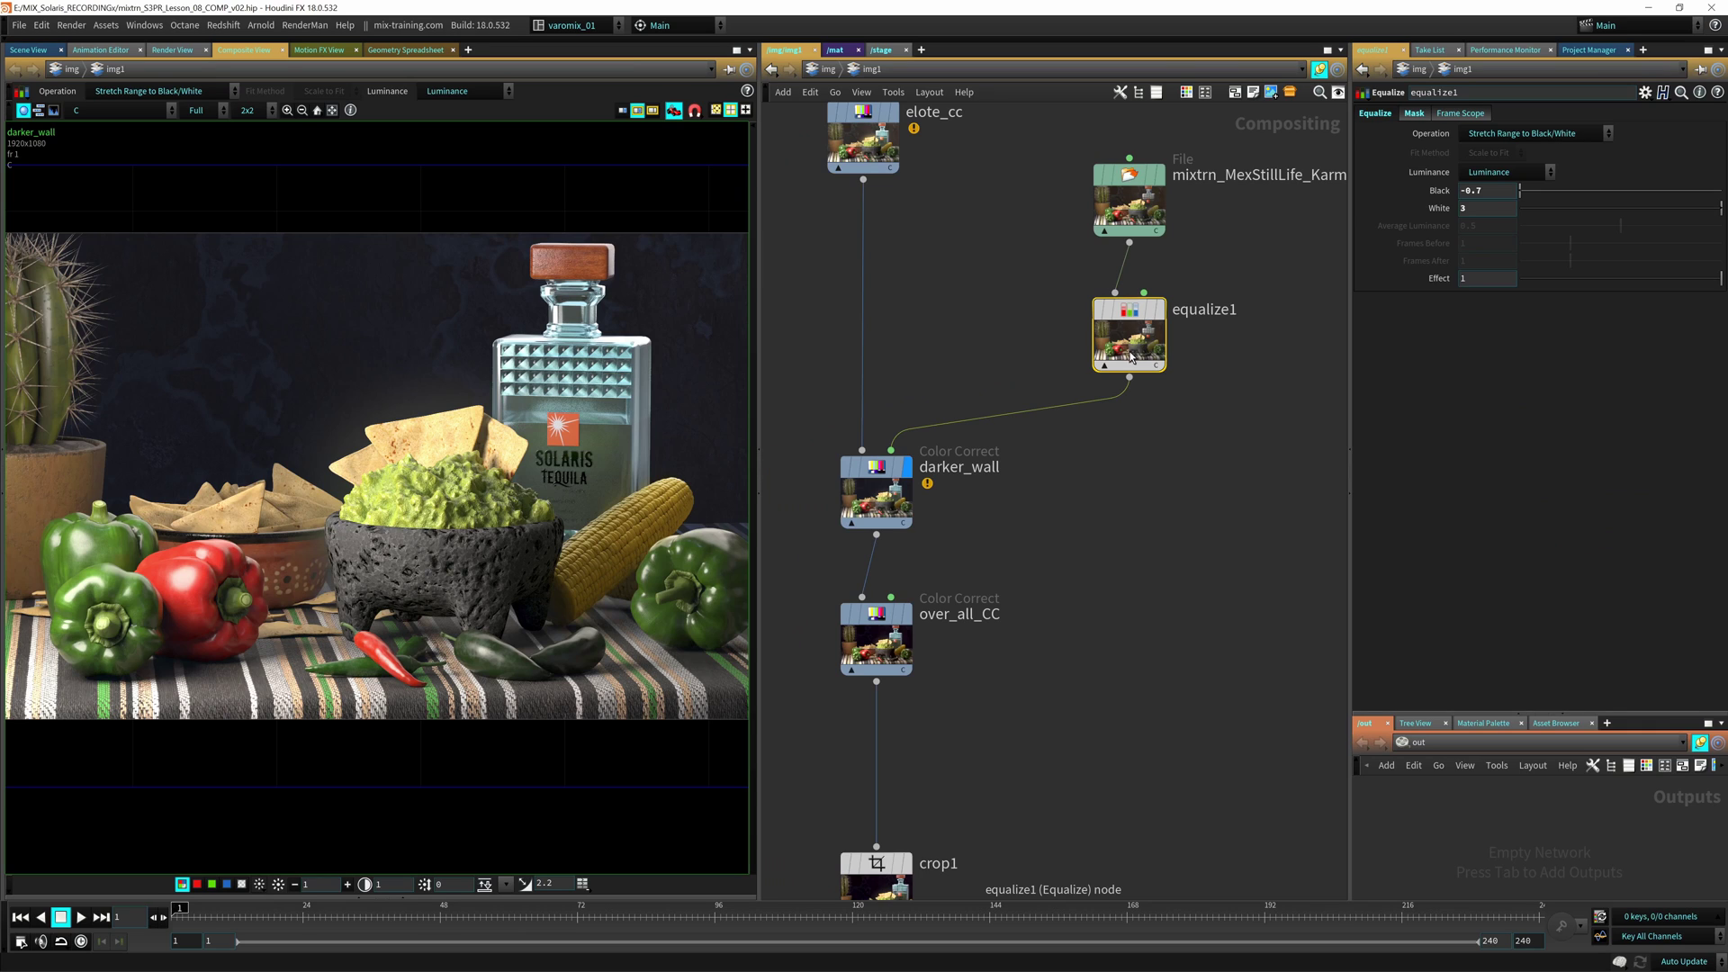
mouse_move(1125, 338)
left_click(1426, 112)
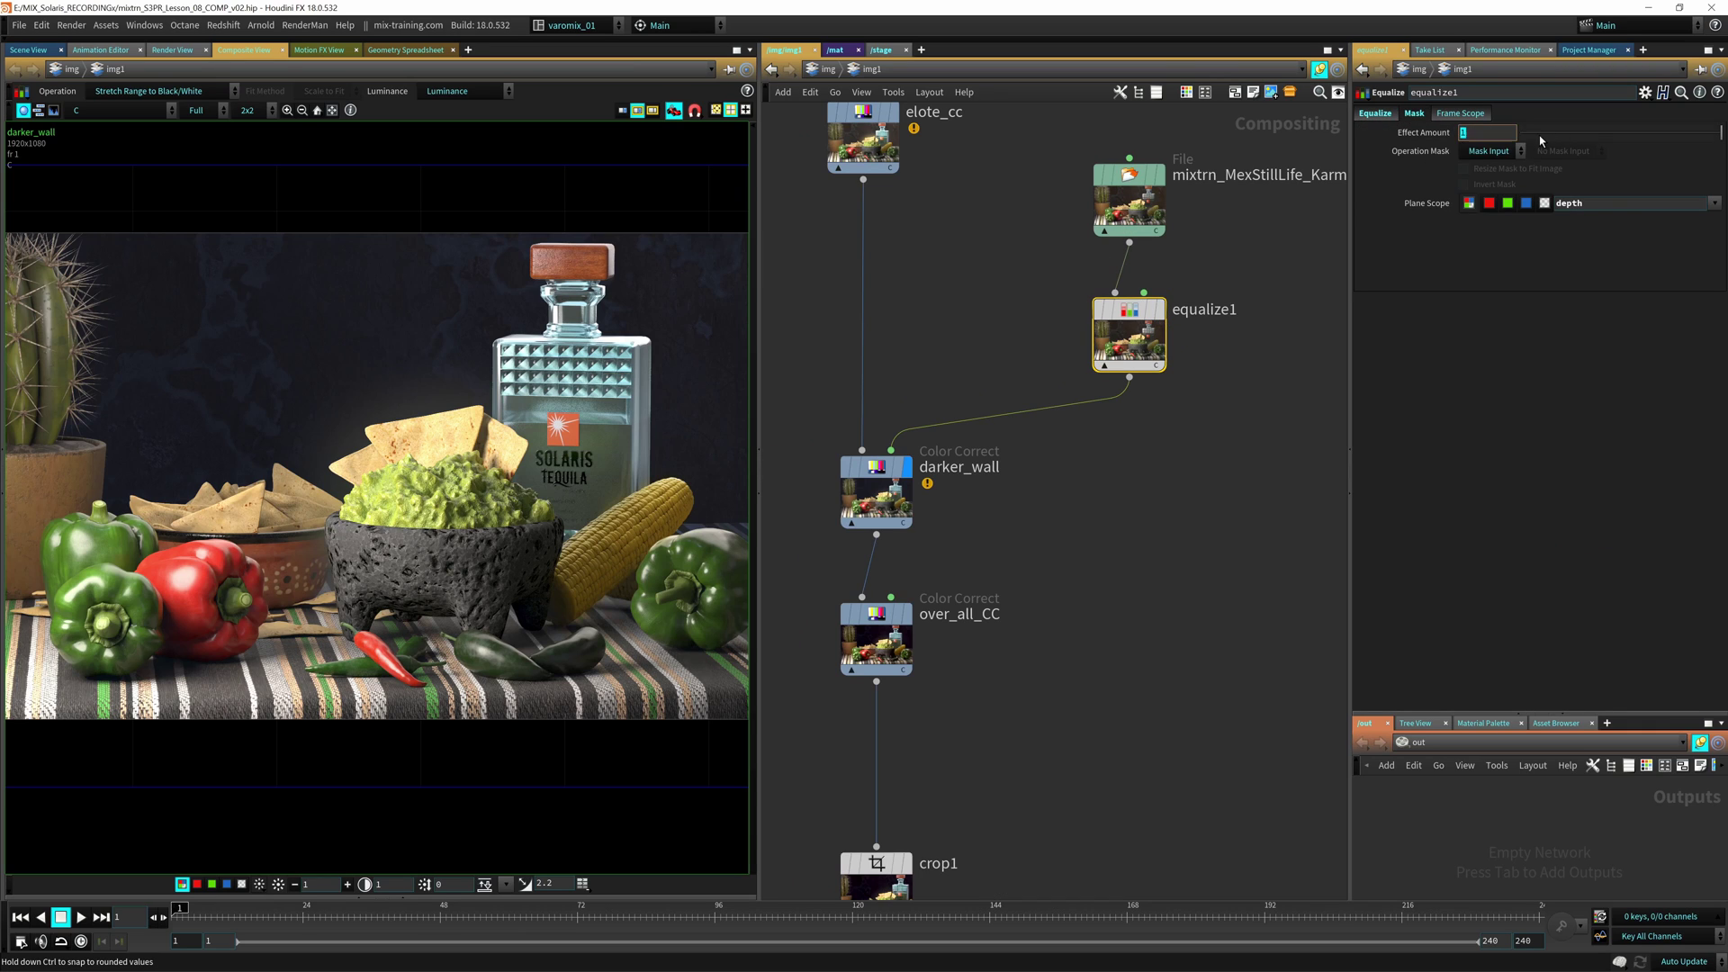
left_click_drag(1071, 333, 858, 393)
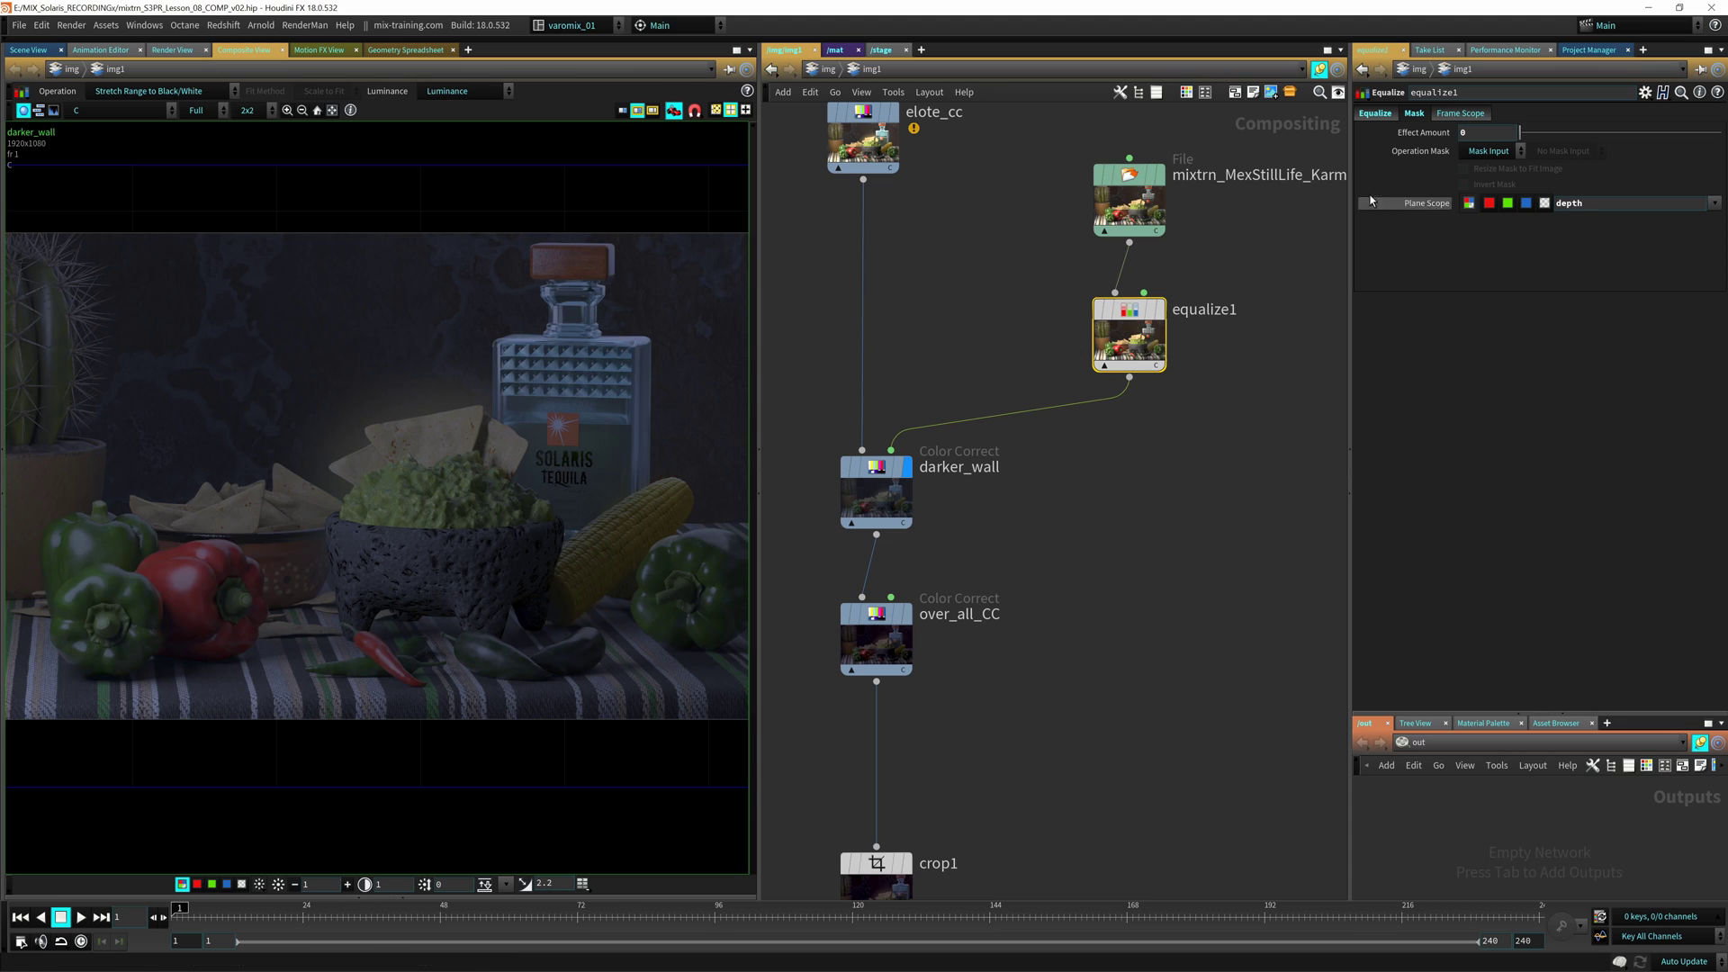
left_click_drag(1585, 135, 1608, 136)
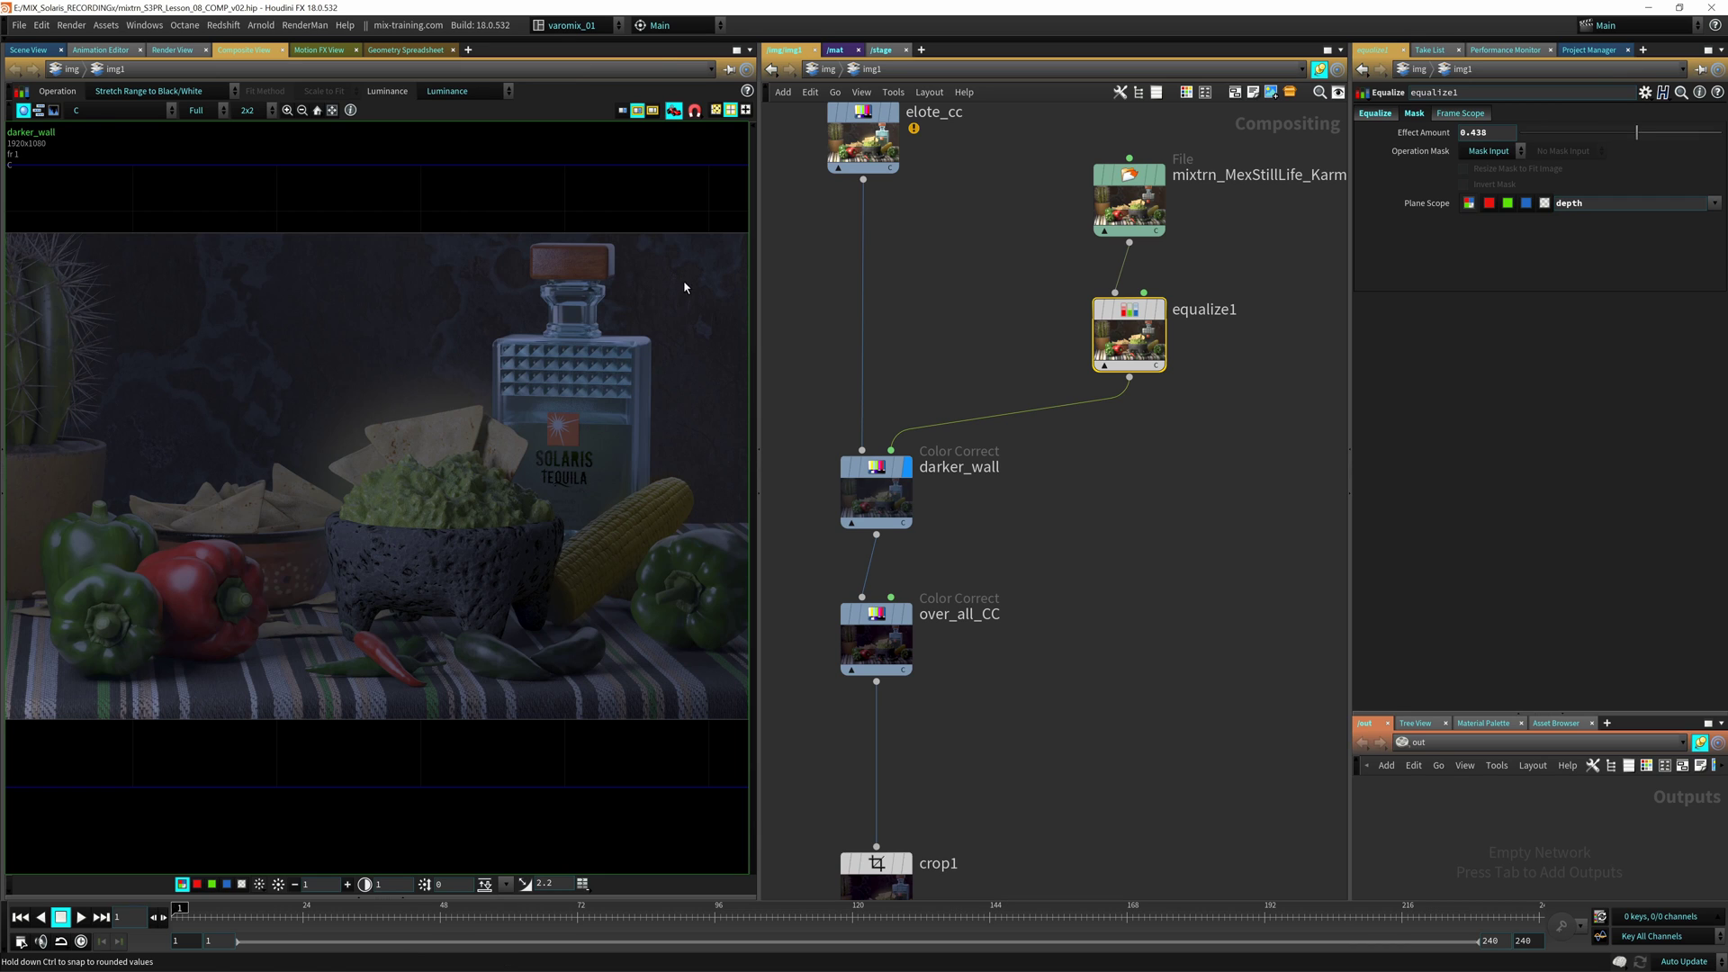
left_click(1683, 142)
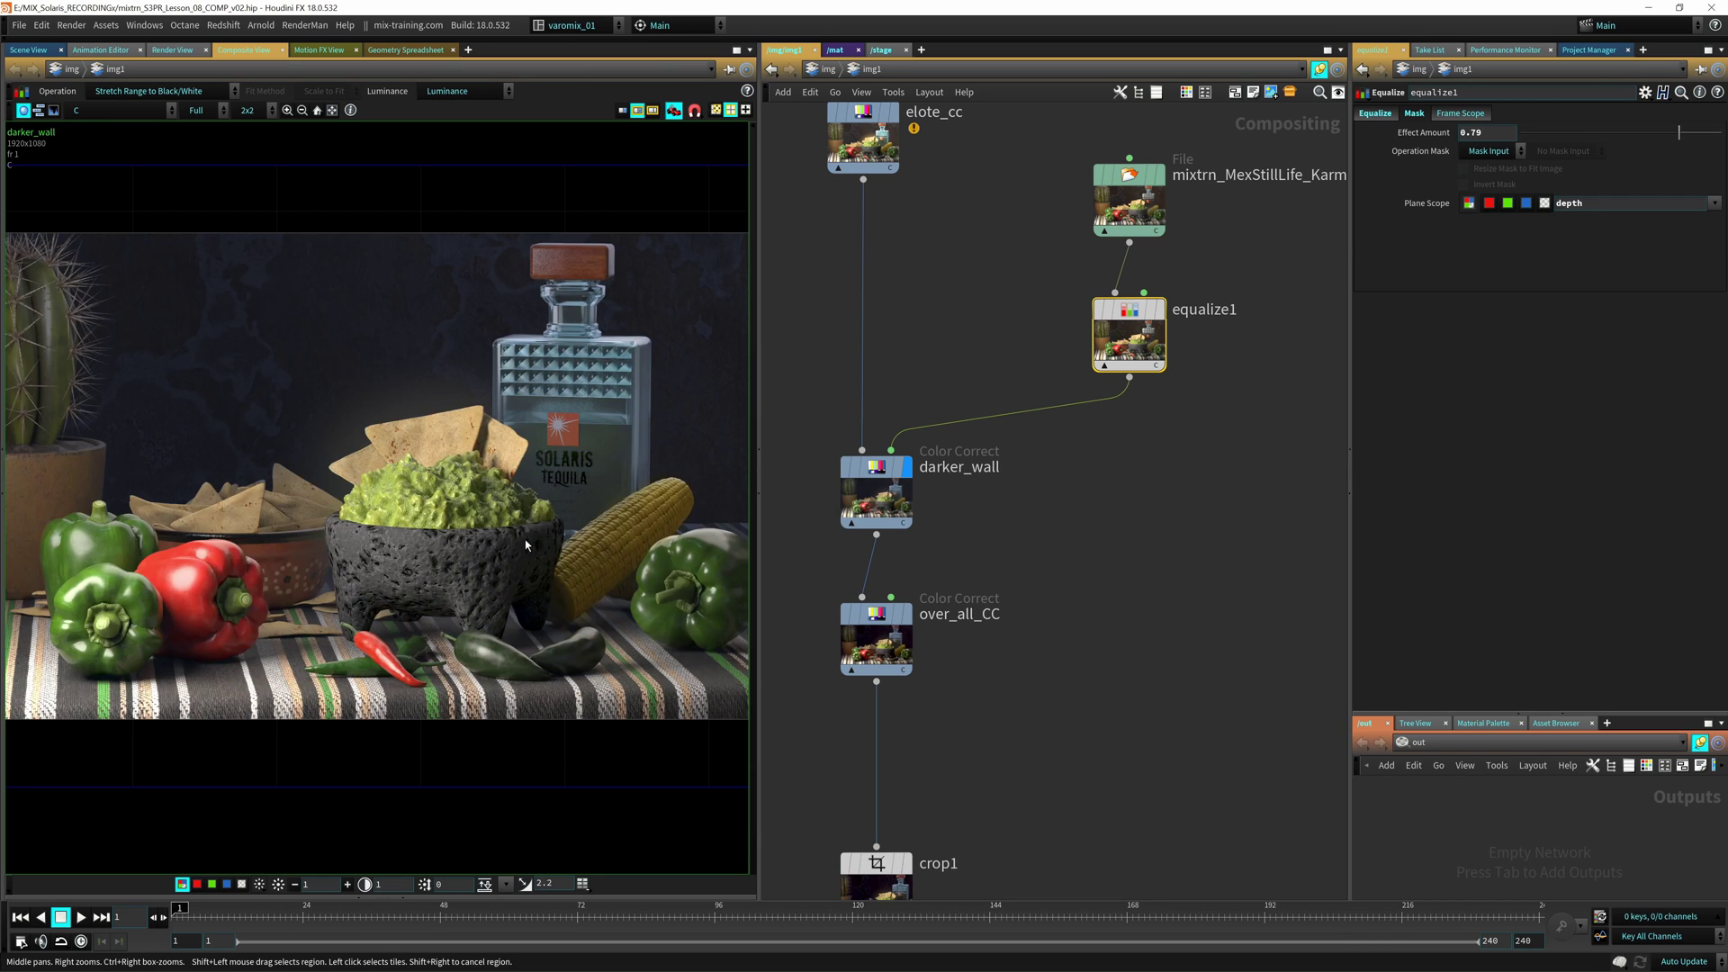
left_click(1699, 132)
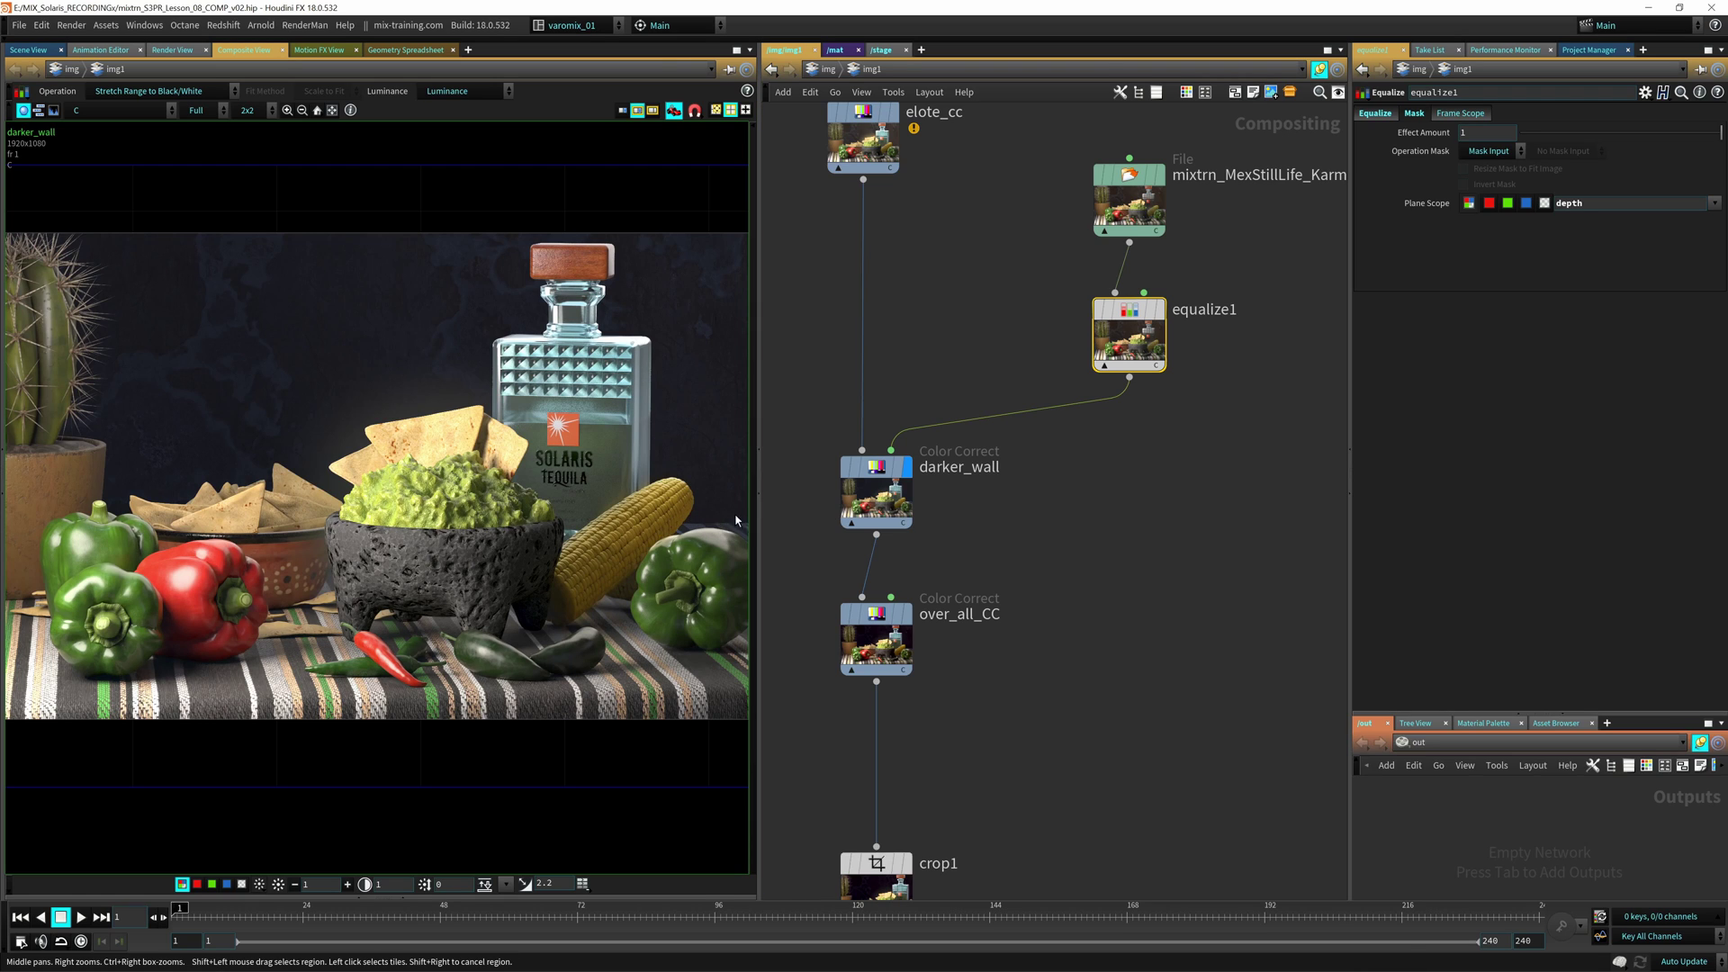
Step: Examine the darkened wall around the cactus, peppers and tequila bottle in the darker_wall composite
middle_click_drag(490, 528, 694, 502)
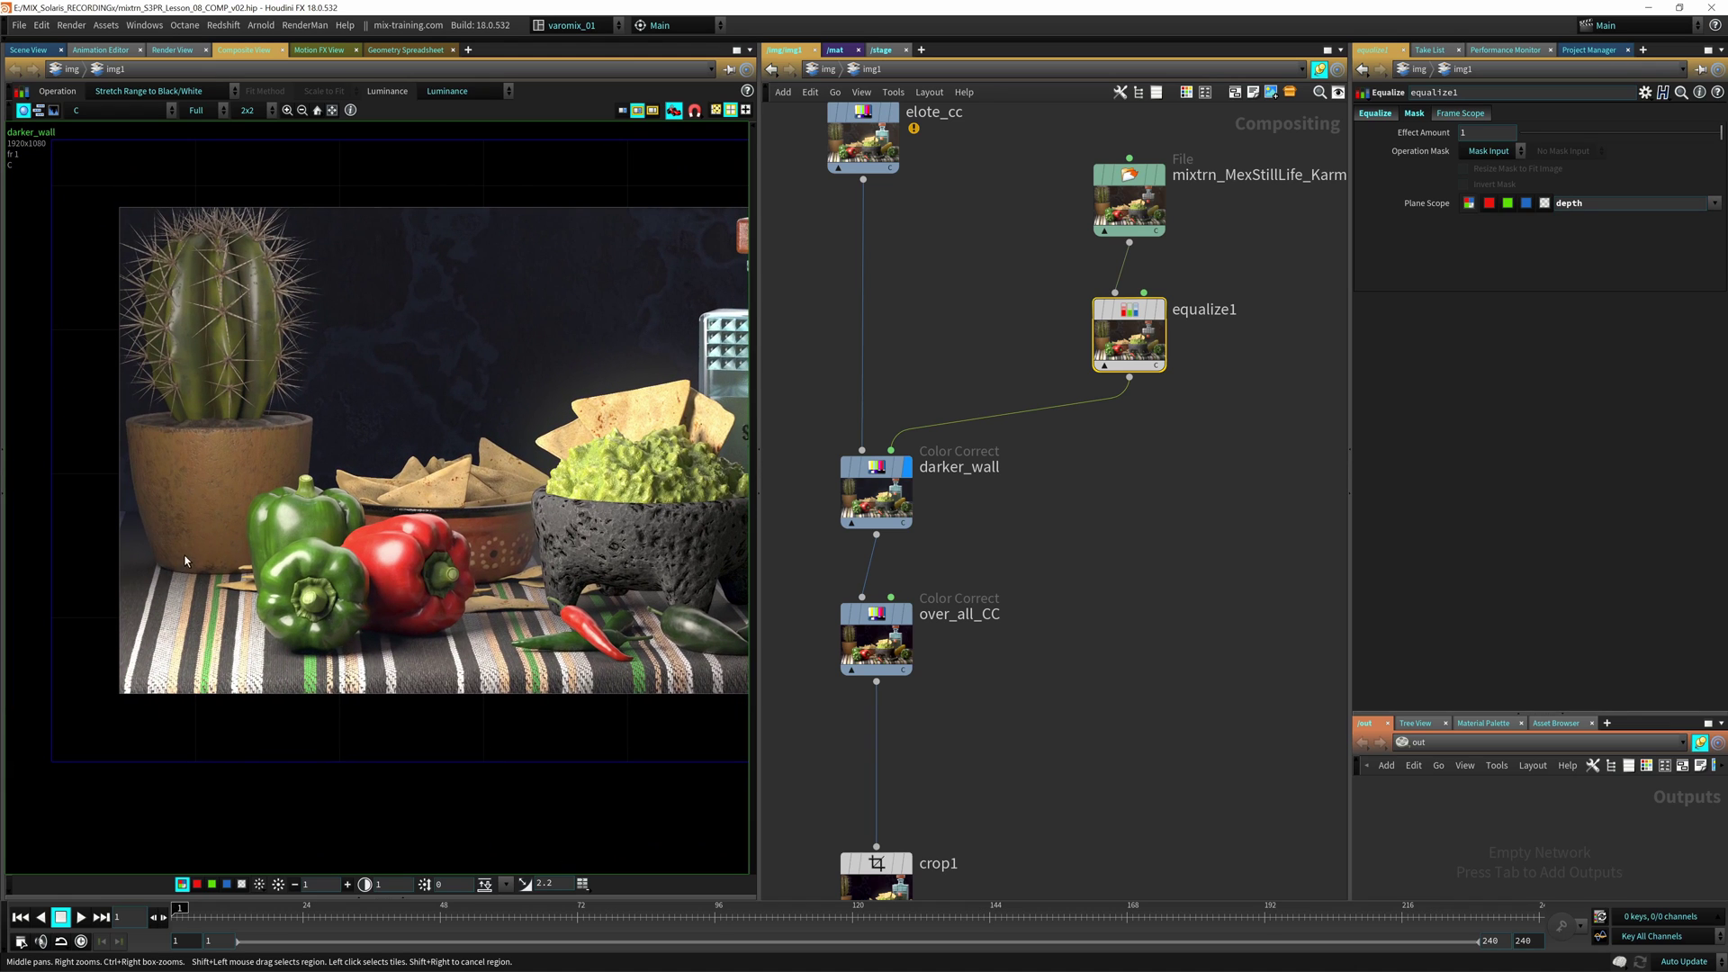
middle_click_drag(646, 222, 470, 281)
middle_click_drag(561, 478, 567, 411)
middle_click_drag(638, 322, 511, 413)
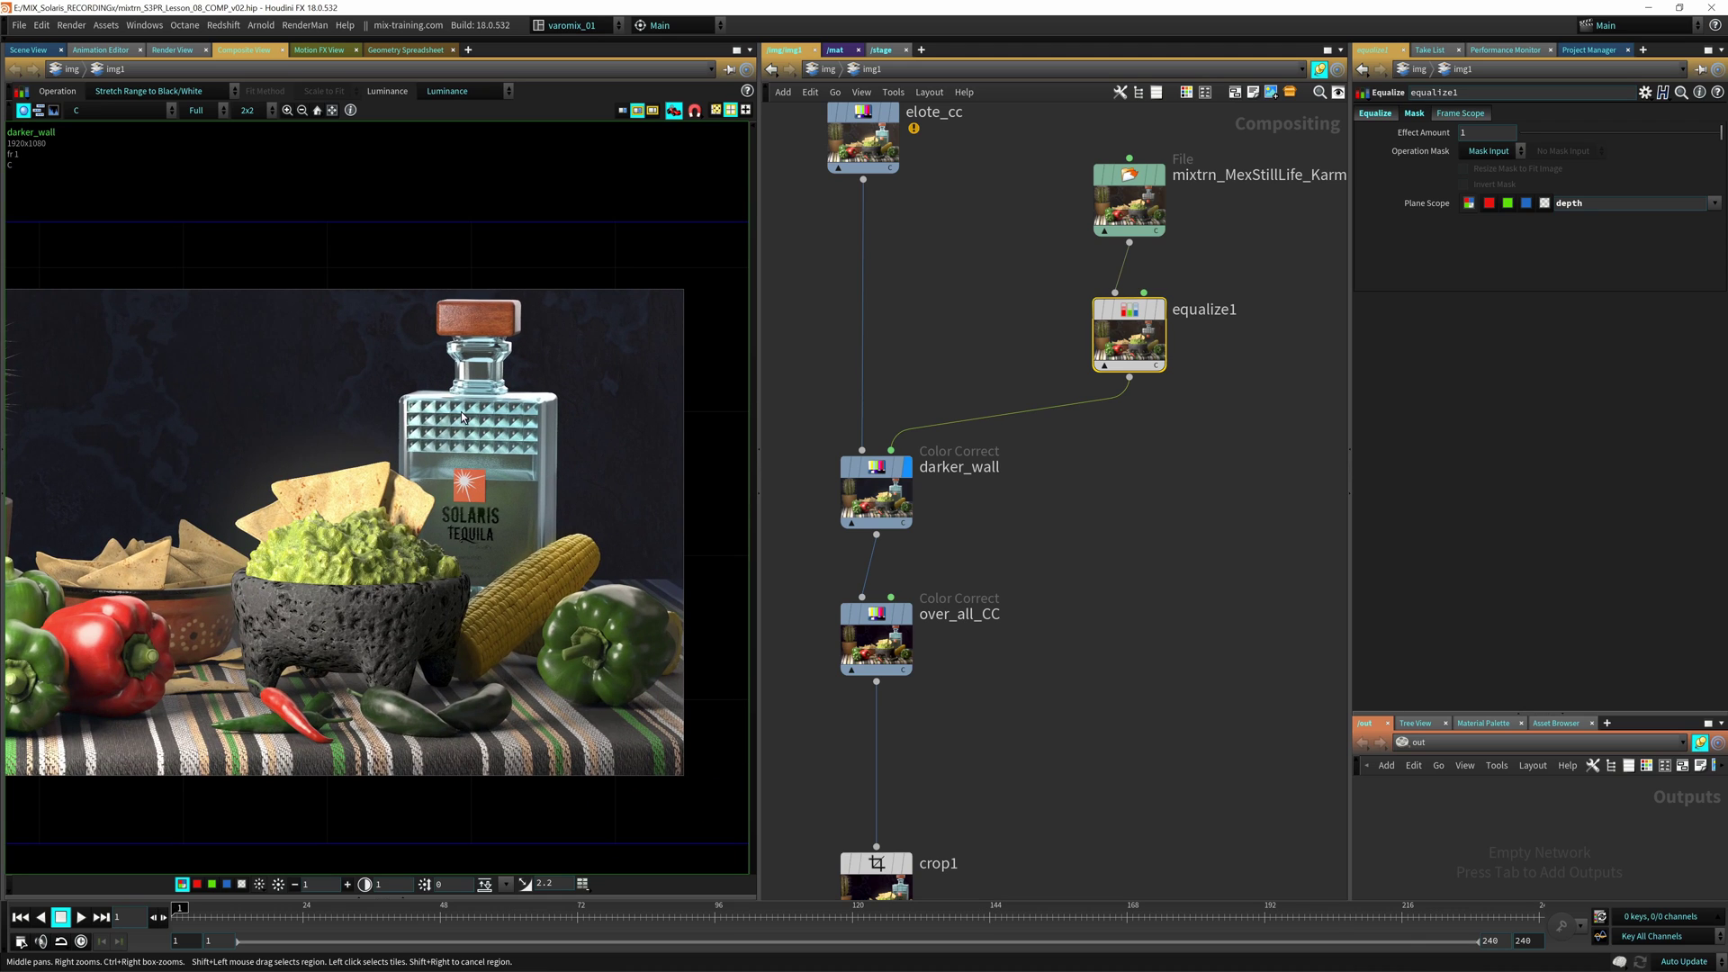
Step: Display the over_all_CC node's output in the viewer and show its color correction settings
middle_click_drag(400, 349, 378, 286)
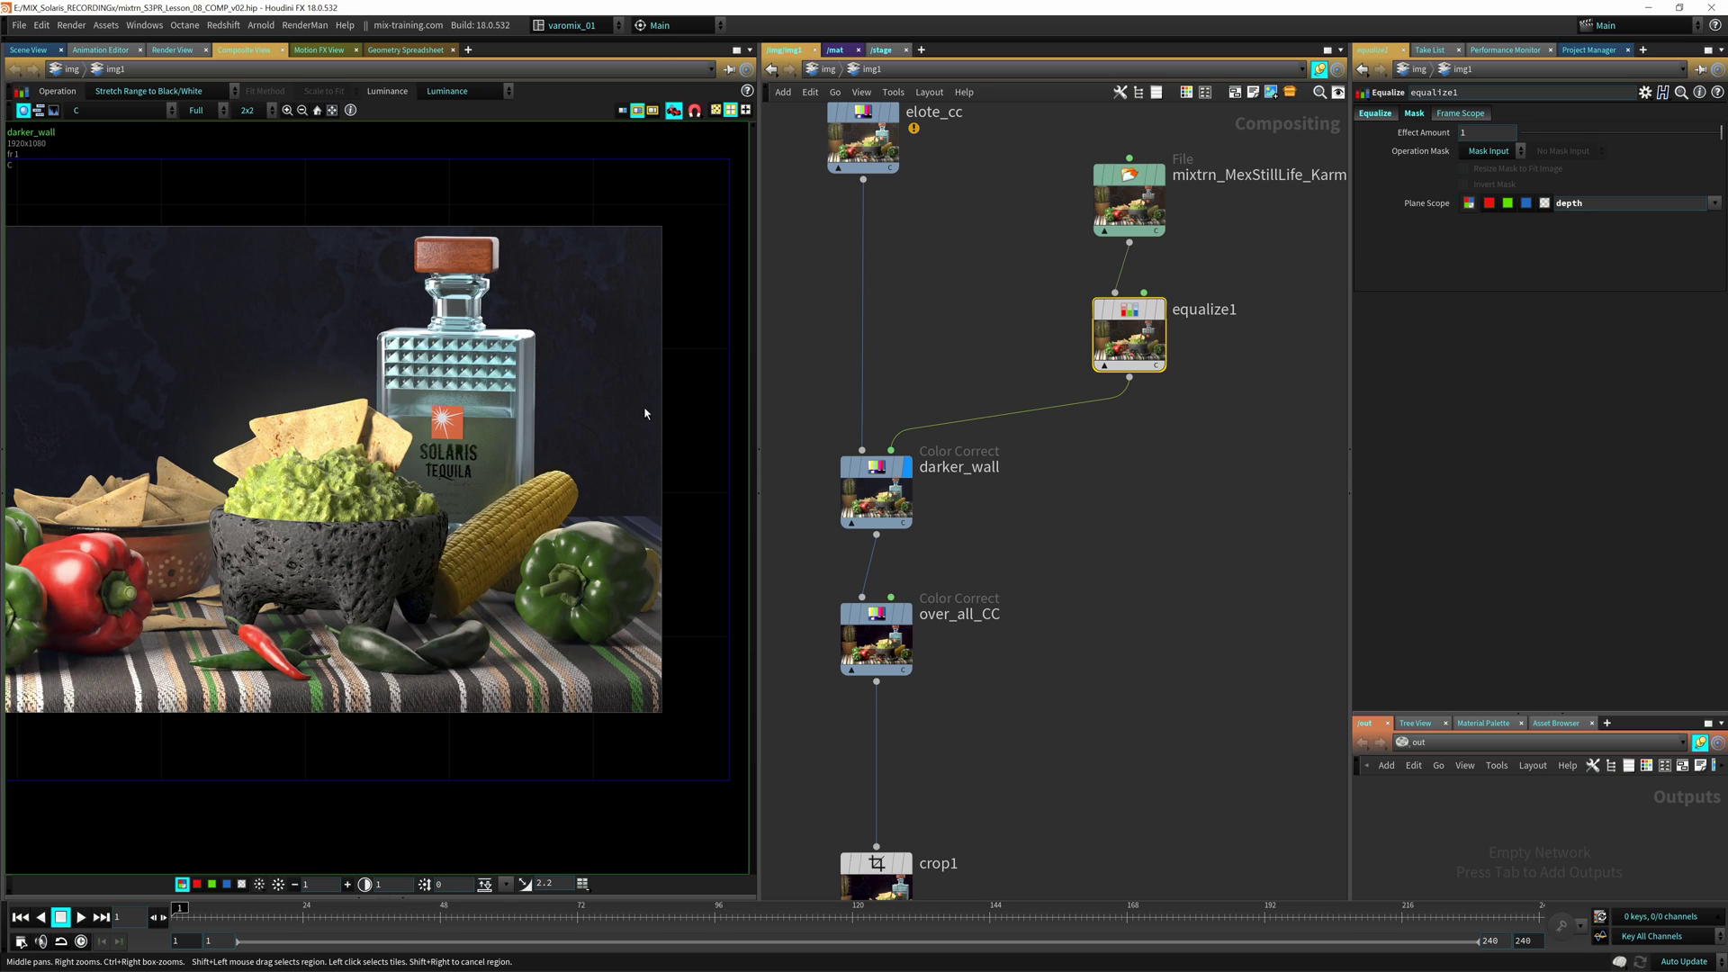
middle_click_drag(1015, 516, 1091, 364)
middle_click_drag(396, 423, 507, 425)
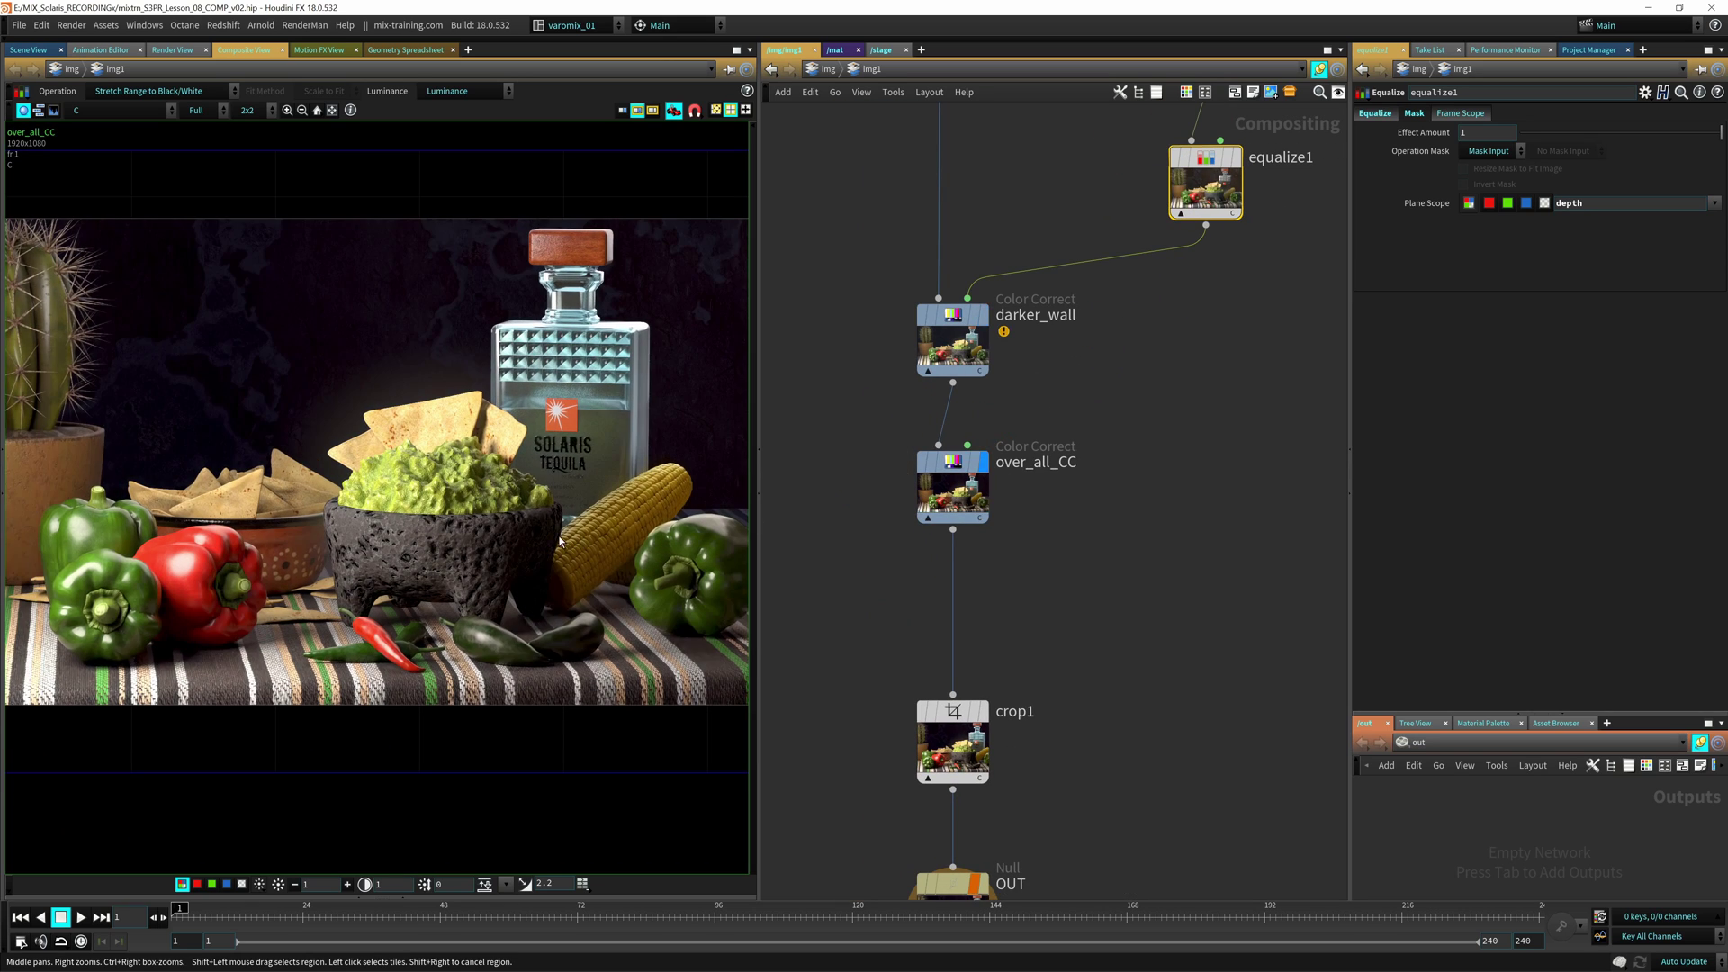
middle_click_drag(599, 516, 508, 526)
scroll(373, 549, "down", 1)
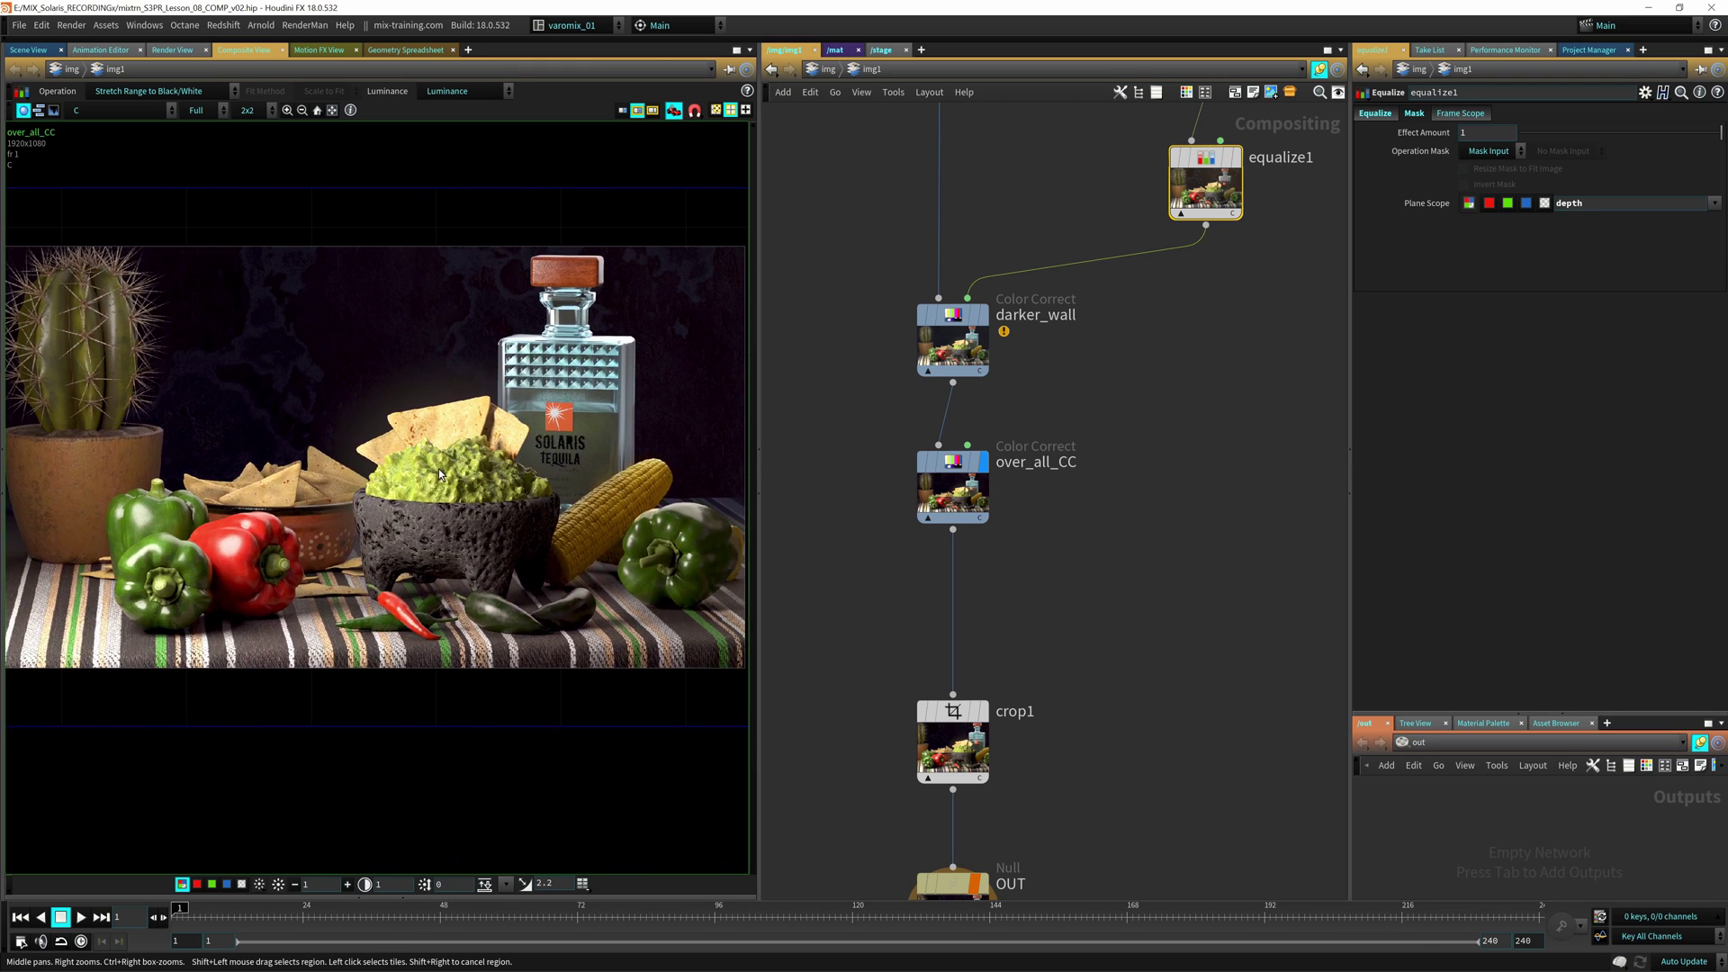
left_click(953, 481)
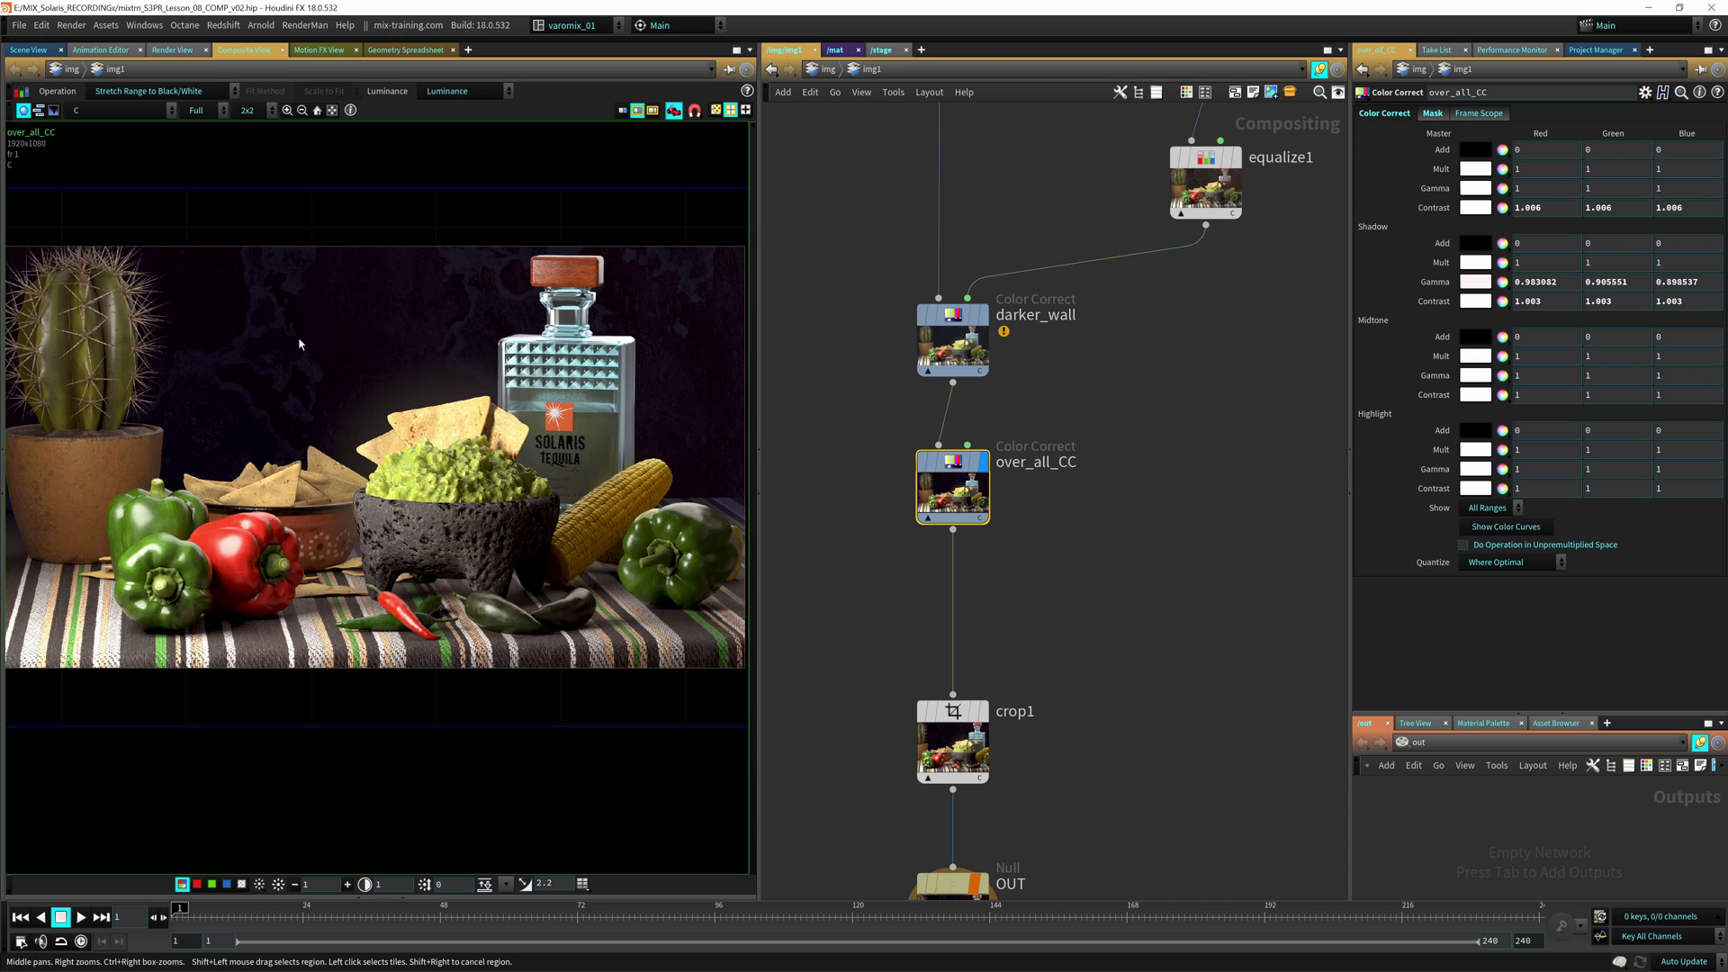
Step: Compare the cropped framing of crop1's output with the full-width over_all_CC image
middle_click_drag(876, 589, 886, 326)
left_click(1010, 420)
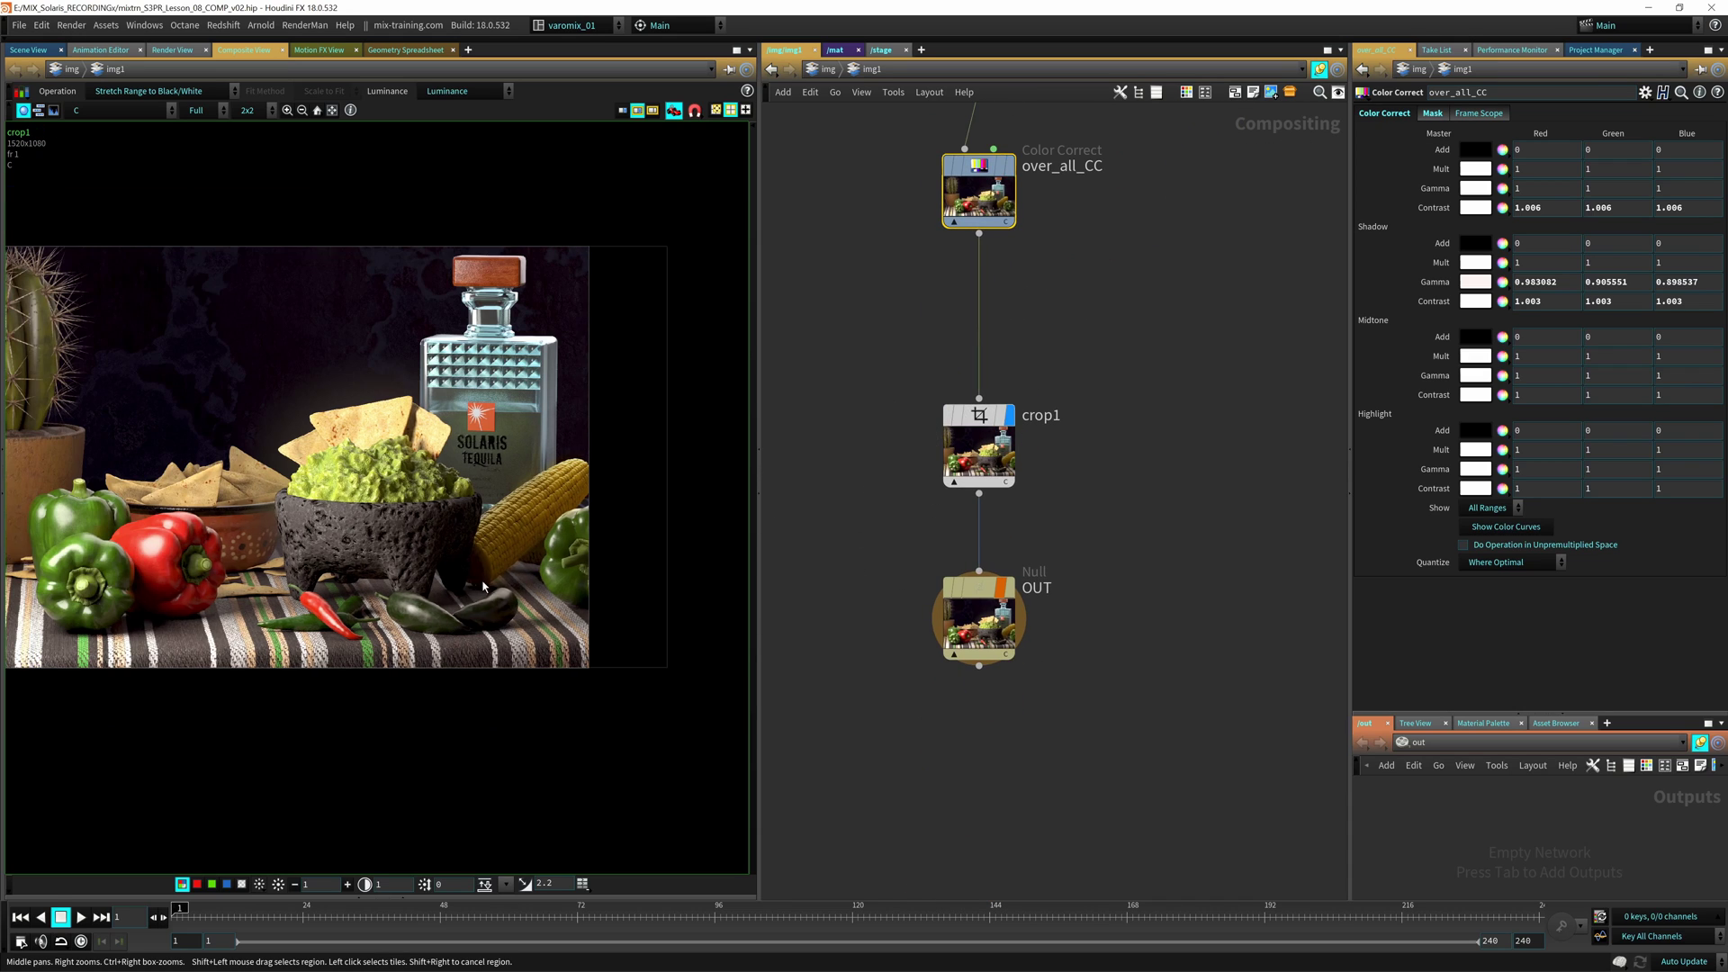
middle_click_drag(388, 701, 447, 686)
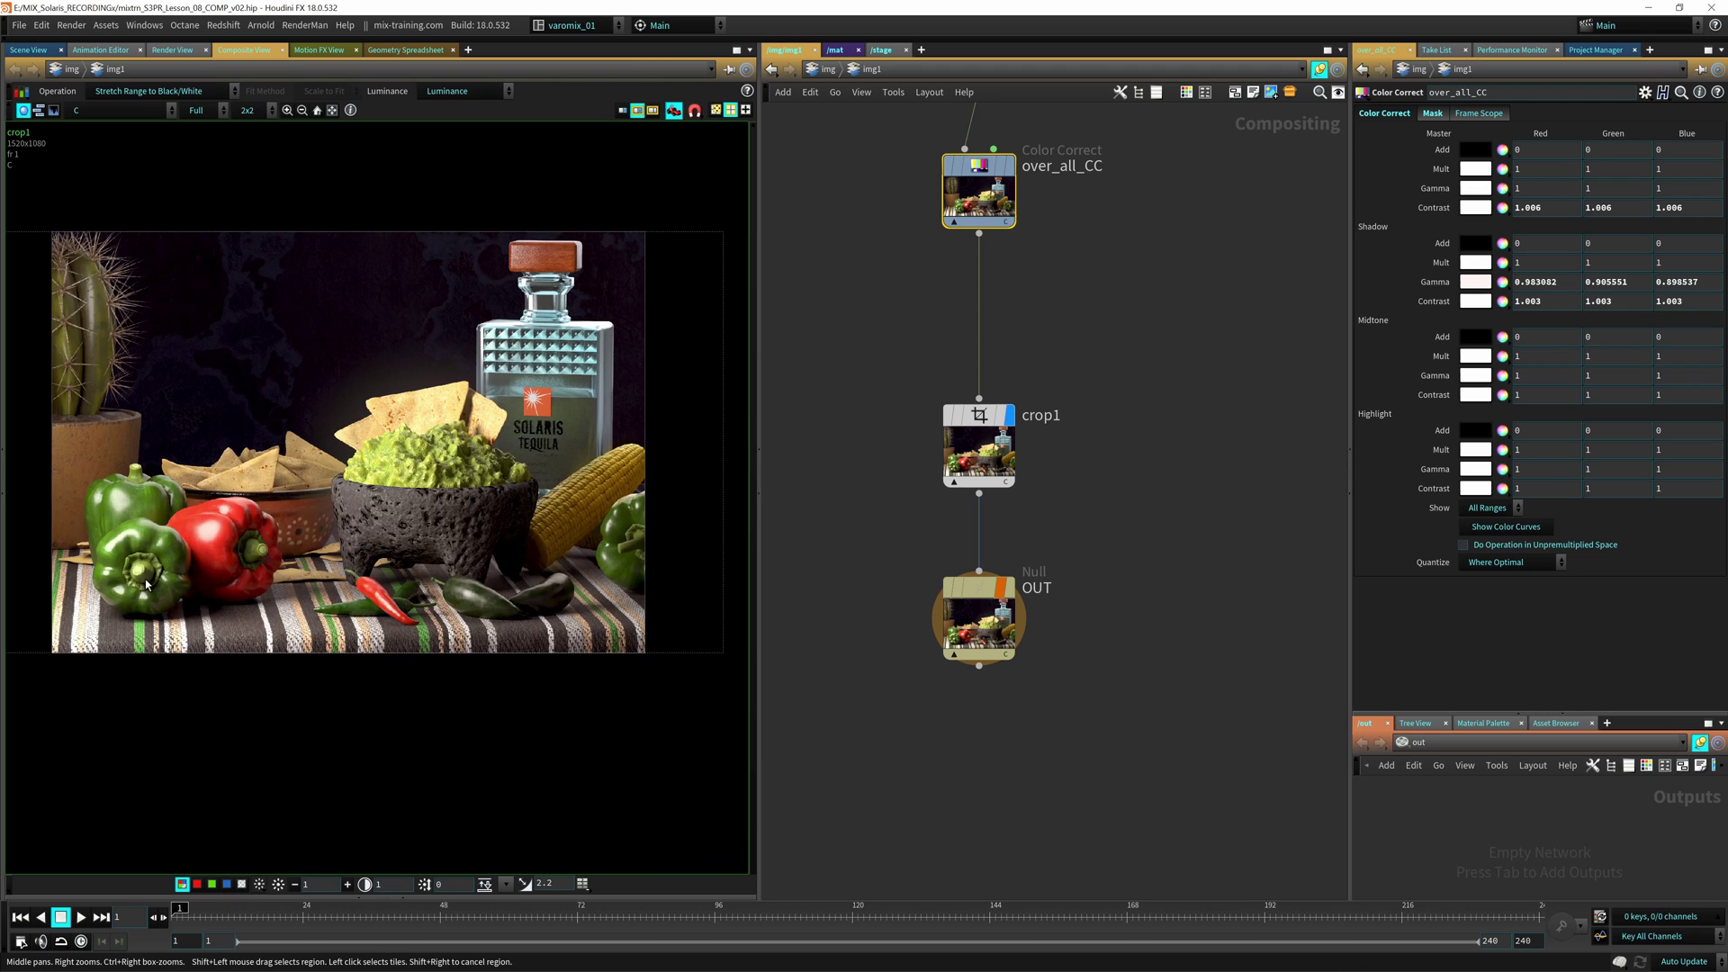
middle_click_drag(1054, 323, 1090, 395)
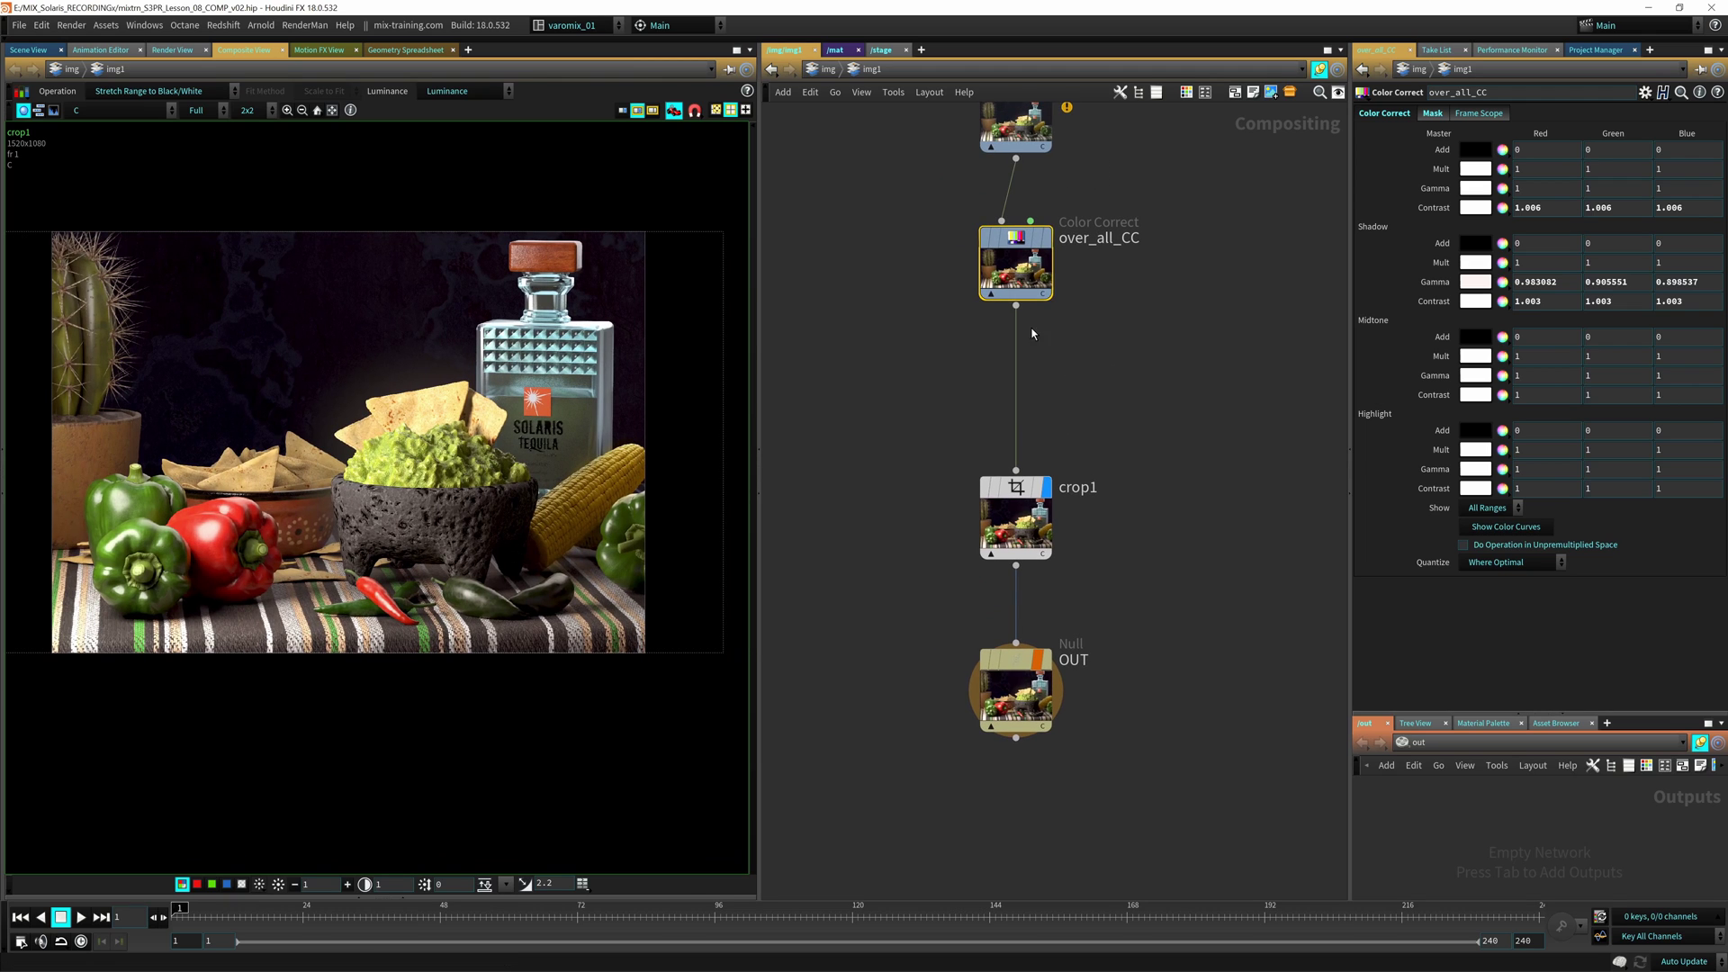
left_click(1044, 236)
middle_click_drag(466, 513, 417, 506)
scroll(398, 511, "down", 2)
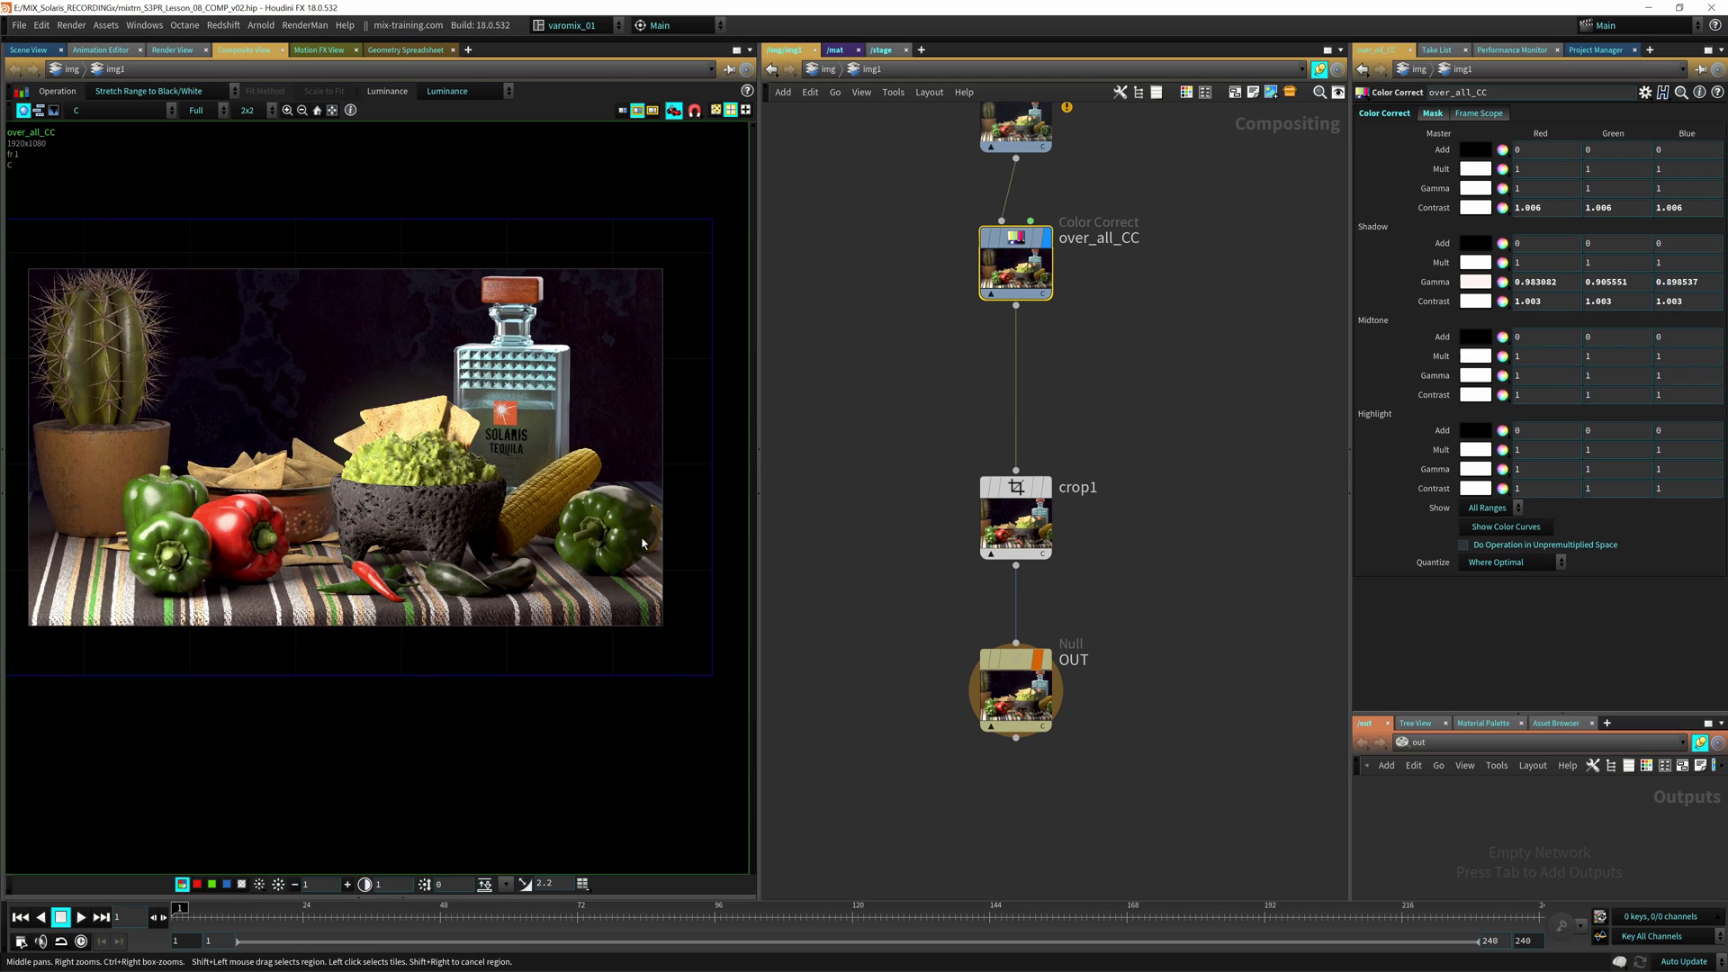
Step: Move the crop1 and OUT nodes up closer beneath over_all_CC and display OUT's final image
mouse_move(1054, 500)
left_click_drag(1054, 500, 1064, 459)
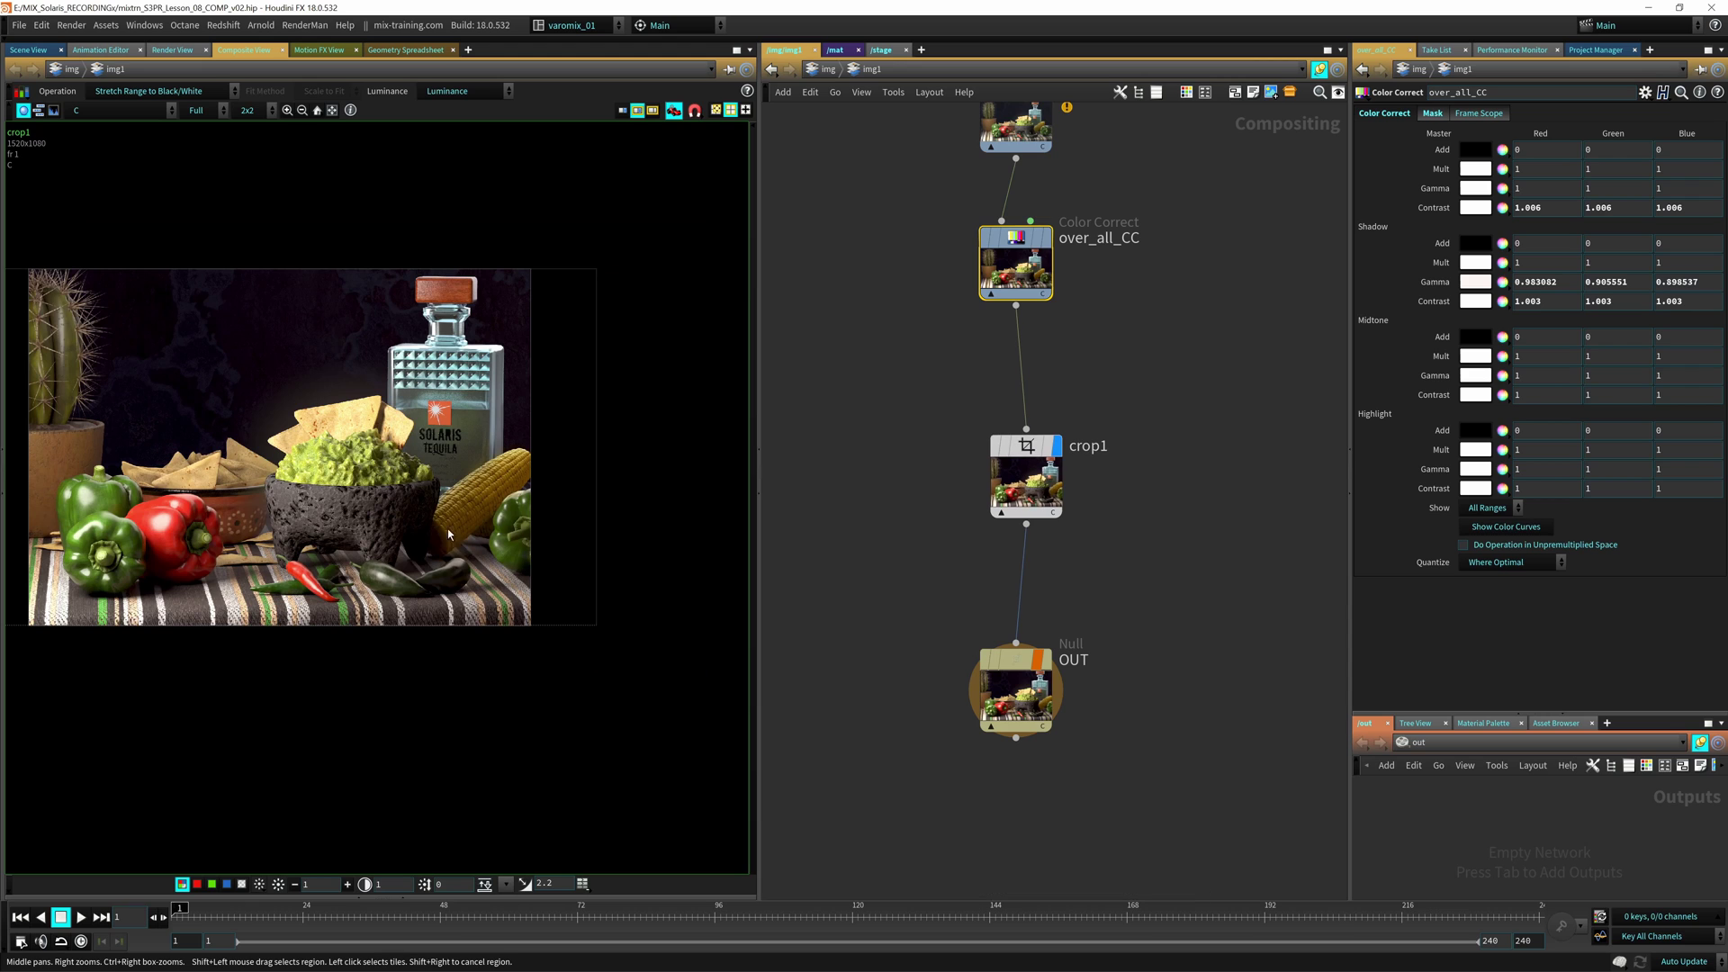
scroll(496, 498, "up", 1)
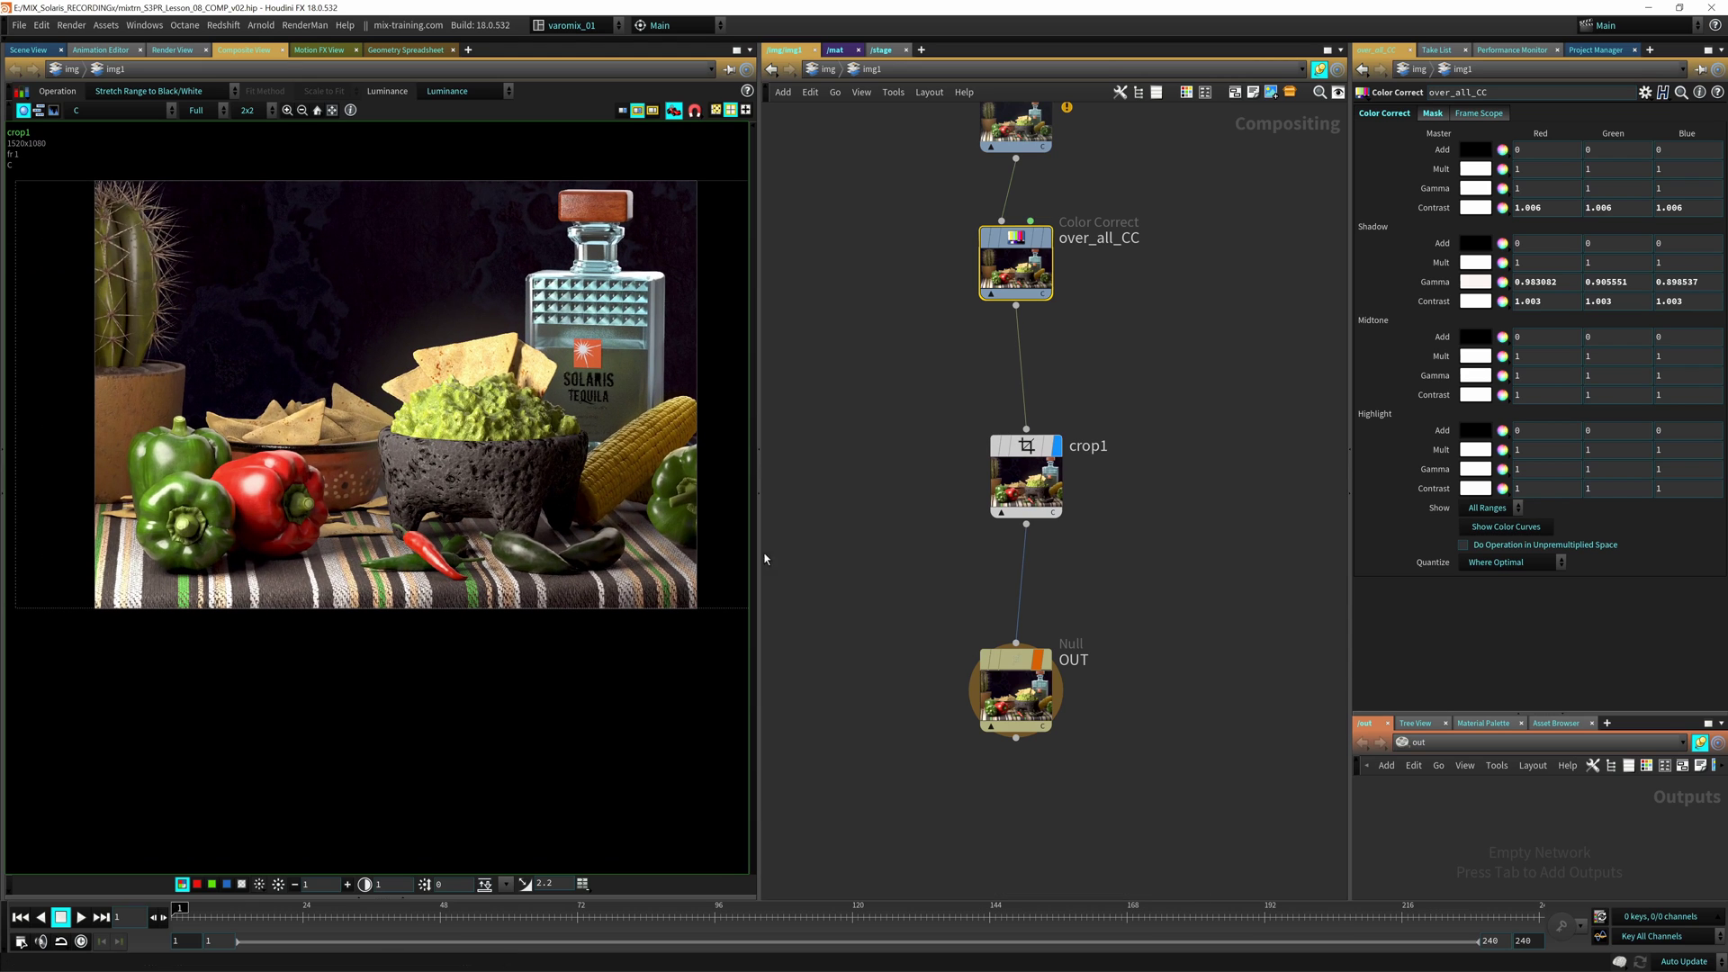
left_click_drag(1022, 695, 1032, 632)
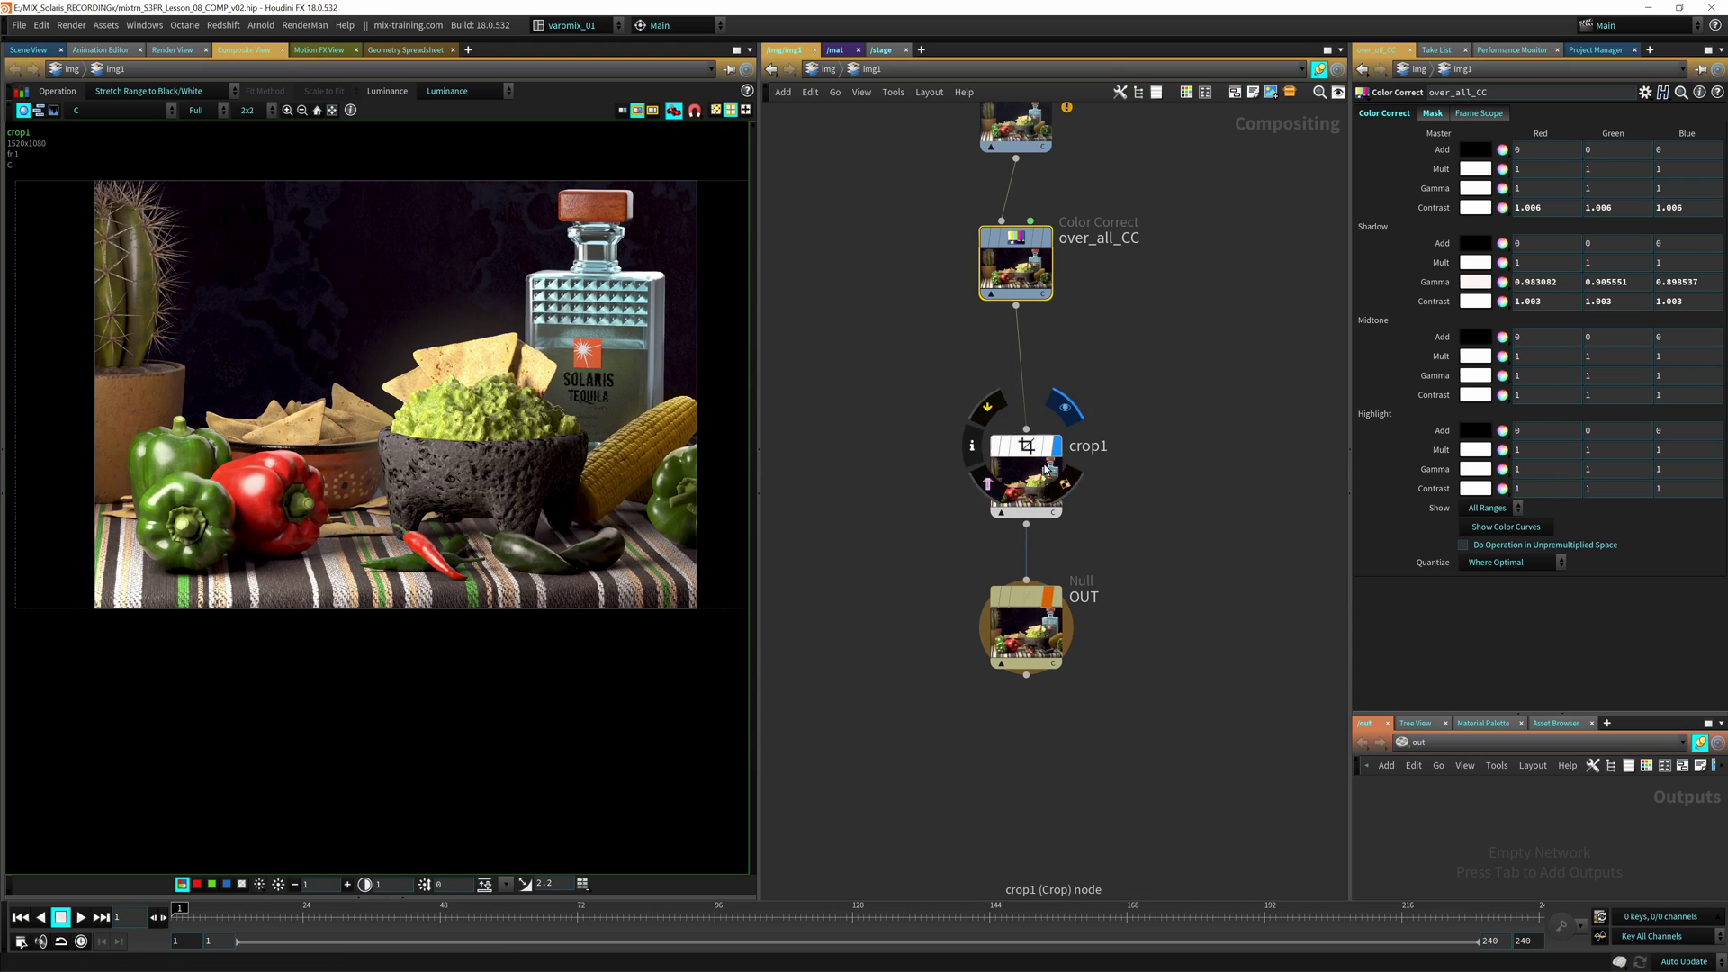
left_click_drag(1028, 484, 1025, 429)
left_click(1058, 596)
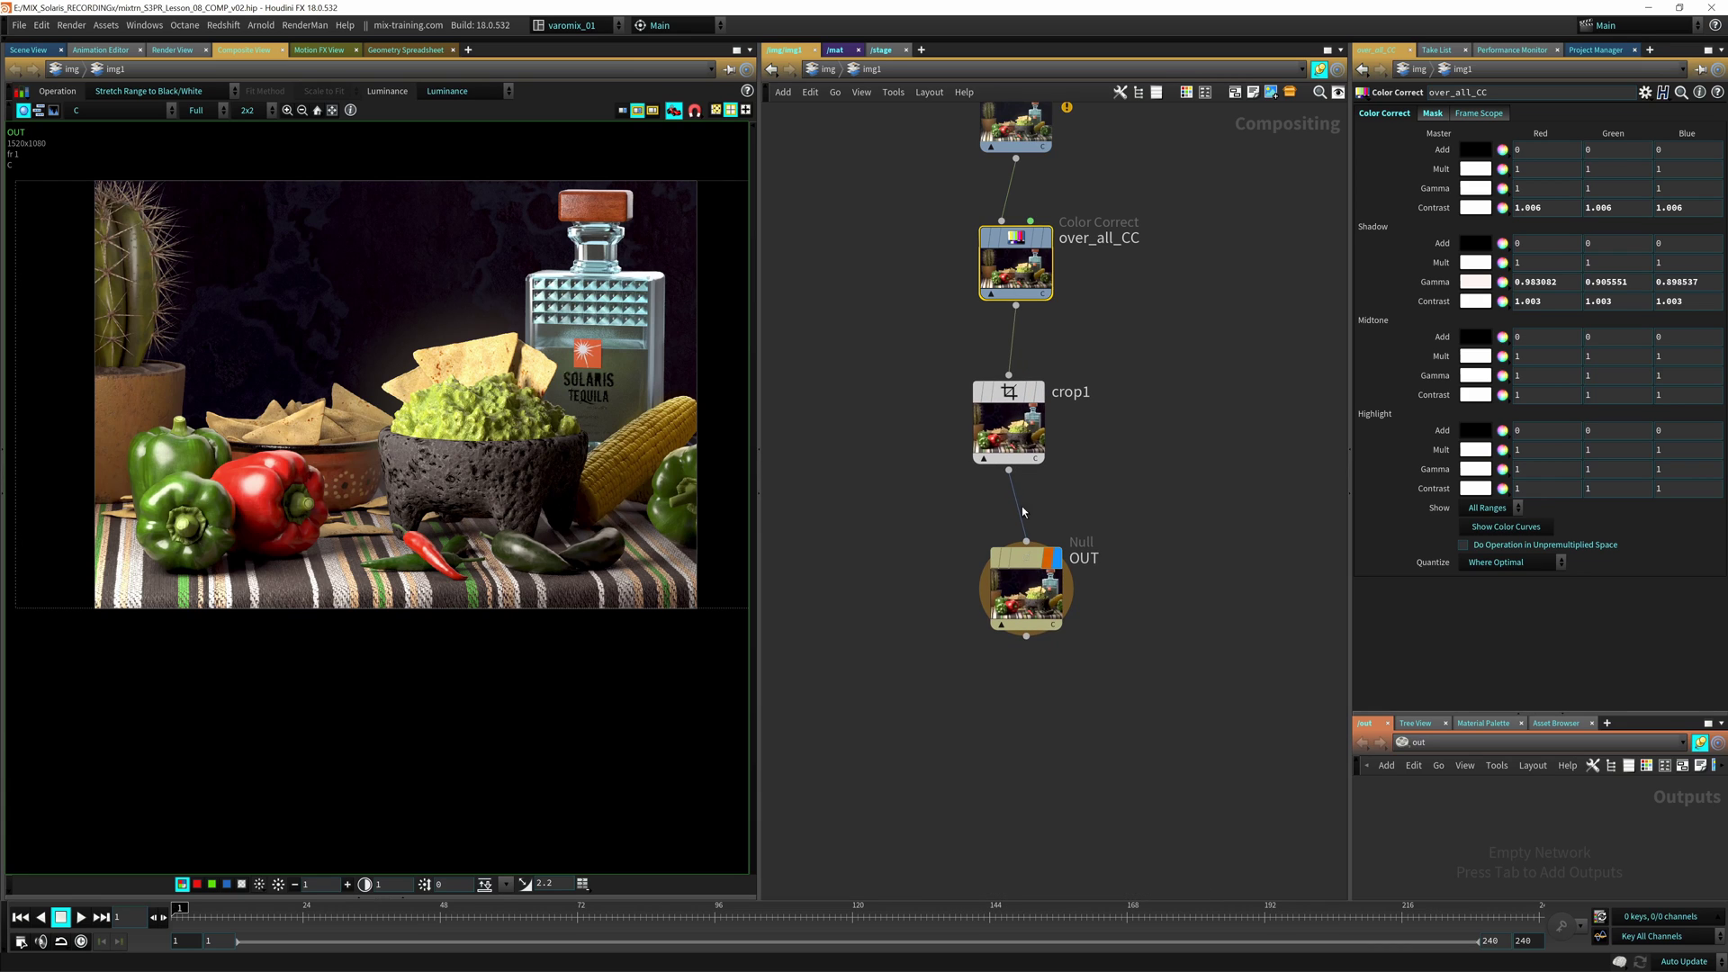
left_click_drag(1026, 630, 1009, 563)
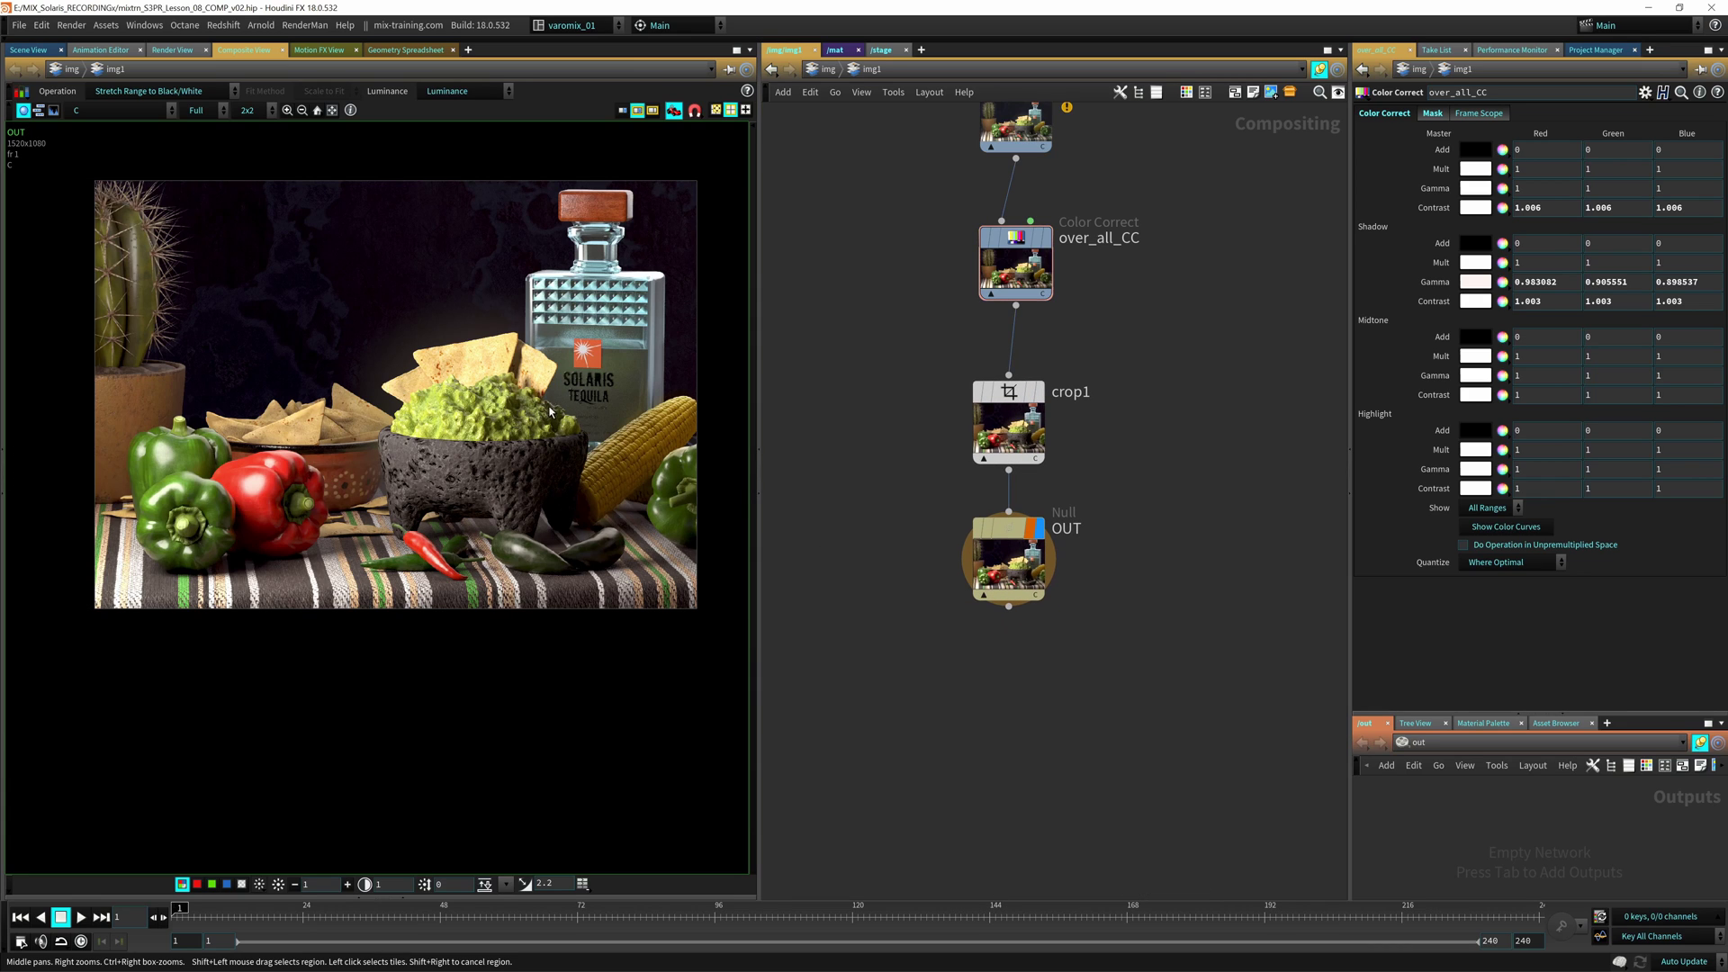